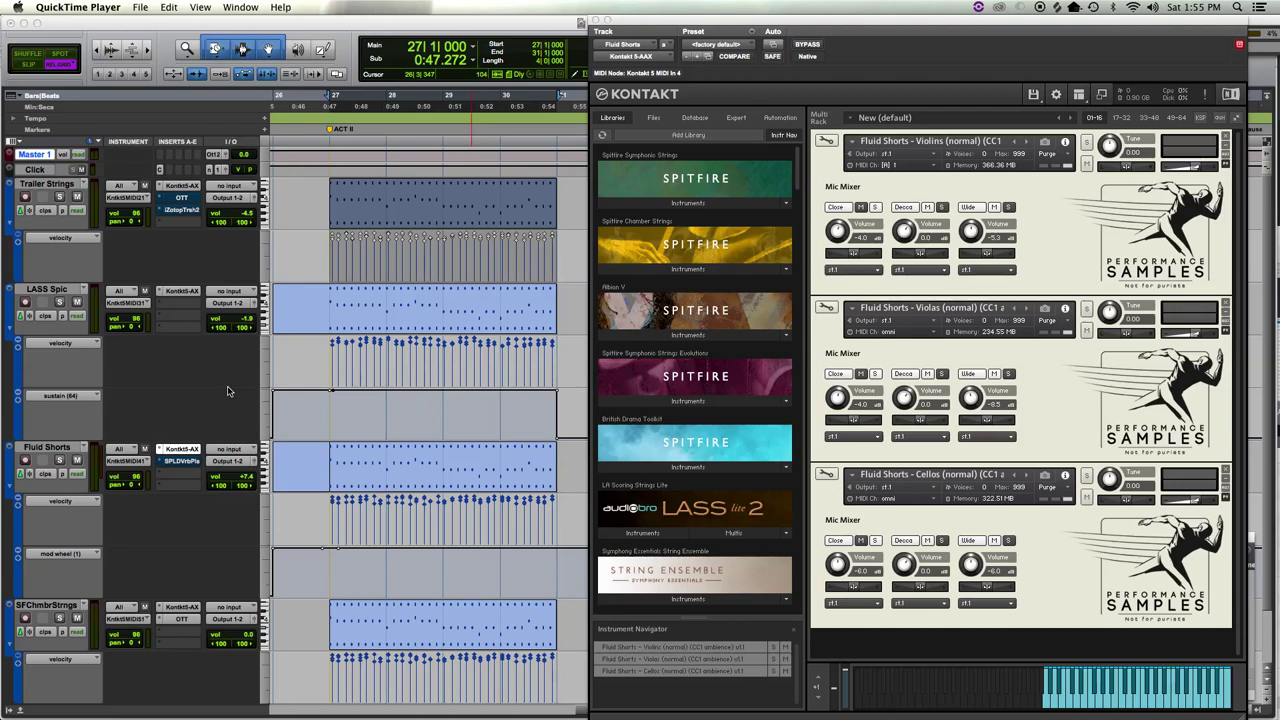
- Open the Trailer Strings, SF Chamber Strings and LASS Spic Kontakt windows and move each aside
{"action": "left_click", "coordinate": [183, 188]}
{"action": "left_click", "coordinate": [183, 188]}
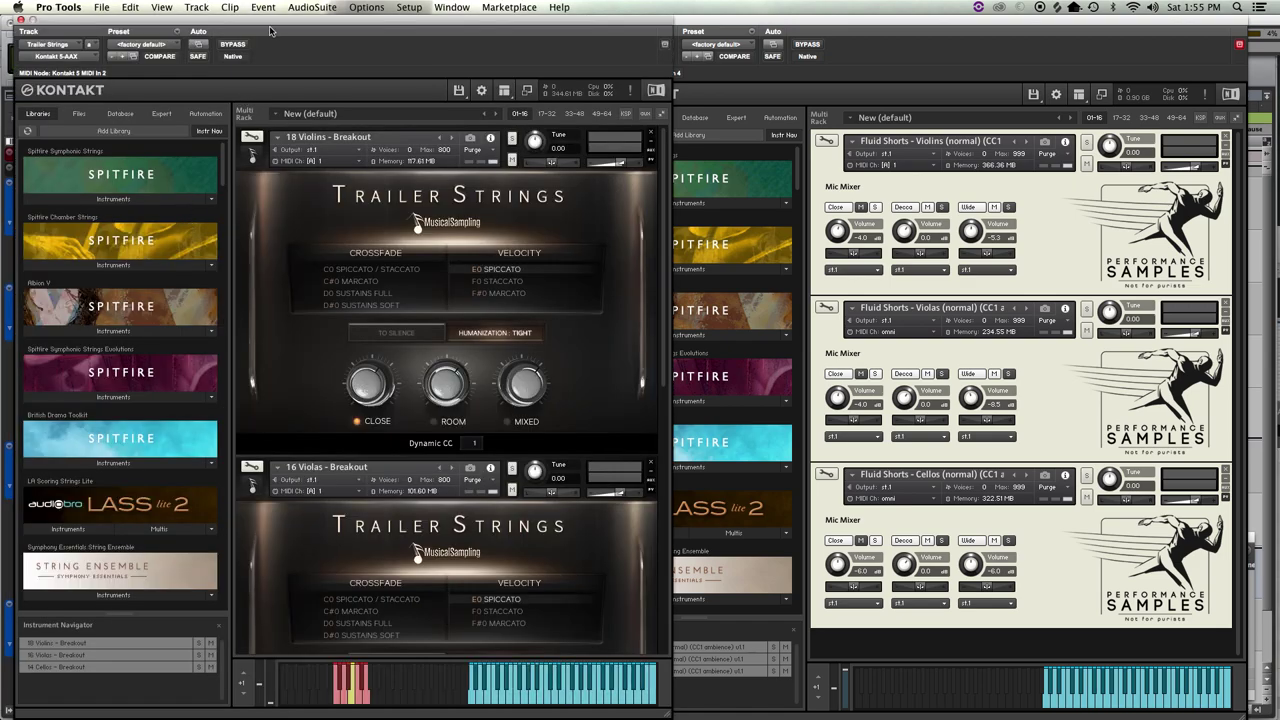
{"action": "left_click_drag", "start_coordinate": [273, 22], "coordinate": [788, 10]}
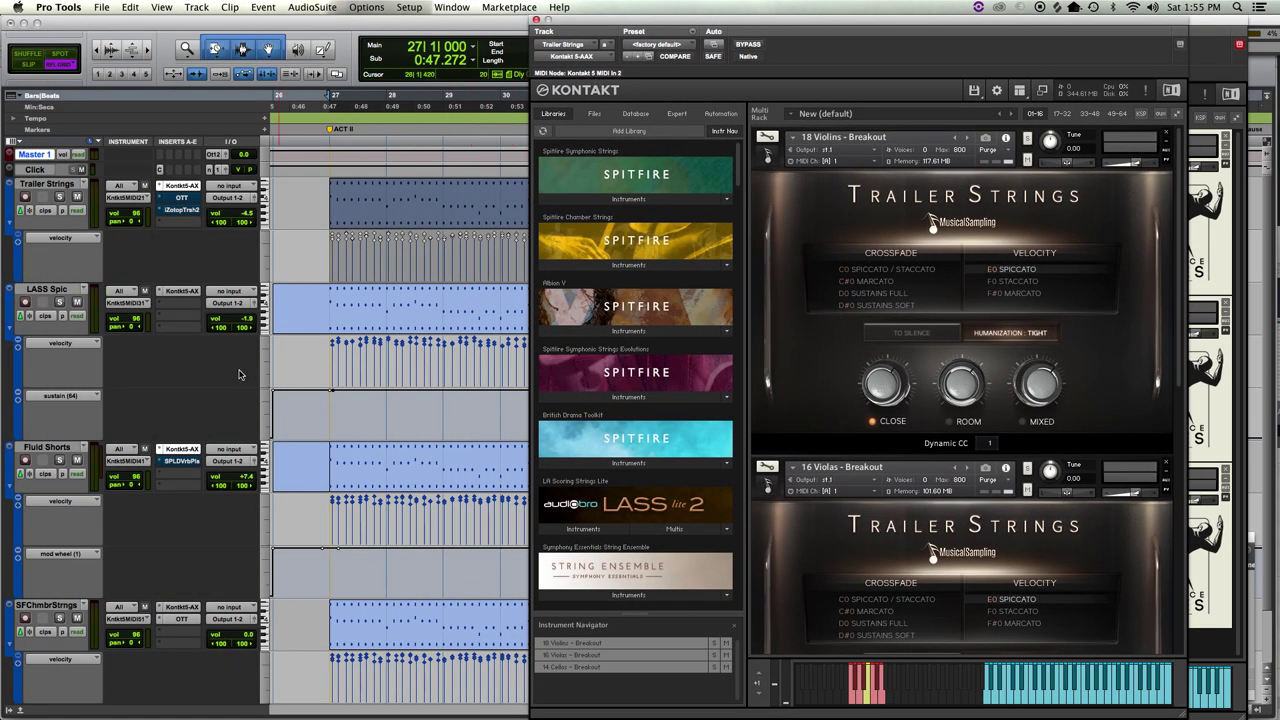
{"action": "left_click", "coordinate": [1220, 75]}
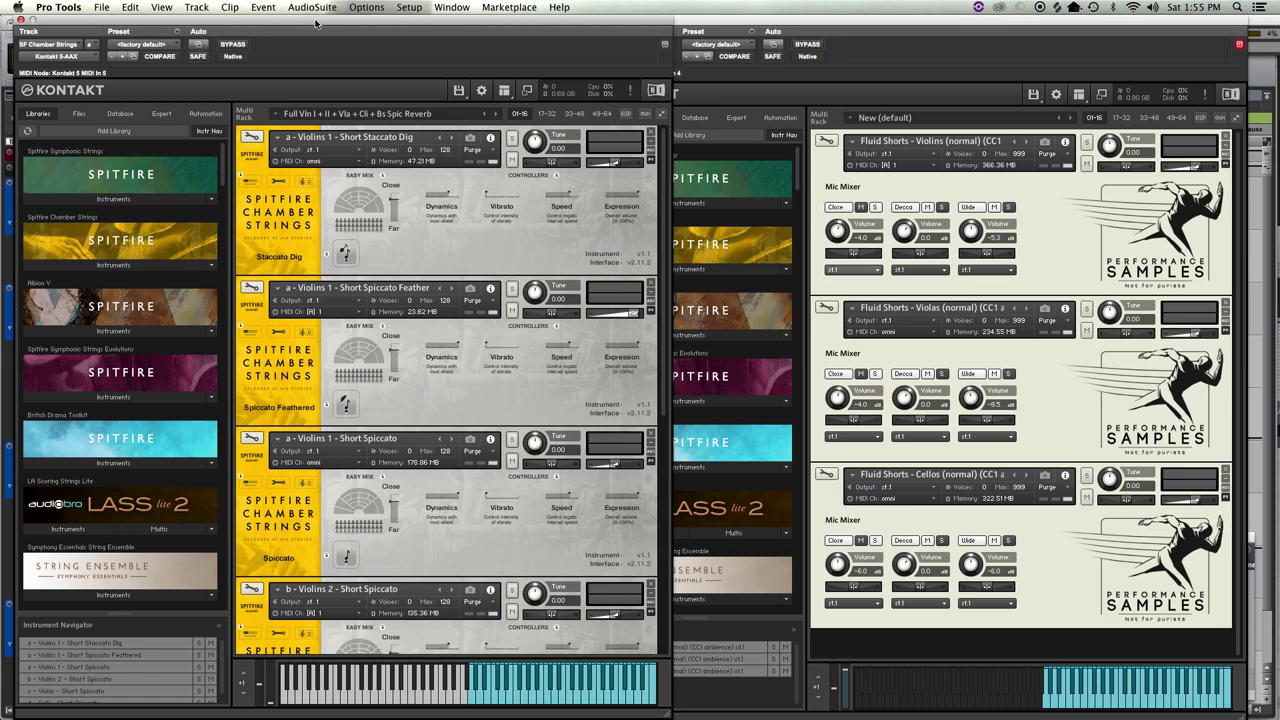
{"action": "left_click_drag", "start_coordinate": [316, 22], "coordinate": [897, 5]}
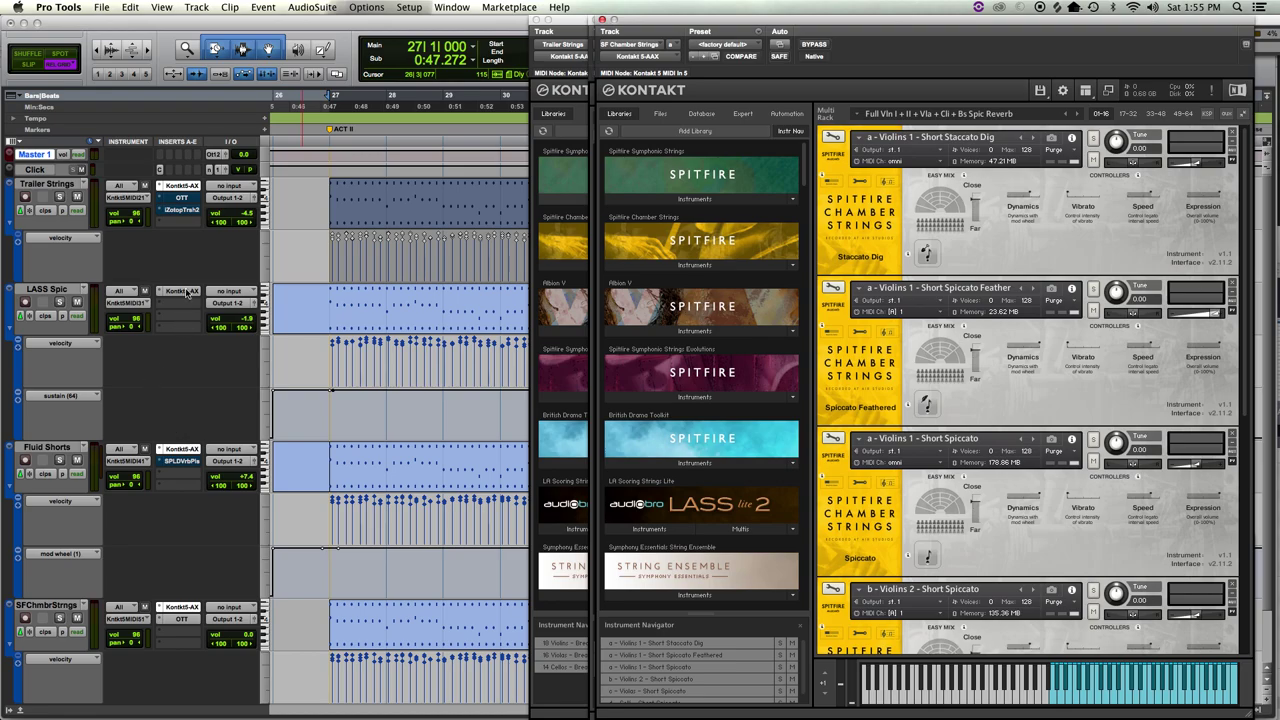
{"action": "left_click", "coordinate": [183, 291]}
{"action": "left_click_drag", "start_coordinate": [315, 22], "coordinate": [873, 5]}
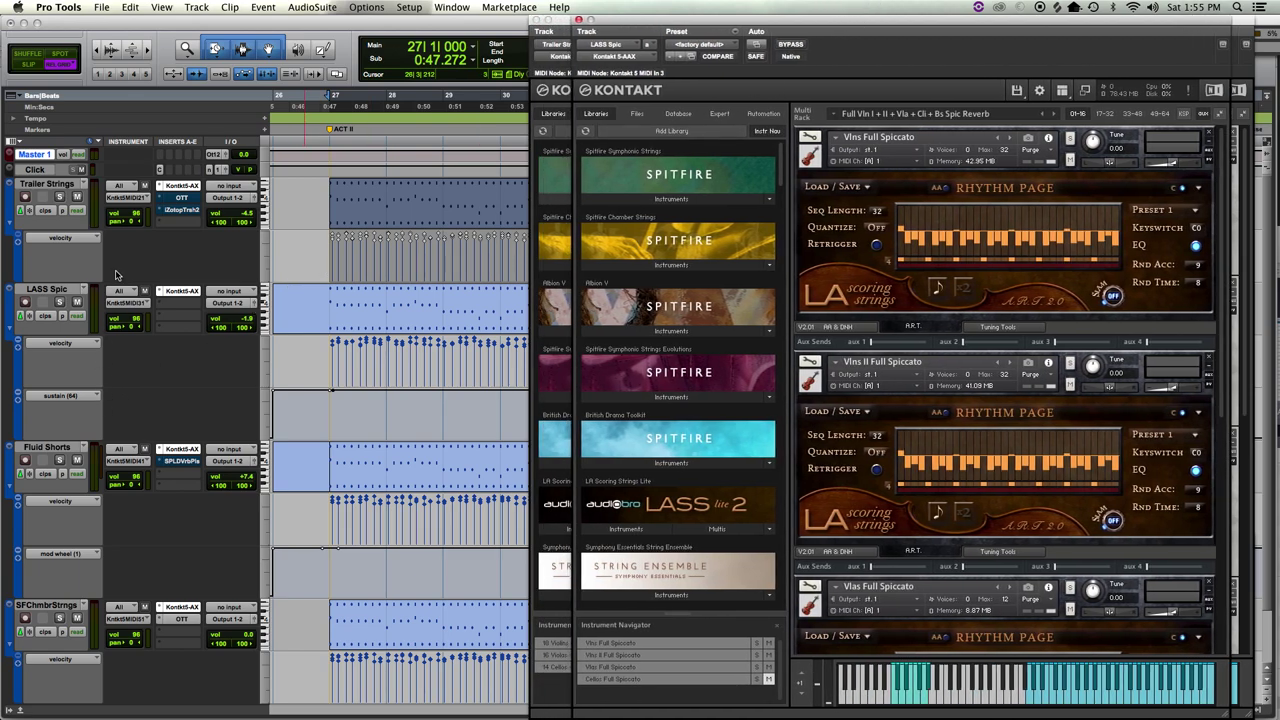
- Bypass the LASS Spic Kontakt insert and toggle Fluid Shorts' insert off and back on
{"action": "left_click", "coordinate": [176, 292], "text": "super"}
{"action": "left_click", "coordinate": [175, 452], "text": "super"}
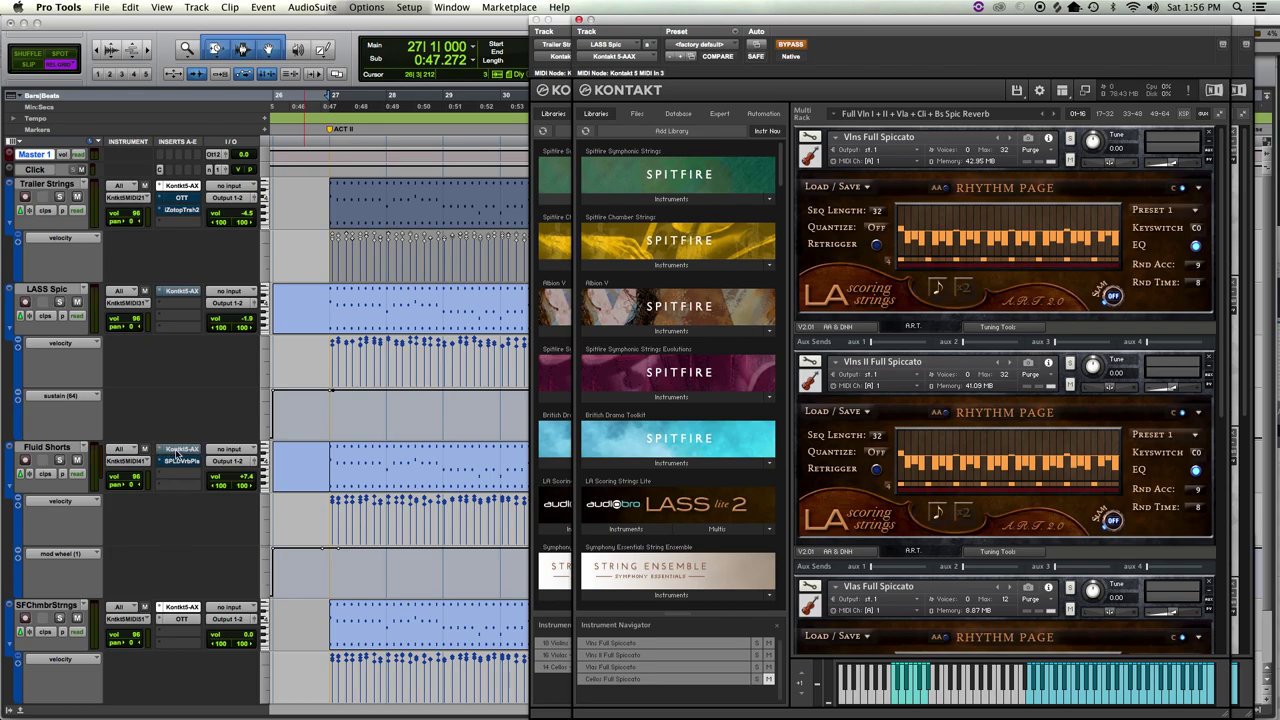
{"action": "left_click", "coordinate": [182, 447], "text": "super"}
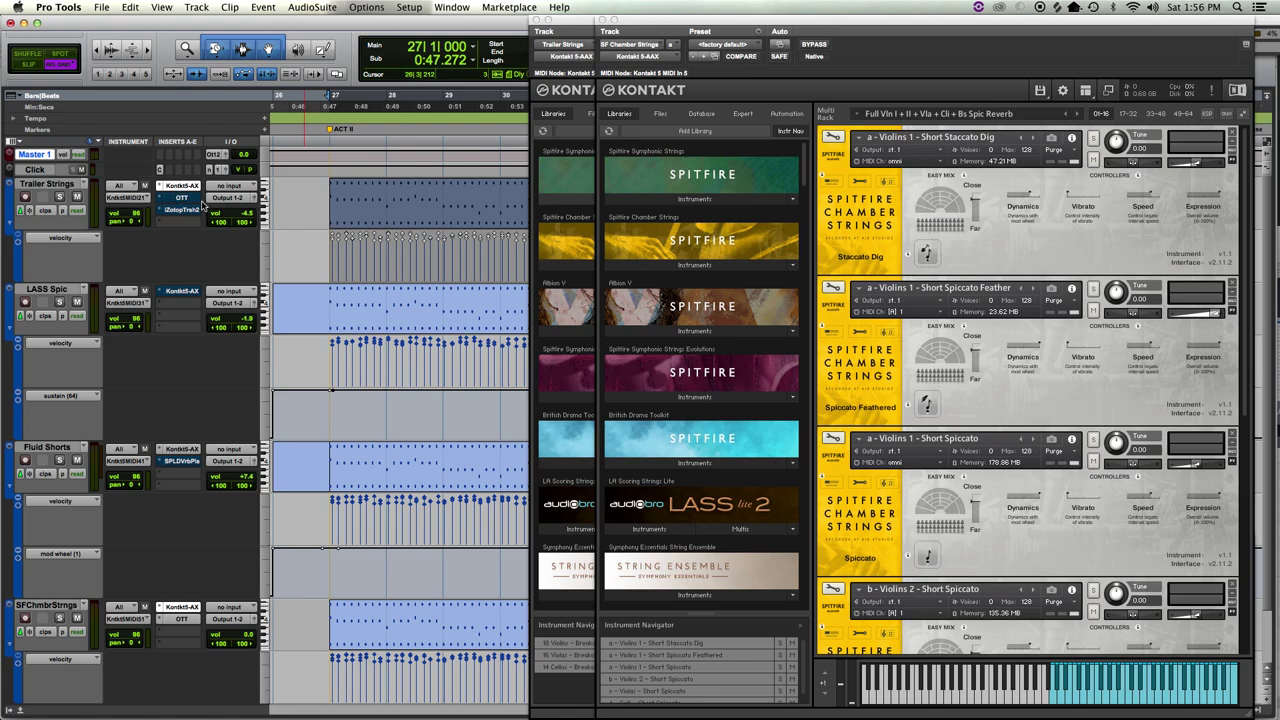
- Solo SFChmbrStrngs, select its clip, and list the Spitfire Chamber Strings Violins 1 patches in Kontakt
{"action": "left_click", "coordinate": [59, 618]}
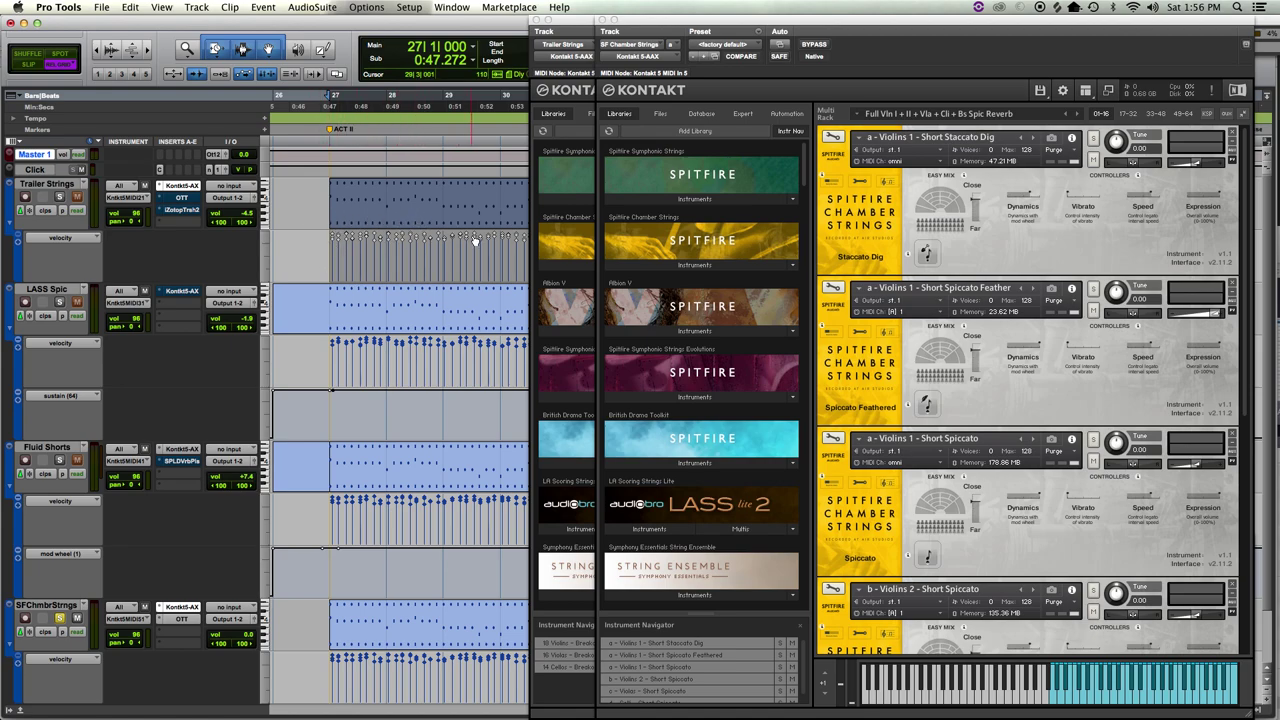
{"action": "left_click", "coordinate": [399, 636]}
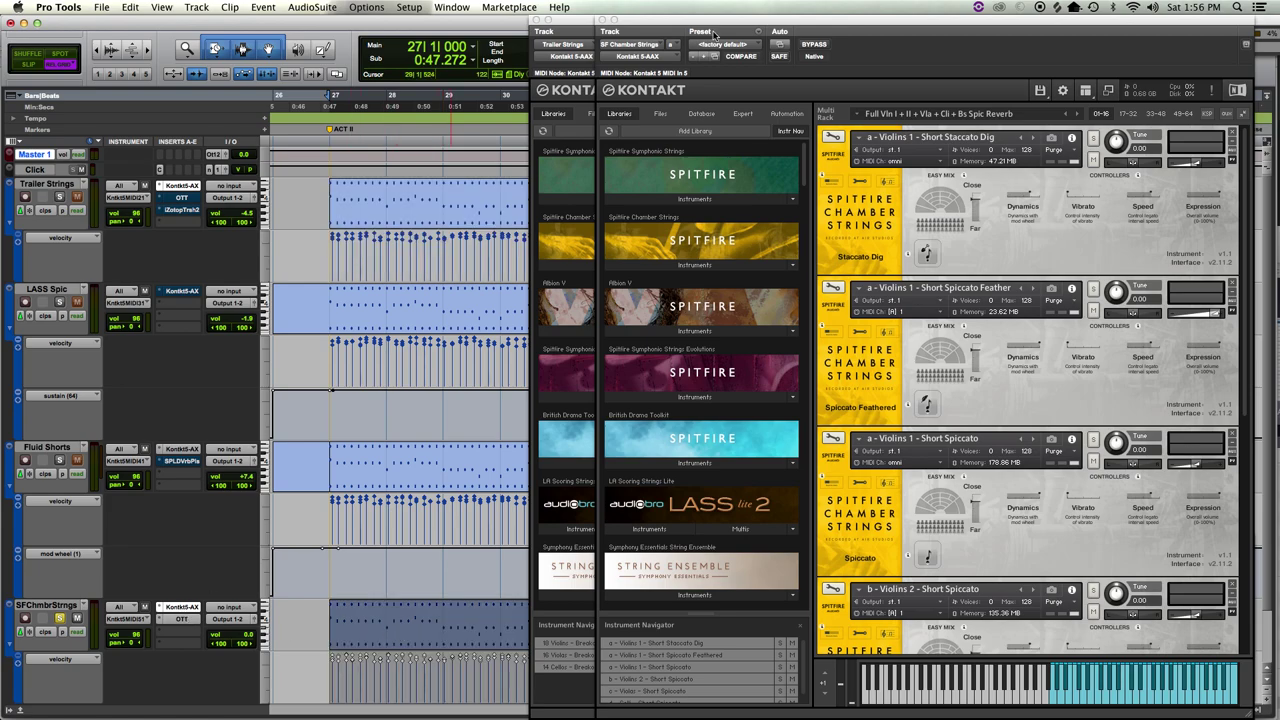
{"action": "left_click", "coordinate": [705, 265]}
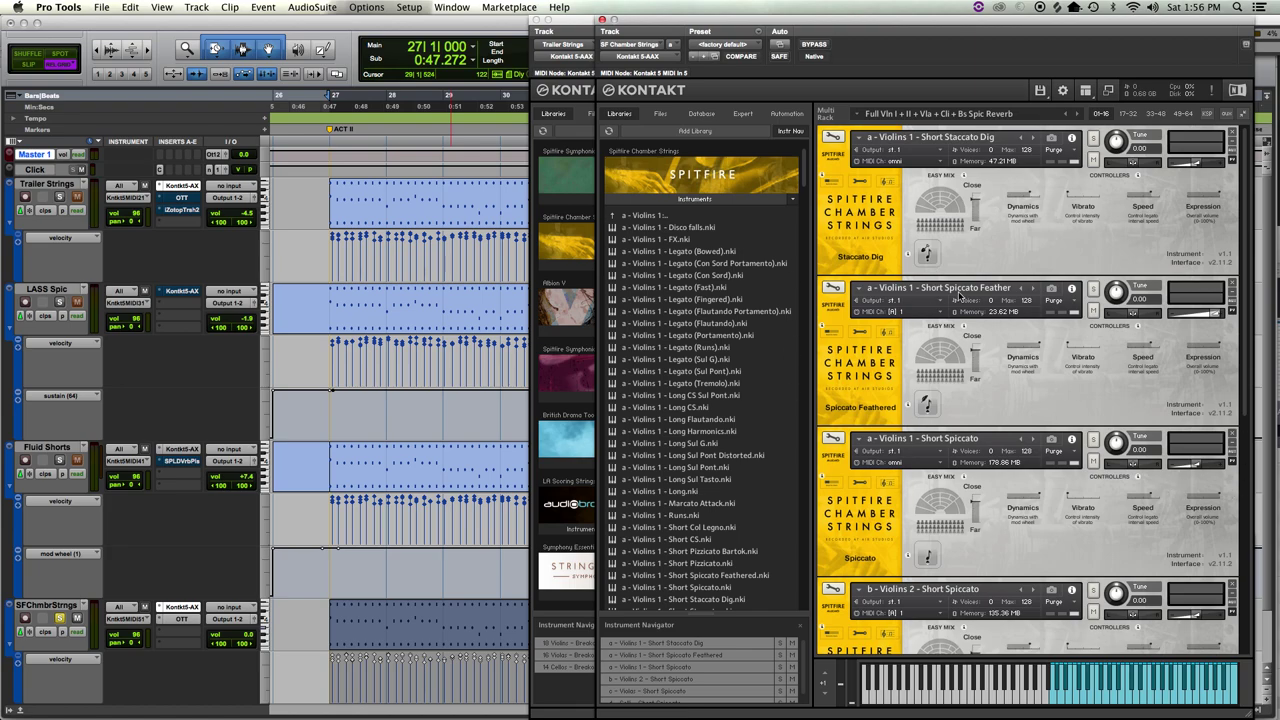
- Mute the Staccato Dig and Spiccato Feathered patches and audition the pattern
{"action": "left_click", "coordinate": [1093, 161]}
{"action": "left_click", "coordinate": [1093, 311]}
{"action": "key", "text": "space"}
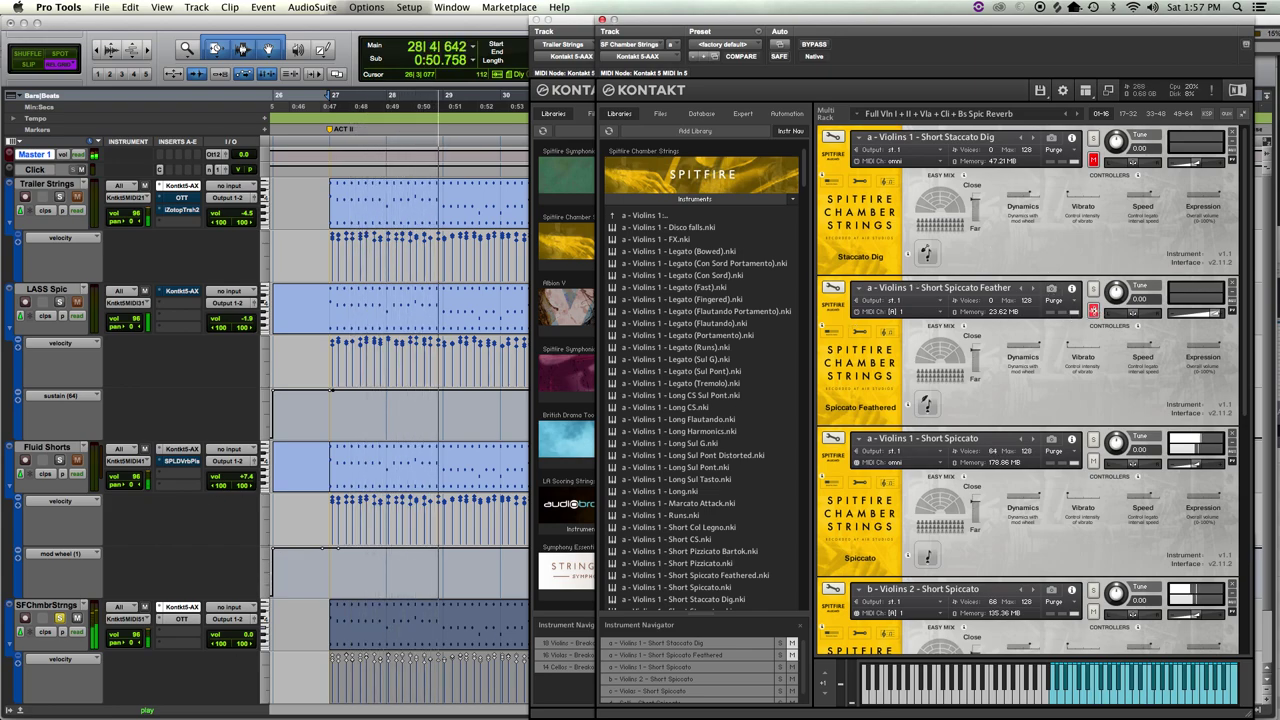
{"action": "key", "text": "space"}
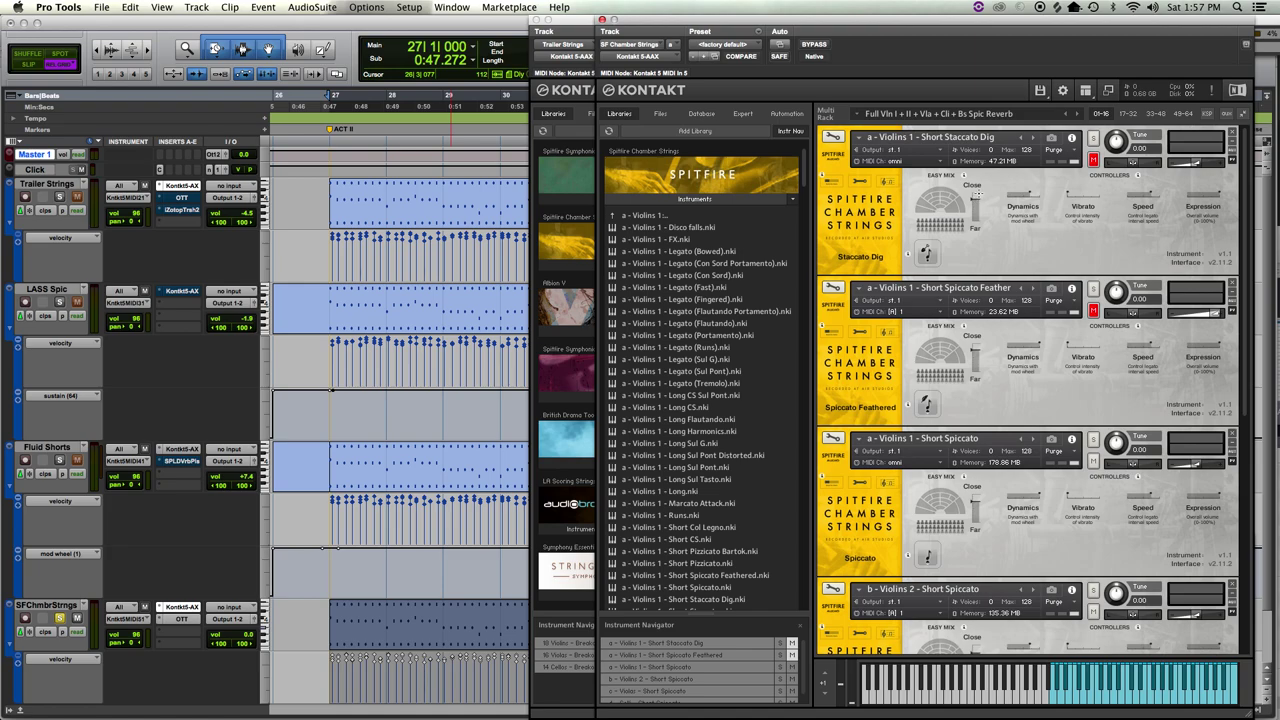
- Replay the pattern and raise the SF Chamber Strings track volume to +1.8 dB
{"action": "key", "text": "space"}
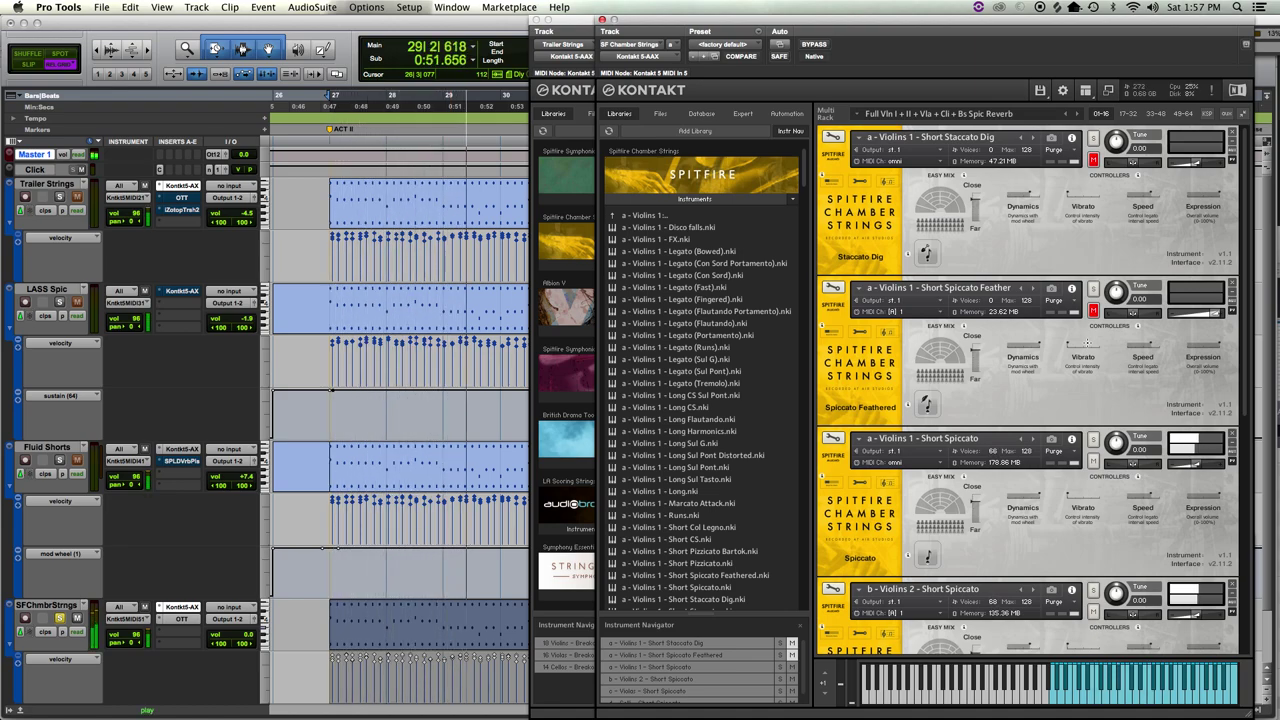
{"action": "key", "text": "space"}
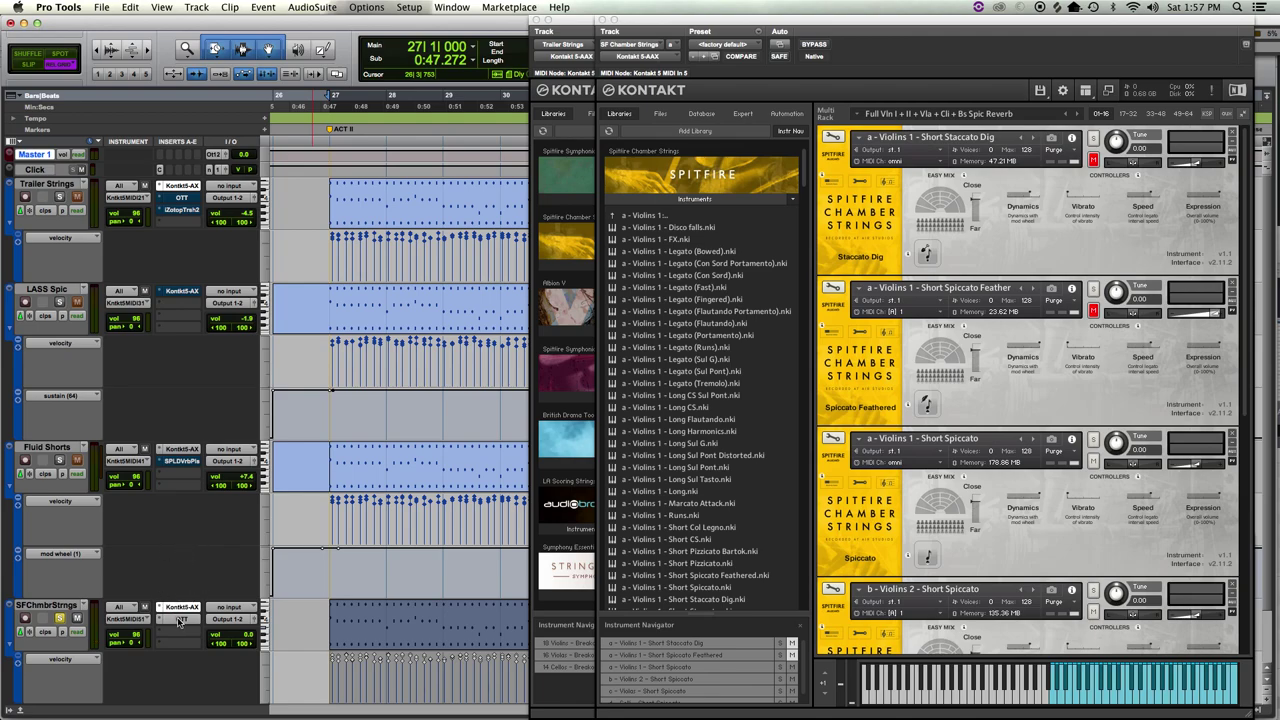
{"action": "key", "text": "space"}
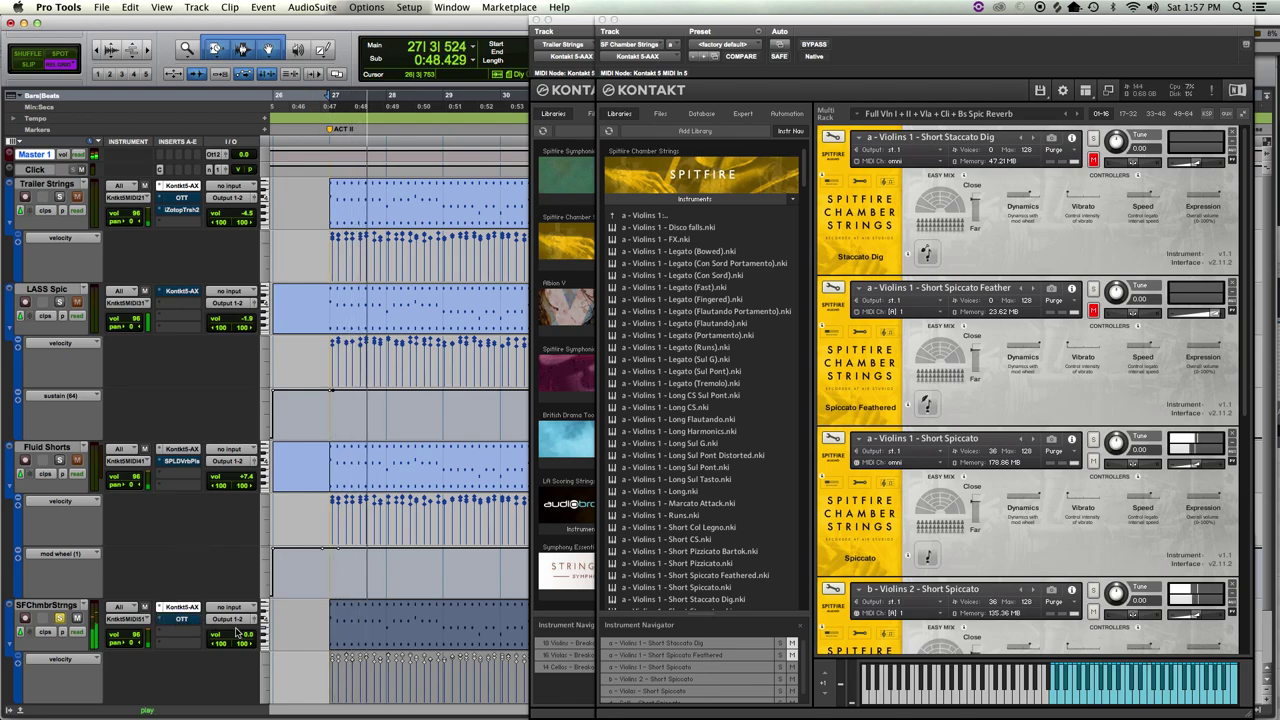
{"action": "left_click_drag", "start_coordinate": [237, 632], "coordinate": [237, 630]}
- Raise the SFChmbrStrngs OTT compressor's Out Gain to about 2.0 dB, then close OTT
{"action": "left_click", "coordinate": [181, 620]}
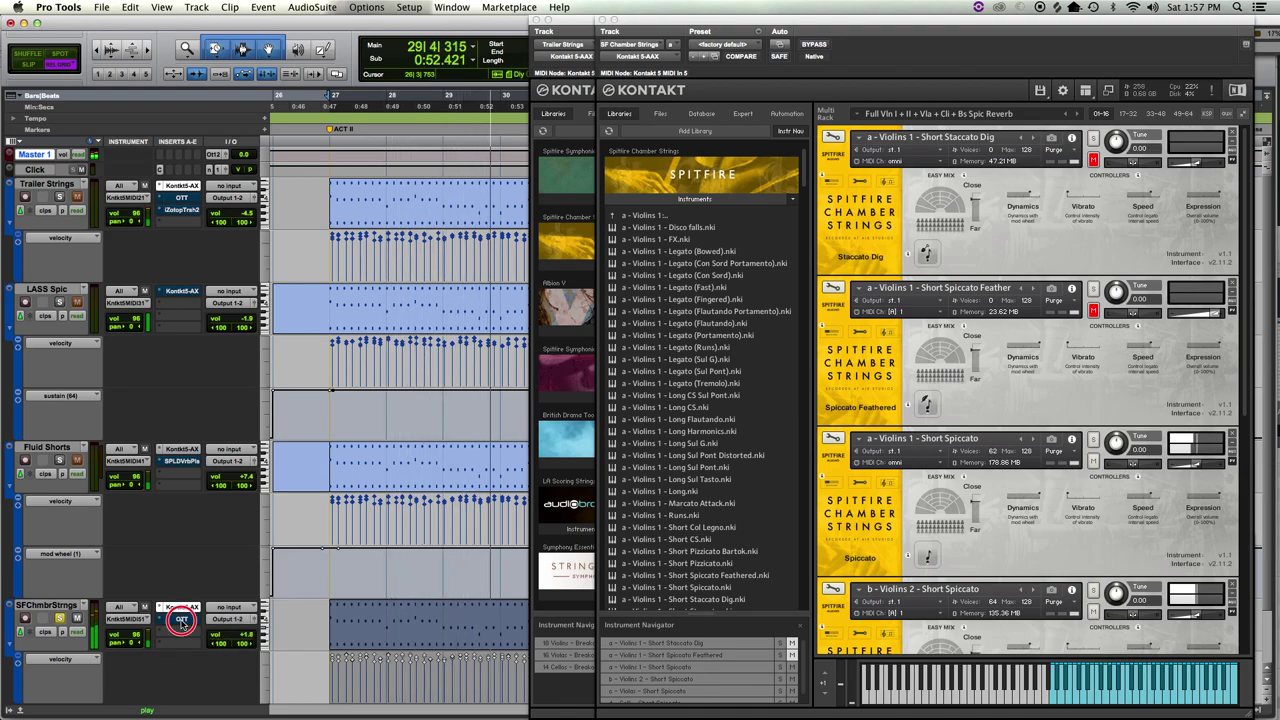
{"action": "left_click", "coordinate": [181, 620]}
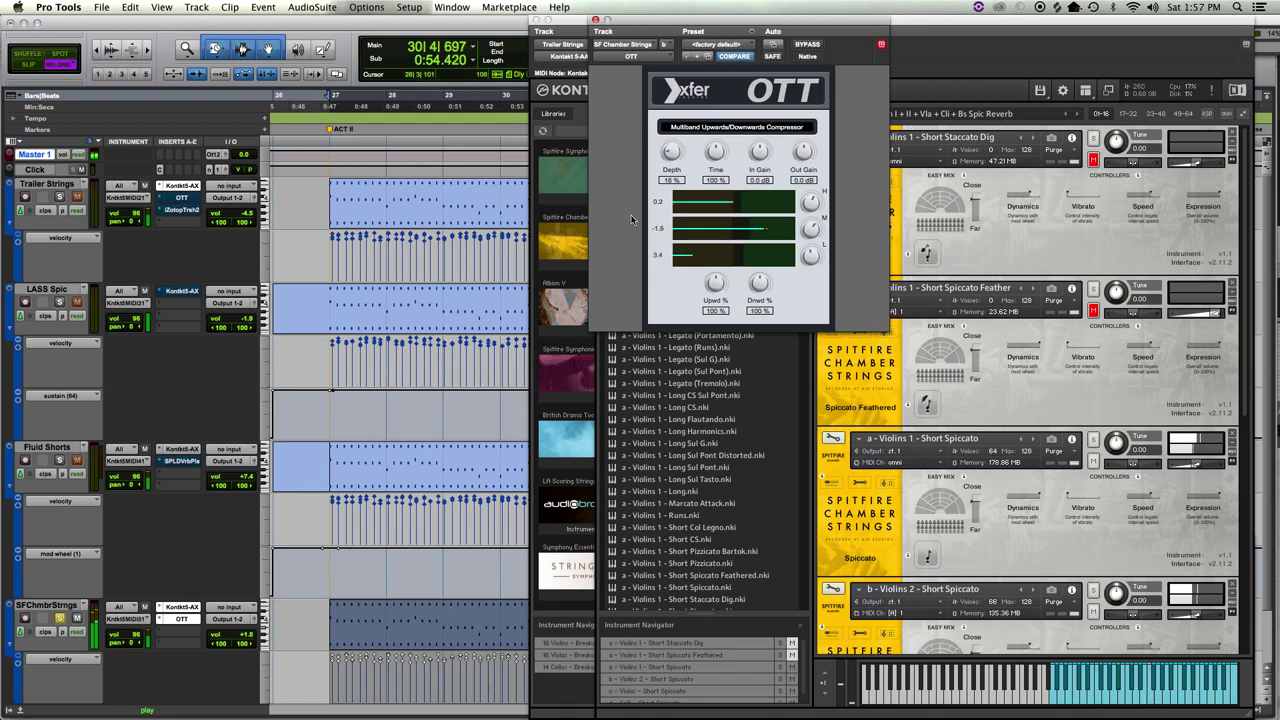
{"action": "left_click_drag", "start_coordinate": [803, 156], "coordinate": [805, 165]}
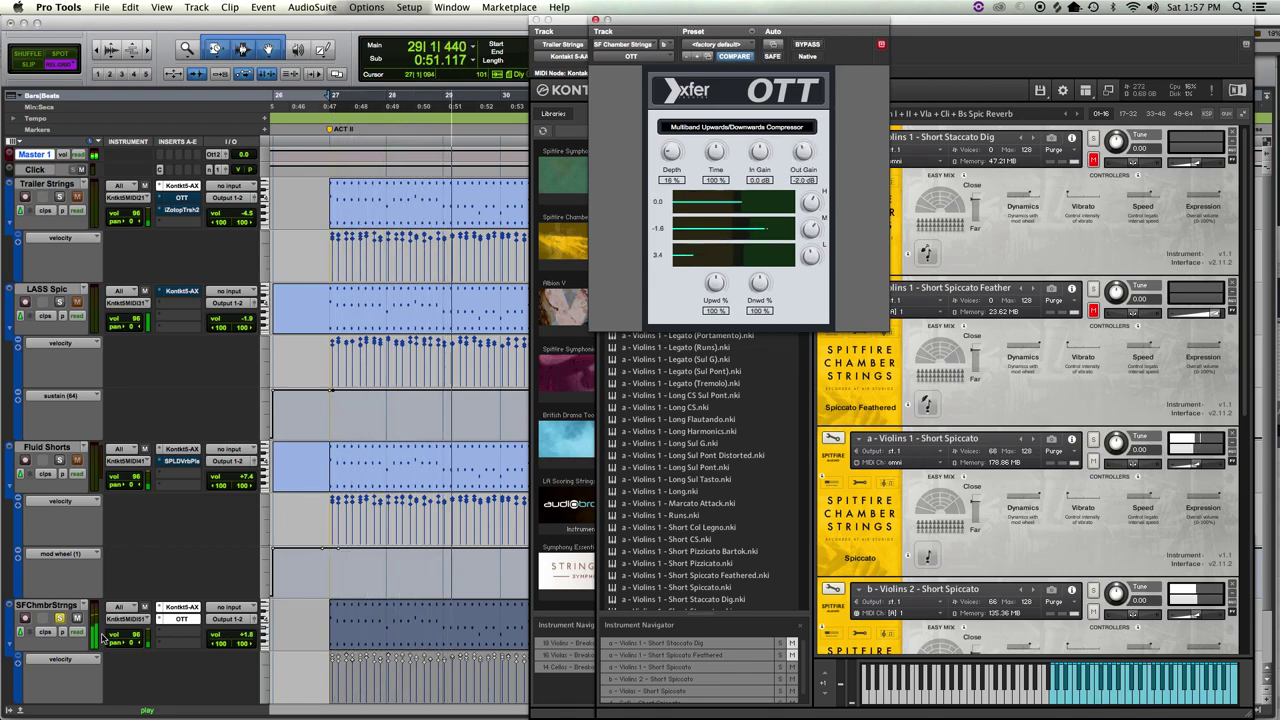
{"action": "left_click", "coordinate": [181, 620]}
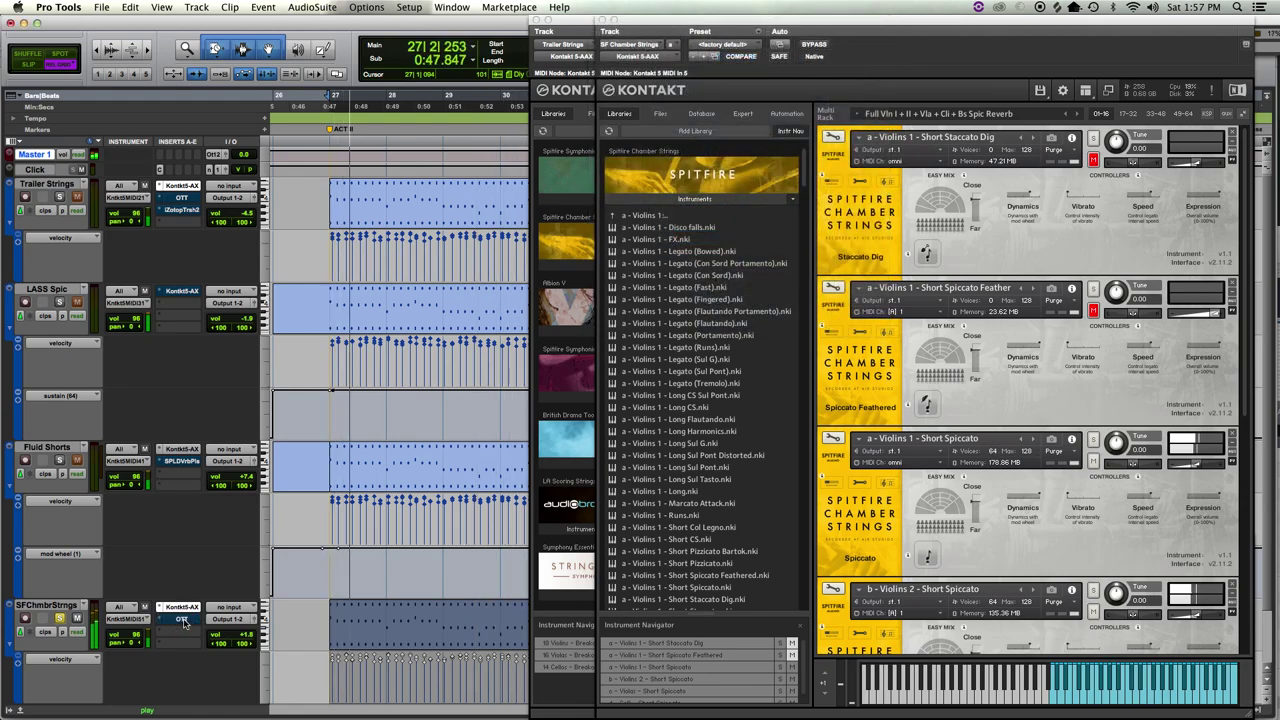
- Unmute Staccato Dig and Spiccato Feathered, then play the pattern with all four chamber string patches
{"action": "key", "text": "space"}
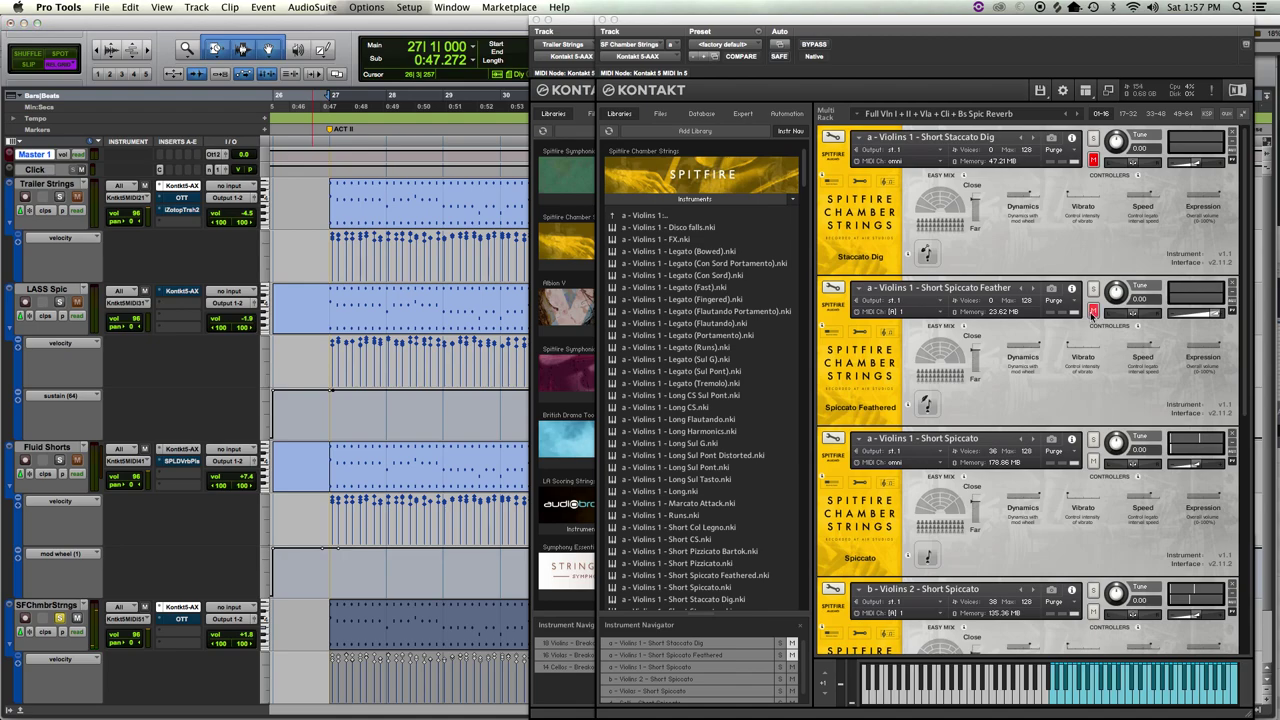
{"action": "left_click", "coordinate": [1094, 311]}
{"action": "left_click", "coordinate": [1094, 160]}
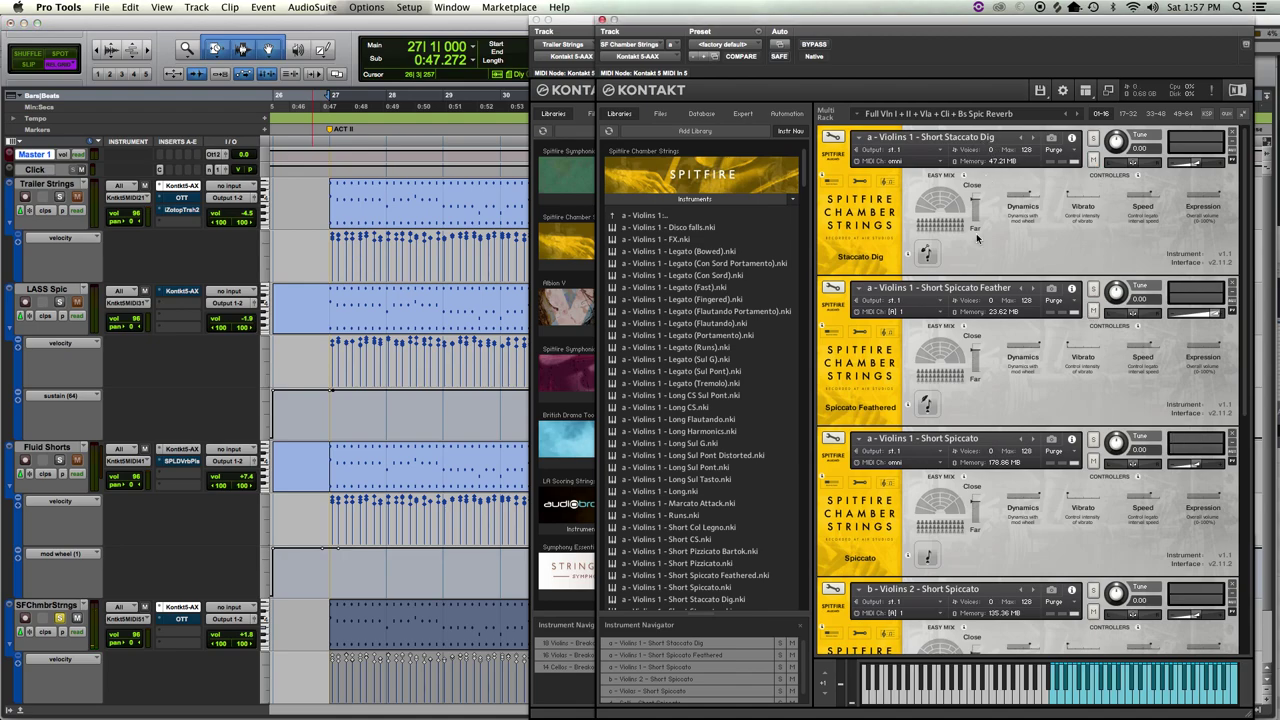
{"action": "key", "text": "space"}
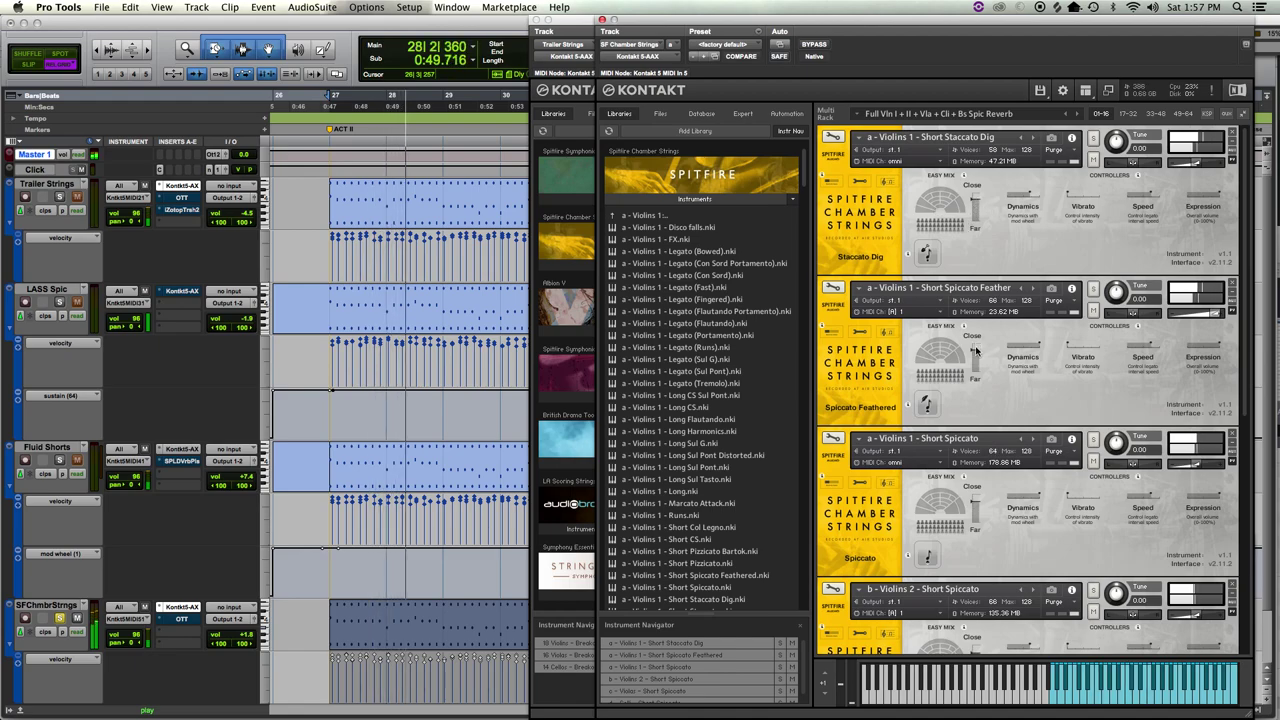
{"action": "key", "text": "space"}
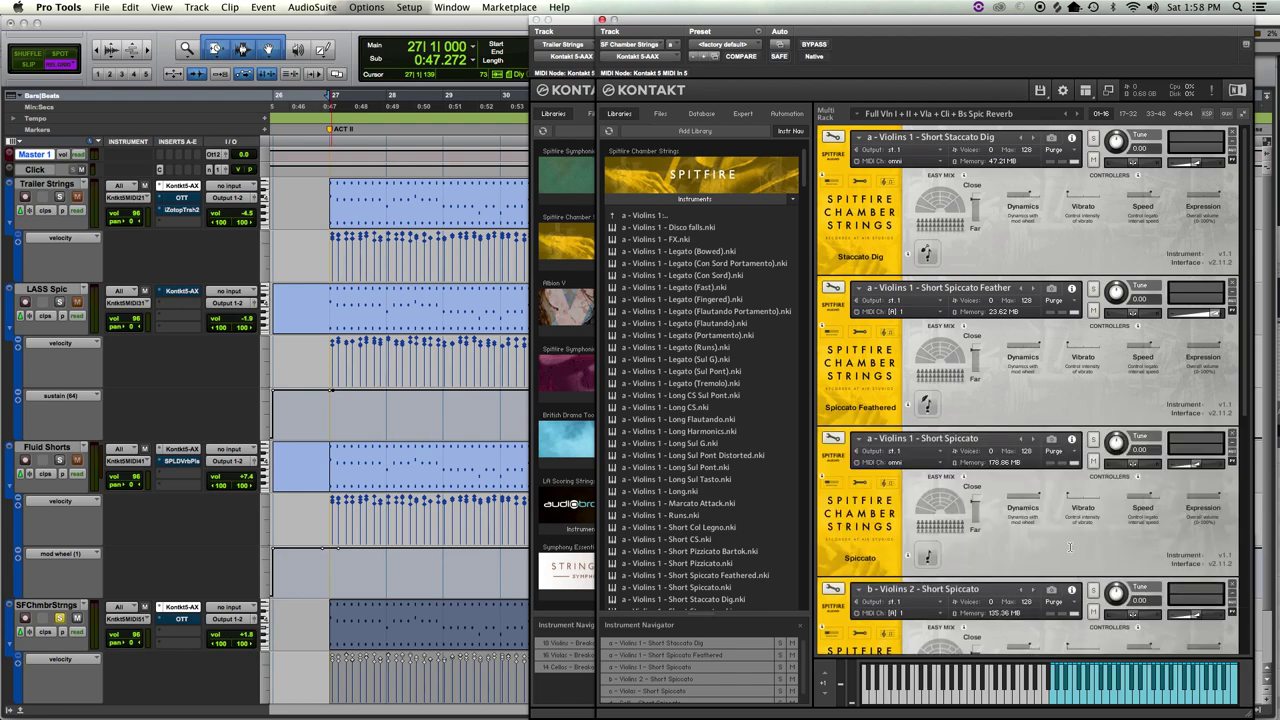
- Scroll to the Celli Short Spiccato patch and solo it during playback
{"action": "scroll", "coordinate": [1069, 547], "scroll_direction": "down", "scroll_amount": 8}
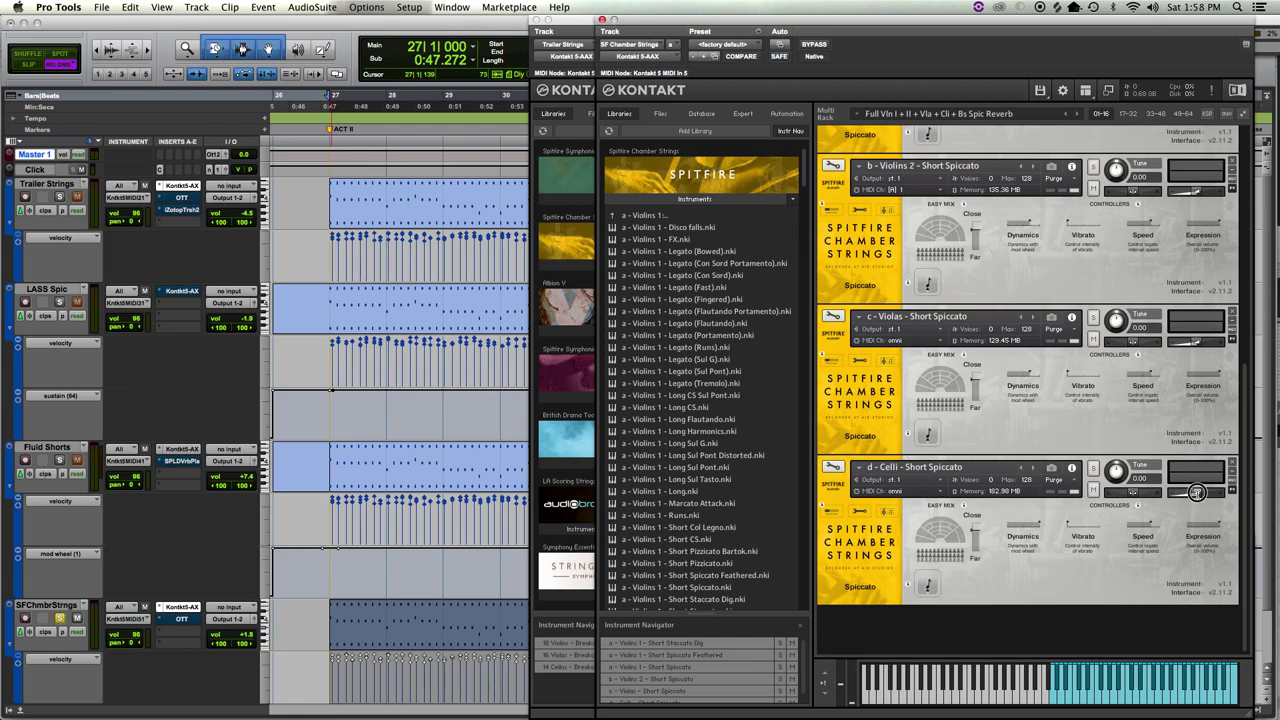
{"action": "mouse_move", "coordinate": [1197, 492]}
{"action": "key", "text": "space"}
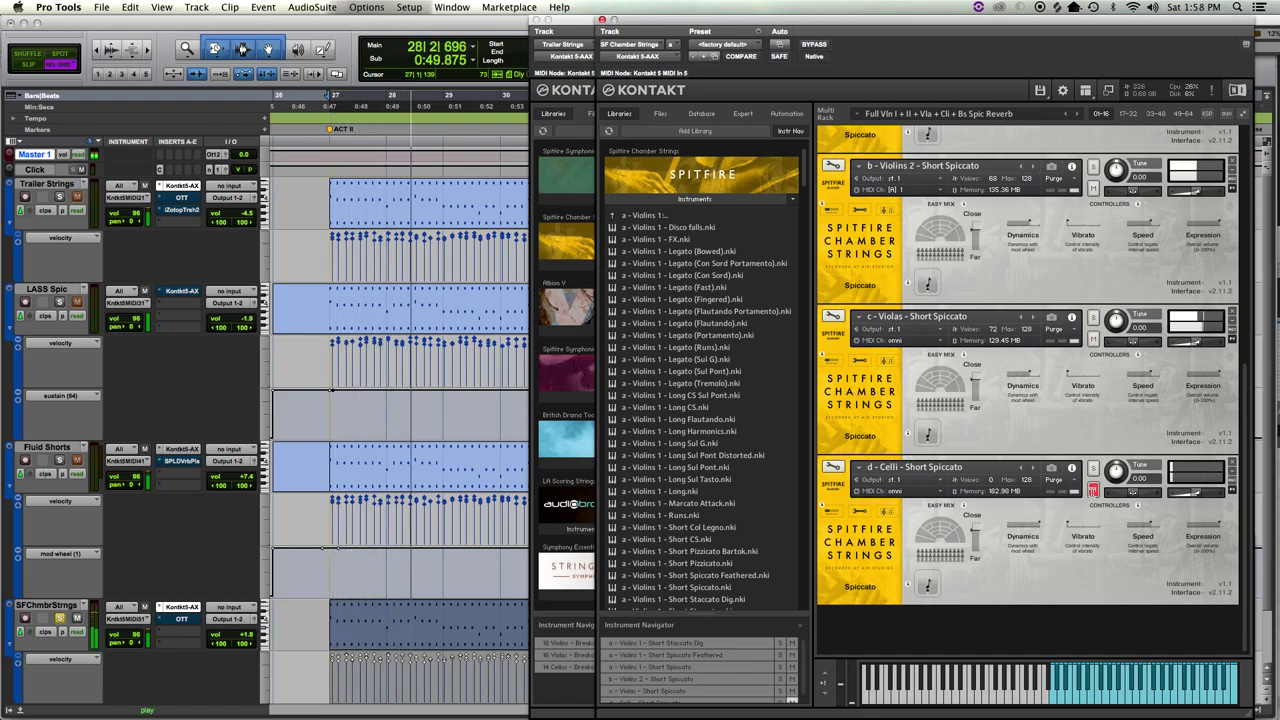
{"action": "left_click", "coordinate": [1093, 468]}
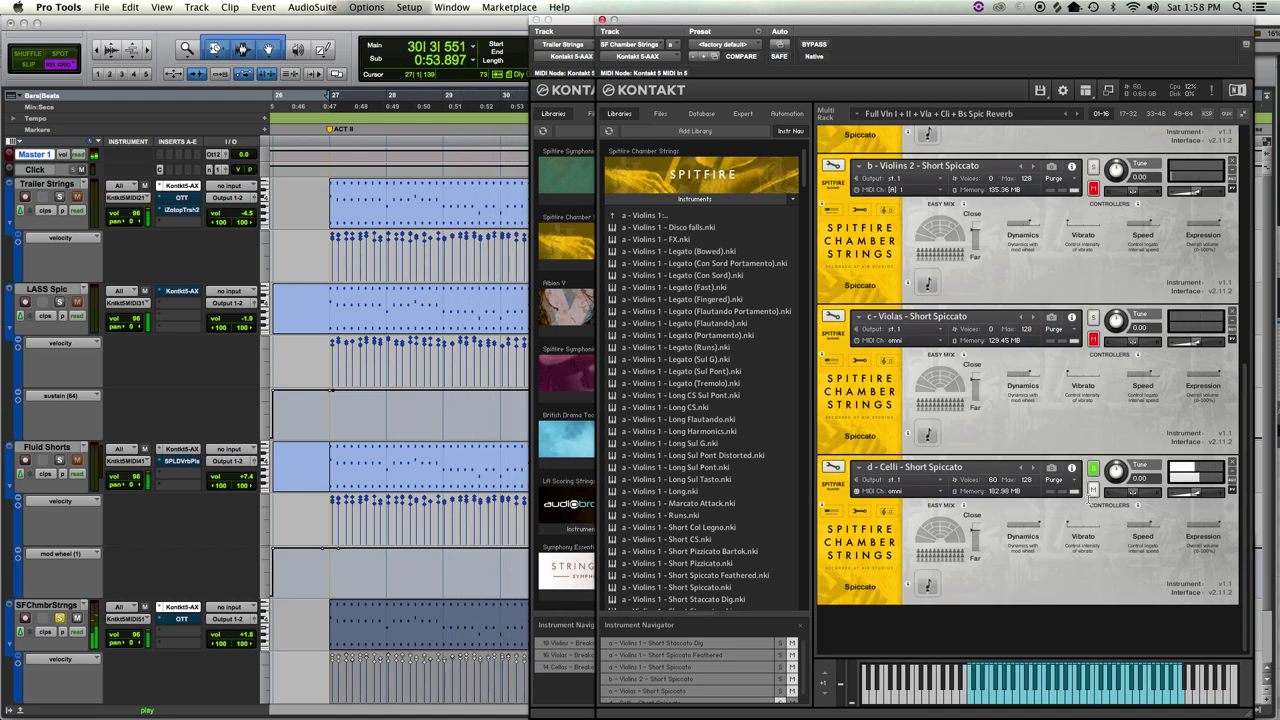
- Mute the Celli and restart playback with only violins and violas
{"action": "key", "text": "space"}
{"action": "key", "text": "space"}
{"action": "left_click", "coordinate": [1093, 468]}
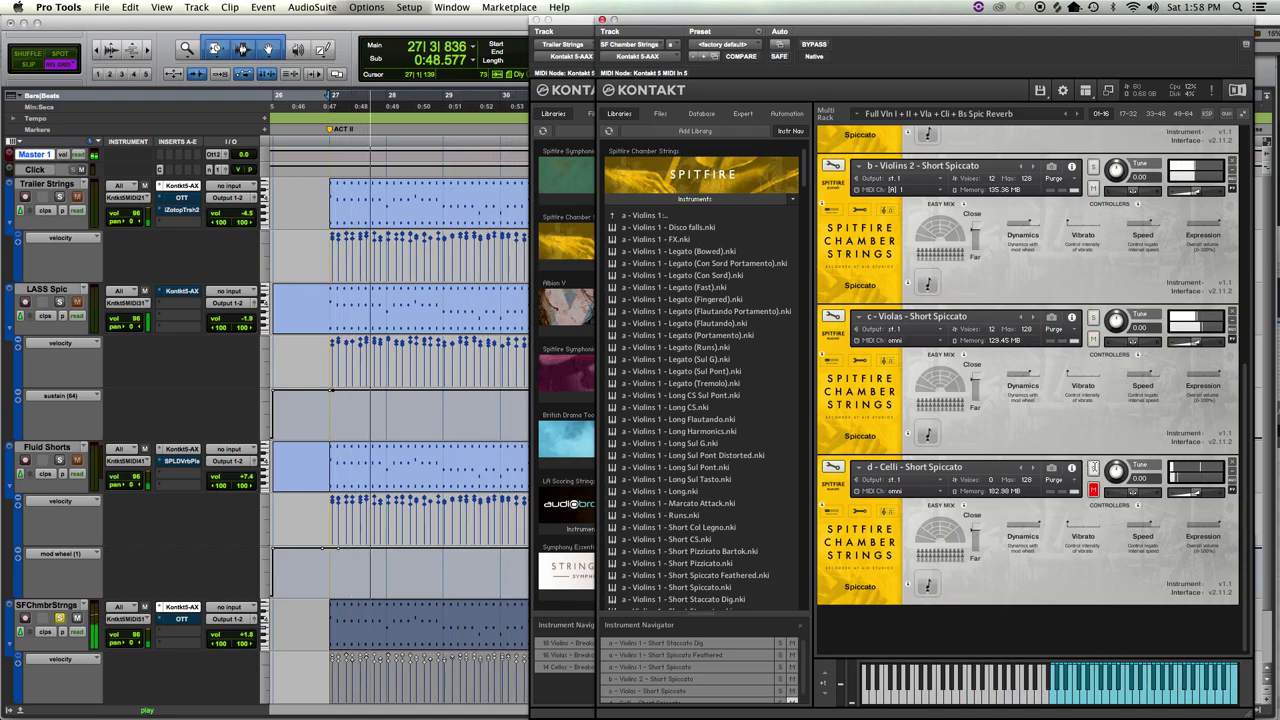
{"action": "key", "text": "space"}
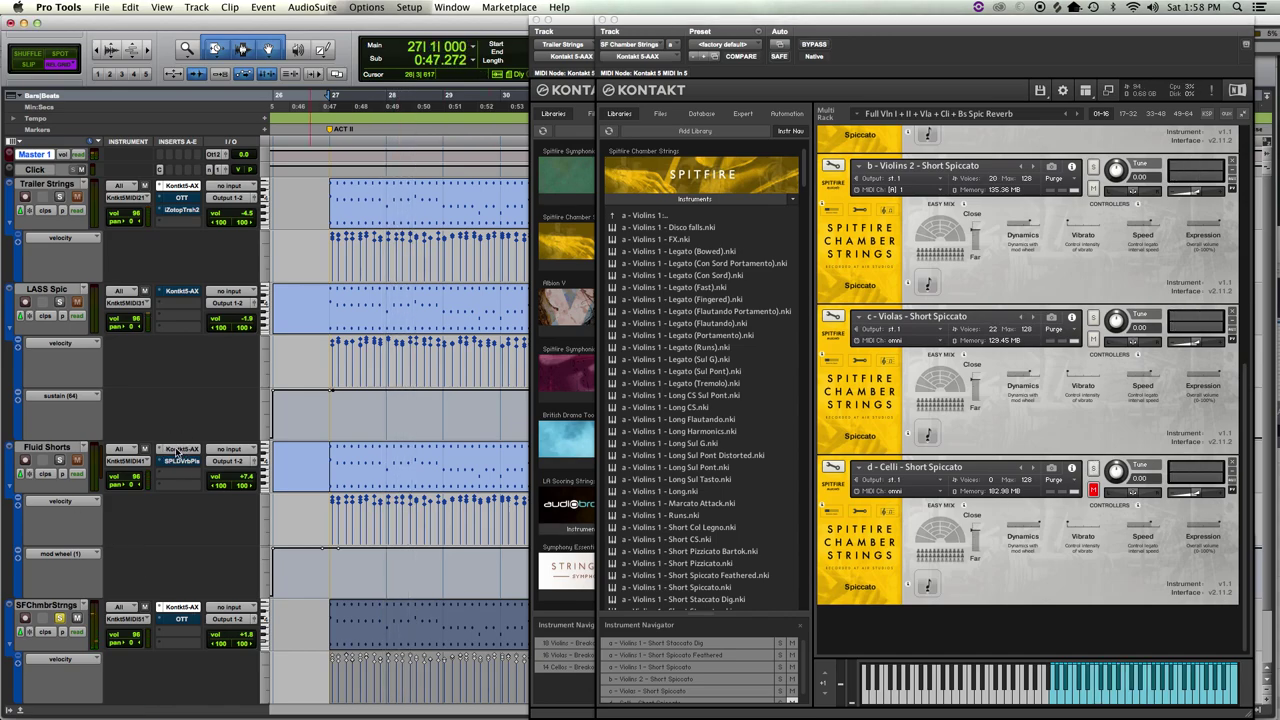
- Bring up the Fluid Shorts Kontakt rack, solo the track, and play the pattern a few times
{"action": "left_click", "coordinate": [176, 452]}
{"action": "left_click", "coordinate": [60, 461]}
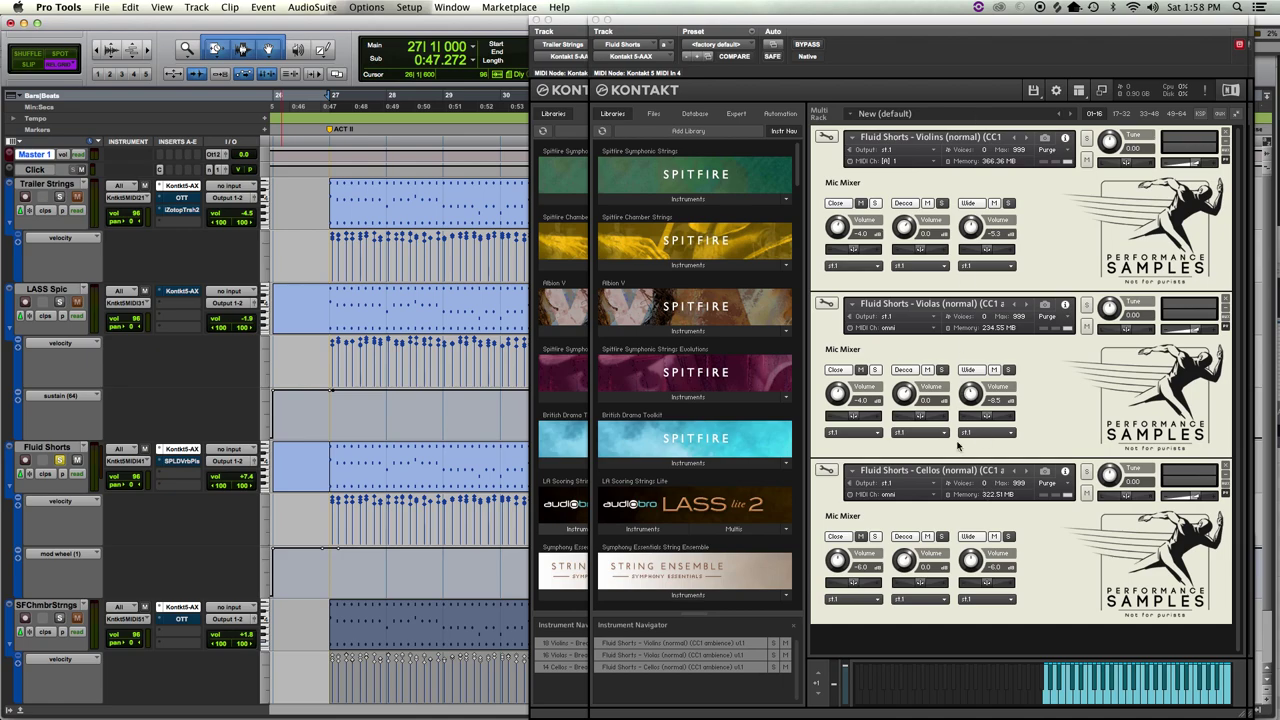
{"action": "key", "text": "space"}
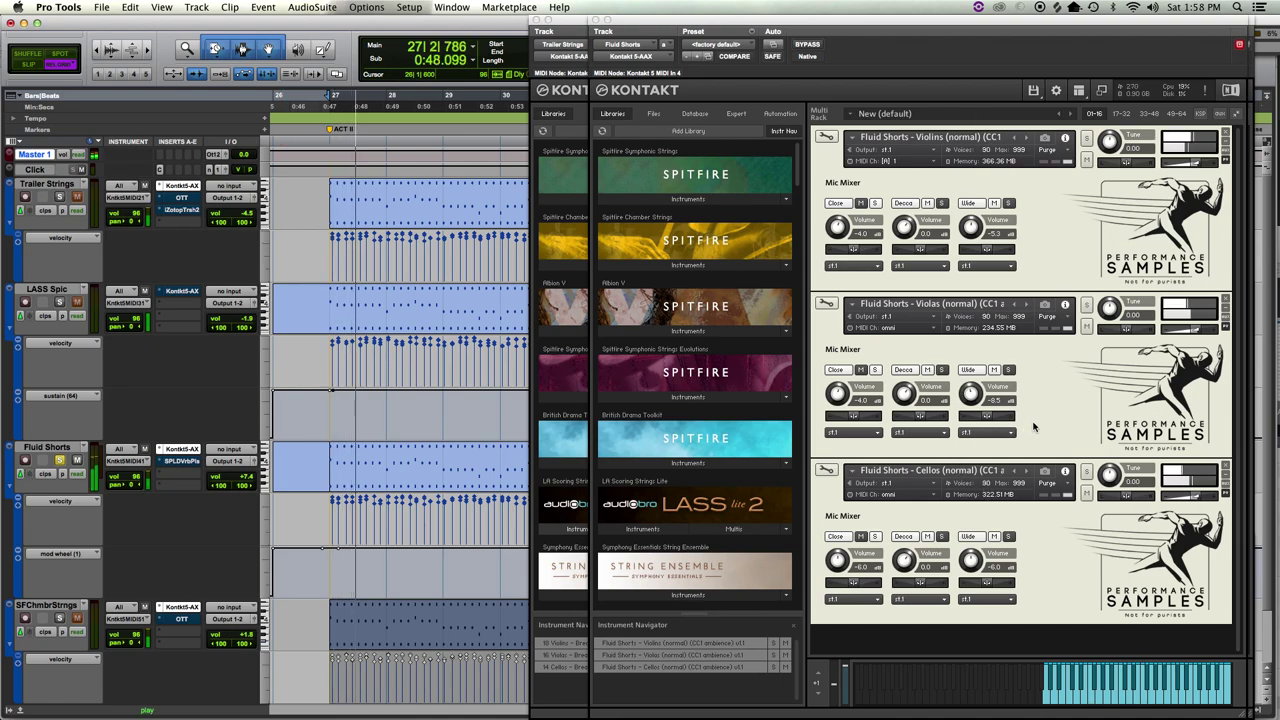
{"action": "key", "text": "space"}
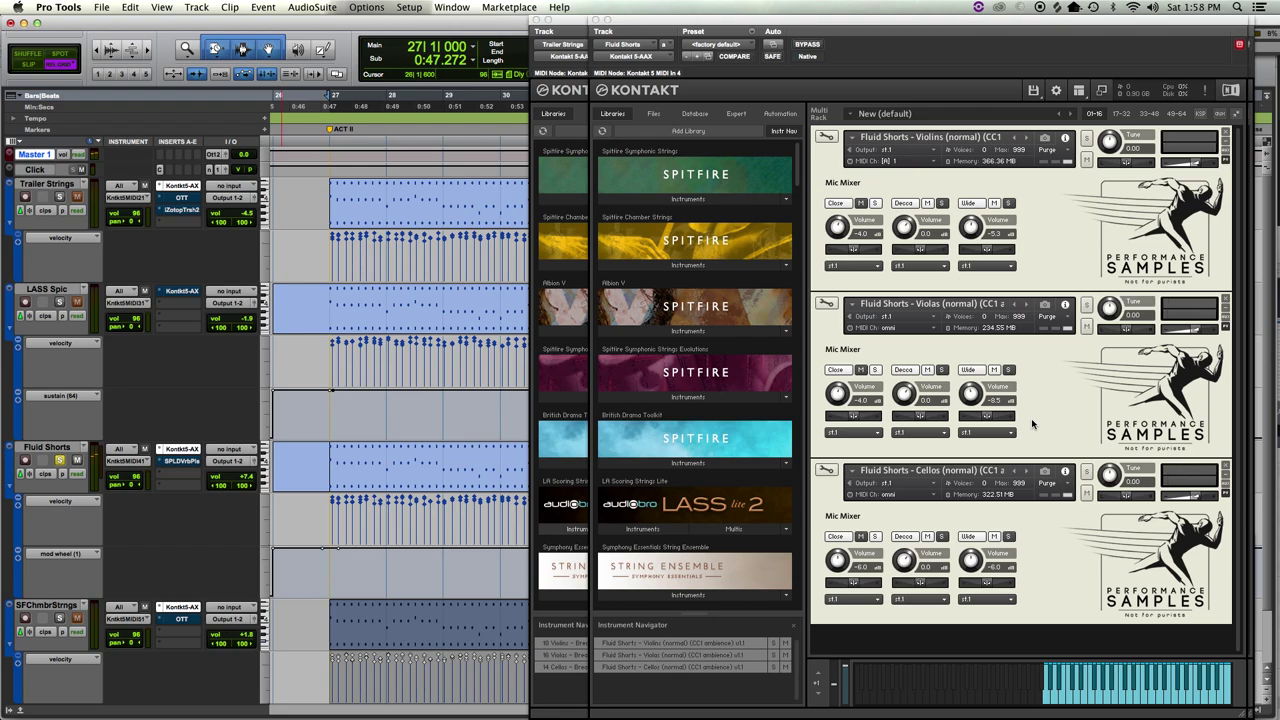
{"action": "key", "text": "space"}
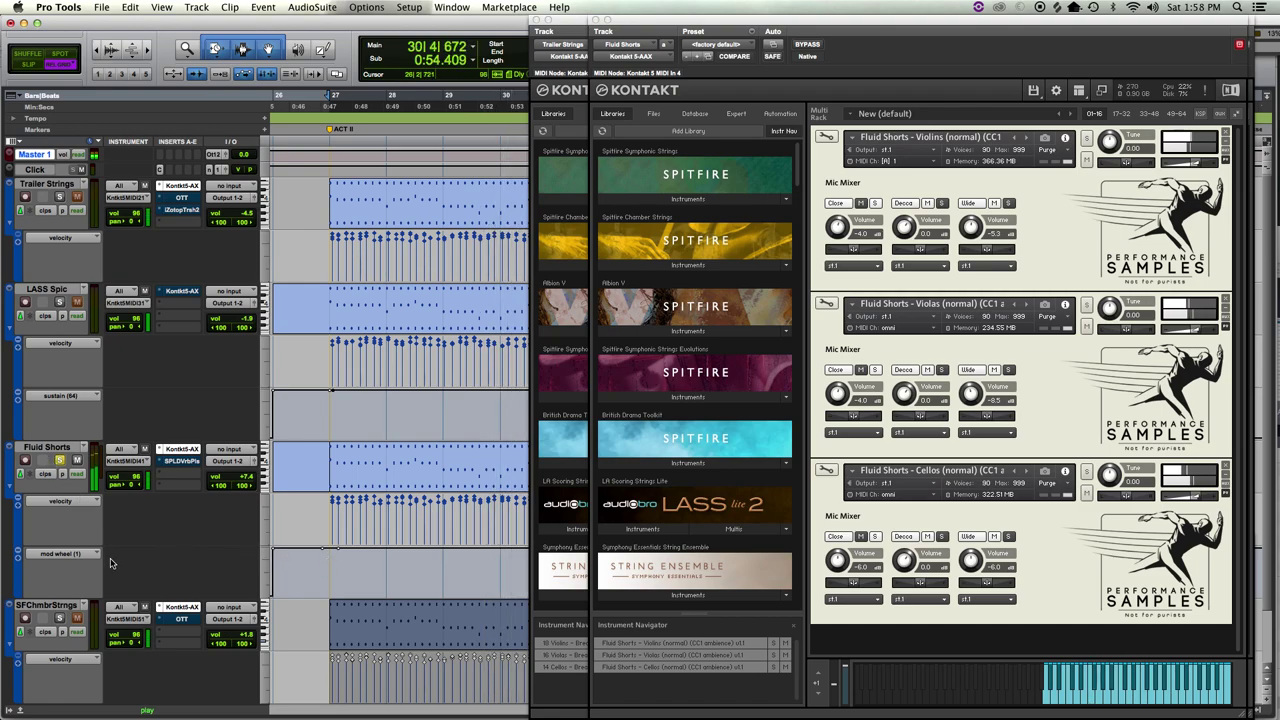
{"action": "key", "text": "space"}
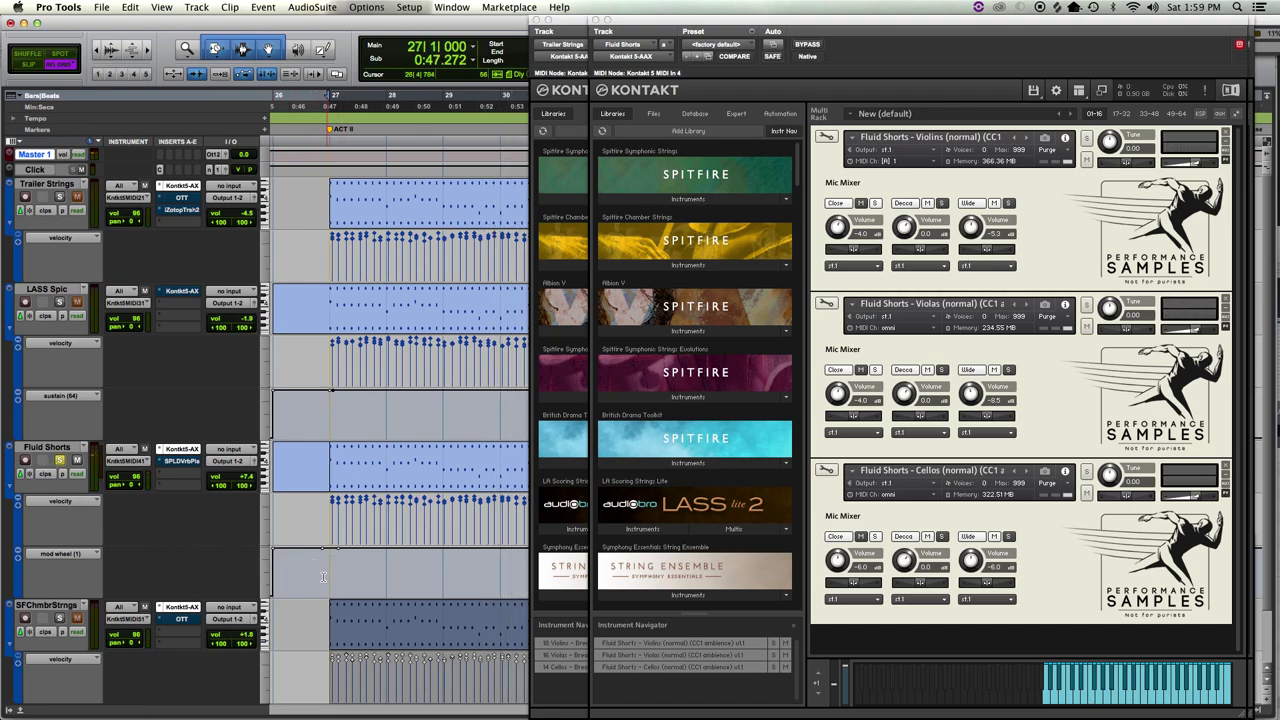
- Browse the Violins edit view settings down to Modulation, then return to the Fluid Shorts rack
{"action": "left_click", "coordinate": [826, 137]}
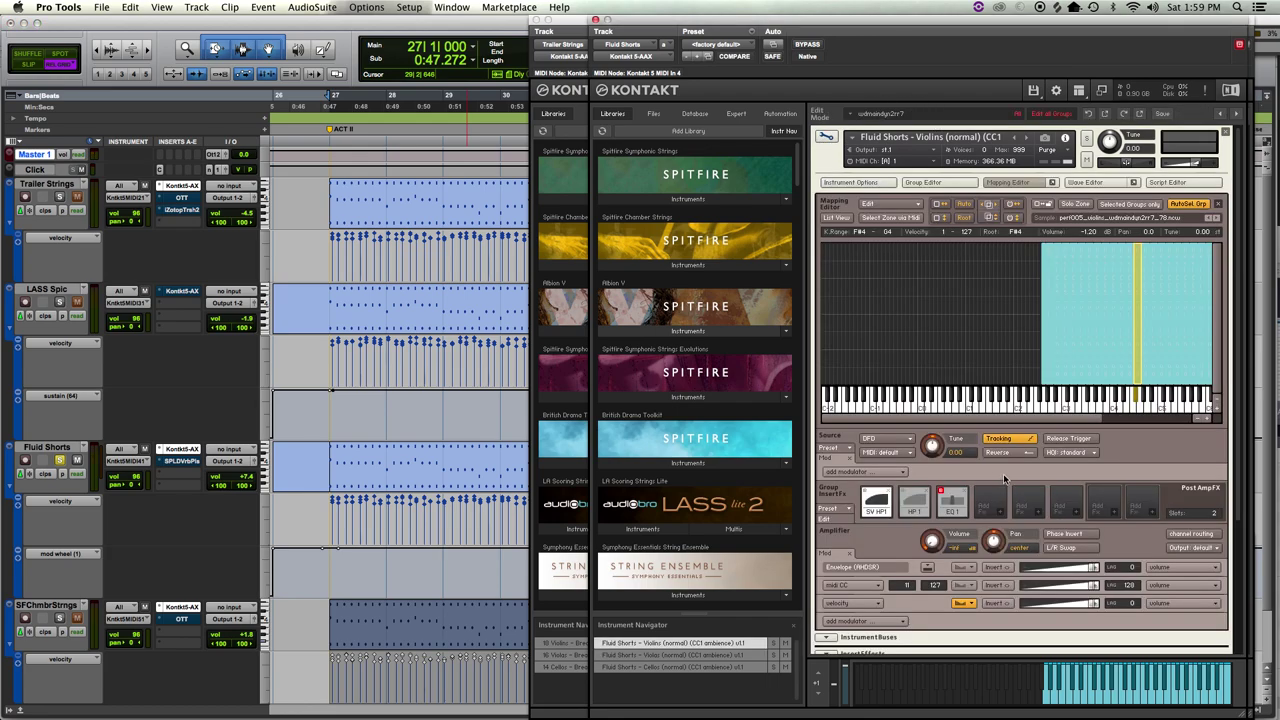
{"action": "scroll", "coordinate": [1107, 631], "scroll_direction": "down", "scroll_amount": 5}
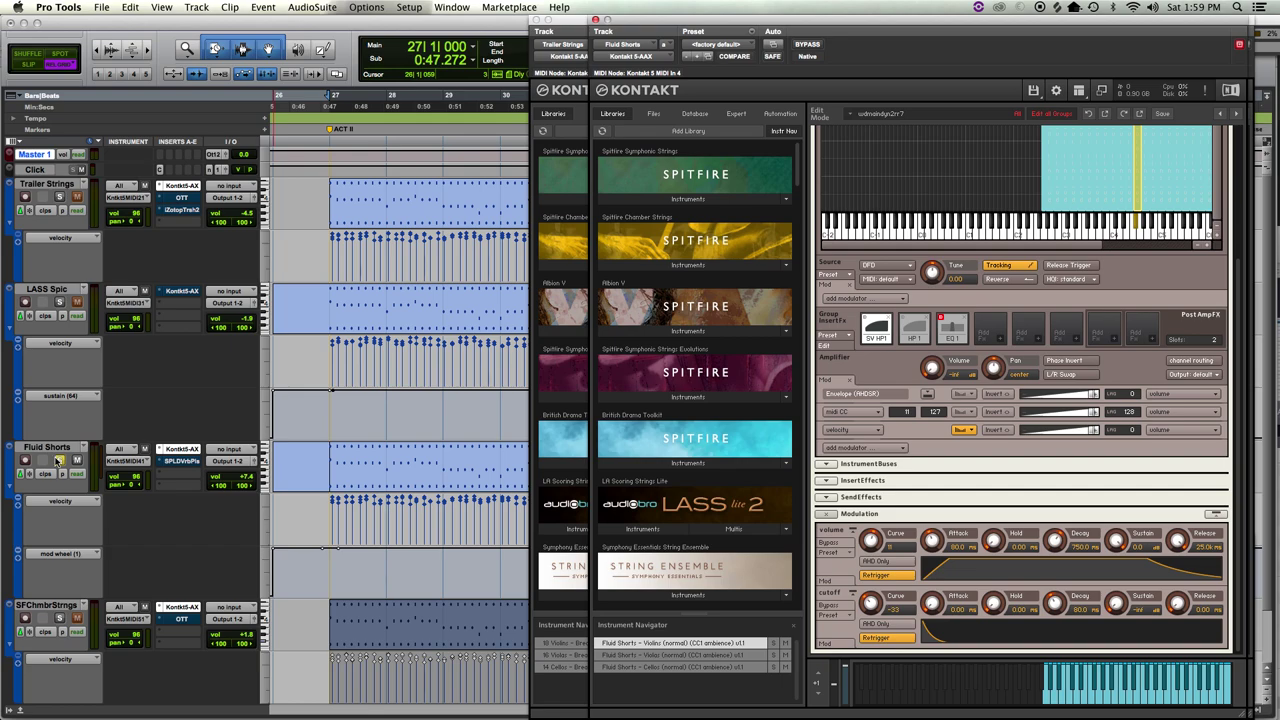
{"action": "left_click", "coordinate": [20, 461]}
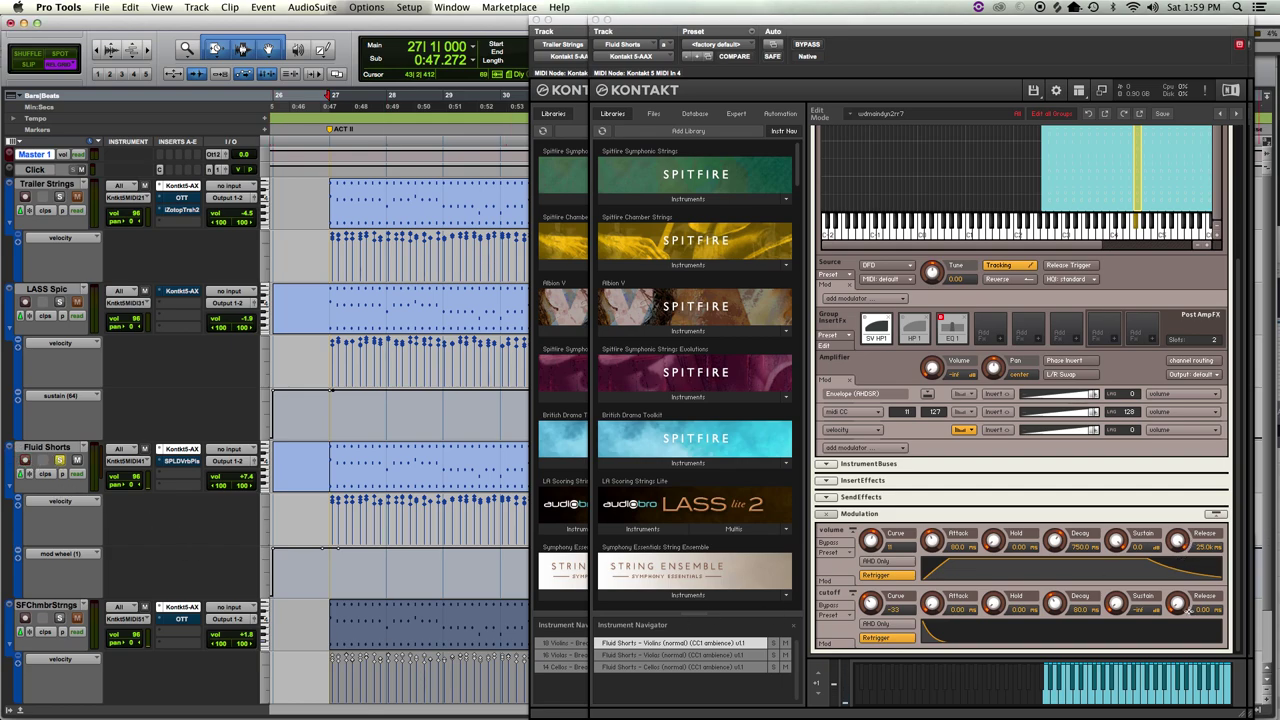
{"action": "left_click", "coordinate": [669, 650]}
{"action": "left_click", "coordinate": [674, 643]}
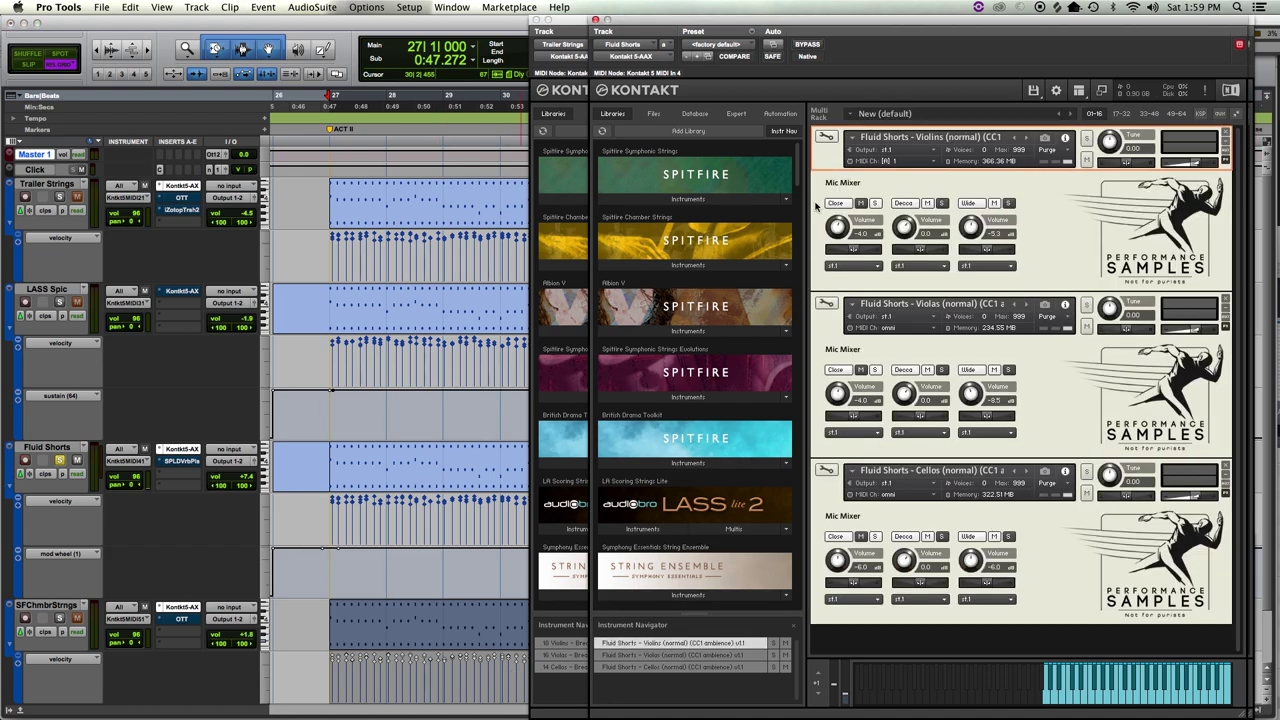
{"action": "left_click", "coordinate": [825, 139]}
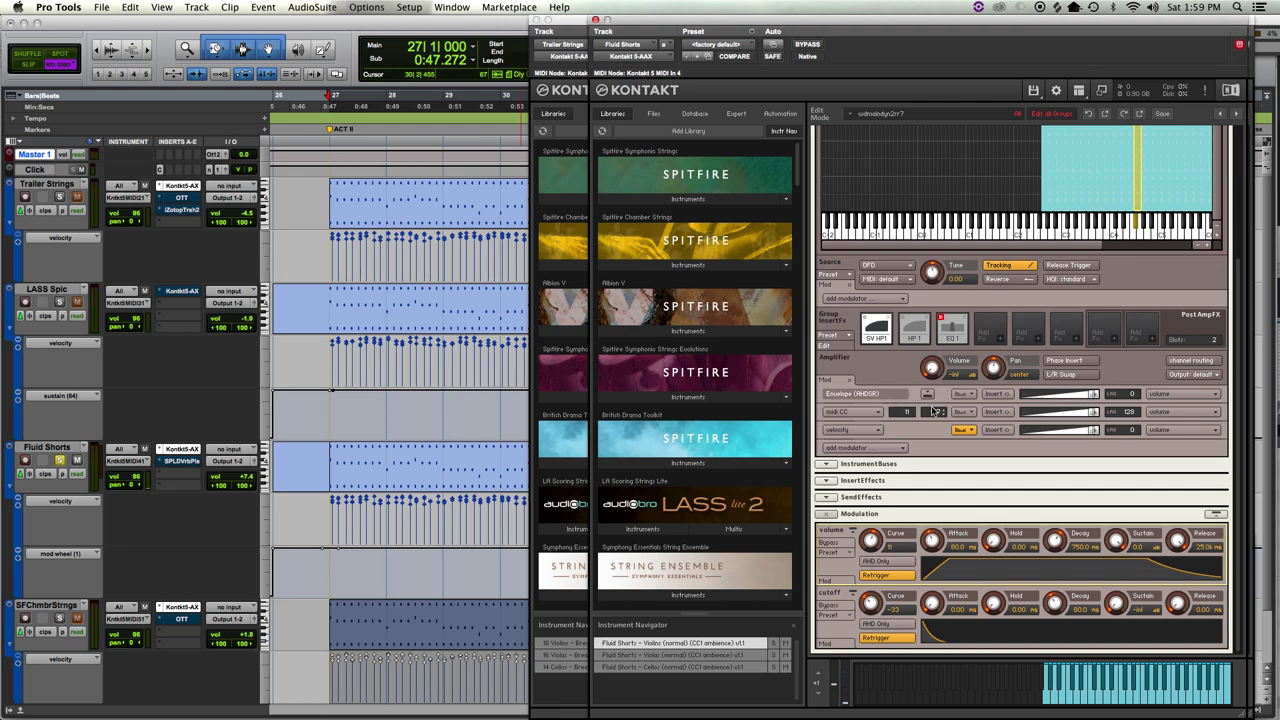
{"action": "scroll", "coordinate": [881, 262], "scroll_direction": "up", "scroll_amount": 4}
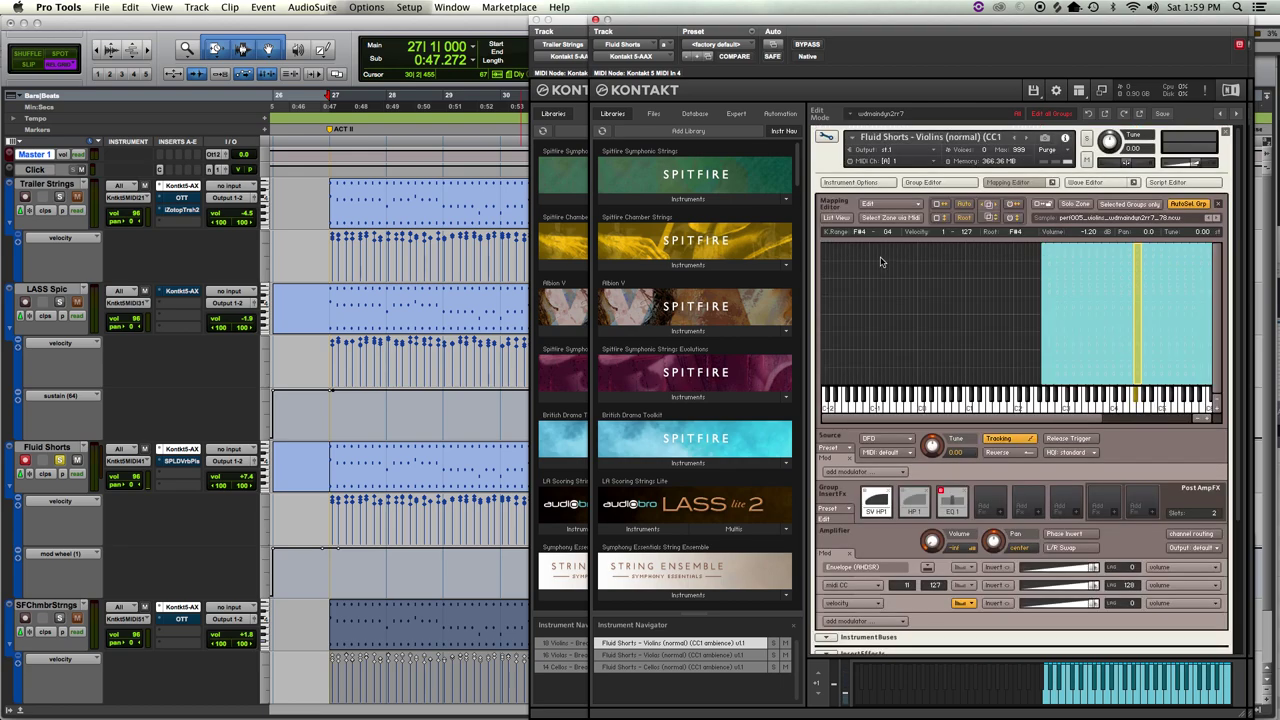
{"action": "left_click", "coordinate": [826, 136]}
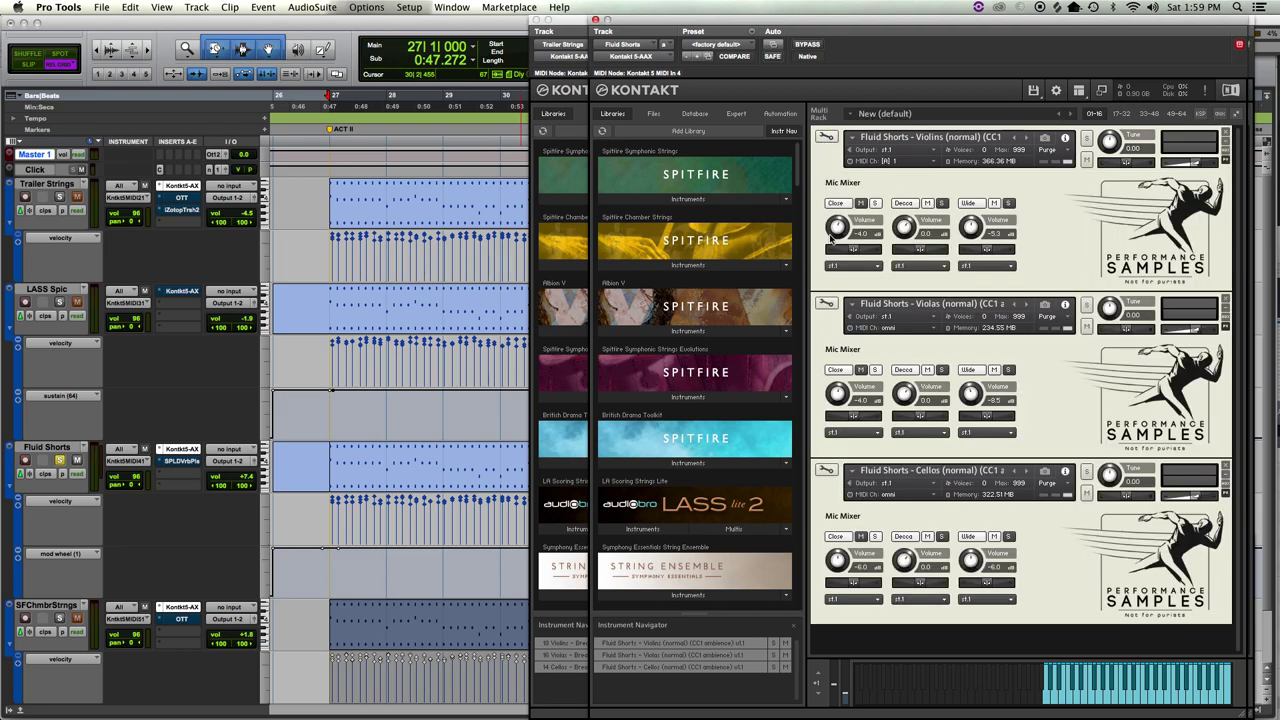
- Look through the Violas instrument's edit view, then close it back to the rack
{"action": "left_click", "coordinate": [826, 304]}
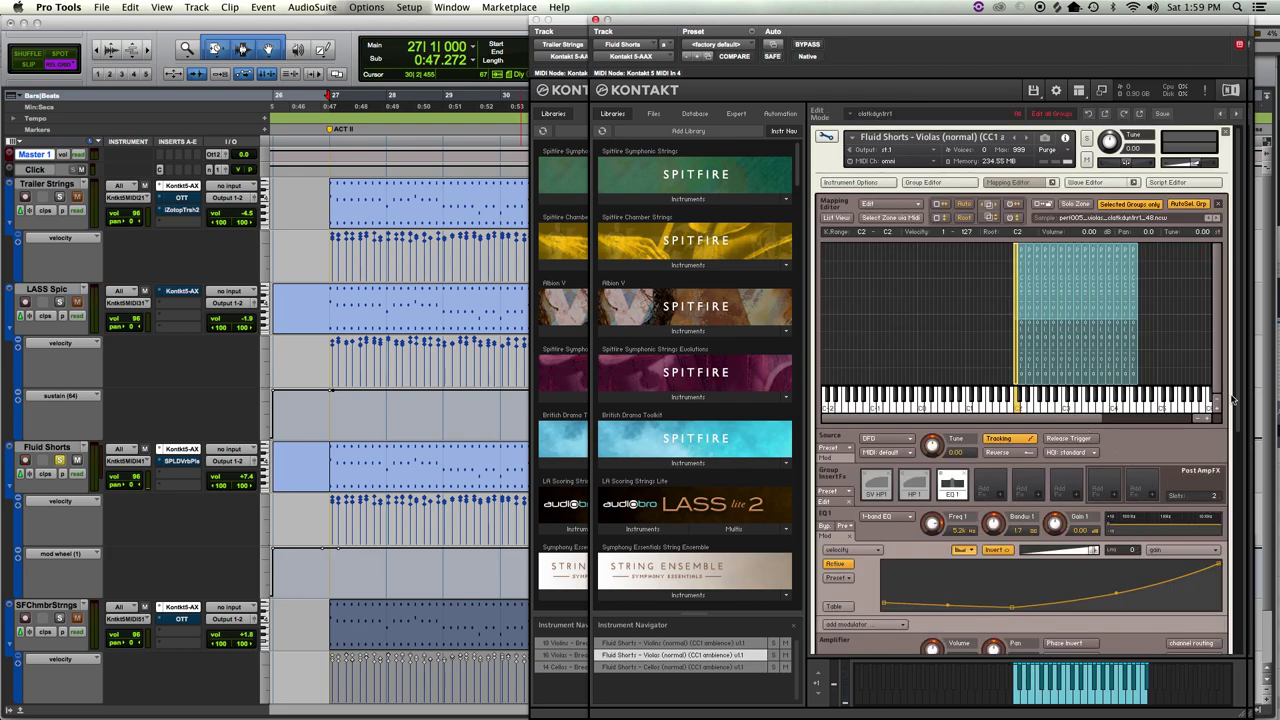
{"action": "left_click_drag", "start_coordinate": [1236, 390], "coordinate": [1242, 560]}
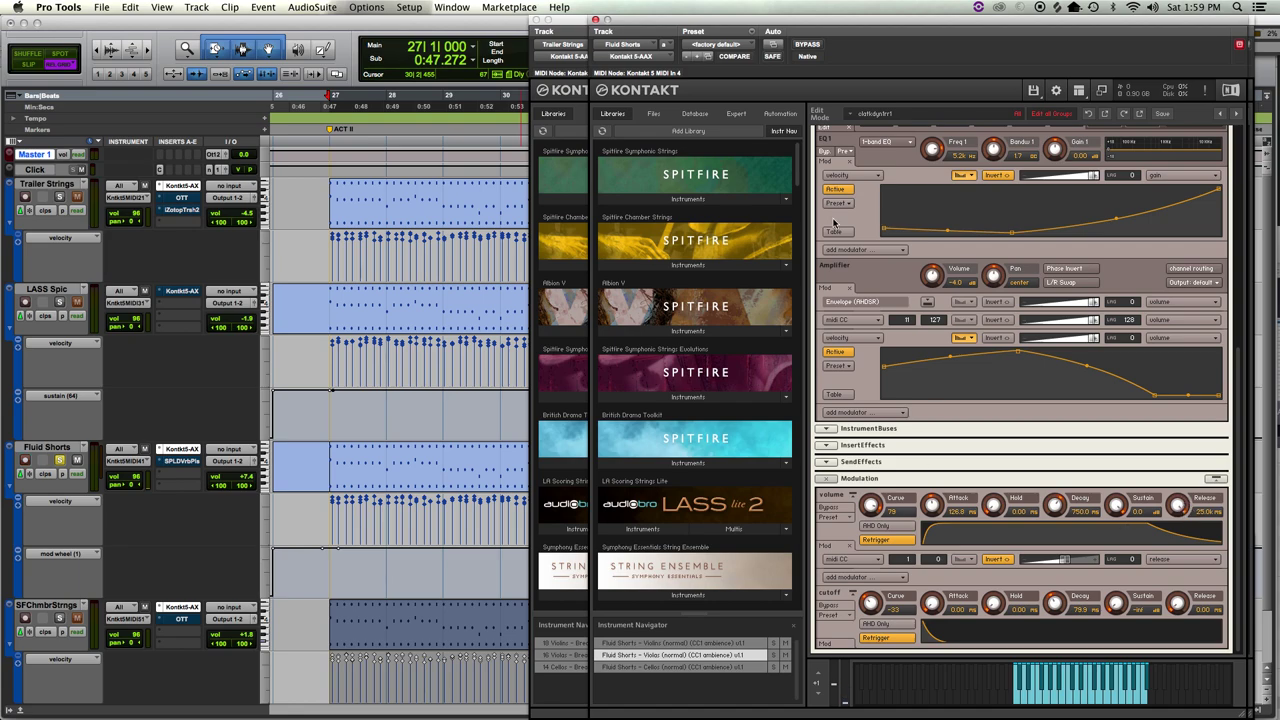
{"action": "scroll", "coordinate": [838, 200], "scroll_direction": "up", "scroll_amount": 5}
{"action": "scroll", "coordinate": [838, 148], "scroll_direction": "up", "scroll_amount": 1}
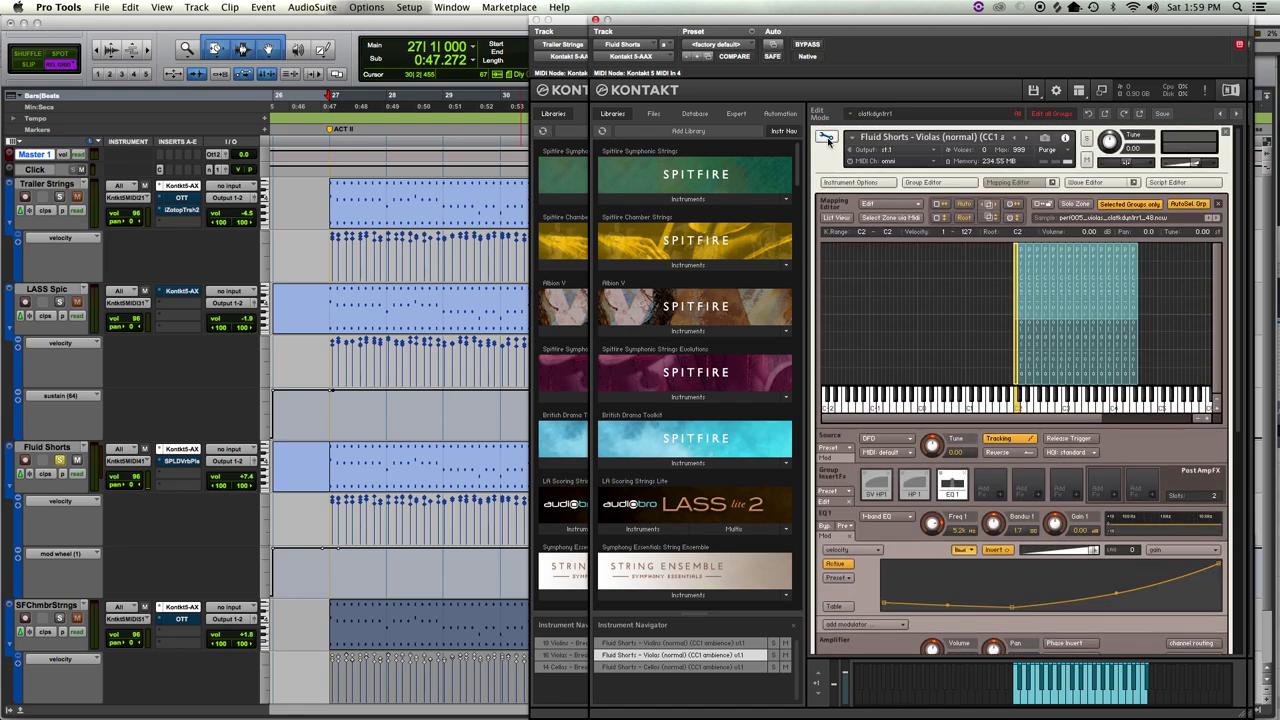
{"action": "left_click", "coordinate": [827, 138]}
- Open the Cellos edit view, scroll its settings, and play the pattern's opening twice
{"action": "left_click", "coordinate": [827, 469]}
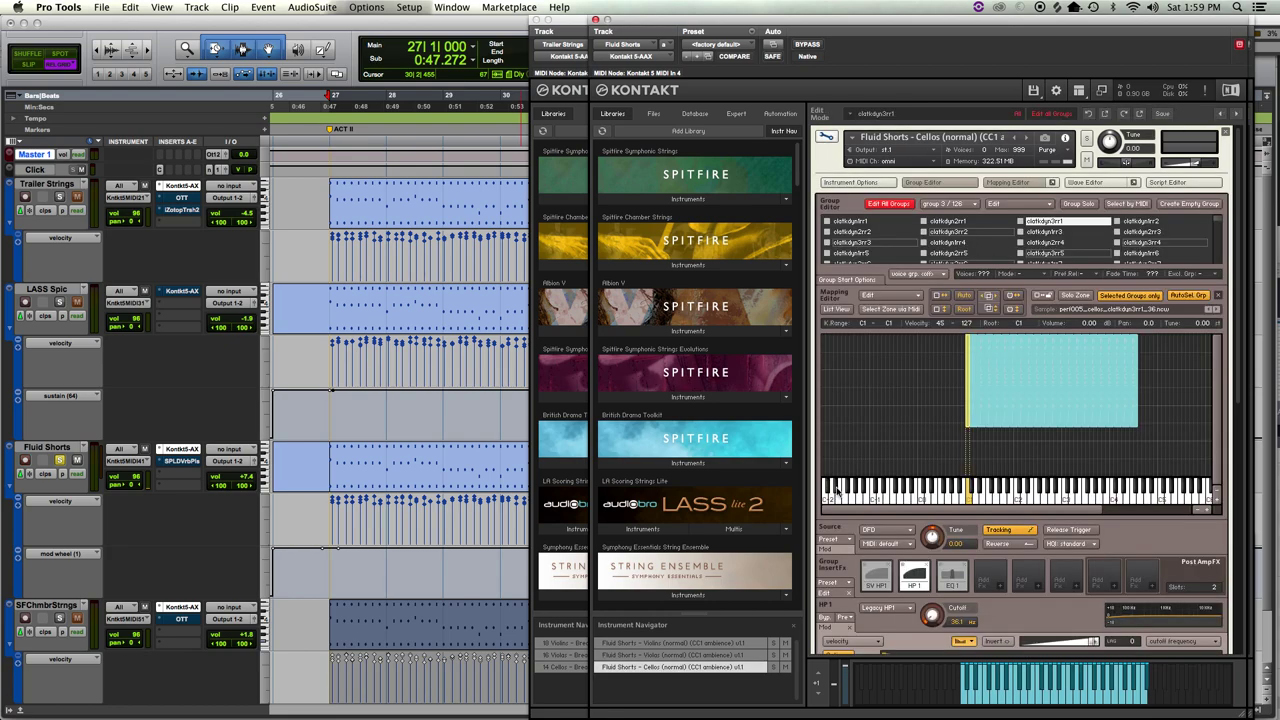
{"action": "scroll", "coordinate": [1160, 573], "scroll_direction": "down", "scroll_amount": 3}
{"action": "scroll", "coordinate": [1160, 573], "scroll_direction": "down", "scroll_amount": 5}
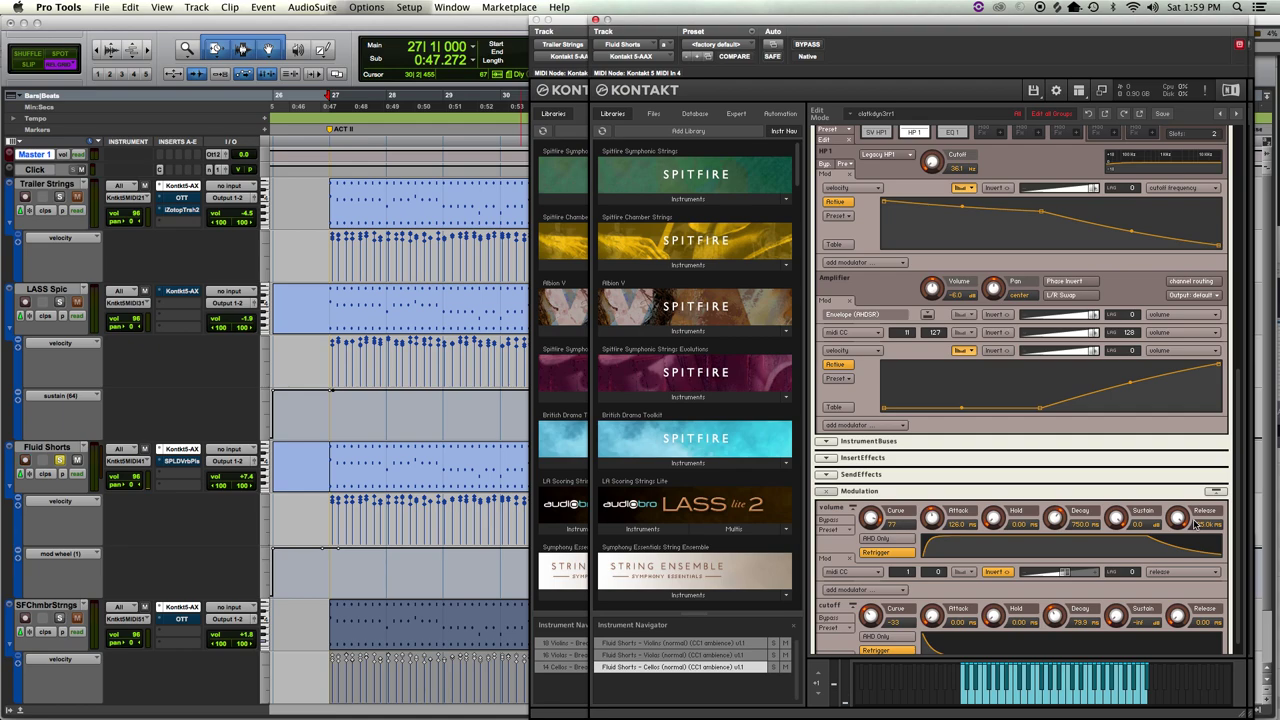
{"action": "scroll", "coordinate": [1196, 527], "scroll_direction": "down", "scroll_amount": 1}
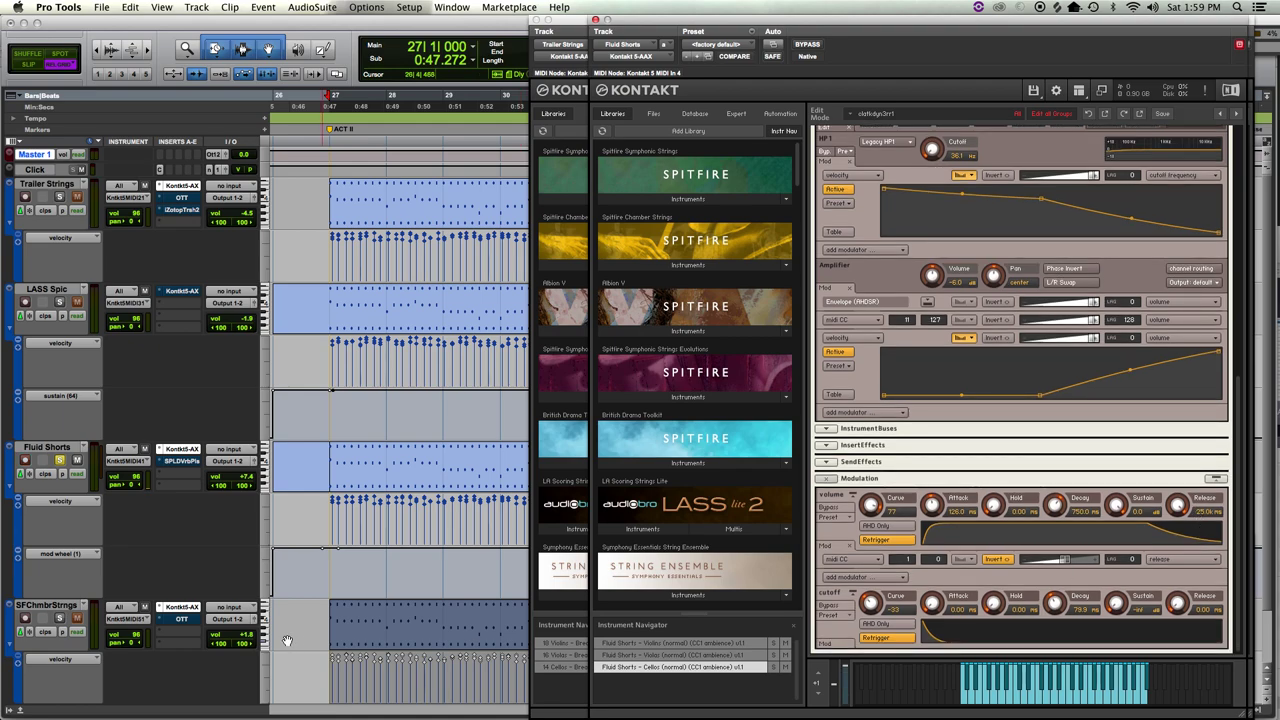
{"action": "left_click", "coordinate": [330, 572]}
{"action": "key", "text": "space"}
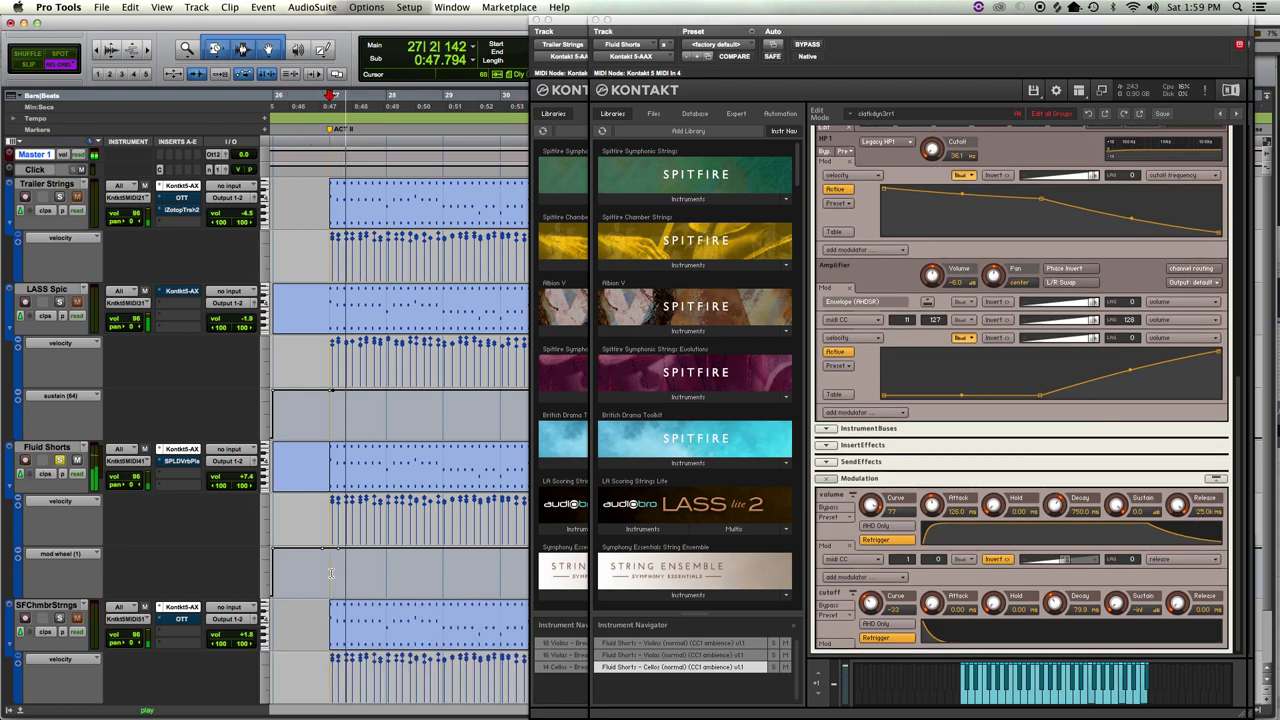
{"action": "key", "text": "space"}
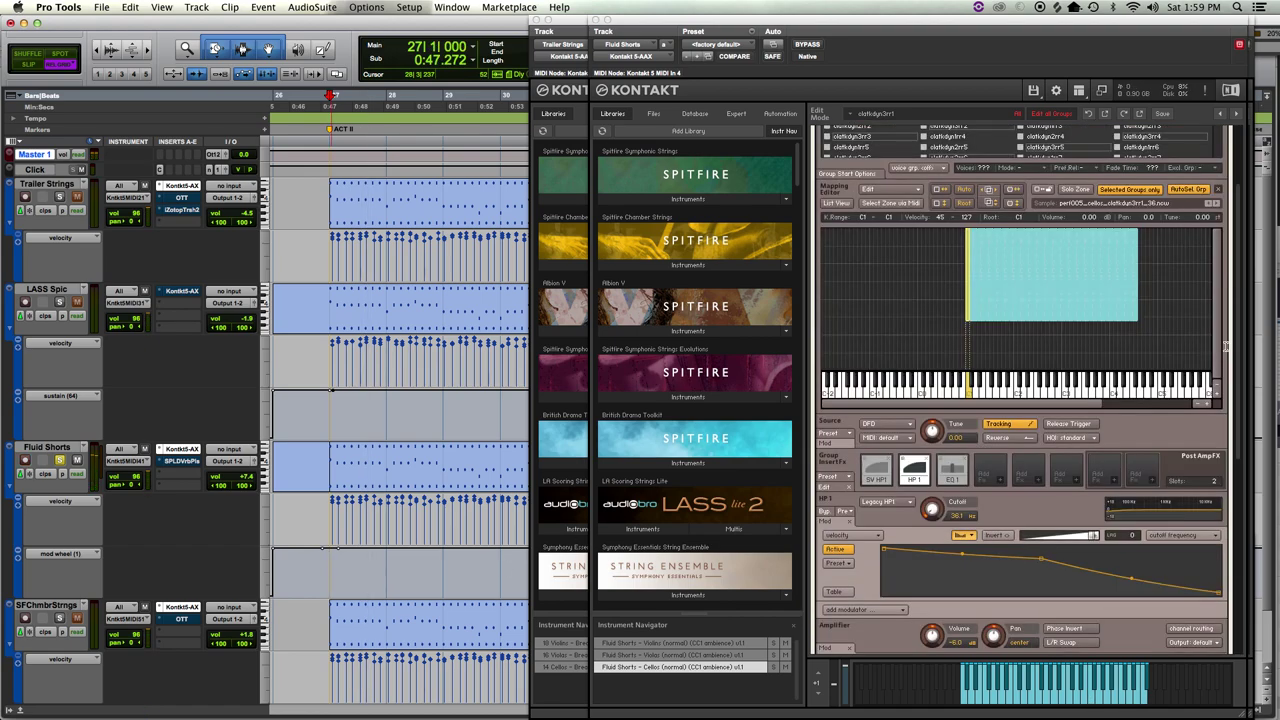
{"action": "scroll", "coordinate": [1223, 354], "scroll_direction": "up", "scroll_amount": 15}
- Close the Cellos editor to the Fluid Shorts rack, then play and stop the pattern
{"action": "left_click", "coordinate": [827, 138]}
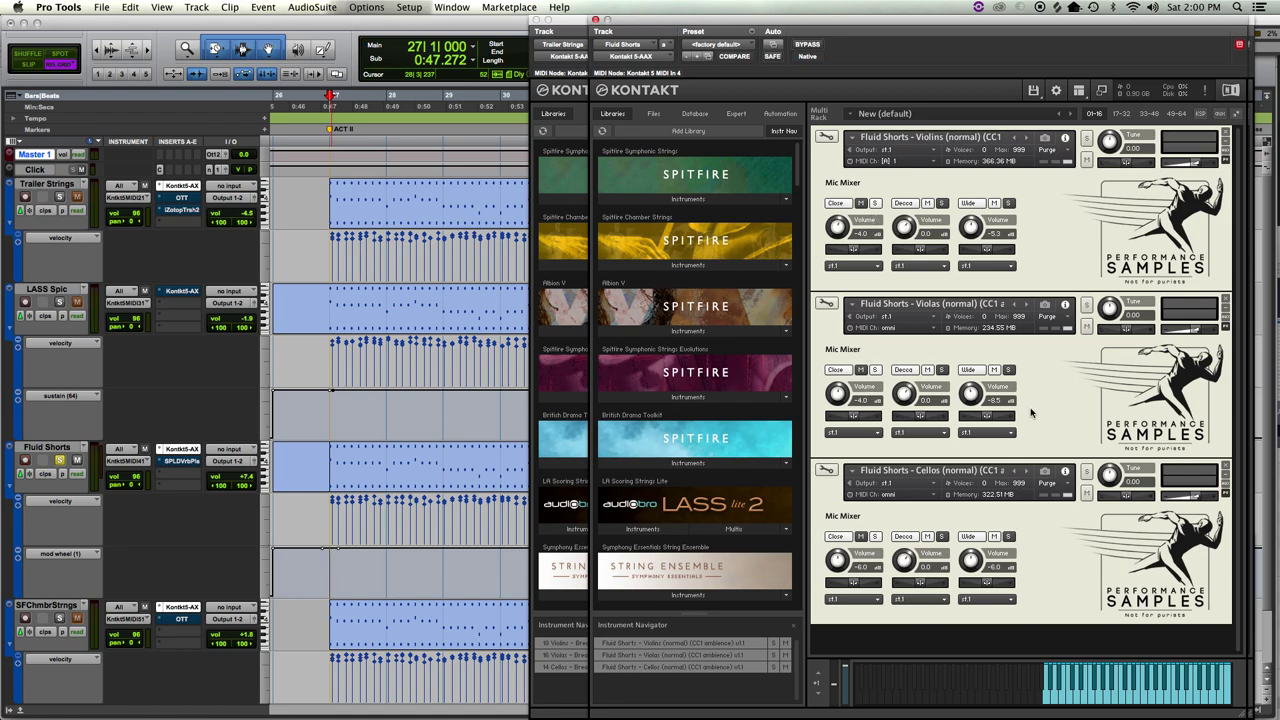
{"action": "key", "text": "space"}
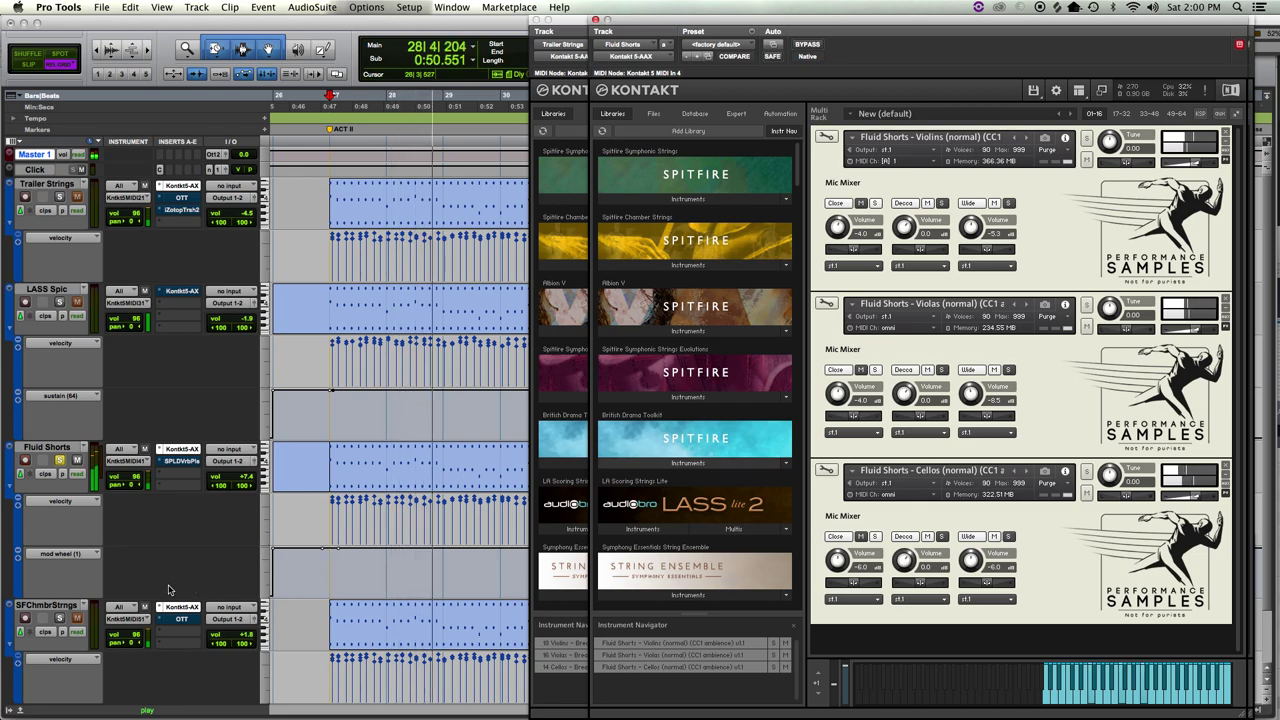
{"action": "key", "text": "space"}
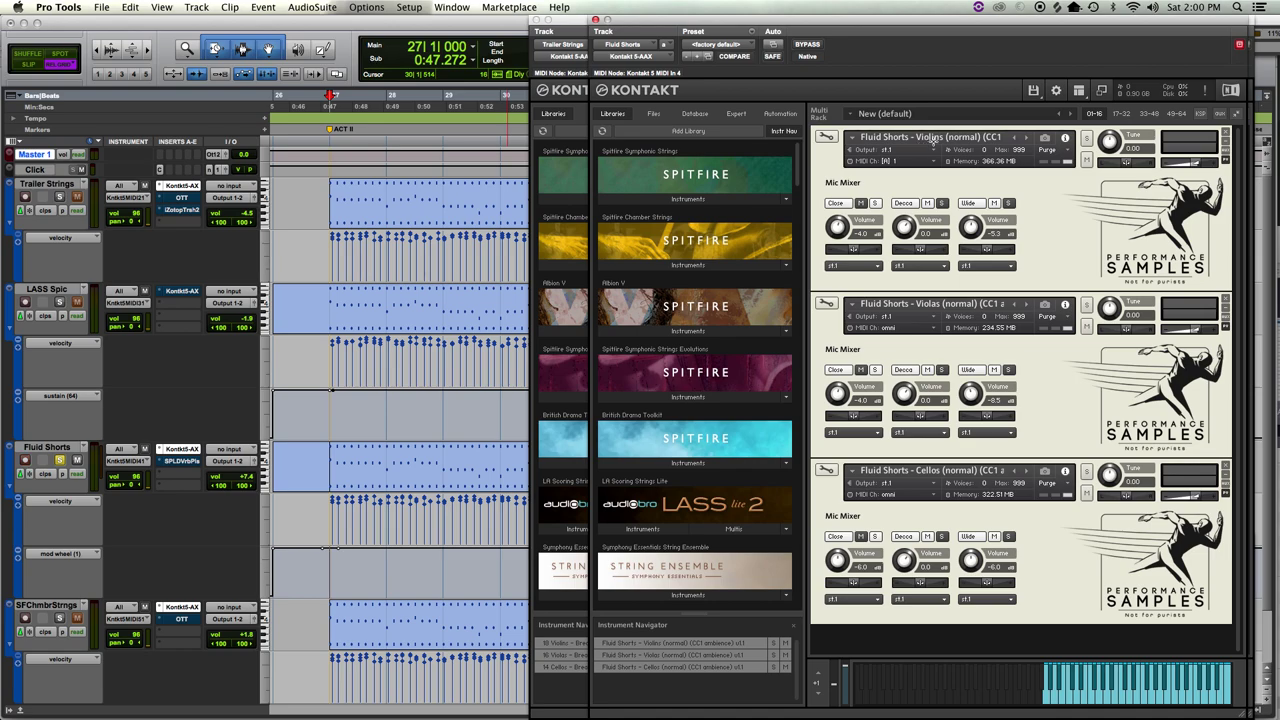
- Load the tight Fluid Shorts Violins, Violas and Cellos, then play the pattern from bar 27
{"action": "left_click", "coordinate": [1014, 137]}
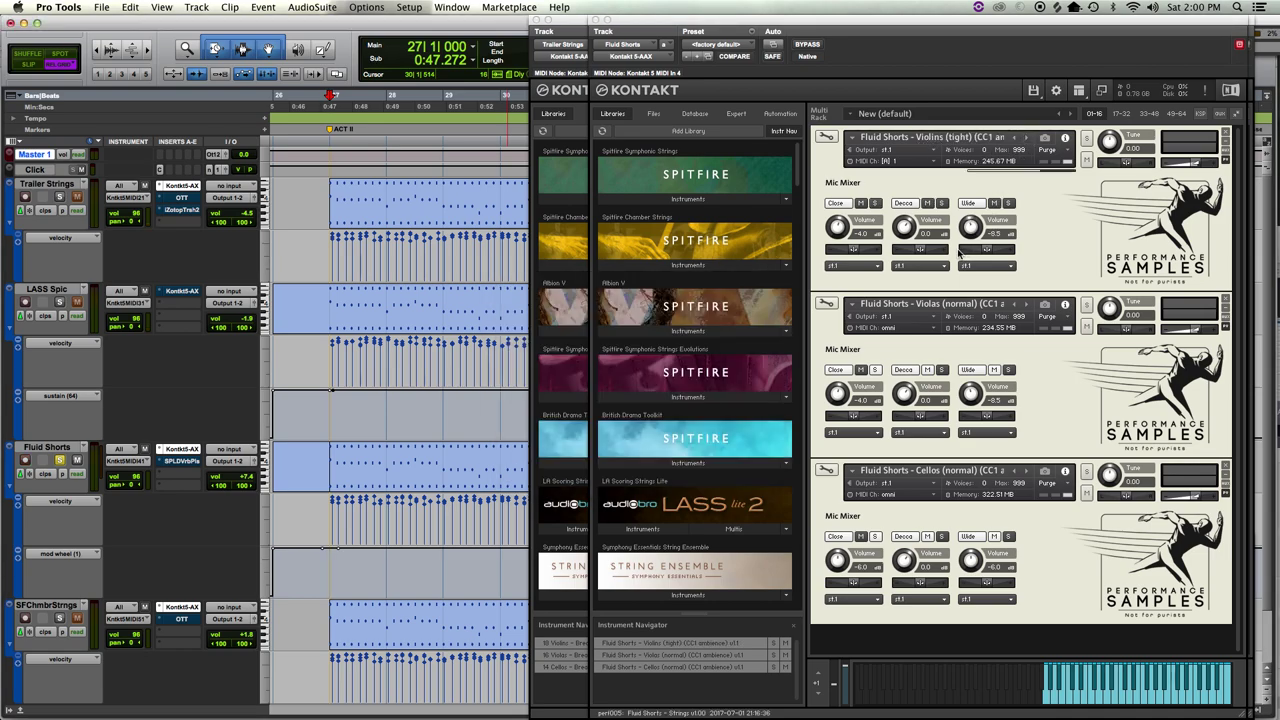
{"action": "left_click", "coordinate": [878, 212]}
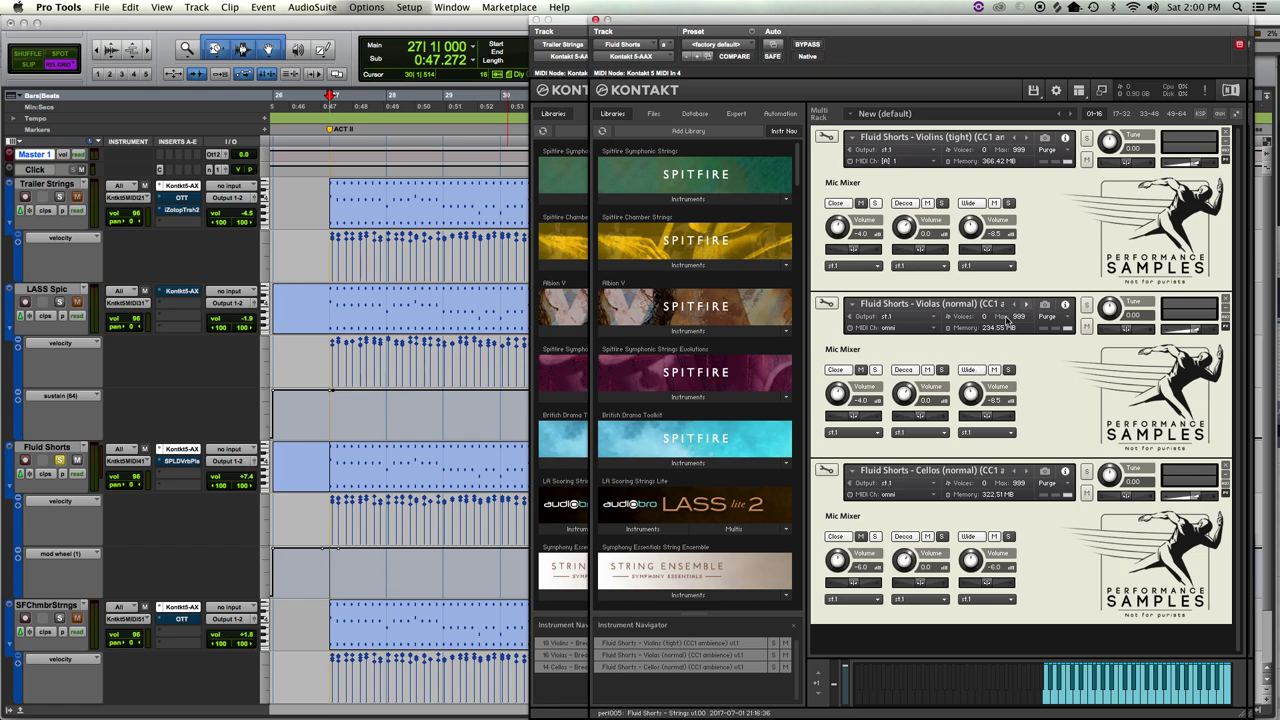
{"action": "left_click", "coordinate": [1014, 303]}
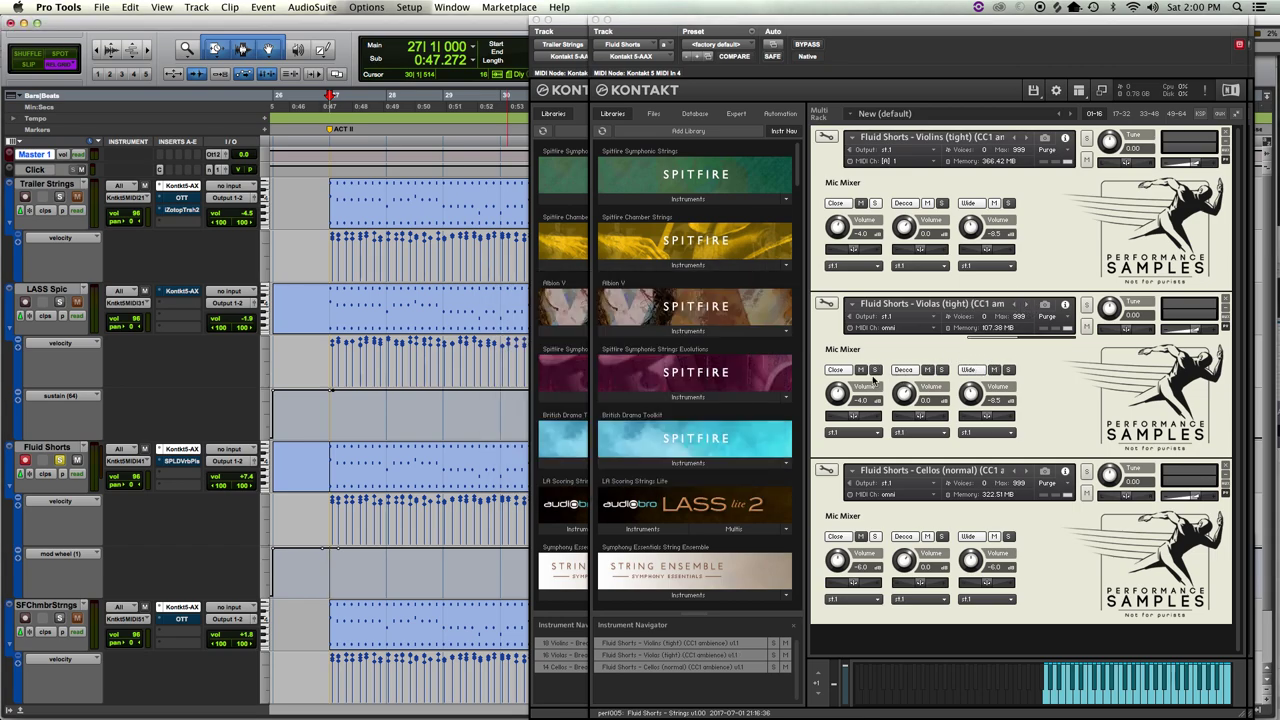
{"action": "left_click", "coordinate": [1014, 470]}
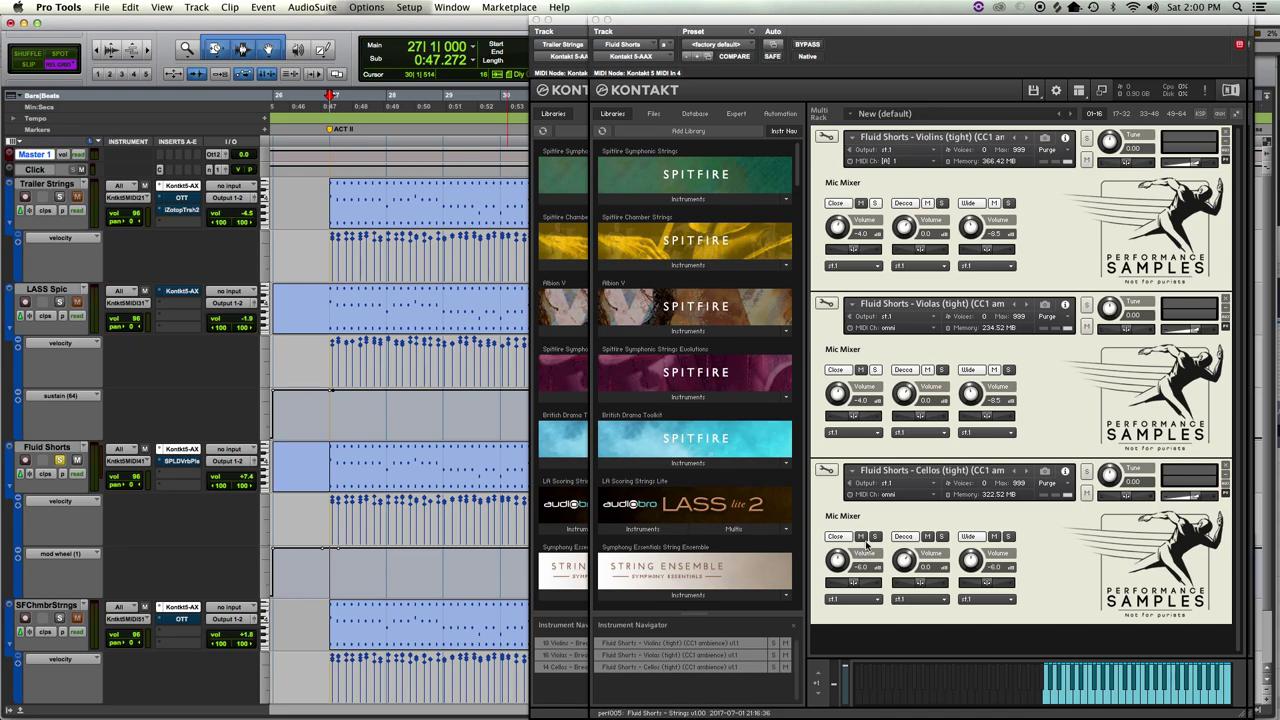
{"action": "left_click", "coordinate": [870, 542]}
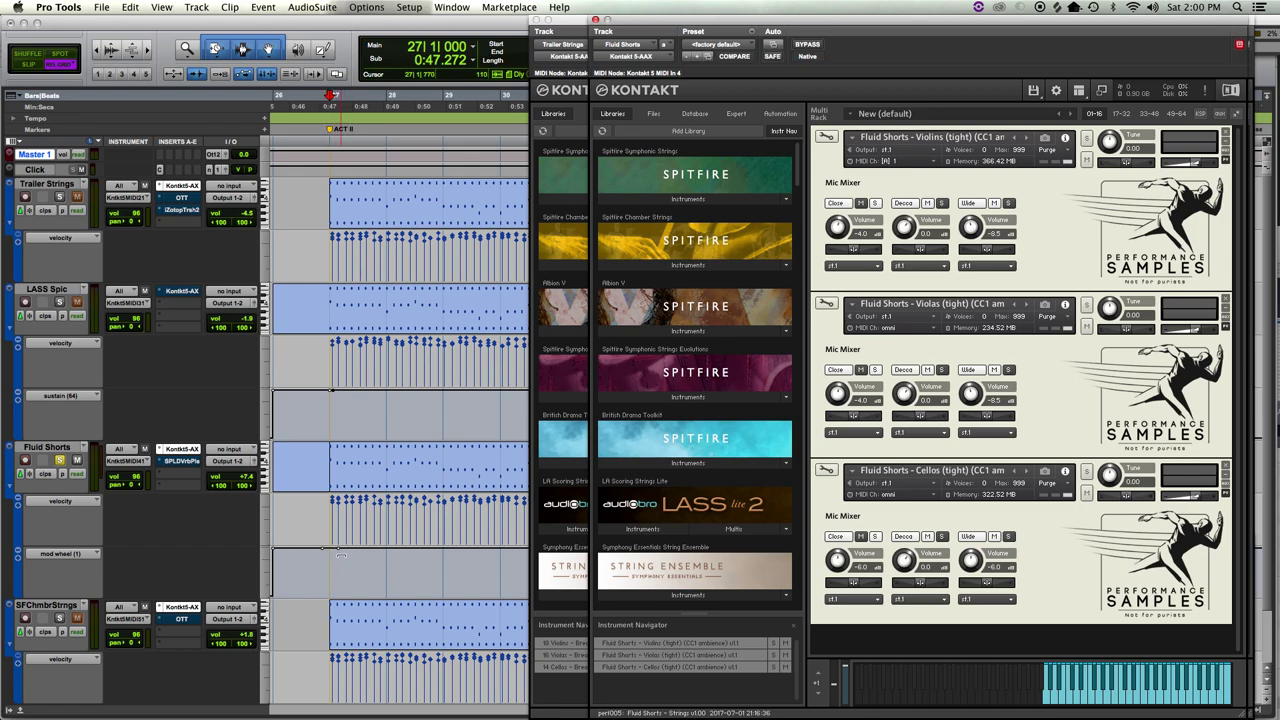
{"action": "key", "text": "space"}
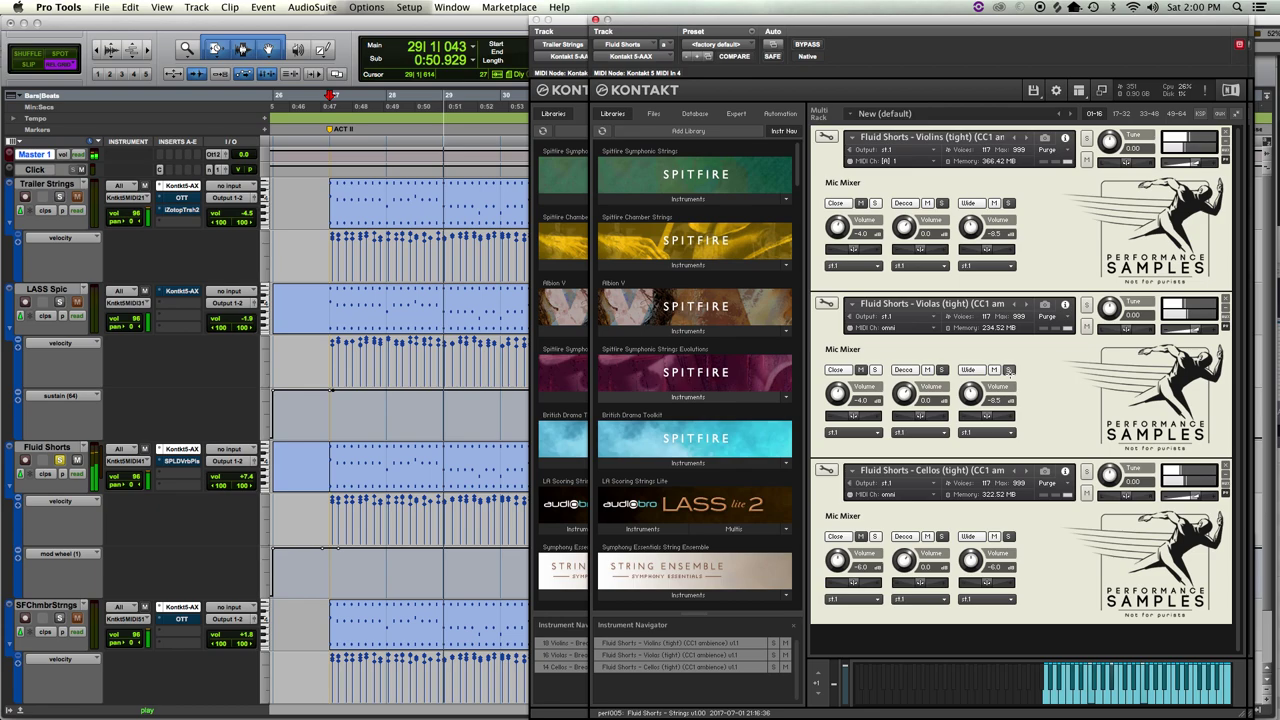
{"action": "key", "text": "space"}
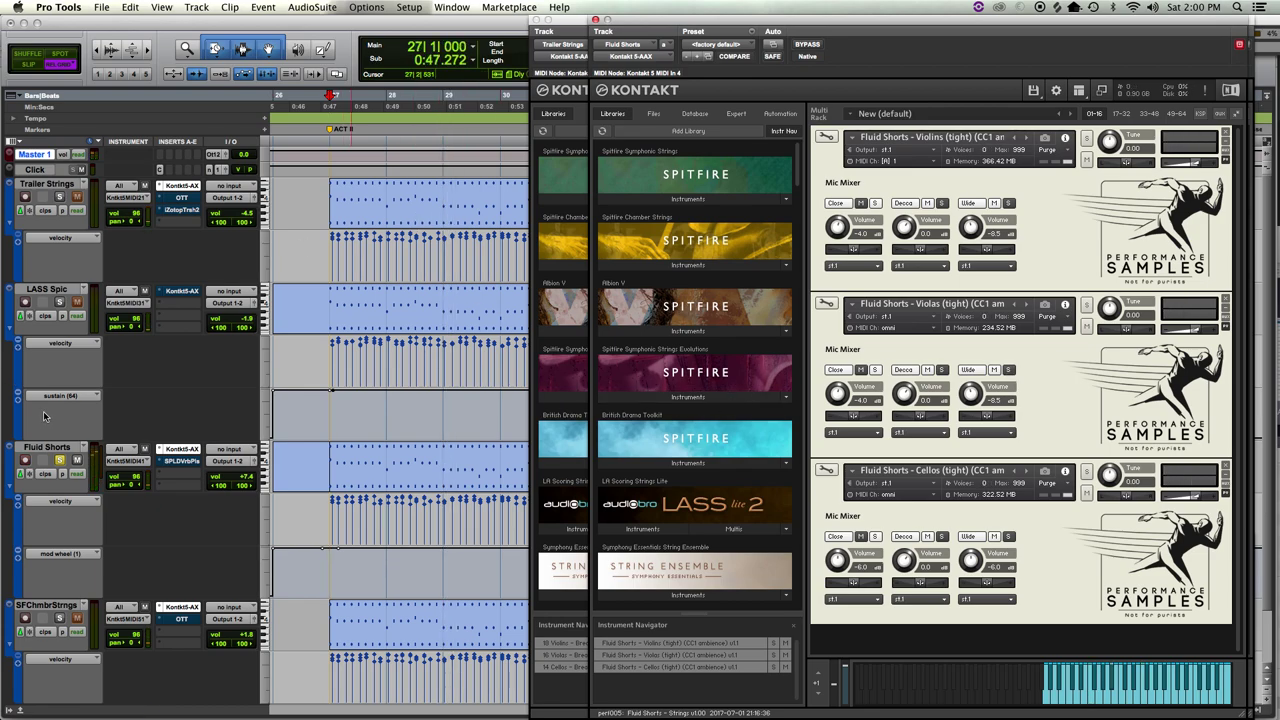
- Solo the LASS Spic track and audition it on the pattern
{"action": "left_click", "coordinate": [60, 302]}
{"action": "key", "text": "space"}
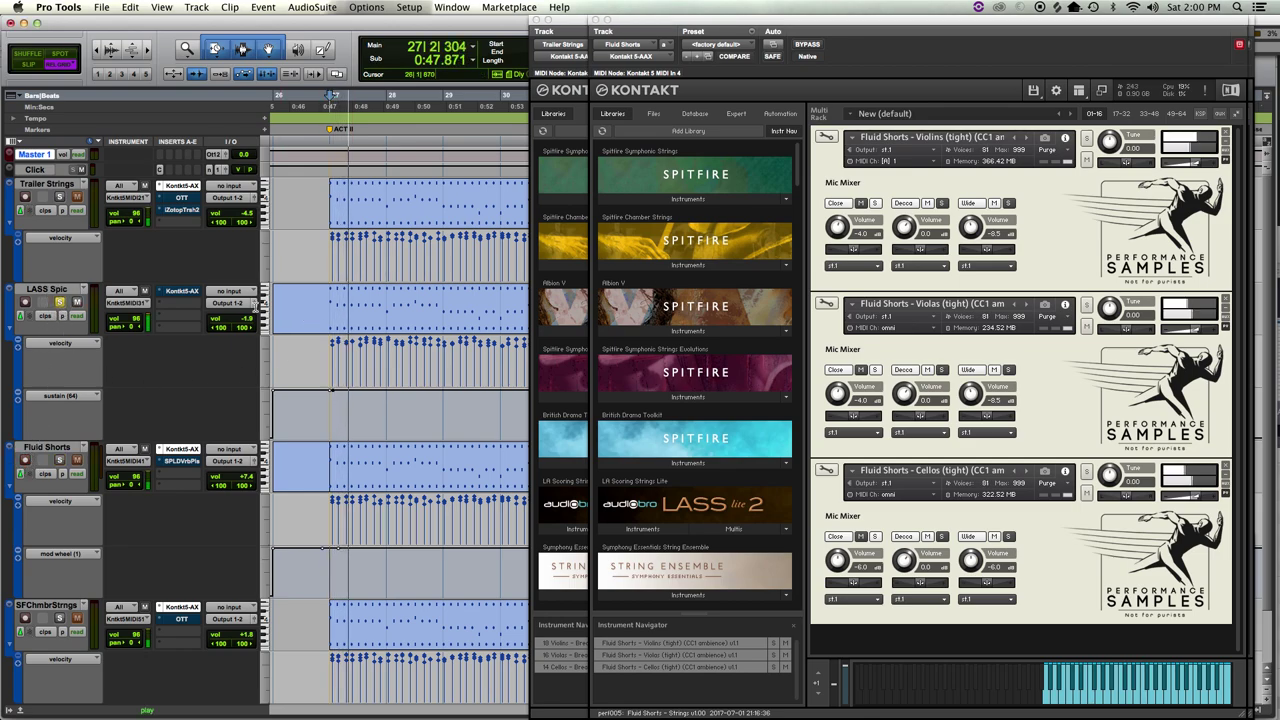
{"action": "key", "text": "space"}
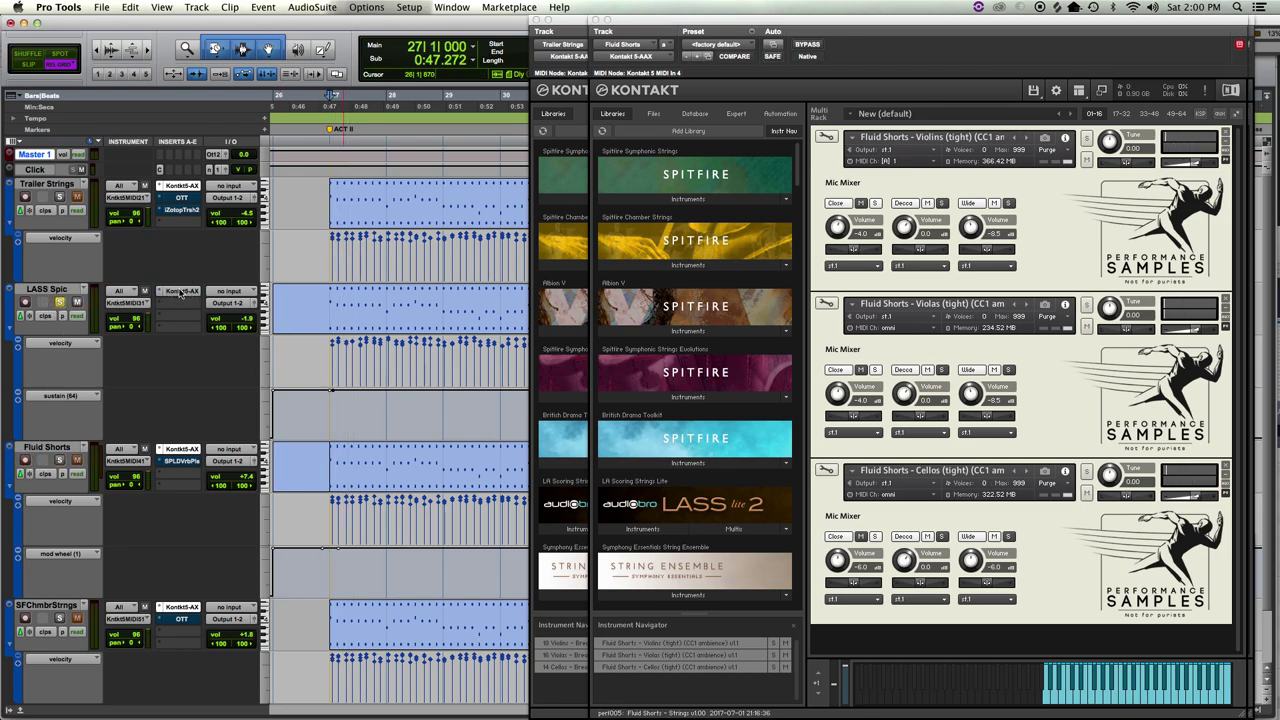
- Show the LASS Spic Kontakt instrument with its LASS Lite 2 multis list
{"action": "left_click", "coordinate": [317, 417]}
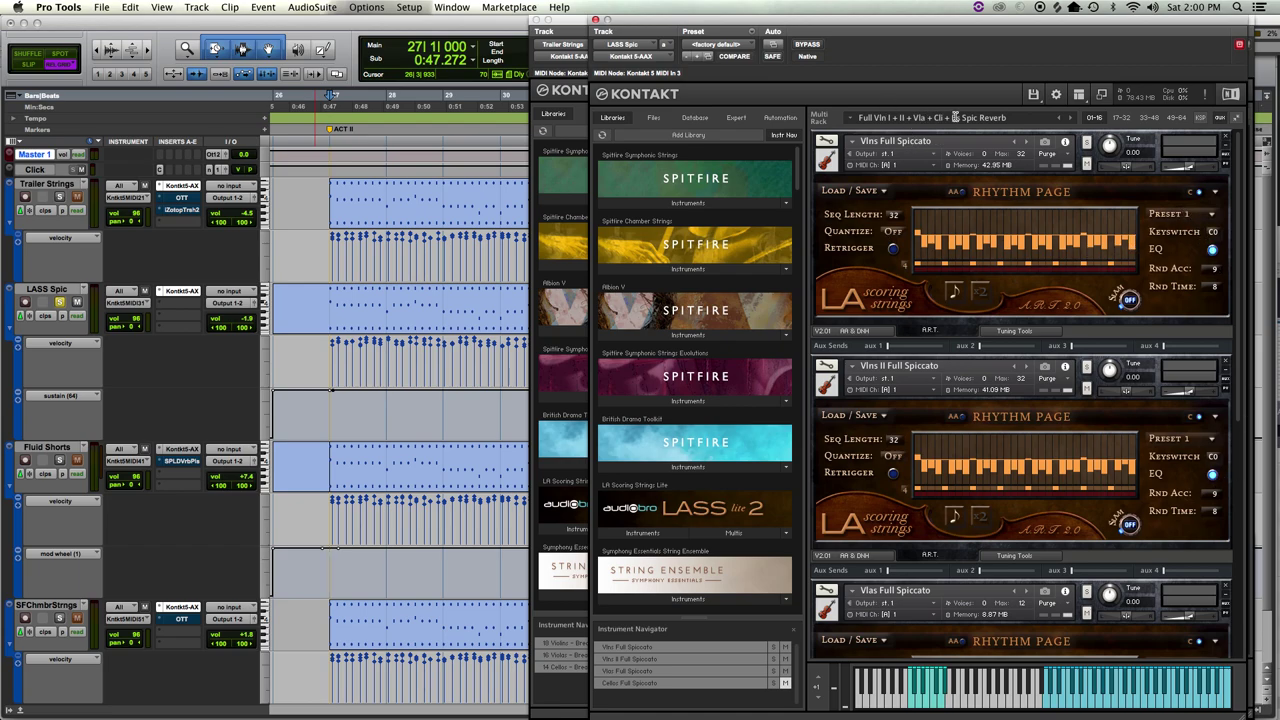
{"action": "left_click", "coordinate": [730, 532]}
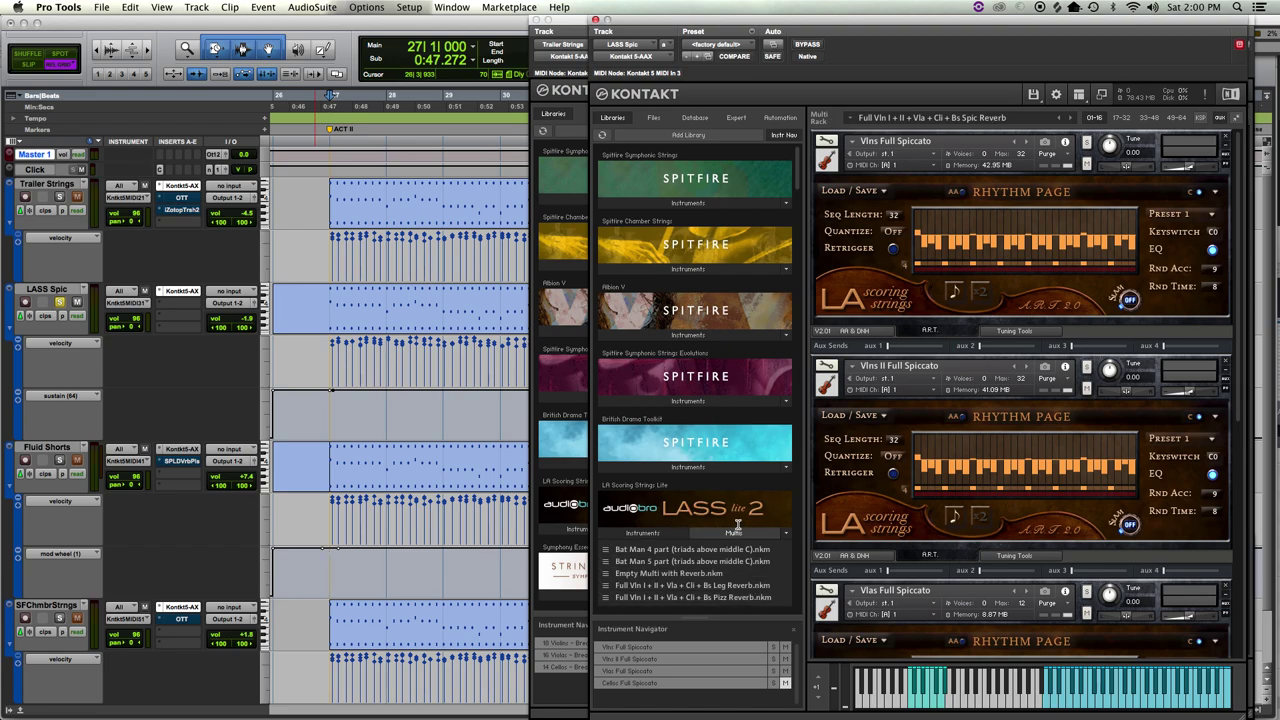
{"action": "scroll", "coordinate": [733, 560], "scroll_direction": "down", "scroll_amount": 1}
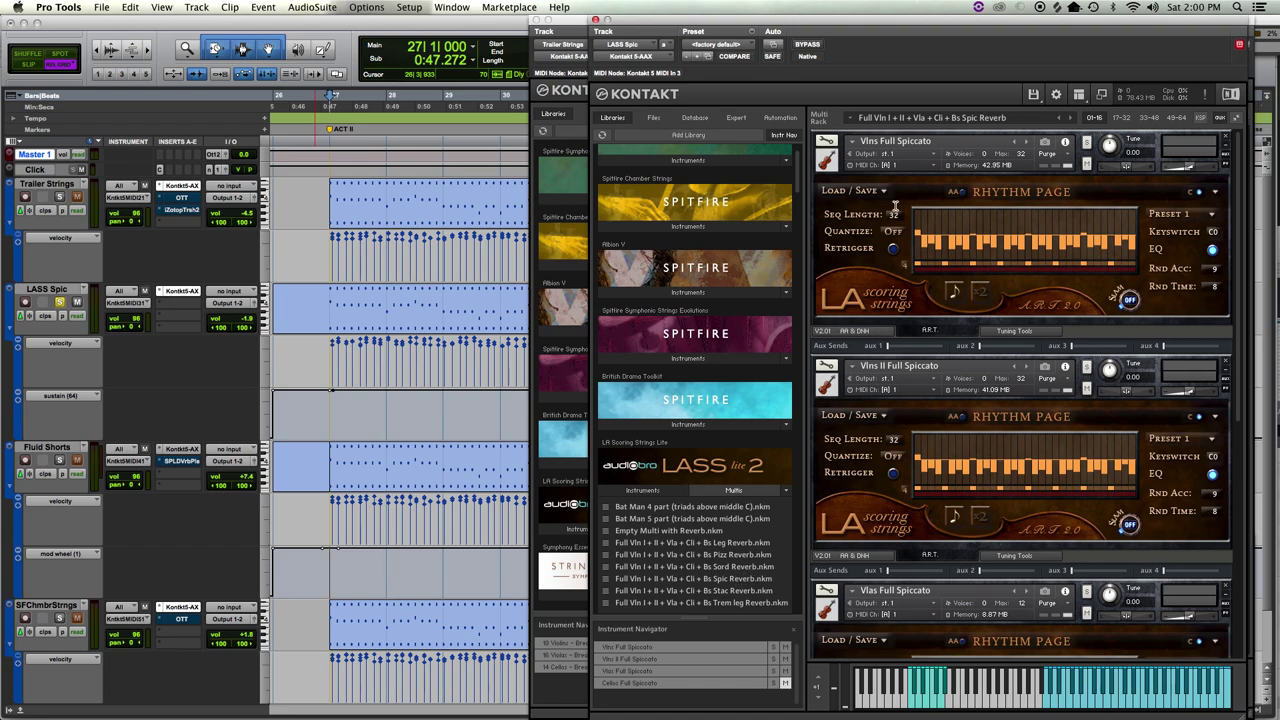
- Collapse the Vlns, Vlns II, Cellos and Vlas Full Spiccato panels to compact headers
{"action": "left_click", "coordinate": [824, 160]}
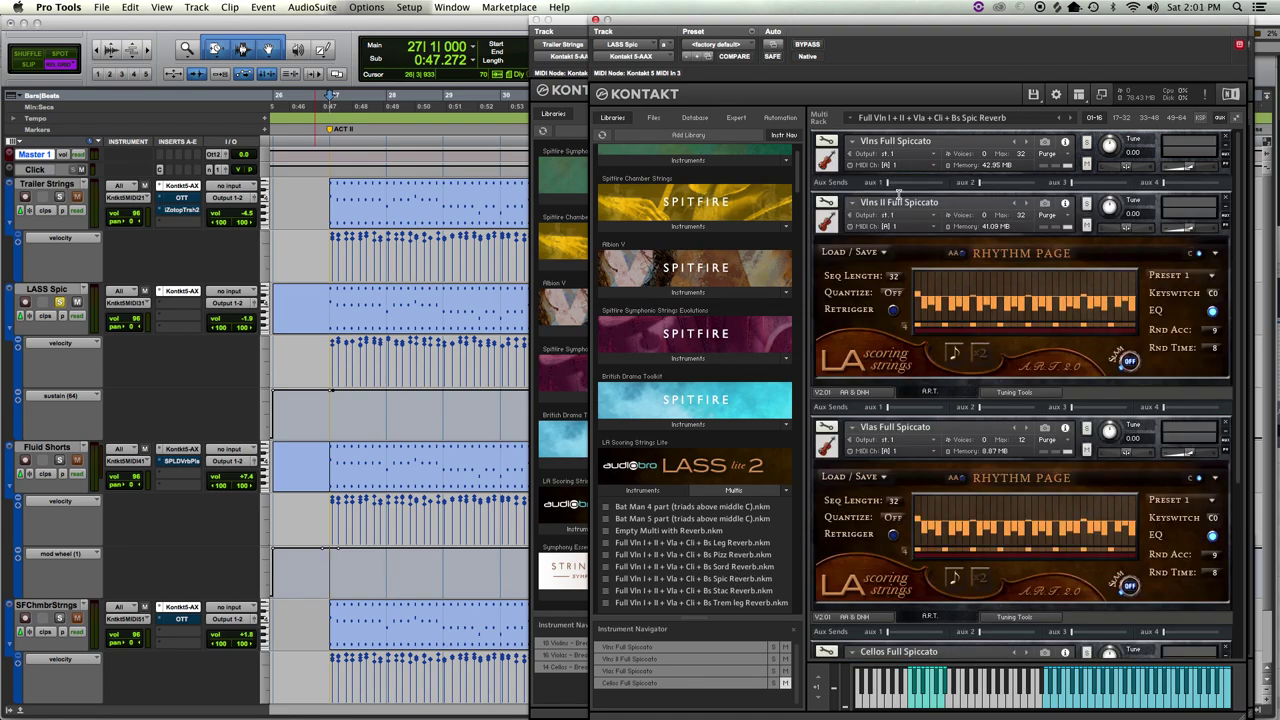
{"action": "left_click", "coordinate": [827, 218]}
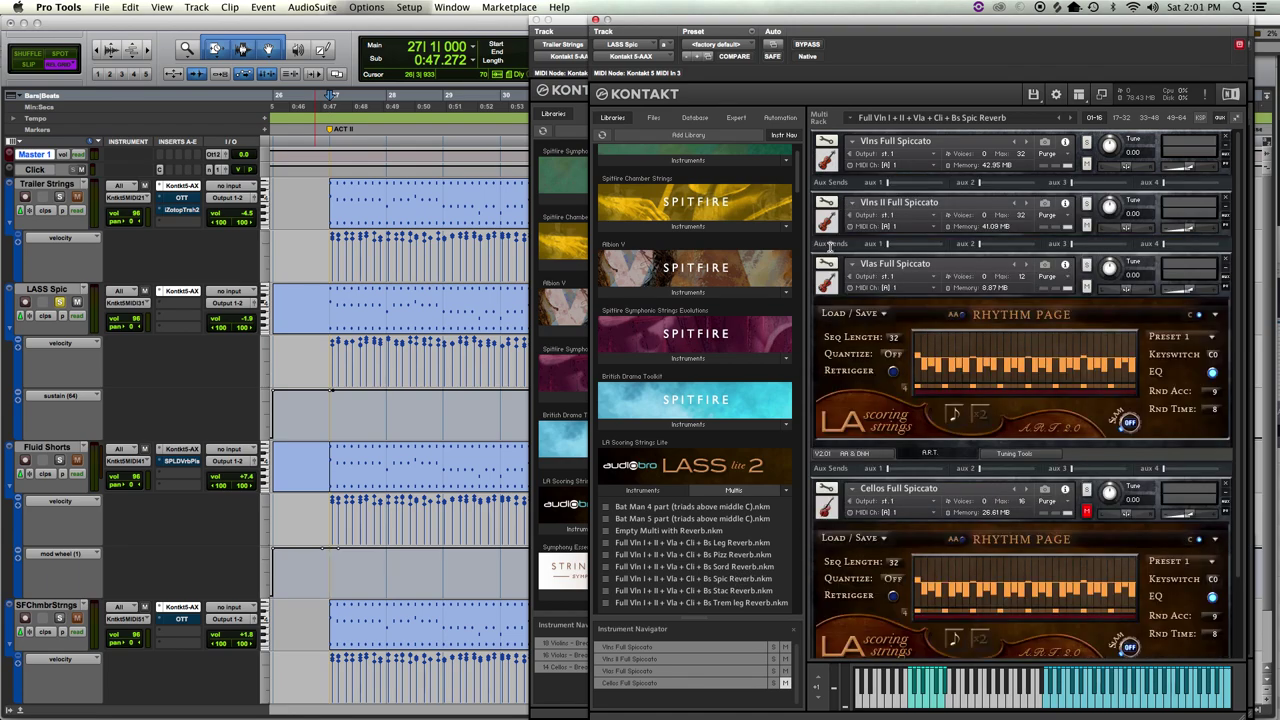
{"action": "left_click", "coordinate": [829, 505]}
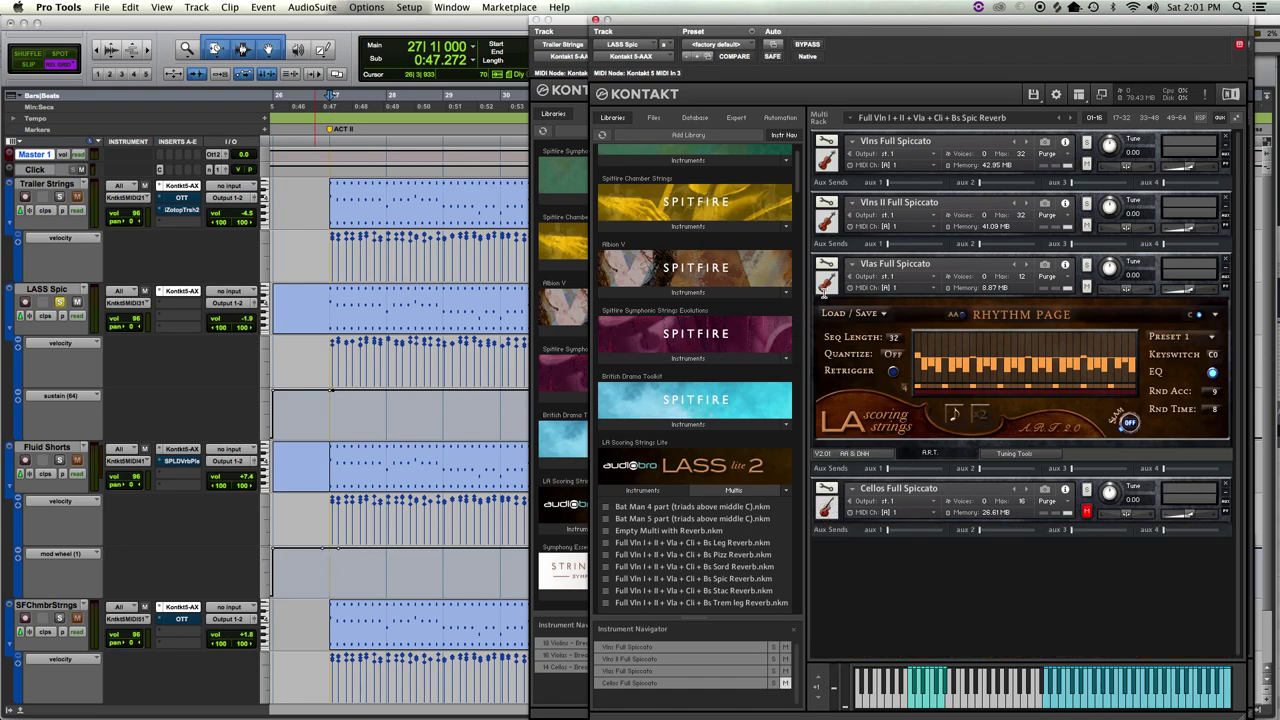
{"action": "left_click", "coordinate": [828, 281]}
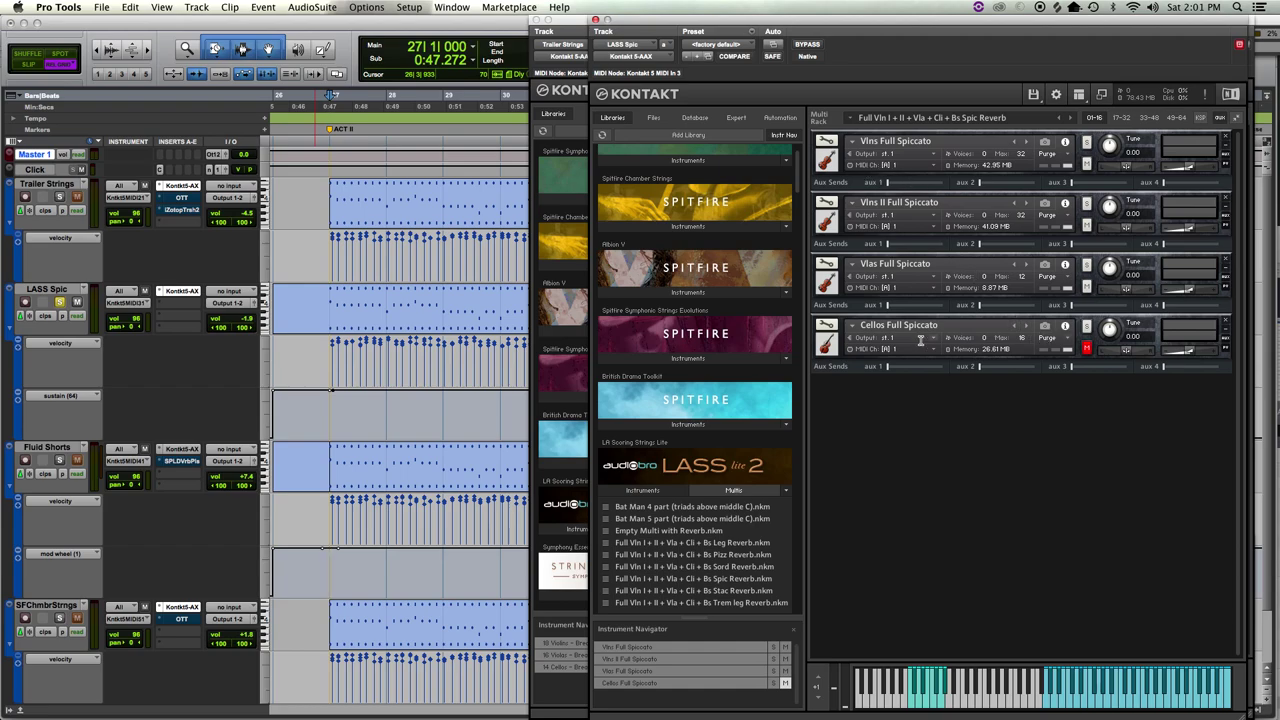
- Unmute the Cellos and compare the violins' Range-Tuning page, returning Vlns I to the Rhythm Page
{"action": "left_click", "coordinate": [1088, 348]}
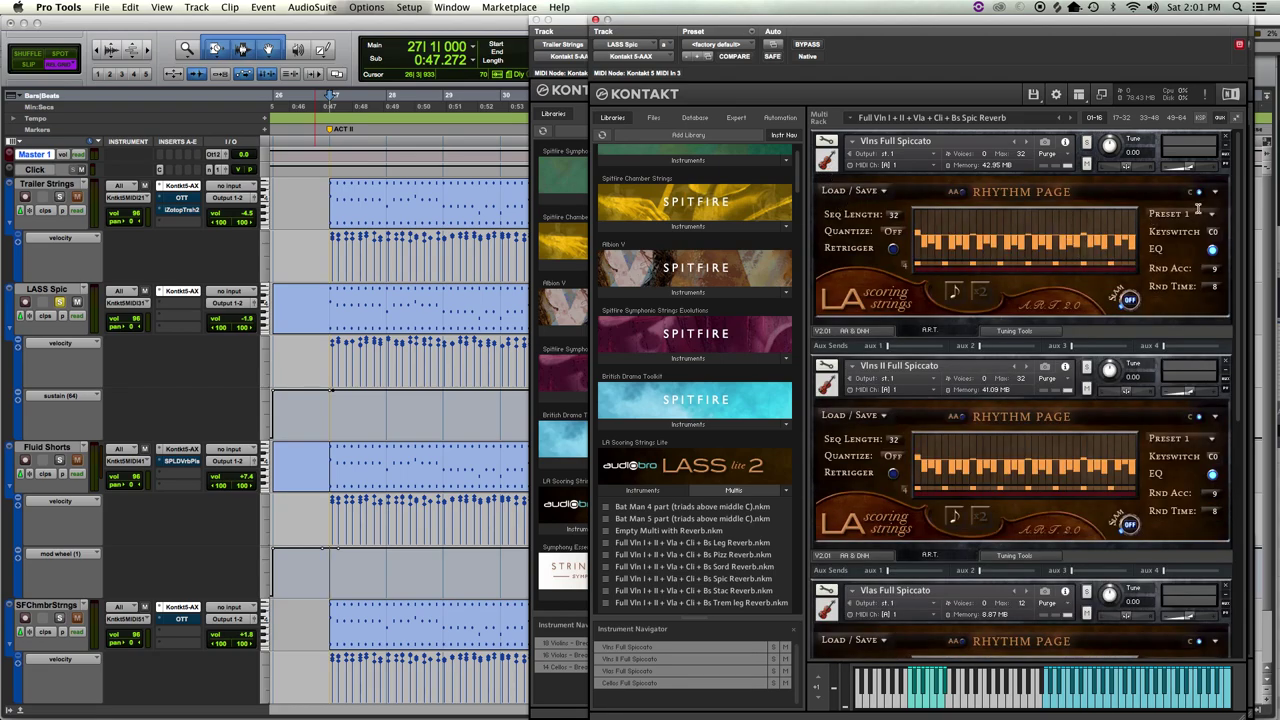
{"action": "left_click", "coordinate": [1212, 194]}
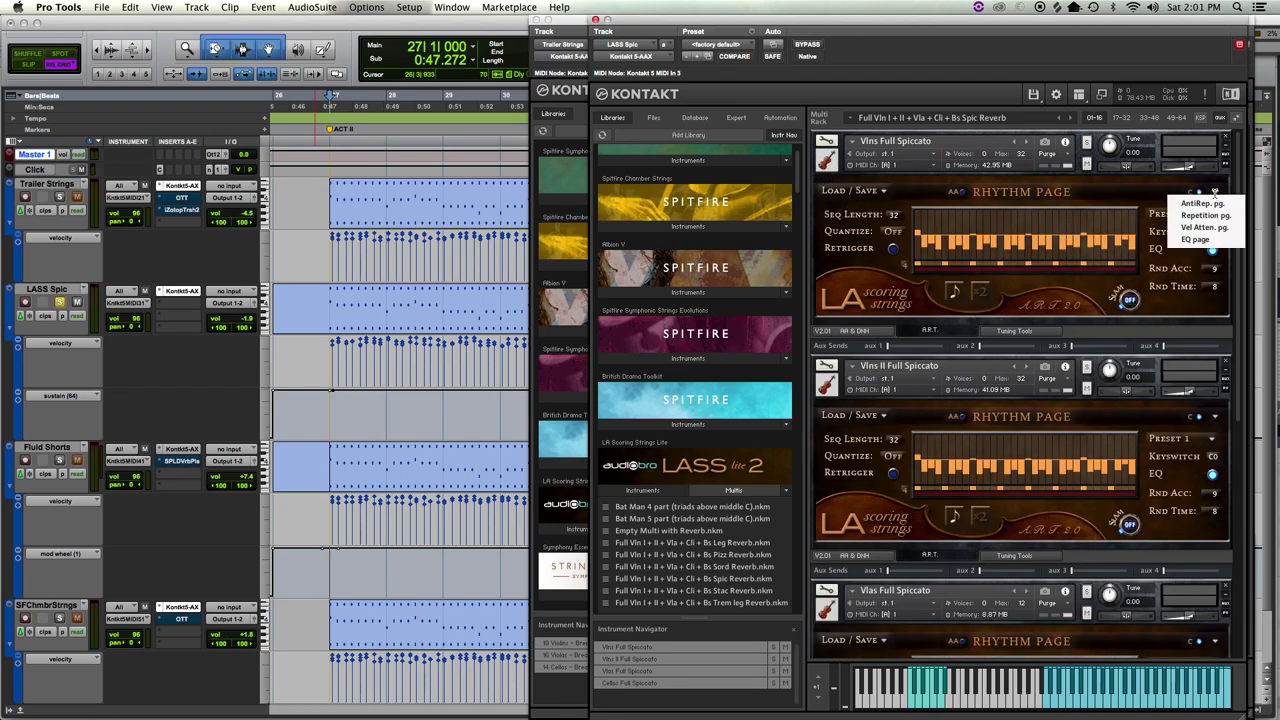
{"action": "left_click", "coordinate": [1132, 206]}
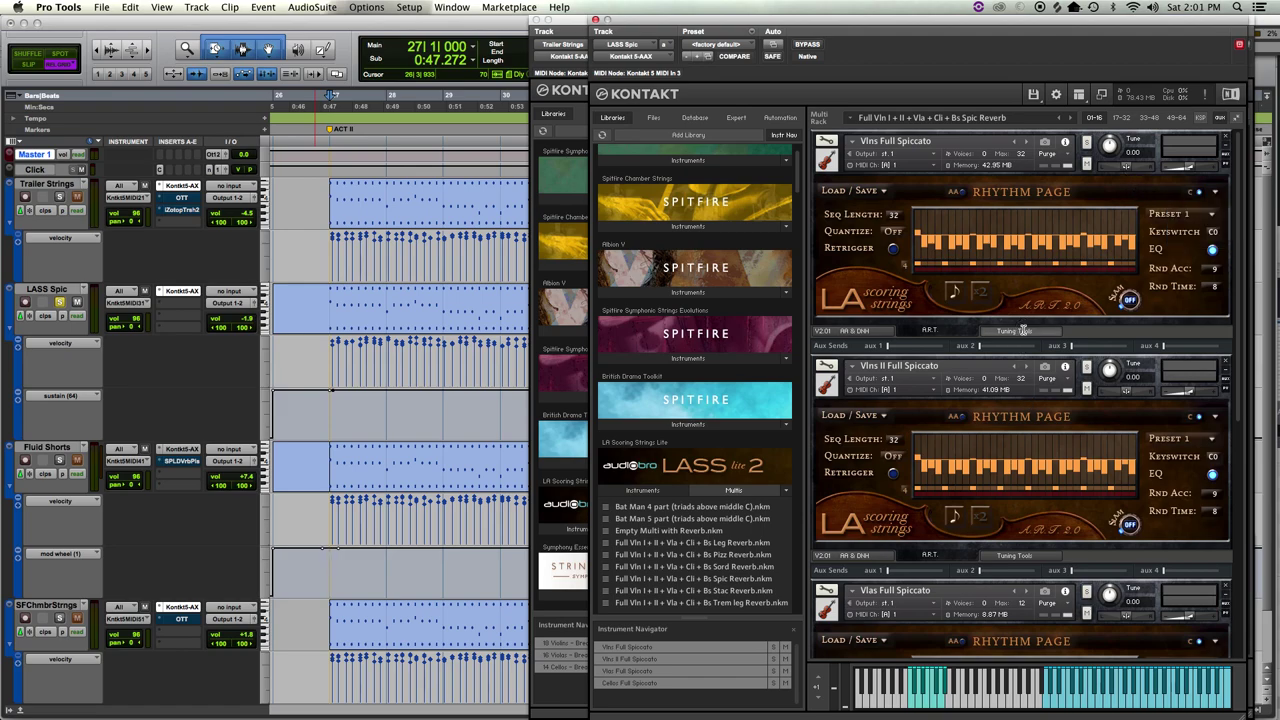
{"action": "left_click", "coordinate": [1020, 333]}
{"action": "left_click", "coordinate": [1015, 556]}
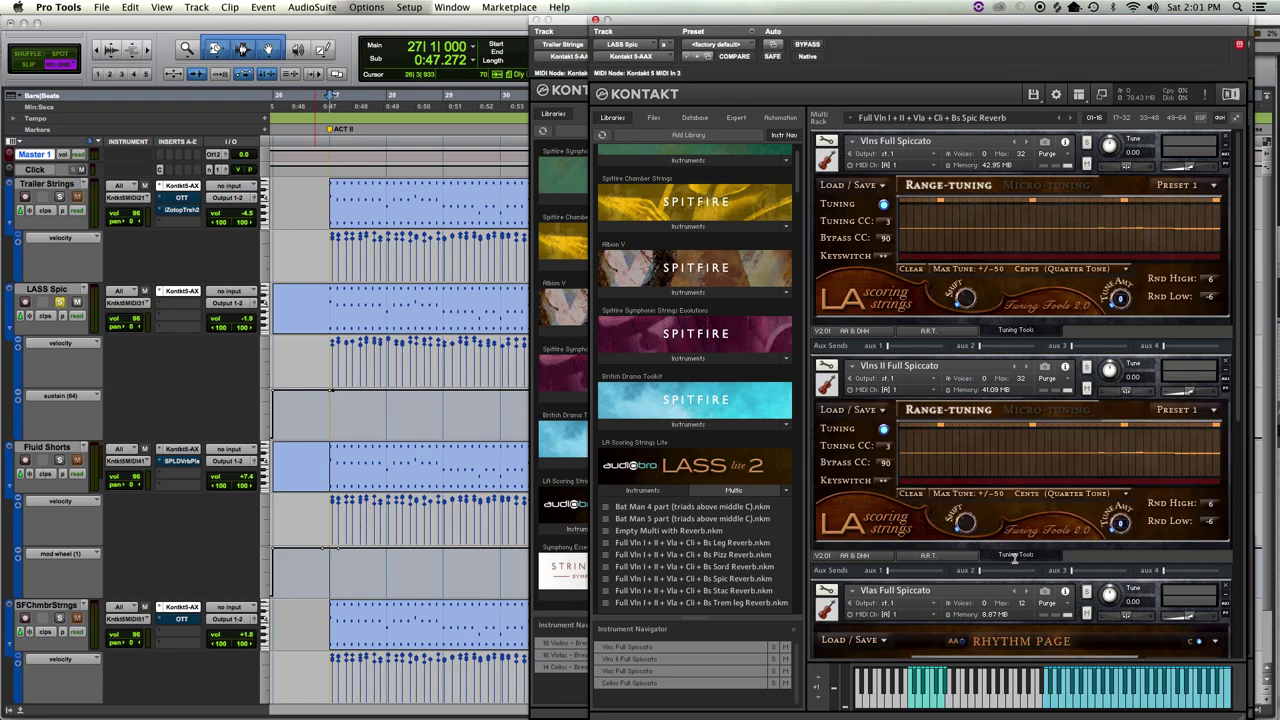
{"action": "scroll", "coordinate": [1017, 586], "scroll_direction": "down", "scroll_amount": 3}
{"action": "scroll", "coordinate": [984, 391], "scroll_direction": "up", "scroll_amount": 3}
{"action": "left_click", "coordinate": [929, 331]}
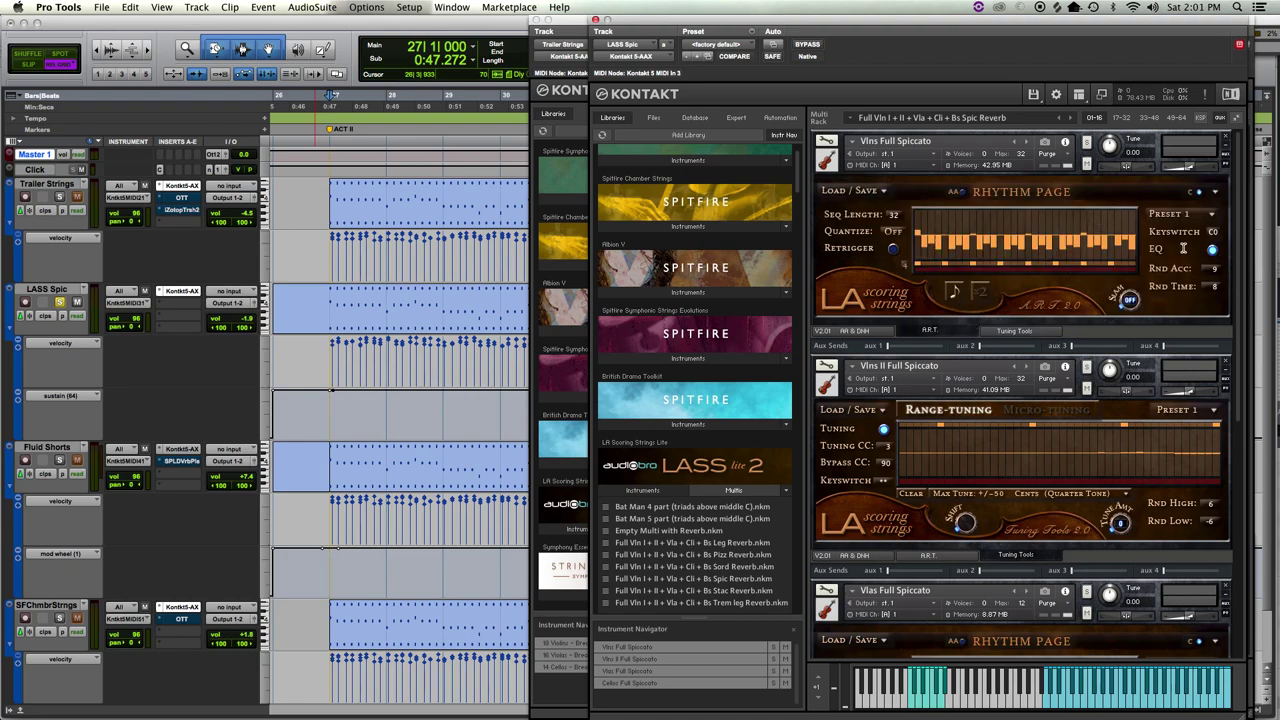
- Play the spiccato pattern, select the SFChmbrStrngs clip, and return Vlns II to the Rhythm Page
{"action": "key", "text": "space"}
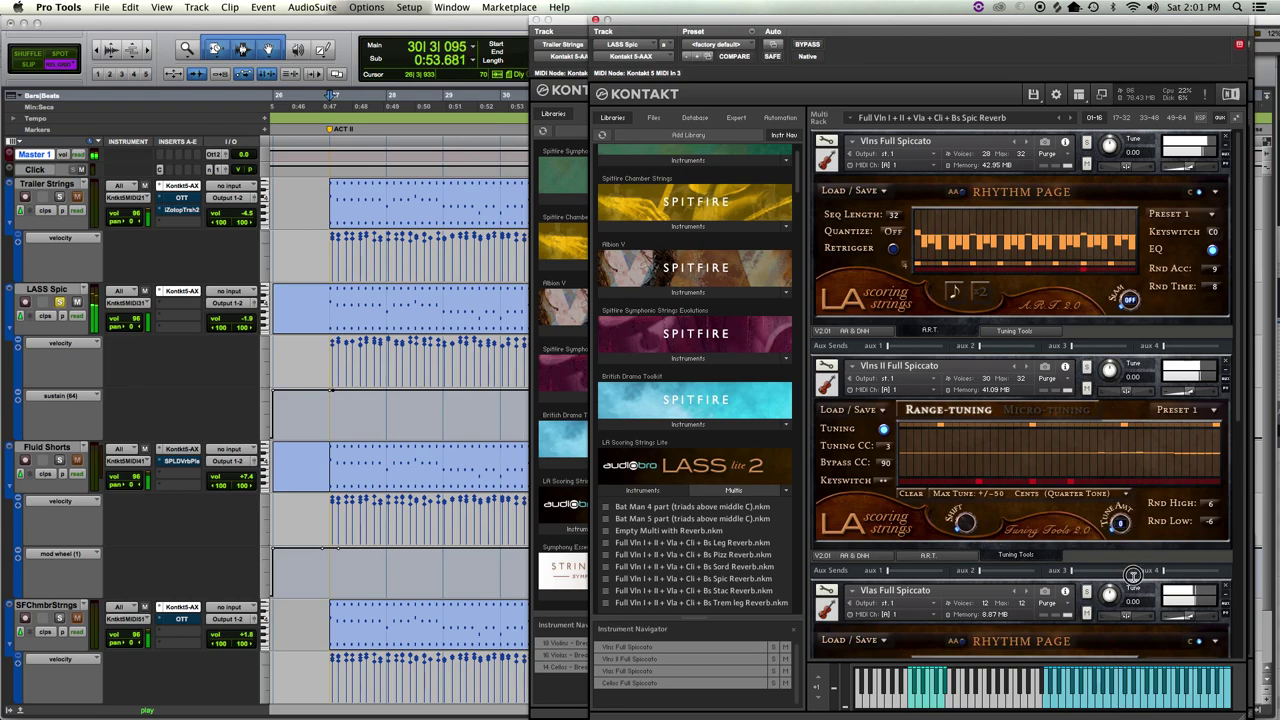
{"action": "key", "text": "space"}
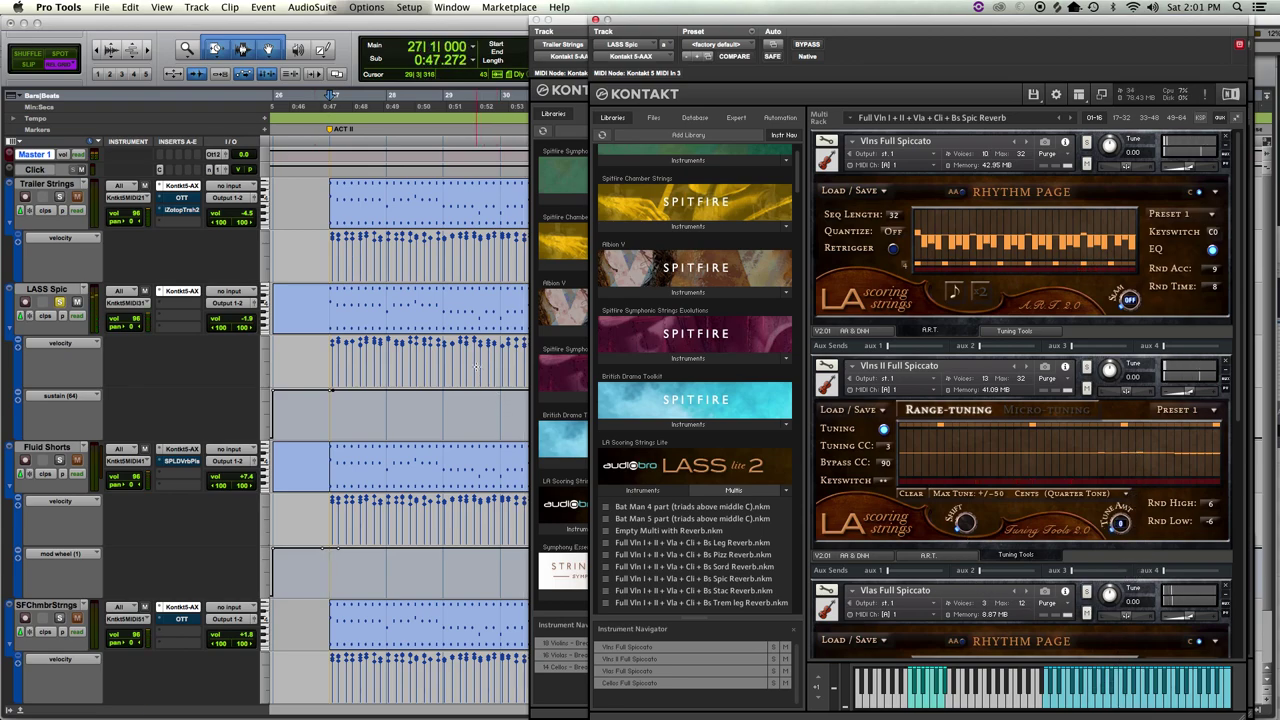
{"action": "left_click", "coordinate": [398, 650]}
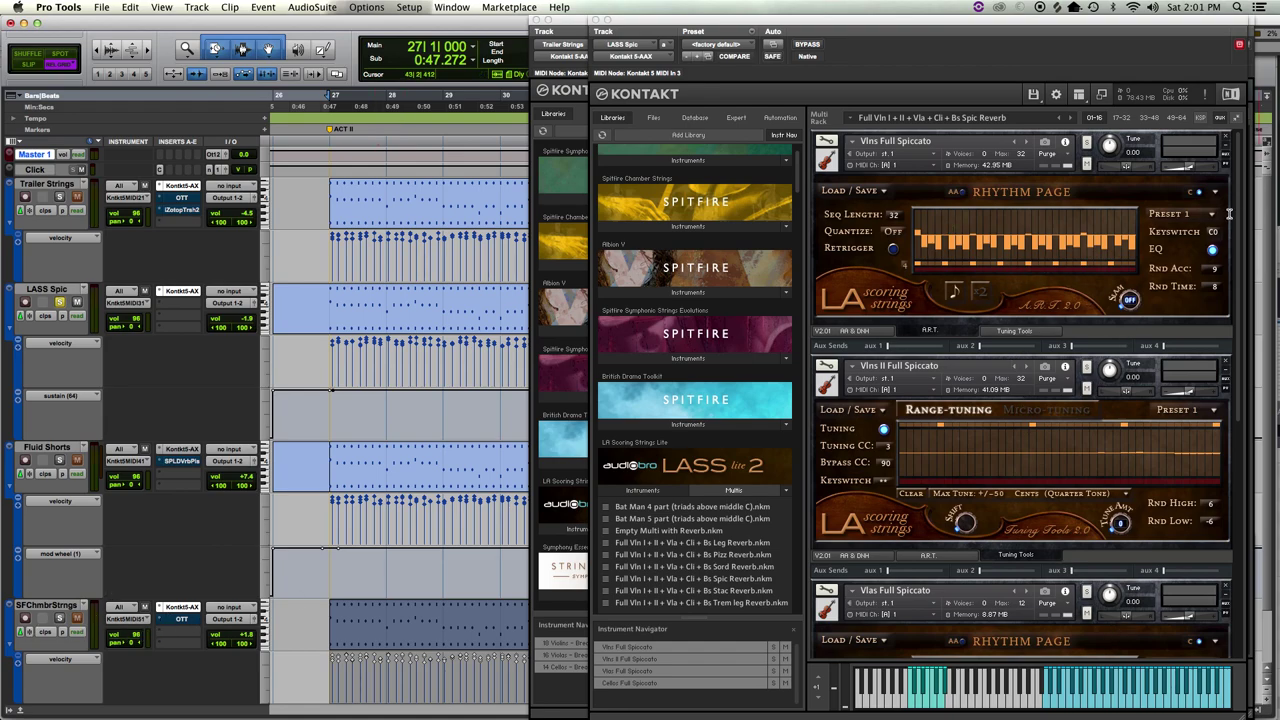
{"action": "scroll", "coordinate": [1181, 374], "scroll_direction": "down", "scroll_amount": 2}
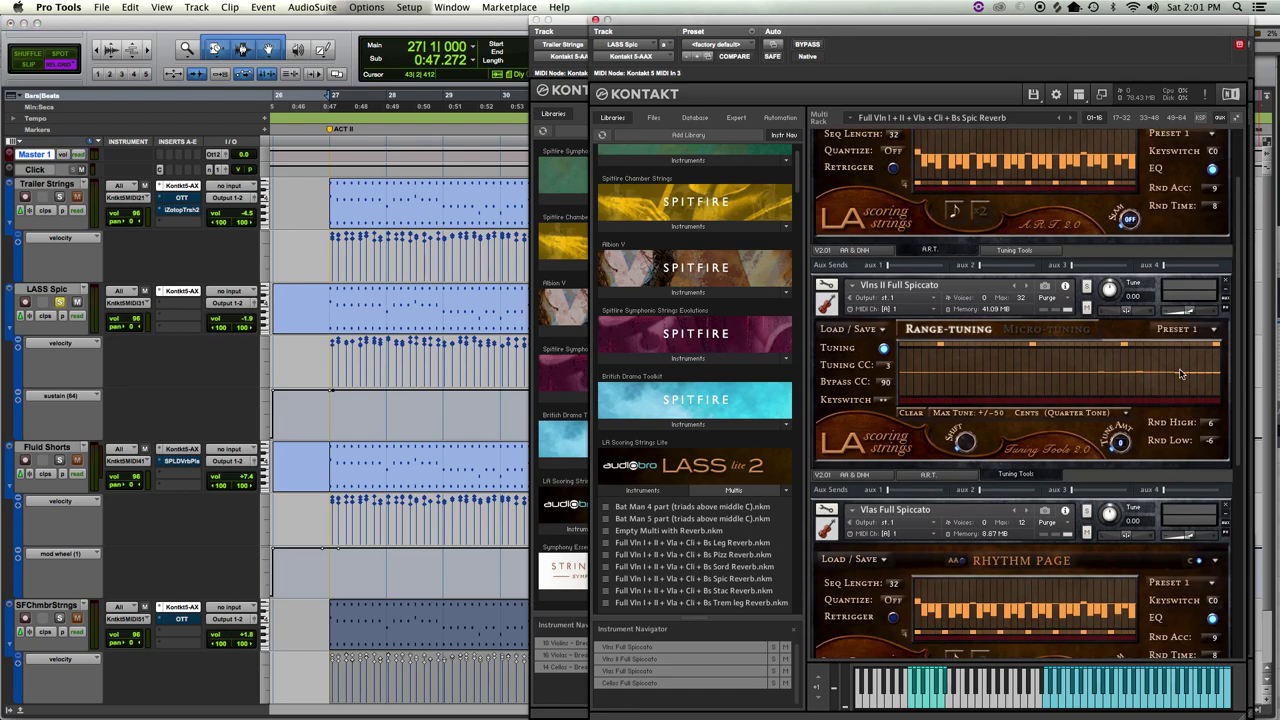
{"action": "left_click", "coordinate": [962, 474]}
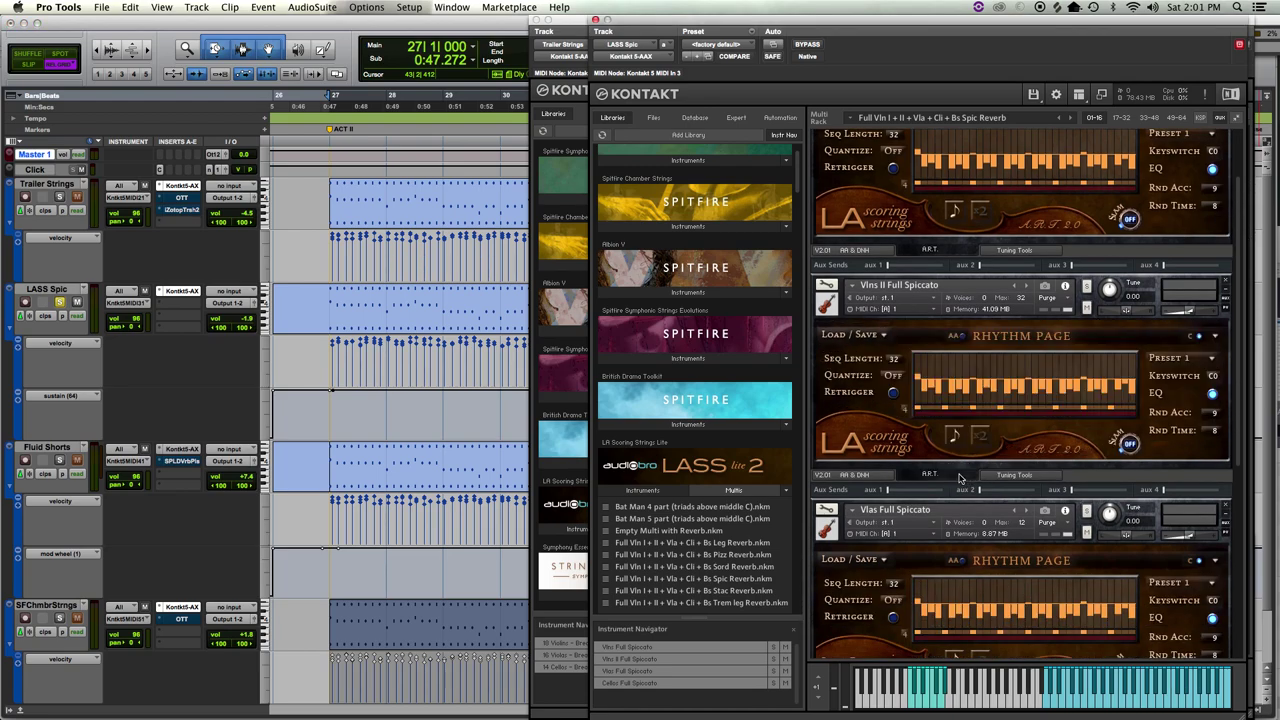
{"action": "scroll", "coordinate": [968, 478], "scroll_direction": "down", "scroll_amount": 4}
{"action": "scroll", "coordinate": [966, 481], "scroll_direction": "down", "scroll_amount": 4}
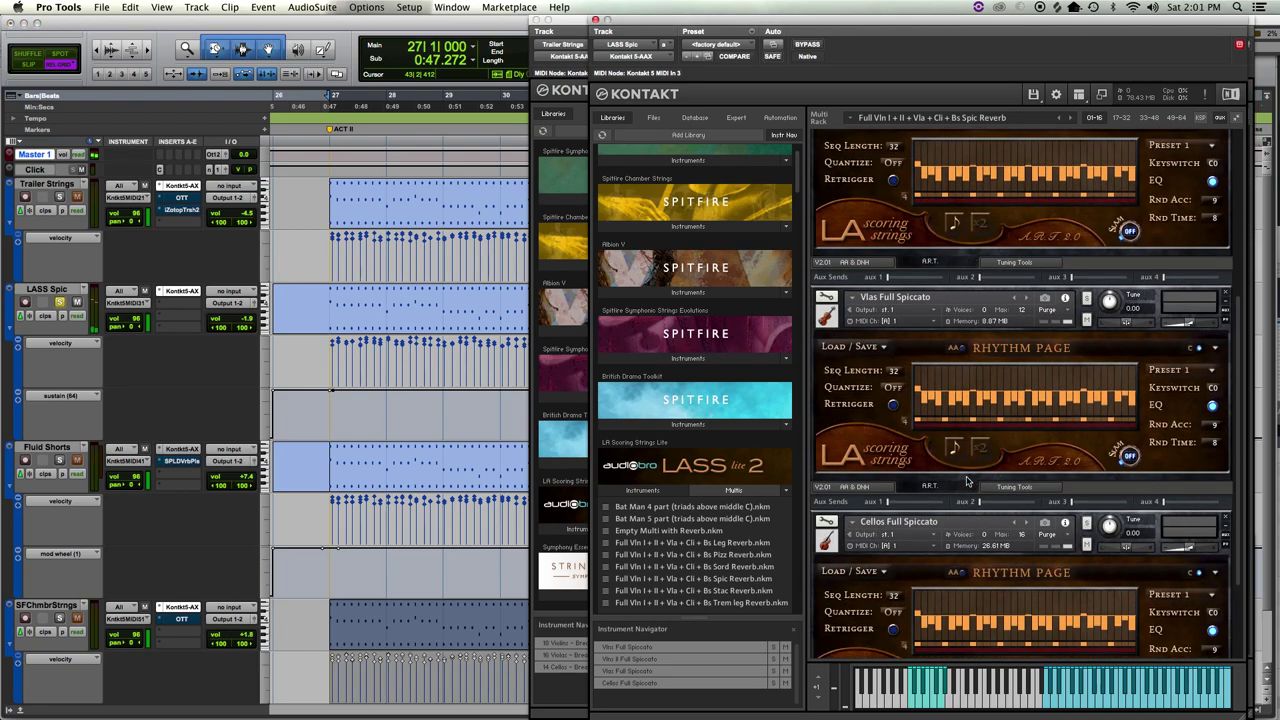
{"action": "key", "text": "space"}
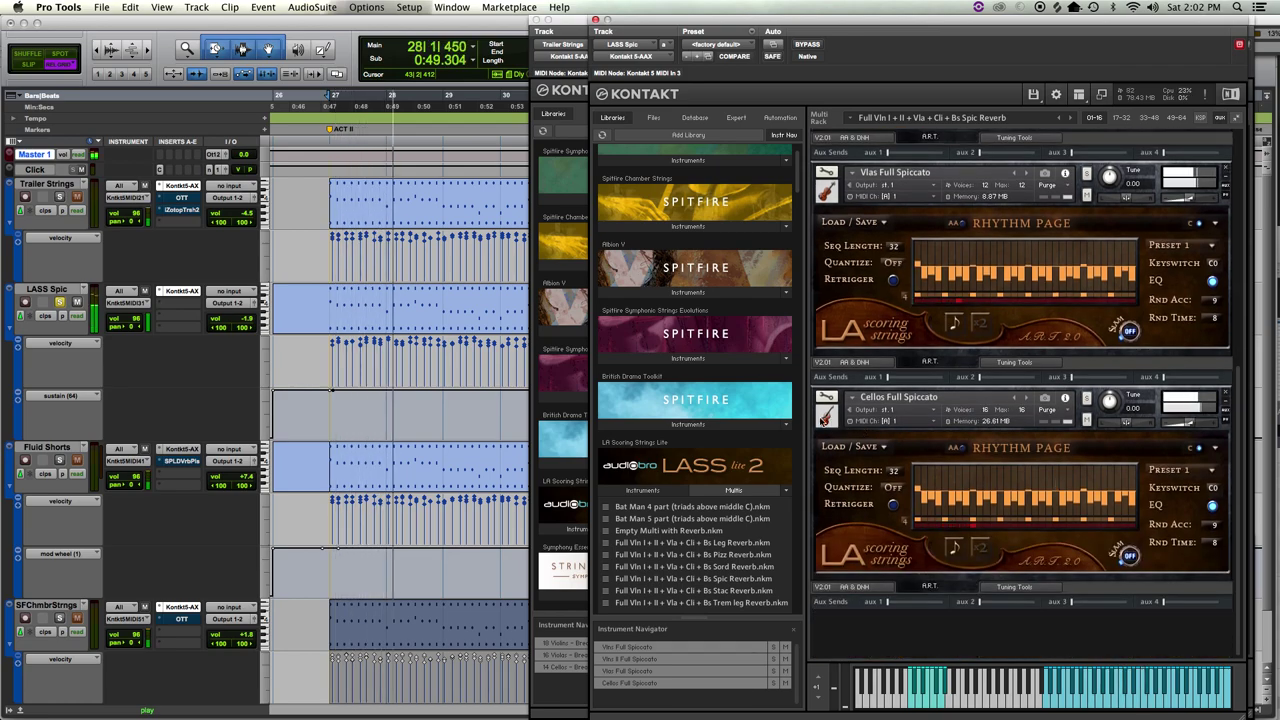
- Collapse the Vlas, Vlns II and Vlns Full Spiccato panels, then stop playback
{"action": "scroll", "coordinate": [855, 405], "scroll_direction": "up", "scroll_amount": 4}
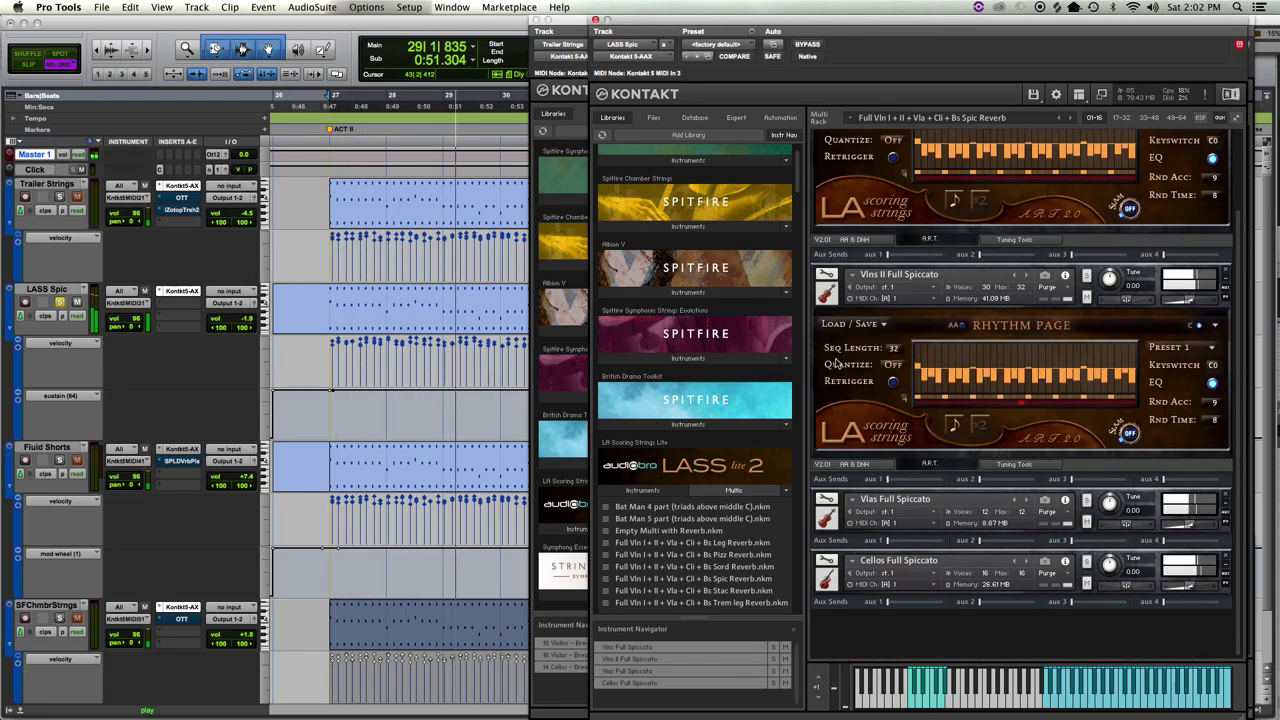
{"action": "left_click", "coordinate": [827, 350]}
{"action": "left_click", "coordinate": [828, 300]}
{"action": "left_click", "coordinate": [829, 163]}
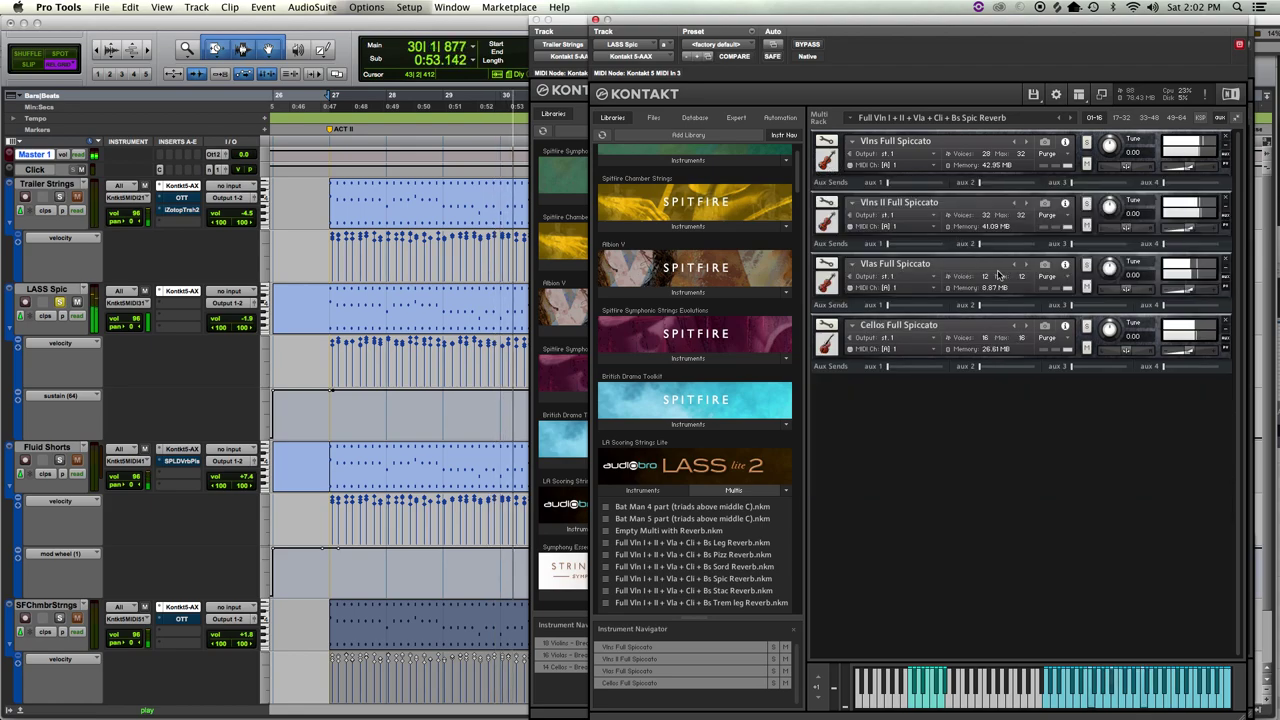
{"action": "key", "text": "space"}
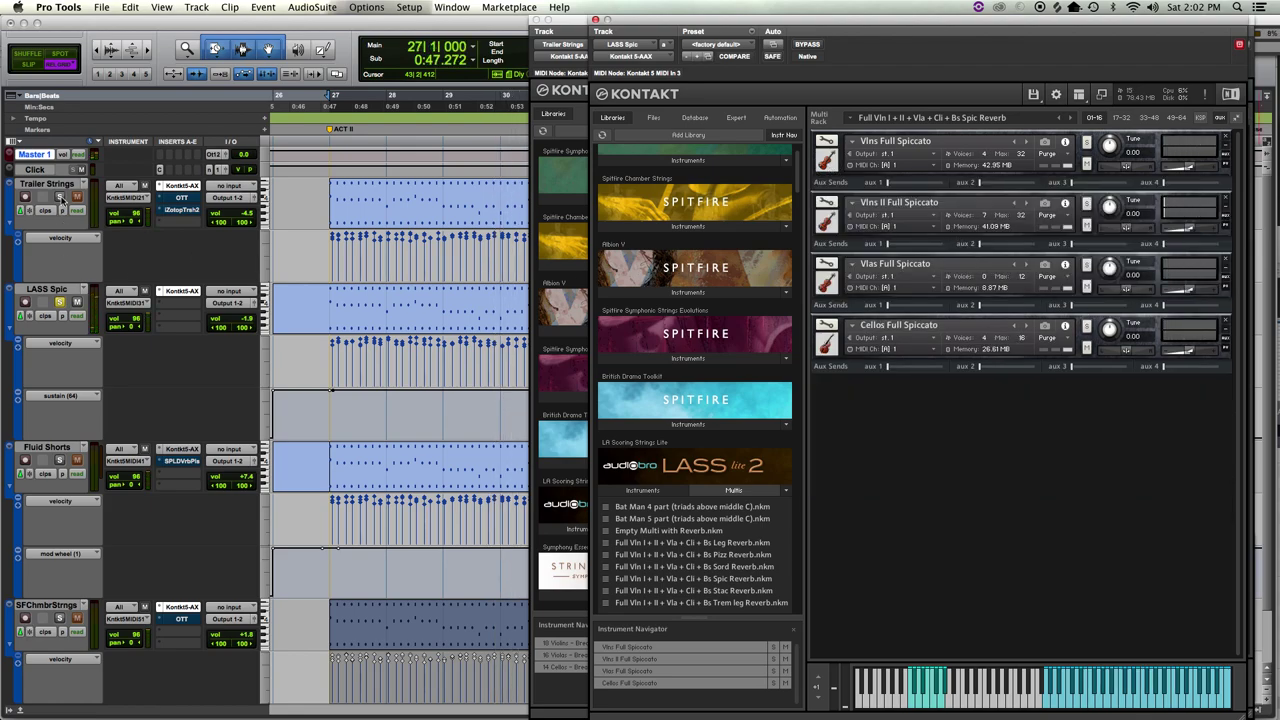
- Solo Trailer Strings and play it while viewing its 18 Violins, 16 Violas and 14 Cellos Breakout instruments
{"action": "left_click", "coordinate": [60, 197]}
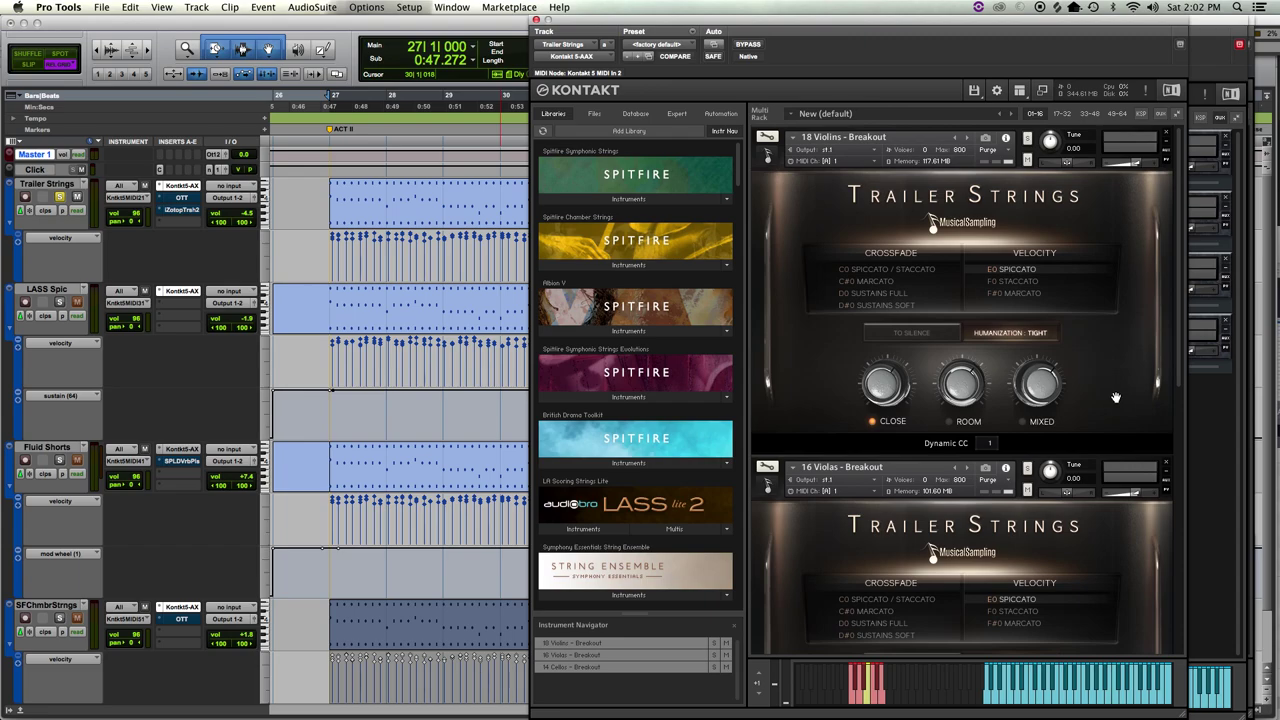
{"action": "key", "text": "space"}
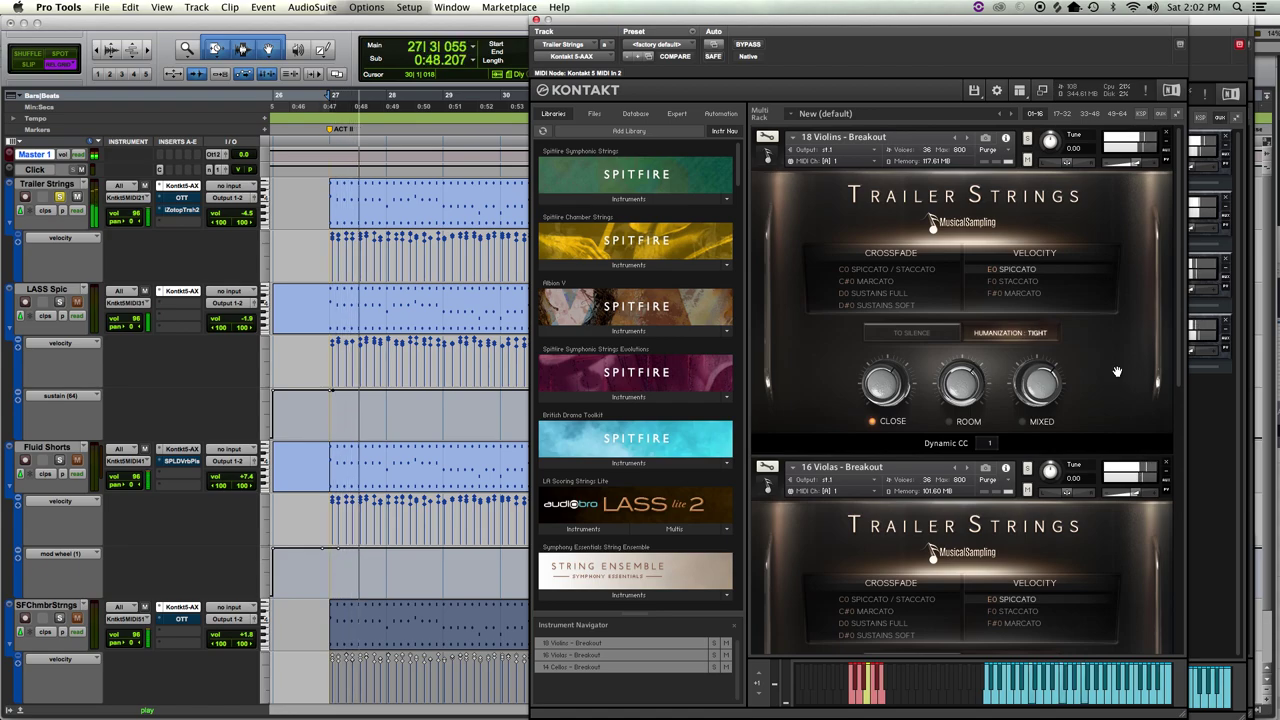
{"action": "scroll", "coordinate": [1108, 490], "scroll_direction": "down", "scroll_amount": 5}
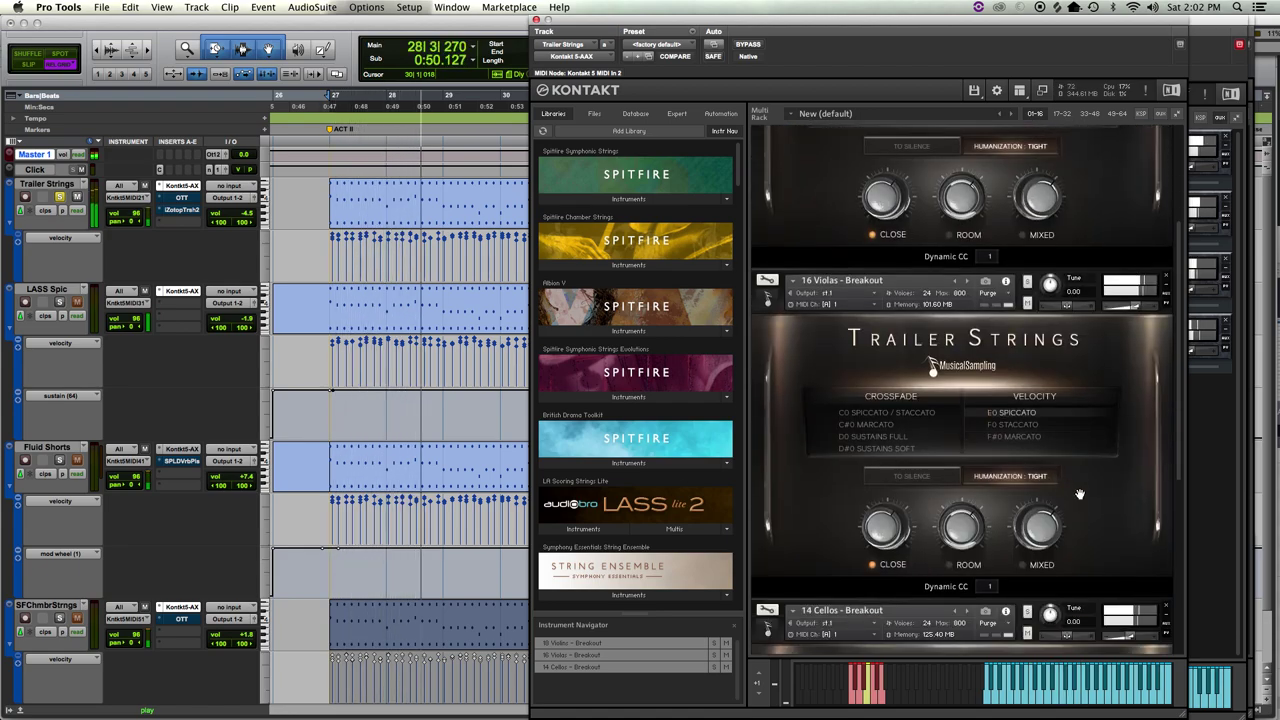
{"action": "scroll", "coordinate": [1110, 505], "scroll_direction": "down", "scroll_amount": 9}
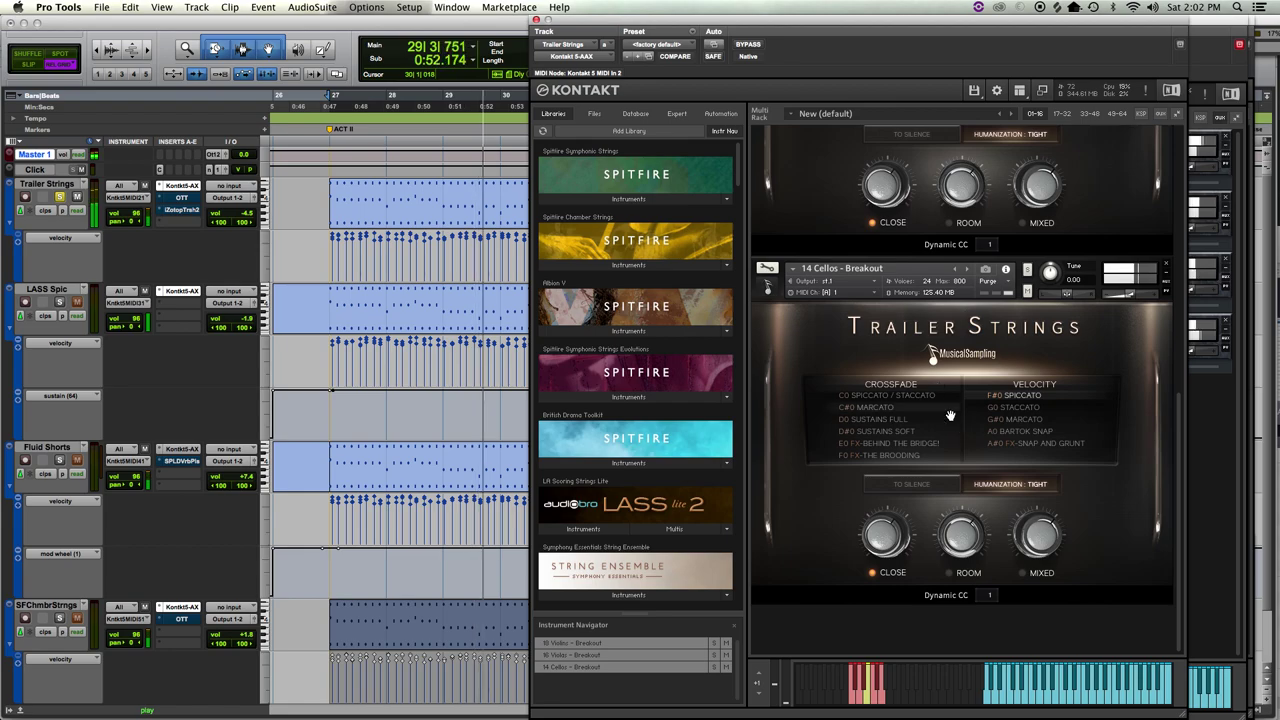
{"action": "scroll", "coordinate": [862, 250], "scroll_direction": "up", "scroll_amount": 14}
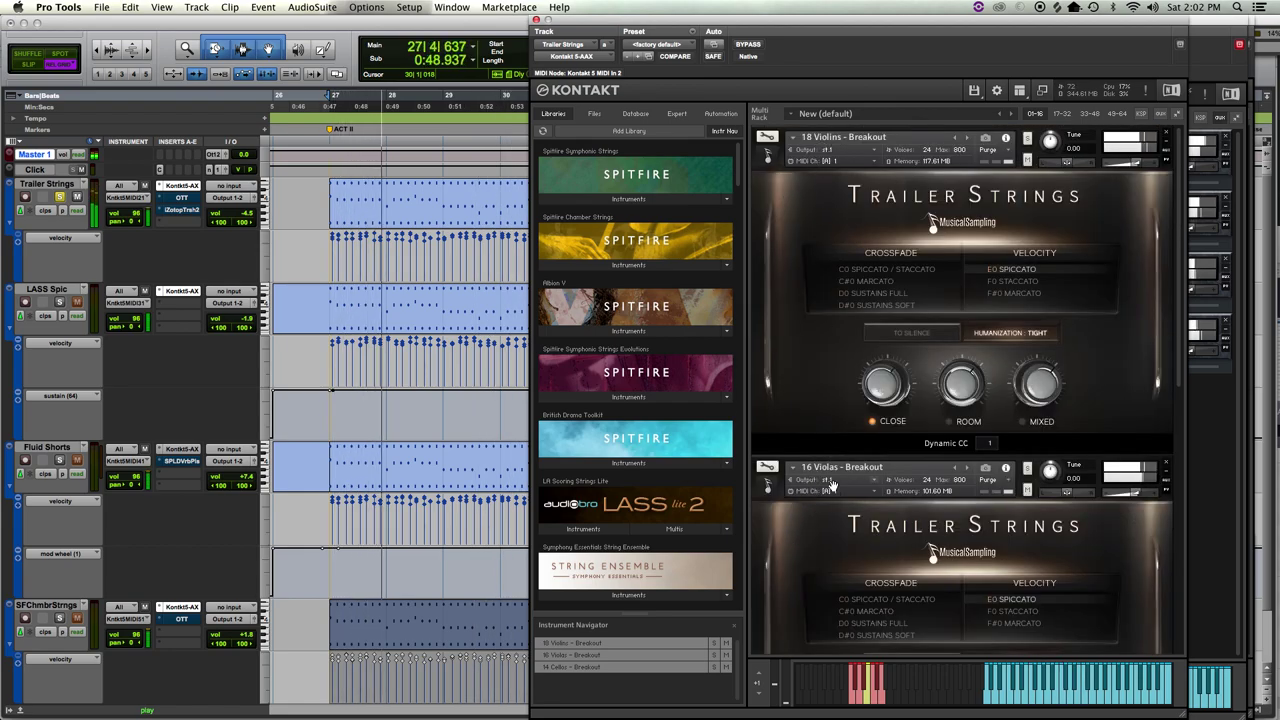
{"action": "scroll", "coordinate": [1025, 535], "scroll_direction": "down", "scroll_amount": 8}
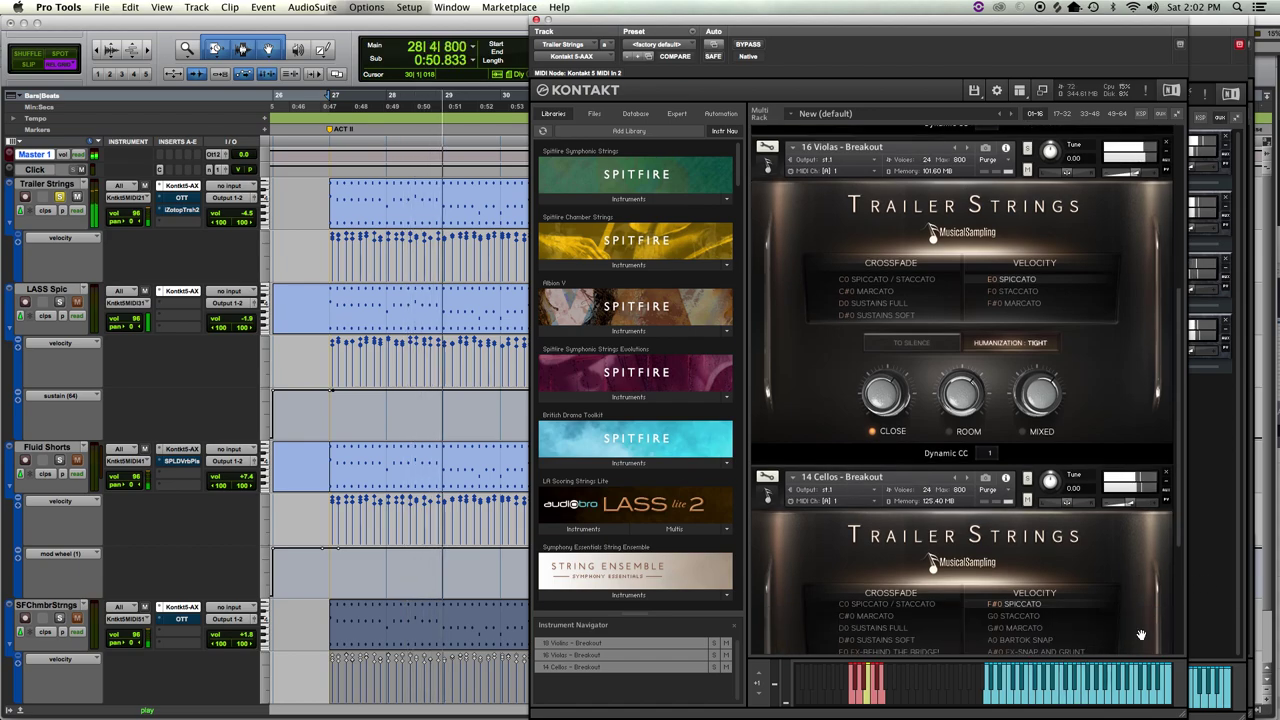
{"action": "key", "text": "space"}
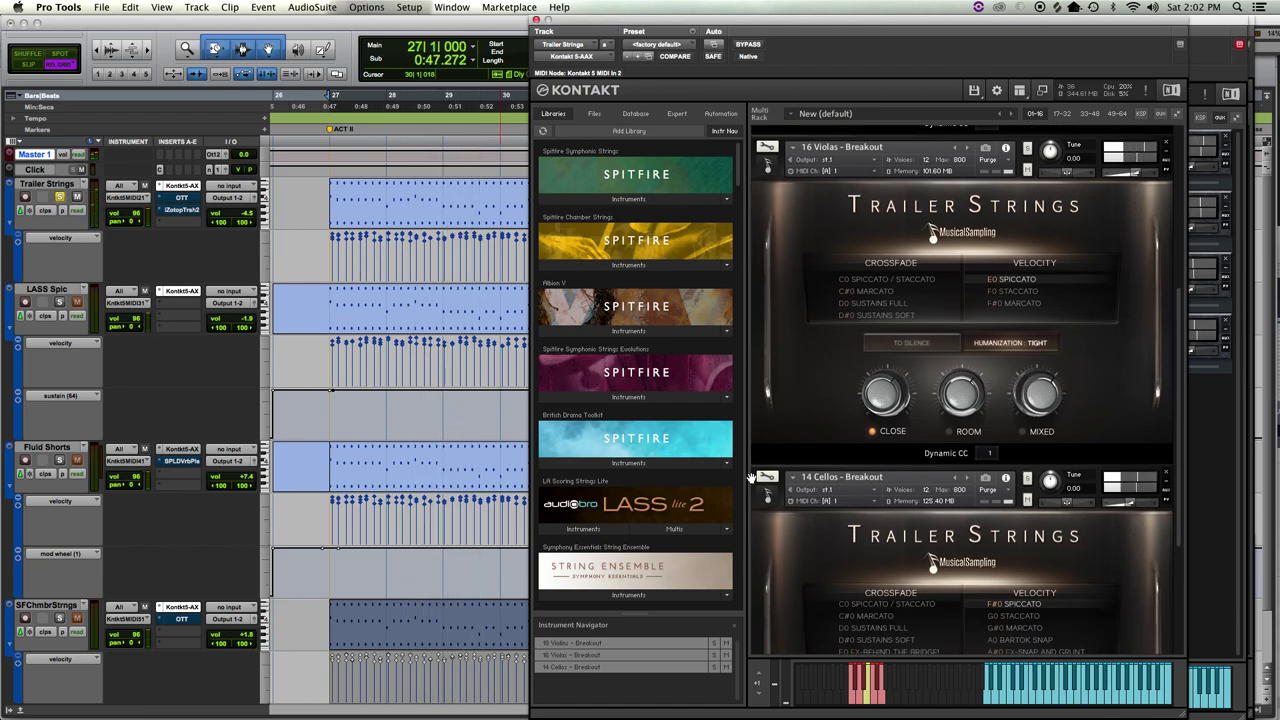
{"action": "scroll", "coordinate": [791, 371], "scroll_direction": "up", "scroll_amount": 8}
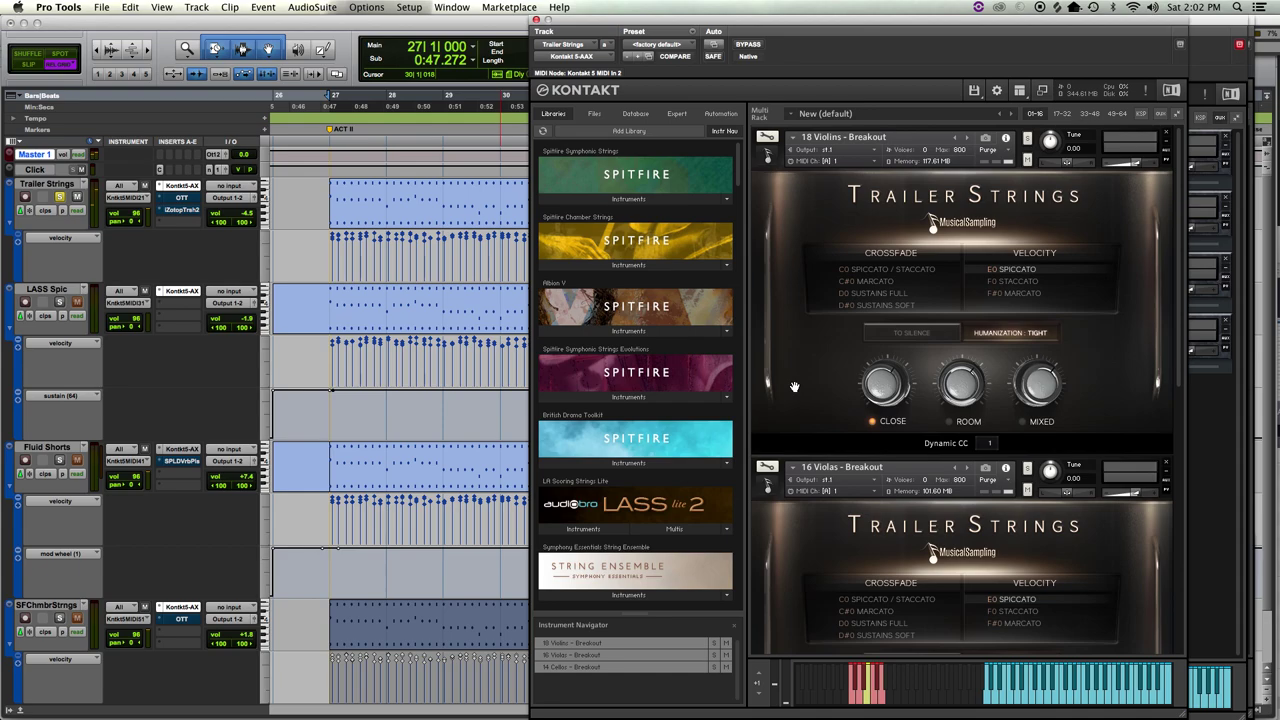
- Play the Trailer Strings pattern from its clip start, then move the solo to LASS Spic
{"action": "scroll", "coordinate": [1013, 503], "scroll_direction": "down", "scroll_amount": 13}
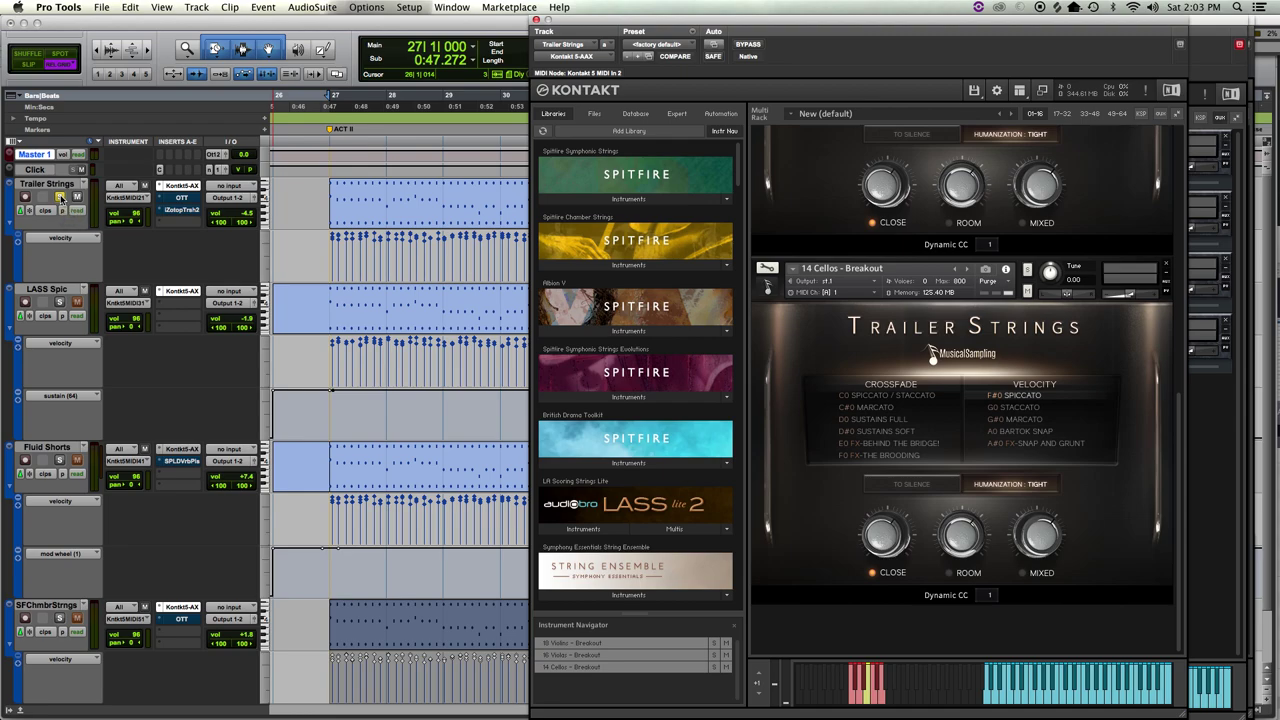
{"action": "key", "text": "space"}
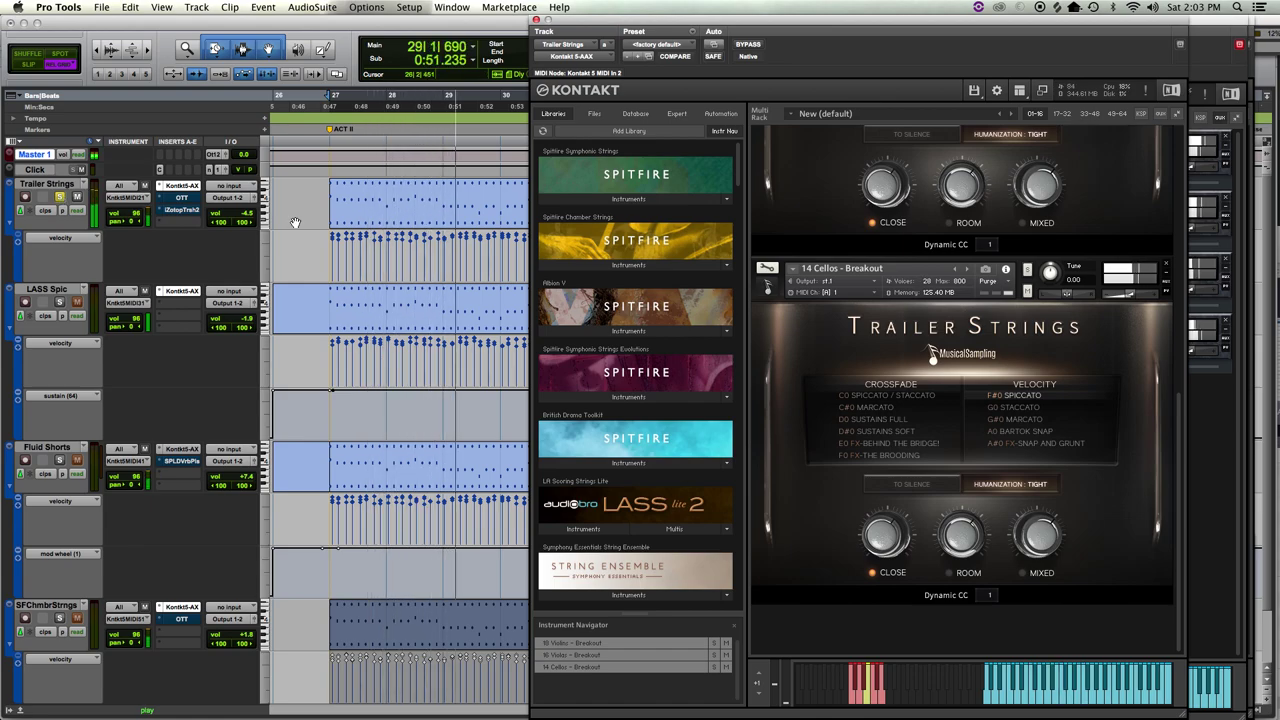
{"action": "left_click", "coordinate": [422, 215]}
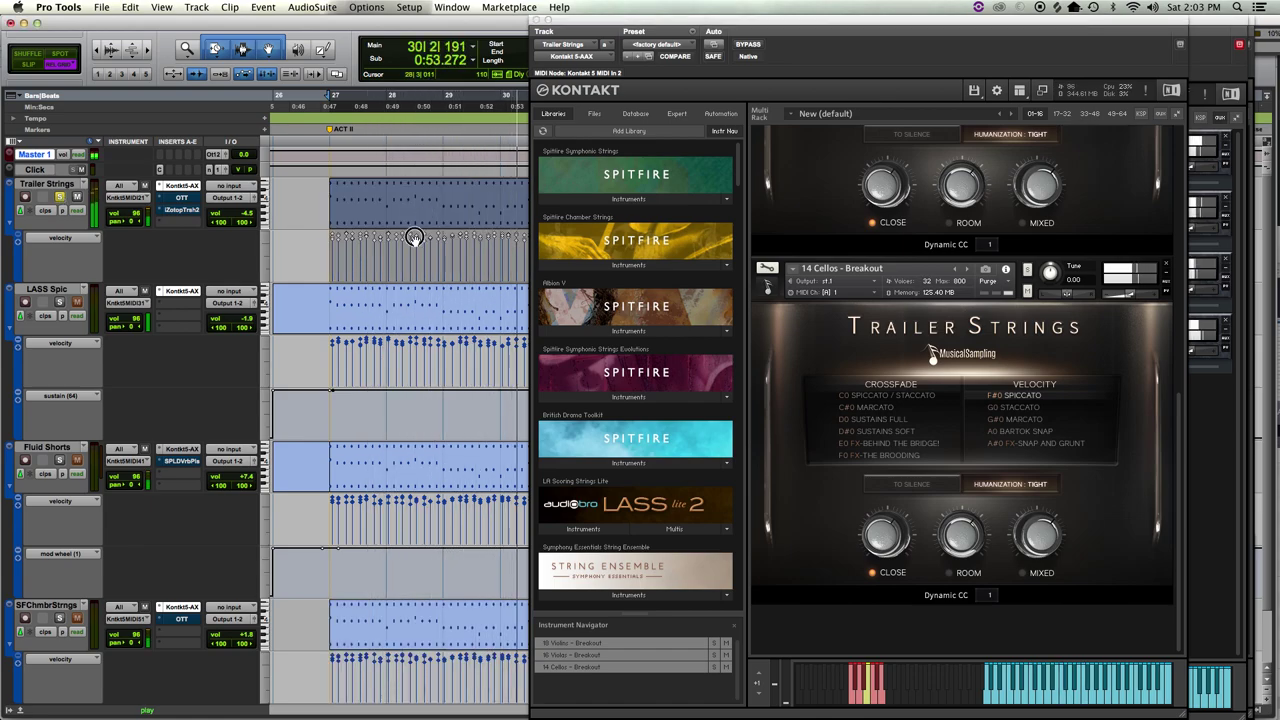
{"action": "key", "text": "space"}
{"action": "key", "text": "space"}
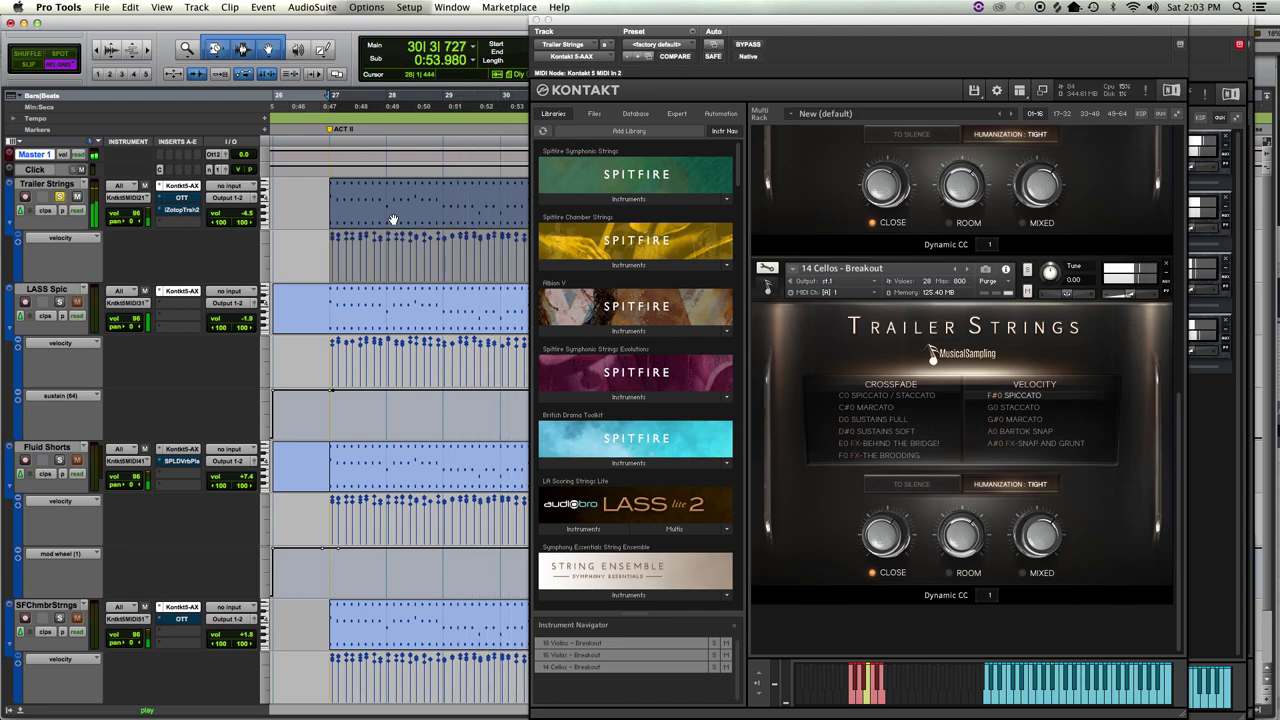
{"action": "key", "text": "space"}
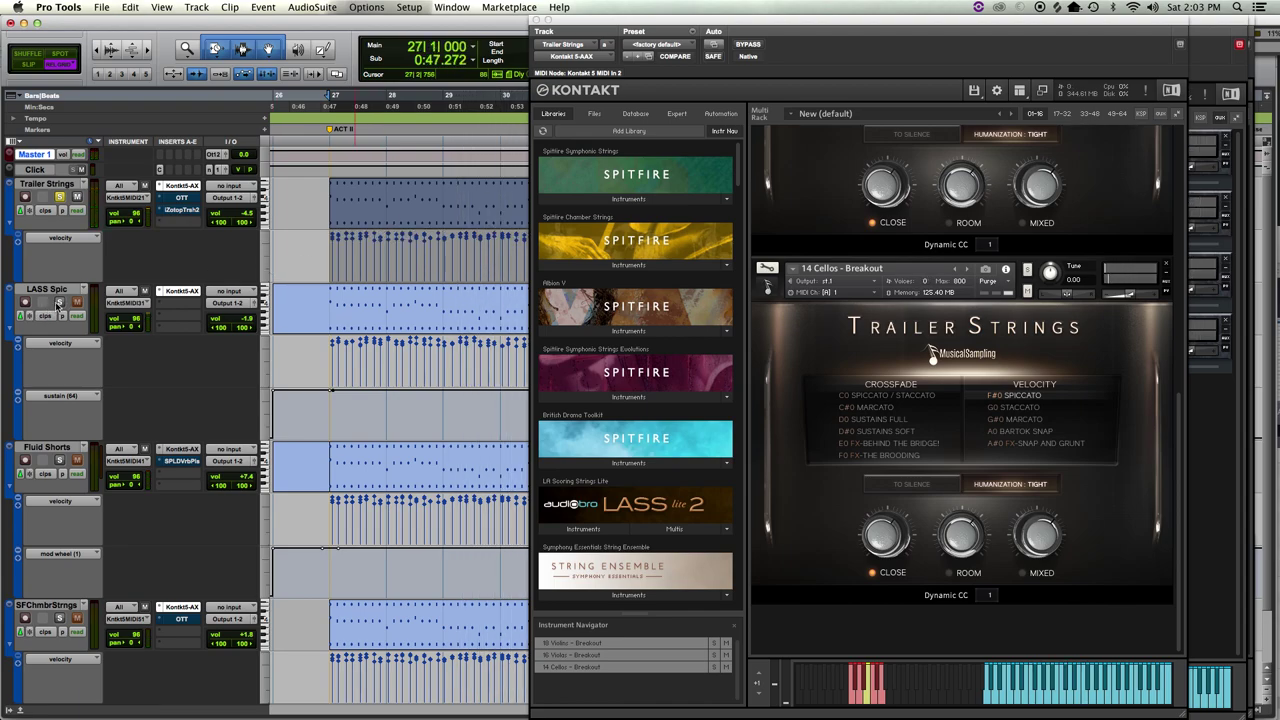
{"action": "left_click", "coordinate": [60, 302]}
- While playing, set LASS Spic's volume to -2.6 and Trailer Strings' to -3.2
{"action": "left_click", "coordinate": [171, 291]}
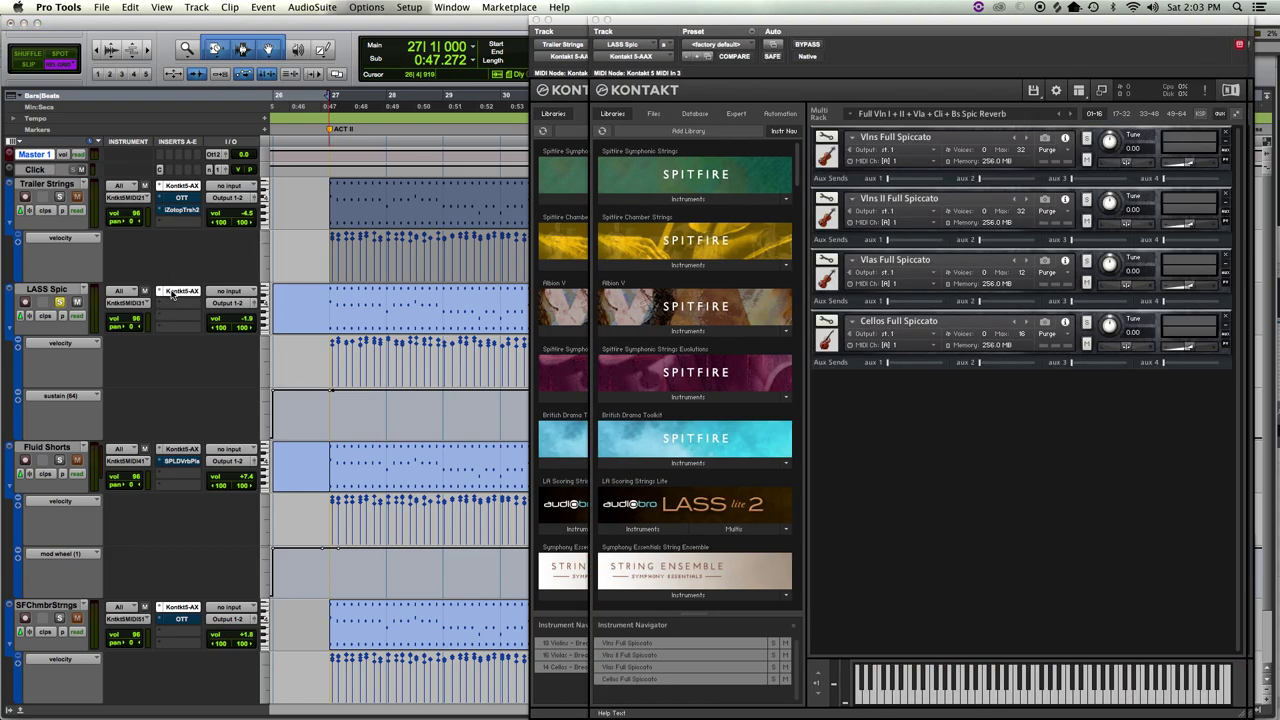
{"action": "key", "text": "space"}
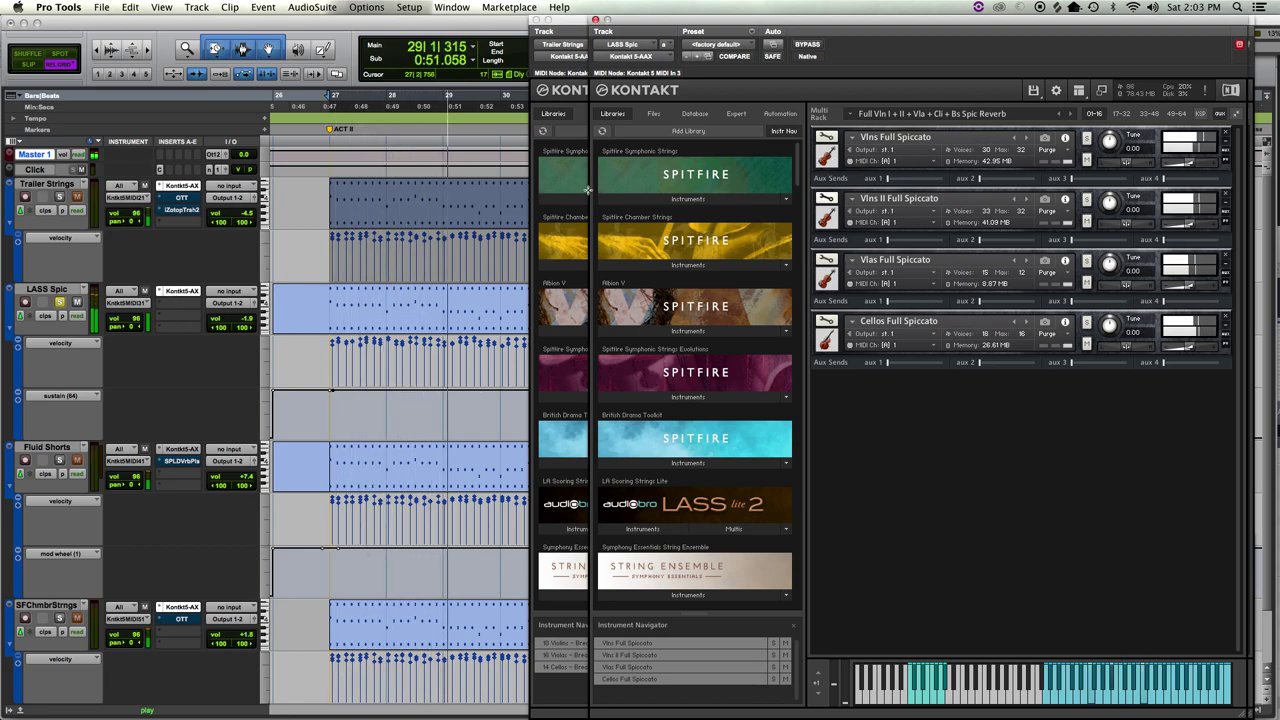
{"action": "left_click", "coordinate": [60, 197]}
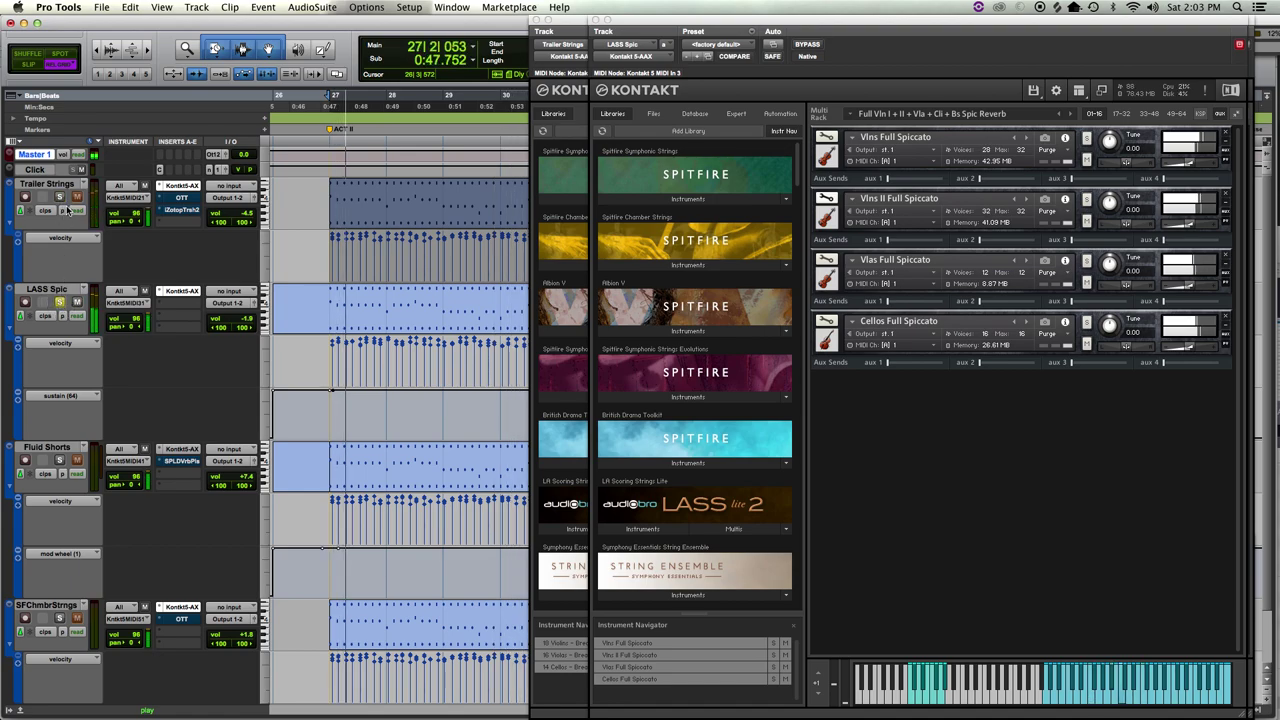
{"action": "left_click", "coordinate": [243, 320]}
{"action": "left_click_drag", "start_coordinate": [243, 320], "coordinate": [243, 326]}
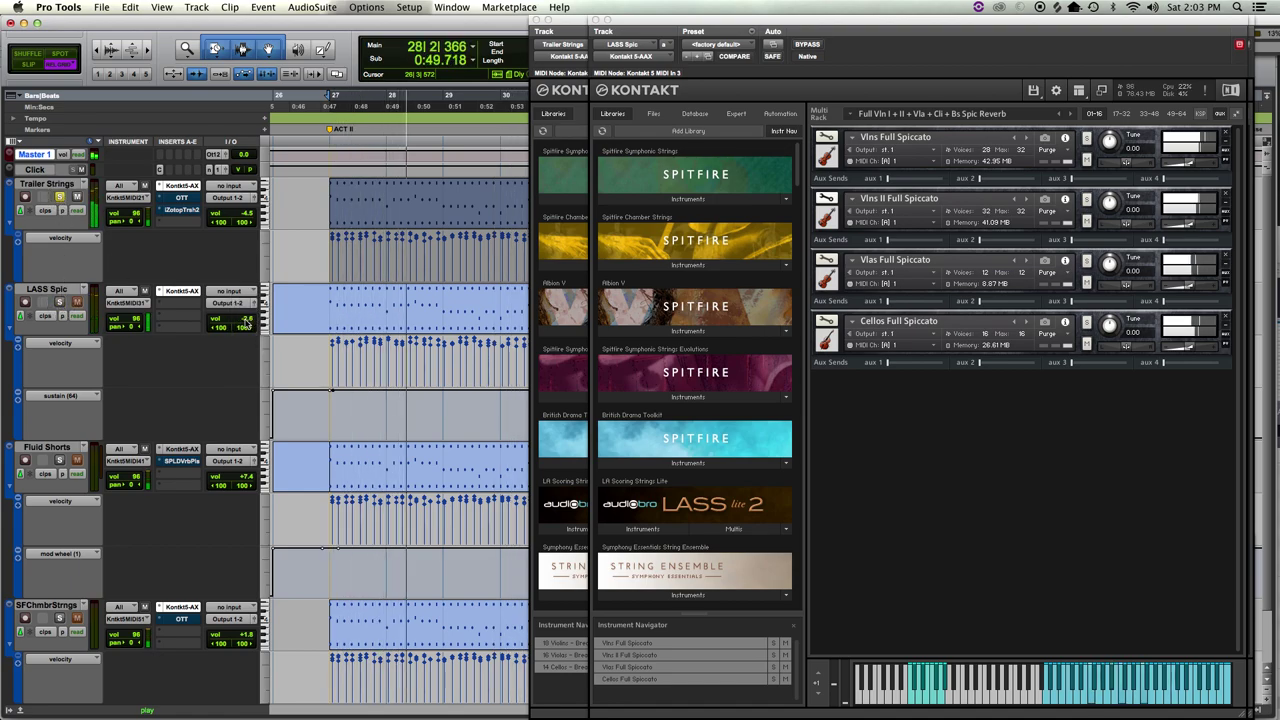
{"action": "left_click_drag", "start_coordinate": [235, 218], "coordinate": [236, 214]}
{"action": "left_click", "coordinate": [59, 302]}
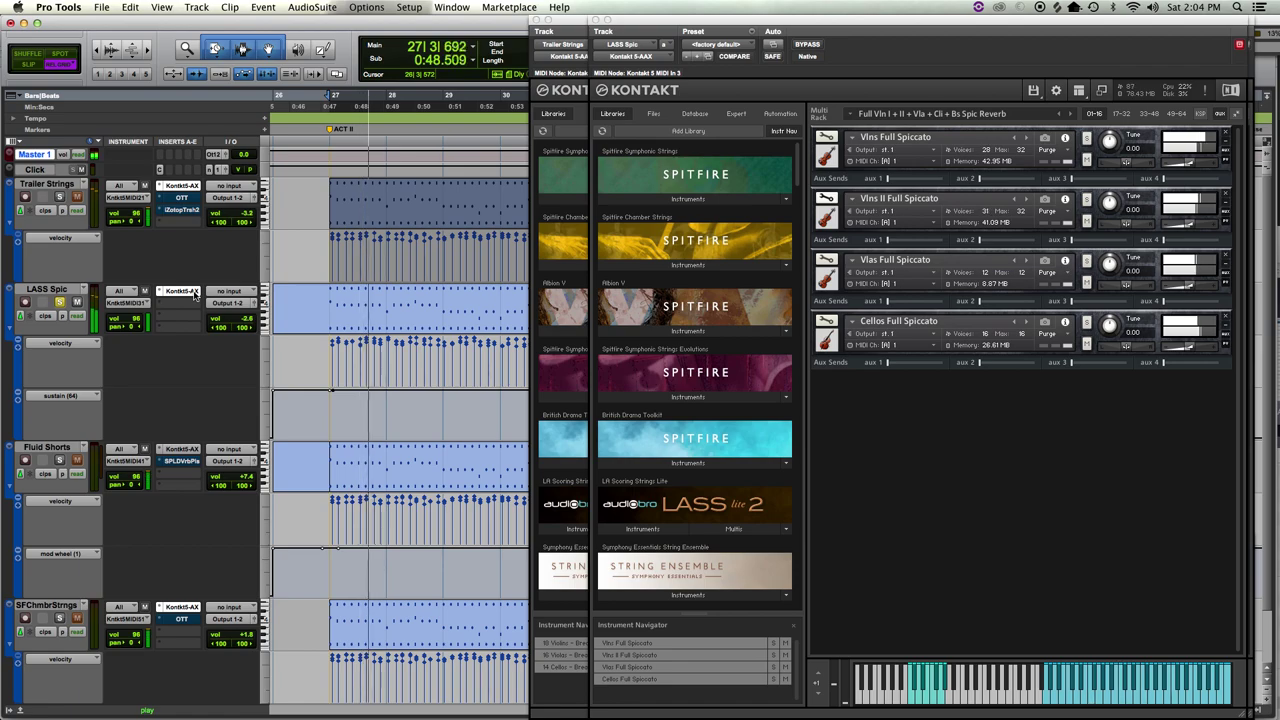
- Replay the pattern soloing Trailer Strings, then close the LASS Spic Kontakt window
{"action": "key", "text": "space"}
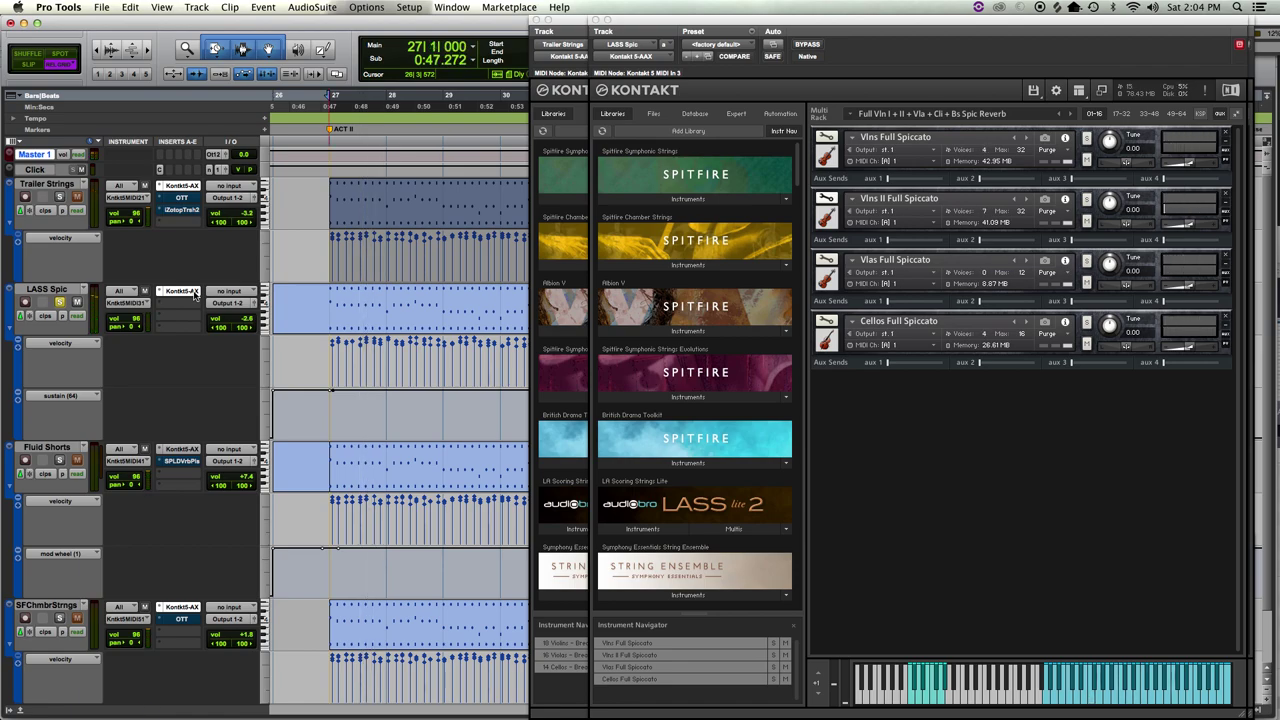
{"action": "key", "text": "space"}
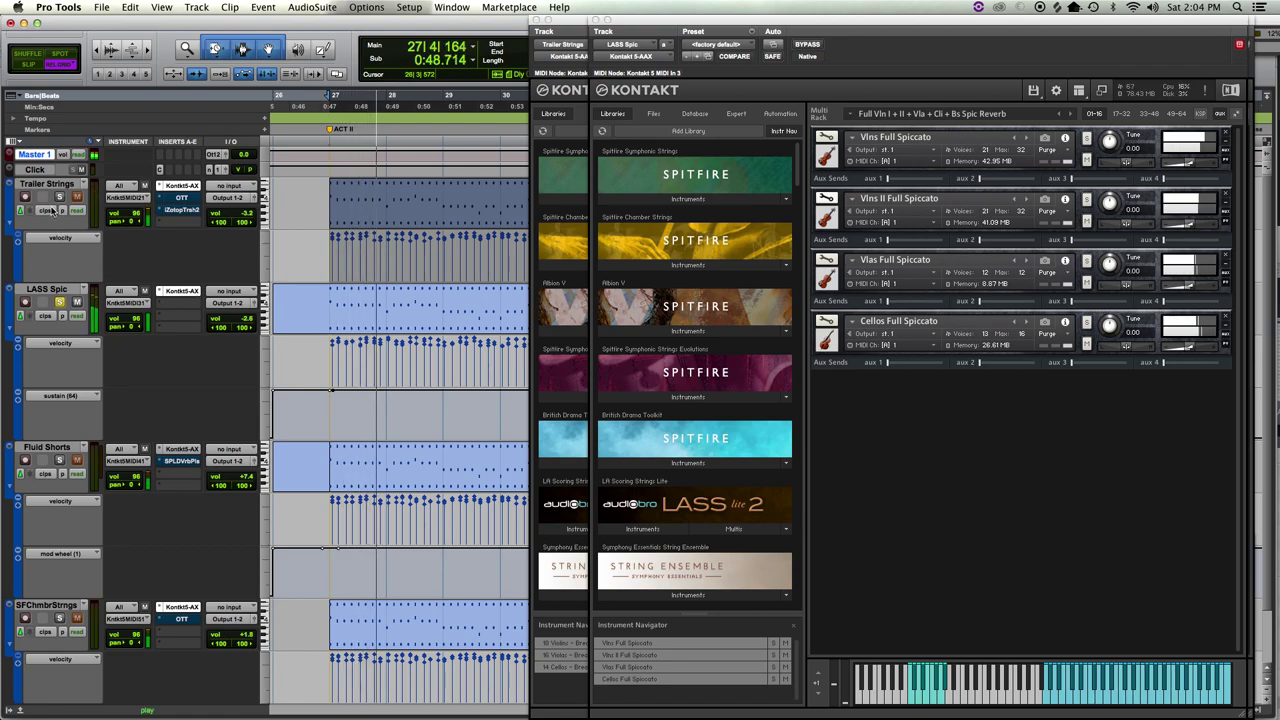
{"action": "left_click", "coordinate": [60, 197]}
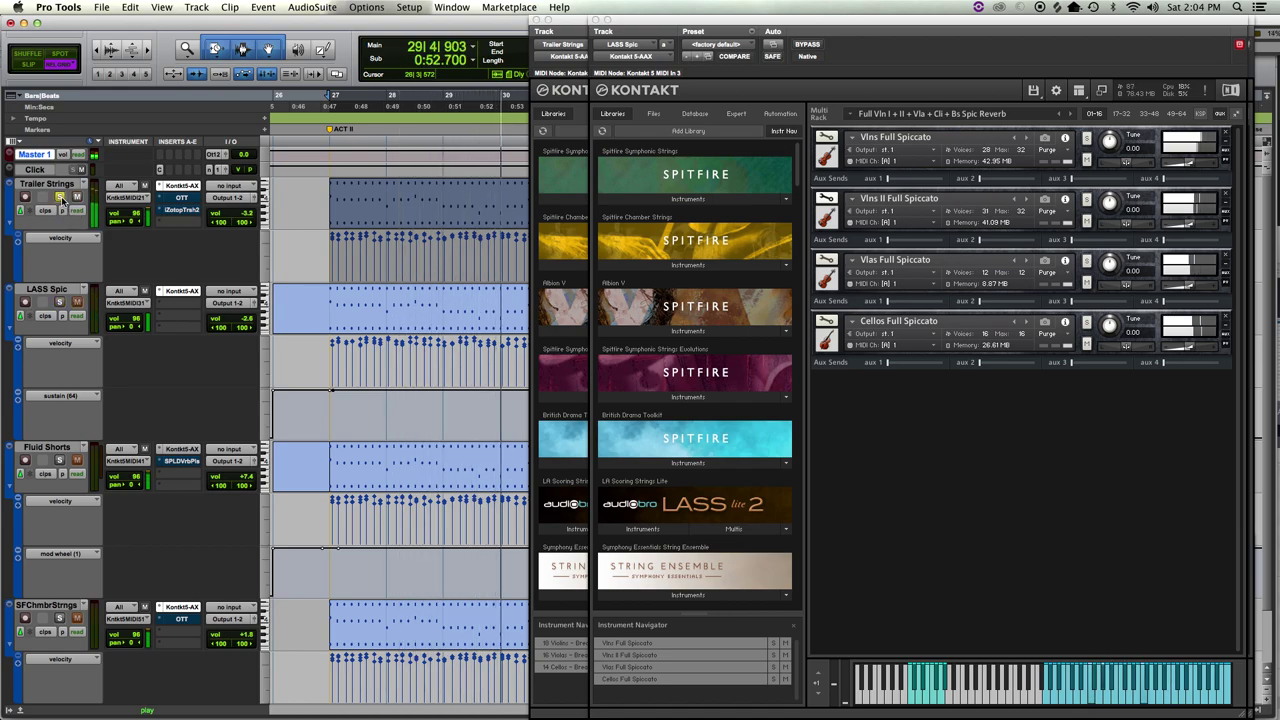
{"action": "key", "text": "space"}
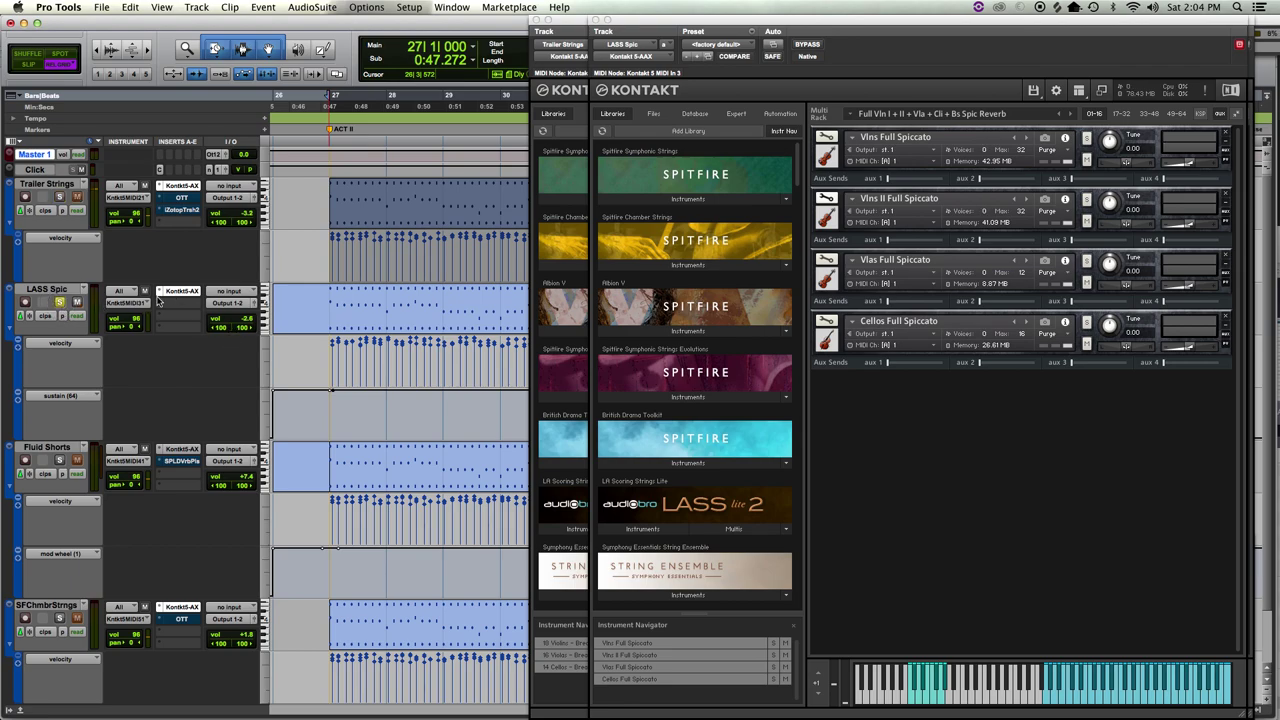
{"action": "left_click", "coordinate": [183, 291]}
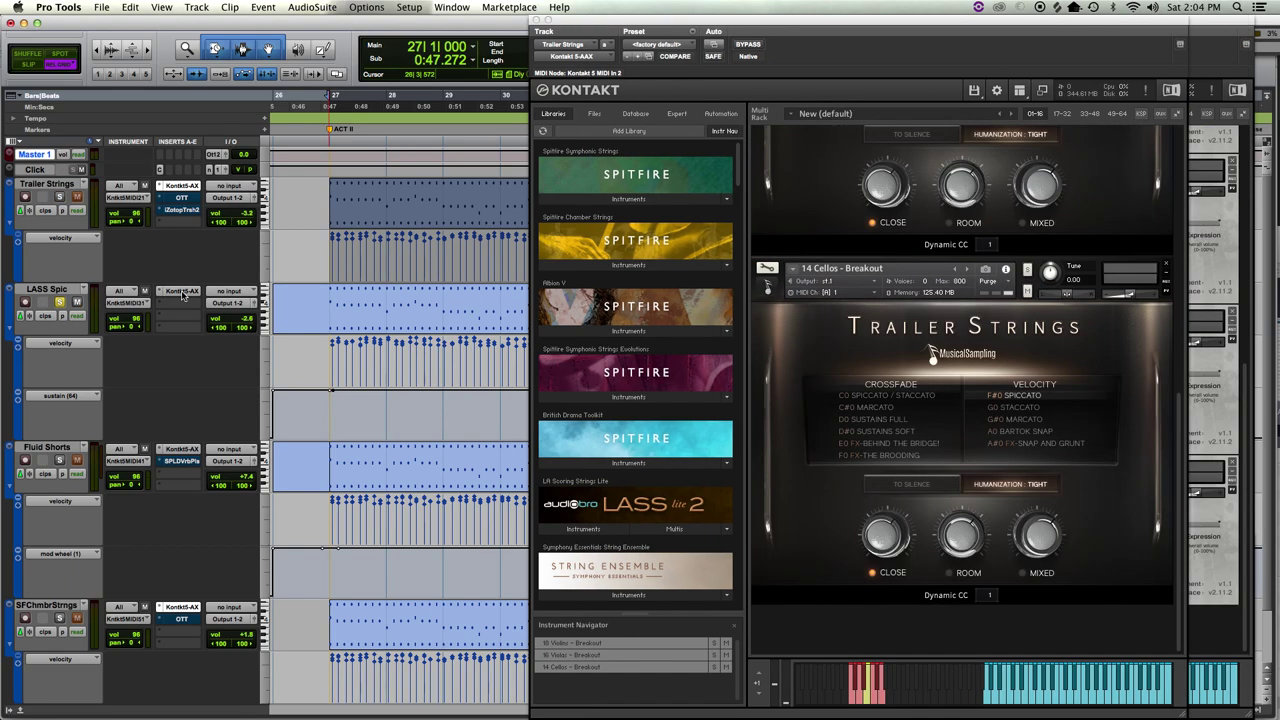
- Show the Vlns and Vlns II Rhythm Page sequencers and move the LASS Kontakt window right
{"action": "left_click", "coordinate": [183, 291]}
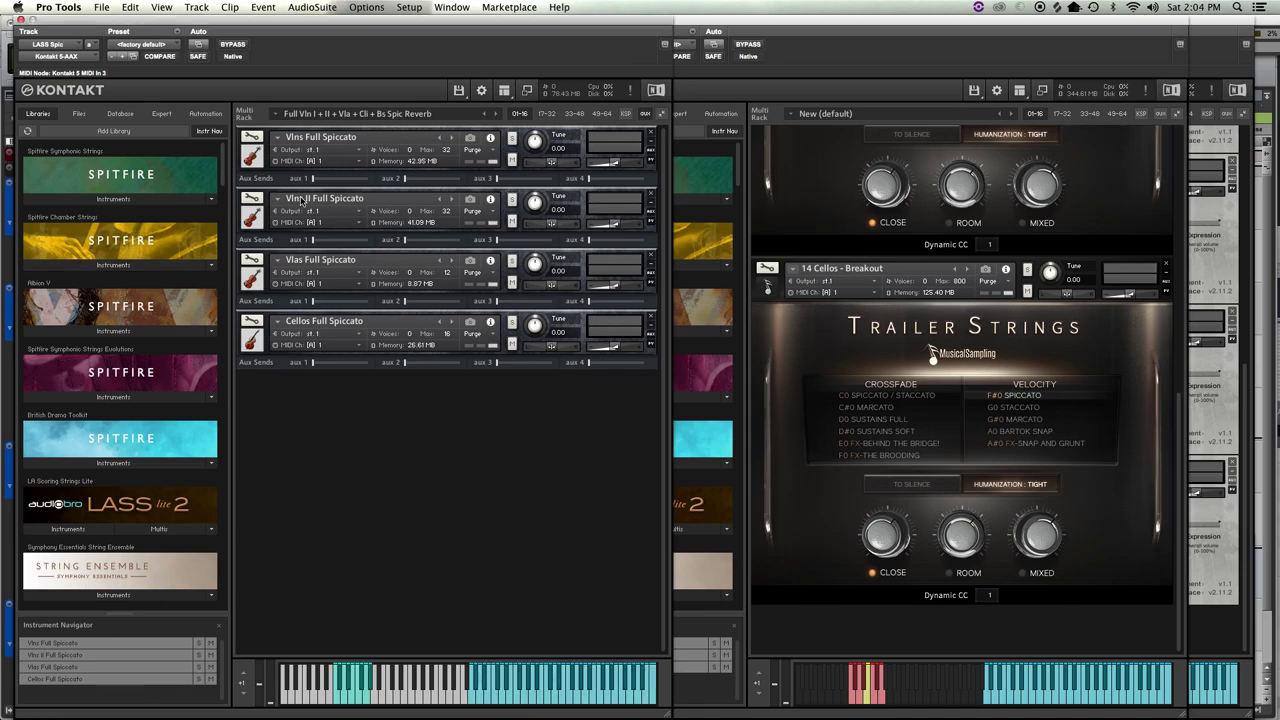
{"action": "left_click", "coordinate": [262, 163]}
{"action": "key", "text": "space"}
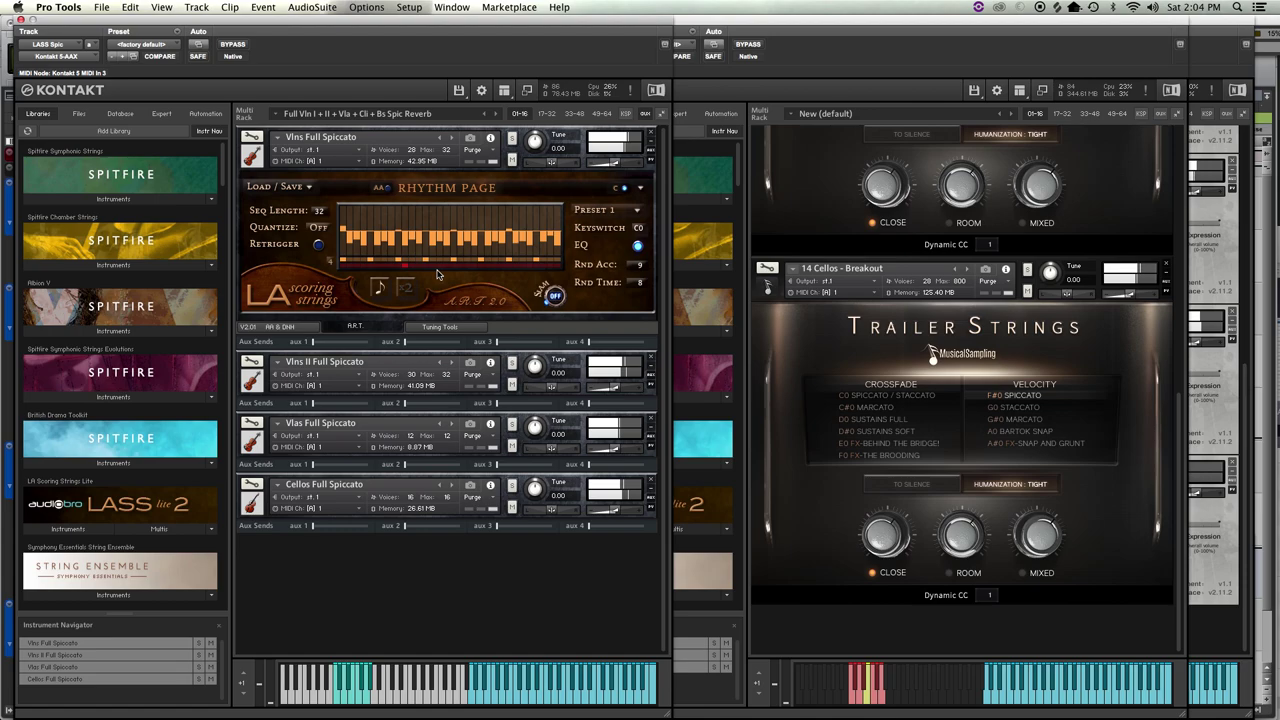
{"action": "left_click", "coordinate": [250, 380]}
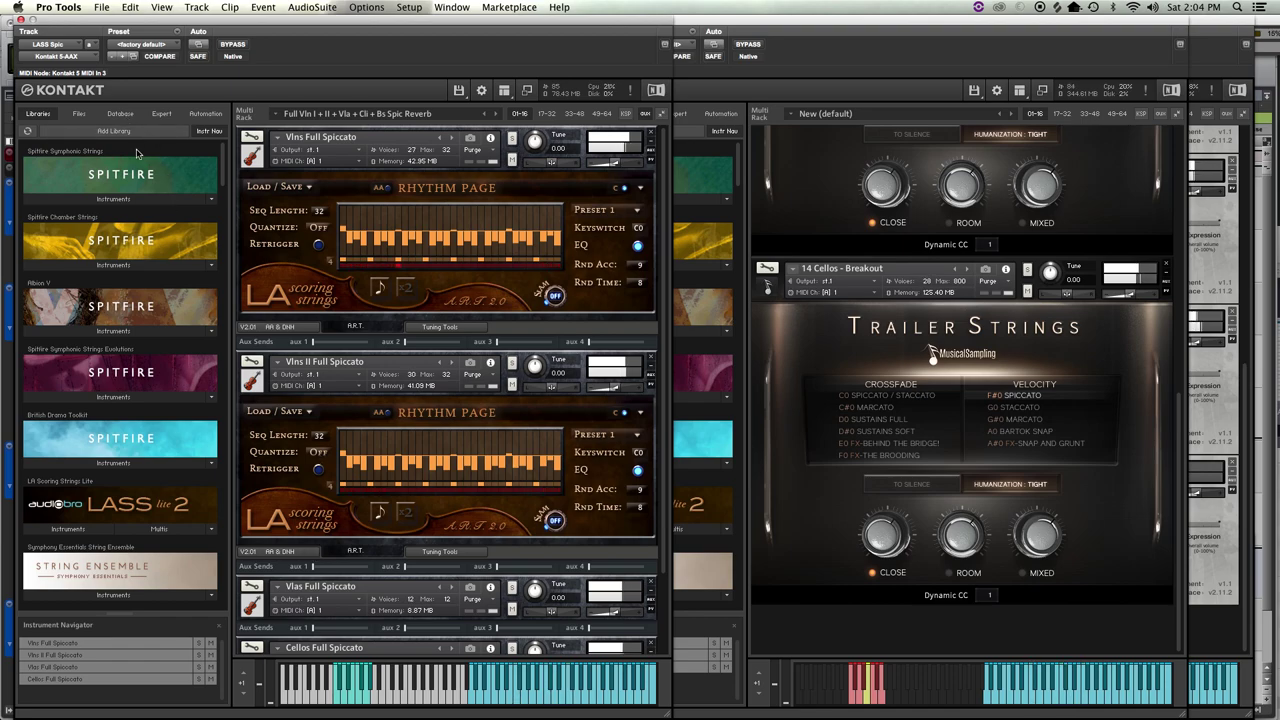
{"action": "left_click_drag", "start_coordinate": [90, 16], "coordinate": [670, 5]}
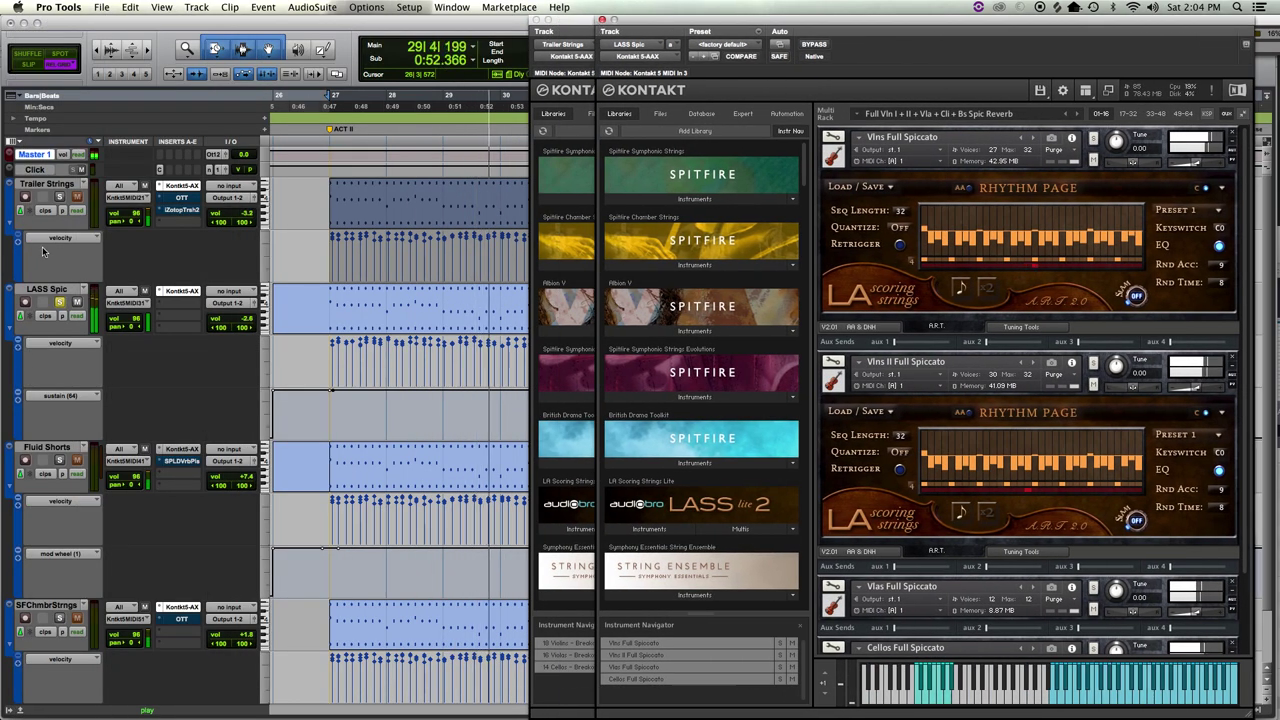
- Replay the pattern, then move the Trailer Strings Kontakt window right beside the tracks
{"action": "key", "text": "space"}
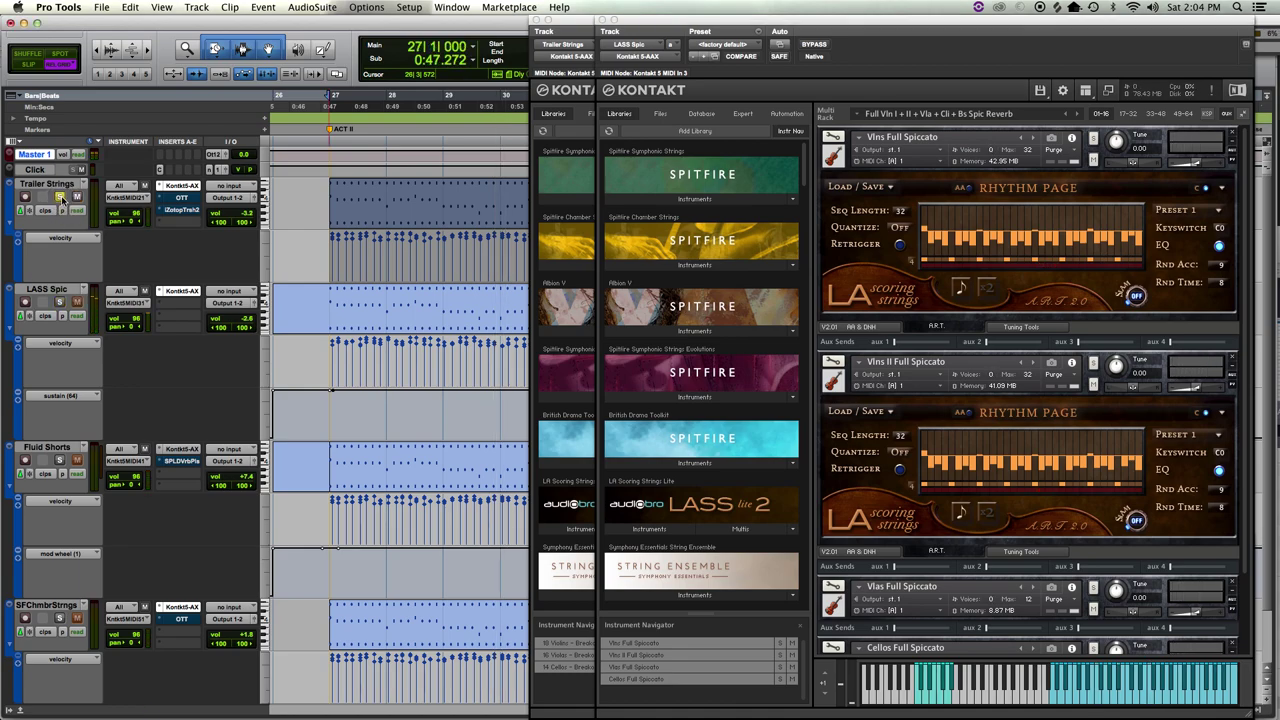
{"action": "key", "text": "space"}
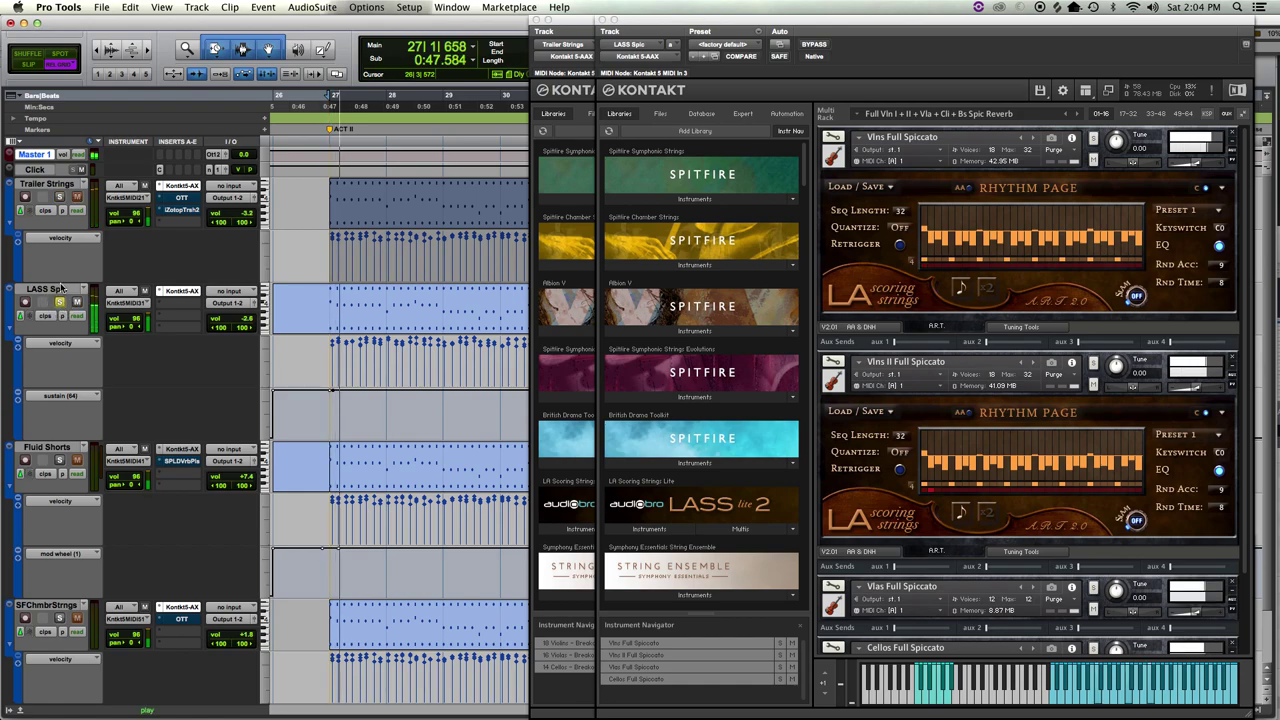
{"action": "key", "text": "space"}
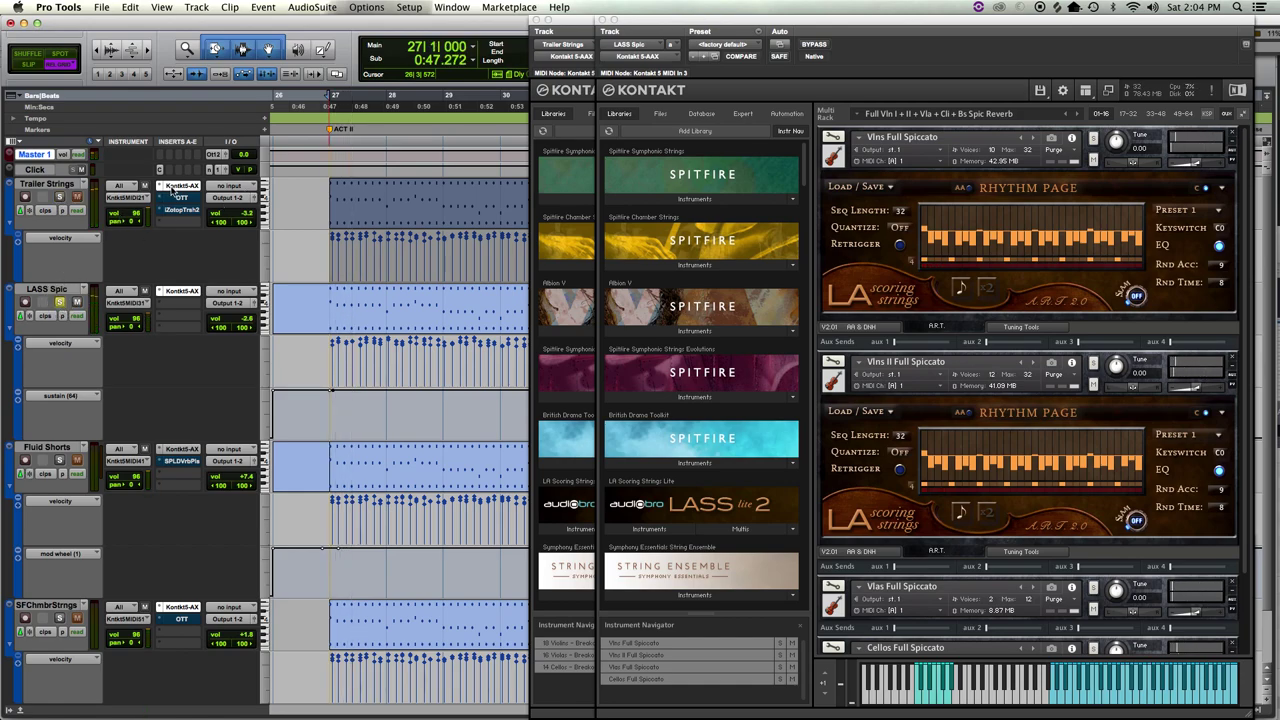
{"action": "left_click", "coordinate": [174, 188]}
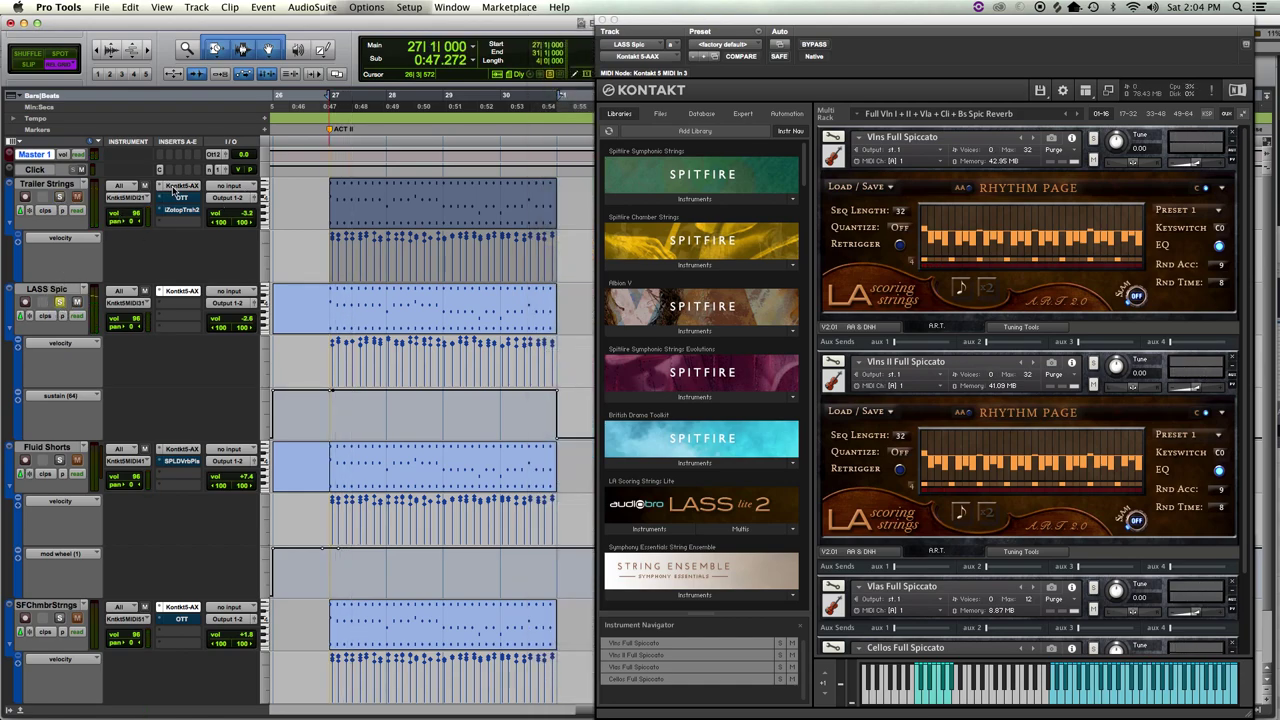
{"action": "left_click", "coordinate": [174, 188]}
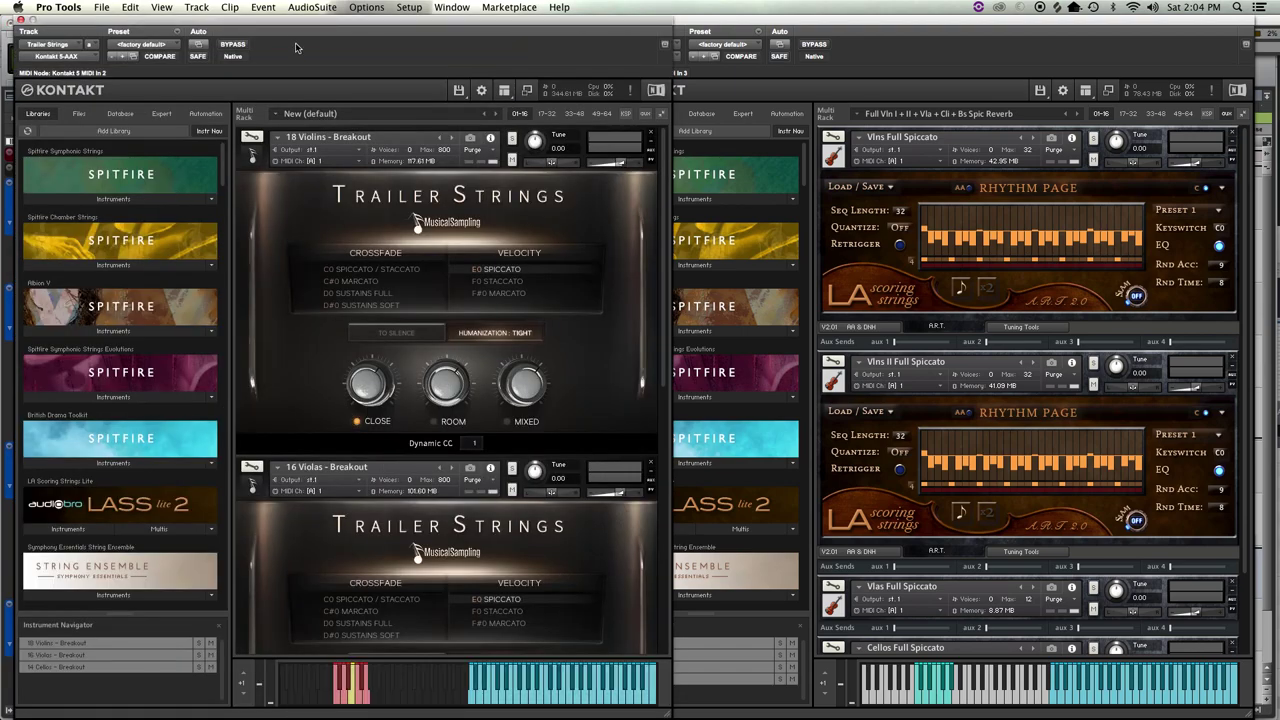
{"action": "left_click_drag", "start_coordinate": [300, 26], "coordinate": [815, 33]}
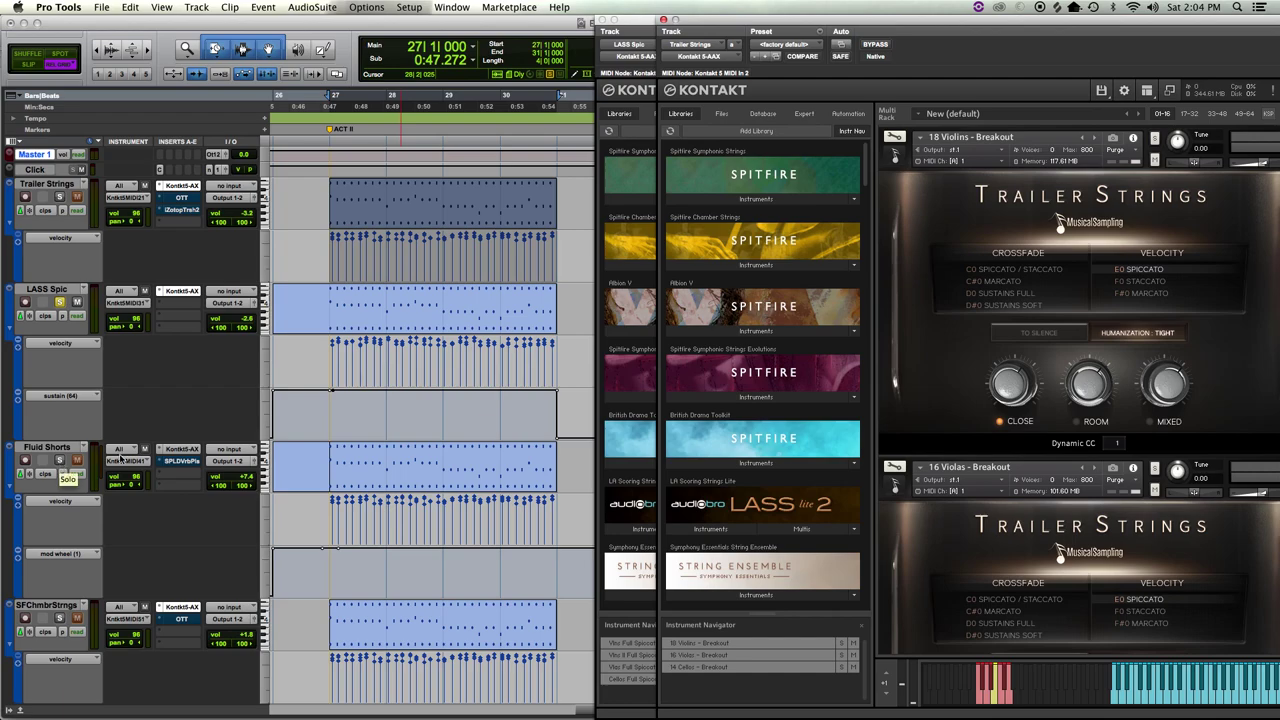
- Solo the Fluid Shorts track and play its pattern twice from bar 27
{"action": "left_click", "coordinate": [176, 452]}
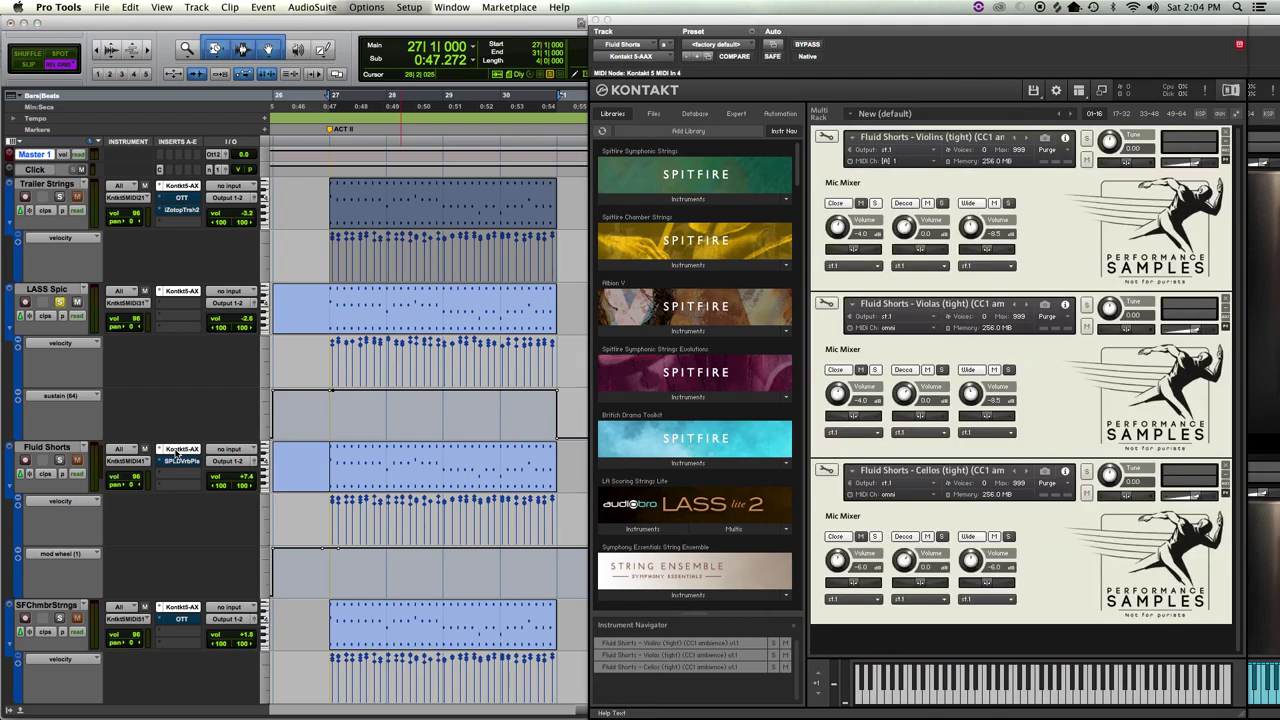
{"action": "left_click", "coordinate": [60, 462]}
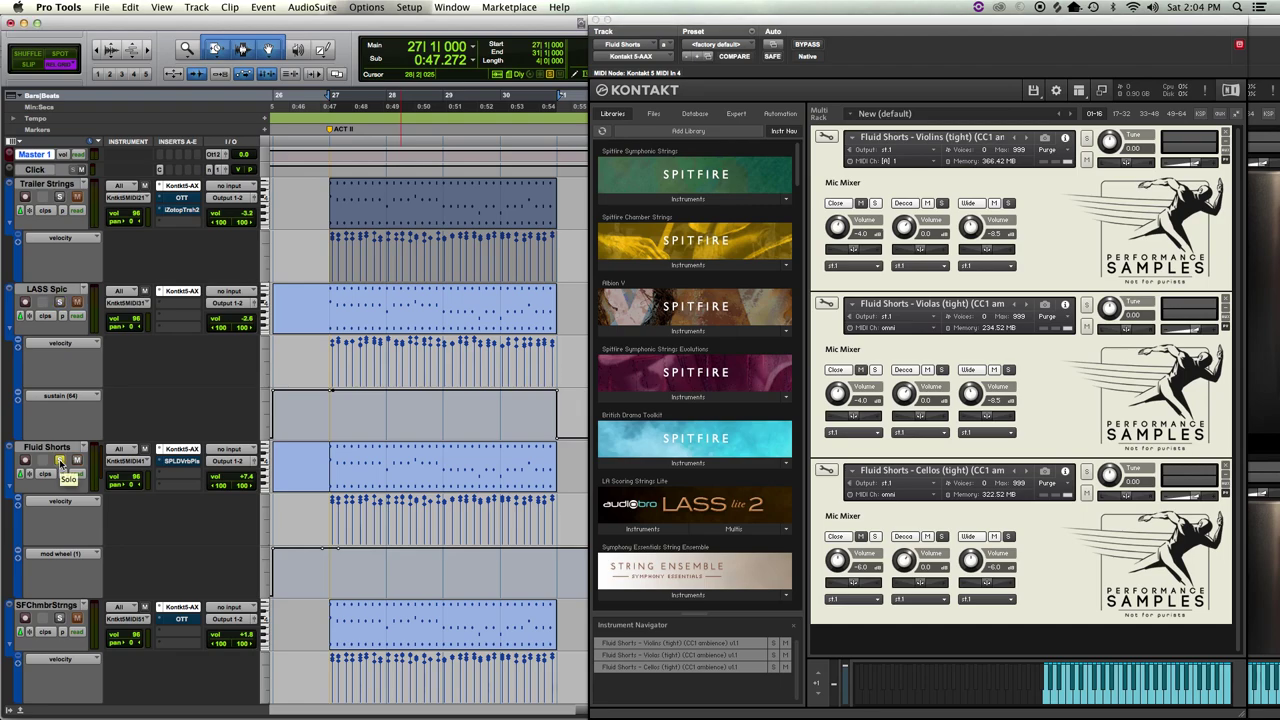
{"action": "key", "text": "space"}
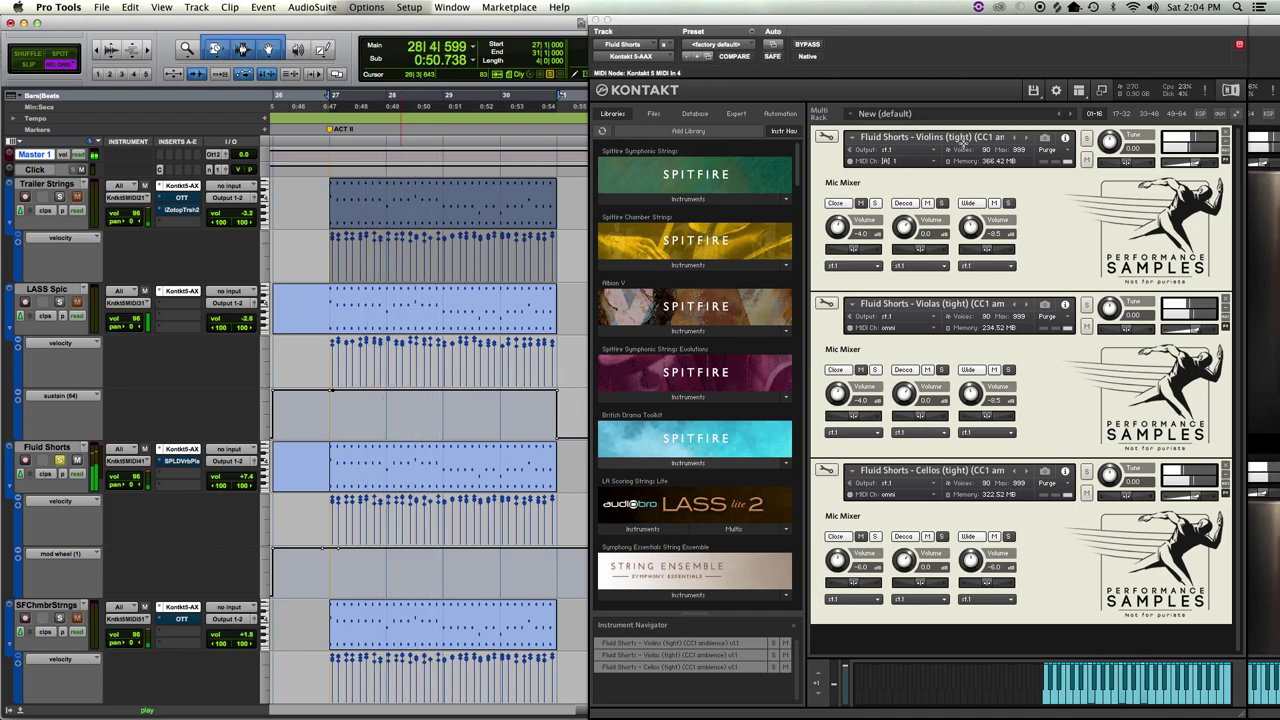
{"action": "key", "text": "space"}
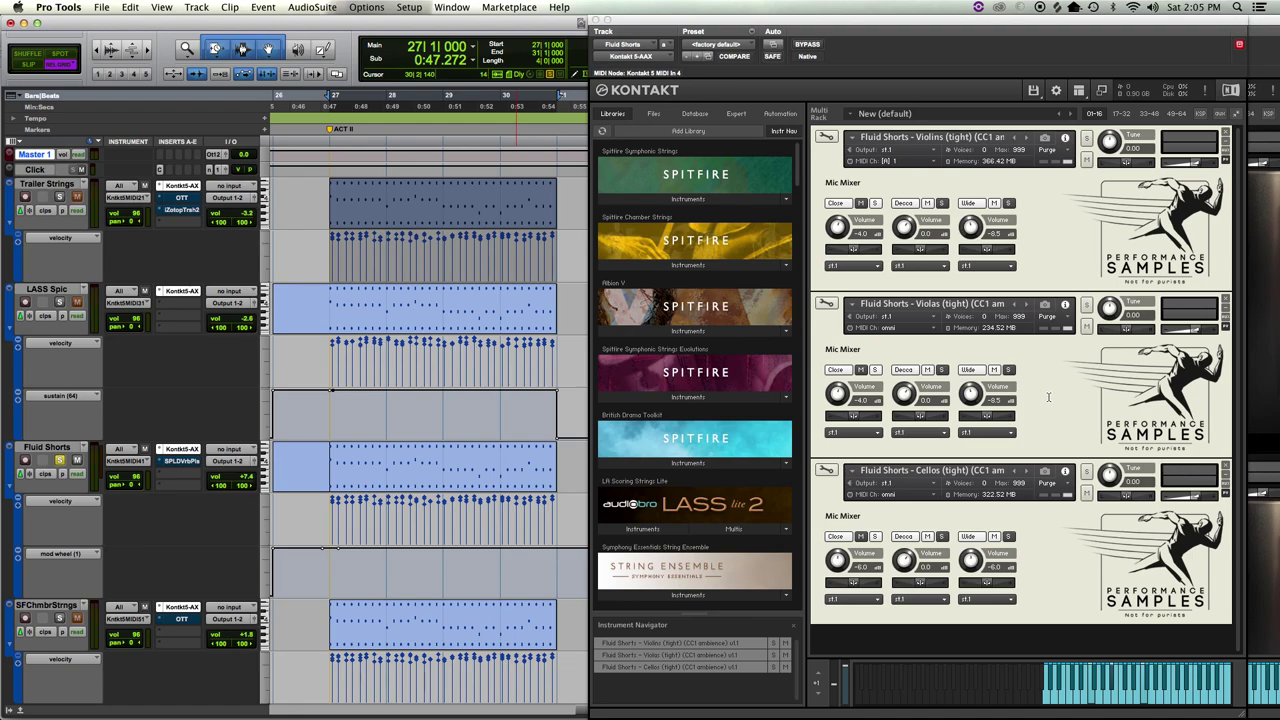
{"action": "key", "text": "space"}
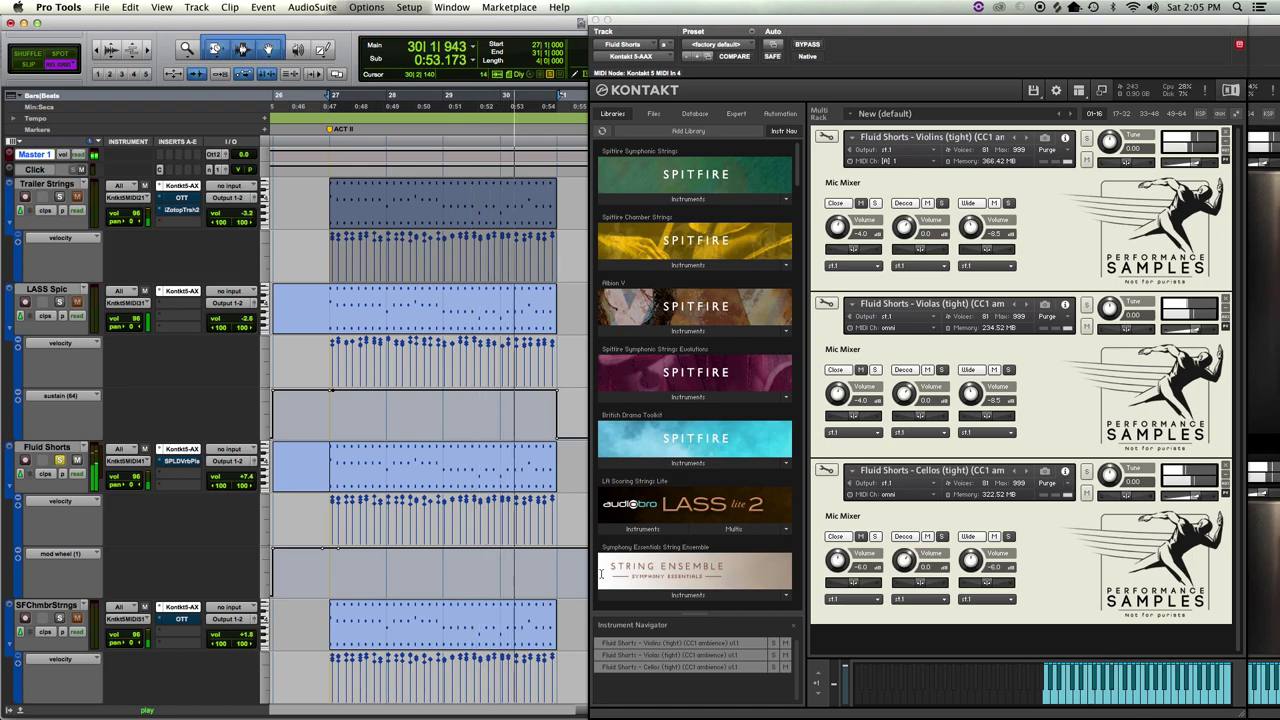
{"action": "key", "text": "space"}
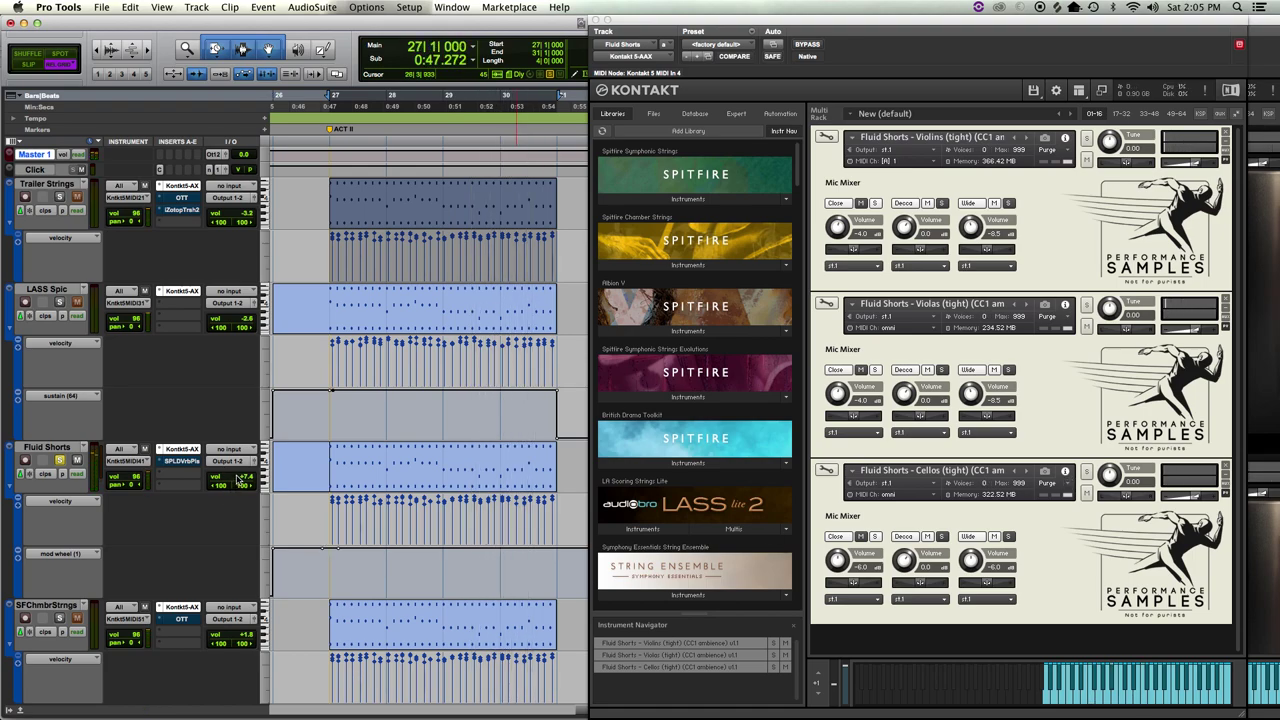
- Raise the Fluid Shorts volume to about +8.5 dB and play the pattern
{"action": "left_click", "coordinate": [242, 479]}
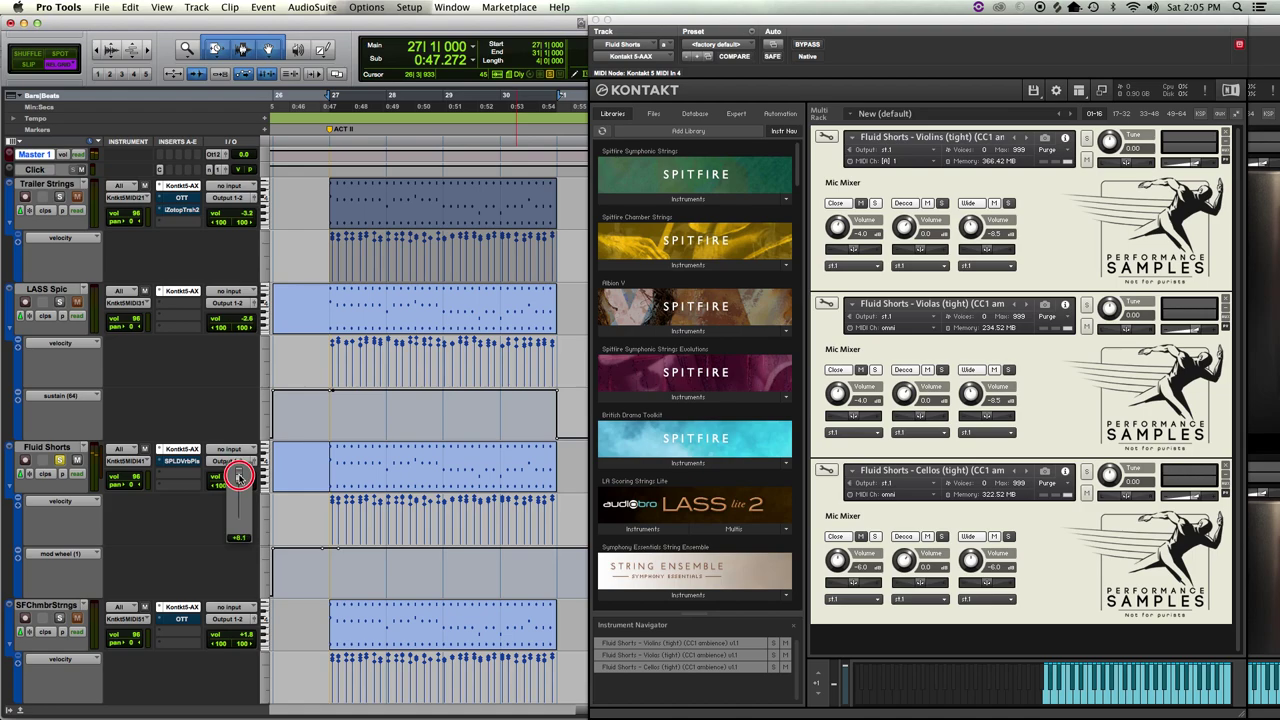
{"action": "left_click_drag", "start_coordinate": [239, 476], "coordinate": [241, 476]}
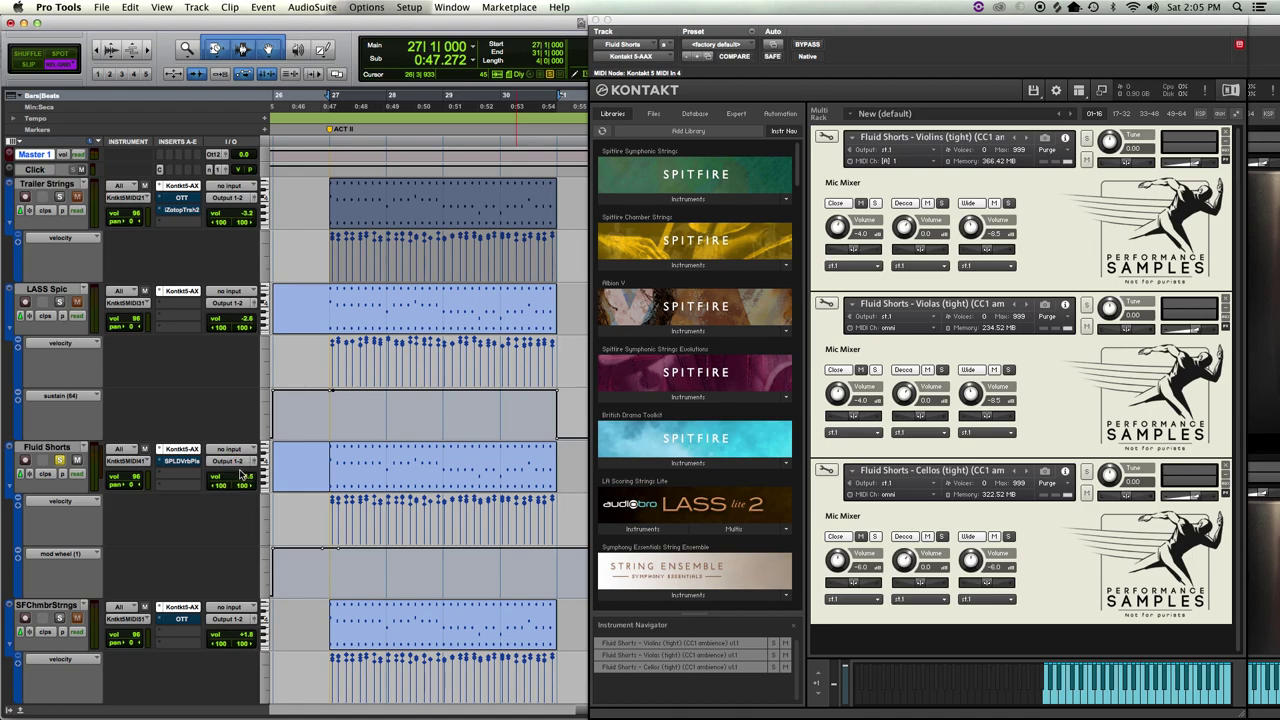
{"action": "key", "text": "space"}
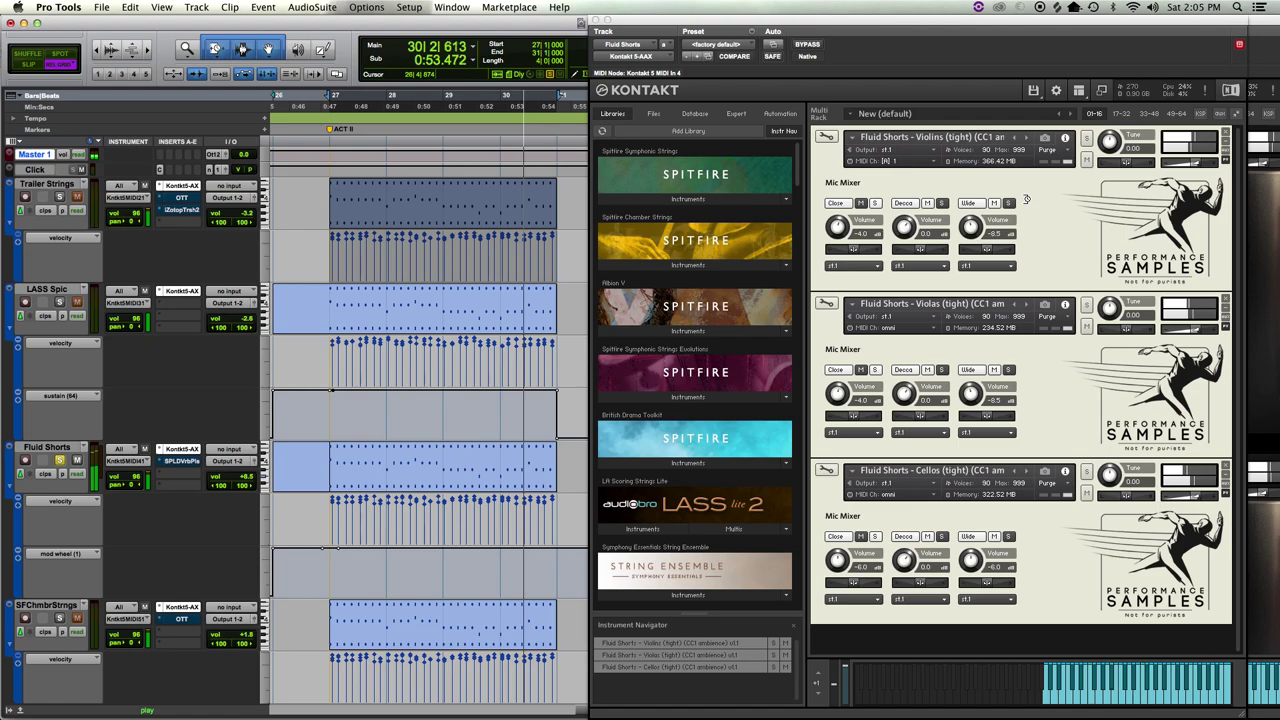
{"action": "key", "text": "space"}
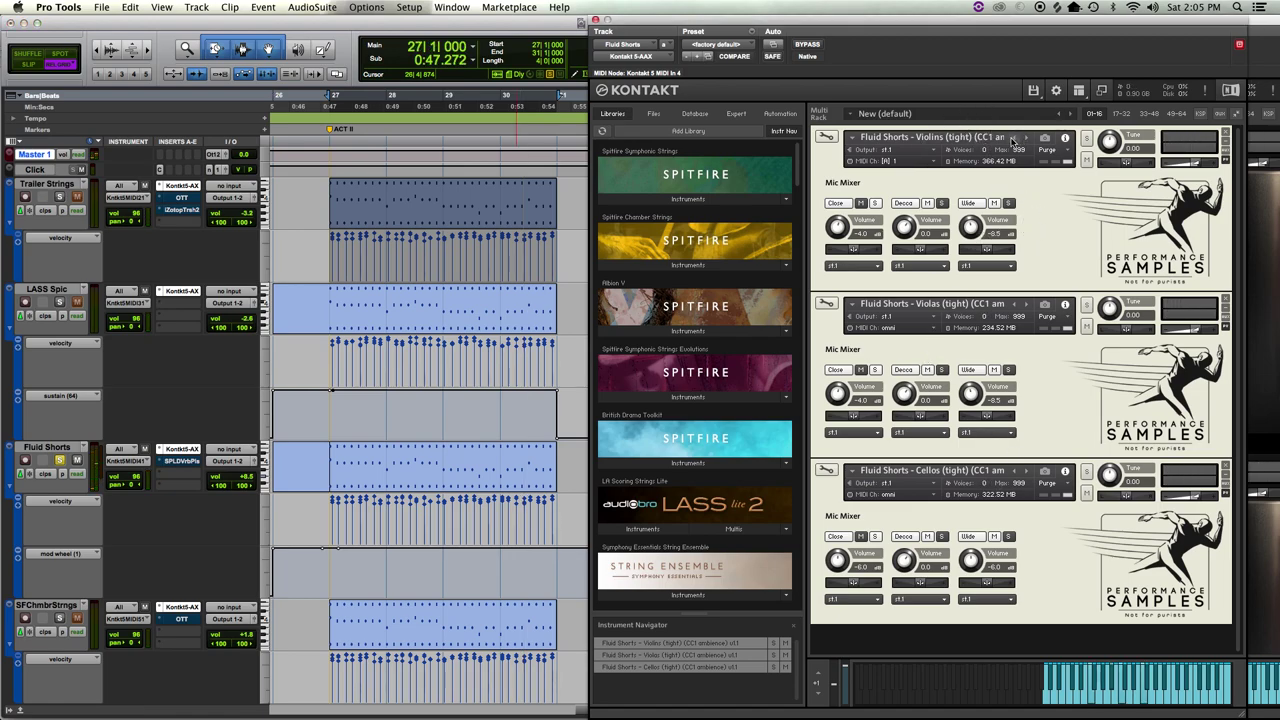
- Load the ultra-tight Fluid Shorts patches and audition the pattern twice
{"action": "left_click", "coordinate": [1026, 139]}
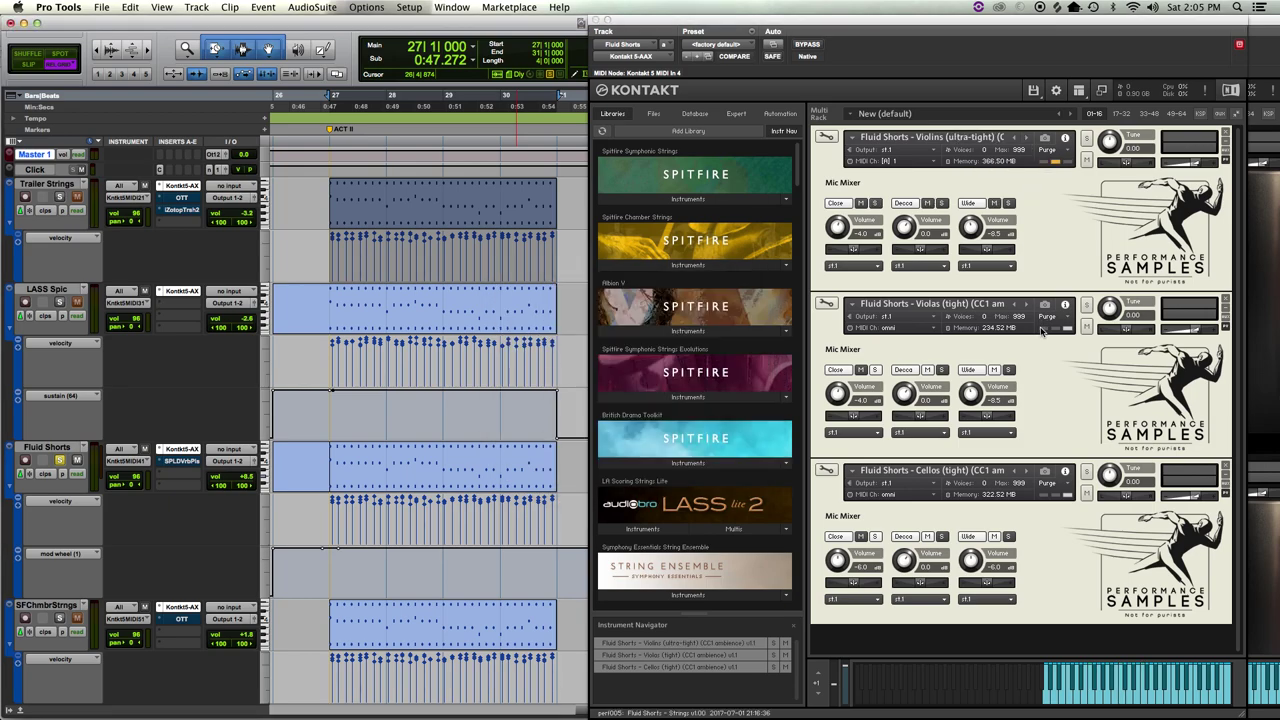
{"action": "left_click", "coordinate": [1027, 305]}
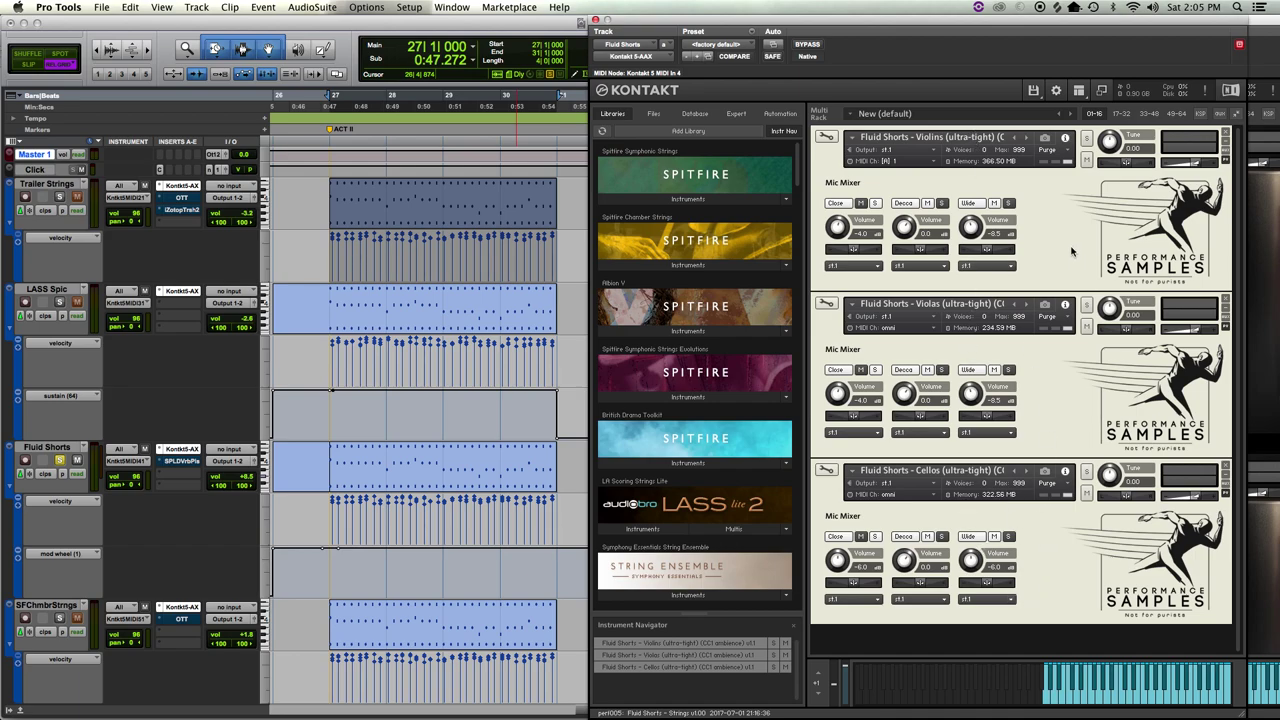
{"action": "key", "text": "space"}
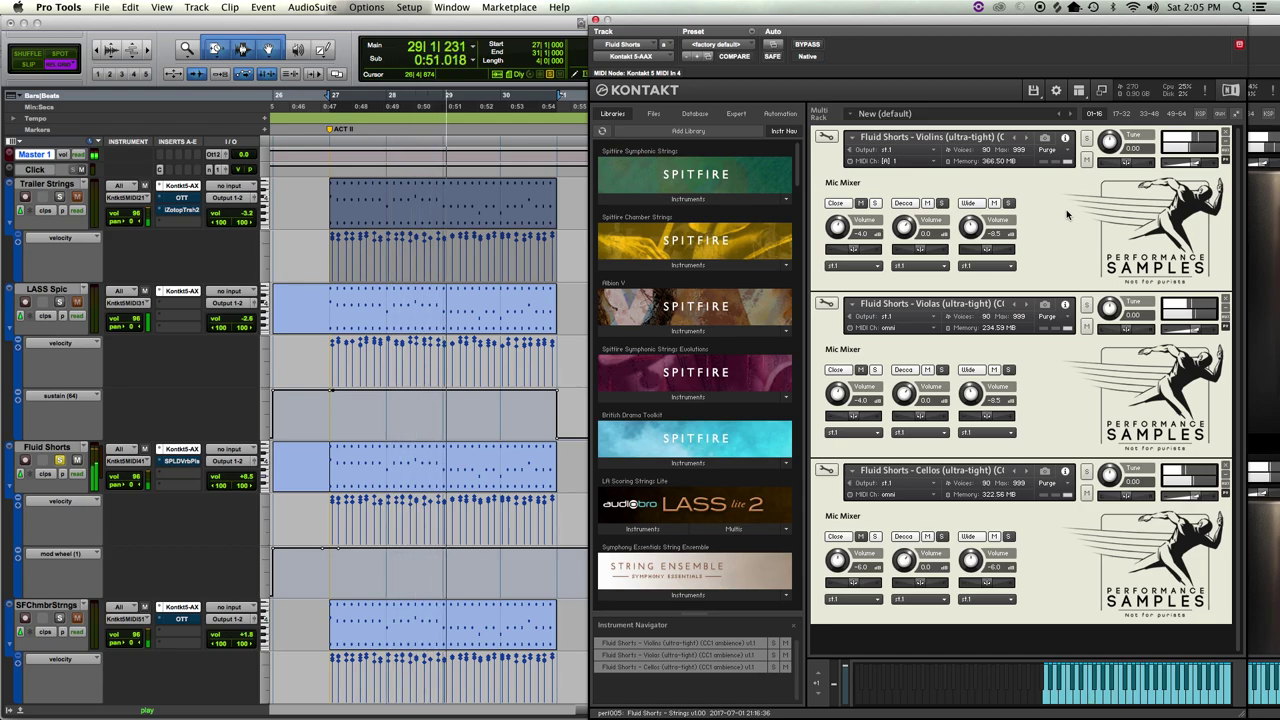
{"action": "key", "text": "space"}
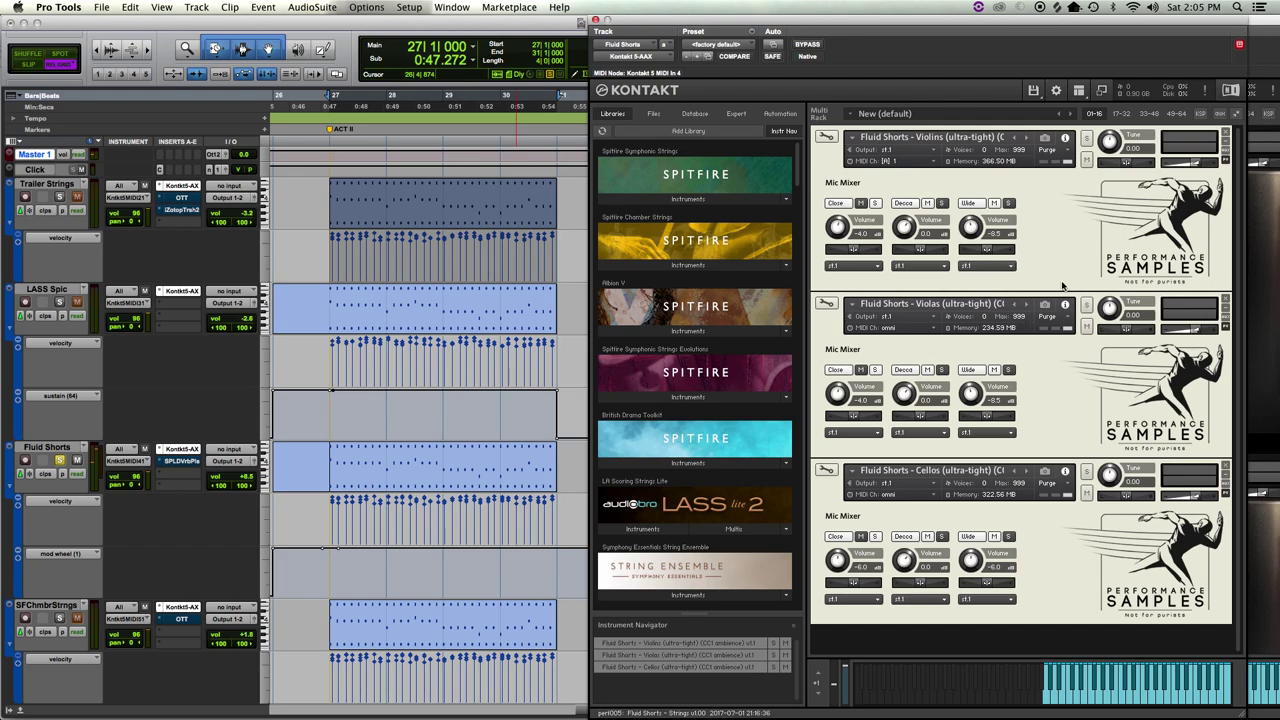
{"action": "key", "text": "space"}
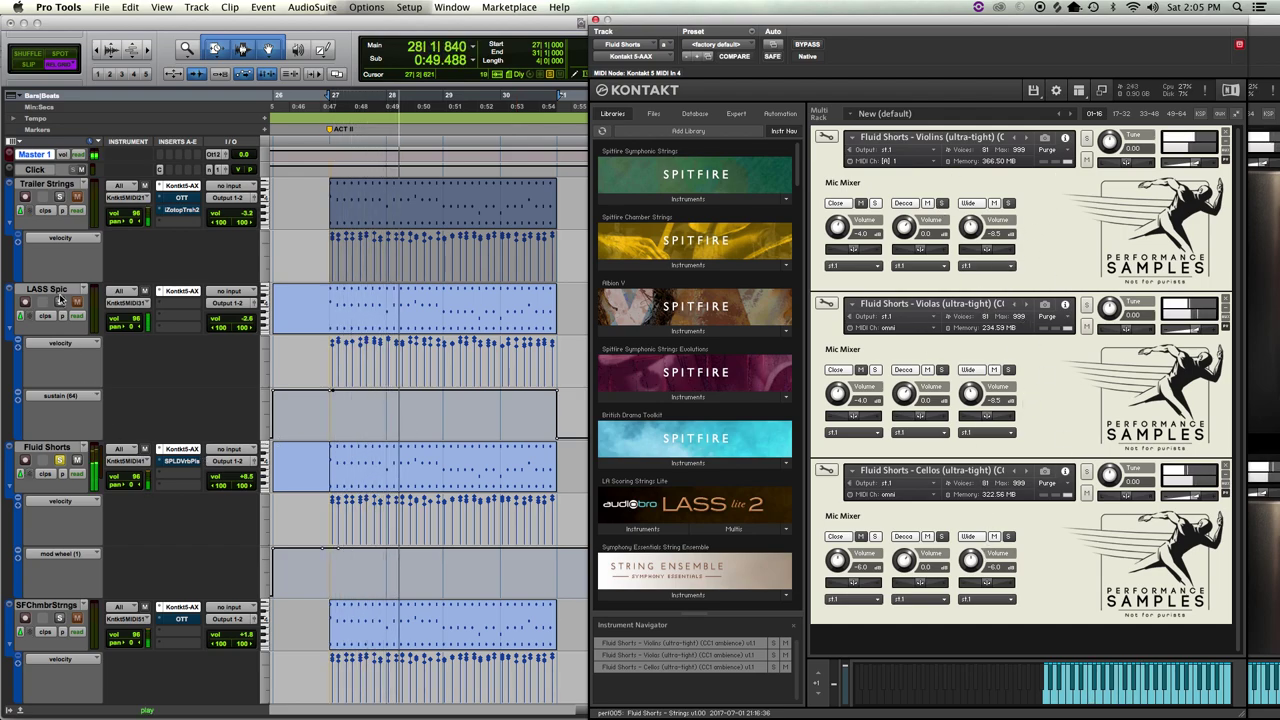
{"action": "key", "text": "space"}
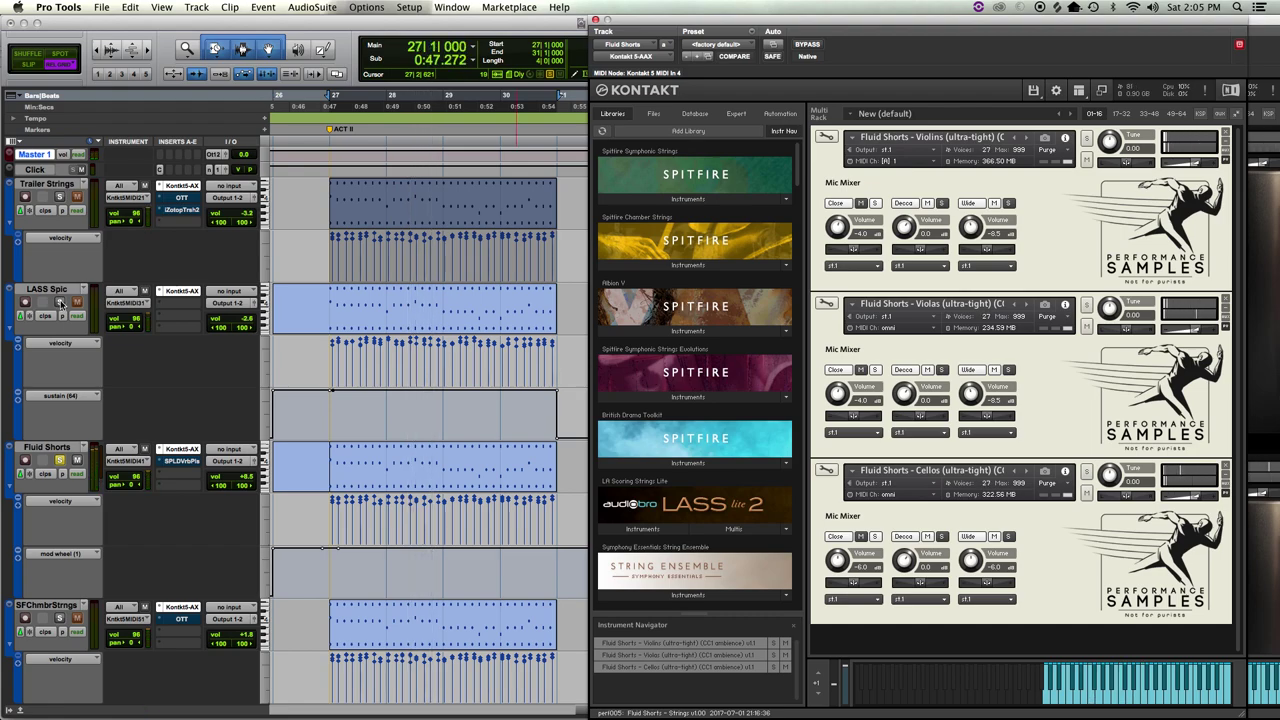
- Solo LASS Spic and raise its volume to 0.0 dB while playing
{"action": "left_click", "coordinate": [60, 302]}
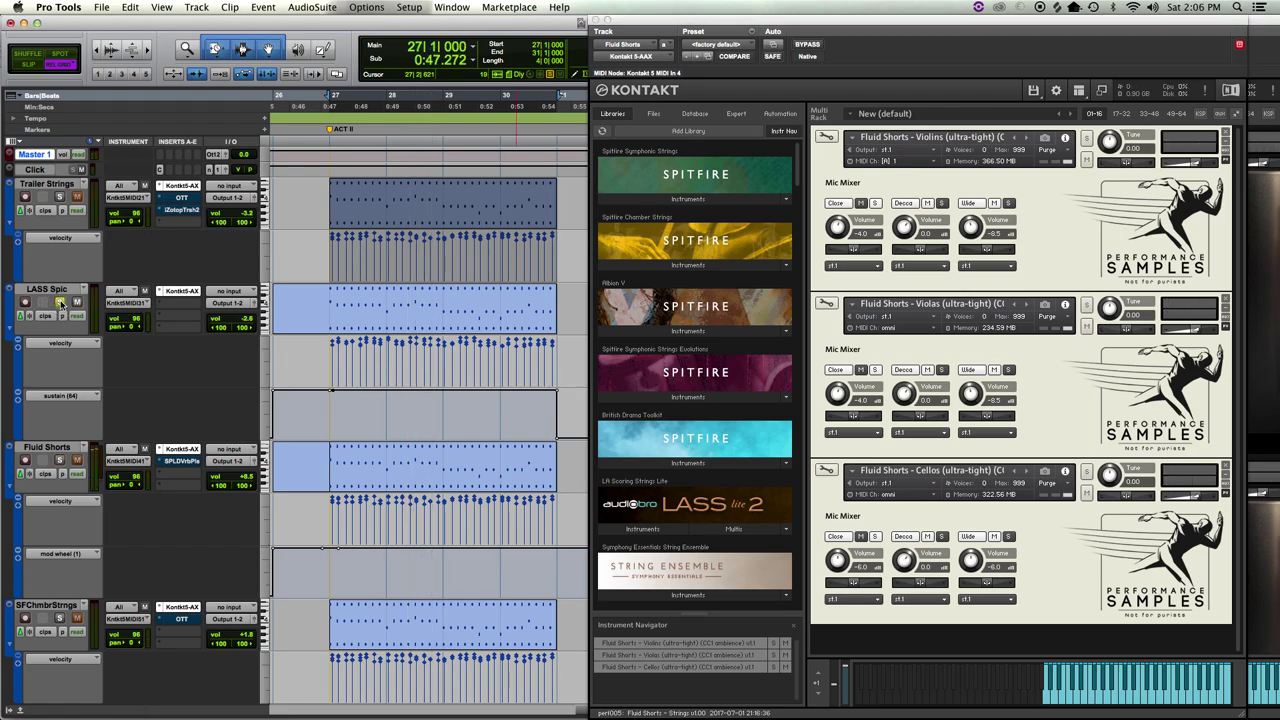
{"action": "key", "text": "space"}
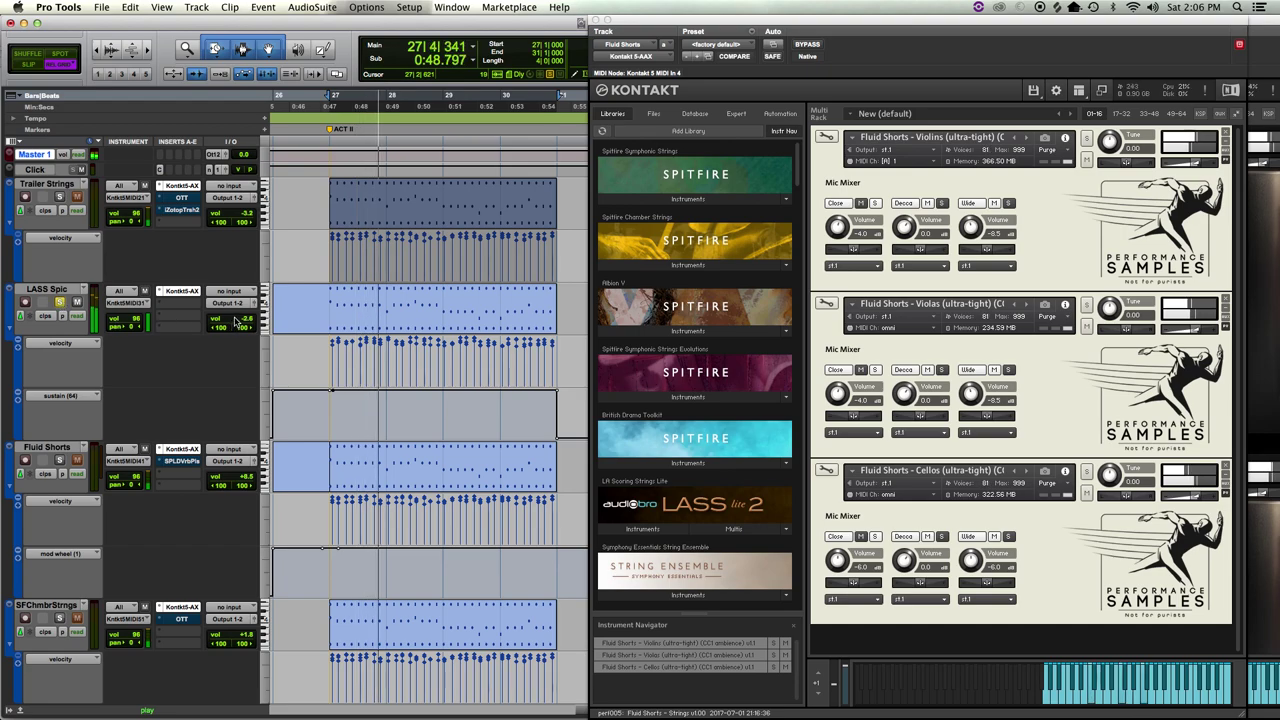
{"action": "left_click_drag", "start_coordinate": [236, 322], "coordinate": [235, 318]}
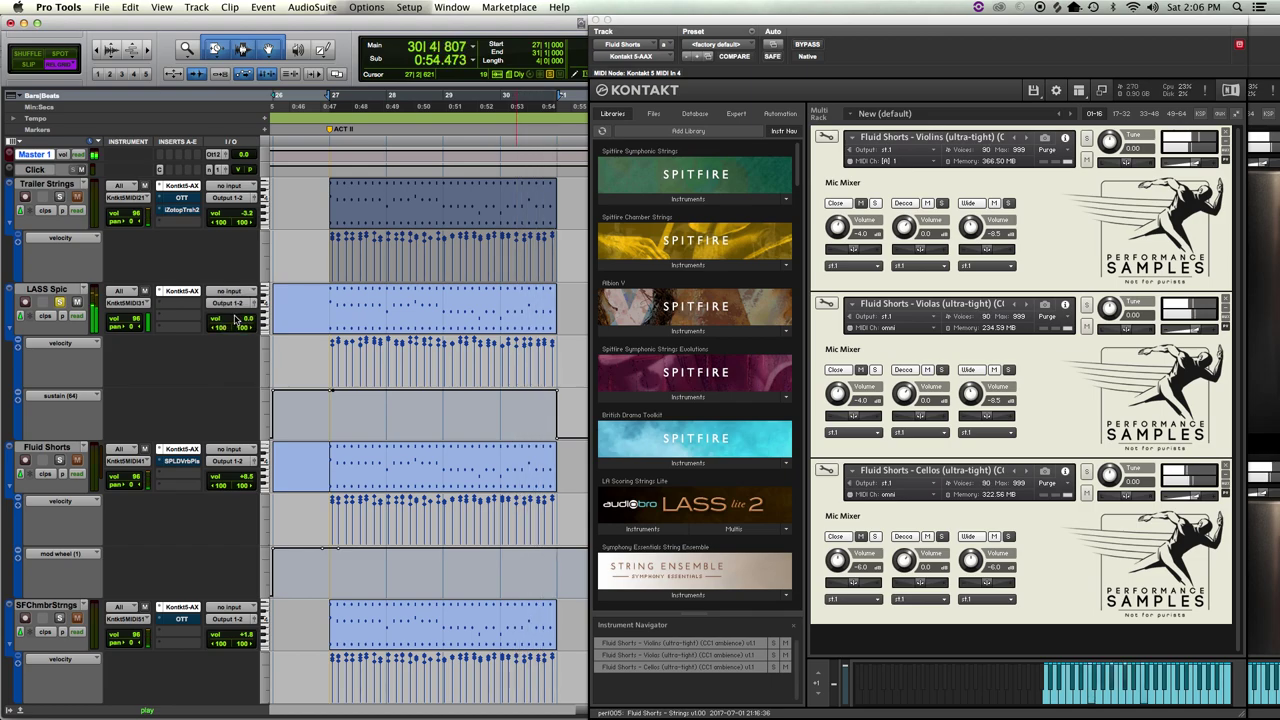
{"action": "key", "text": "space"}
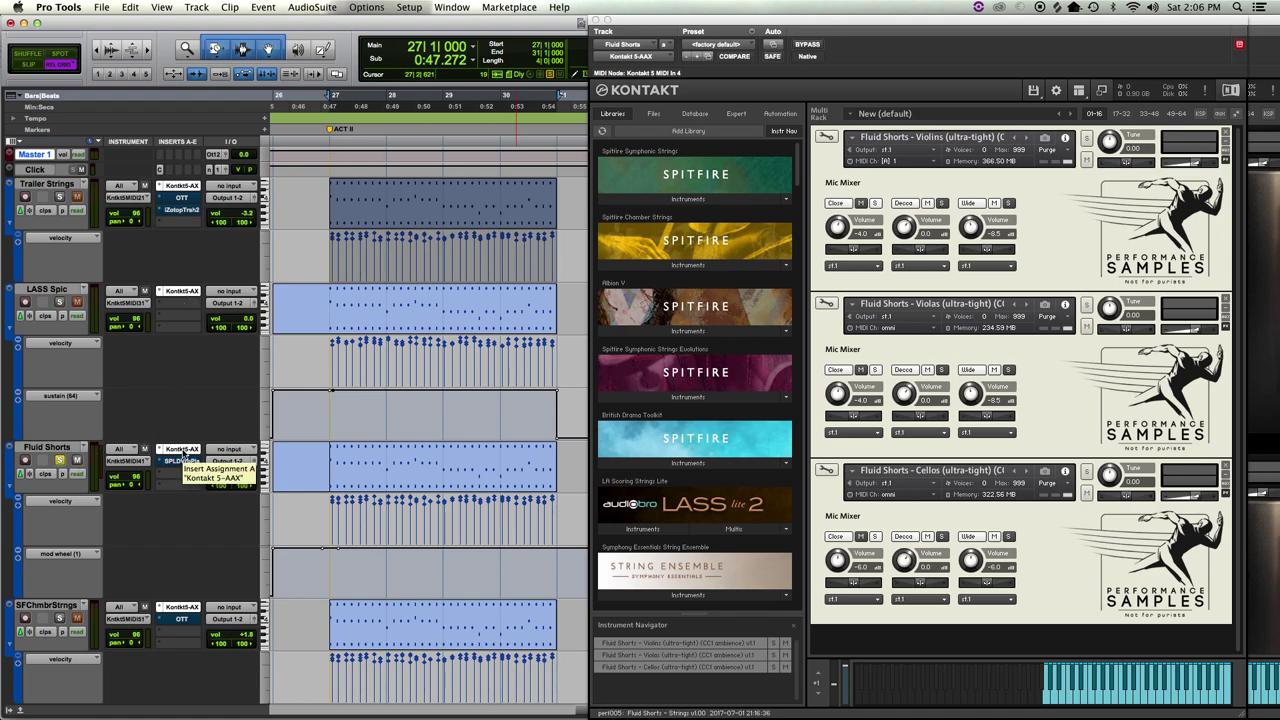
- Lower the Fluid Shorts volume to +4.8 dB during playback
{"action": "key", "text": "space"}
{"action": "left_click", "coordinate": [241, 480]}
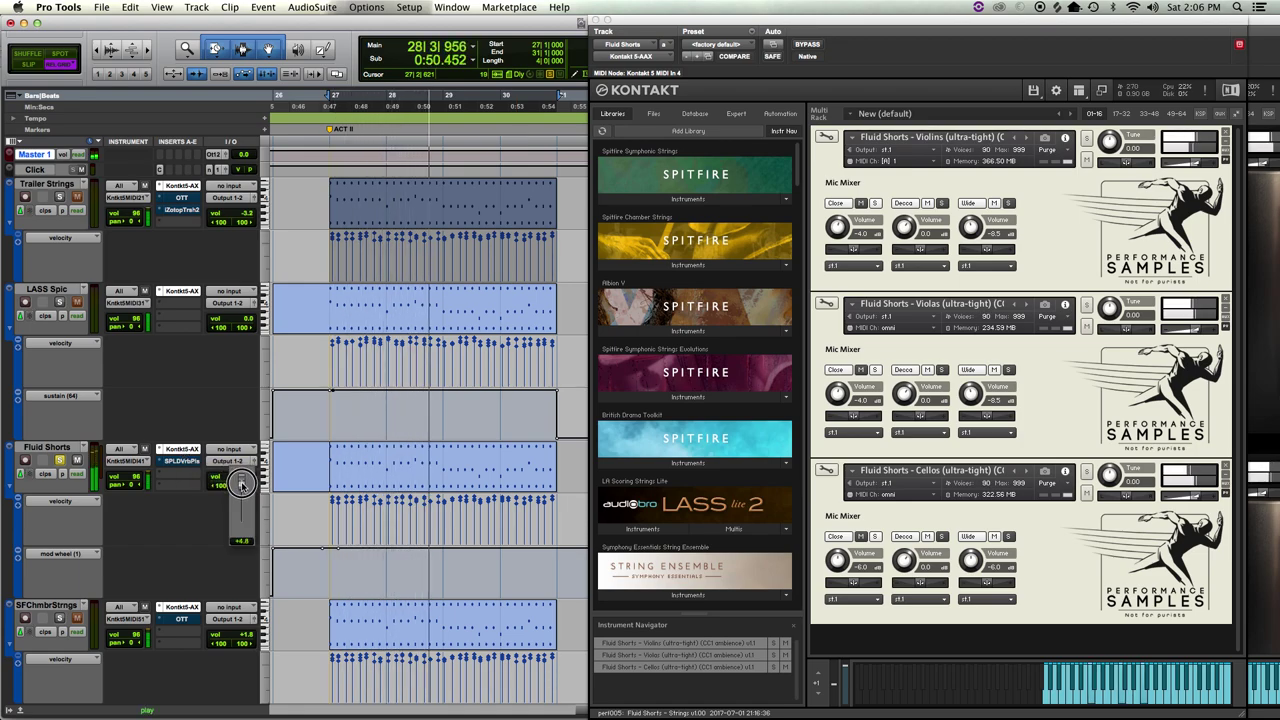
{"action": "left_click_drag", "start_coordinate": [241, 484], "coordinate": [241, 484]}
{"action": "key", "text": "space"}
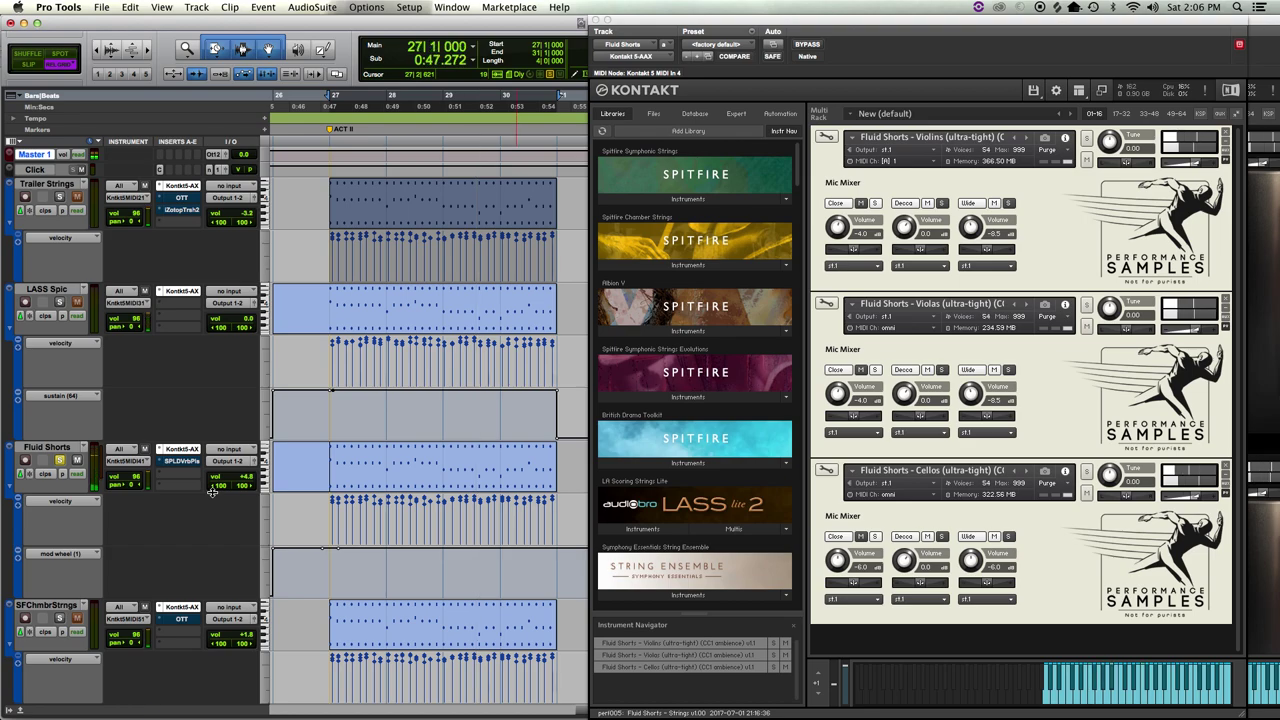
- Solo SFChmbrStrngs with its Kontakt shown, and unmute the Celli at -6.6
{"action": "left_click", "coordinate": [176, 607]}
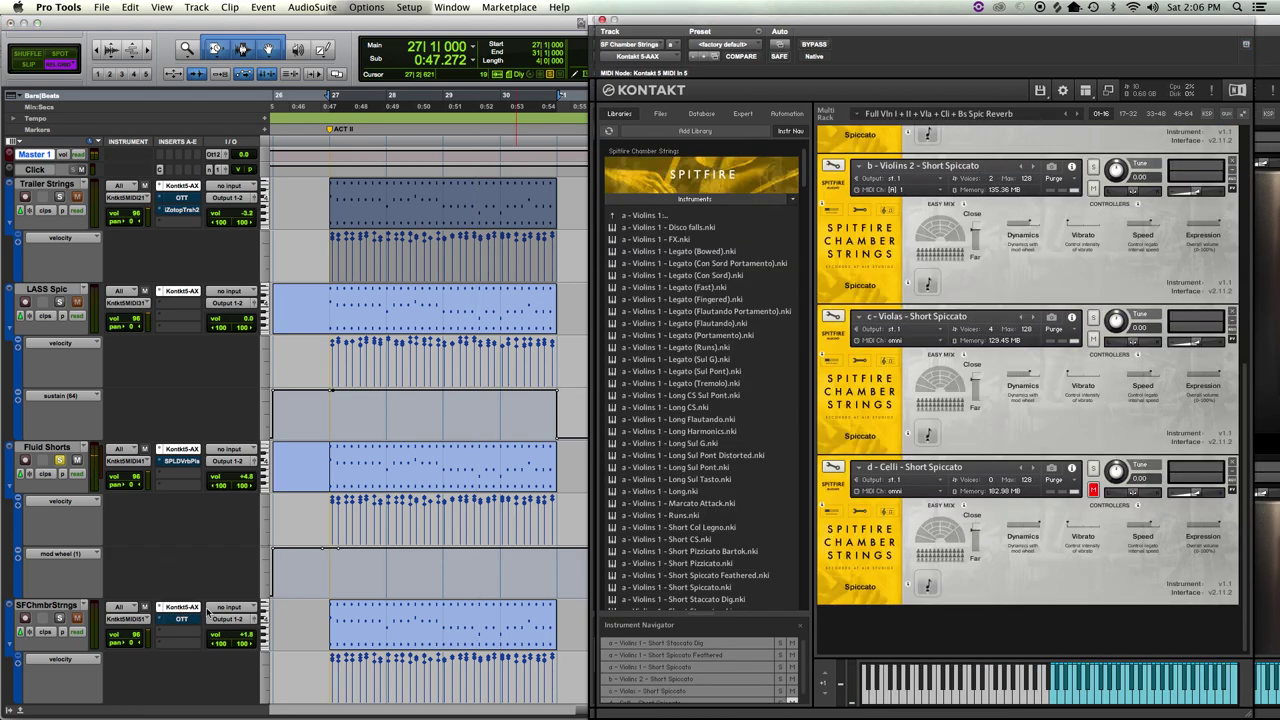
{"action": "left_click", "coordinate": [60, 620]}
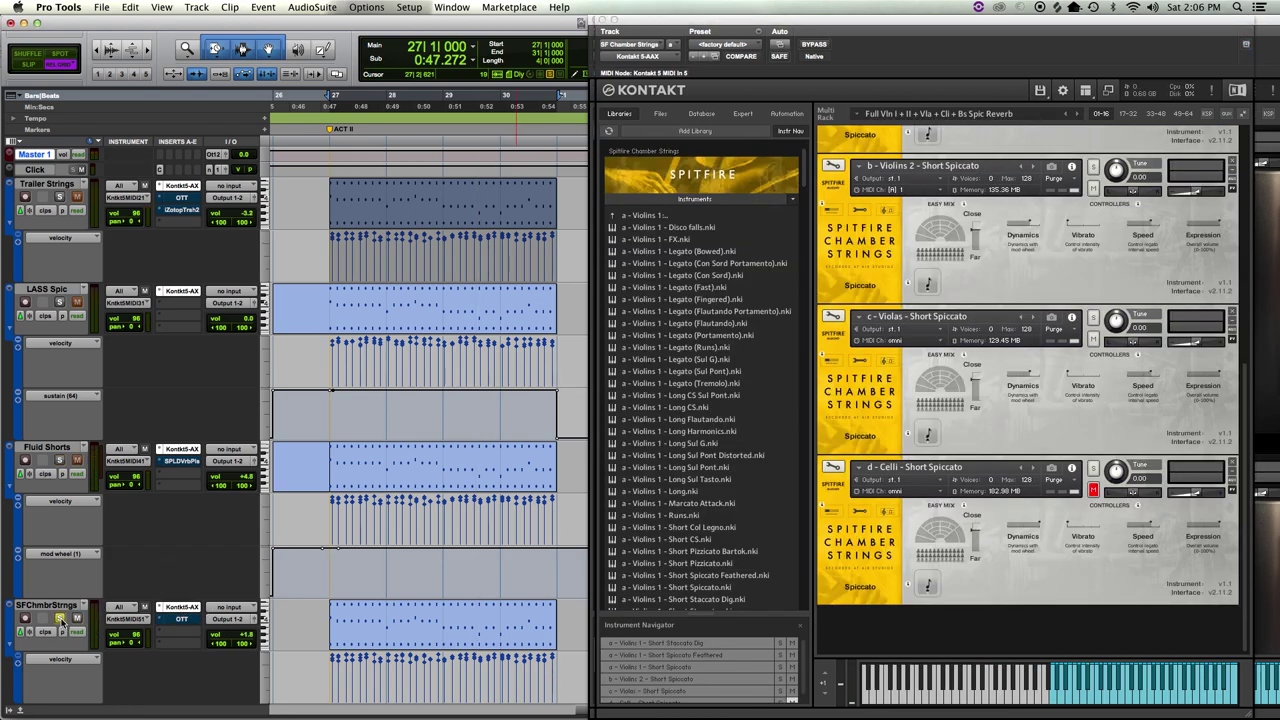
{"action": "left_click", "coordinate": [60, 620]}
{"action": "key", "text": "space"}
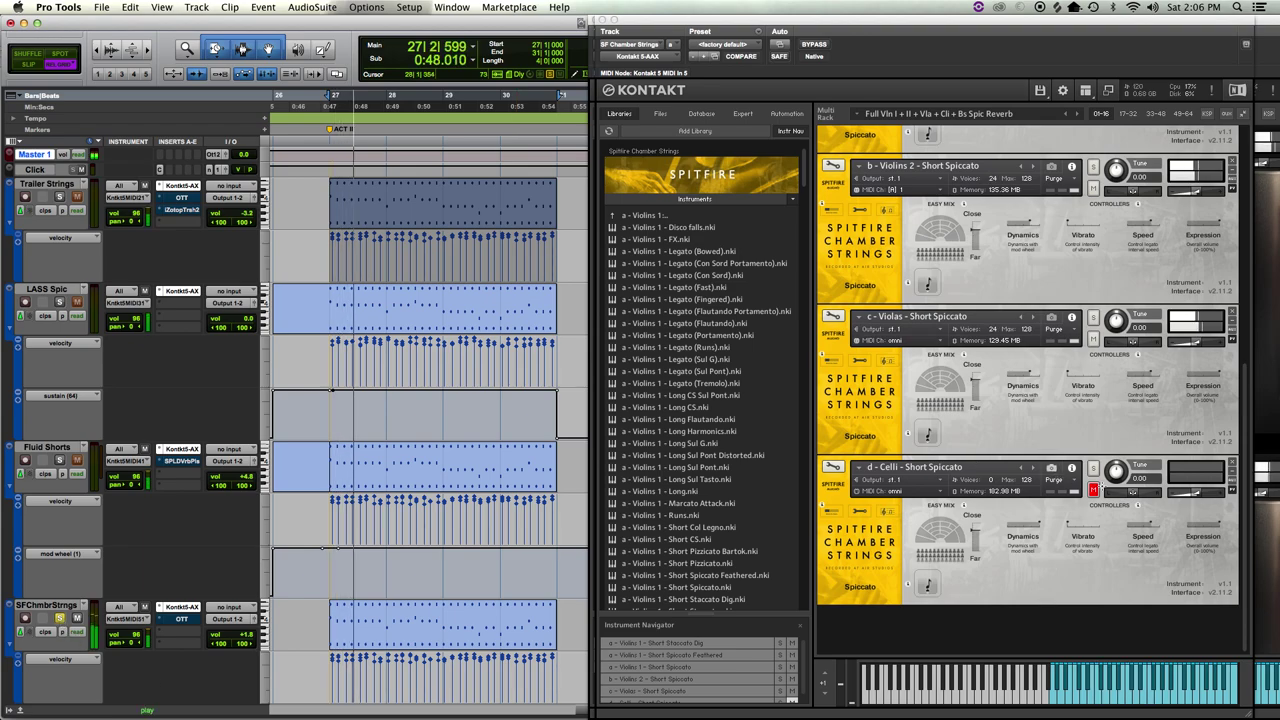
{"action": "left_click", "coordinate": [1094, 491]}
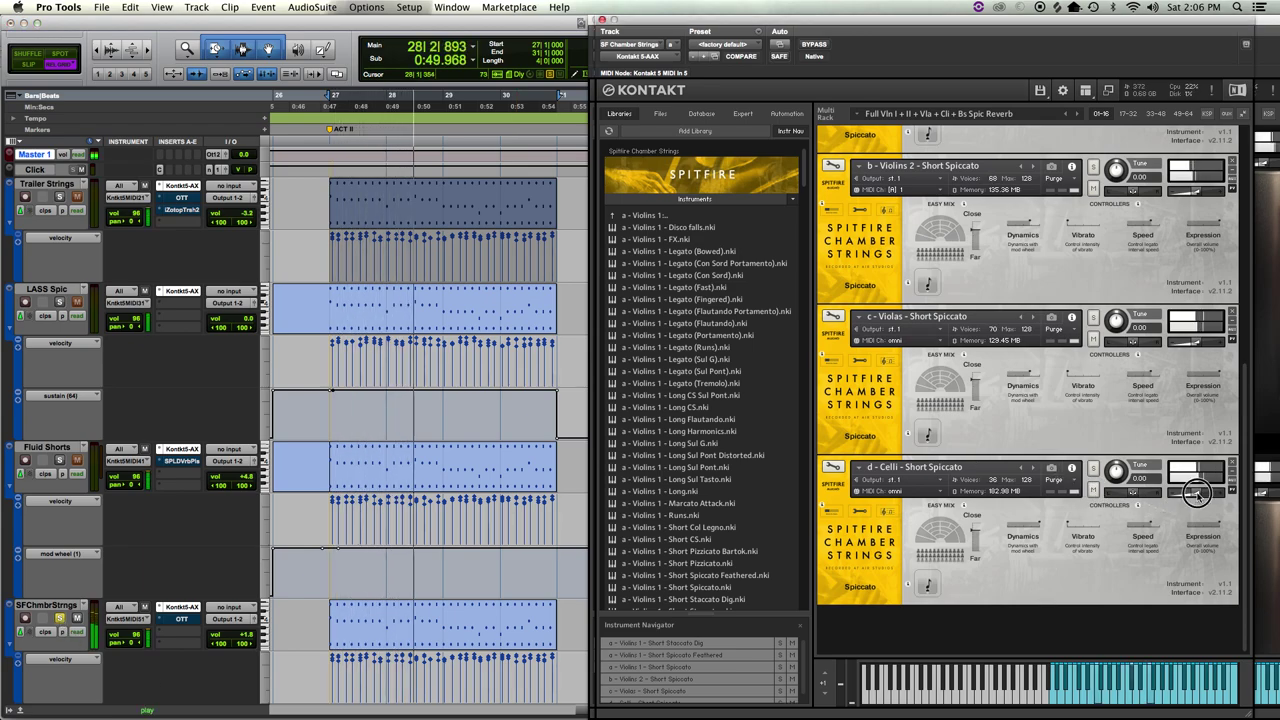
{"action": "left_click_drag", "start_coordinate": [1192, 492], "coordinate": [1197, 501]}
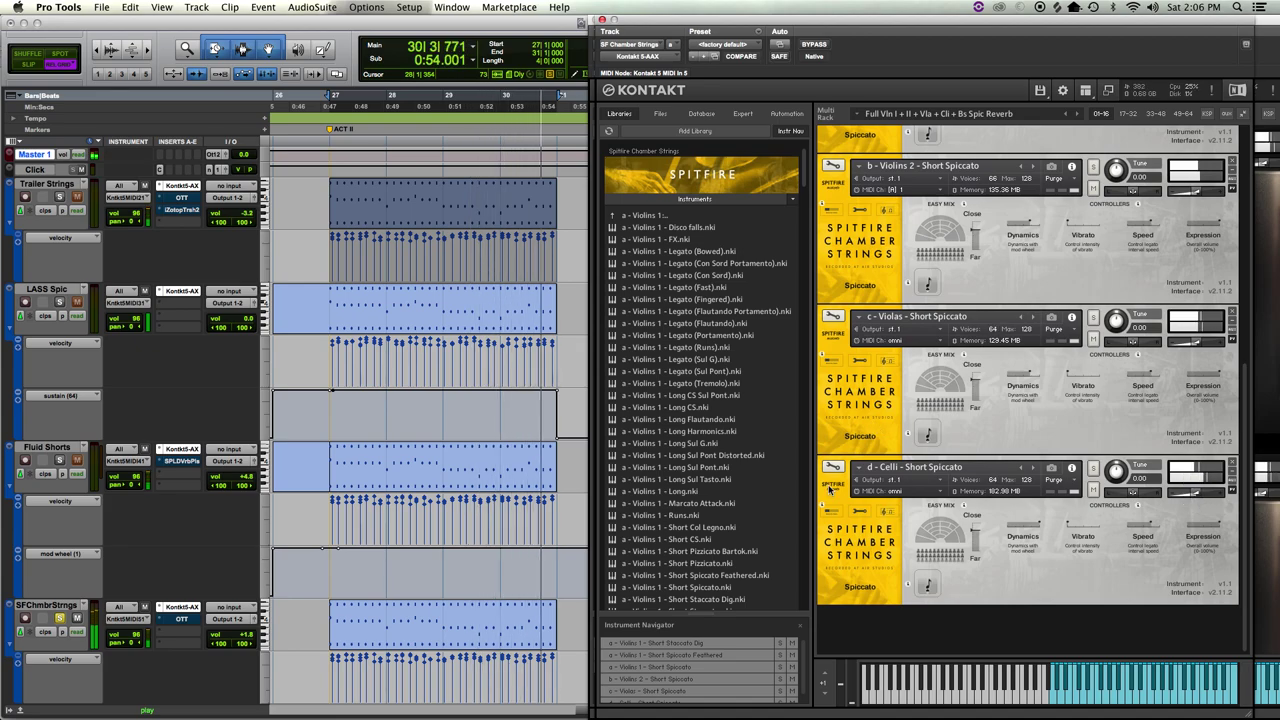
- Collapse both Violins 1 panels, expand Celli and Violas, shifting the Celli mic blend toward close
{"action": "scroll", "coordinate": [1030, 415], "scroll_direction": "up", "scroll_amount": 2}
{"action": "scroll", "coordinate": [838, 355], "scroll_direction": "up", "scroll_amount": 2}
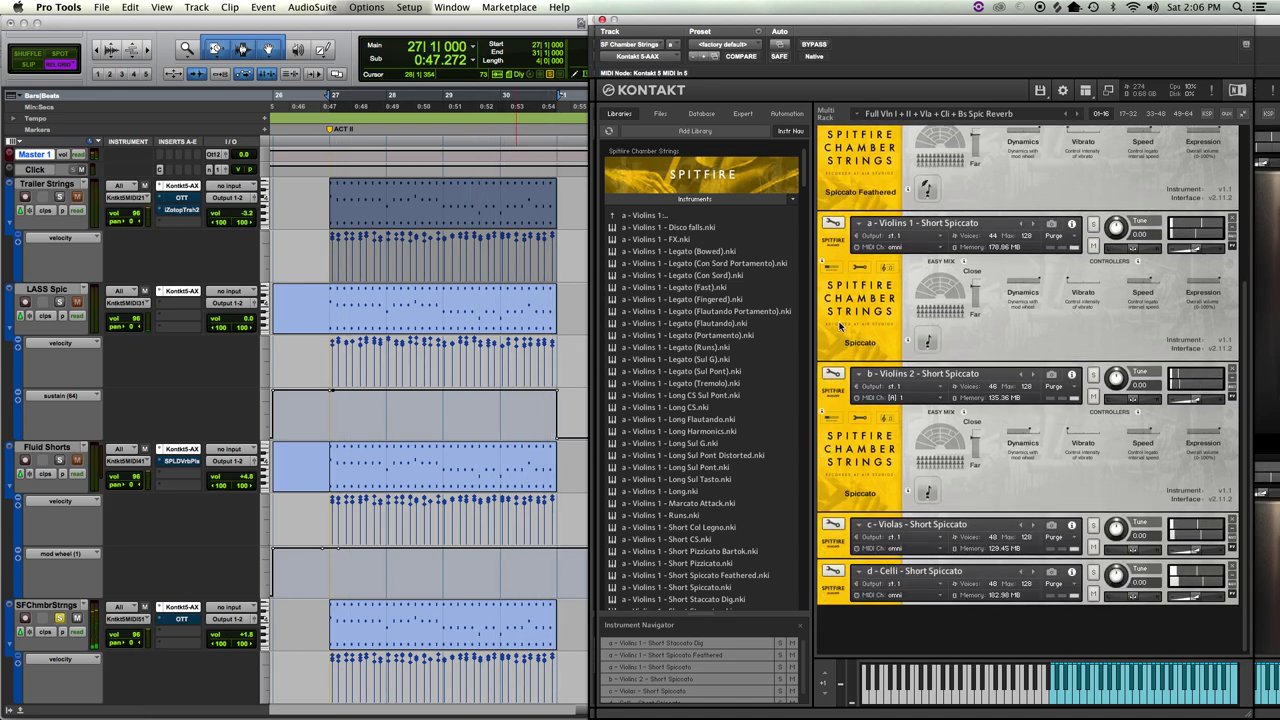
{"action": "scroll", "coordinate": [838, 398], "scroll_direction": "up", "scroll_amount": 2}
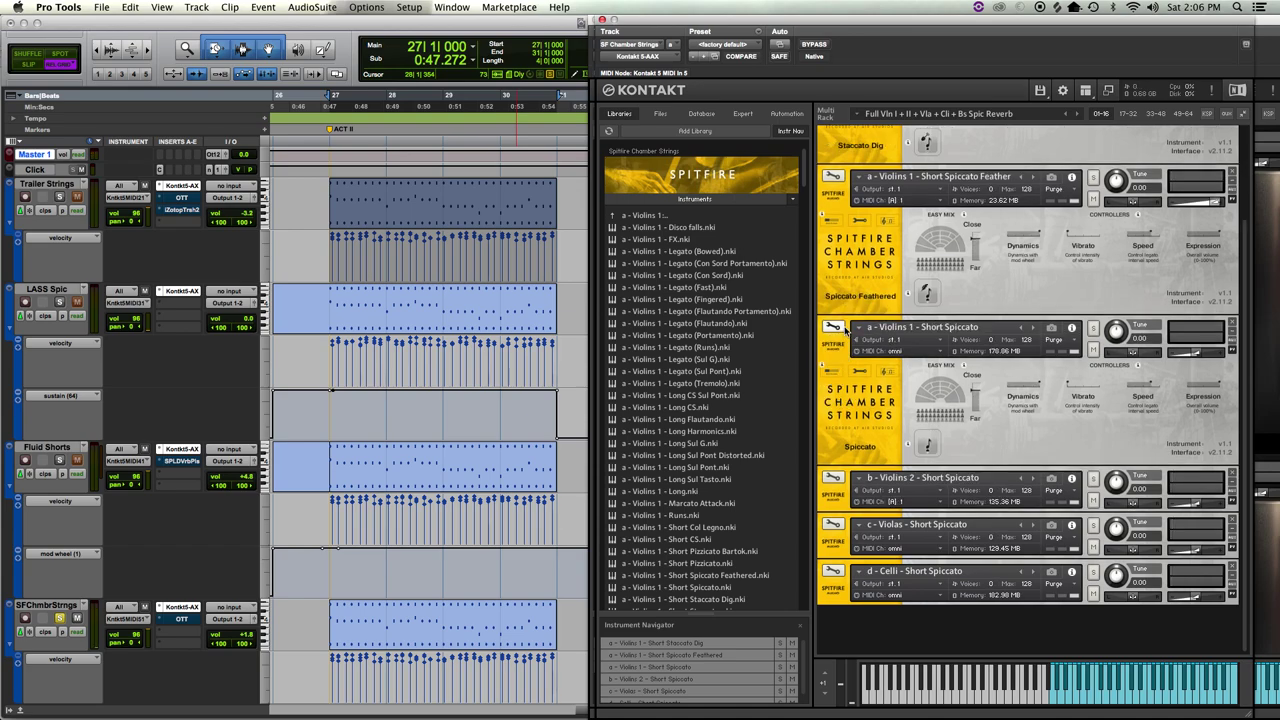
{"action": "left_click", "coordinate": [838, 155]}
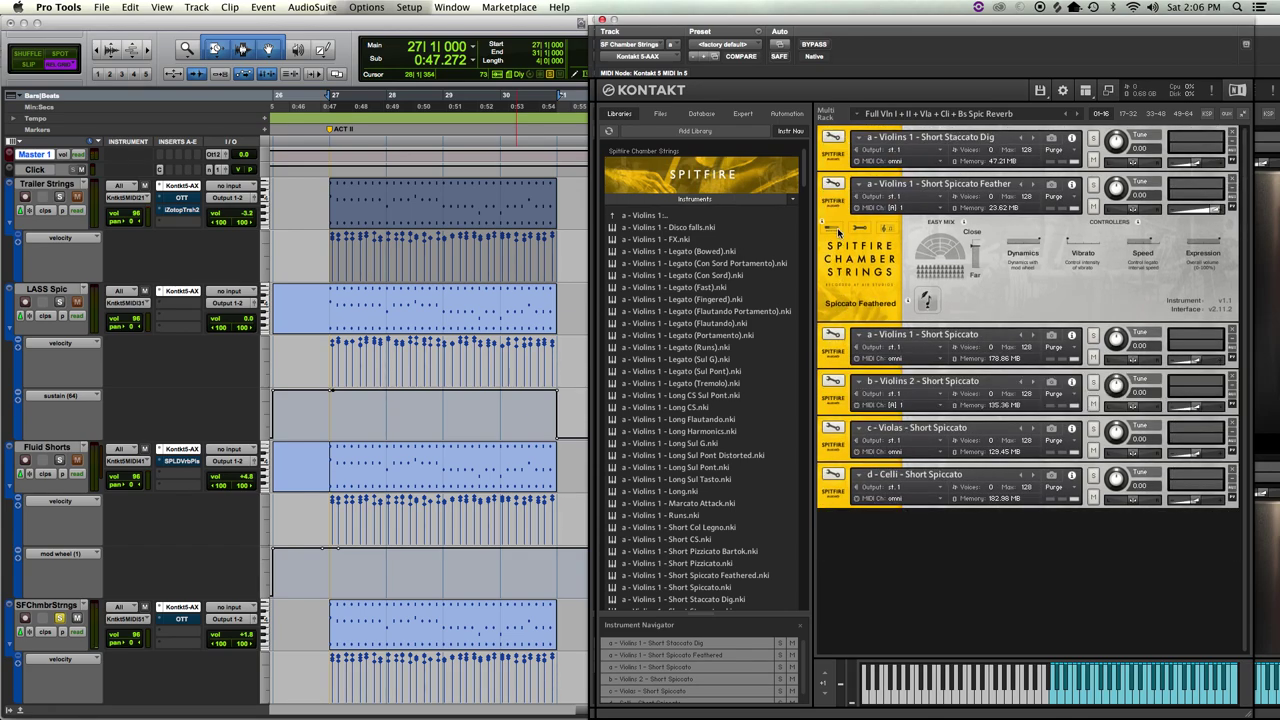
{"action": "left_click", "coordinate": [838, 203]}
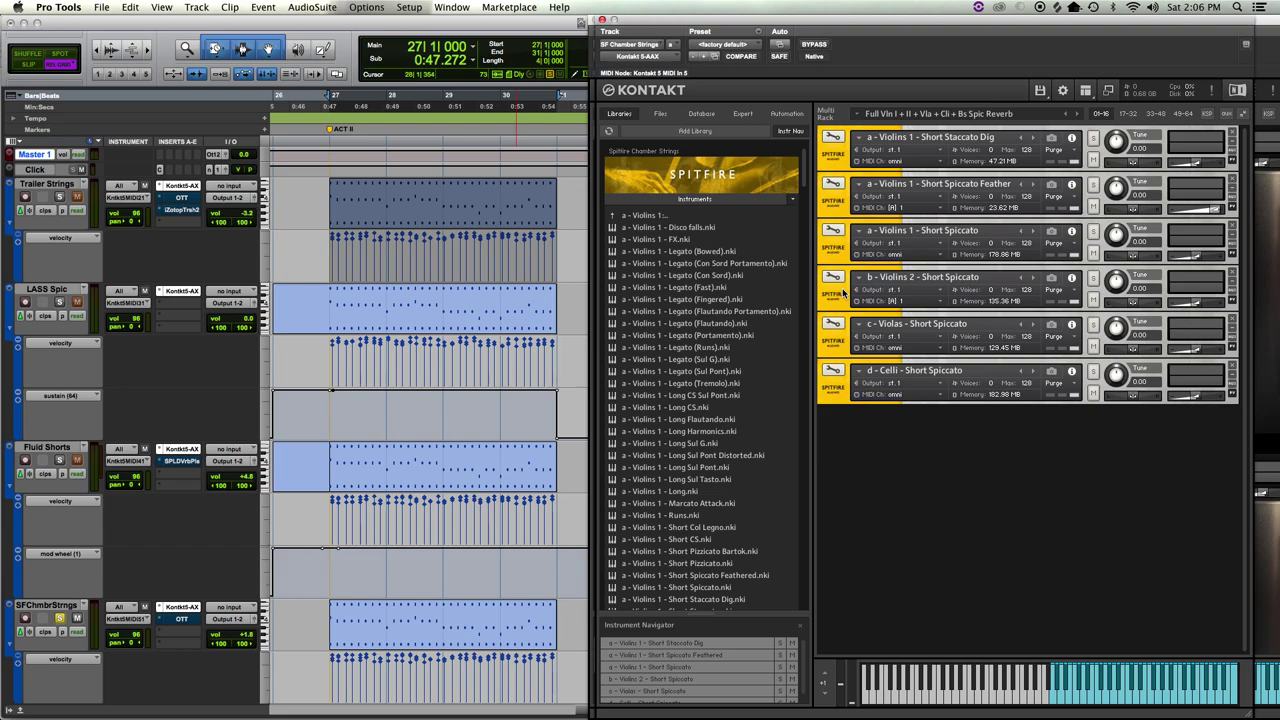
{"action": "left_click", "coordinate": [838, 390]}
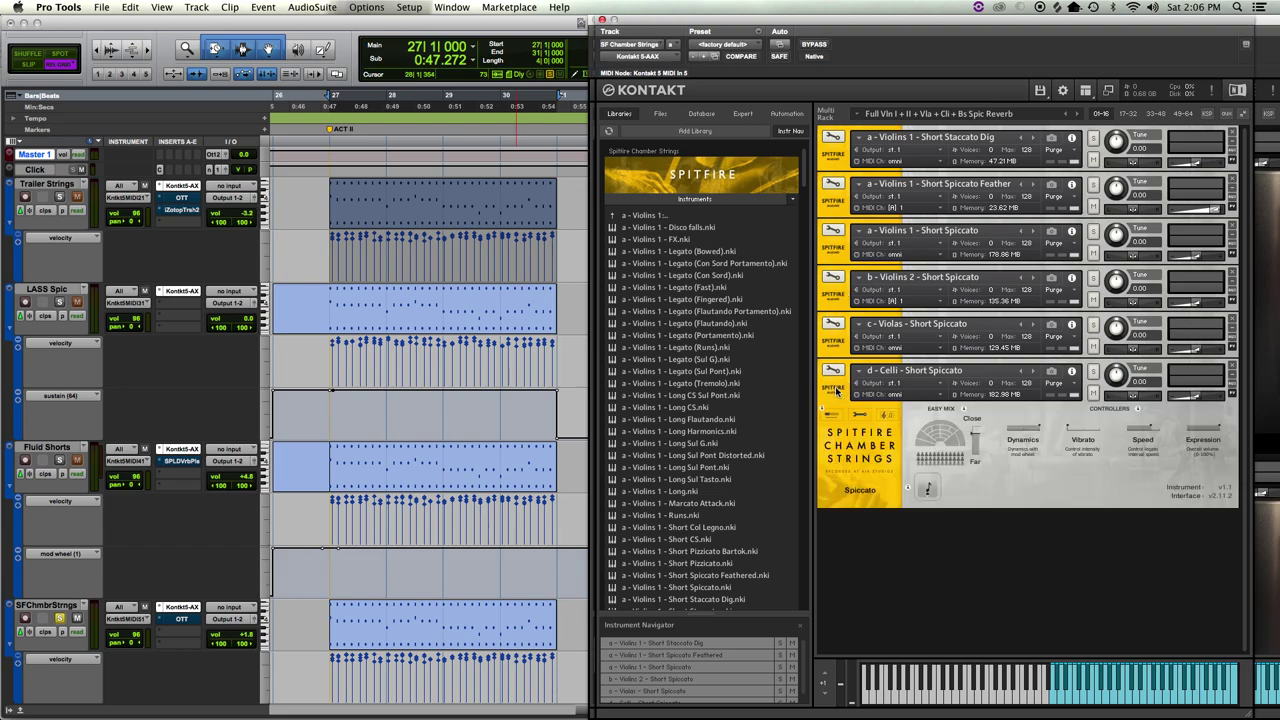
{"action": "key", "text": "space"}
{"action": "left_click_drag", "start_coordinate": [977, 437], "coordinate": [975, 386]}
{"action": "left_click", "coordinate": [838, 343]}
{"action": "key", "text": "space"}
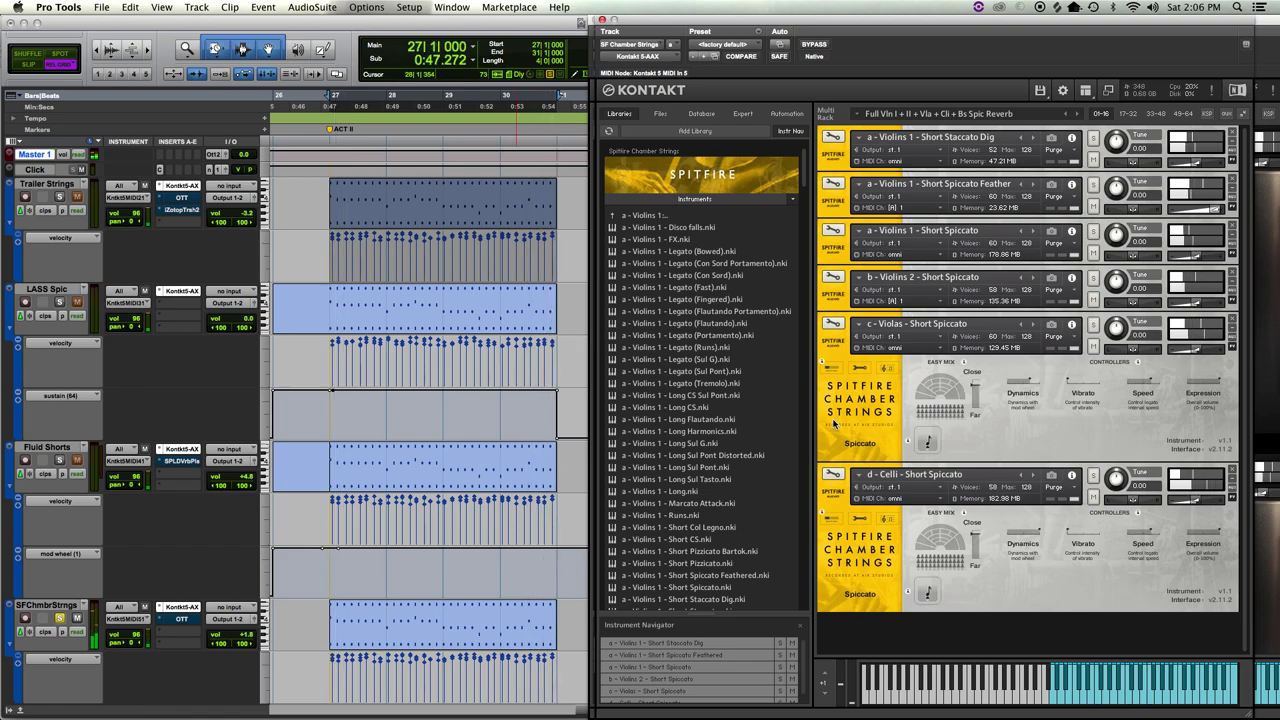
- Solo Fluid Shorts instead and restart playback from bar 27
{"action": "left_click", "coordinate": [59, 460]}
{"action": "left_click", "coordinate": [59, 618]}
{"action": "key", "text": "space"}
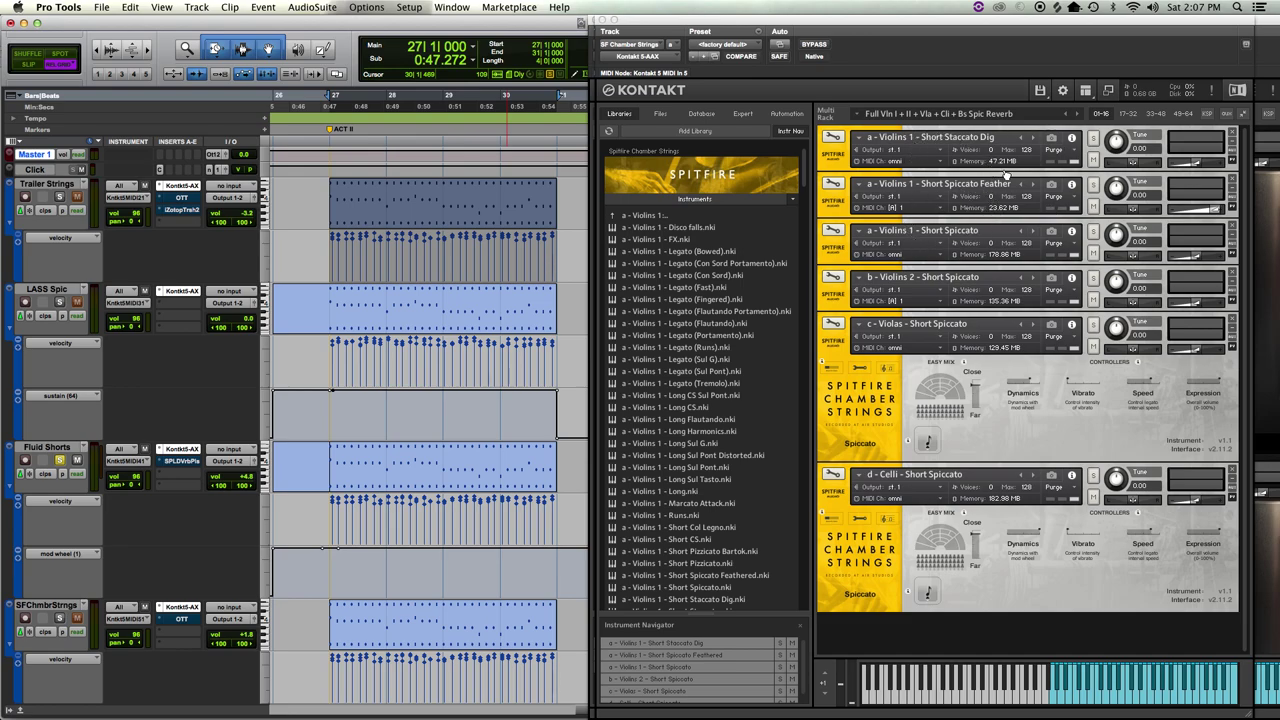
- Solo the Violins 1 Short Spiccato Feather patch, play it alone and turn its volume down
{"action": "left_click", "coordinate": [1094, 185]}
{"action": "key", "text": "space"}
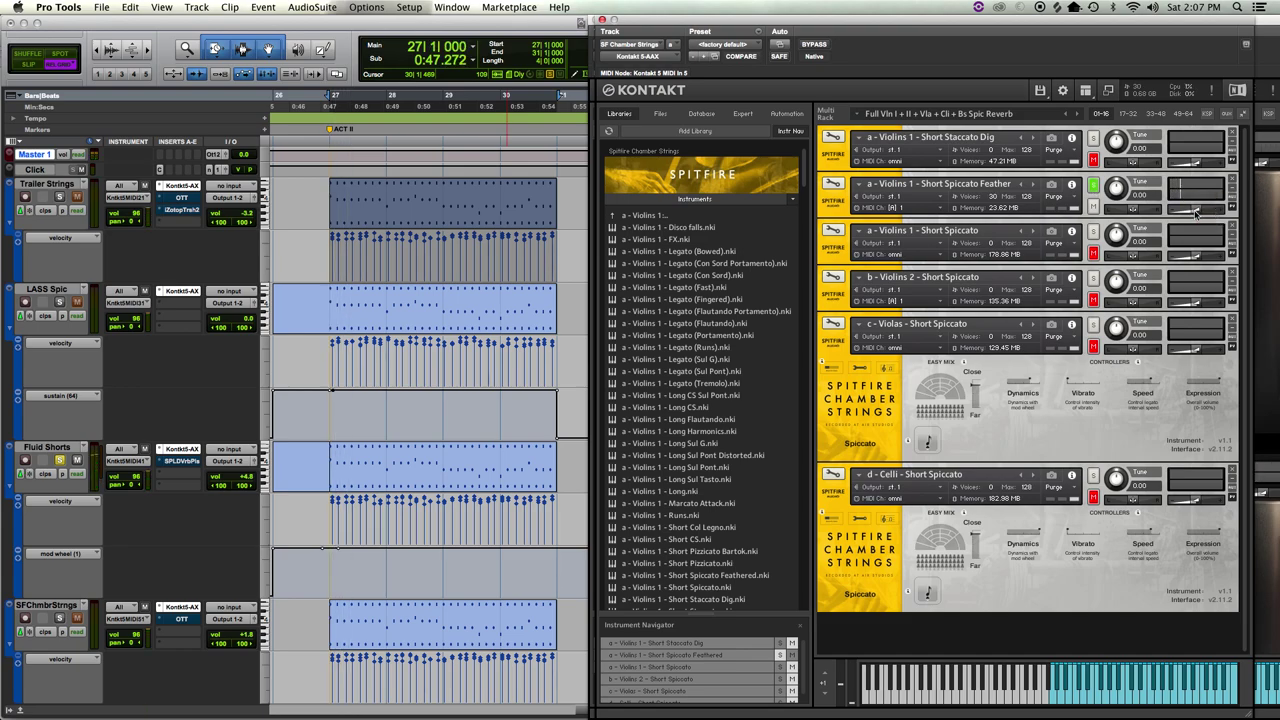
{"action": "left_click_drag", "start_coordinate": [1196, 212], "coordinate": [1168, 215]}
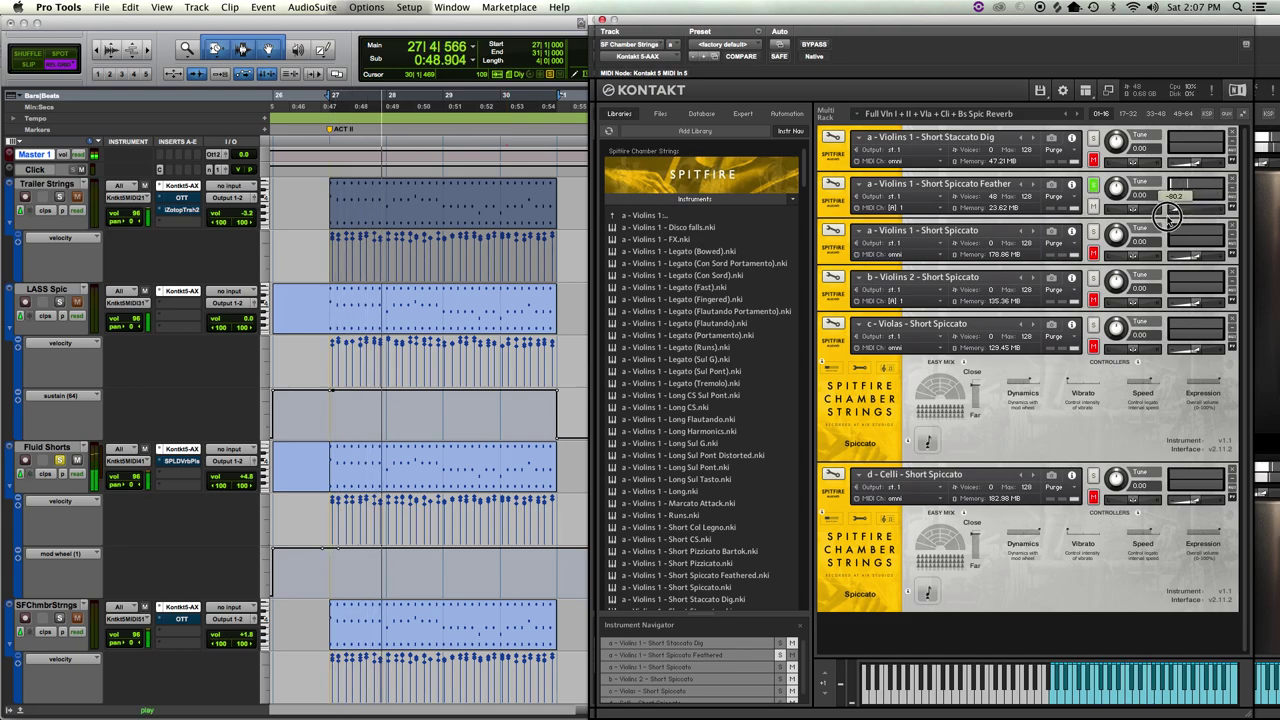
- Nudge the Feather patch level to about 8.1, expand its panel and shift the Close/Far mix toward Far
{"action": "left_click", "coordinate": [58, 619]}
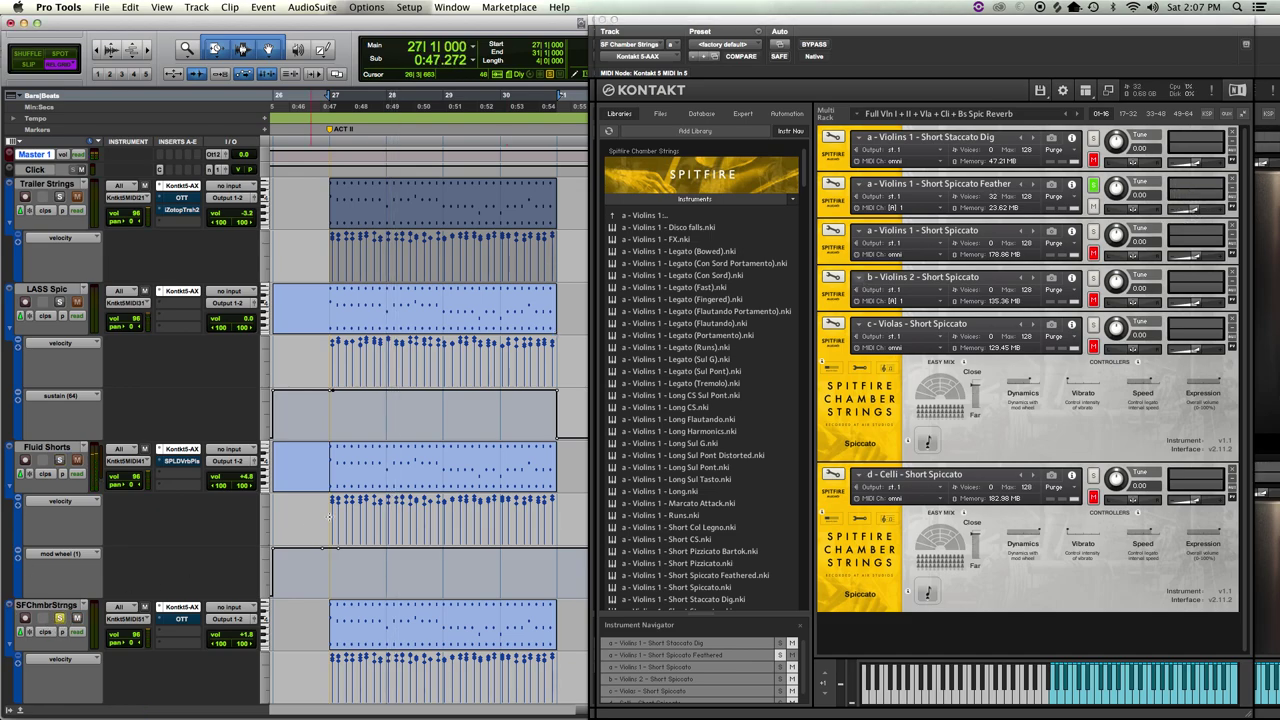
{"action": "left_click", "coordinate": [1210, 213]}
{"action": "left_click_drag", "start_coordinate": [1210, 213], "coordinate": [1208, 213]}
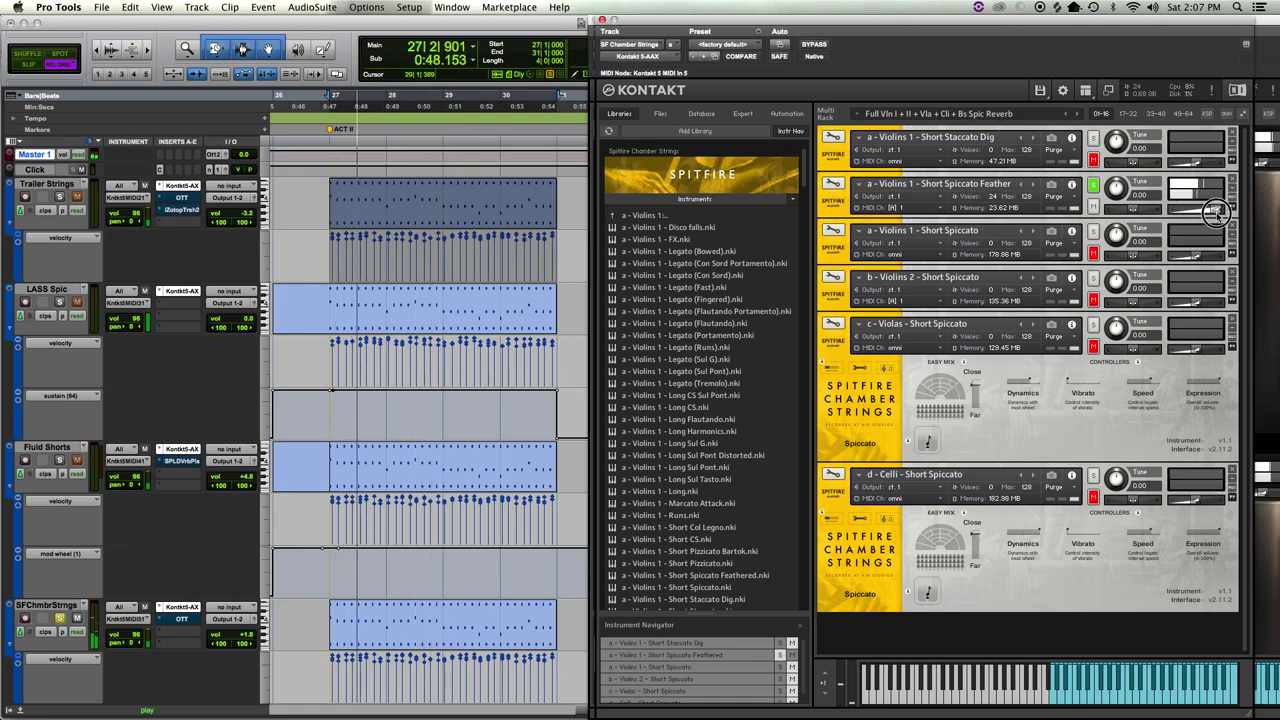
{"action": "left_click", "coordinate": [893, 184]}
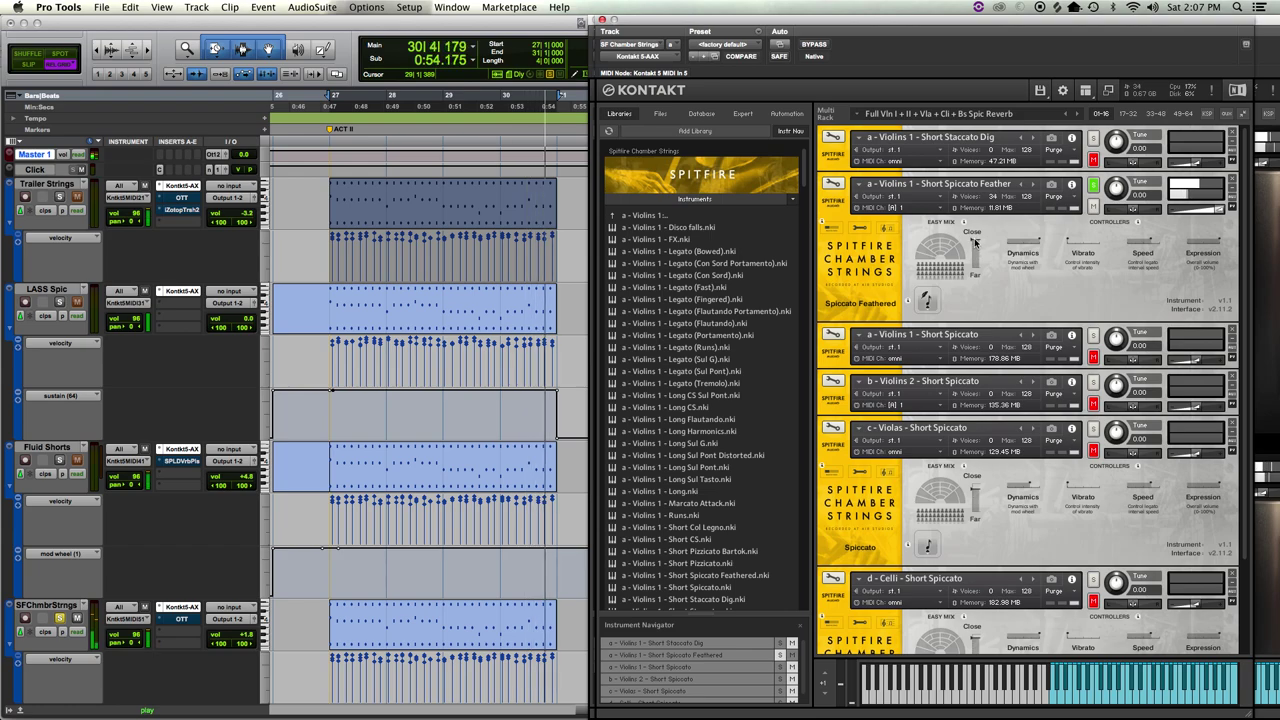
{"action": "left_click_drag", "start_coordinate": [975, 241], "coordinate": [980, 263]}
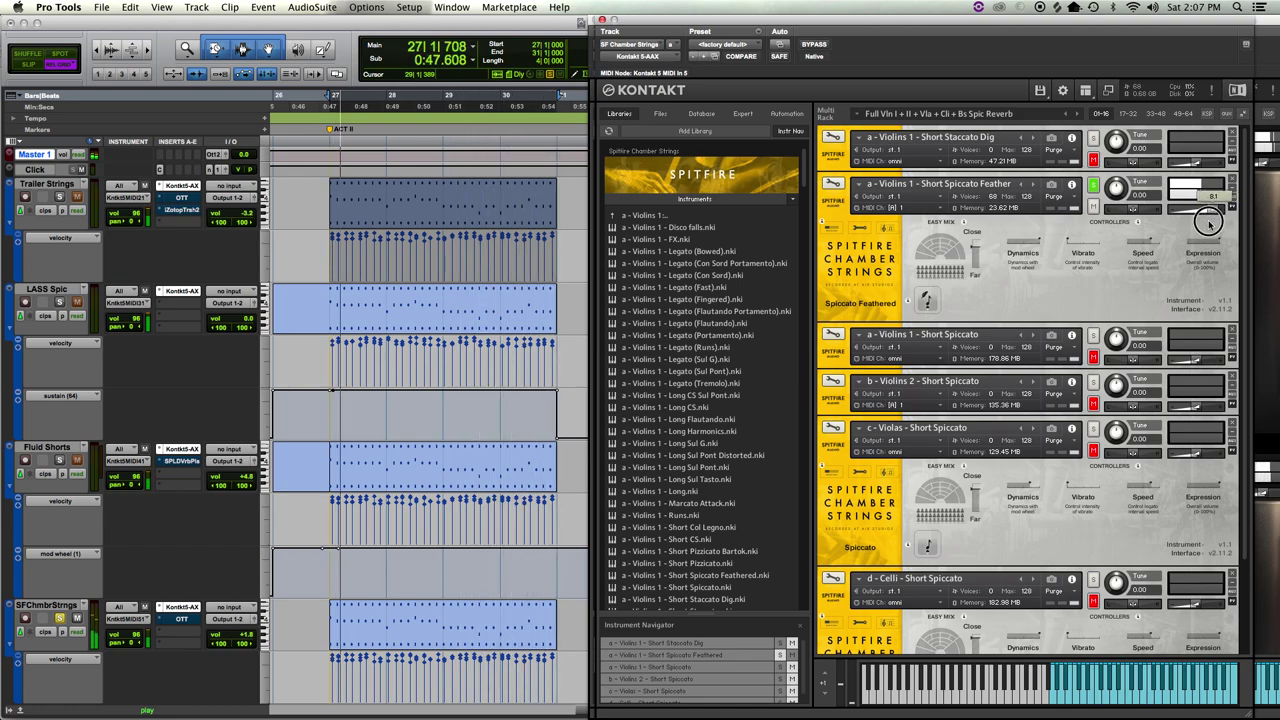
{"action": "key", "text": "space"}
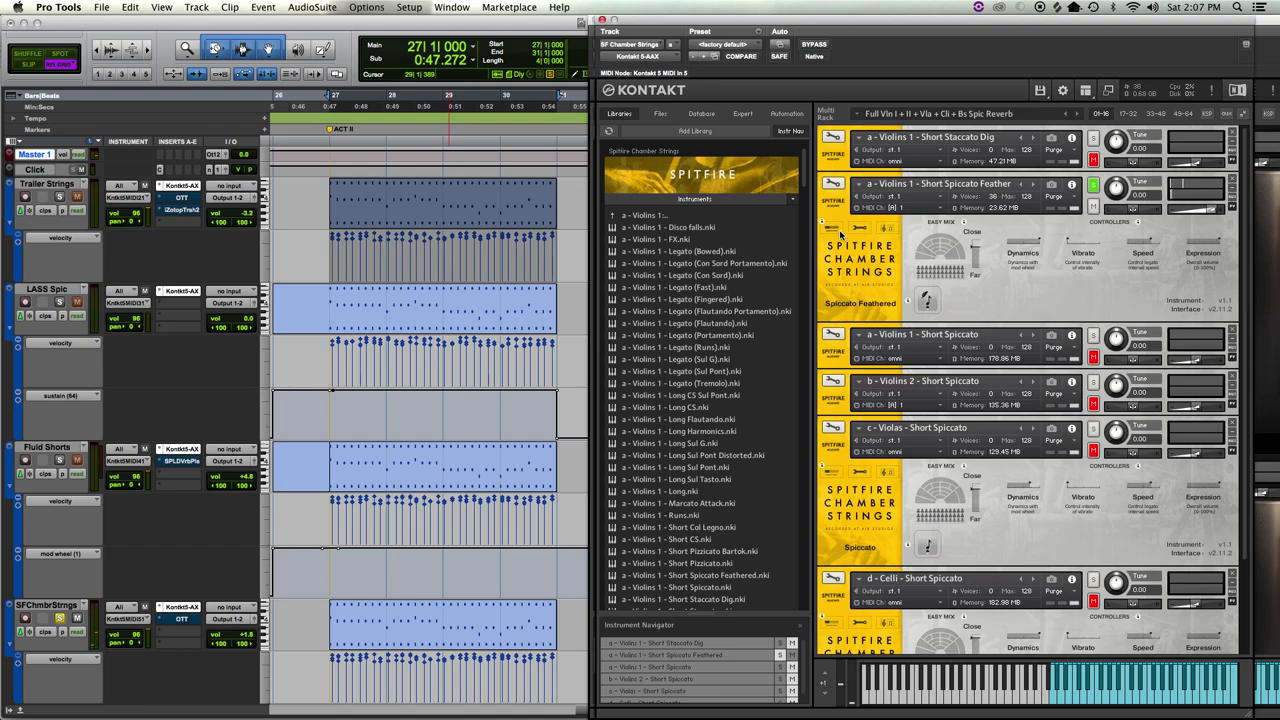
{"action": "left_click", "coordinate": [862, 230]}
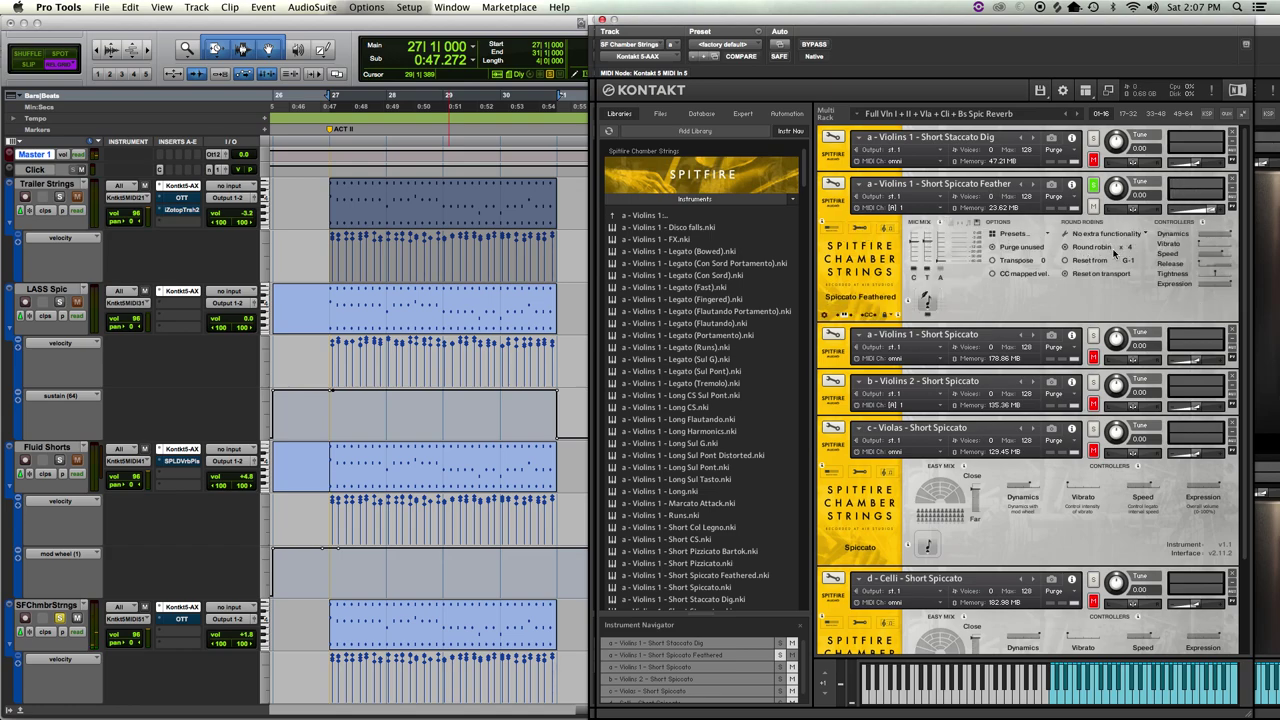
{"action": "key", "text": "space"}
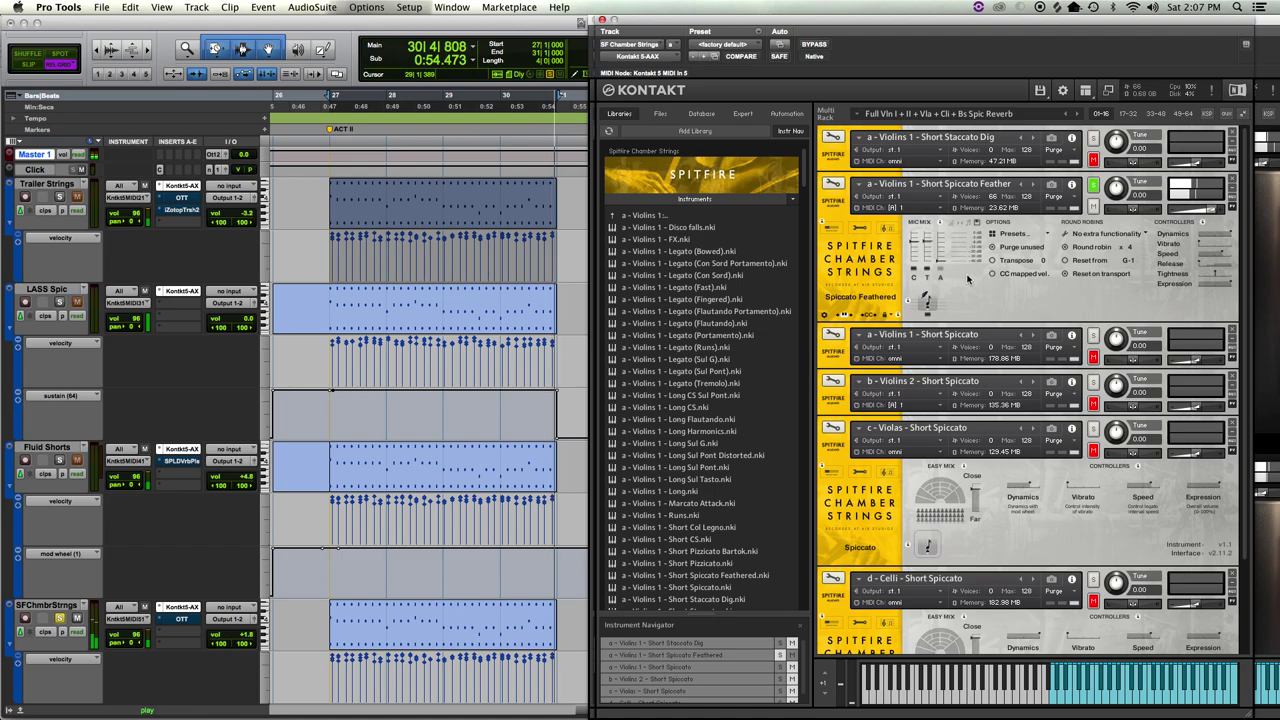
{"action": "key", "text": "space"}
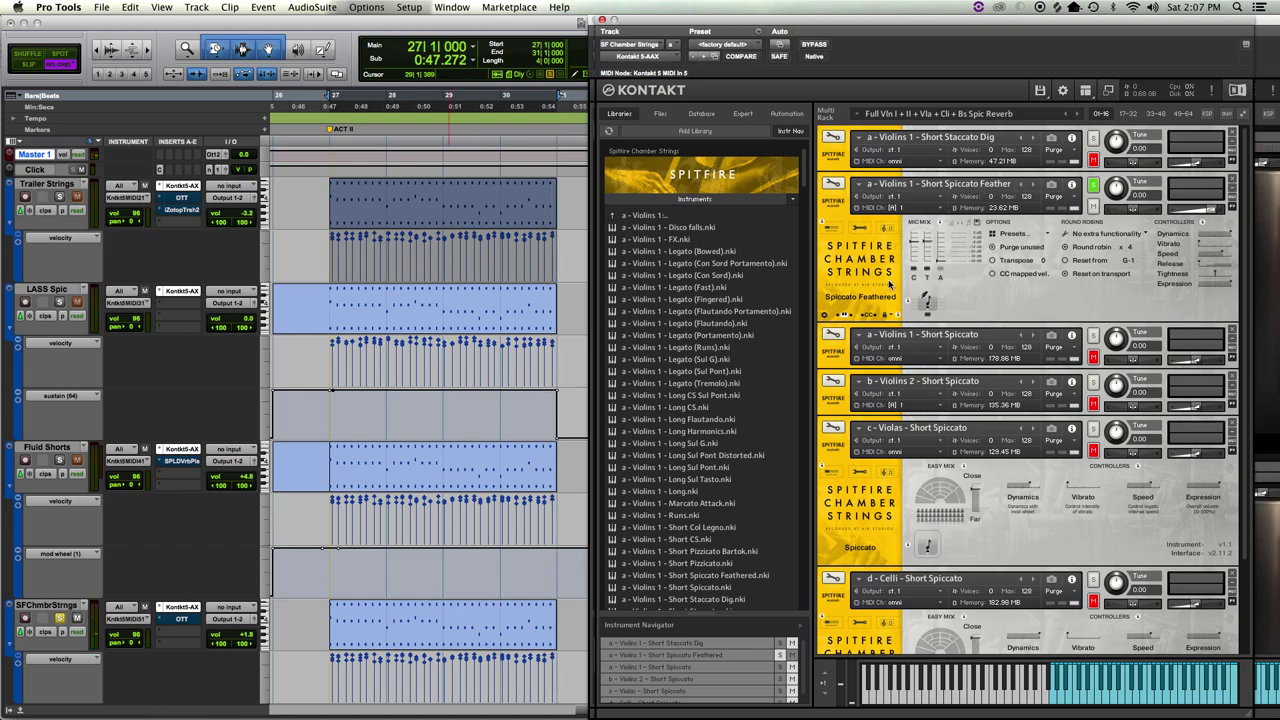
{"action": "left_click", "coordinate": [839, 233]}
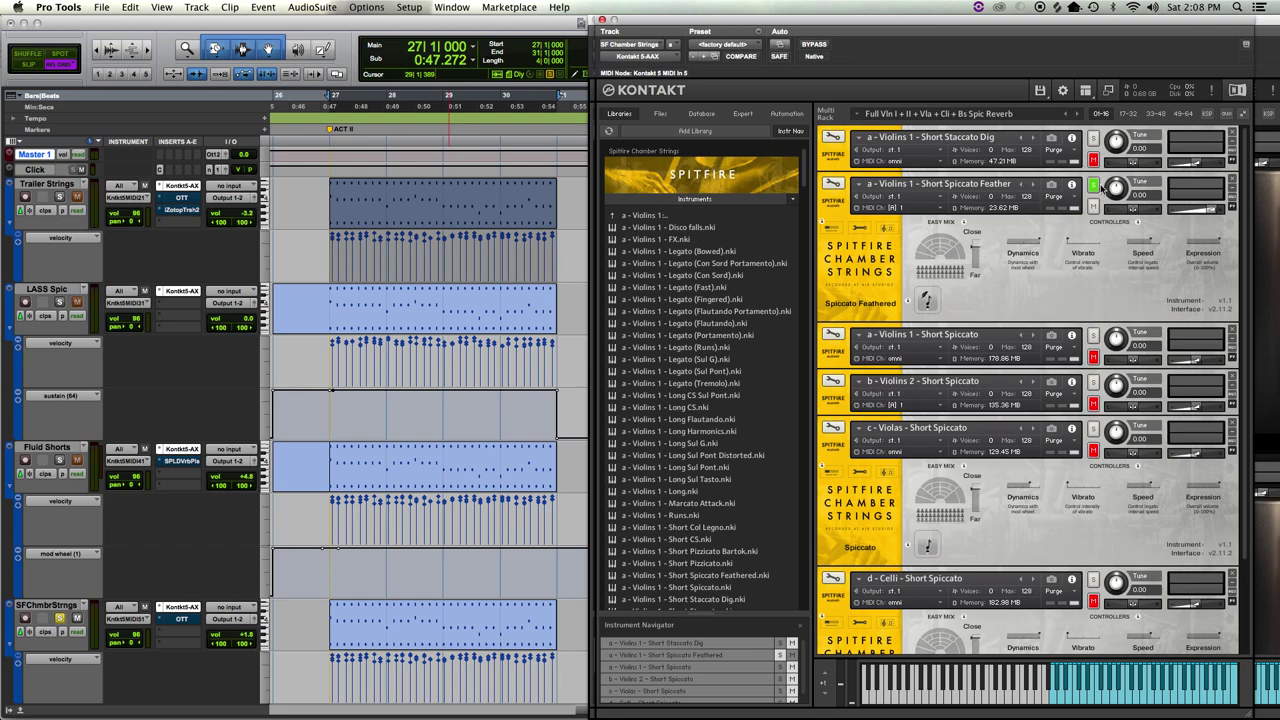
- Audition the Short Staccato Dig and Short Spiccato patches, leaving Violins 1 Short Staccato Dig soloed
{"action": "key", "text": "space"}
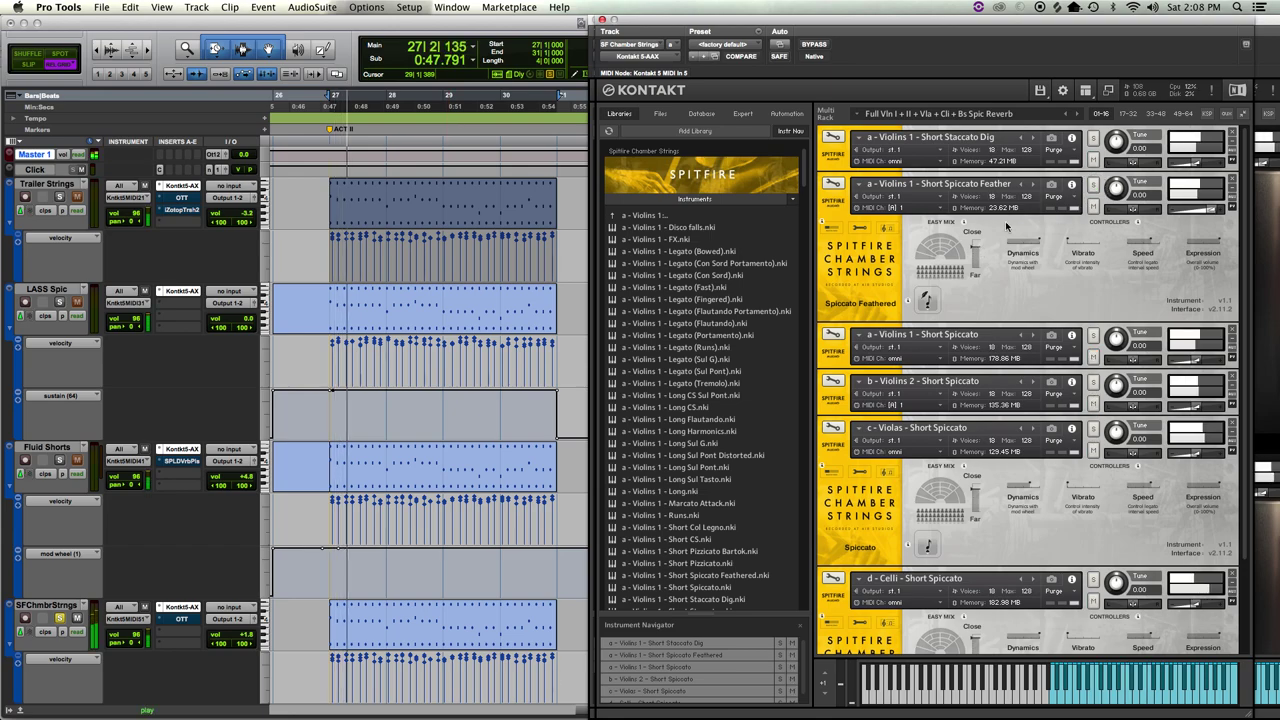
{"action": "left_click", "coordinate": [1094, 138]}
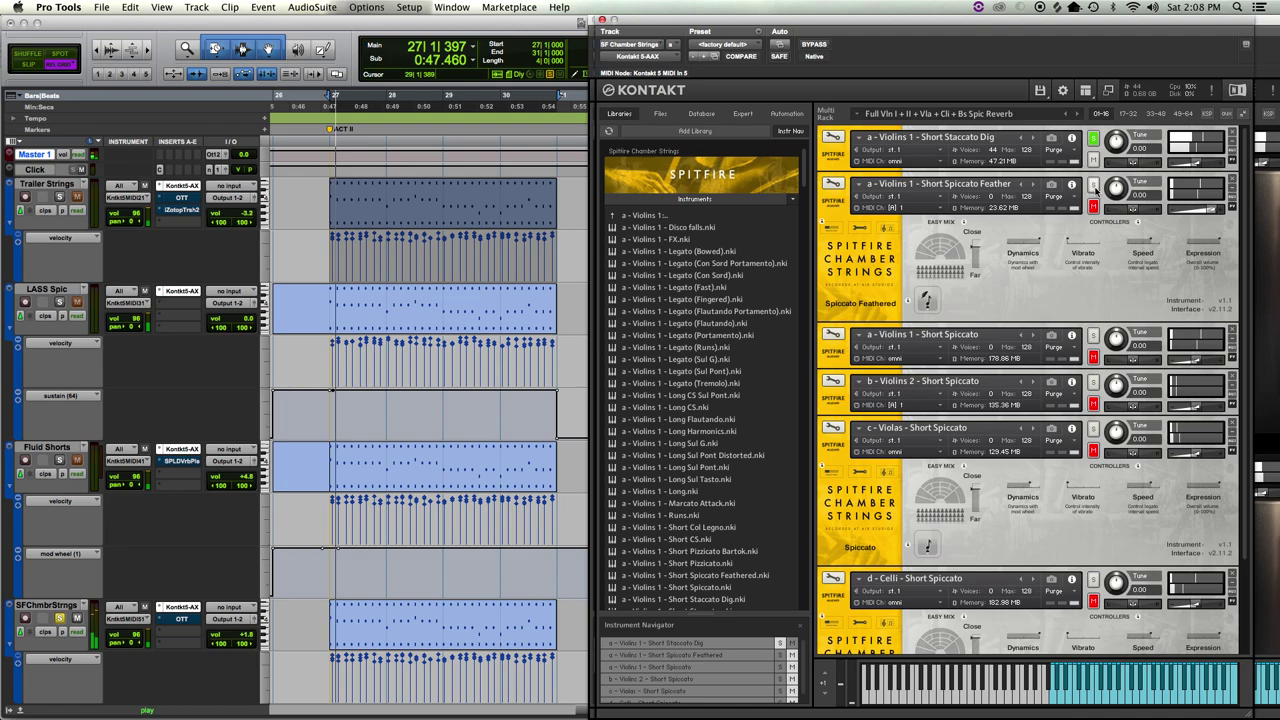
{"action": "left_click", "coordinate": [1094, 337]}
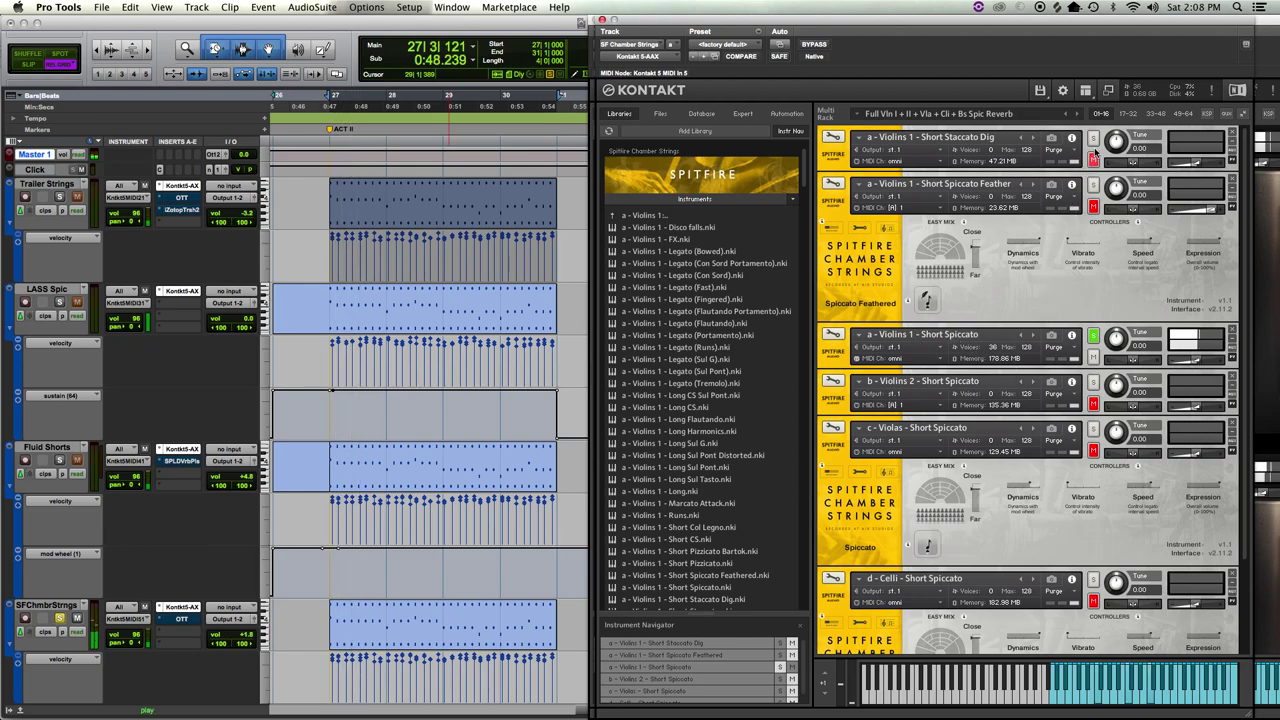
{"action": "left_click", "coordinate": [1094, 138]}
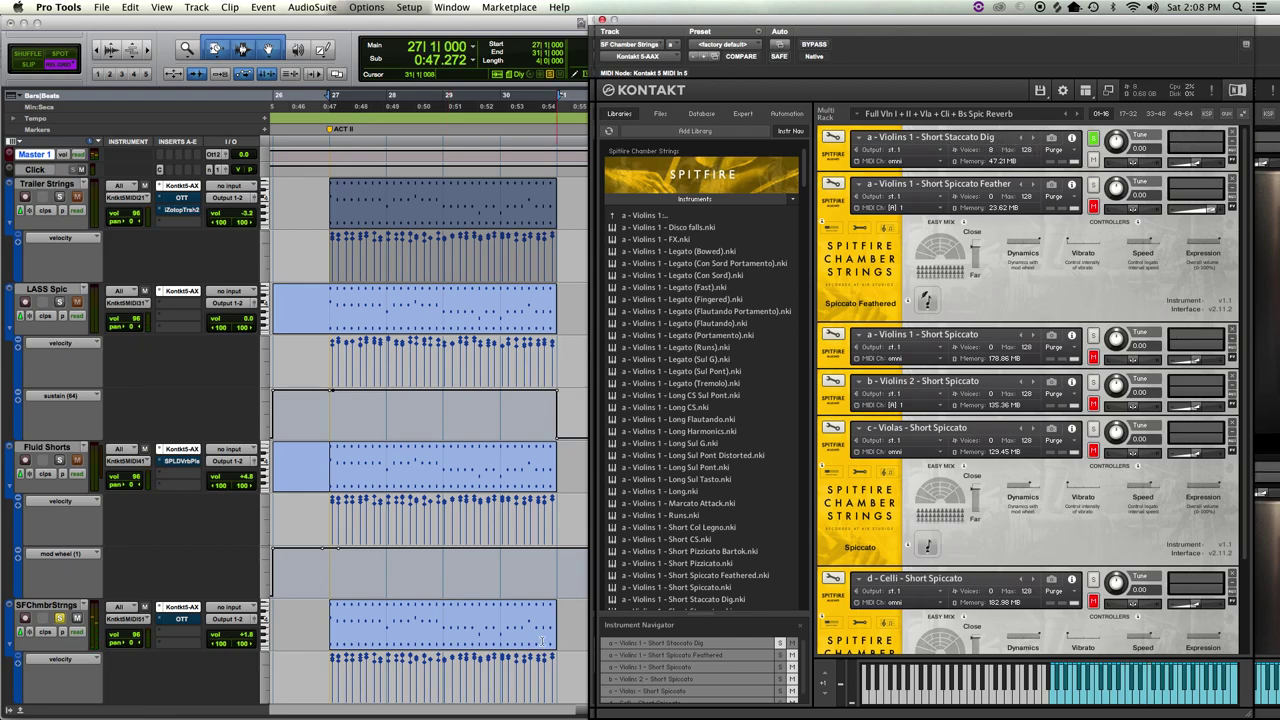
- Select the SFChmbrStrngs MIDI region and play the pattern through several times
{"action": "left_click", "coordinate": [475, 642]}
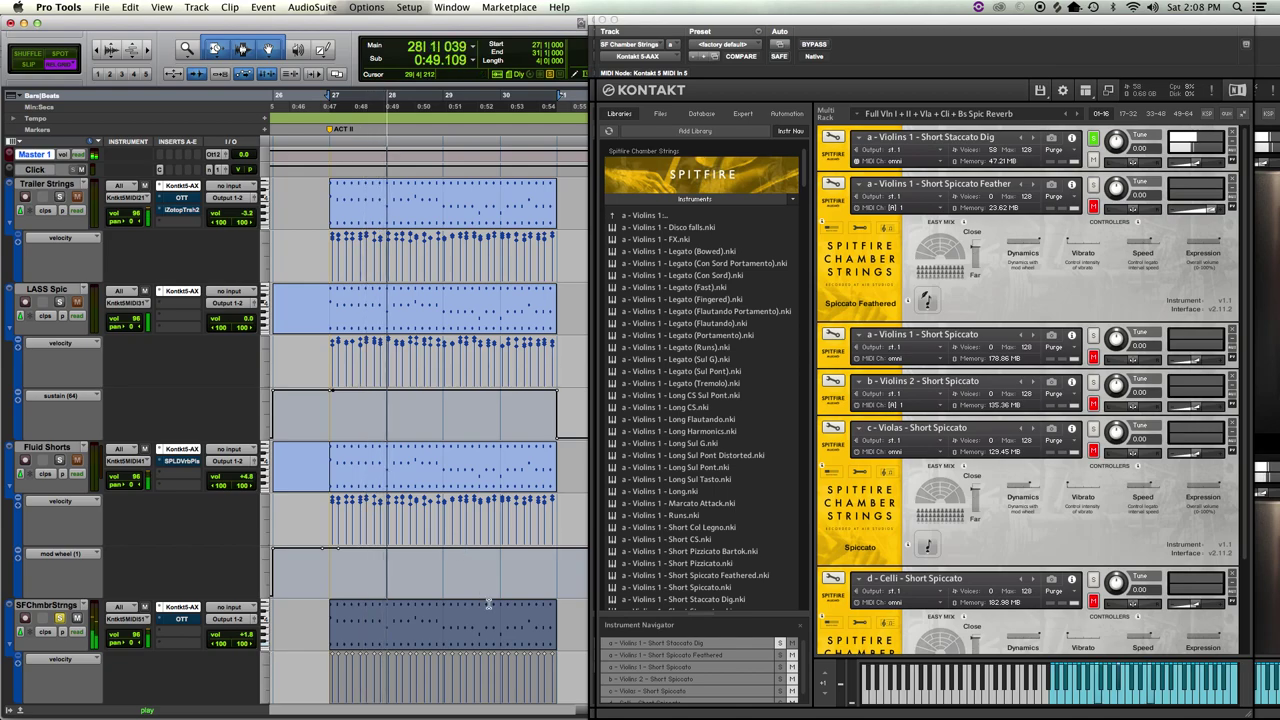
{"action": "key", "text": "space"}
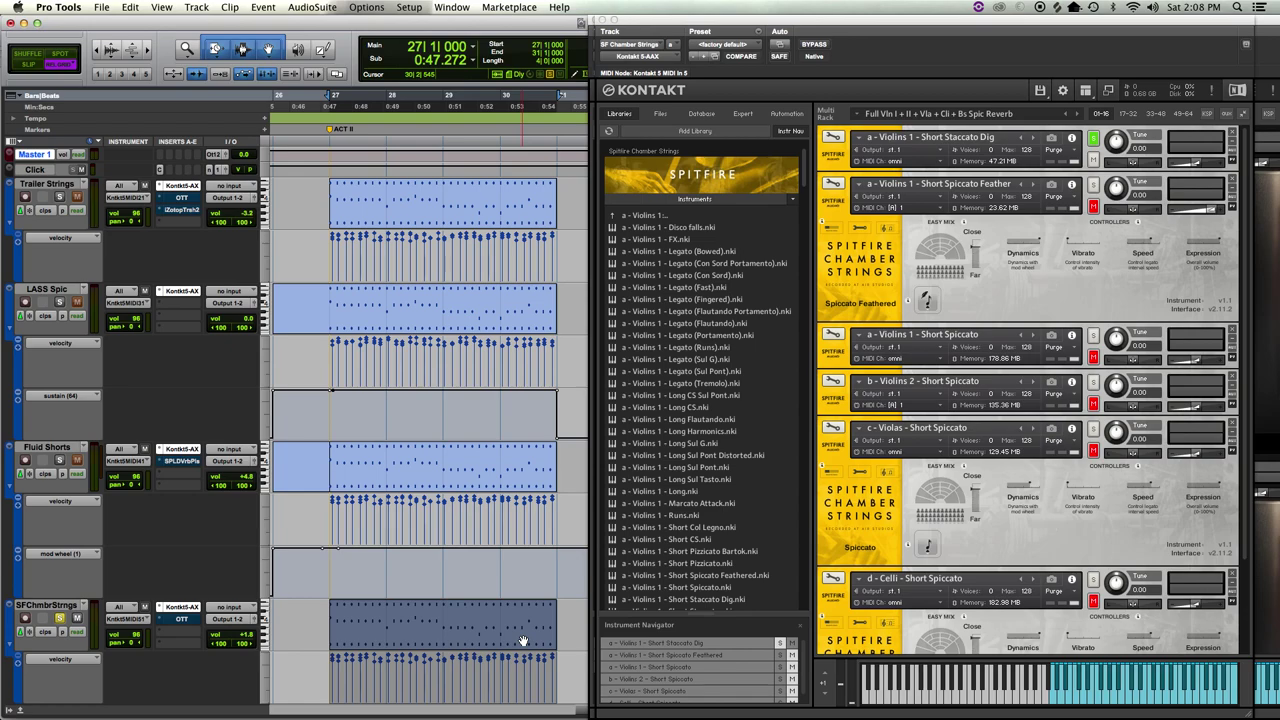
{"action": "key", "text": "space"}
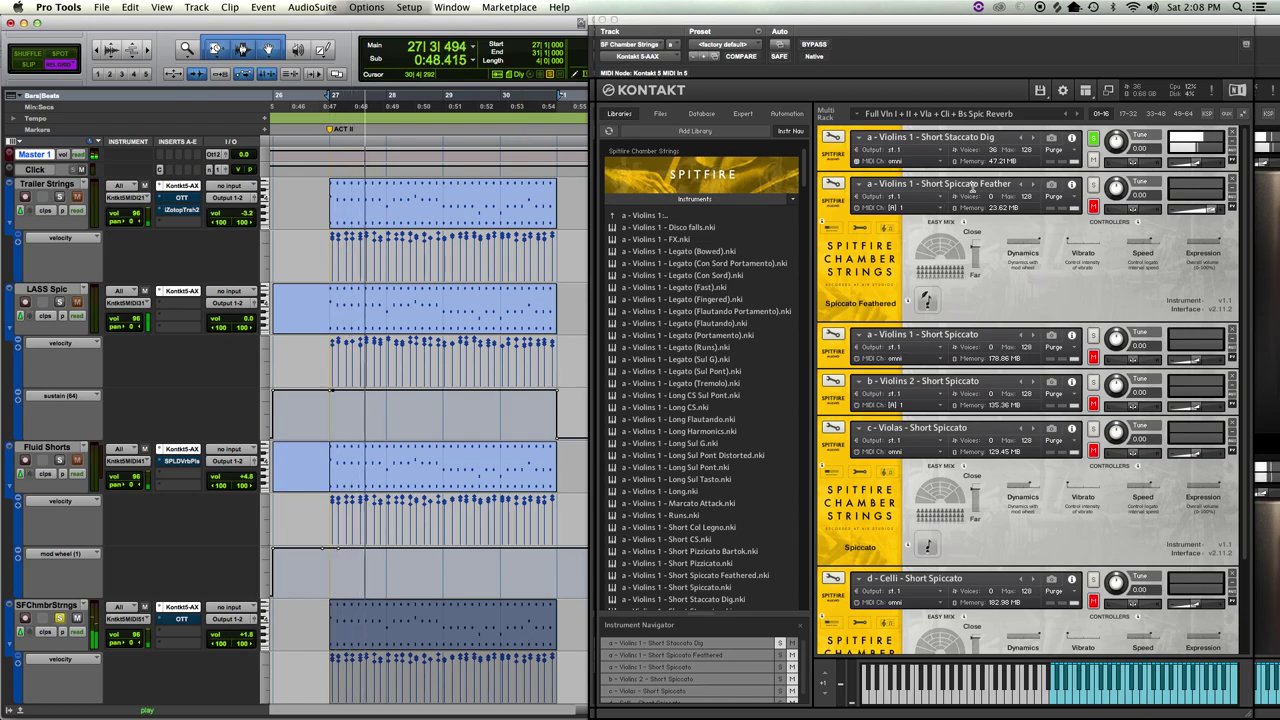
{"action": "key", "text": "space"}
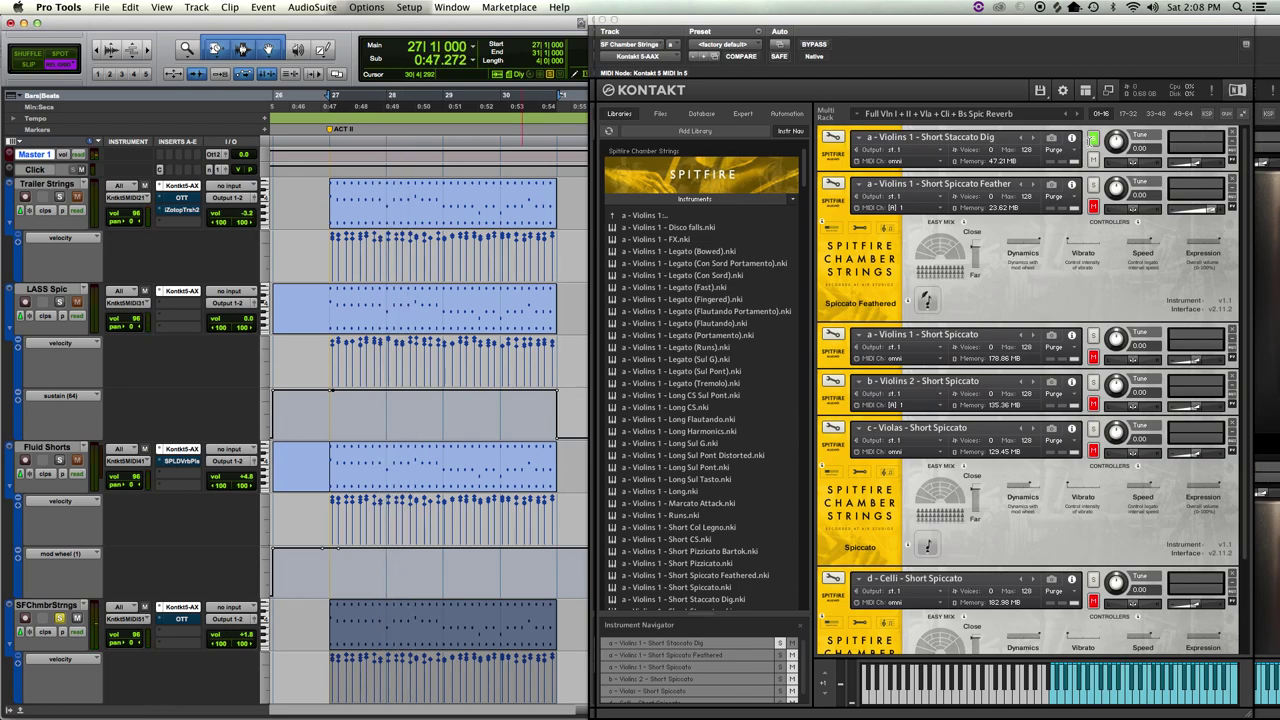
{"action": "key", "text": "space"}
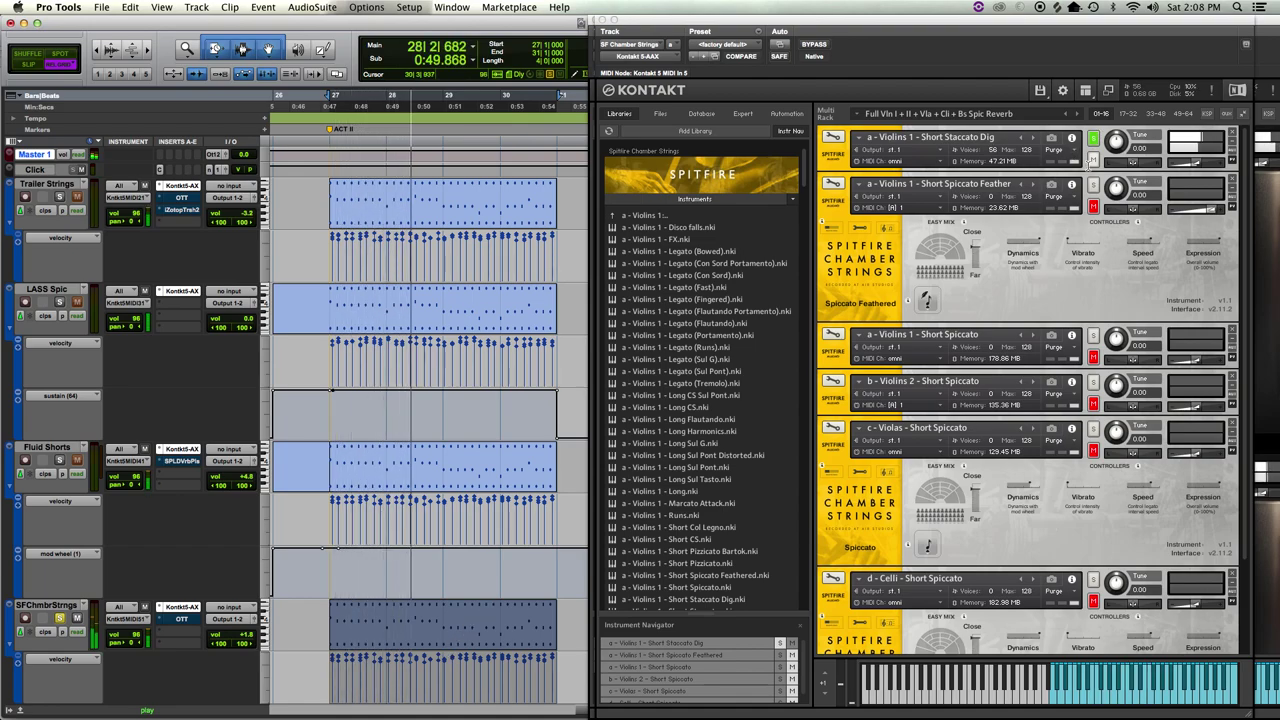
{"action": "key", "text": "space"}
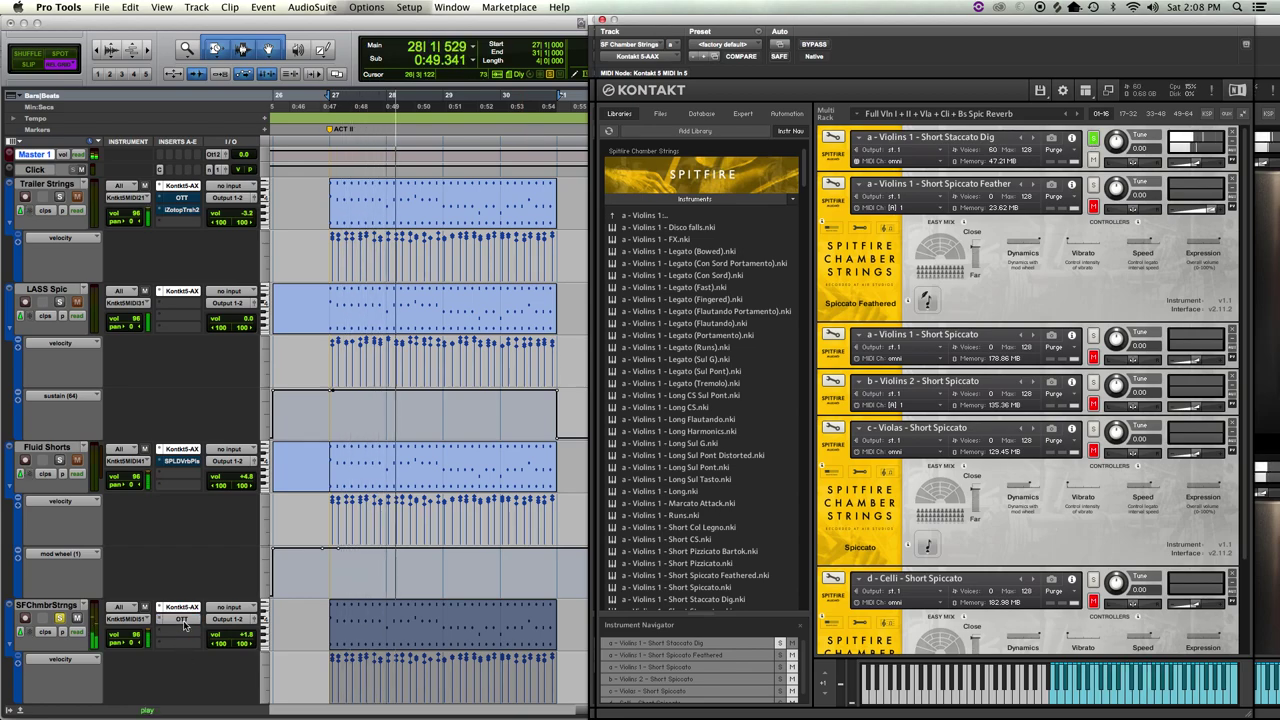
- Open the SFChmbrStrngs OTT compressor, pull its Depth down, and audition with Fluid Shorts soloed
{"action": "left_click", "coordinate": [183, 622]}
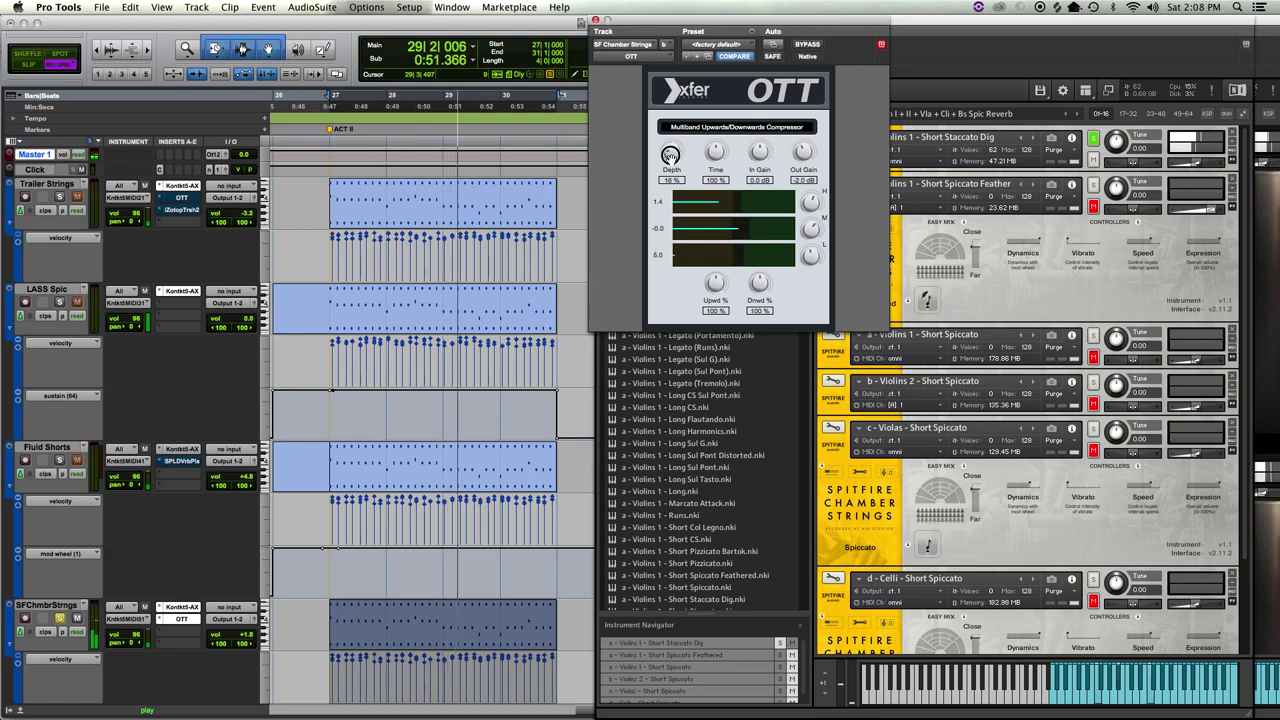
{"action": "mouse_move", "coordinate": [670, 153]}
{"action": "left_mouse_down"}
{"action": "mouse_move", "coordinate": [671, 128]}
{"action": "mouse_move", "coordinate": [666, 141]}
{"action": "left_mouse_up"}
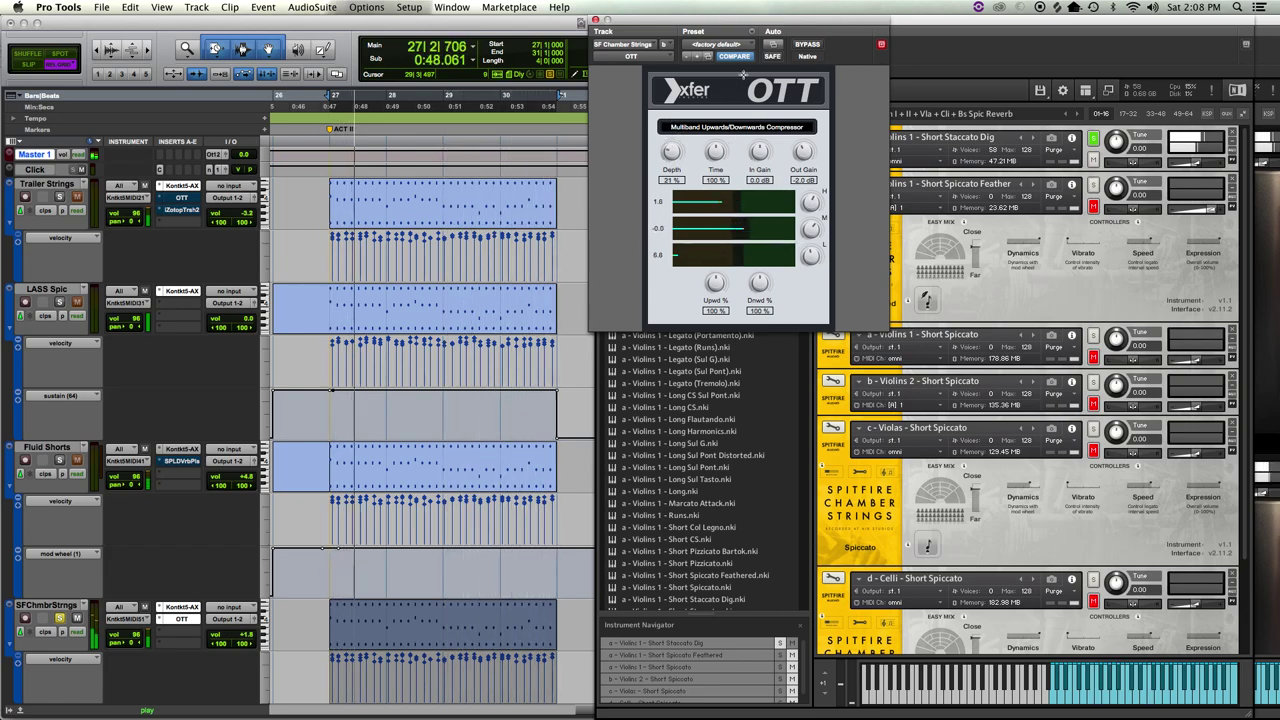
{"action": "left_click_drag", "start_coordinate": [670, 152], "coordinate": [660, 255]}
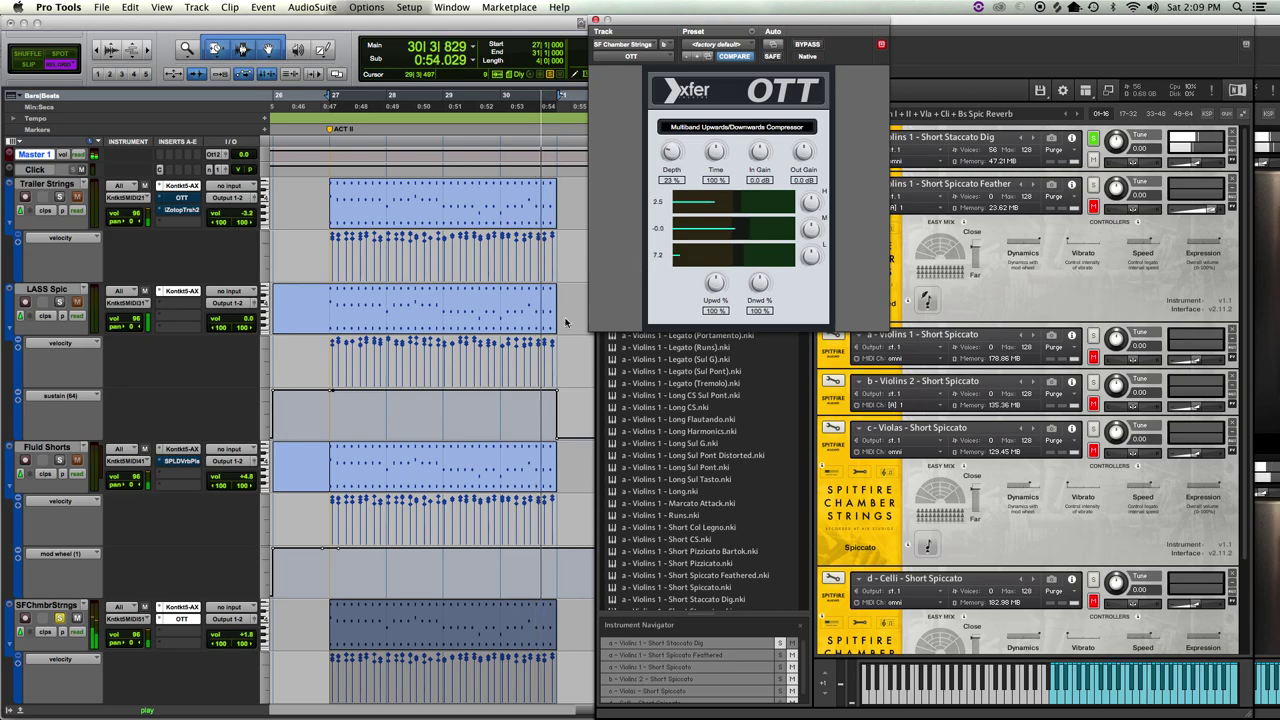
{"action": "left_click", "coordinate": [59, 460]}
{"action": "key", "text": "space"}
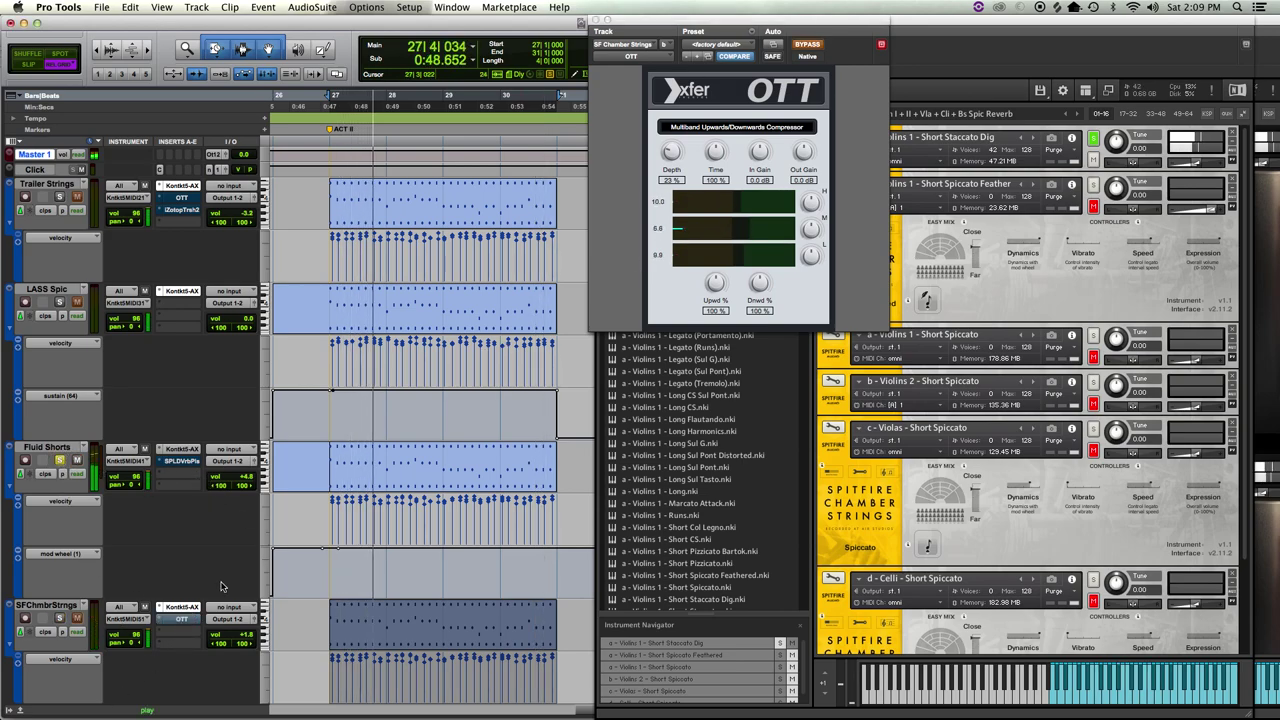
{"action": "key", "text": "space"}
{"action": "key", "text": "space"}
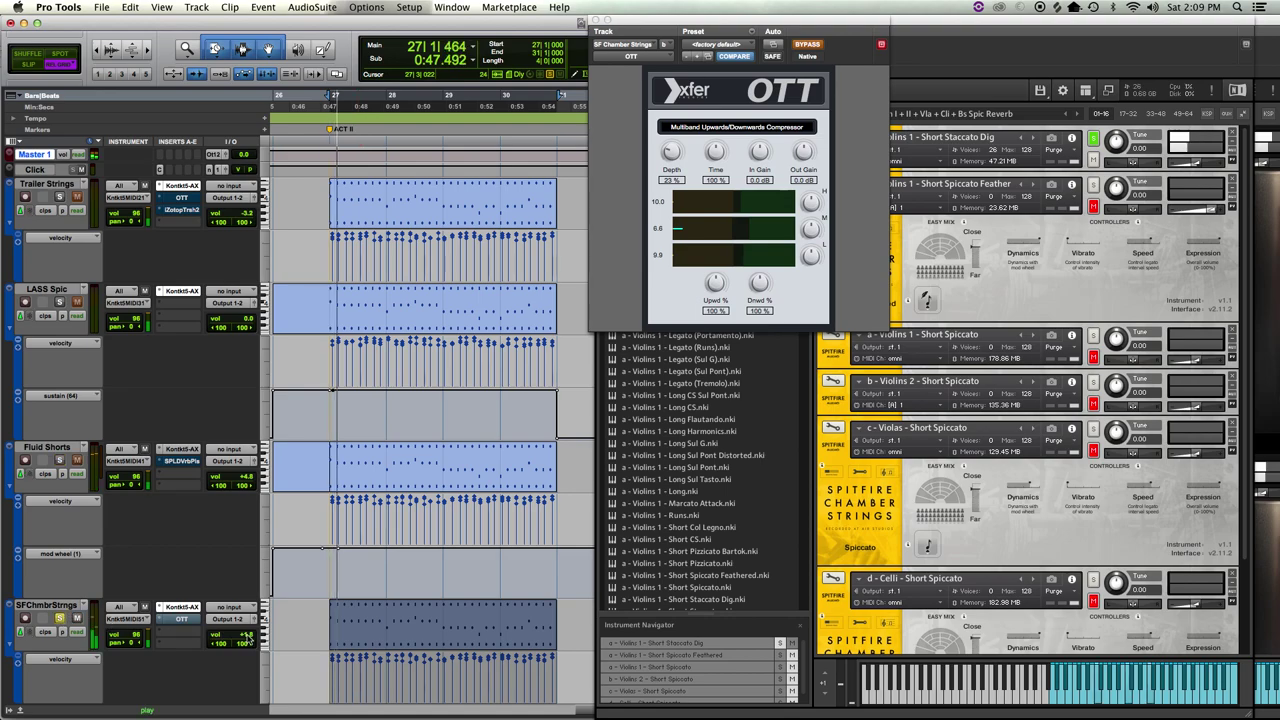
- Close the OTT window and play the pattern a couple of times
{"action": "left_click", "coordinate": [1097, 143]}
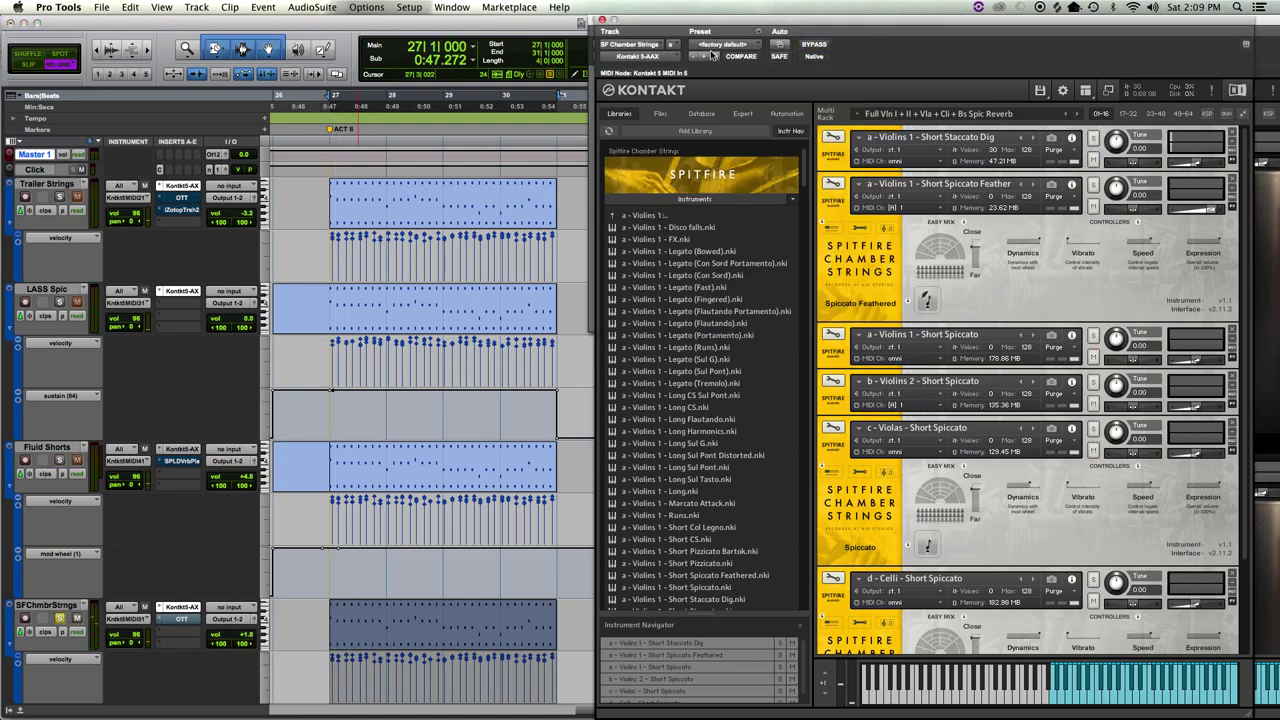
{"action": "key", "text": "space"}
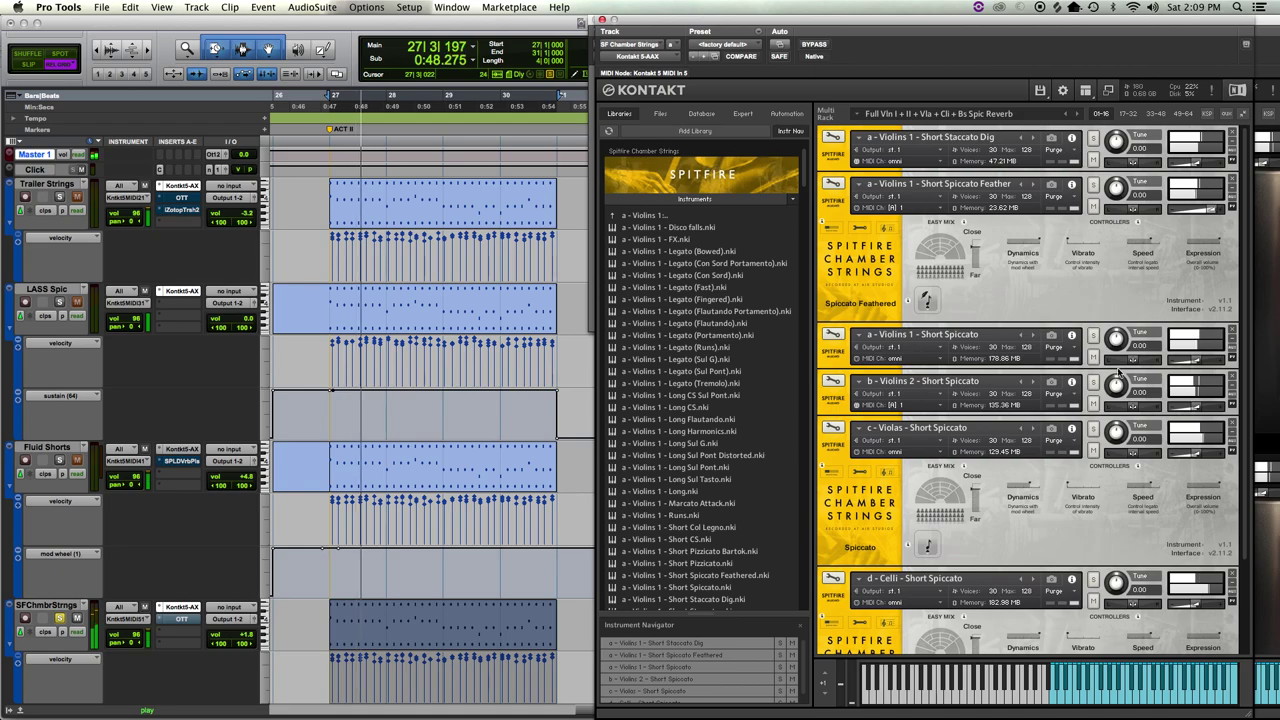
{"action": "key", "text": "space"}
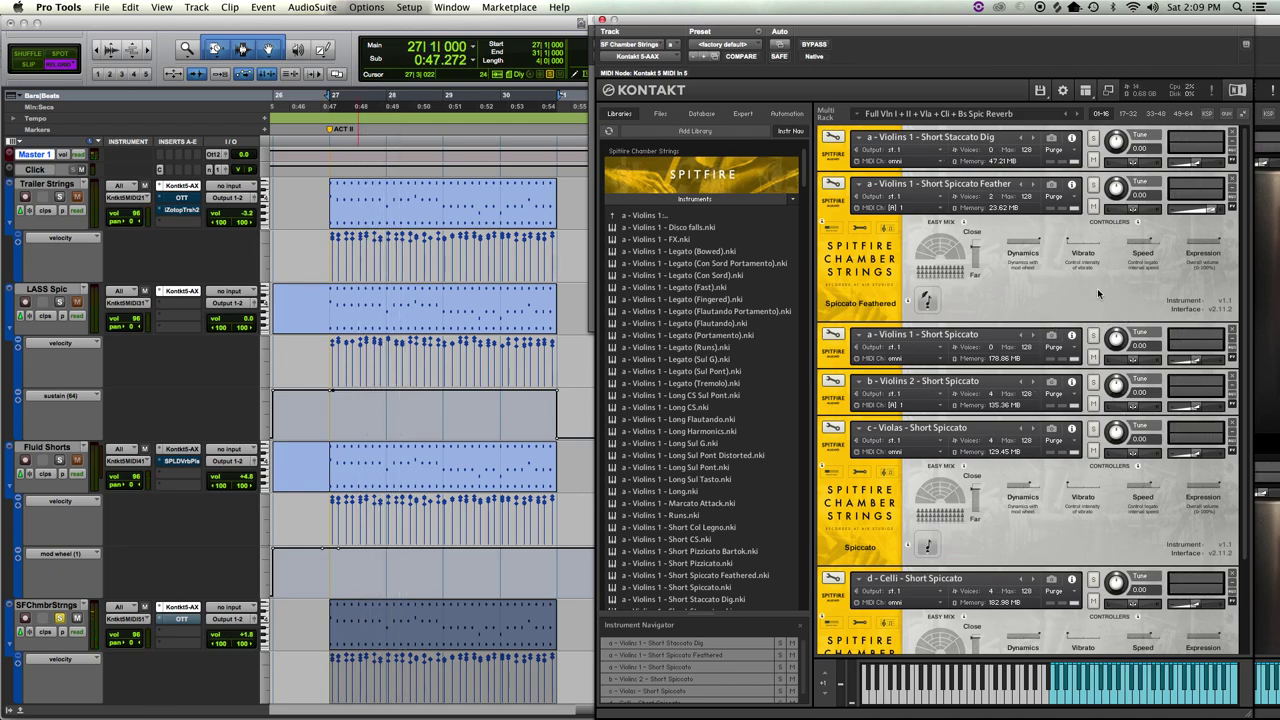
{"action": "key", "text": "space"}
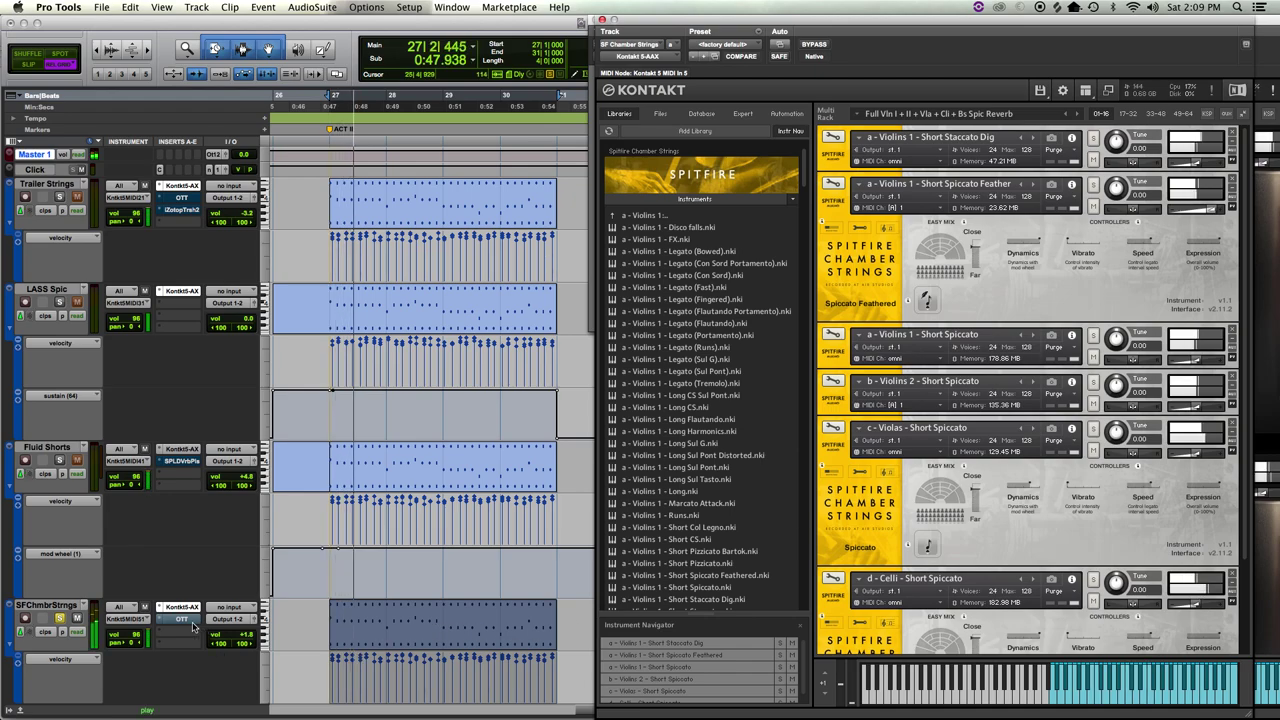
{"action": "key", "text": "space"}
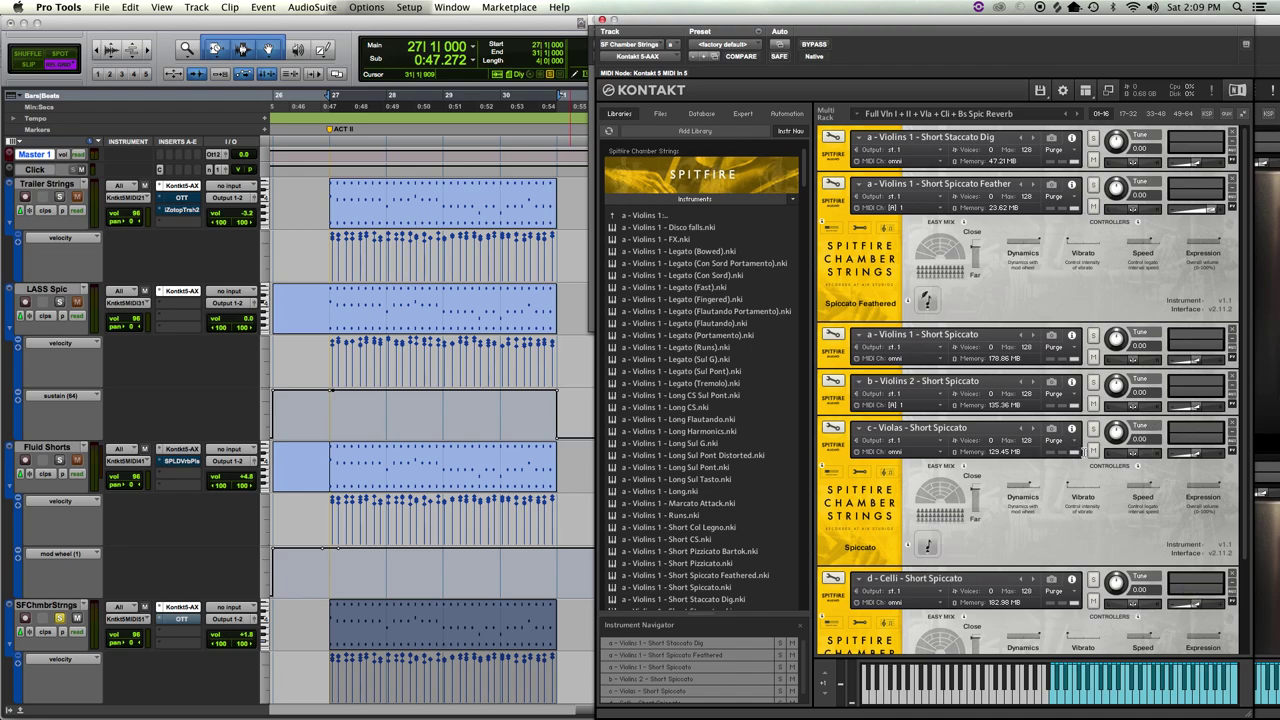
{"action": "key", "text": "space"}
- Solo the Violas, Violins 2 and Violins 1 Short Spiccato patches in turn, ending with Violins 2 soloed and expanded
{"action": "left_click", "coordinate": [1095, 430]}
{"action": "key", "text": "space"}
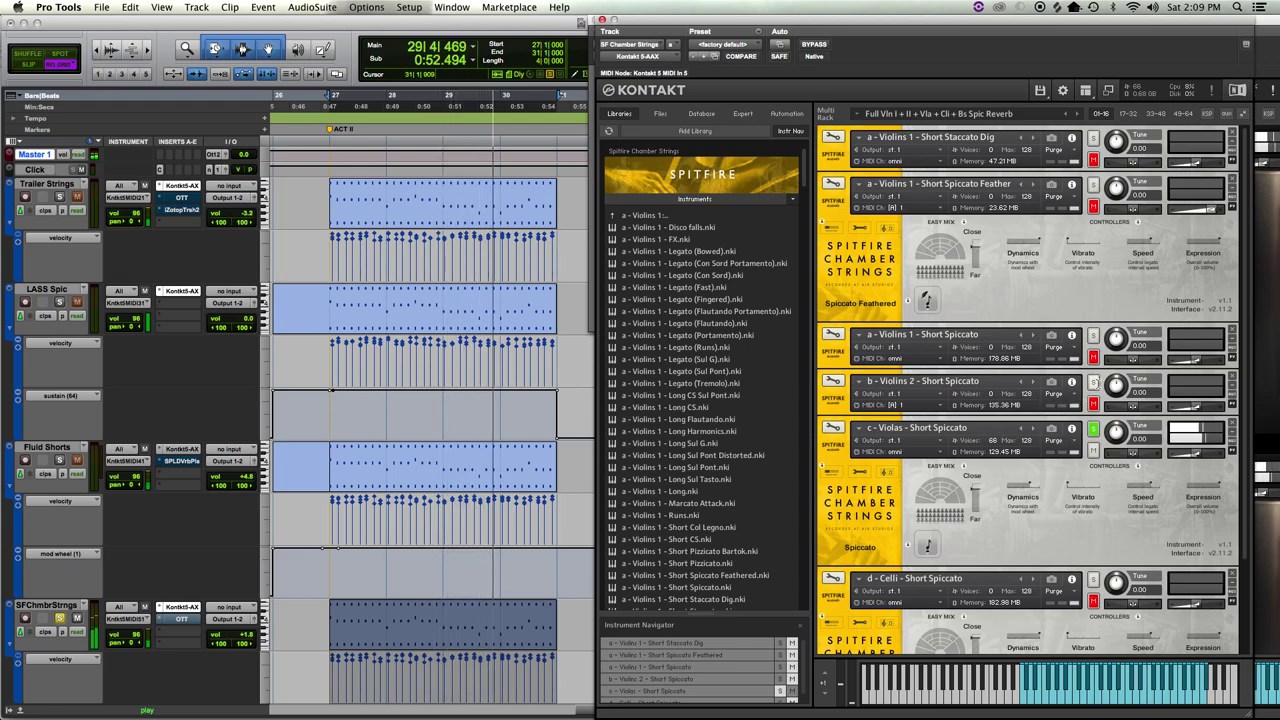
{"action": "left_click", "coordinate": [1094, 383]}
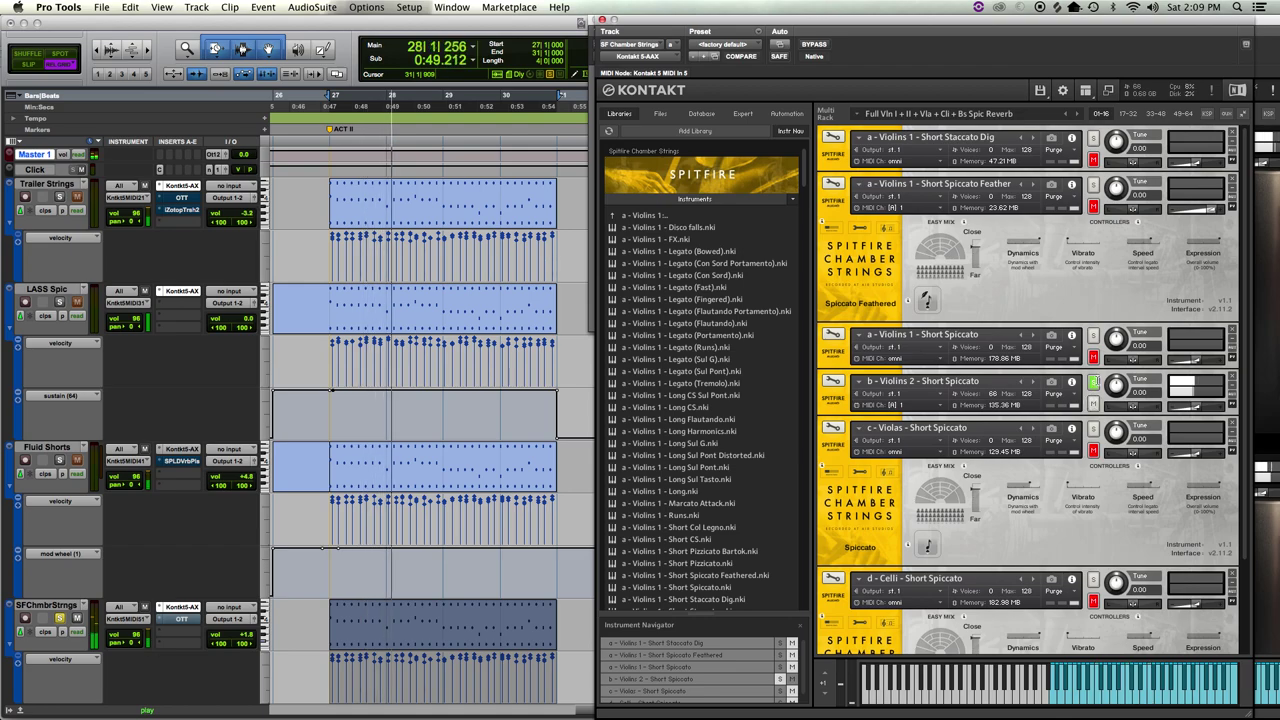
{"action": "left_click", "coordinate": [1094, 403]}
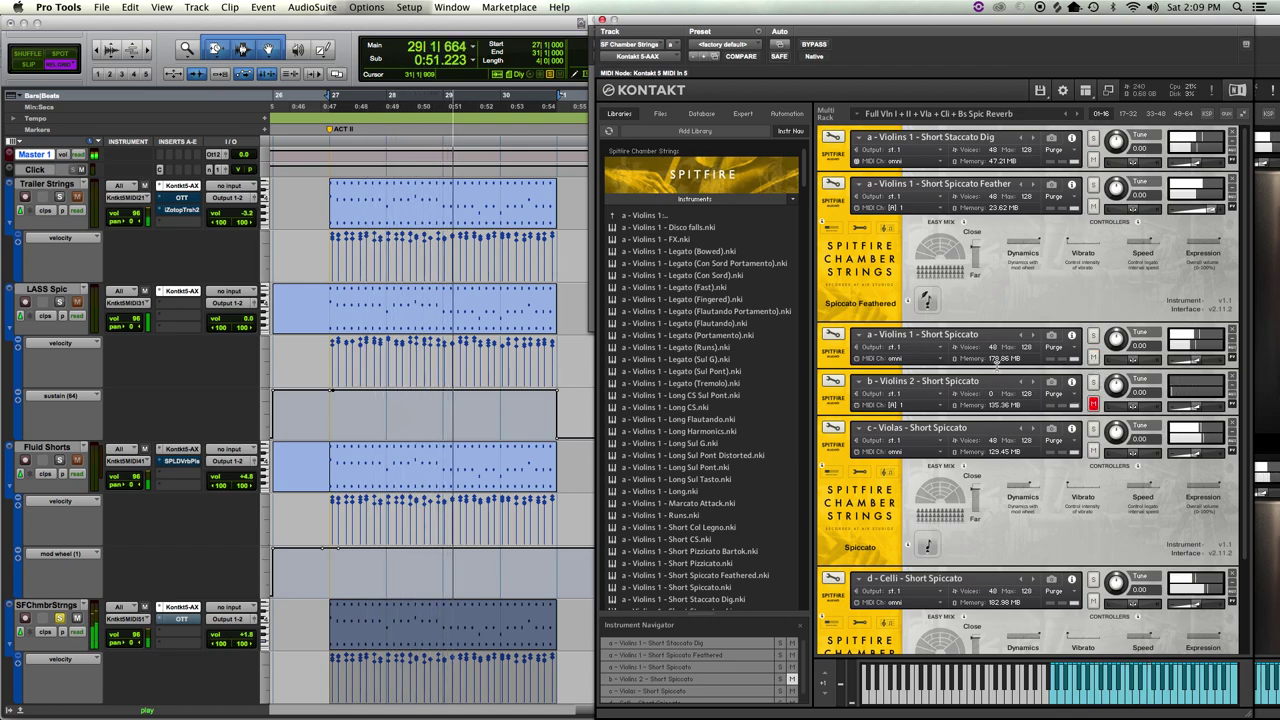
{"action": "left_click", "coordinate": [1093, 335]}
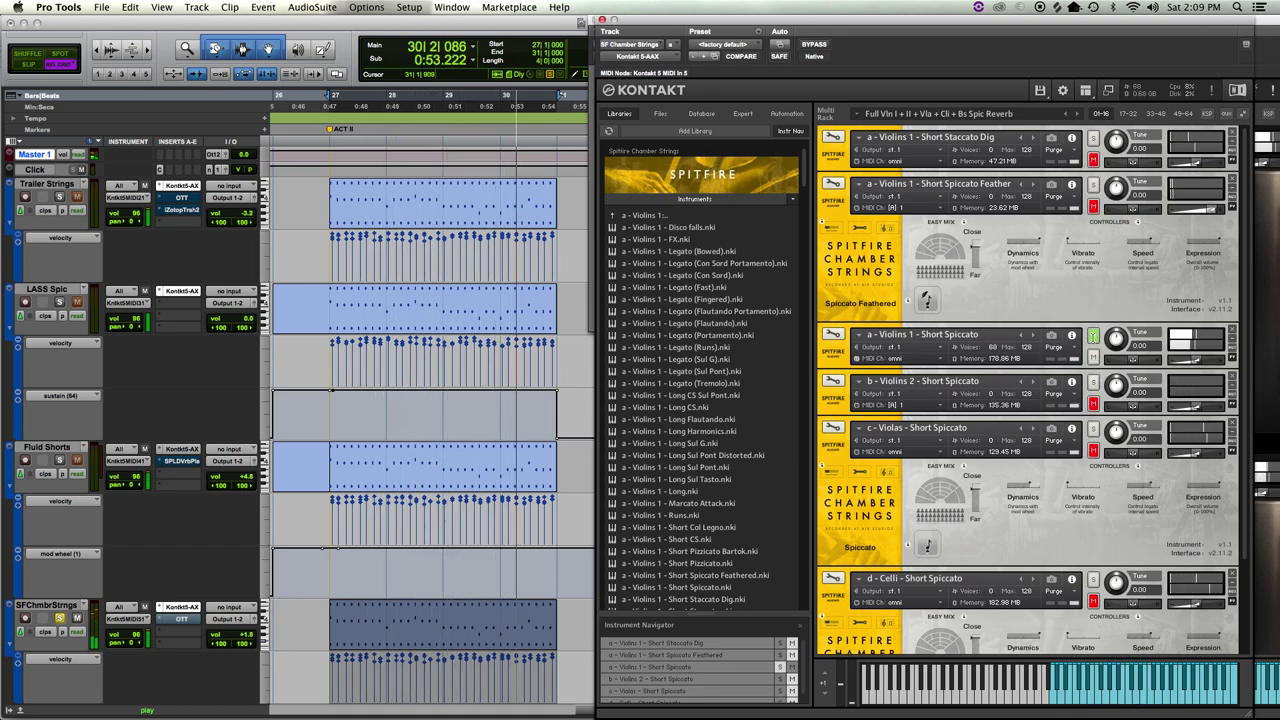
{"action": "left_click", "coordinate": [1093, 357]}
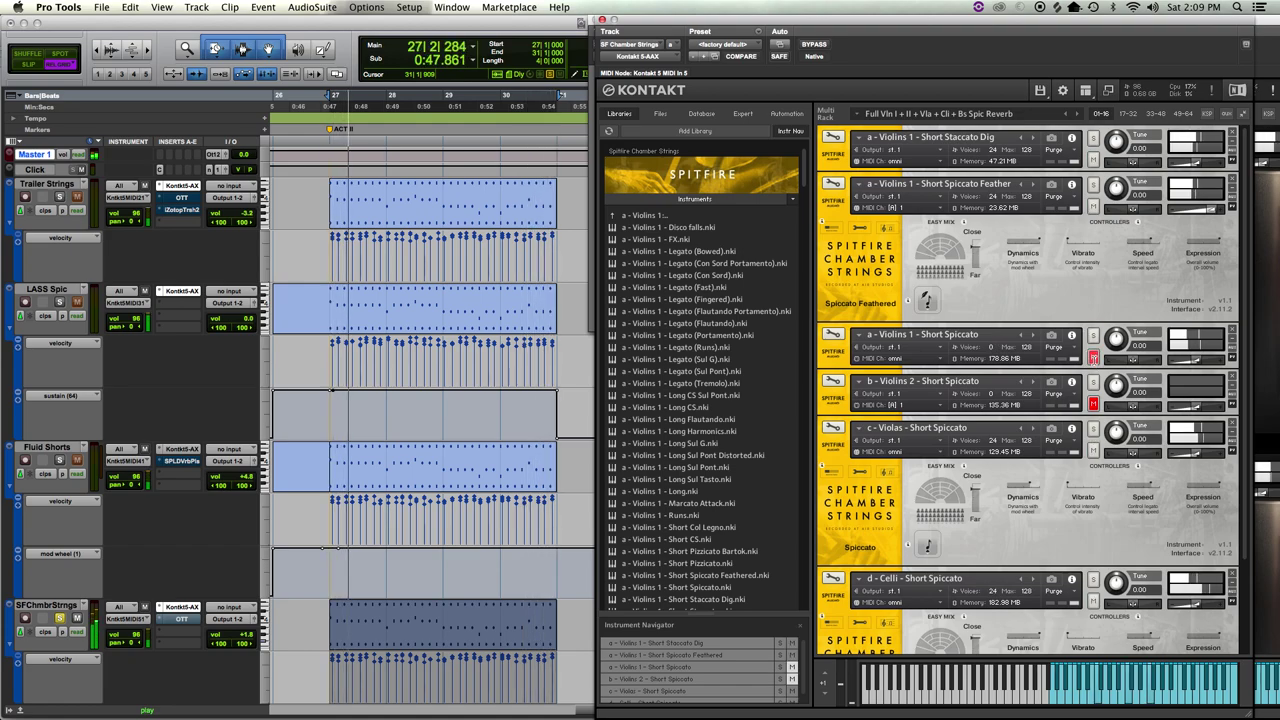
{"action": "left_click", "coordinate": [1093, 381]}
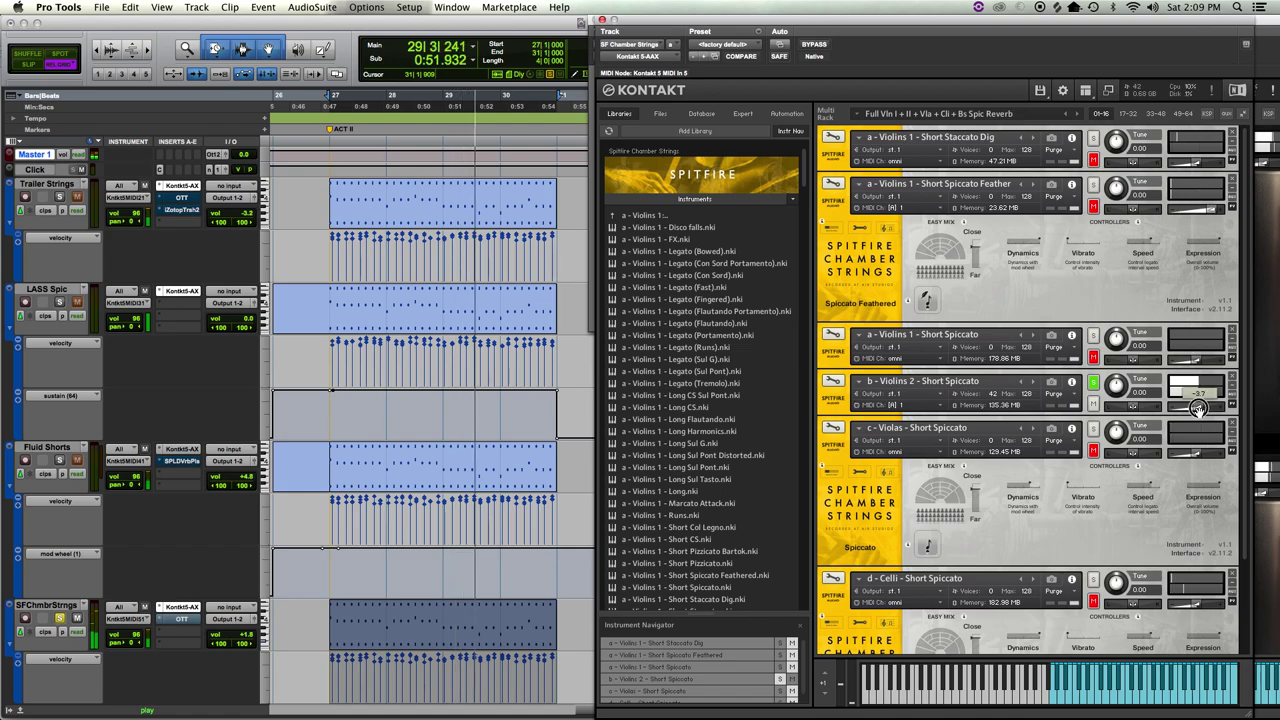
{"action": "left_click", "coordinate": [857, 381]}
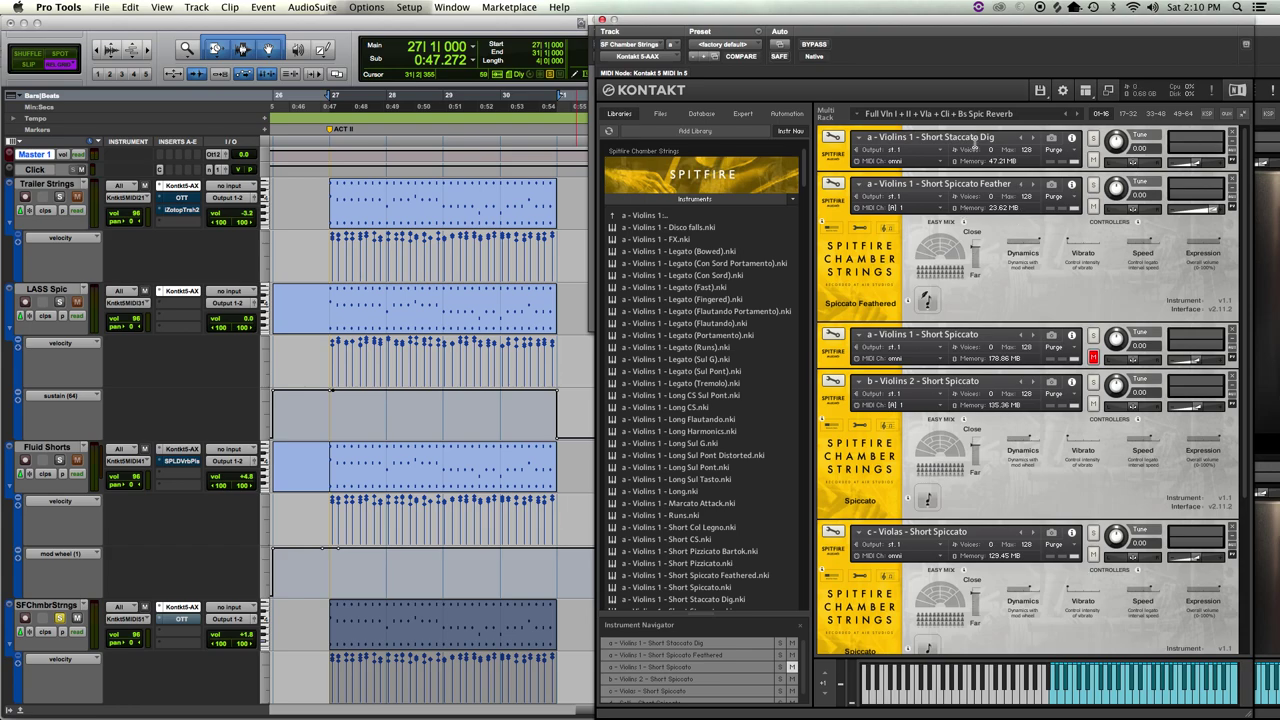
- Toggle the Feather patch between Mic Mix and Easy Mix views, then solo Fluid Shorts and play
{"action": "left_click", "coordinate": [858, 229]}
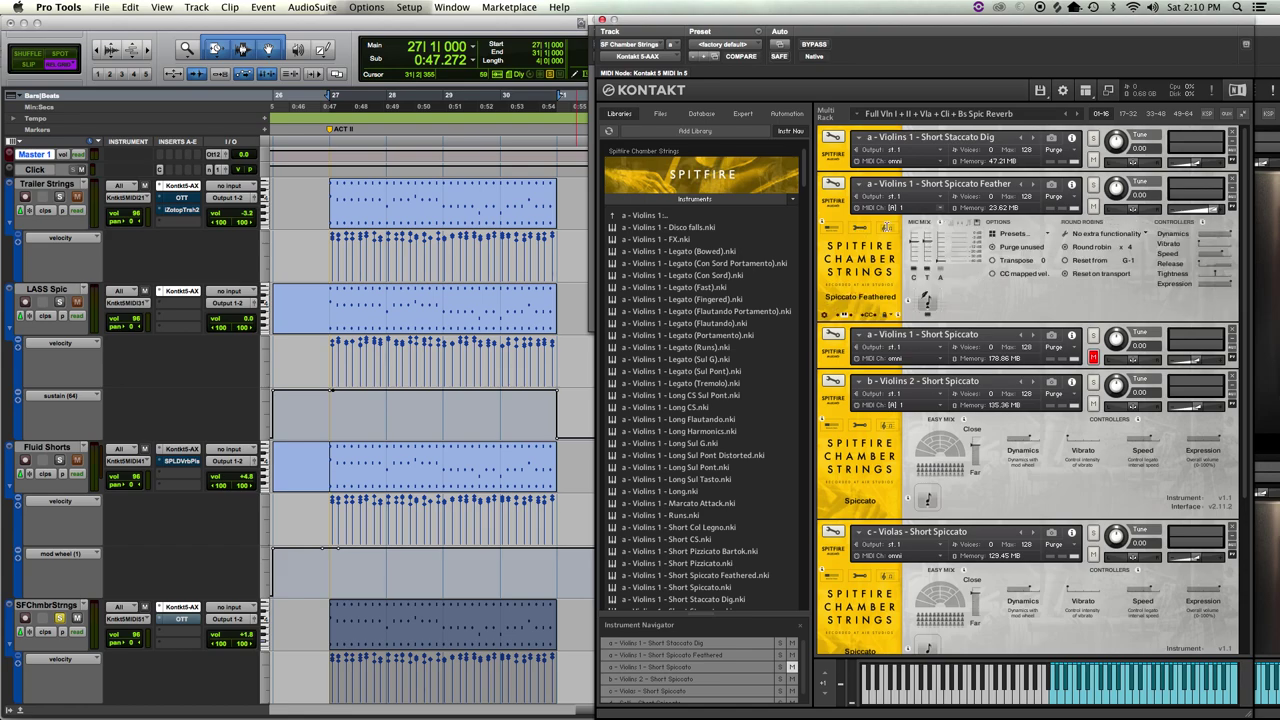
{"action": "left_click", "coordinate": [833, 229]}
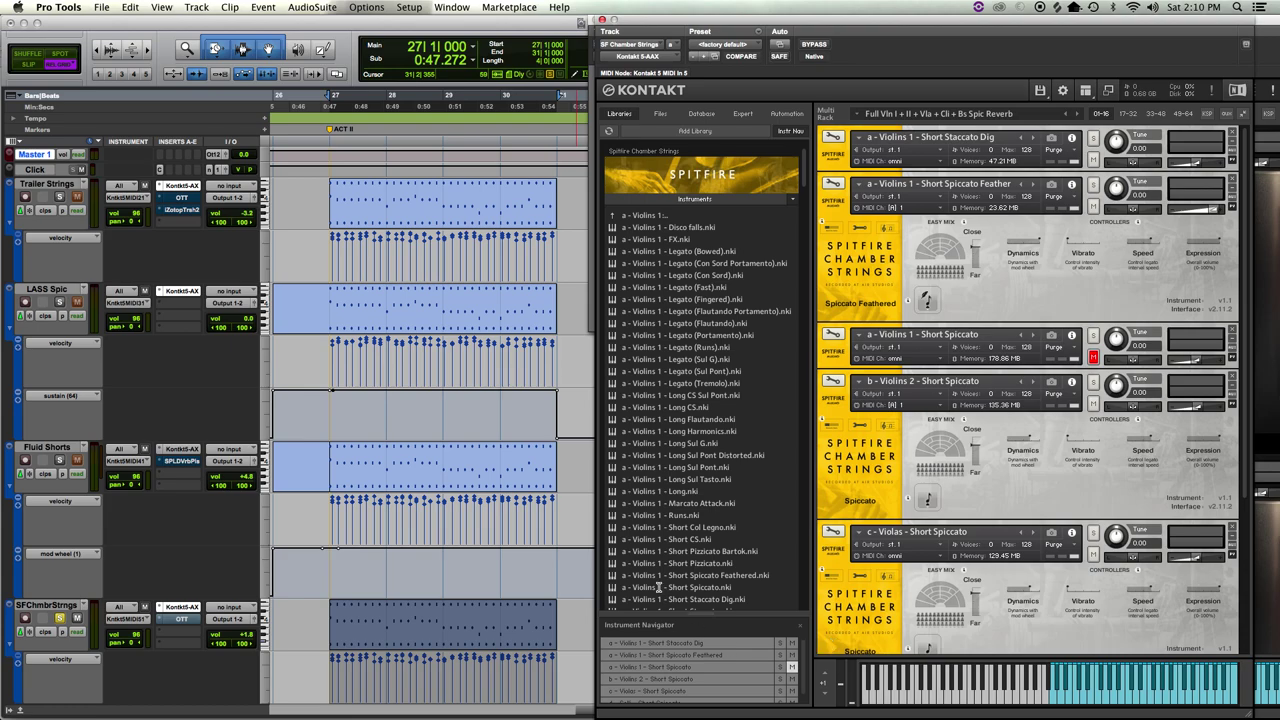
{"action": "scroll", "coordinate": [686, 376], "scroll_direction": "down", "scroll_amount": 5}
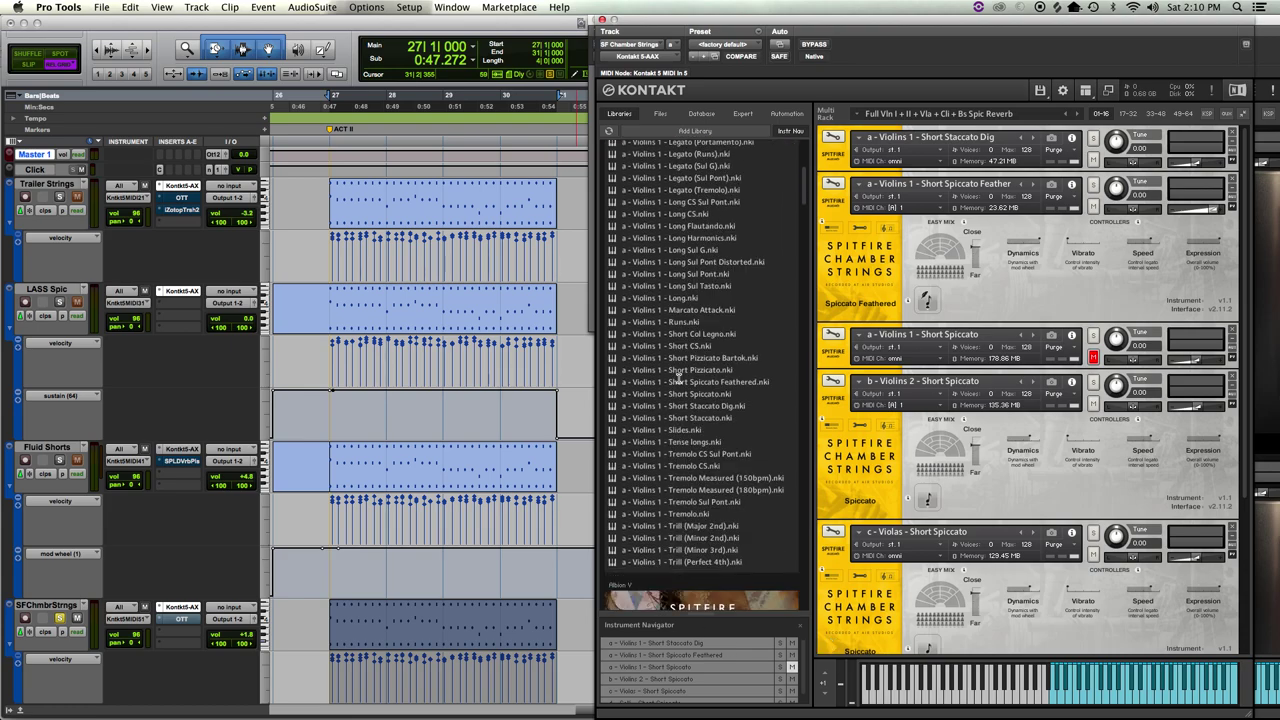
{"action": "scroll", "coordinate": [680, 380], "scroll_direction": "up", "scroll_amount": 6}
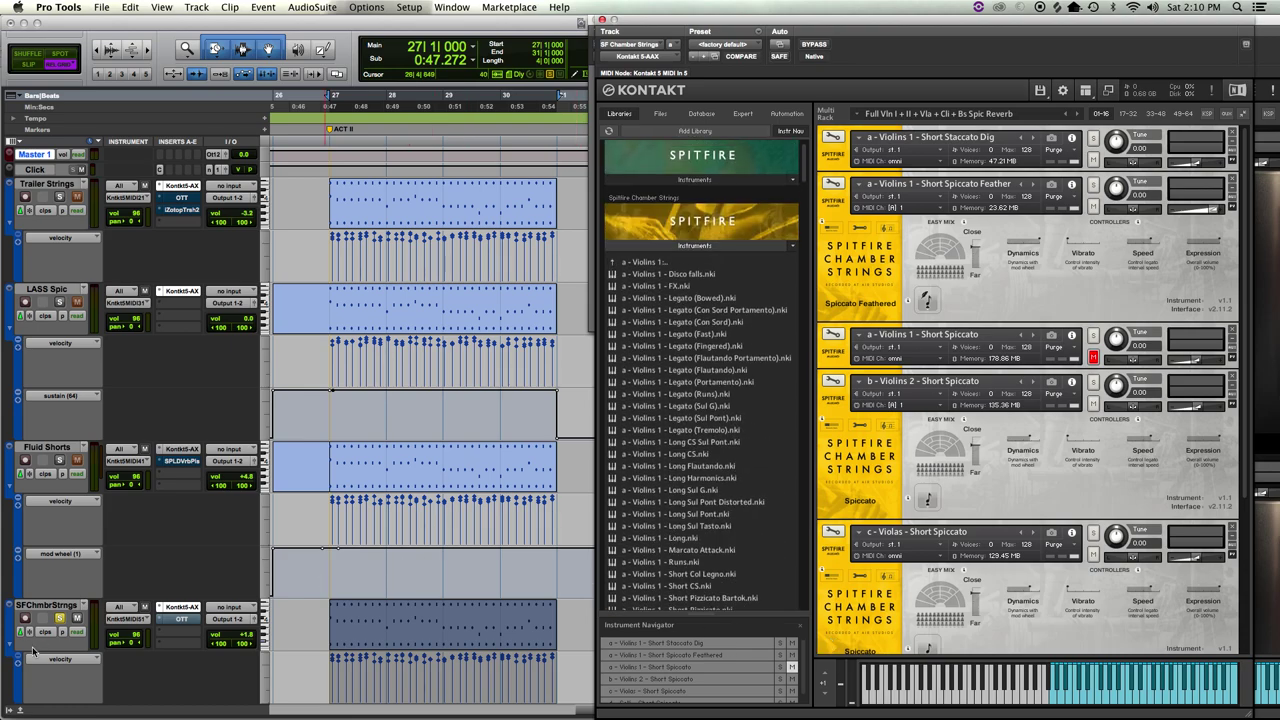
{"action": "left_click", "coordinate": [61, 460]}
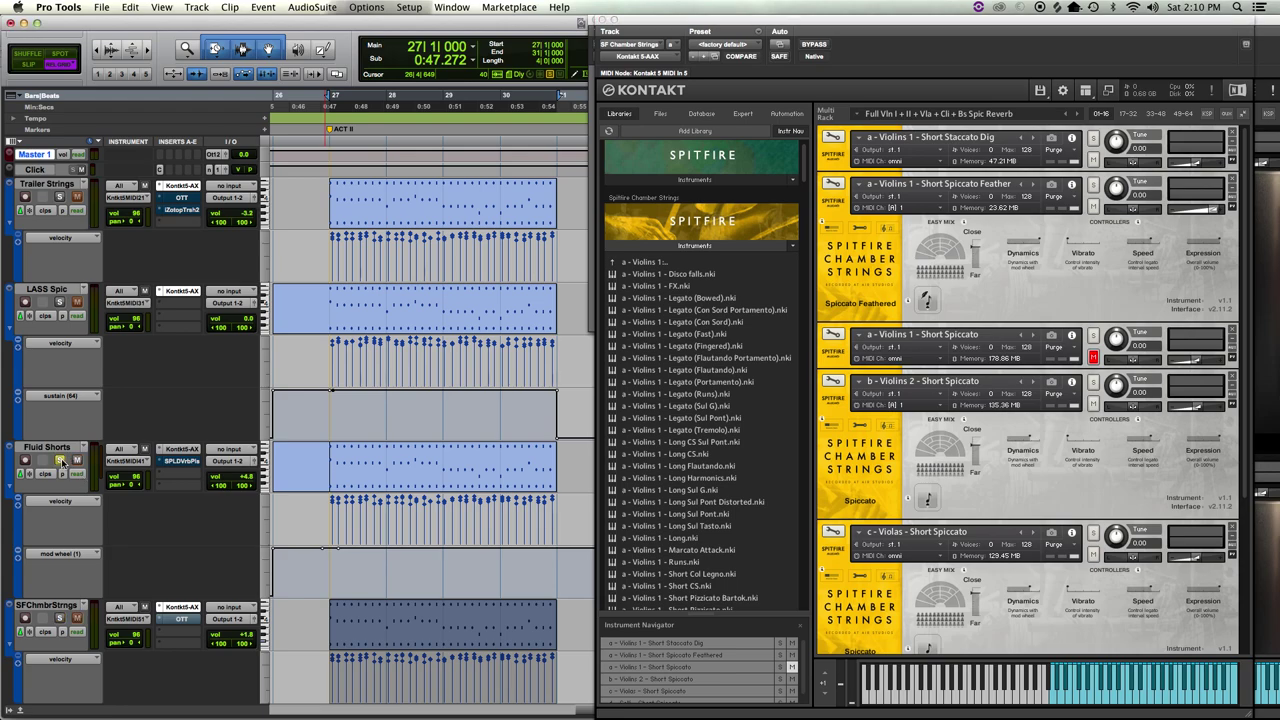
{"action": "key", "text": "space"}
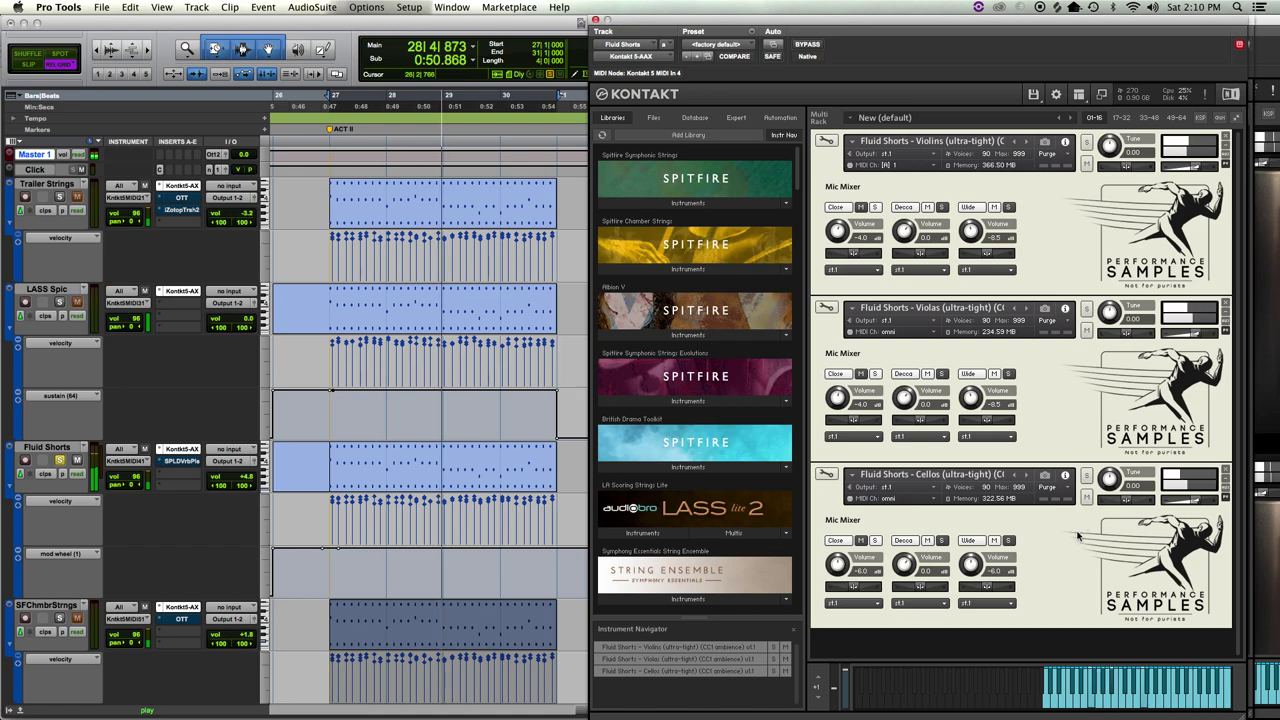
- Solo and unsolo the Fluid Shorts cellos, then toggle the cellos' and violins' Decca and Wide mics
{"action": "left_click", "coordinate": [1087, 476]}
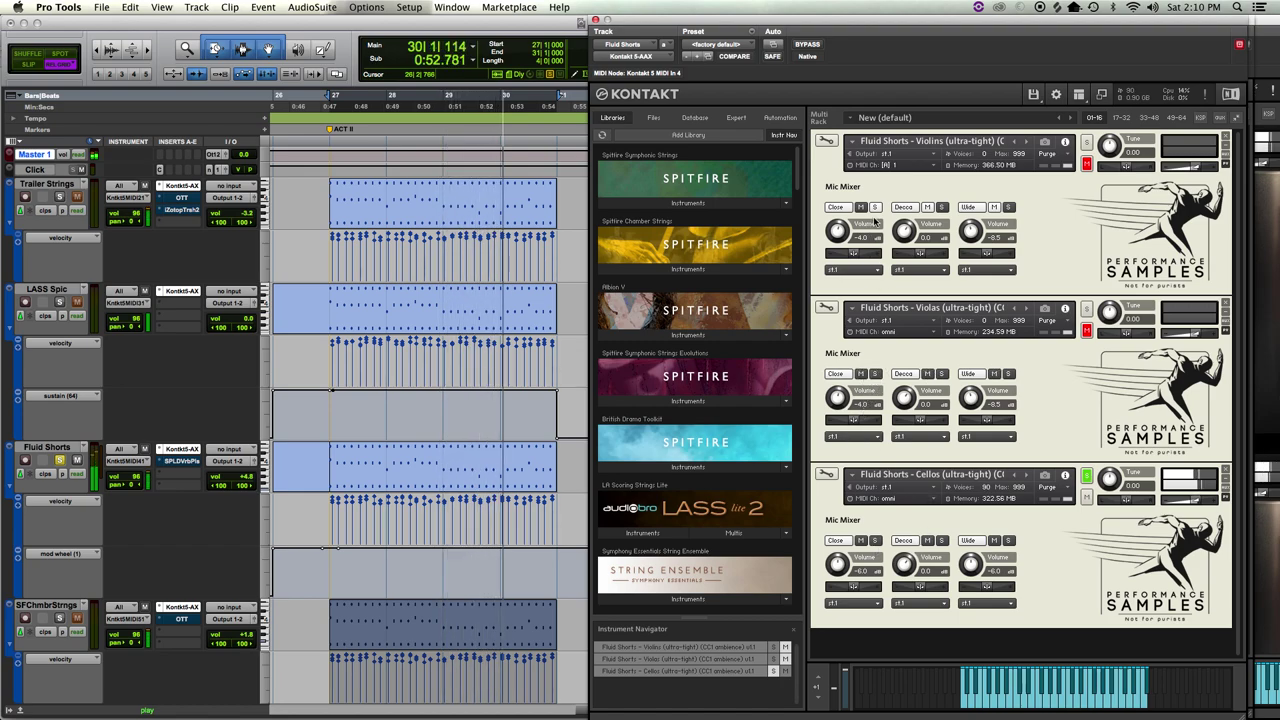
{"action": "left_click", "coordinate": [1086, 476]}
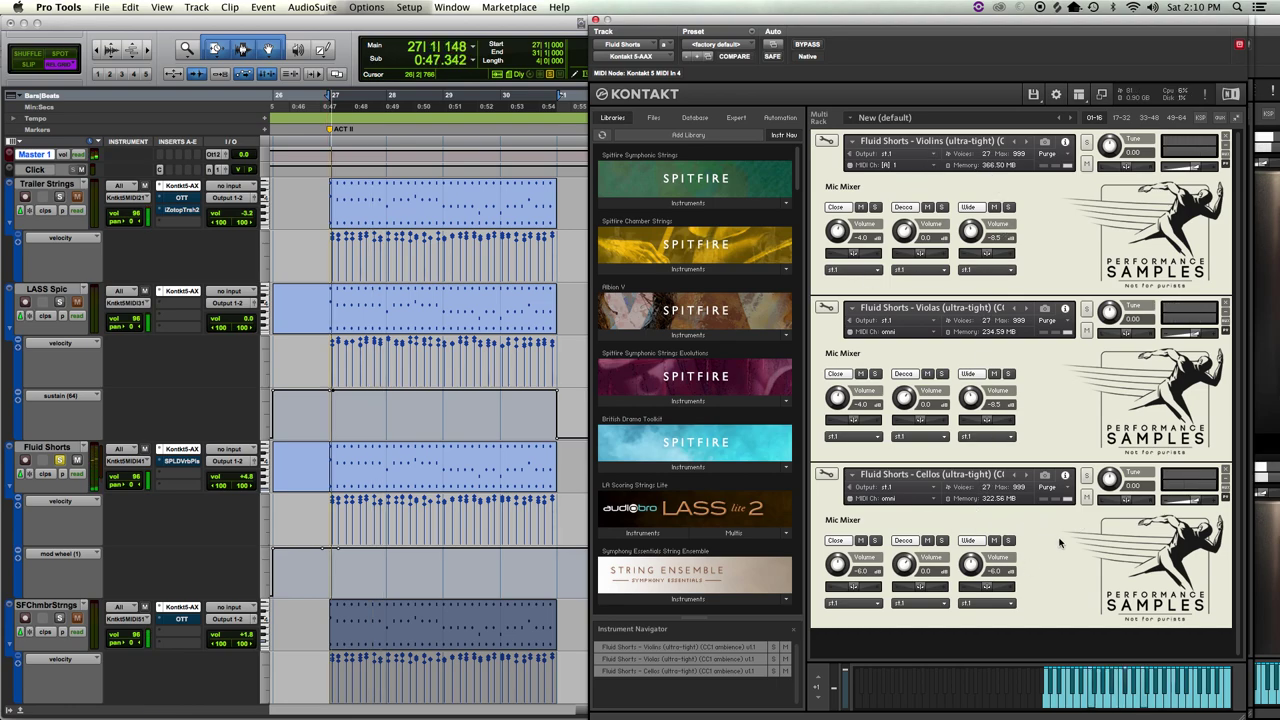
{"action": "left_click", "coordinate": [927, 540]}
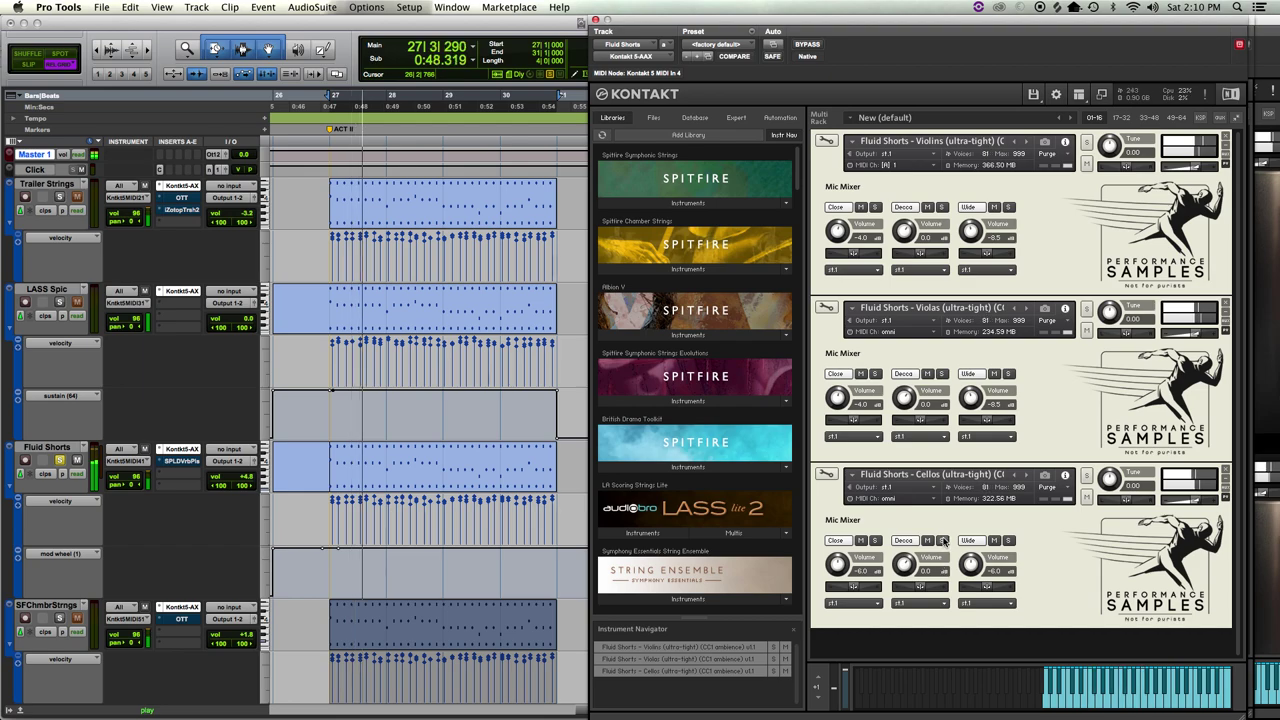
{"action": "left_click", "coordinate": [940, 208]}
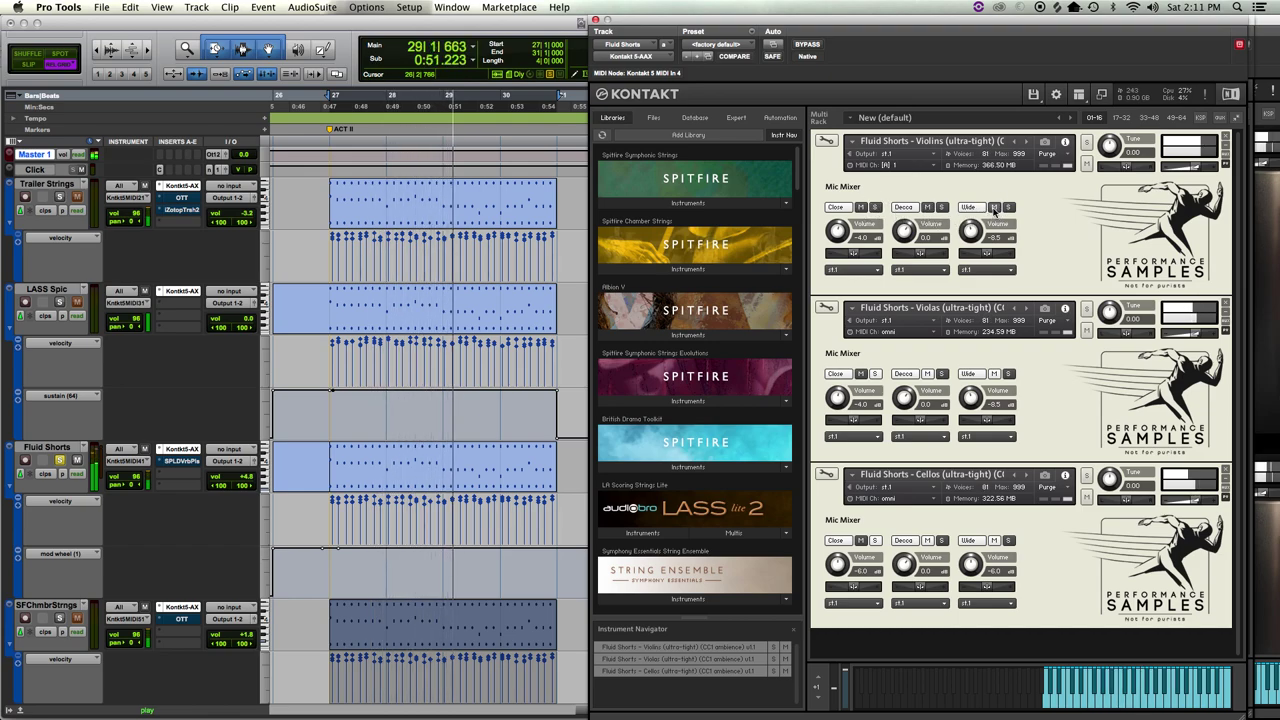
{"action": "left_click", "coordinate": [993, 374]}
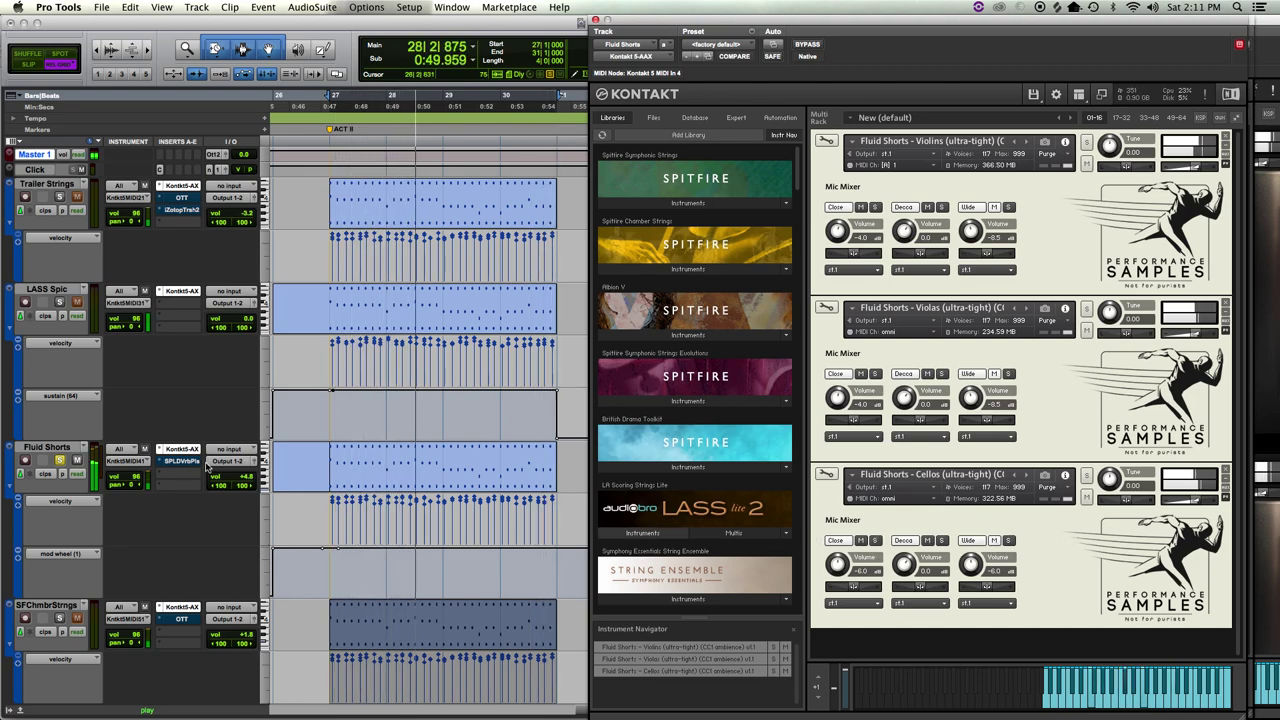
- Set the Fluid Shorts track volume to +2.4 dB
{"action": "left_click", "coordinate": [225, 481], "text": "alt"}
{"action": "left_click", "coordinate": [226, 480]}
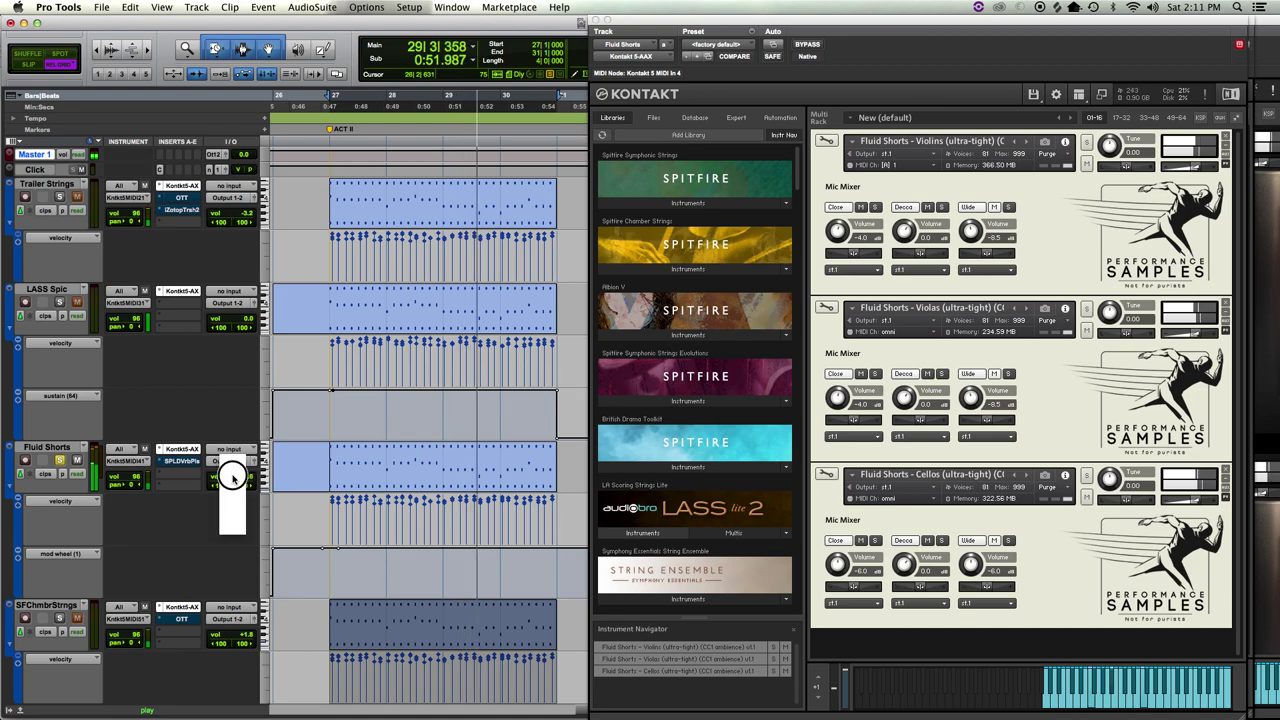
{"action": "left_click_drag", "start_coordinate": [229, 480], "coordinate": [231, 473]}
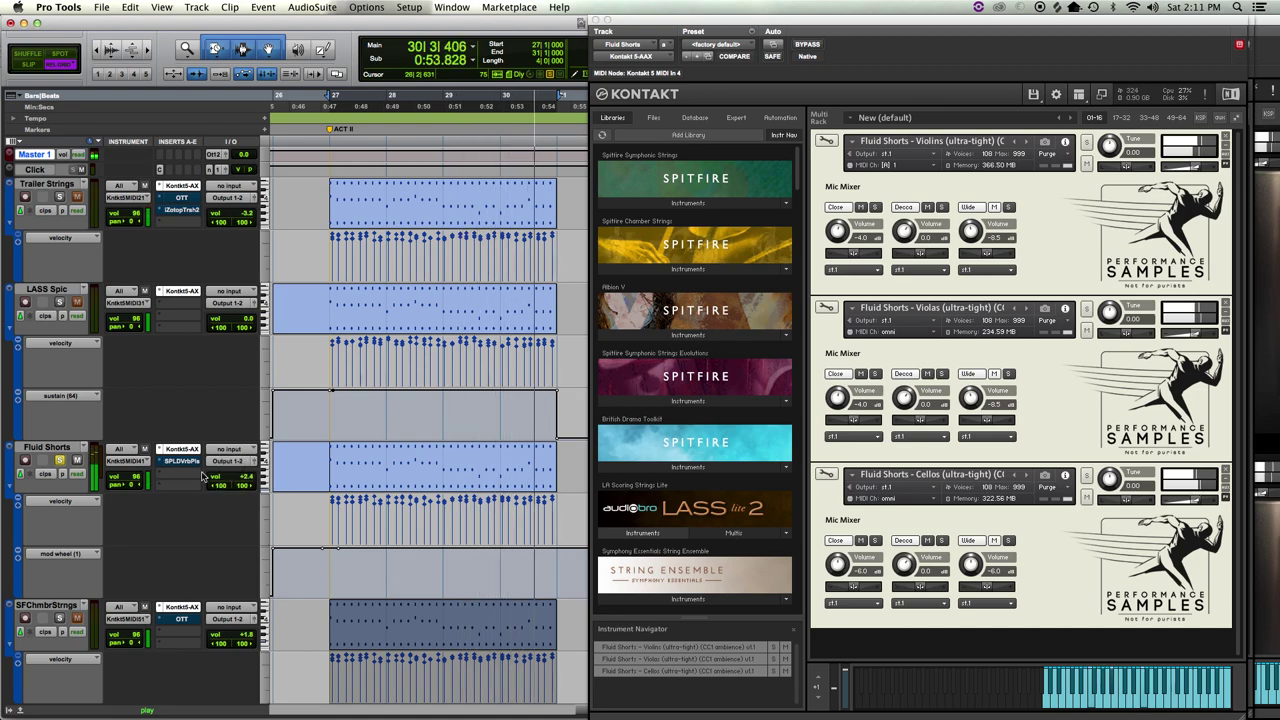
- Open the Fluid Shorts SPL De-Verb and raise its reverb reduction while playing from bar 27
{"action": "left_click", "coordinate": [184, 462]}
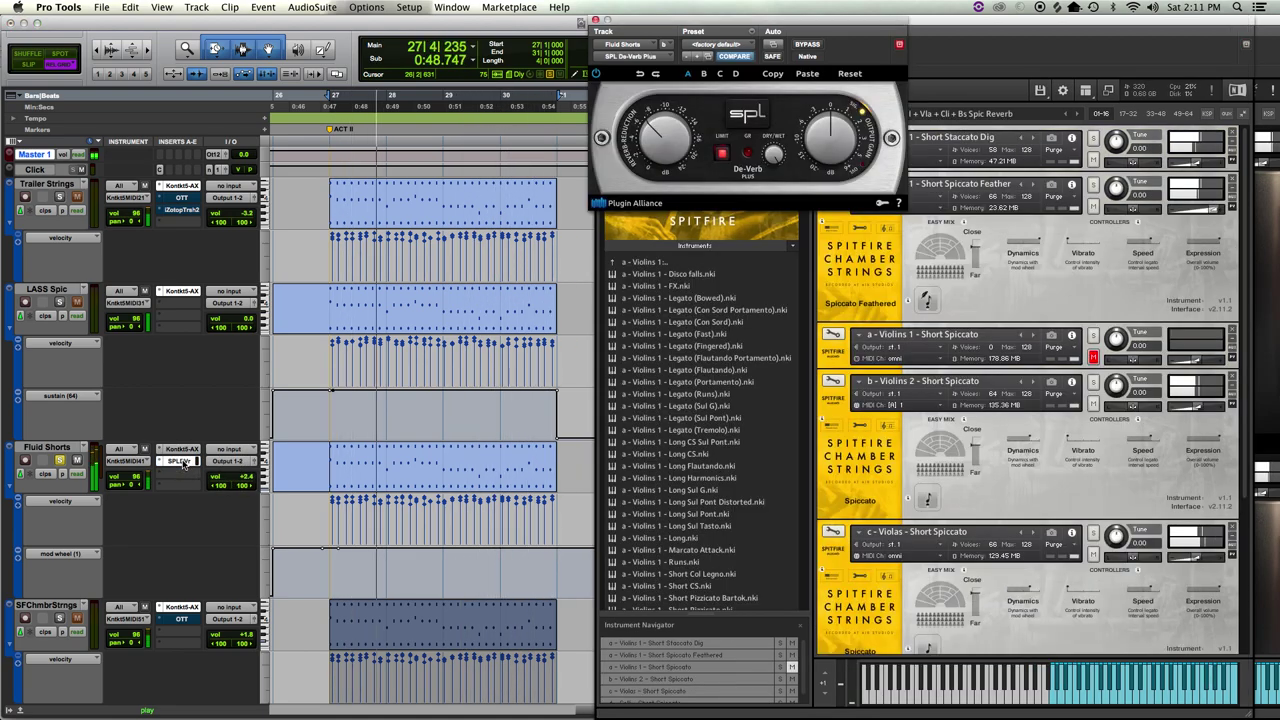
{"action": "key", "text": "space"}
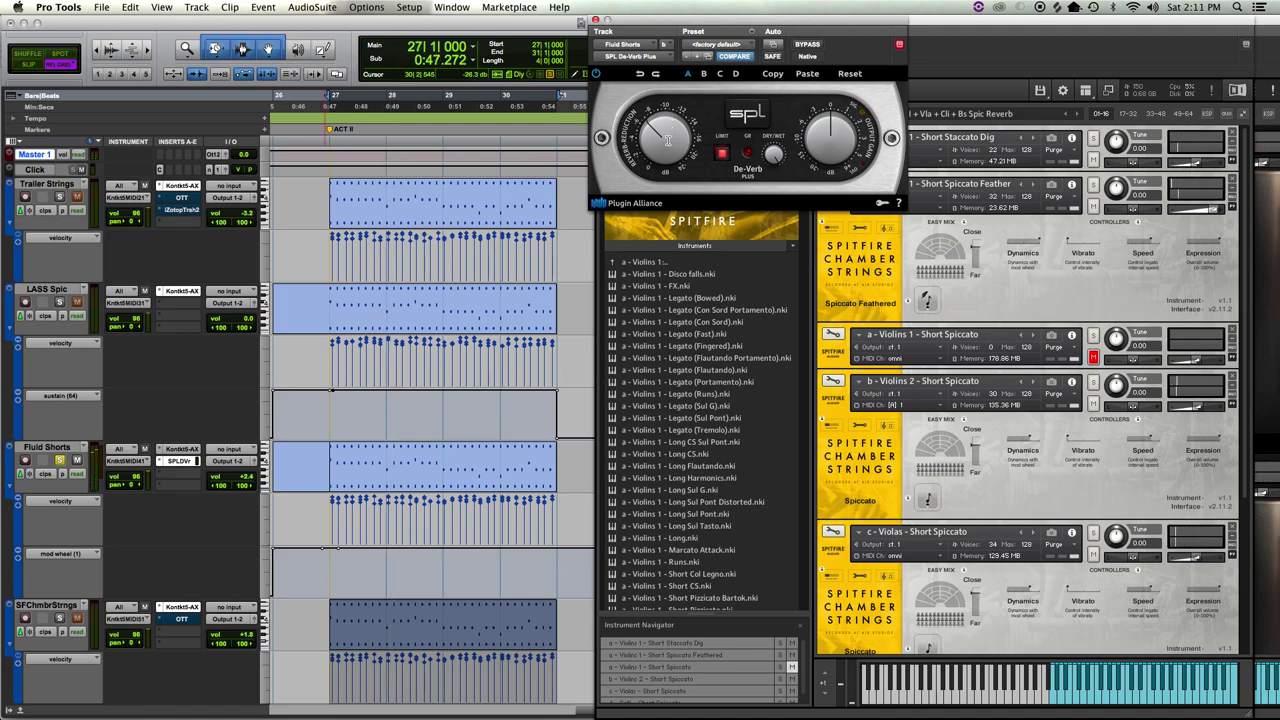
{"action": "key", "text": "space"}
{"action": "left_click_drag", "start_coordinate": [668, 140], "coordinate": [655, 114]}
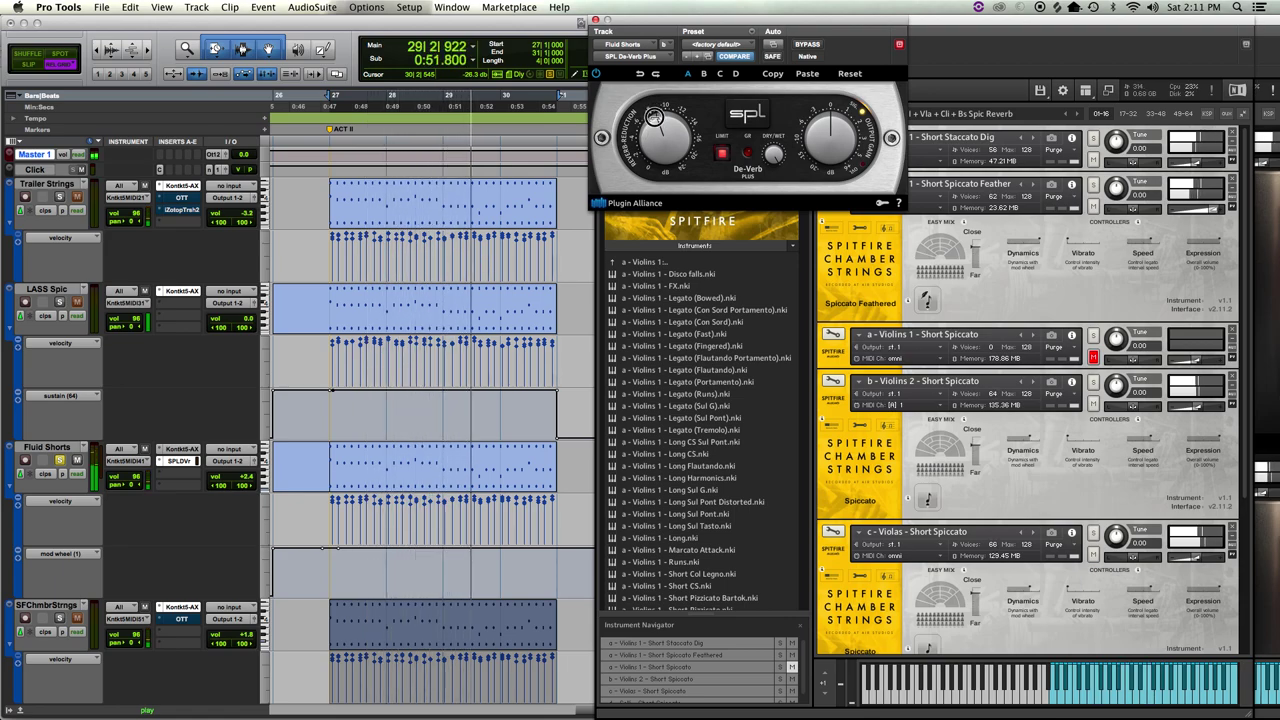
- Bypass the De-Verb to compare and bring back the Fluid Shorts Kontakt instrument
{"action": "left_click", "coordinate": [176, 462], "text": "super"}
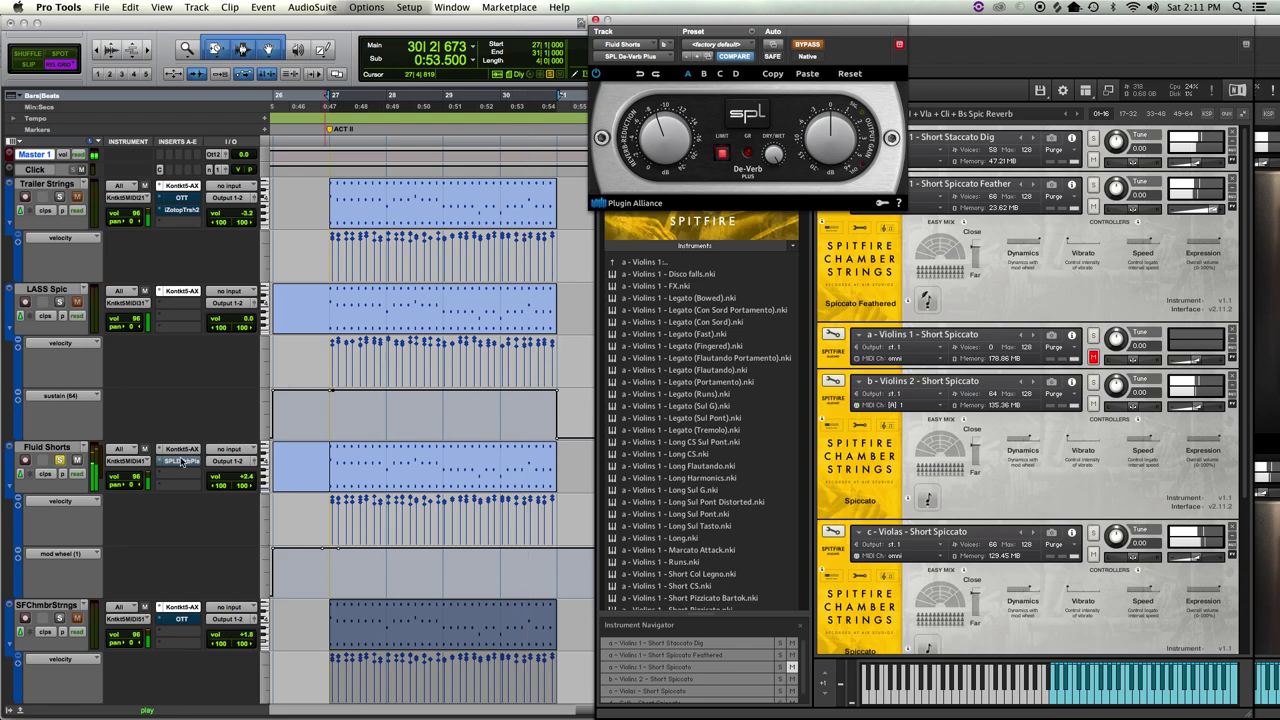
{"action": "key", "text": "space"}
{"action": "left_click", "coordinate": [184, 450]}
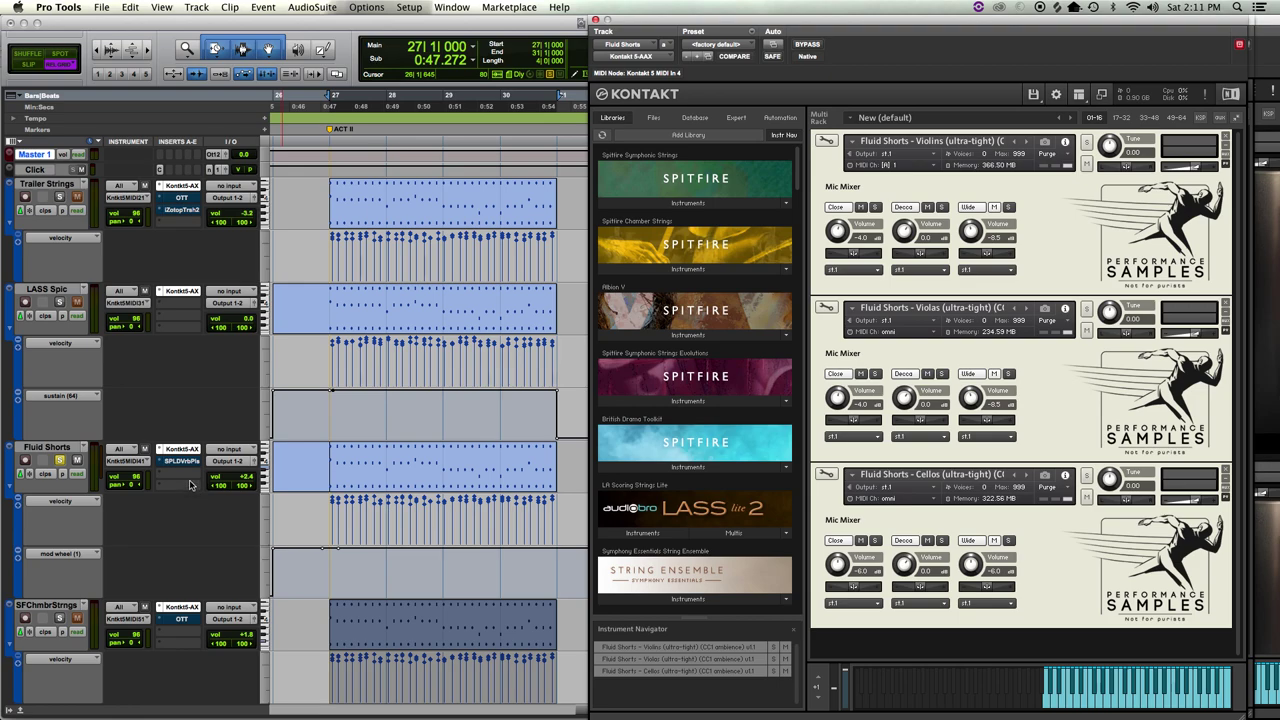
- Play from bar 27, solo Fluid Shorts, and replay the pattern to hear it alone
{"action": "key", "text": "space"}
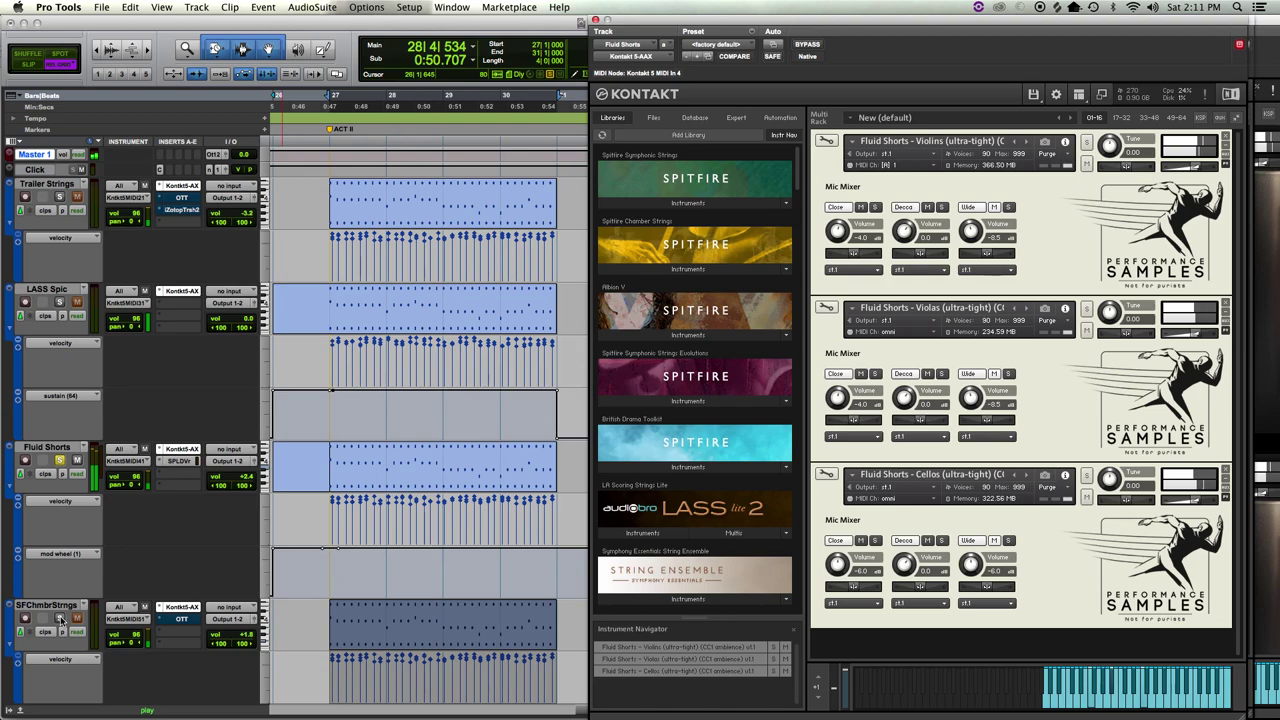
{"action": "left_click", "coordinate": [60, 460]}
{"action": "key", "text": "space"}
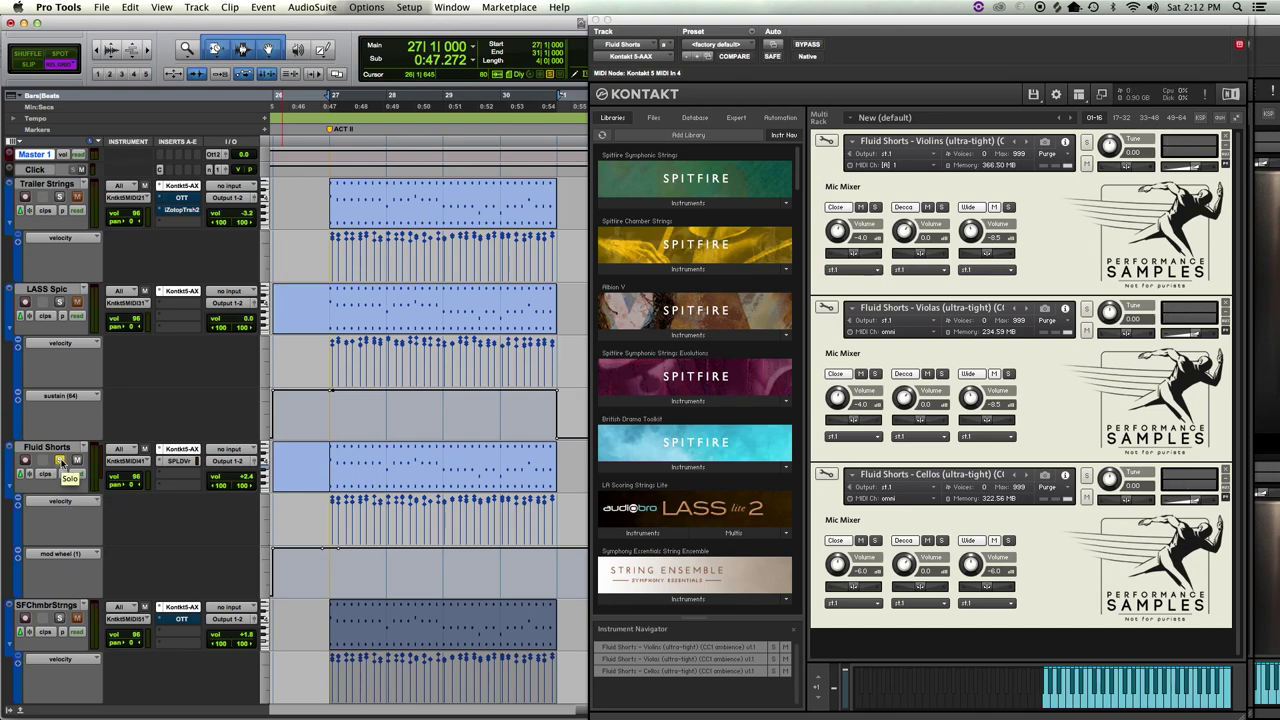
{"action": "key", "text": "space"}
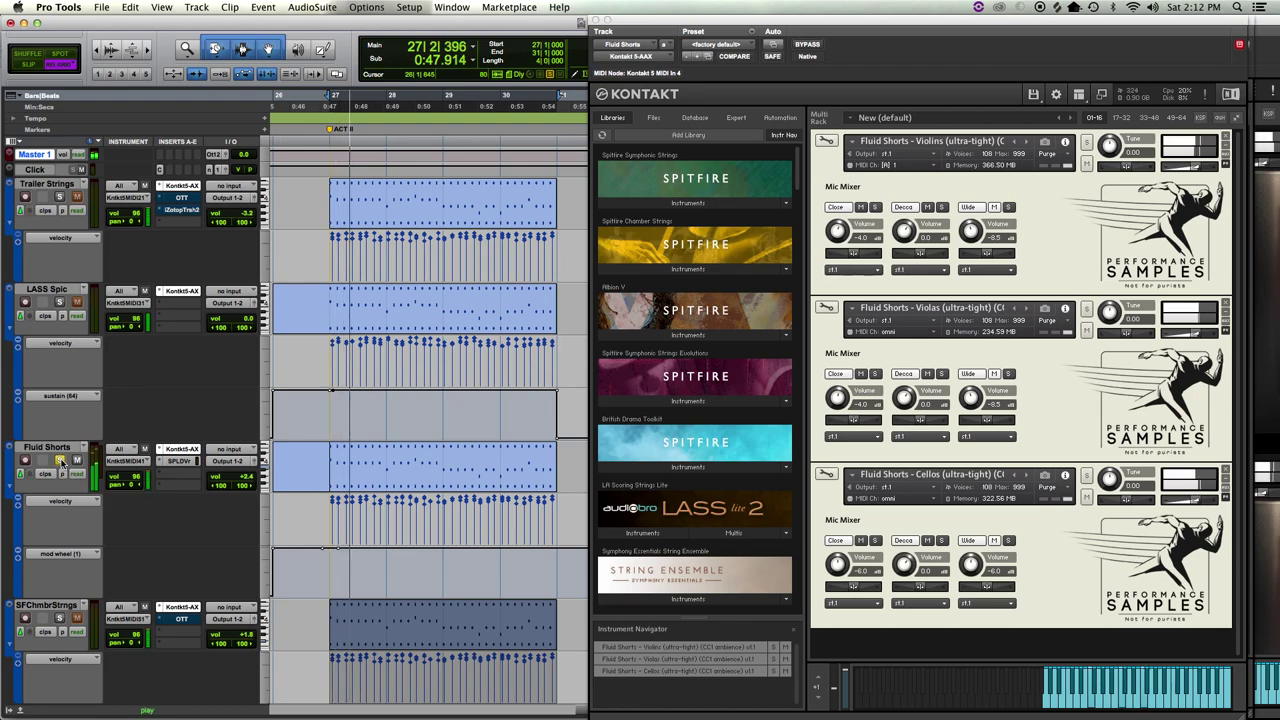
{"action": "key", "text": "space"}
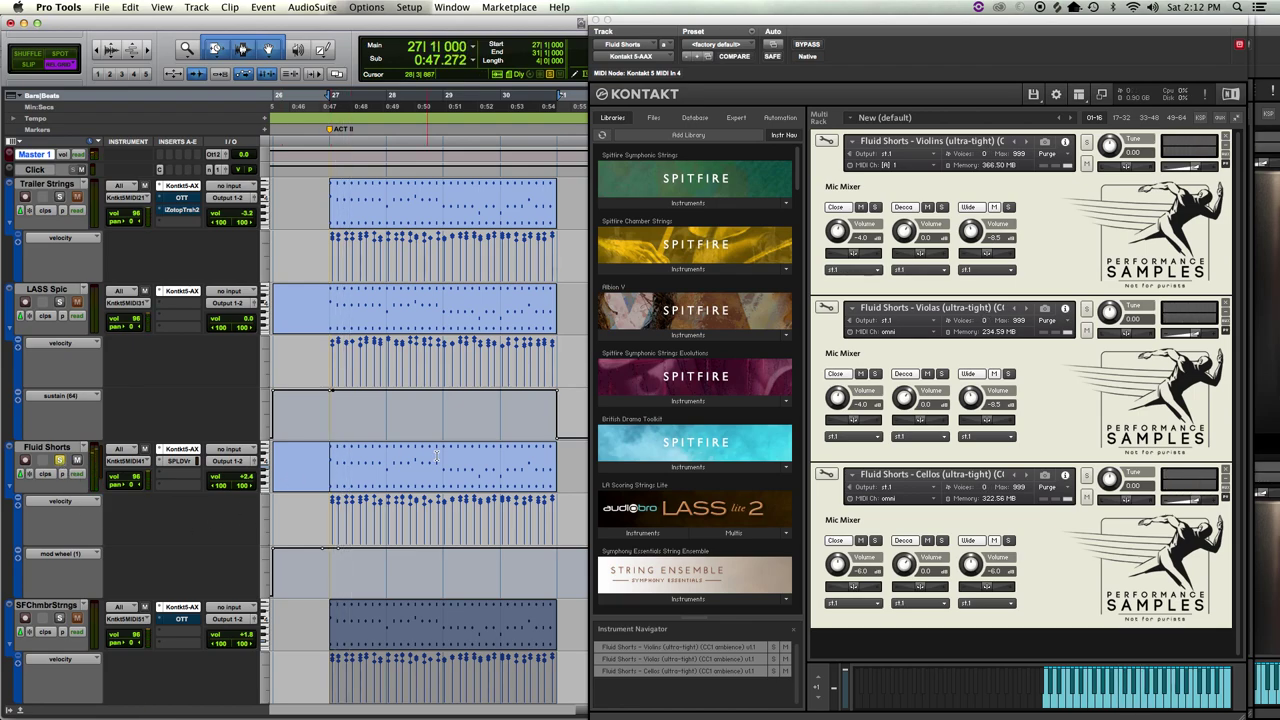
- Open the Fluid Shorts clip's notes, deselect them and stop playback
{"action": "double_click", "coordinate": [411, 487]}
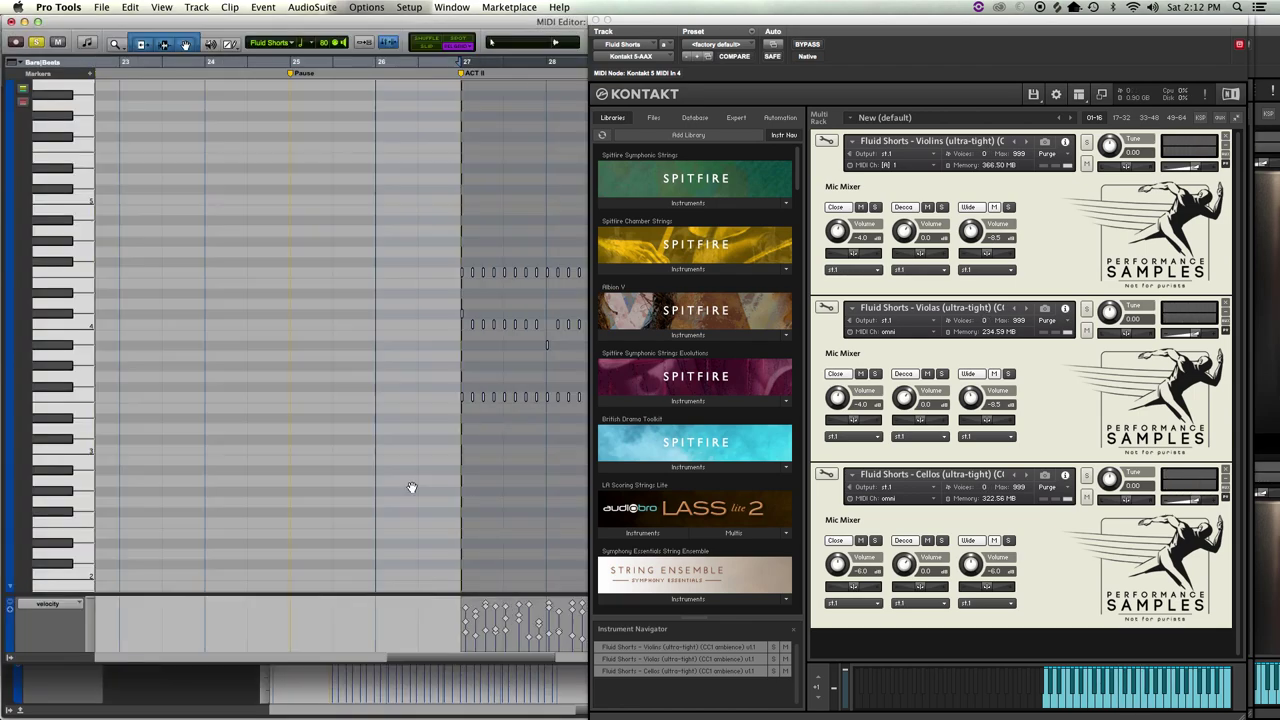
{"action": "left_click", "coordinate": [490, 280]}
{"action": "key", "text": "space"}
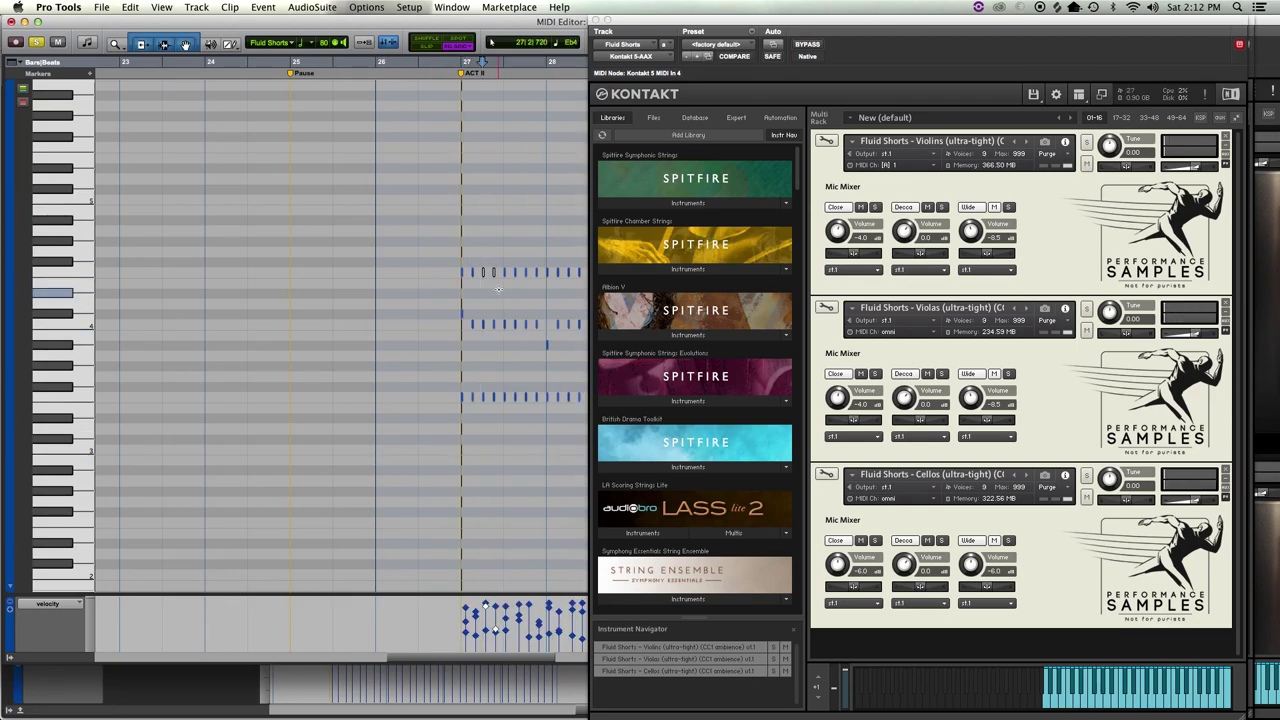
- Rearrange the Kontakt instrument windows and return from the MIDI Editor to the Edit window
{"action": "left_click_drag", "start_coordinate": [577, 27], "coordinate": [580, 48]}
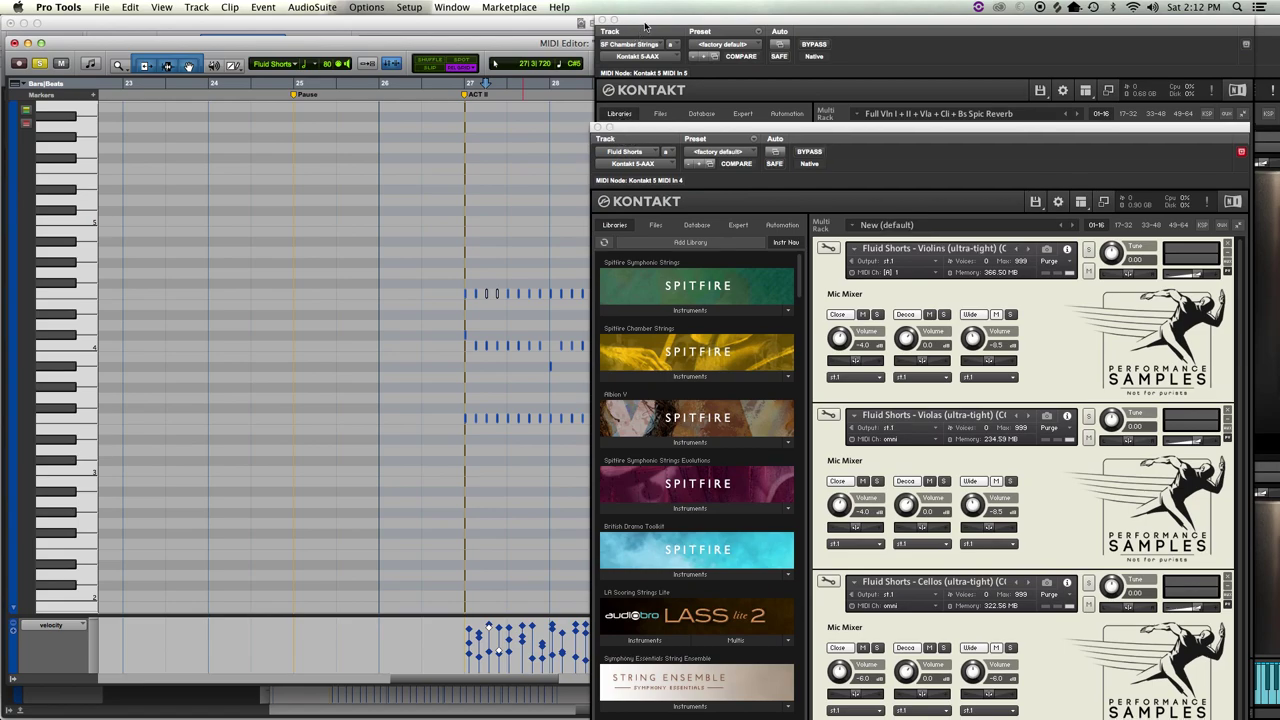
{"action": "left_click", "coordinate": [645, 27]}
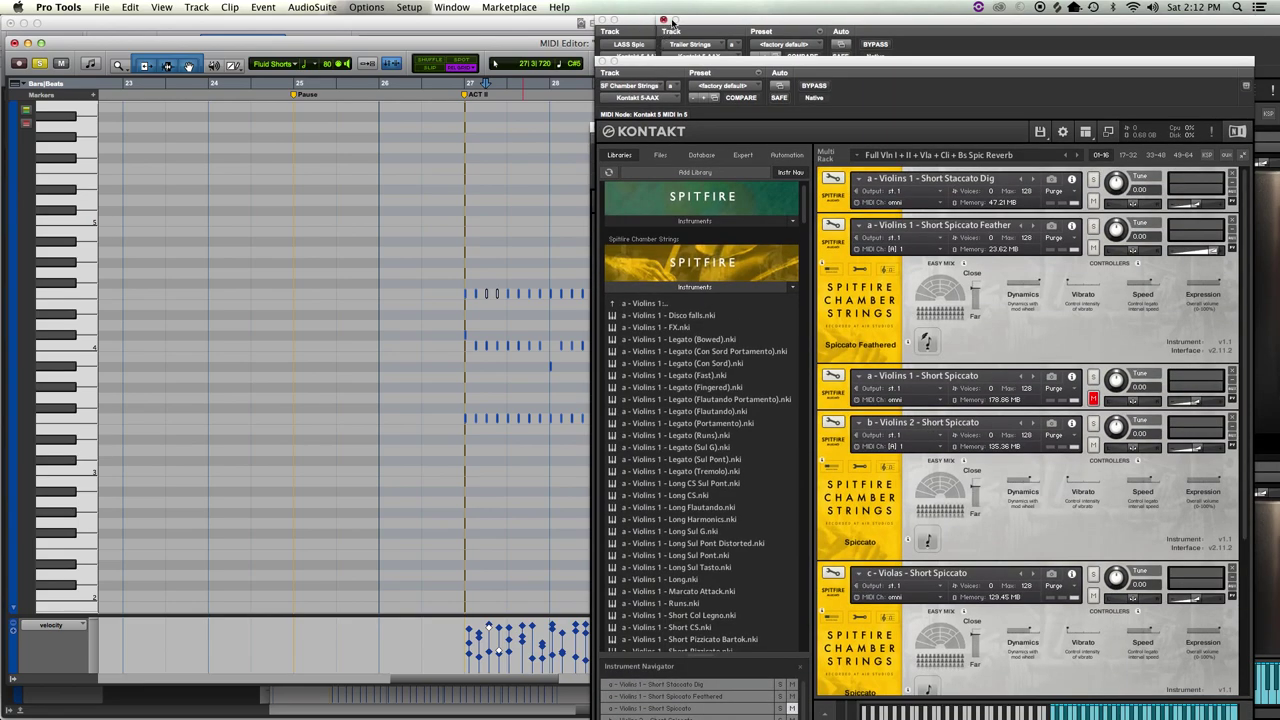
{"action": "left_click", "coordinate": [690, 22]}
{"action": "left_click_drag", "start_coordinate": [689, 42], "coordinate": [677, 92]}
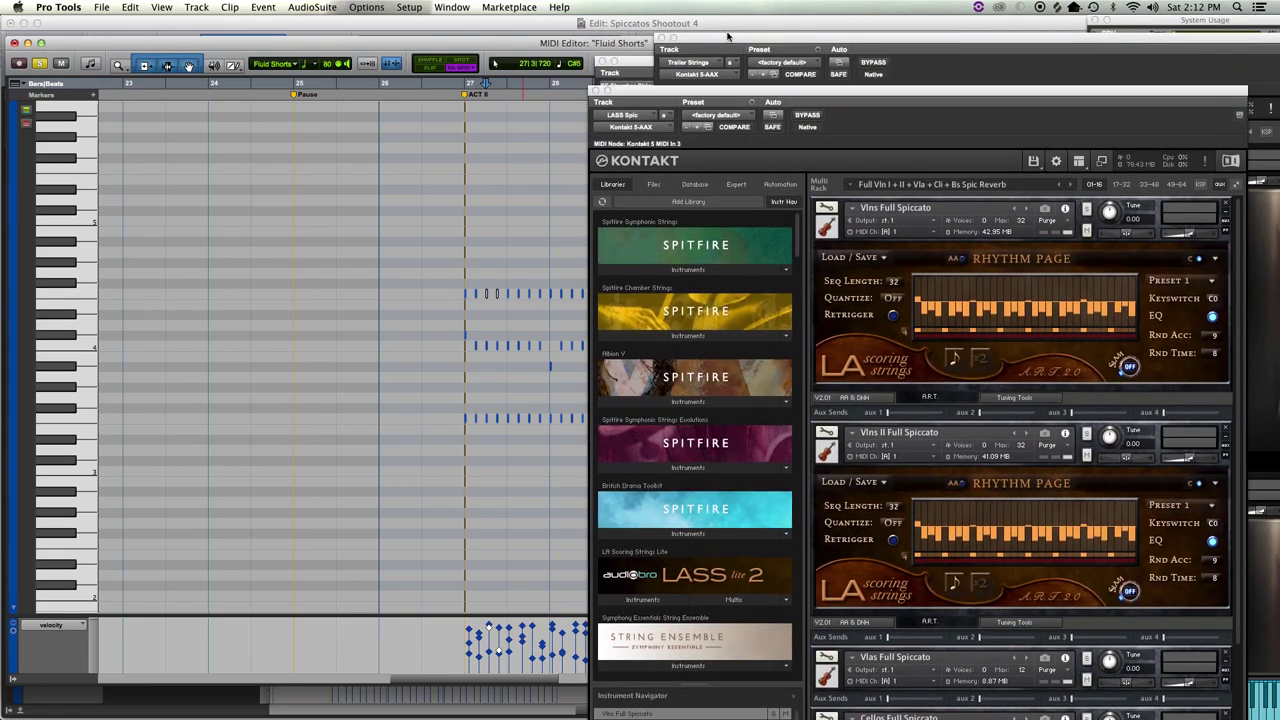
{"action": "key", "text": "super+equal"}
{"action": "left_click", "coordinate": [1046, 120]}
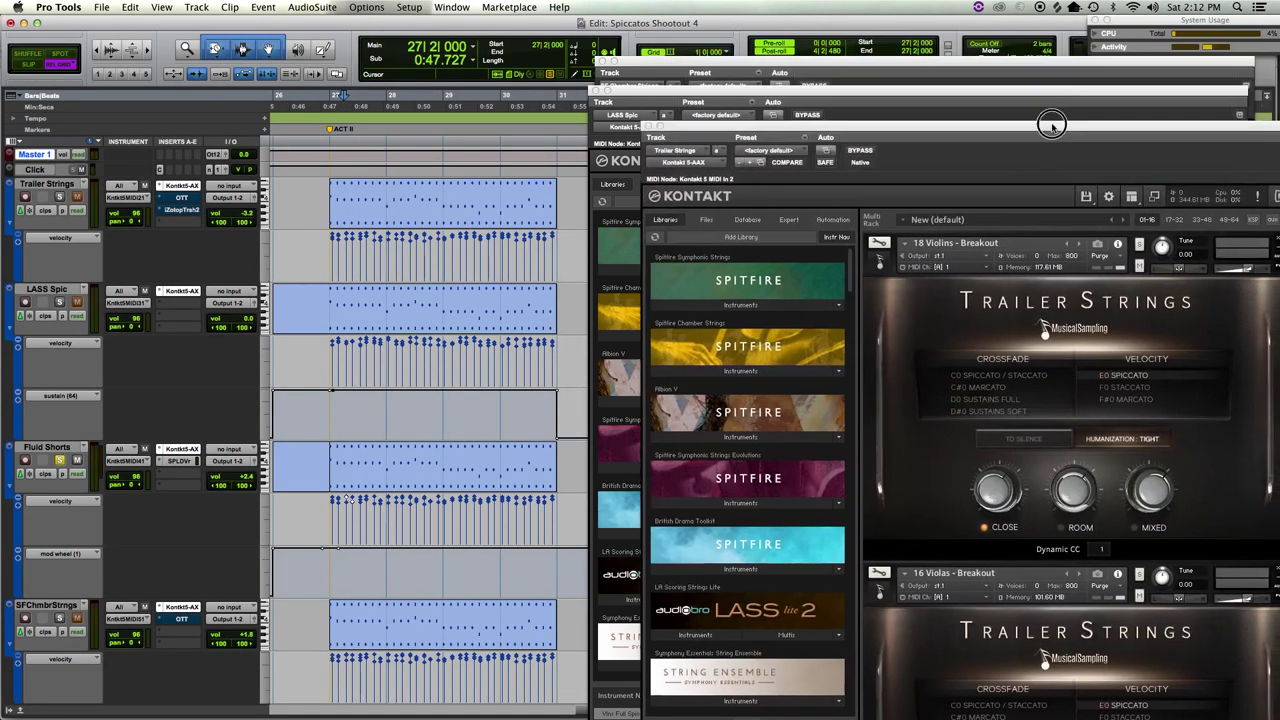
{"action": "left_click_drag", "start_coordinate": [1046, 64], "coordinate": [1042, 93]}
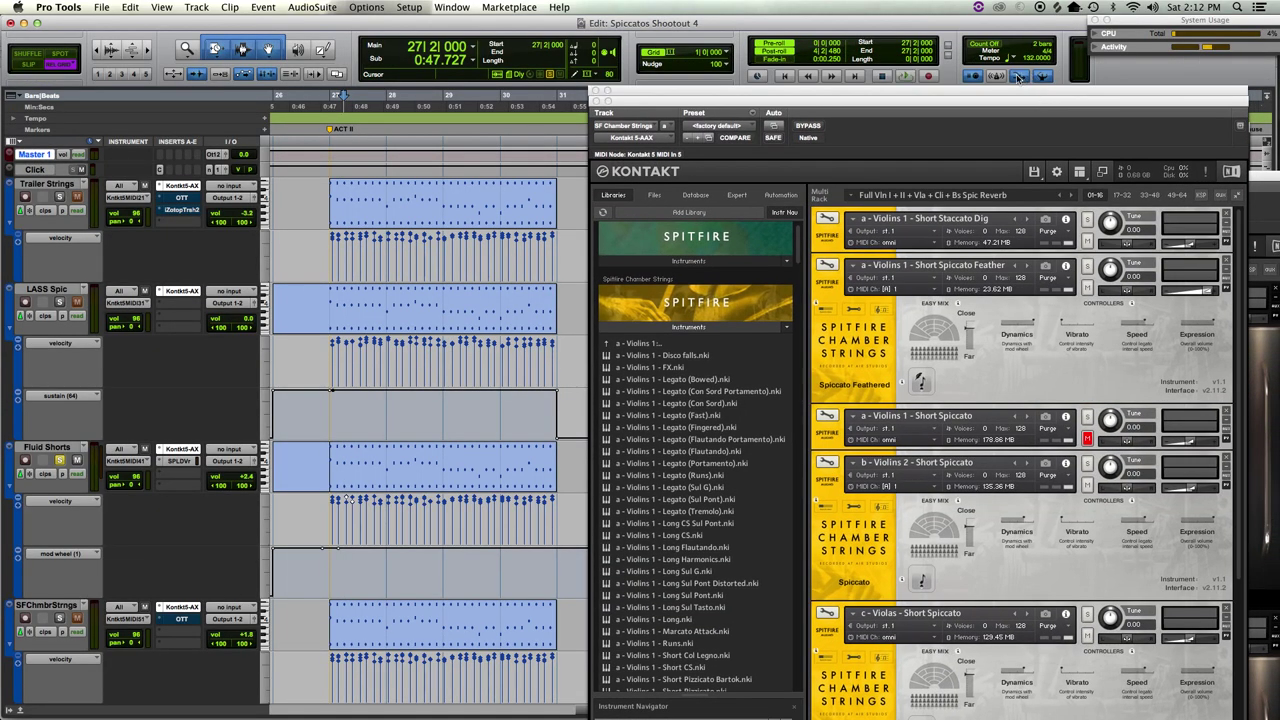
- Solo SFChmbrStrngs, play the pattern and open its OTT compressor
{"action": "key", "text": "space"}
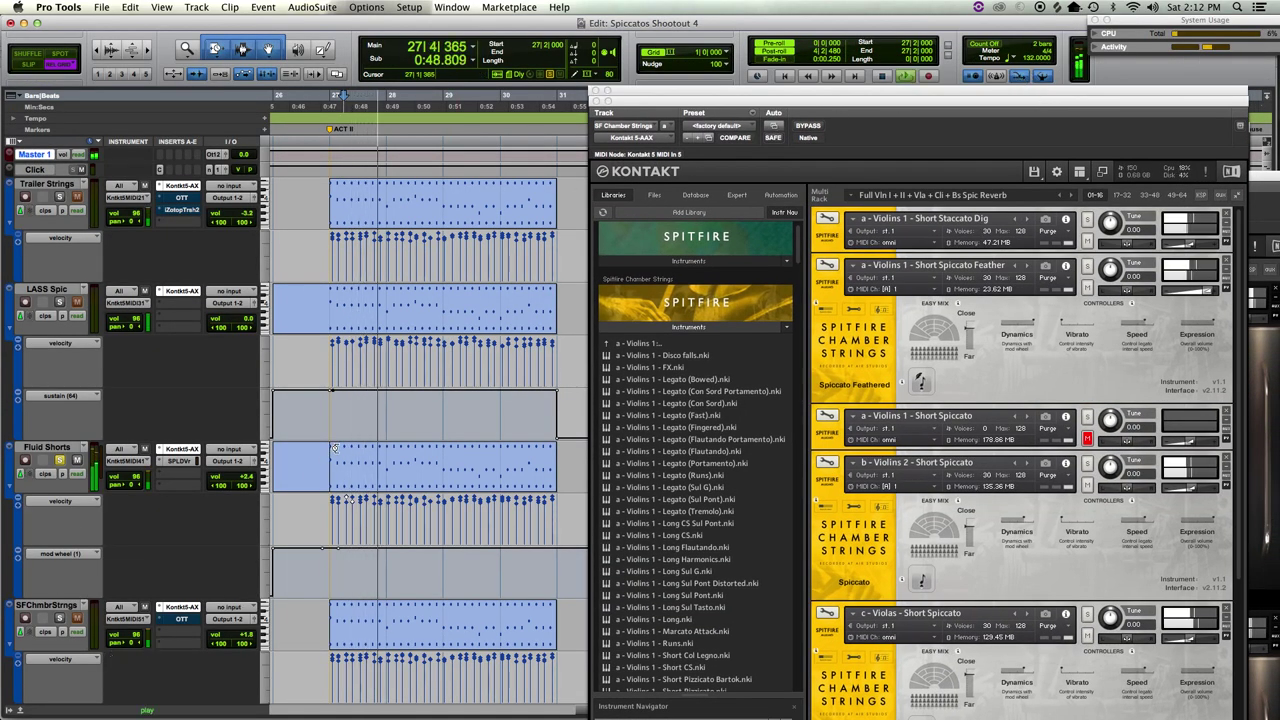
{"action": "left_click", "coordinate": [181, 452]}
{"action": "key", "text": "space"}
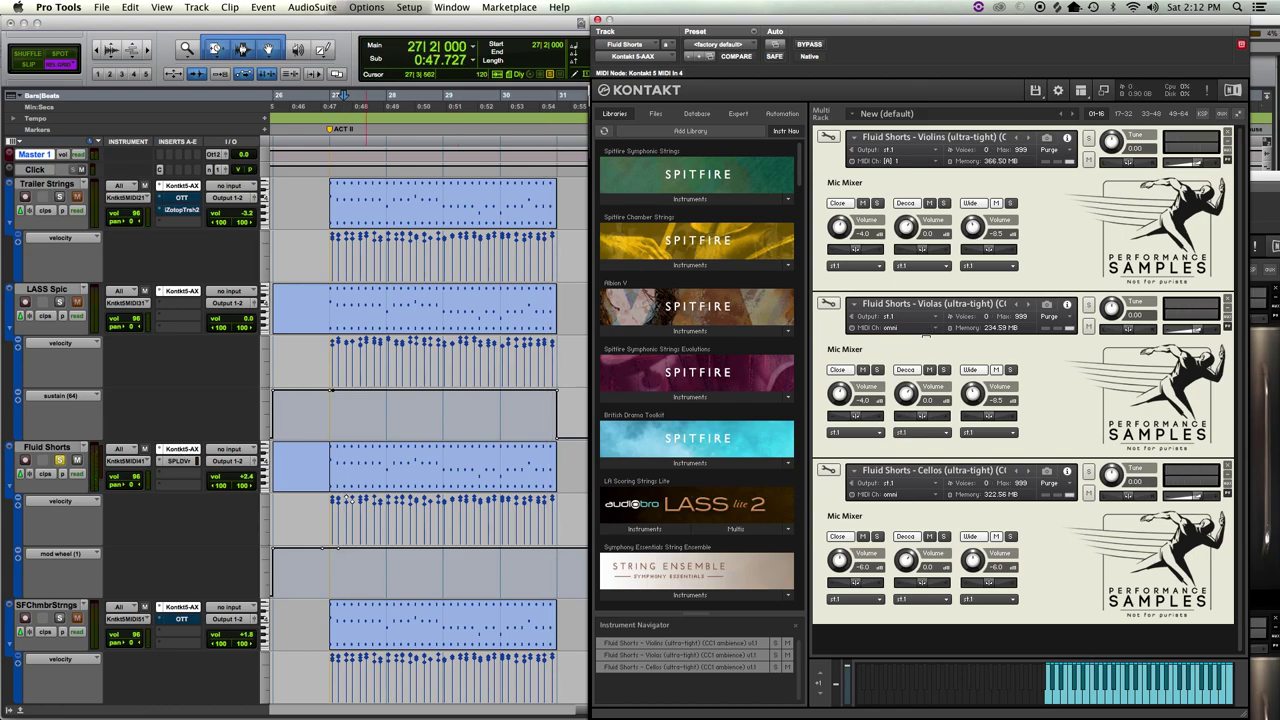
{"action": "left_click", "coordinate": [59, 618]}
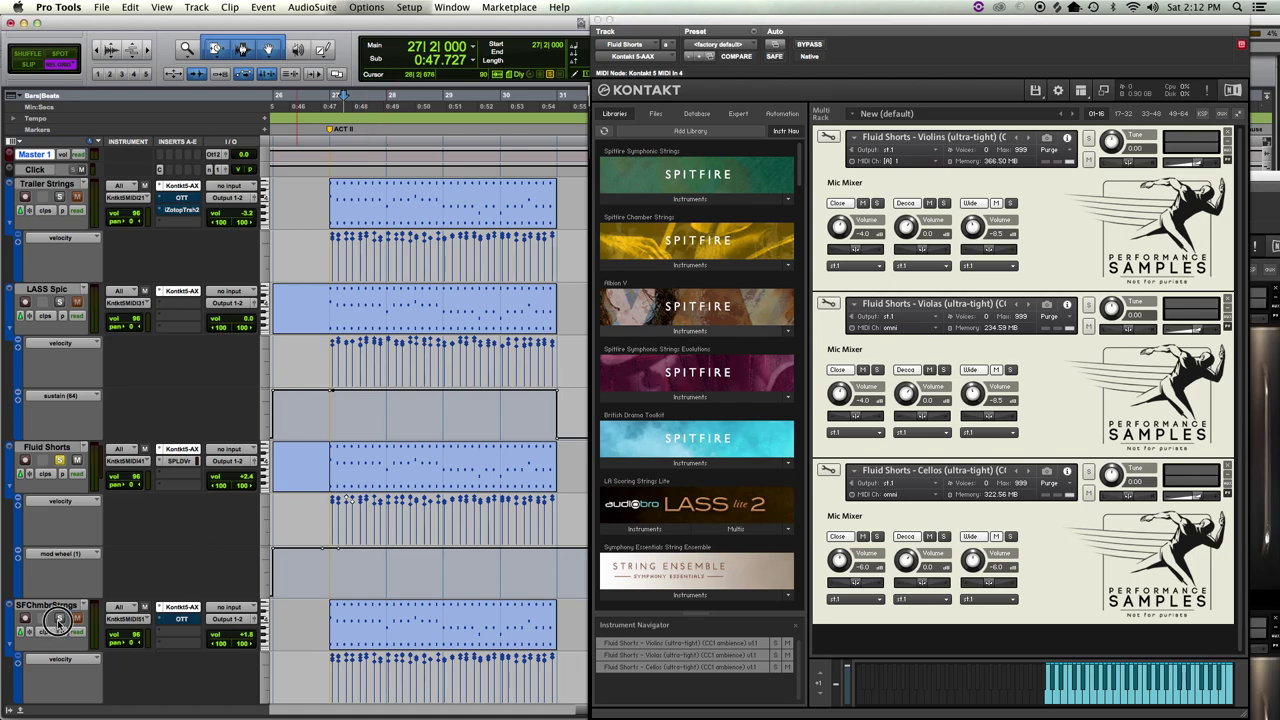
{"action": "key", "text": "space"}
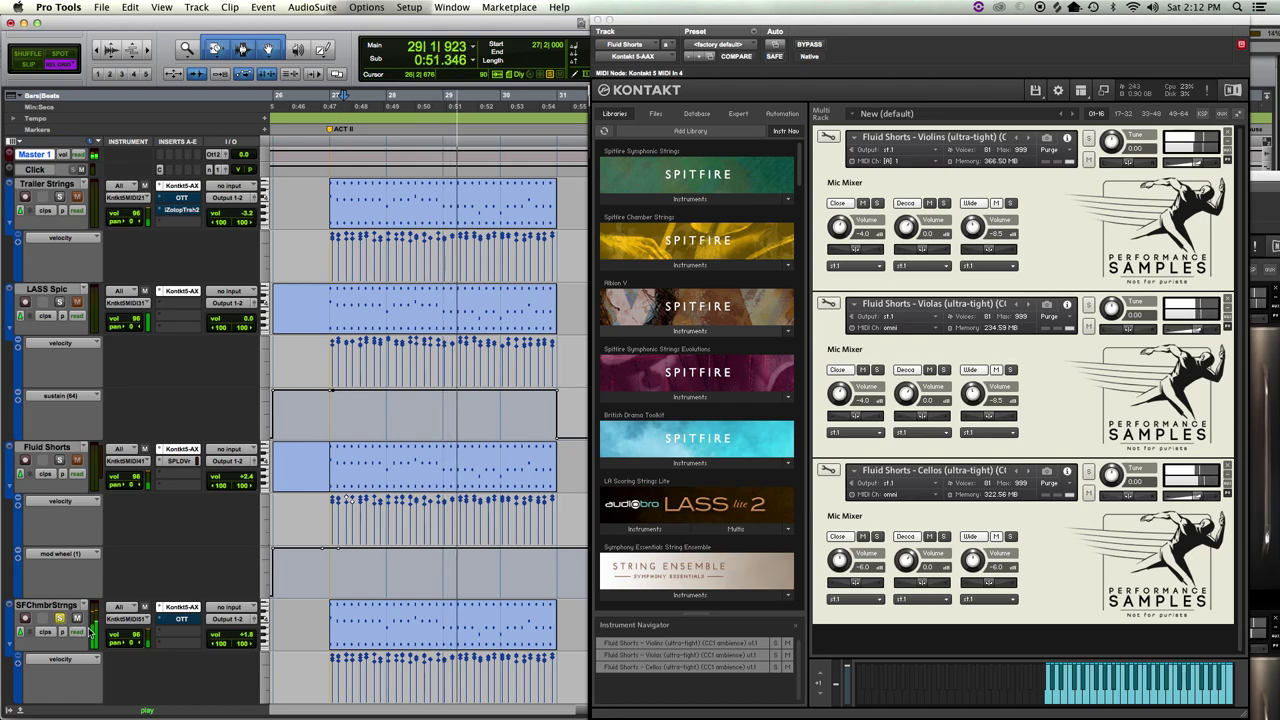
{"action": "left_click", "coordinate": [181, 618]}
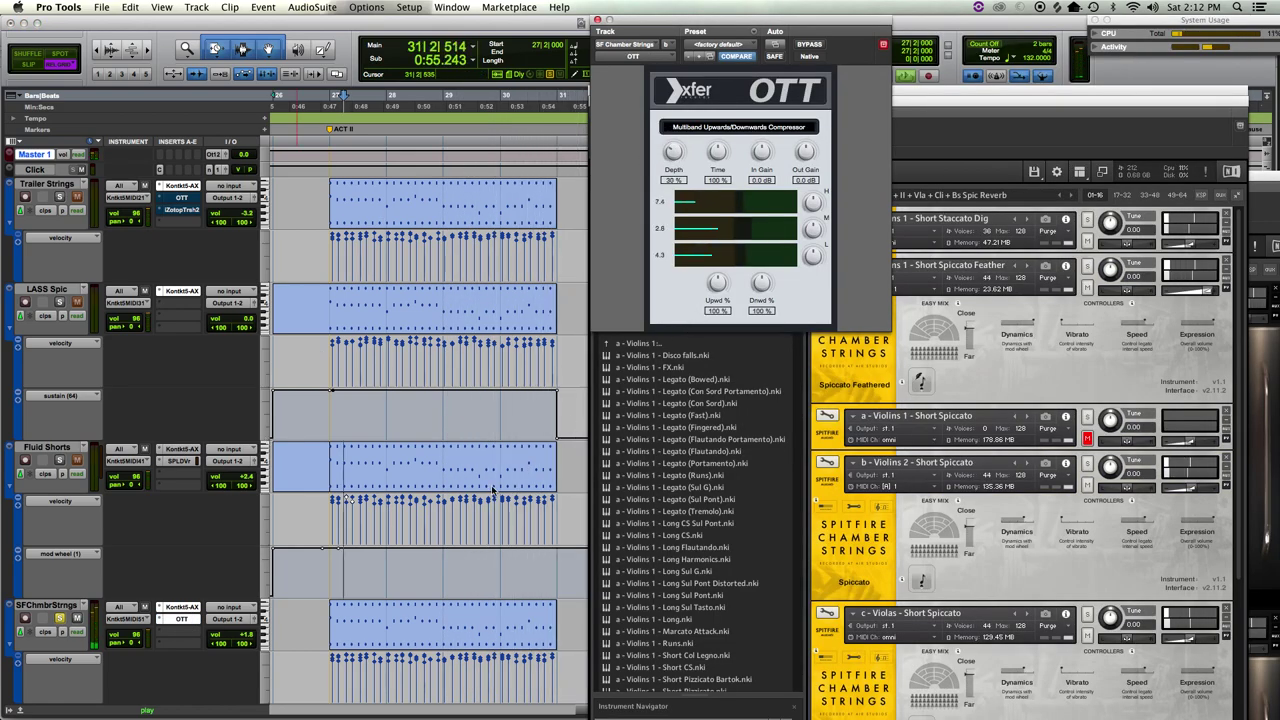
- Retune the OTT to 41% depth, 30% upward and about -1.8 dB output gain, then bypass to compare
{"action": "left_click", "coordinate": [440, 636]}
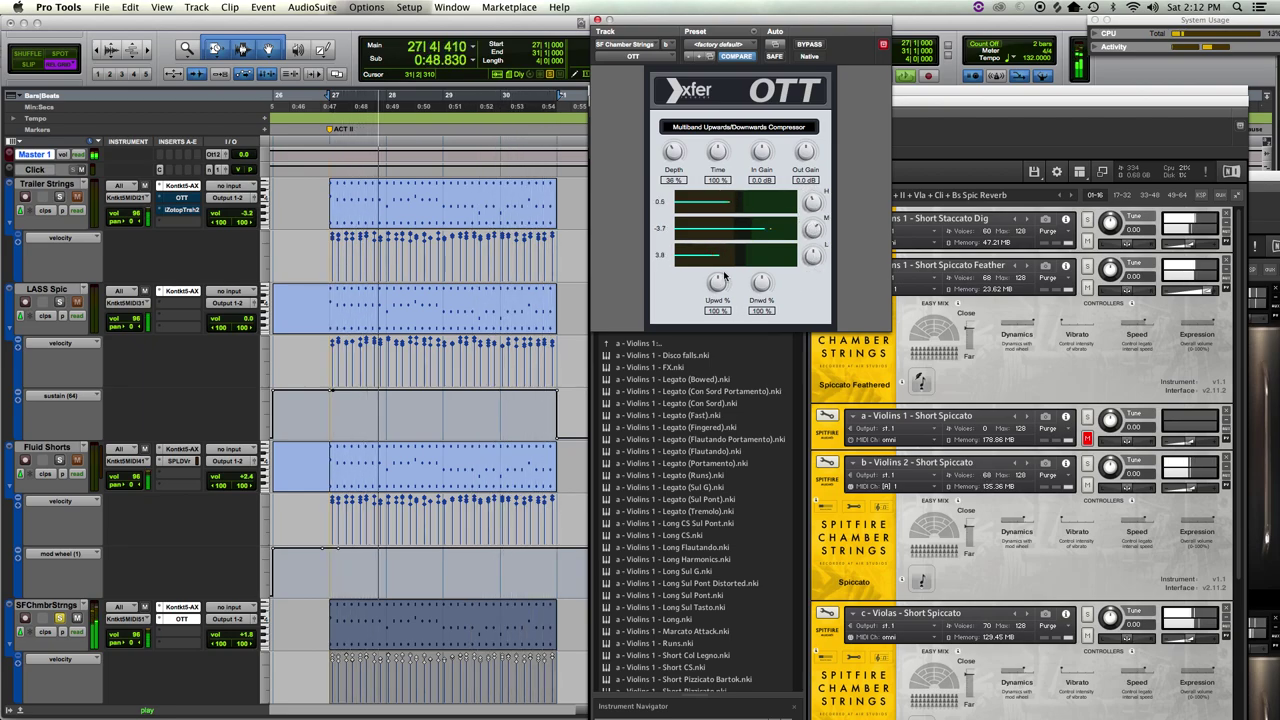
{"action": "mouse_move", "coordinate": [718, 286]}
{"action": "left_mouse_down"}
{"action": "mouse_move", "coordinate": [716, 318]}
{"action": "mouse_move", "coordinate": [754, 300]}
{"action": "mouse_move", "coordinate": [757, 284]}
{"action": "mouse_move", "coordinate": [716, 290]}
{"action": "left_mouse_up"}
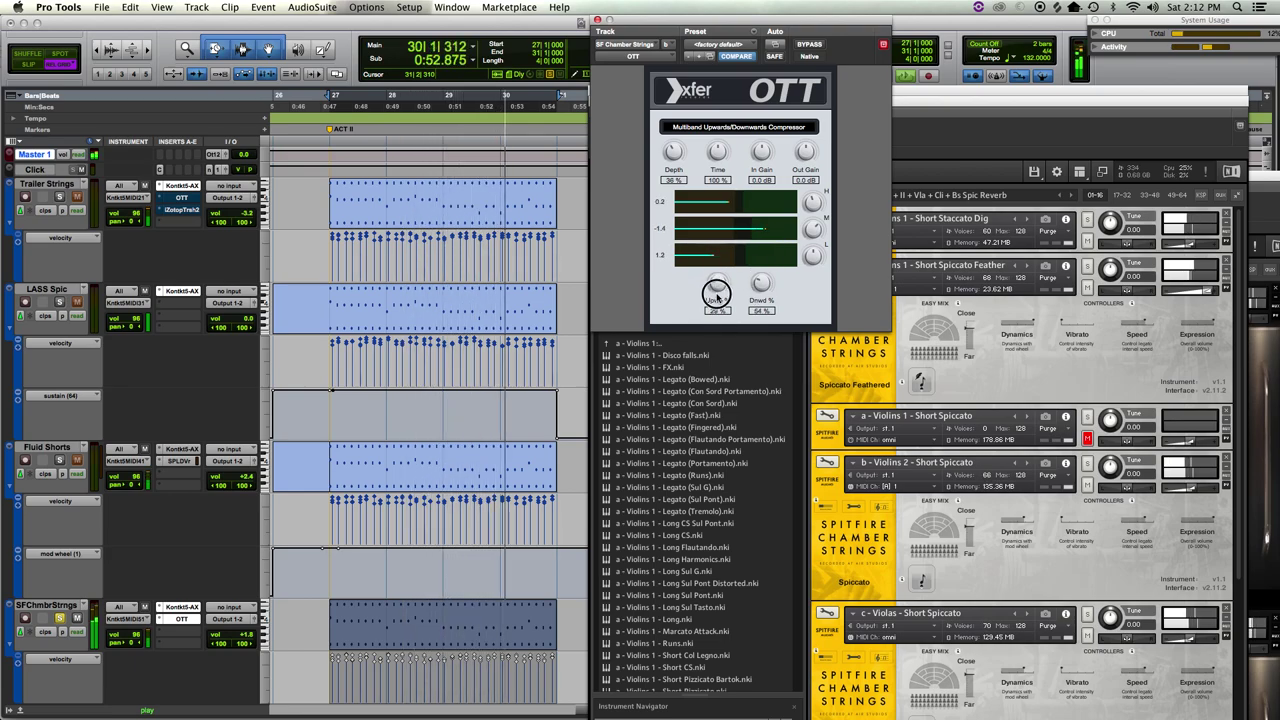
{"action": "left_click_drag", "start_coordinate": [672, 152], "coordinate": [671, 148]}
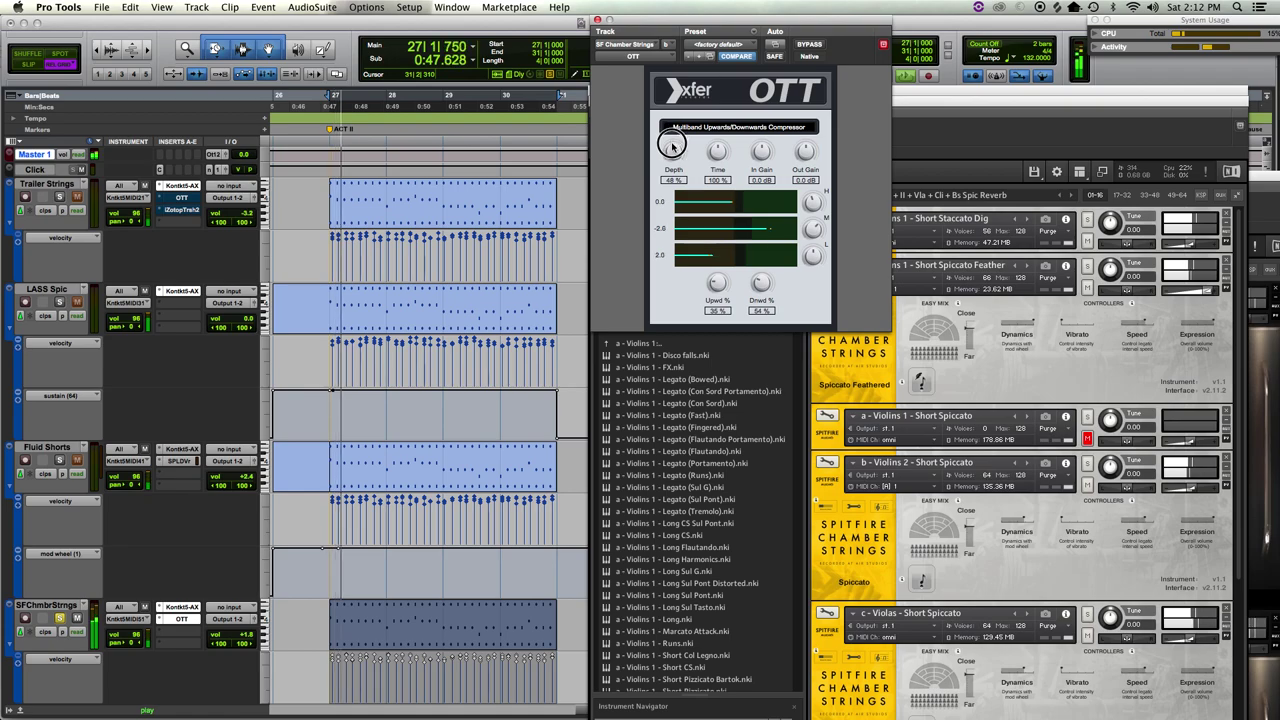
{"action": "left_click_drag", "start_coordinate": [805, 151], "coordinate": [808, 157]}
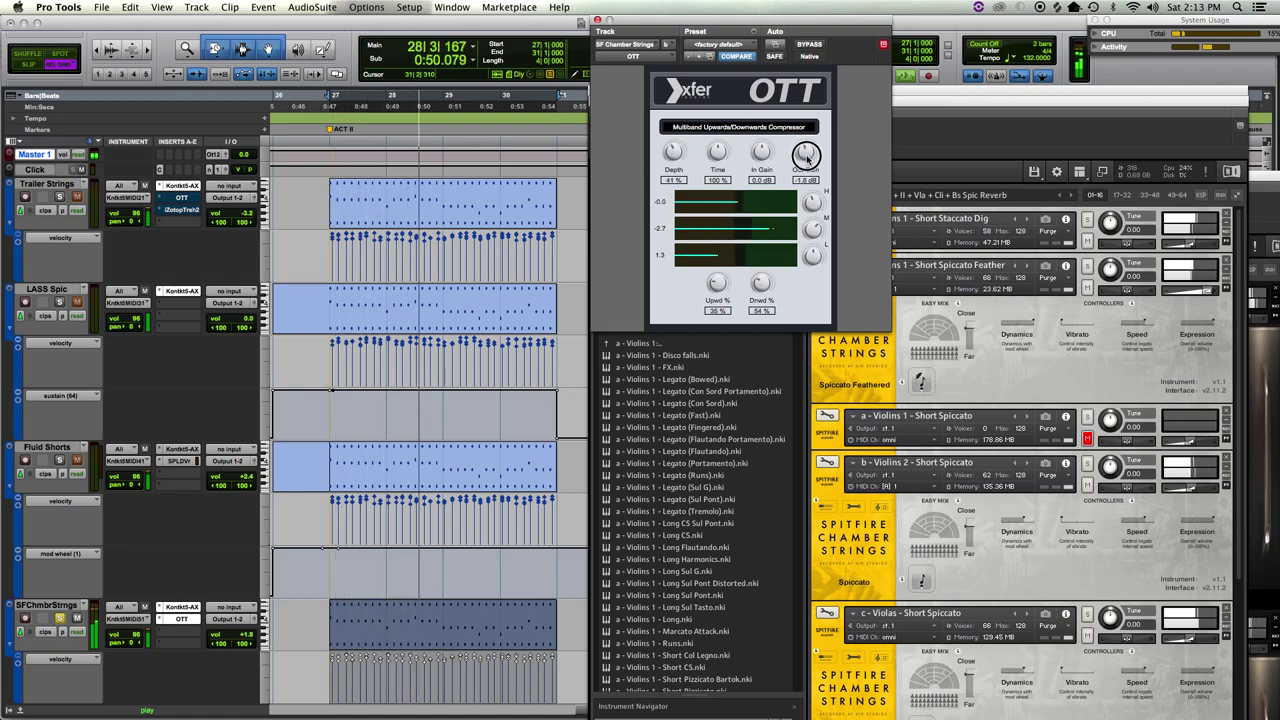
{"action": "left_click", "coordinate": [172, 620], "text": "super"}
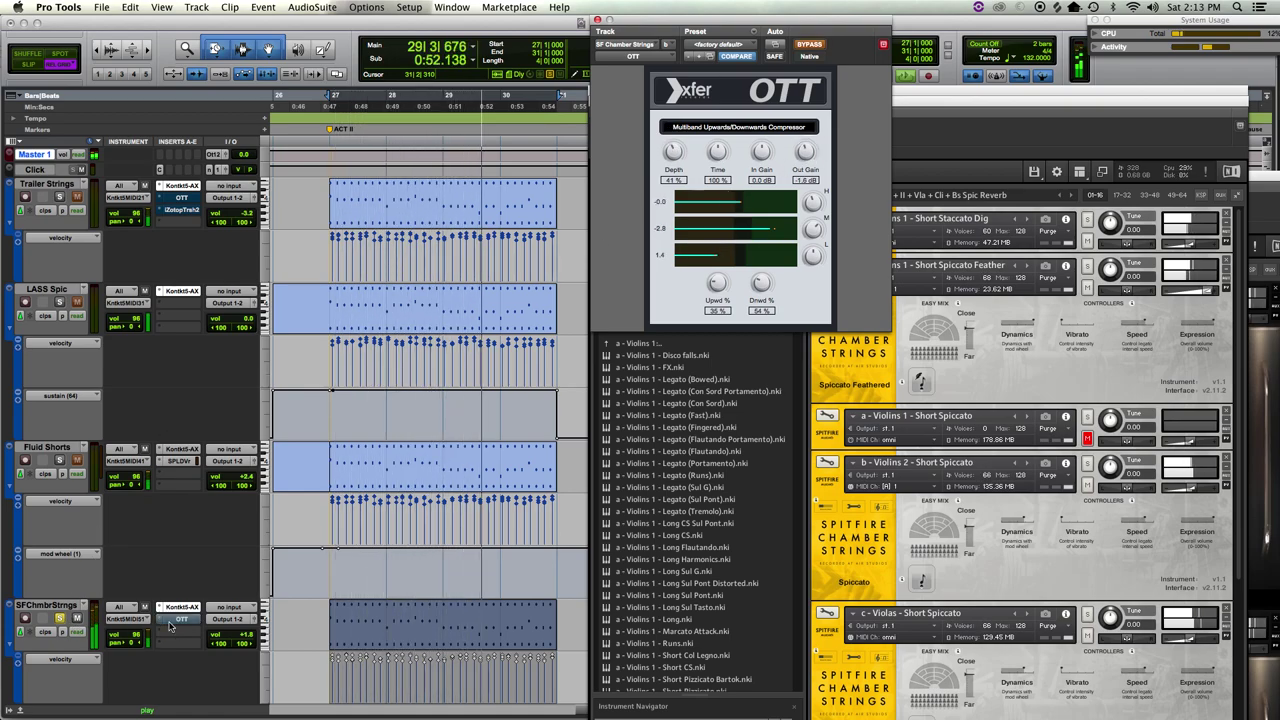
- Solo the Fluid Shorts track and stop playback back at bar 27
{"action": "left_click", "coordinate": [61, 461]}
{"action": "left_click", "coordinate": [61, 461]}
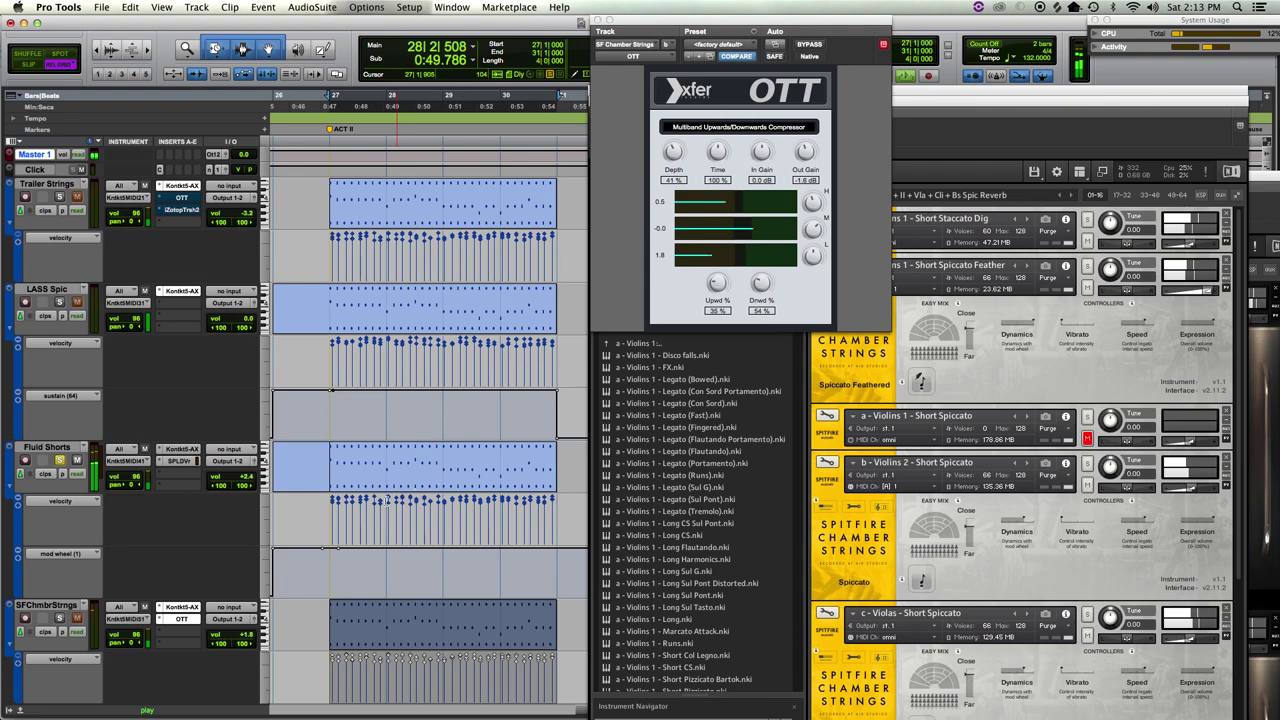
{"action": "key", "text": "space"}
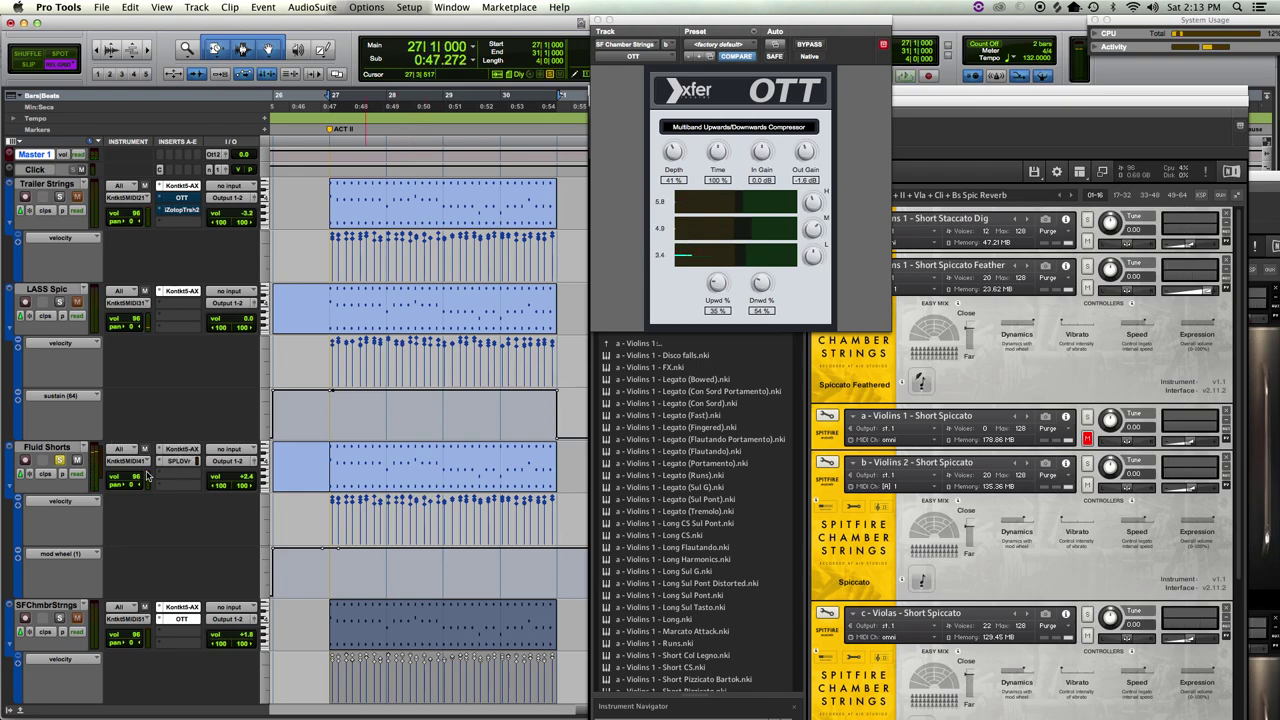
- Open the Fluid Shorts Kontakt instrument and audition its notes from bar 27
{"action": "left_click", "coordinate": [182, 449]}
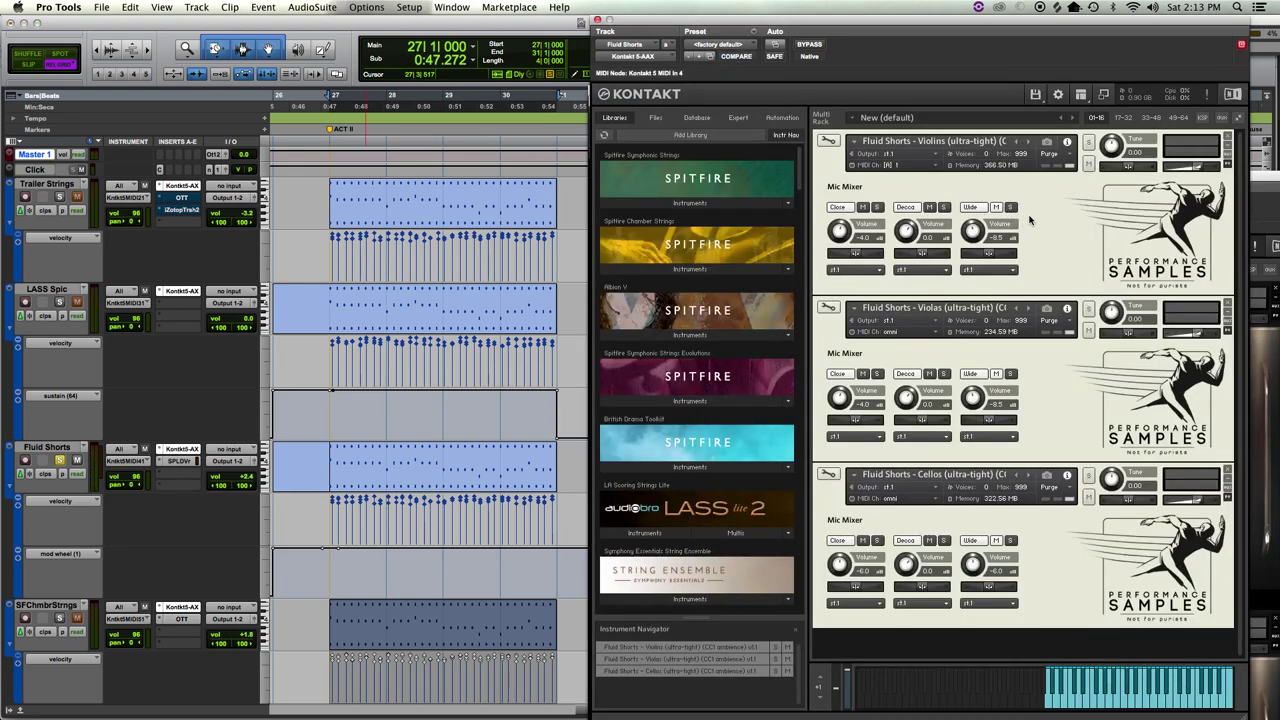
{"action": "key", "text": "space"}
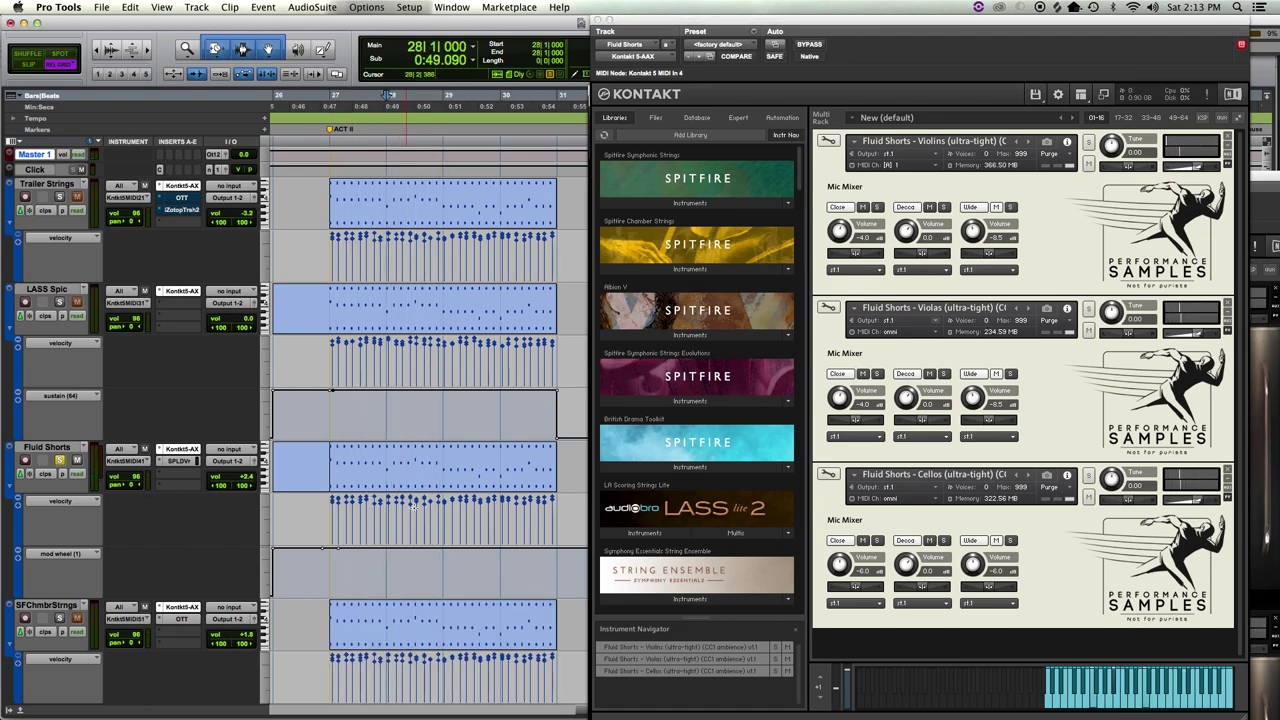
{"action": "left_click", "coordinate": [422, 487]}
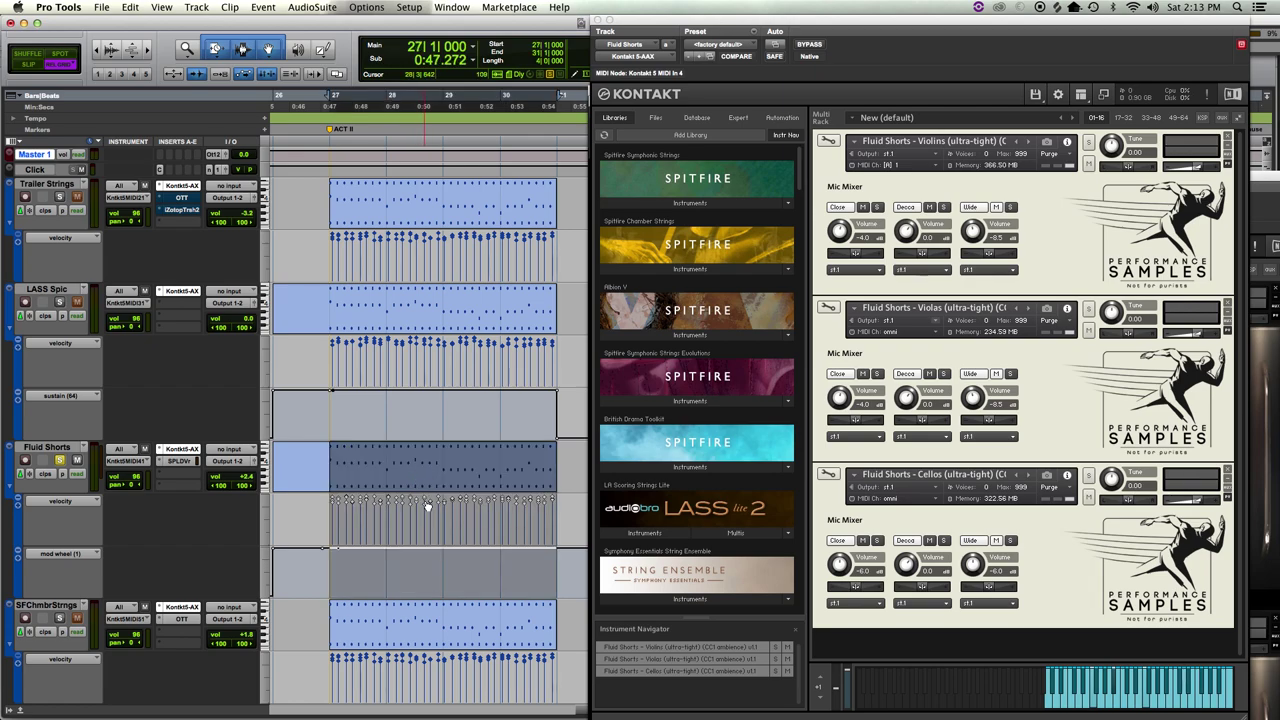
{"action": "left_click", "coordinate": [427, 507]}
{"action": "key", "text": "space"}
{"action": "key", "text": "space"}
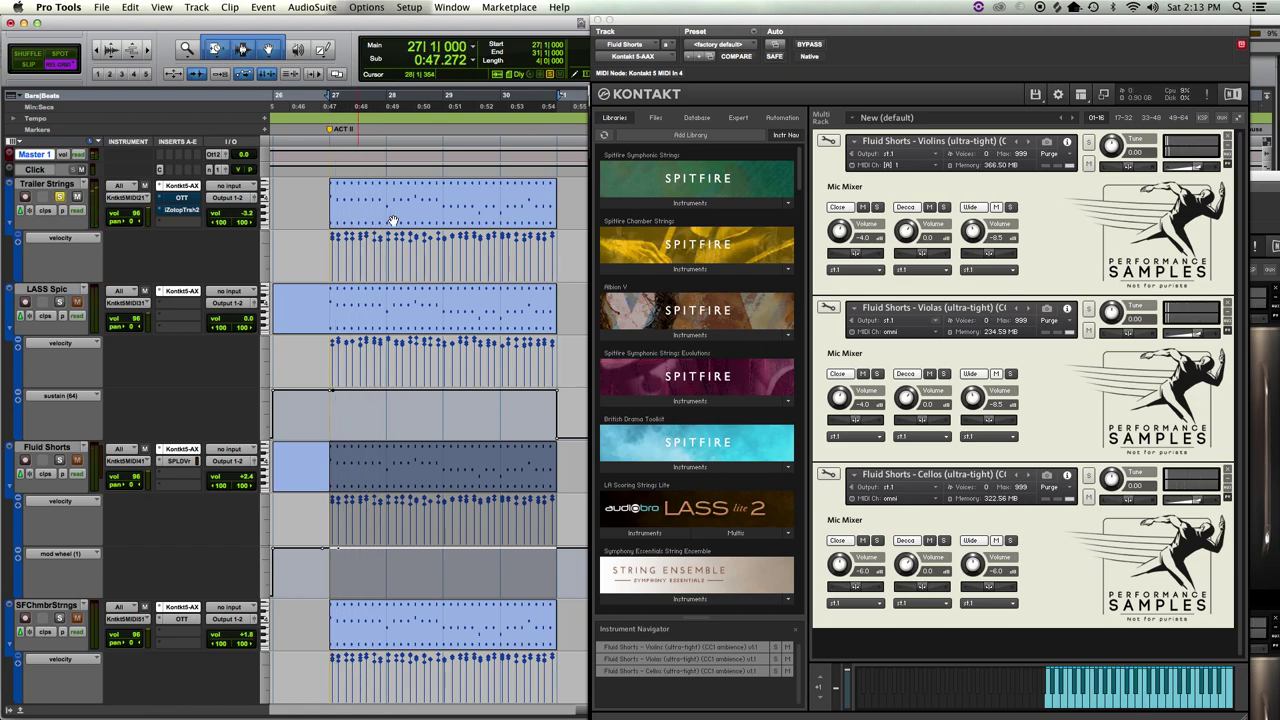
- Raise the Trailer Strings clip volume from -3.2 dB to -1.9 dB during playback
{"action": "left_click", "coordinate": [393, 220]}
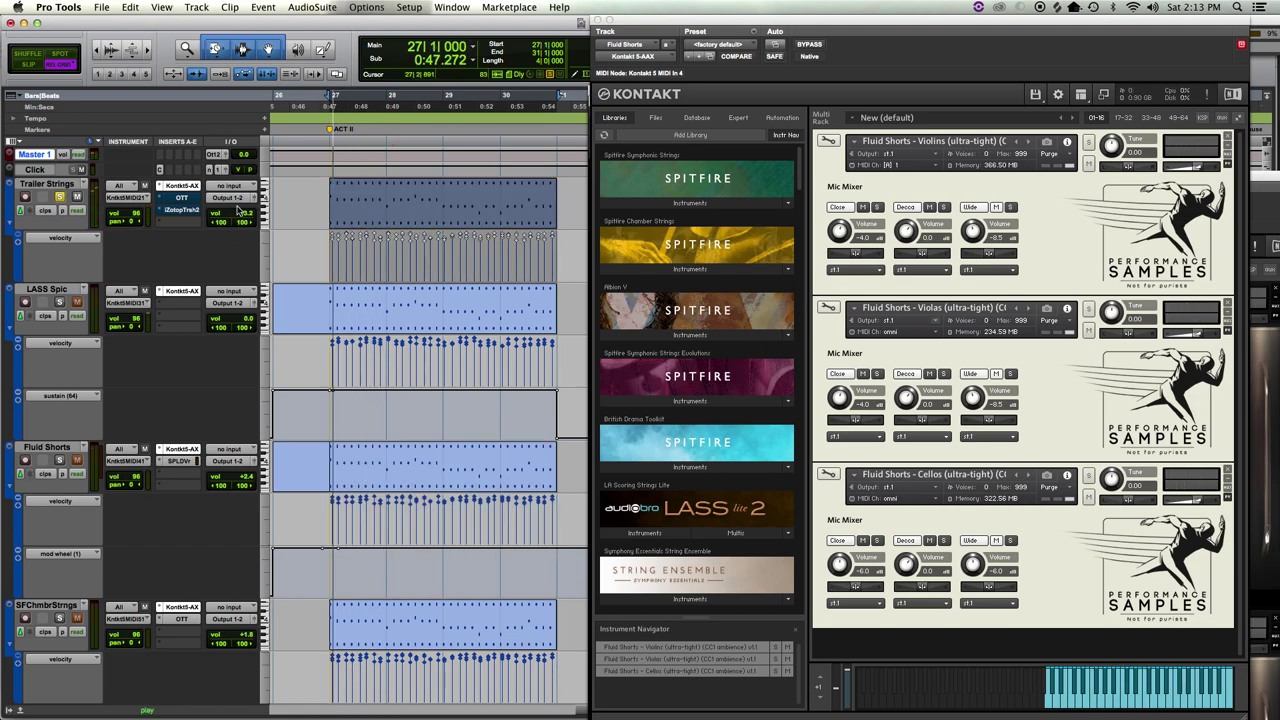
{"action": "key", "text": "space"}
{"action": "left_click_drag", "start_coordinate": [238, 212], "coordinate": [238, 210]}
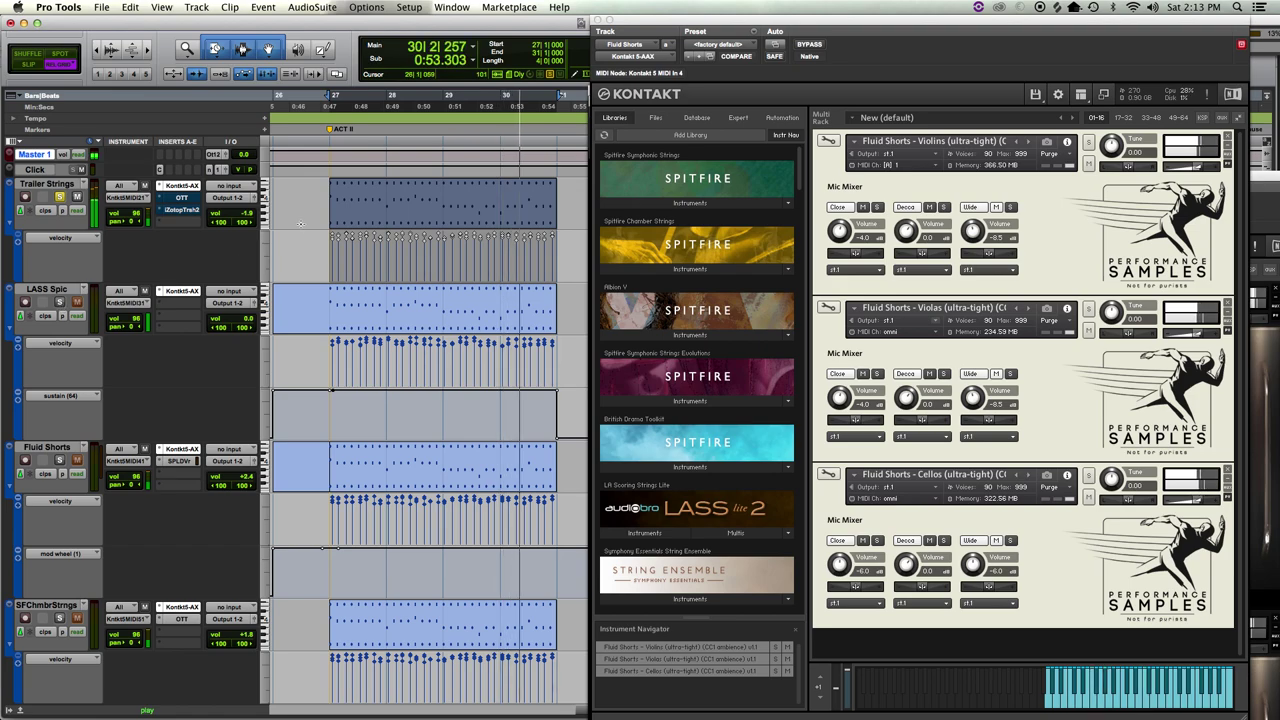
{"action": "key", "text": "space"}
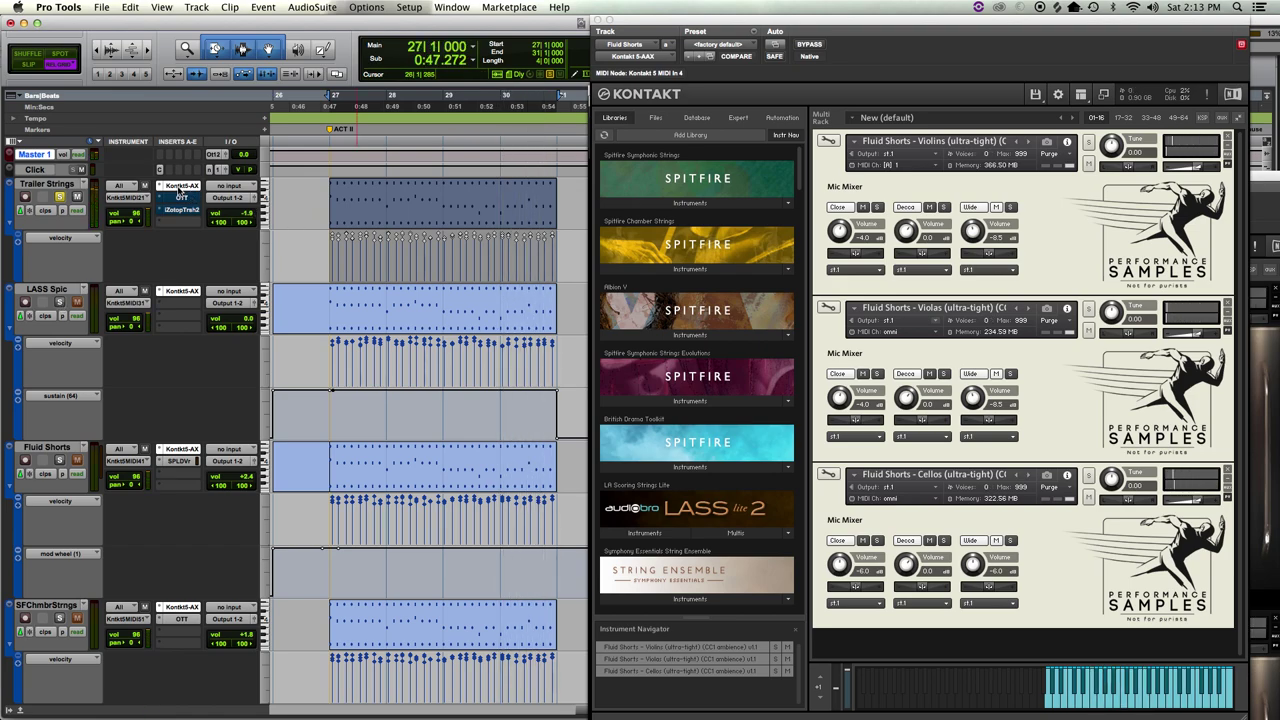
- Open the Trailer Strings Kontakt instrument and change the 16 Violas humanization setting
{"action": "left_click", "coordinate": [180, 188]}
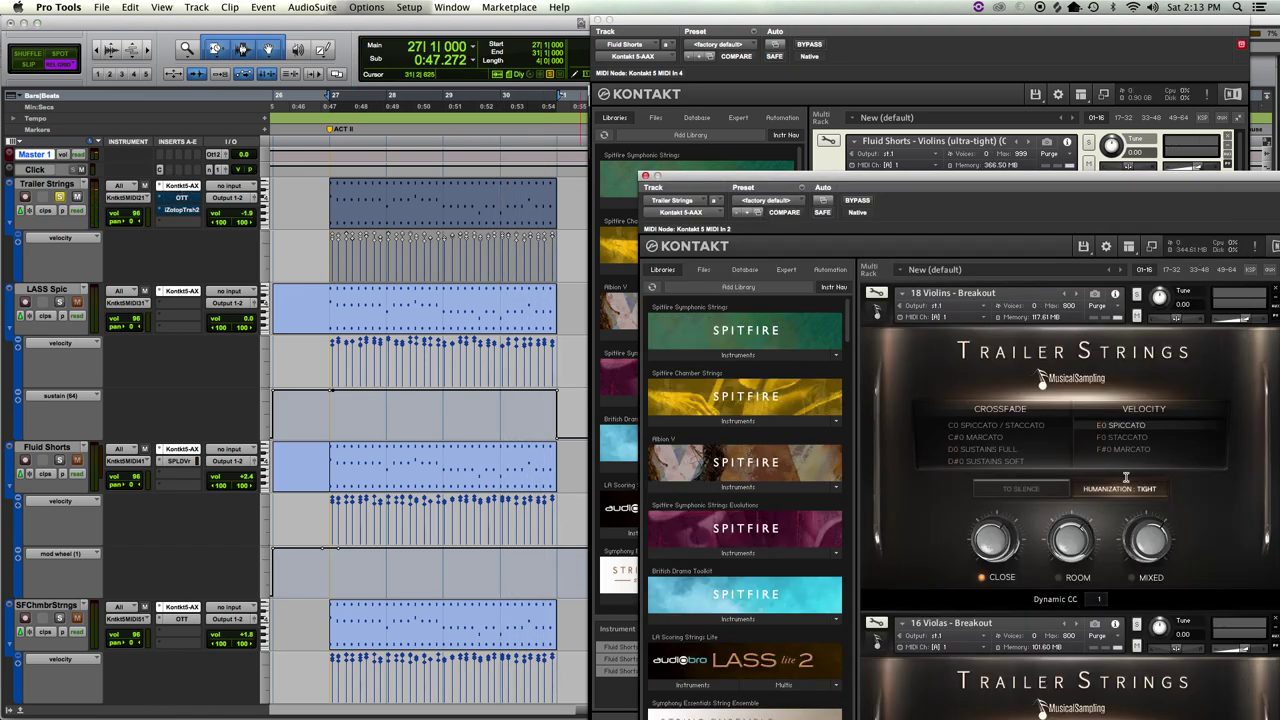
{"action": "left_click_drag", "start_coordinate": [1051, 175], "coordinate": [965, 27]}
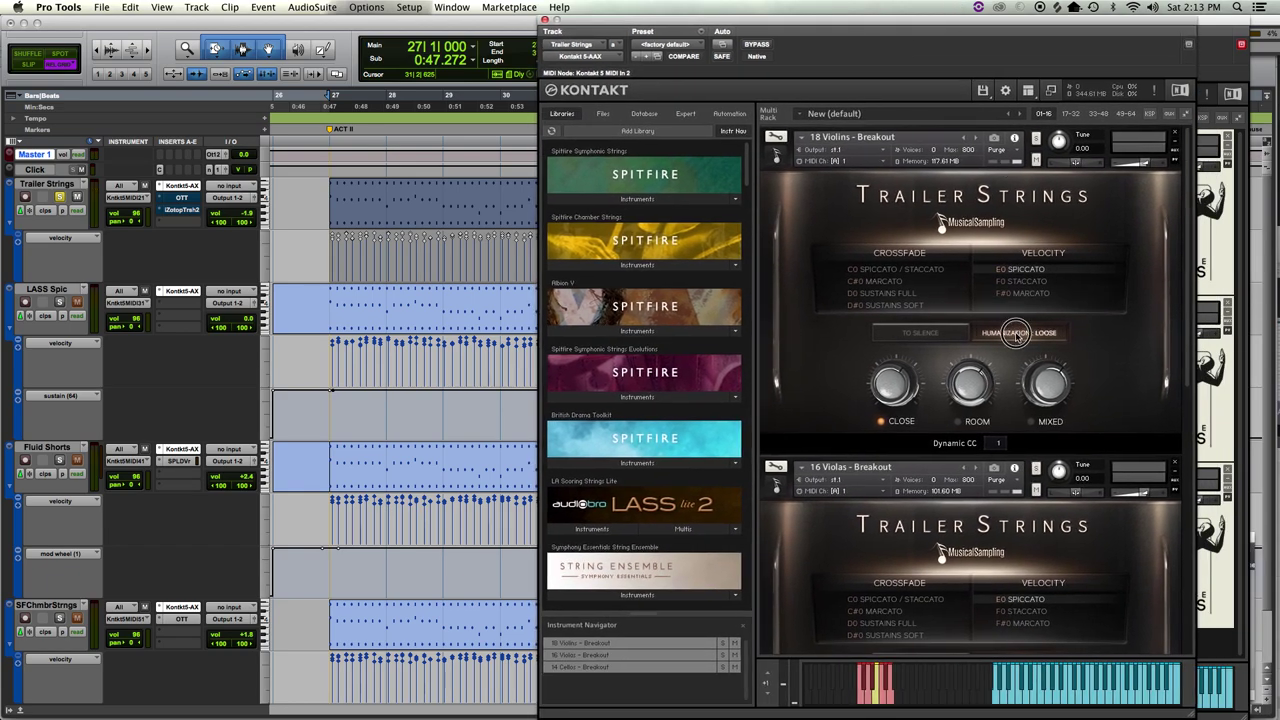
{"action": "scroll", "coordinate": [1031, 353], "scroll_direction": "down", "scroll_amount": 4}
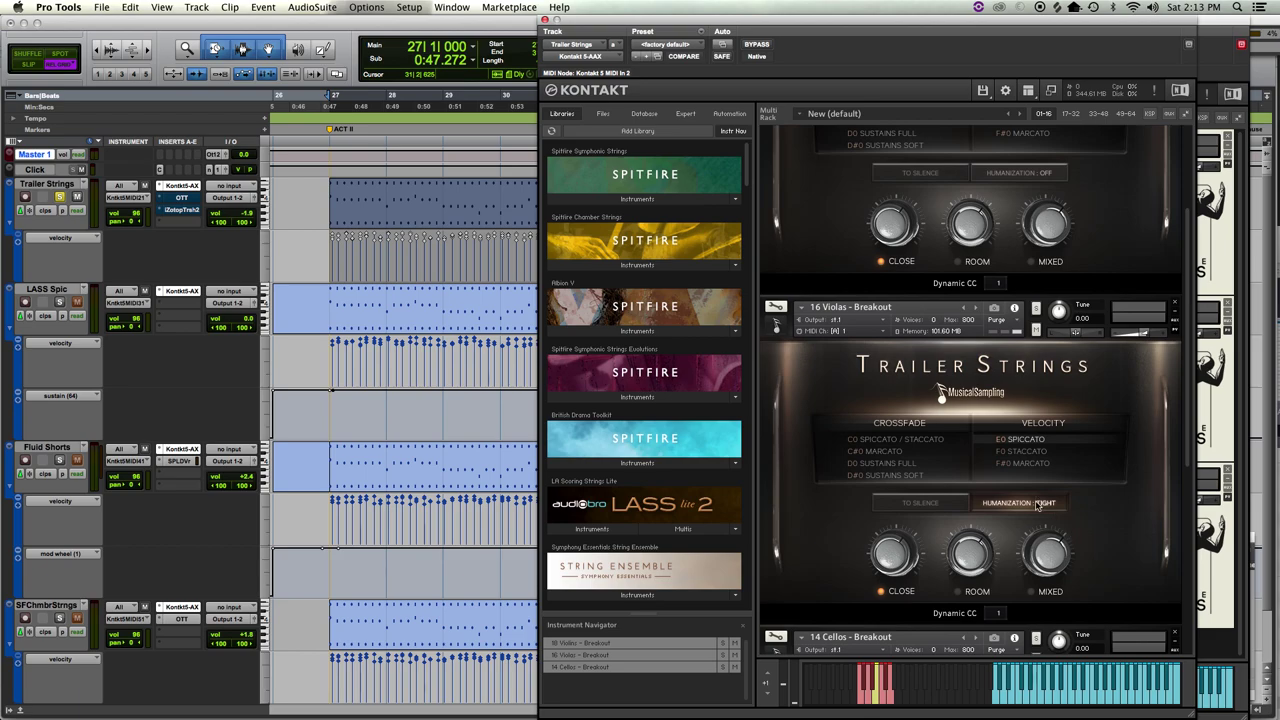
{"action": "left_click", "coordinate": [1037, 503]}
{"action": "scroll", "coordinate": [1095, 533], "scroll_direction": "down", "scroll_amount": 6}
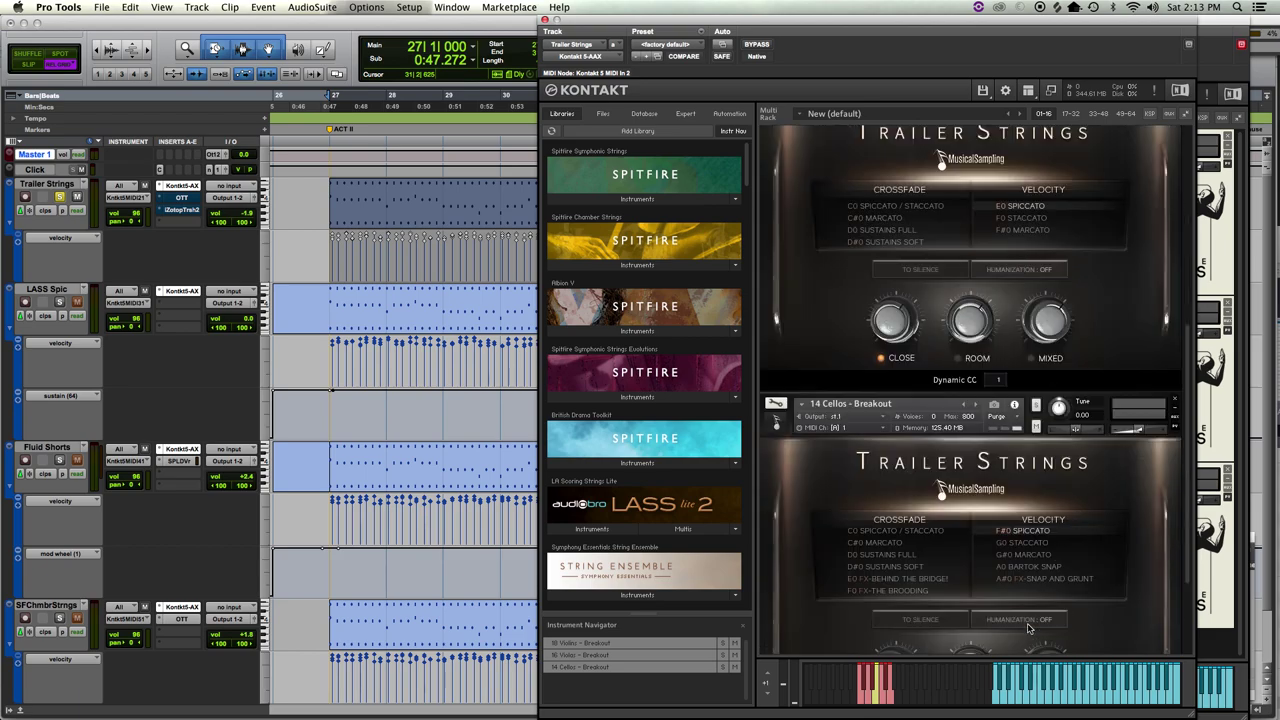
{"action": "key", "text": "space"}
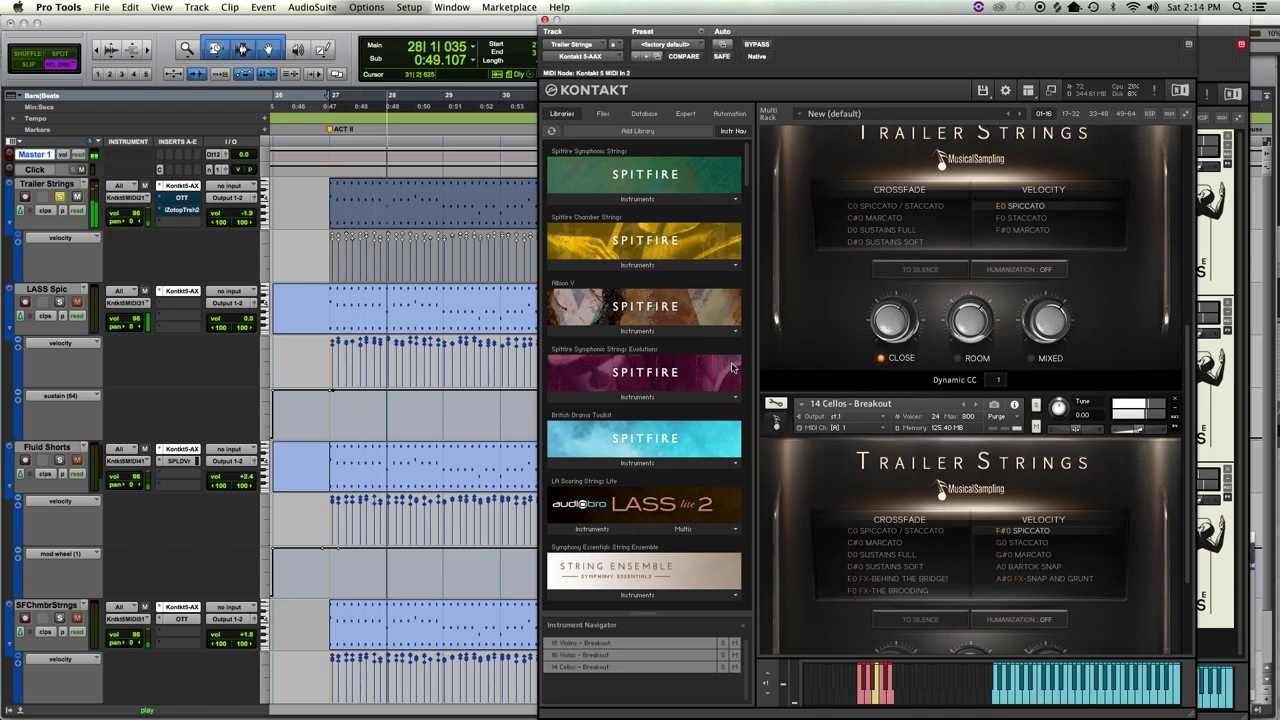
- Select the Trailer Strings clip as the looping playback range
{"action": "scroll", "coordinate": [803, 280], "scroll_direction": "up", "scroll_amount": 10}
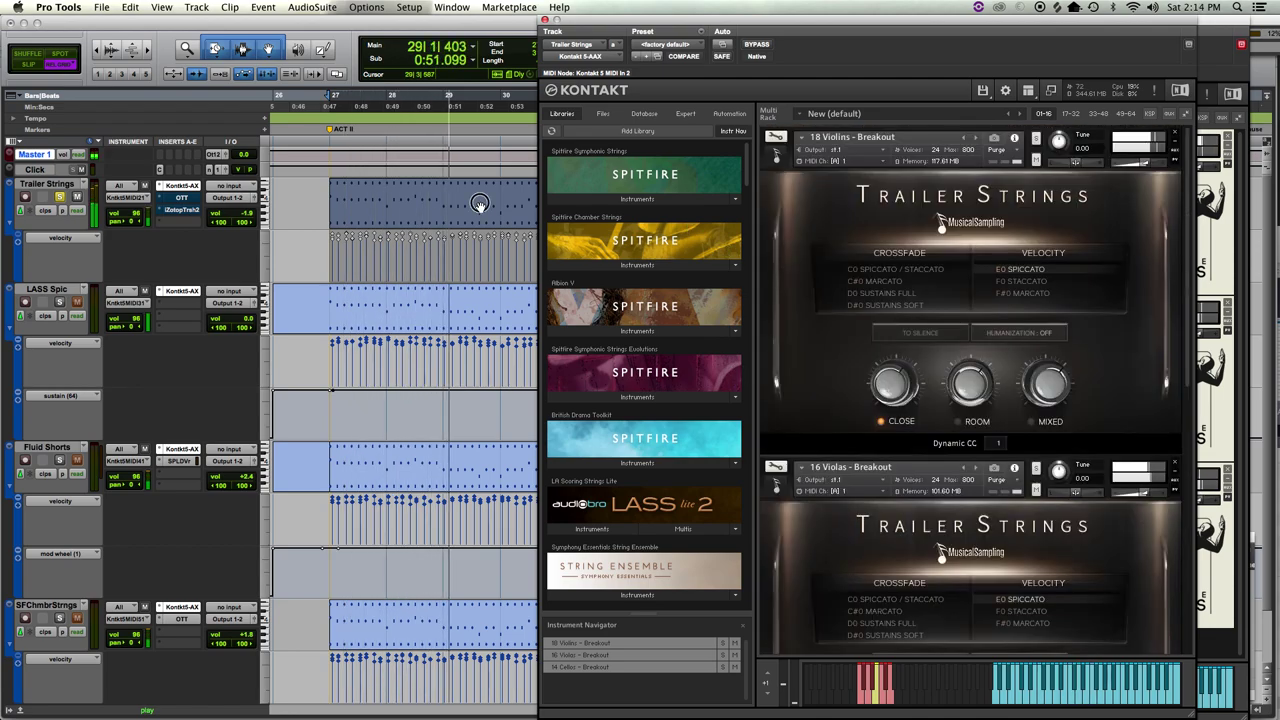
{"action": "left_click", "coordinate": [480, 204]}
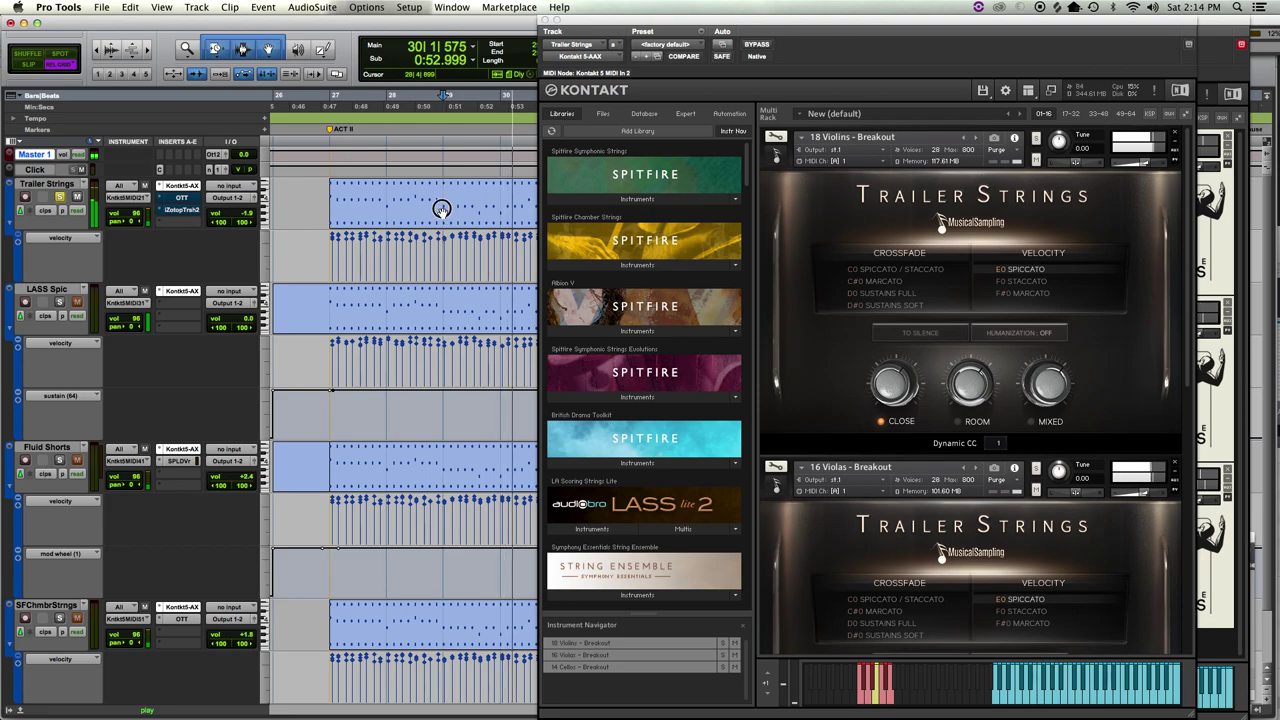
{"action": "left_click", "coordinate": [441, 208]}
{"action": "left_click", "coordinate": [439, 240]}
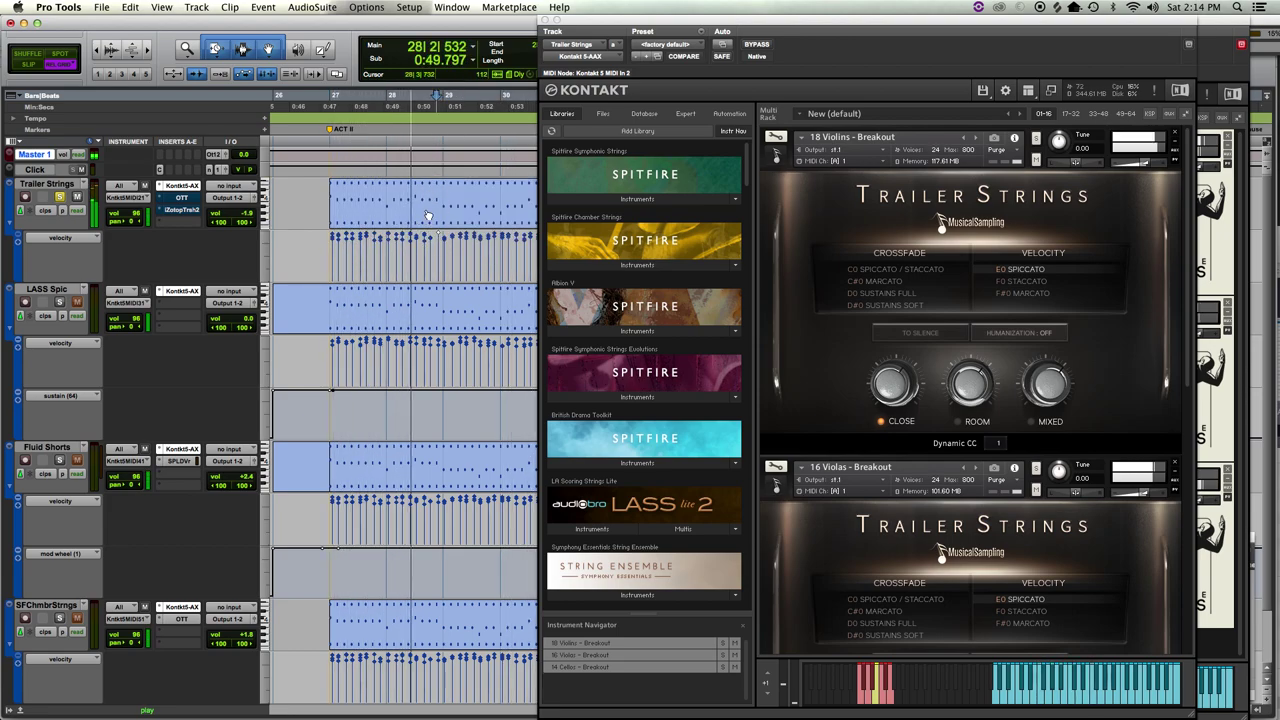
{"action": "left_click", "coordinate": [423, 222]}
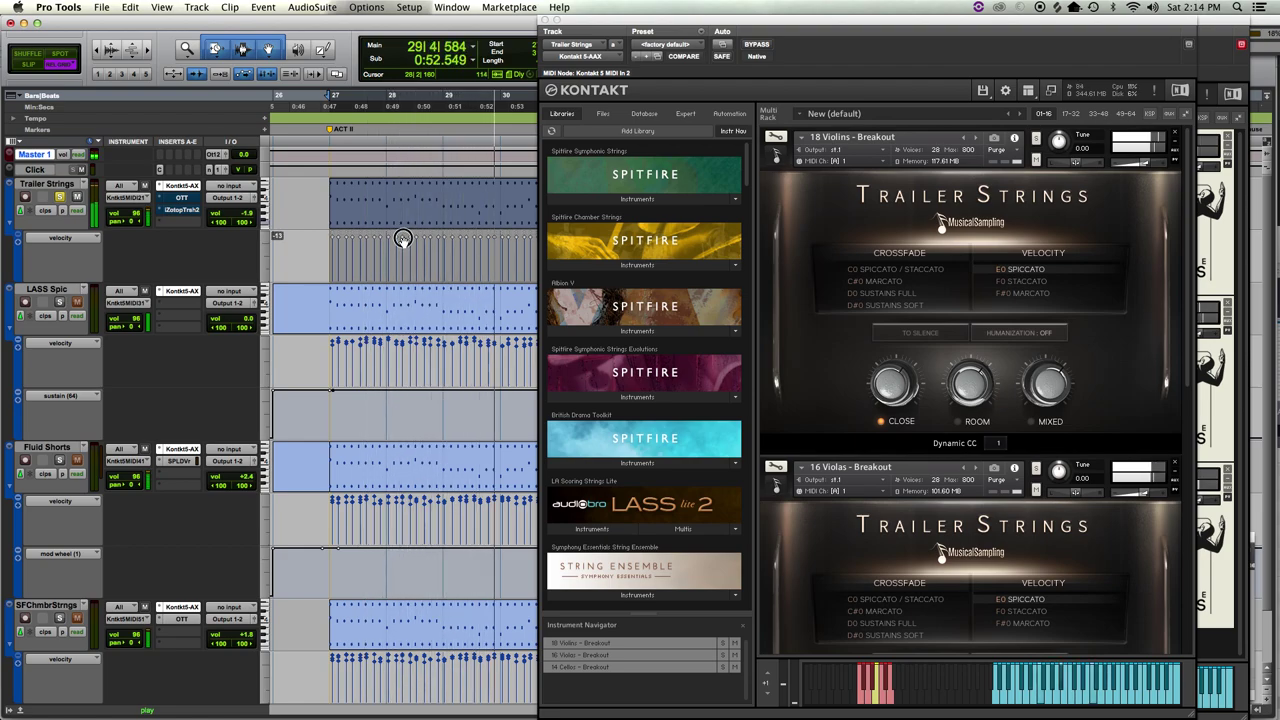
- Set the Trailer Strings OTT depth from 21% to 33%, compare it bypassed, then close OTT
{"action": "left_click", "coordinate": [188, 198]}
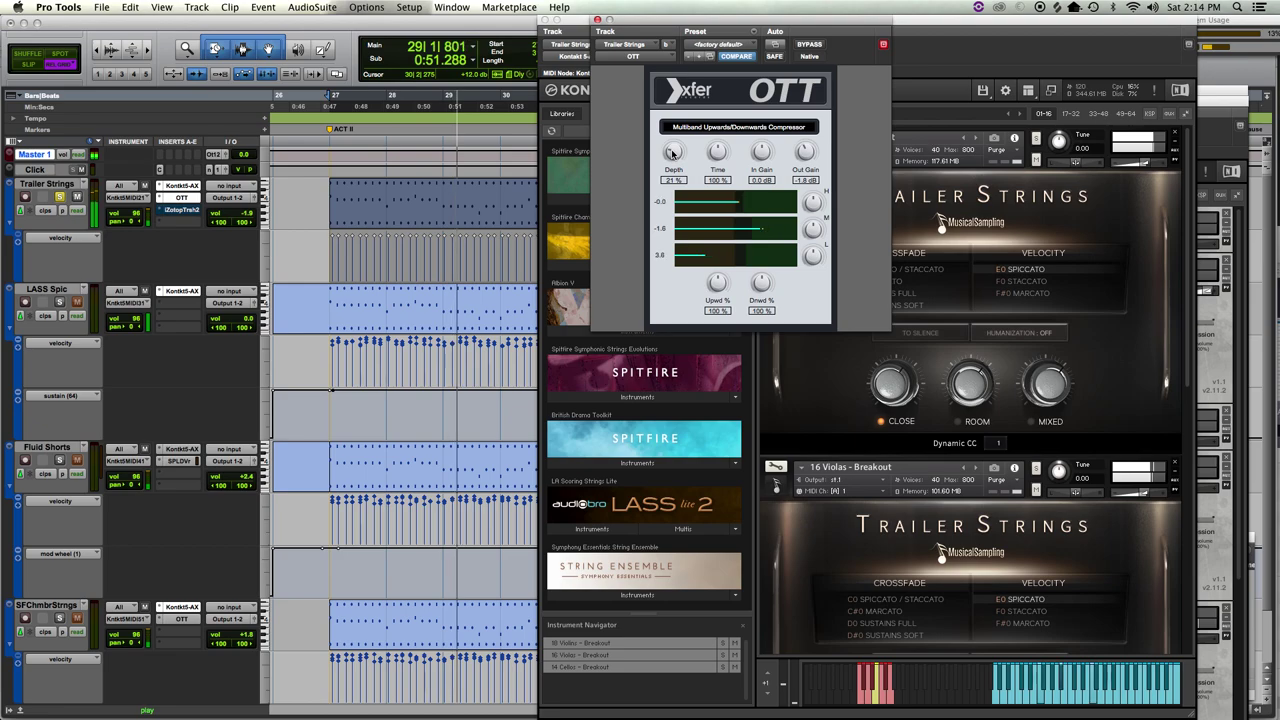
{"action": "left_click_drag", "start_coordinate": [673, 152], "coordinate": [674, 140]}
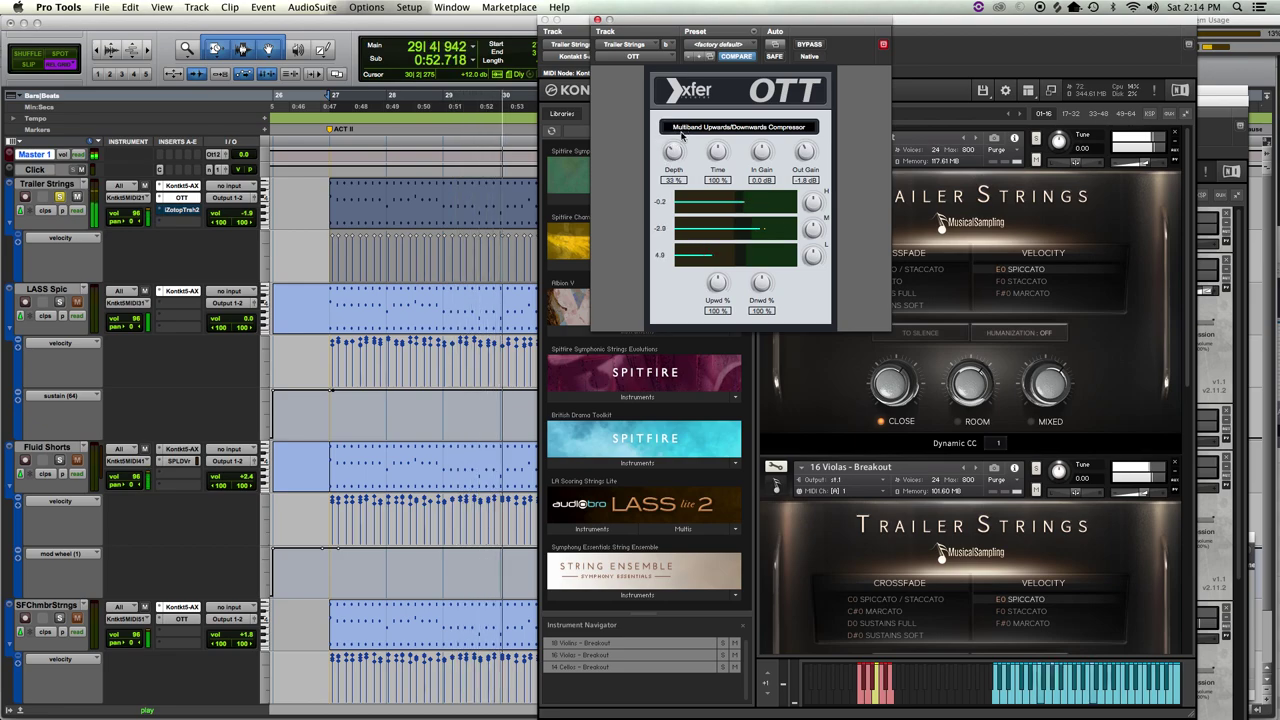
{"action": "left_click", "coordinate": [182, 197], "text": "super"}
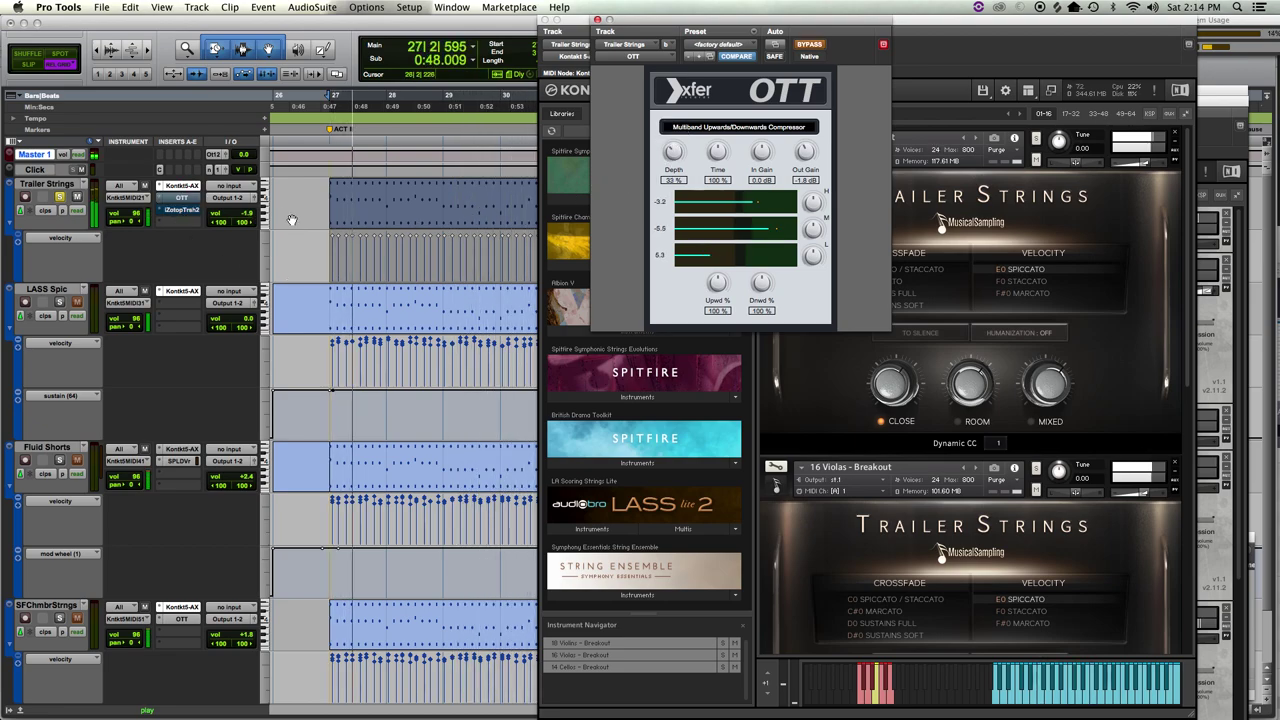
{"action": "key", "text": "space"}
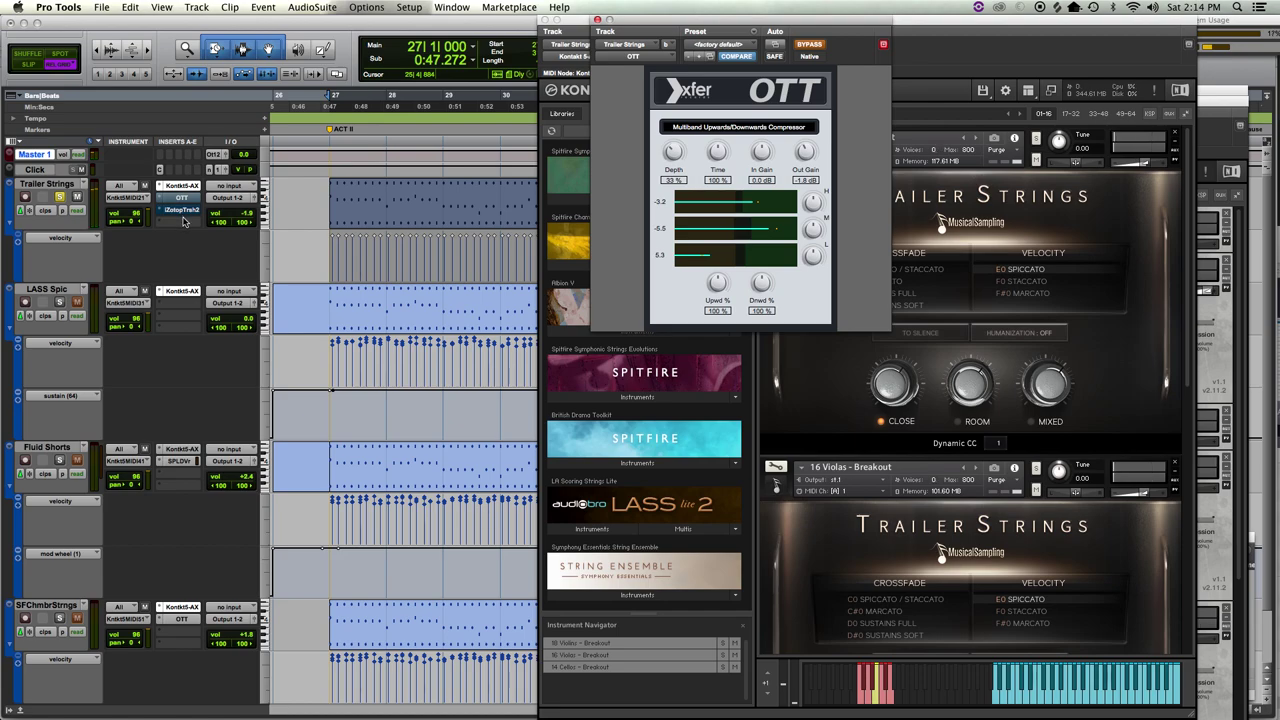
{"action": "left_click", "coordinate": [598, 20]}
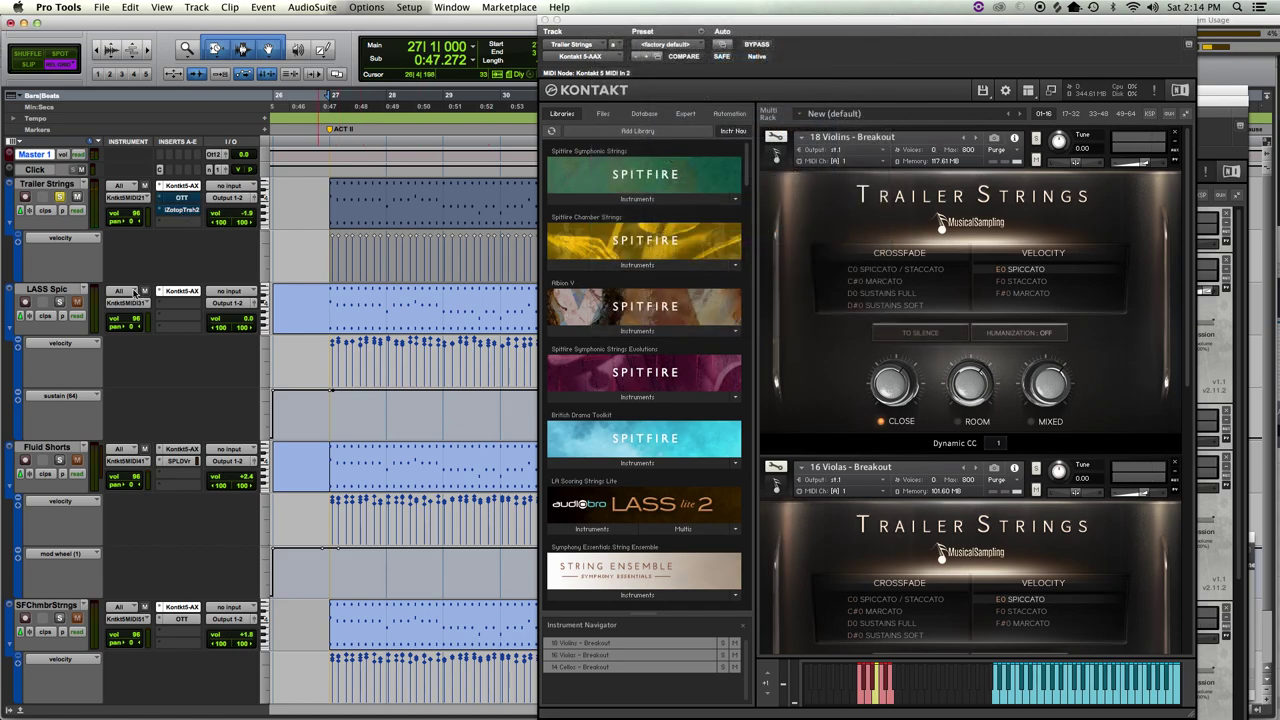
- Play the pattern three times, then bring up the LASS Spic Kontakt instrument
{"action": "key", "text": "space"}
{"action": "key", "text": "space"}
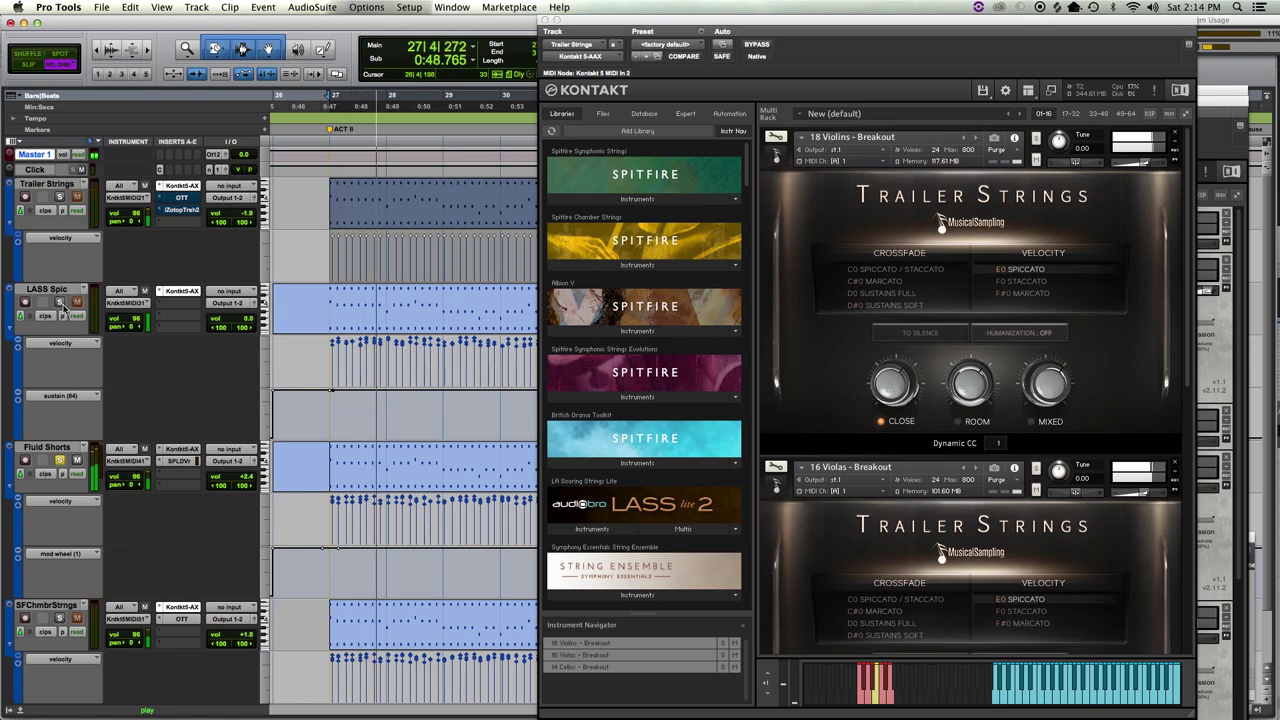
{"action": "key", "text": "space"}
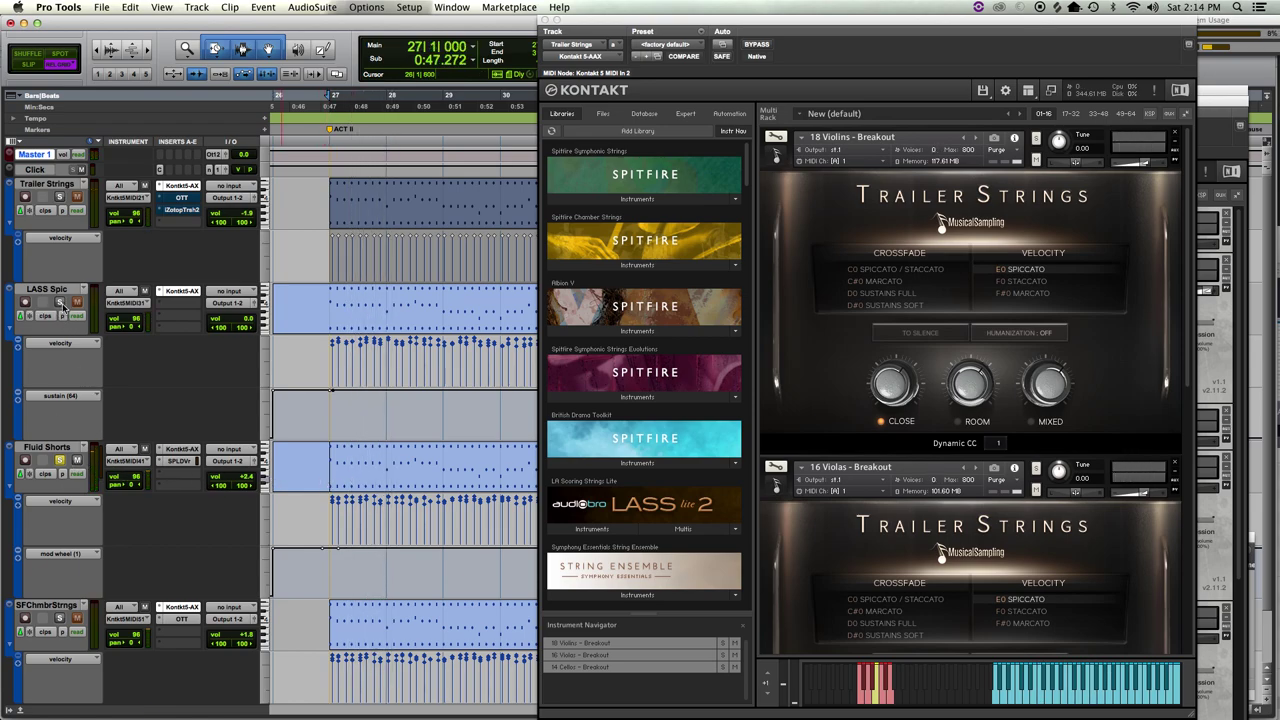
{"action": "key", "text": "space"}
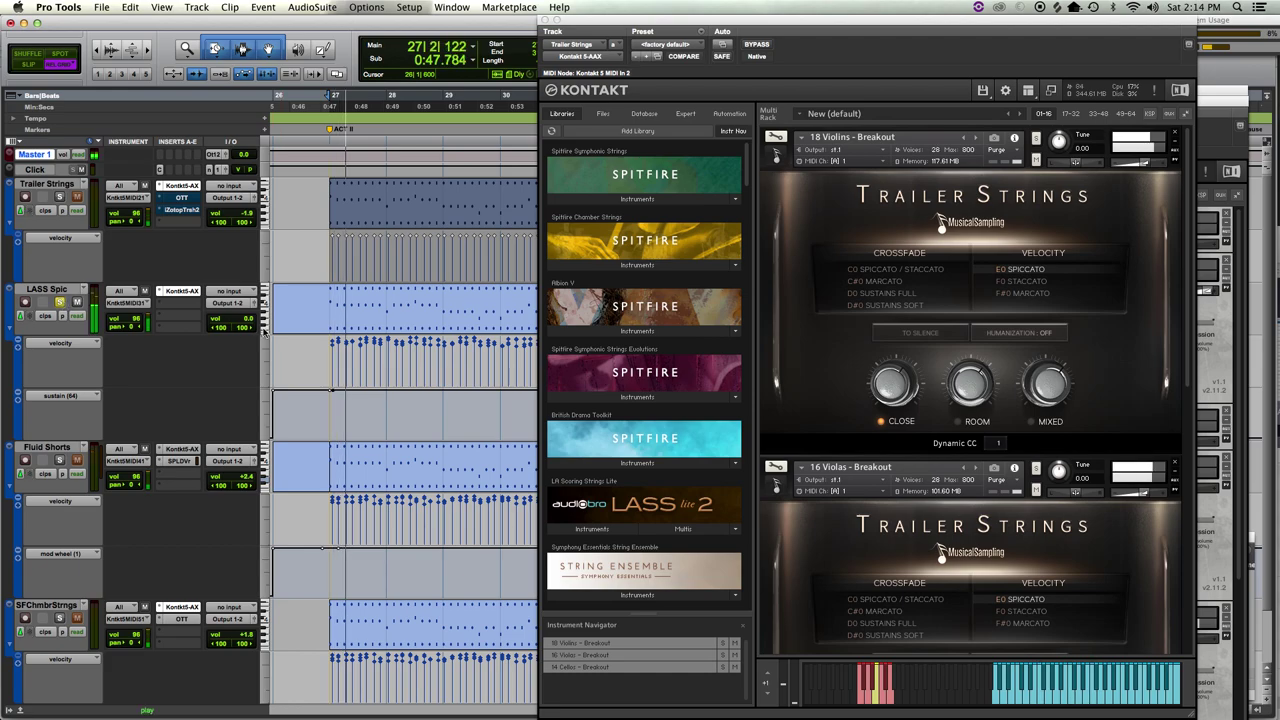
{"action": "left_click", "coordinate": [179, 293]}
{"action": "key", "text": "space"}
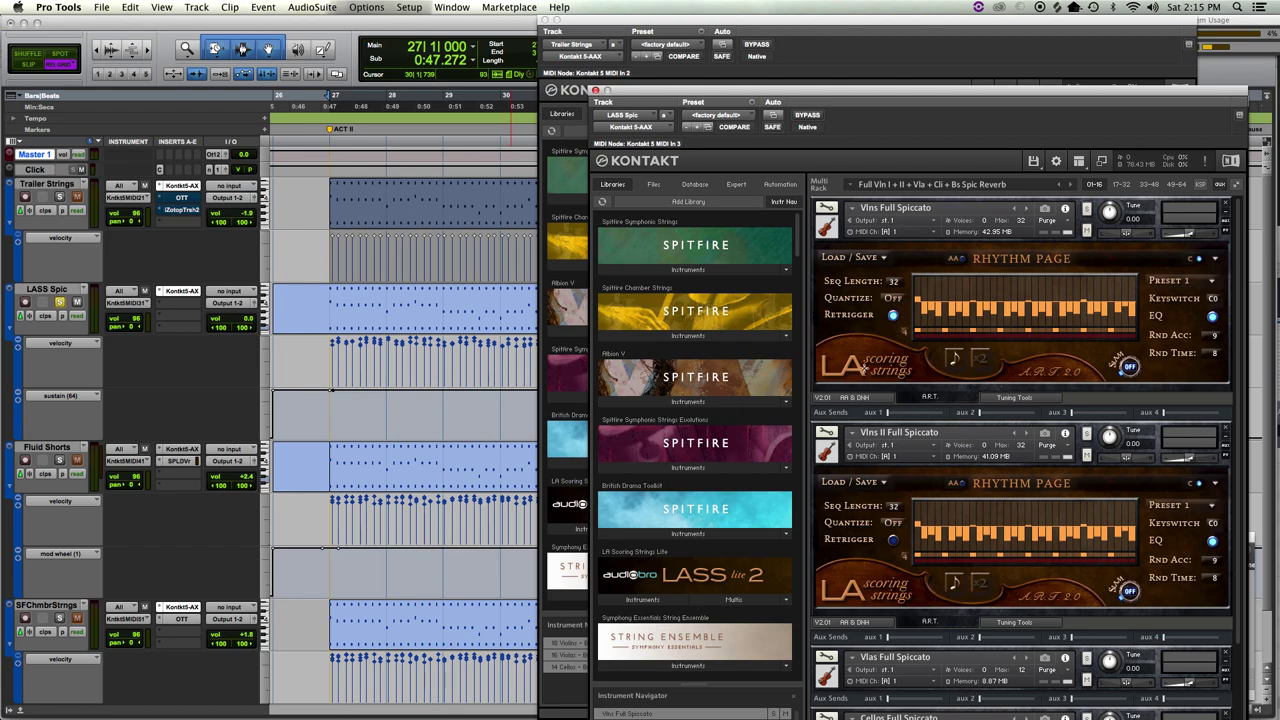
- Check the Vlns, Vlns II, Vlas and Cellos Full Spiccato Rhythm Pages, collapse all, select LASS Spic clip
{"action": "left_click", "coordinate": [826, 226]}
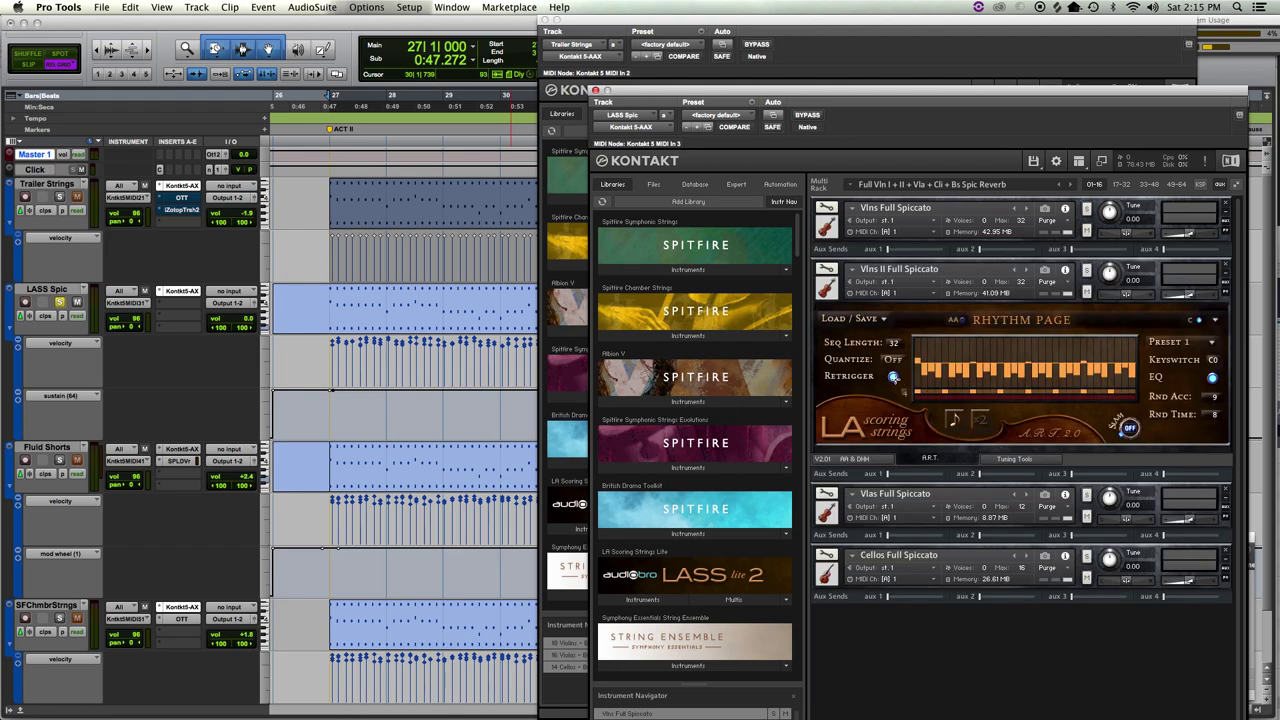
{"action": "left_click", "coordinate": [826, 287]}
{"action": "left_click", "coordinate": [828, 349]}
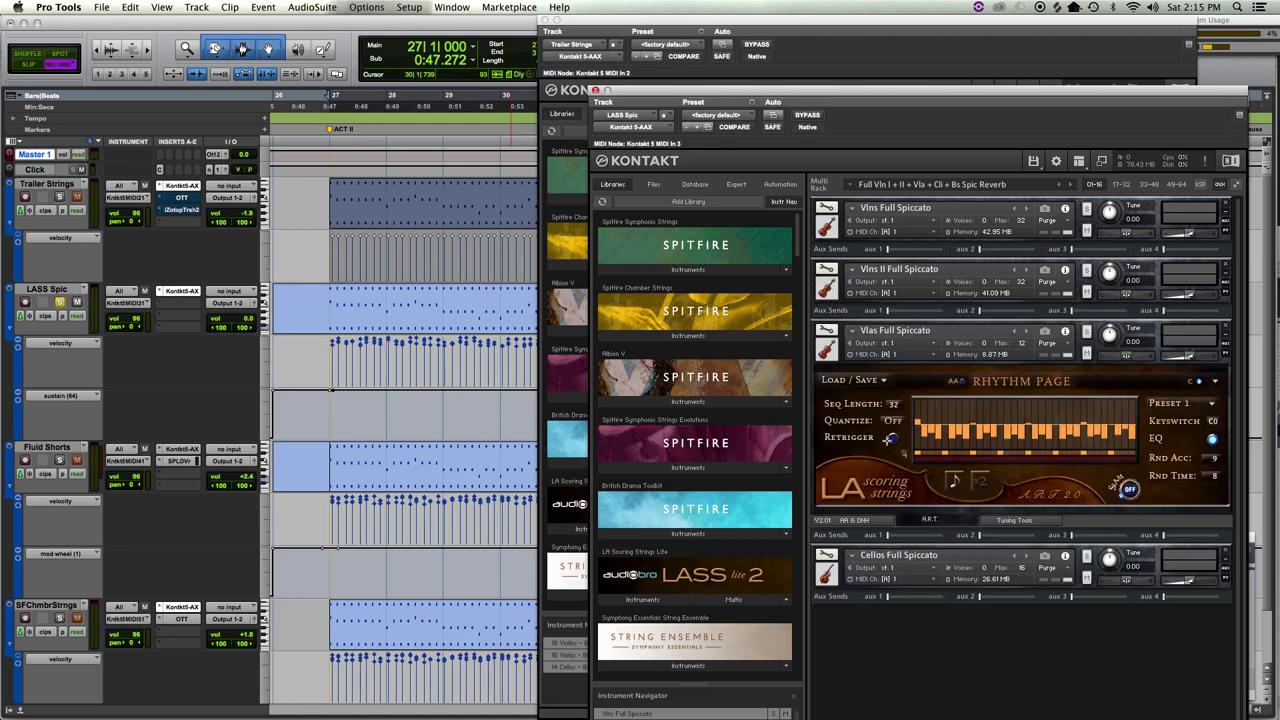
{"action": "left_click", "coordinate": [826, 572]}
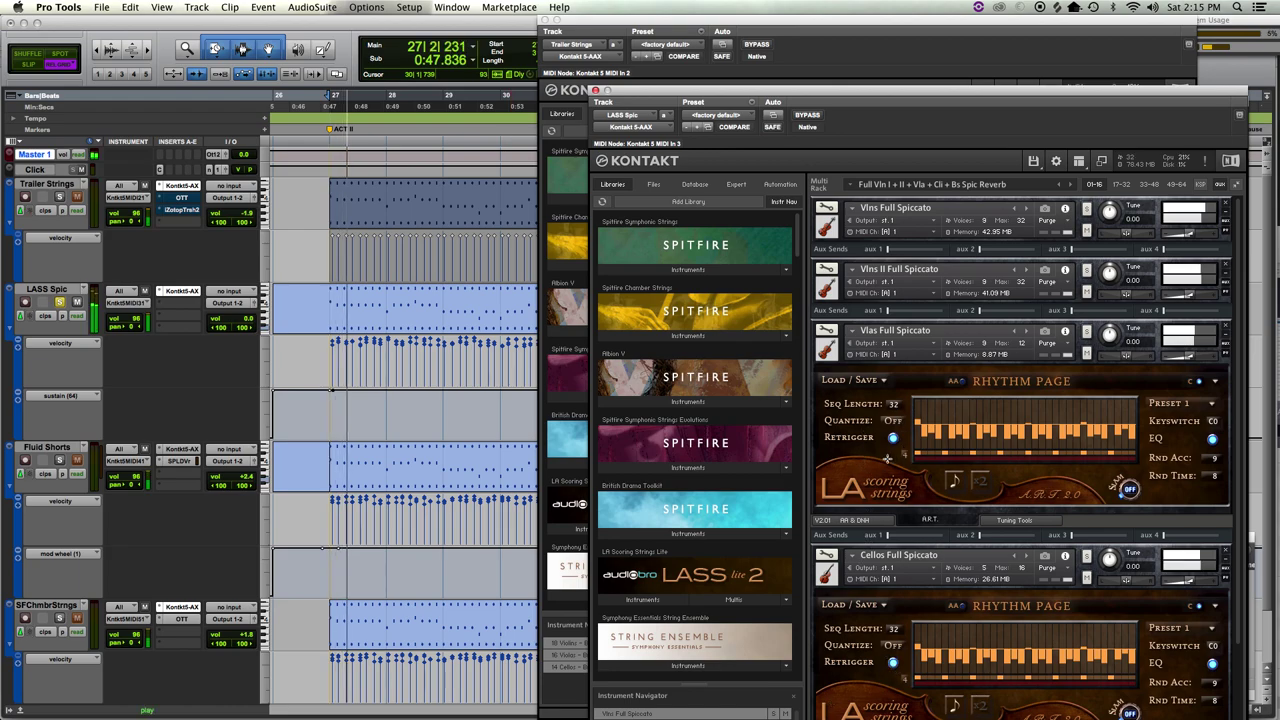
{"action": "left_click", "coordinate": [826, 349]}
{"action": "left_click", "coordinate": [827, 410]}
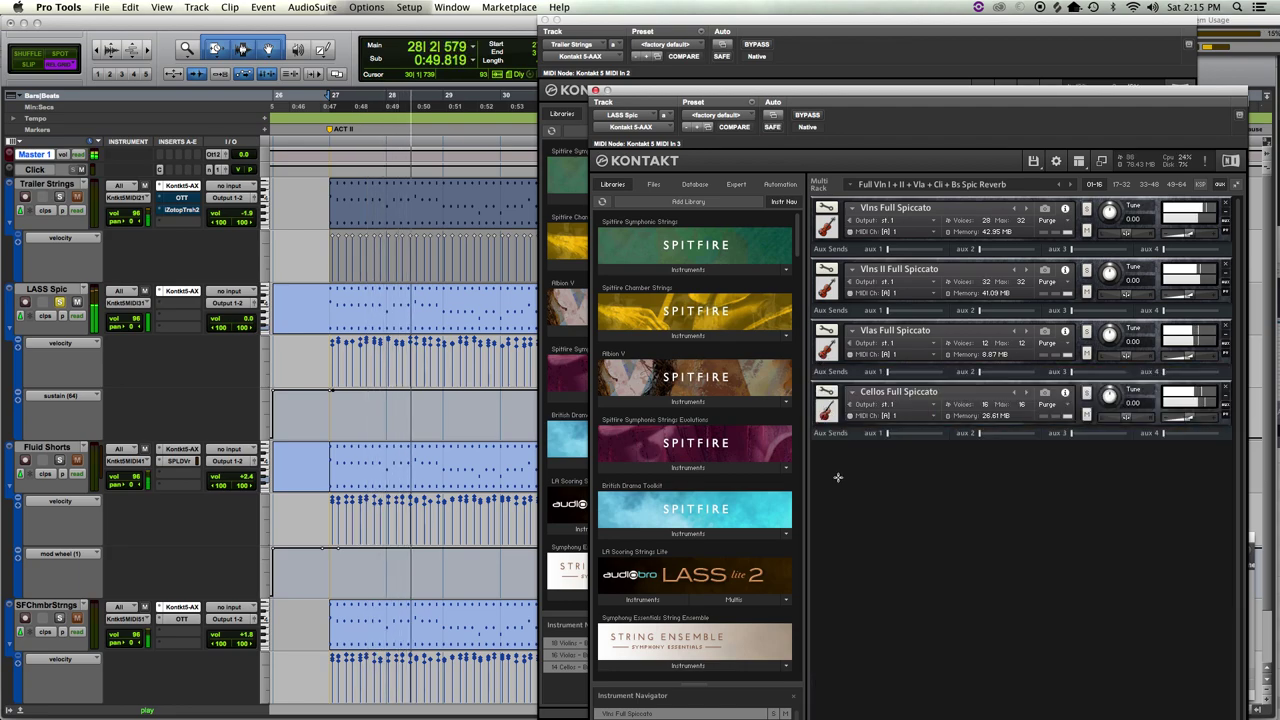
{"action": "left_click", "coordinate": [396, 330]}
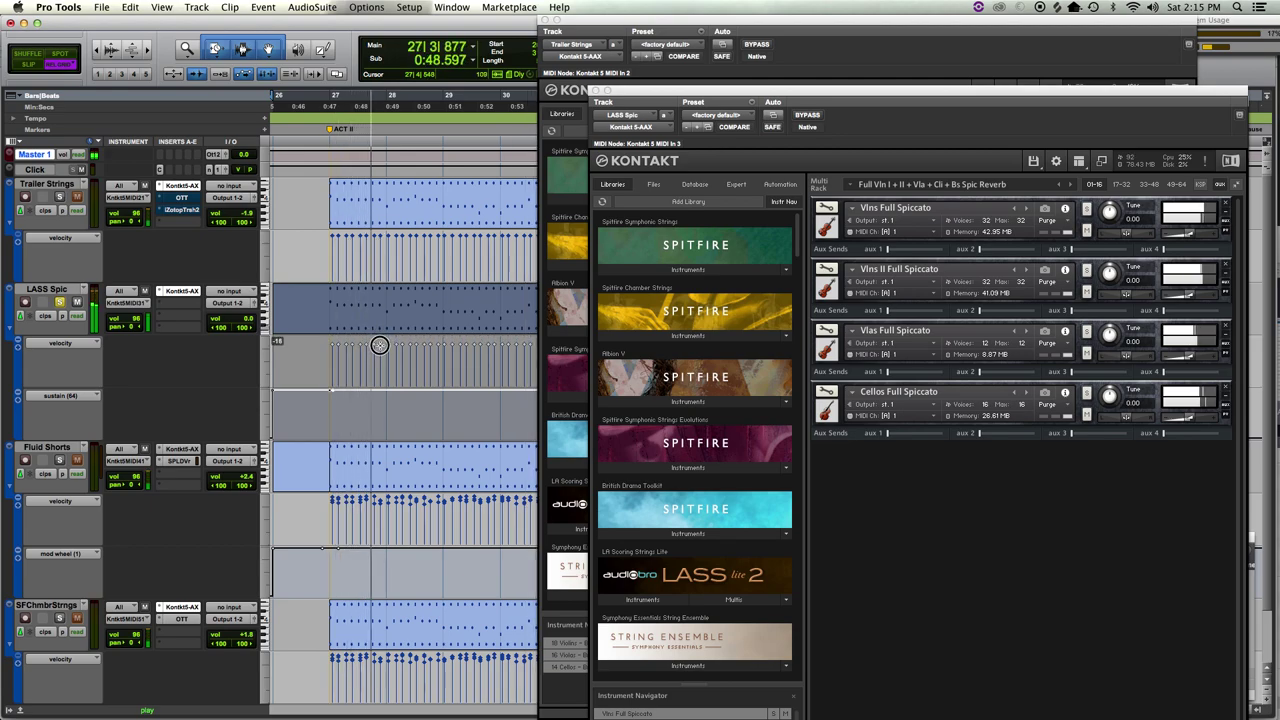
- Lower the LASS Spic note velocities and solo Trailer Strings
{"action": "mouse_move", "coordinate": [378, 342]}
{"action": "left_mouse_down"}
{"action": "mouse_move", "coordinate": [376, 396]}
{"action": "mouse_move", "coordinate": [380, 345]}
{"action": "left_mouse_up"}
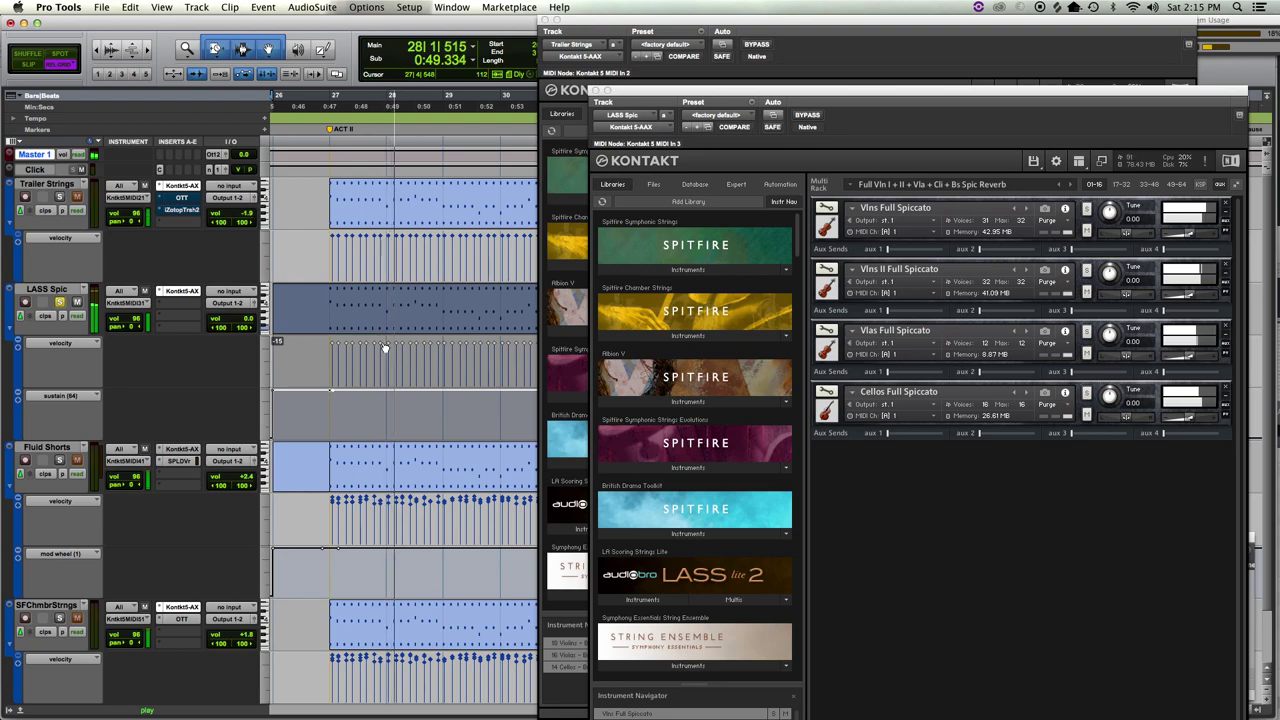
{"action": "left_click", "coordinate": [396, 208]}
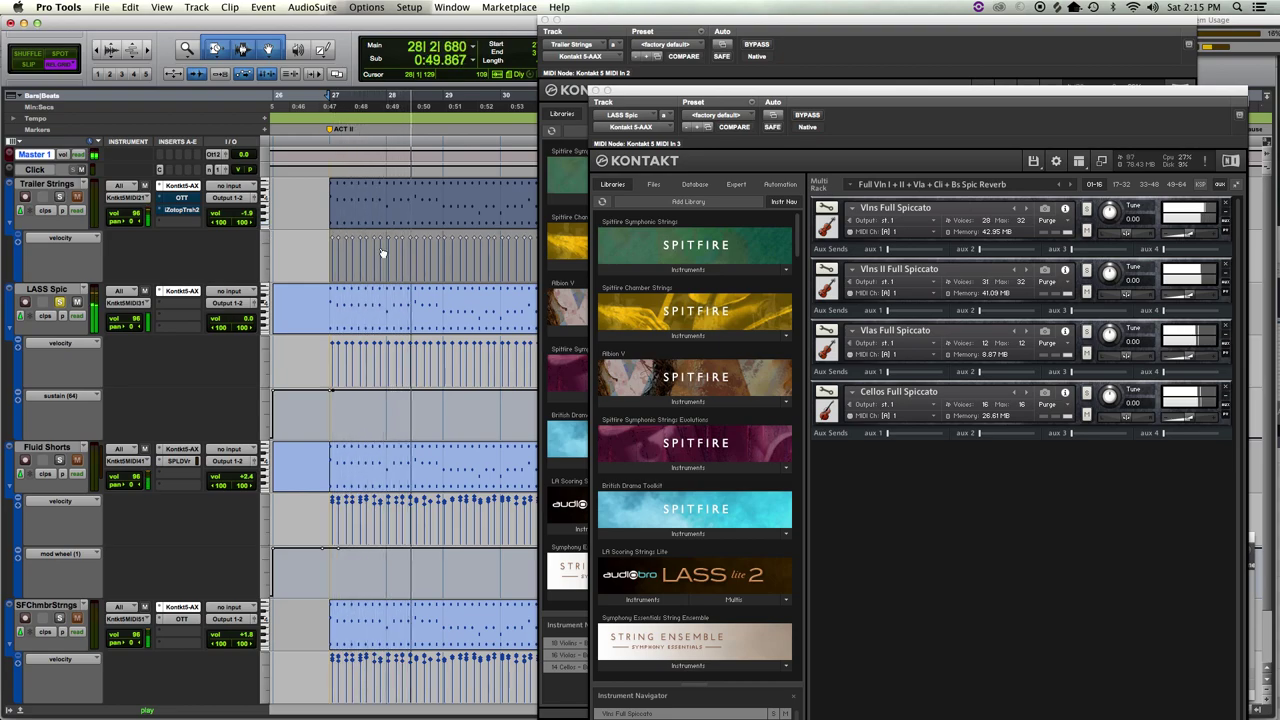
{"action": "left_click", "coordinate": [59, 196]}
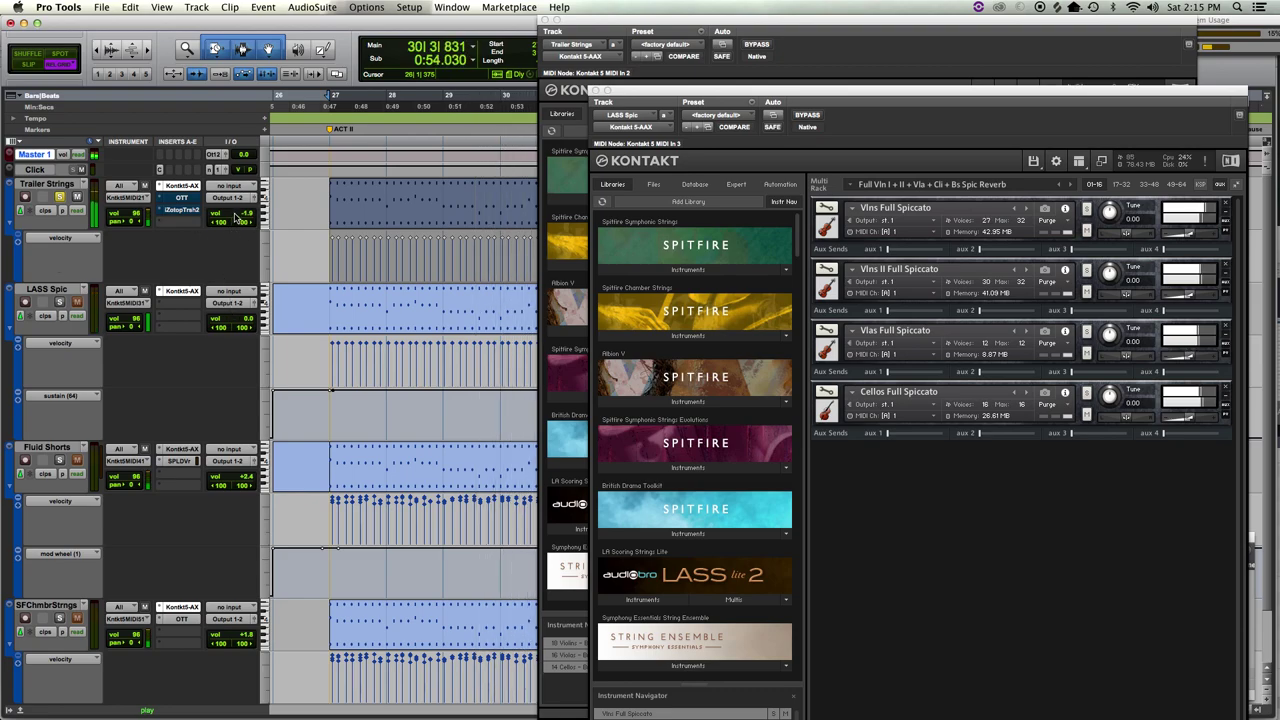
- Compare solos and raise the Trailer Strings volume to +2.4 dB to match LASS Spic
{"action": "left_click", "coordinate": [59, 303]}
{"action": "left_click", "coordinate": [59, 196]}
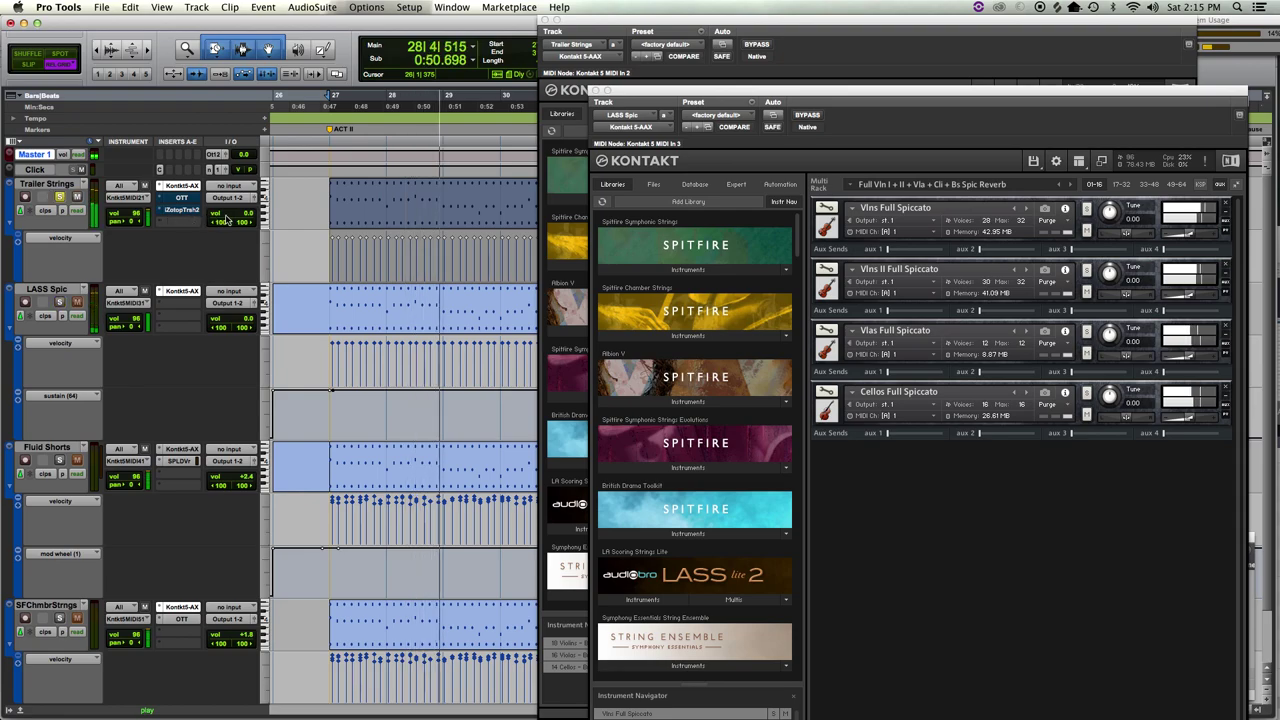
{"action": "left_click_drag", "start_coordinate": [233, 213], "coordinate": [233, 217]}
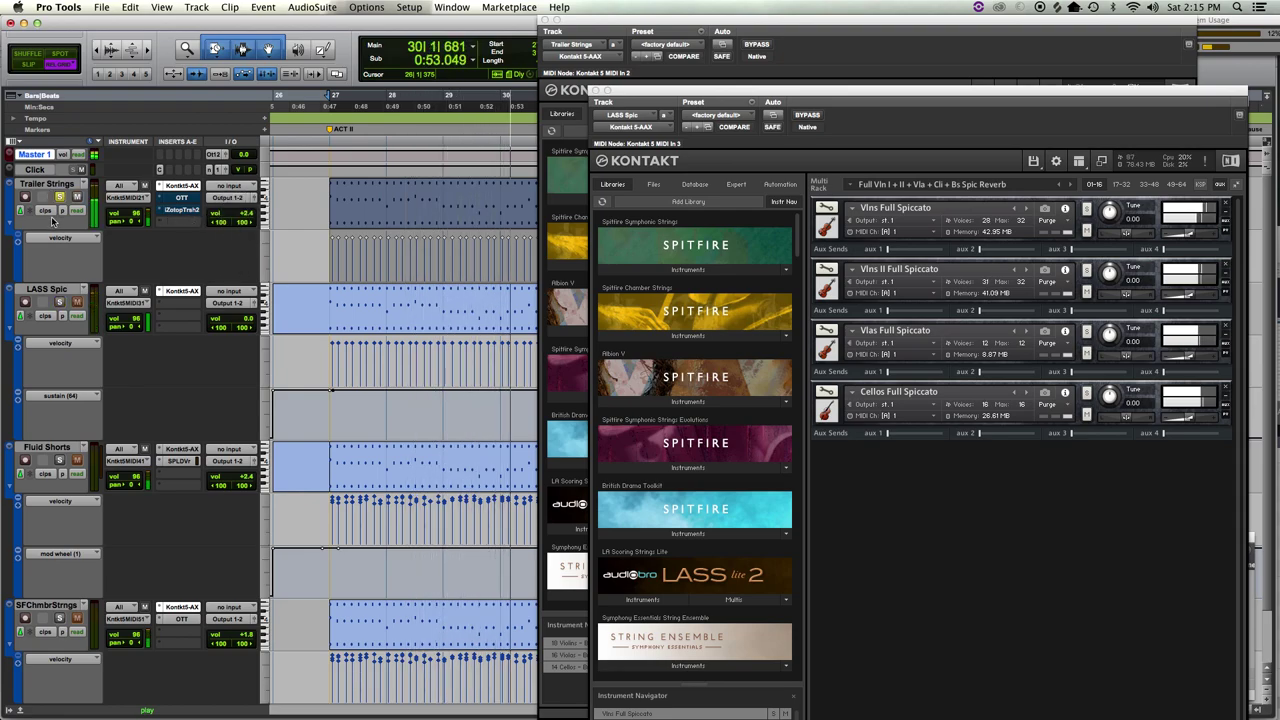
{"action": "left_click", "coordinate": [59, 301]}
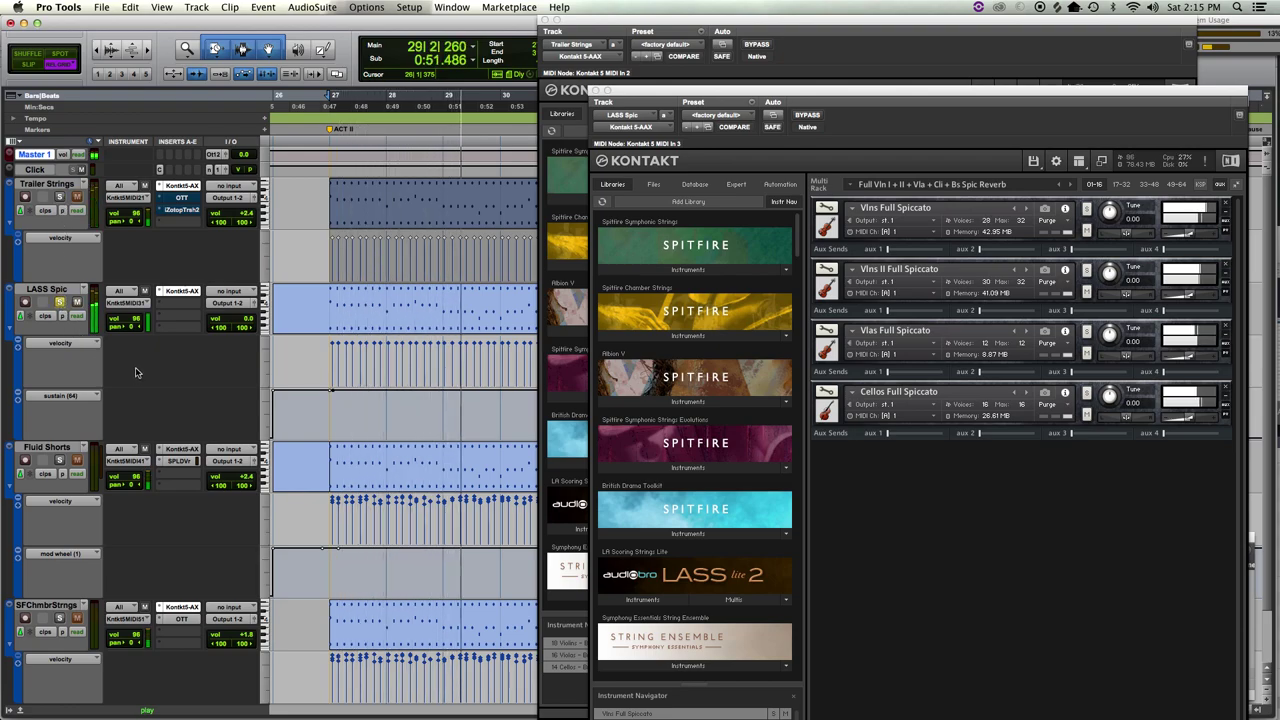
{"action": "key", "text": "space"}
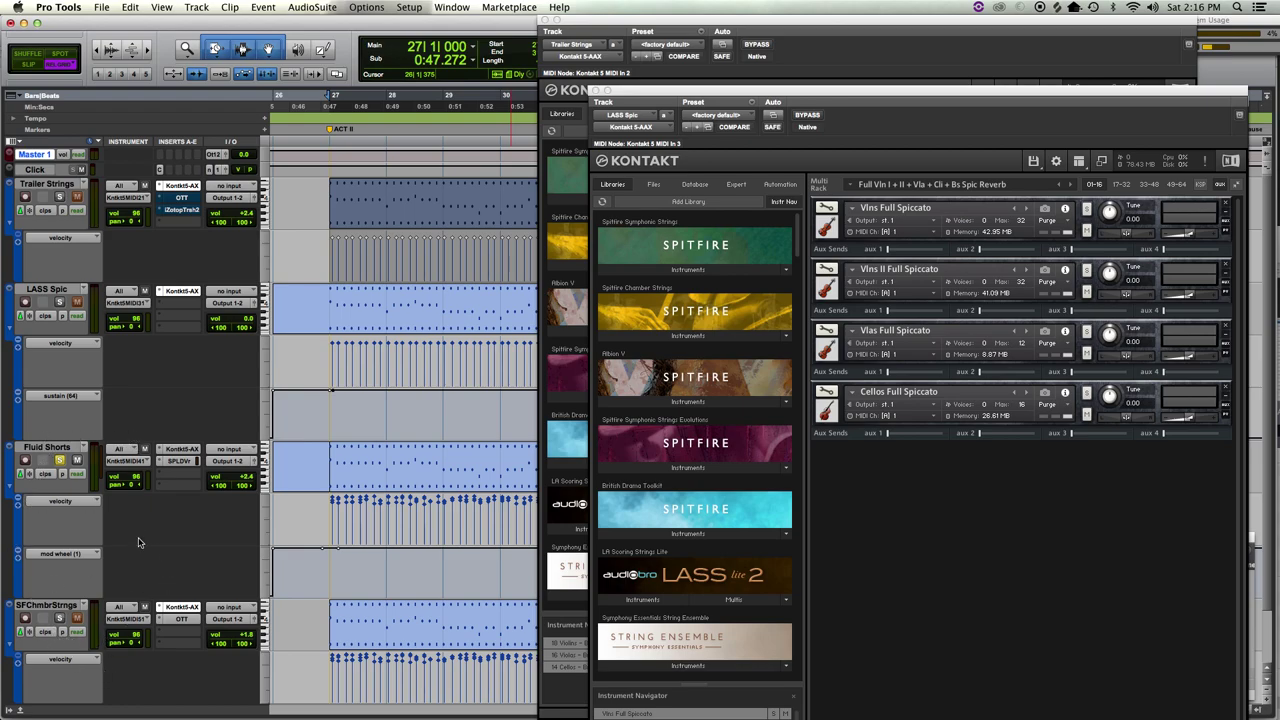
- Audition LASS Spic and Trailer Strings soloed in turn, replaying the pattern from bar 27
{"action": "left_click", "coordinate": [60, 301]}
{"action": "key", "text": "space"}
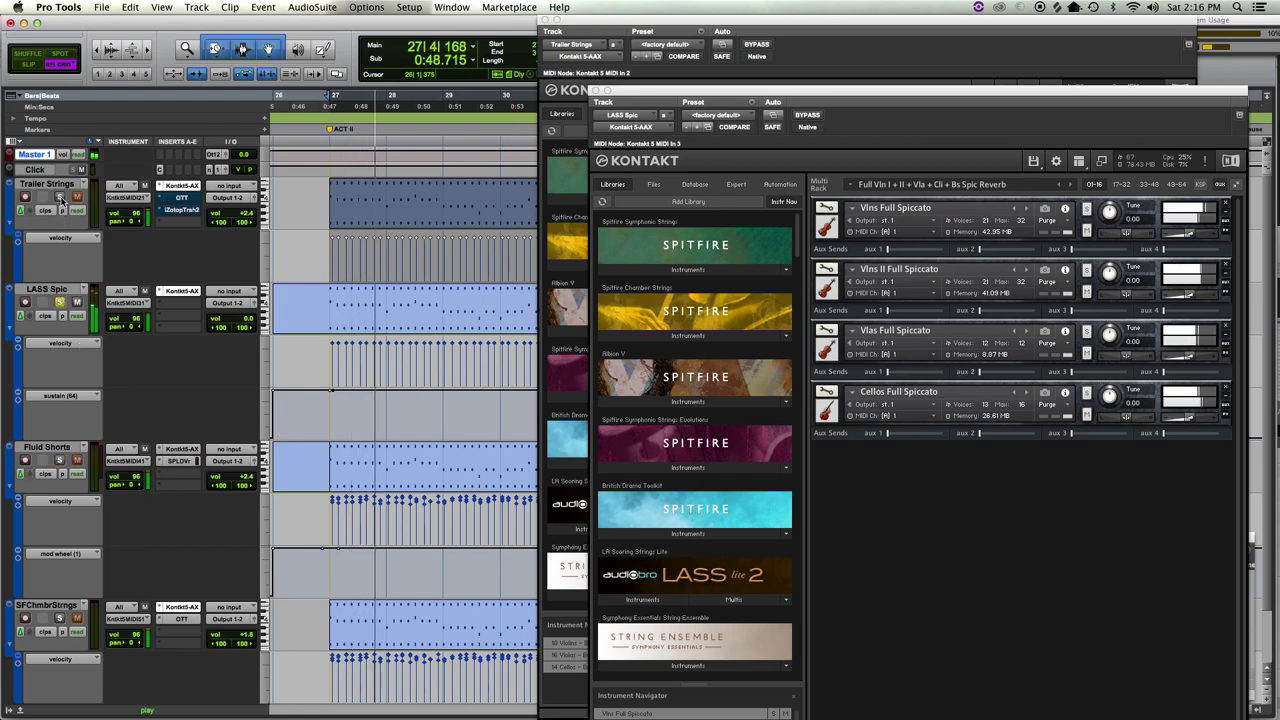
{"action": "key", "text": "space"}
{"action": "left_click", "coordinate": [60, 197]}
{"action": "key", "text": "space"}
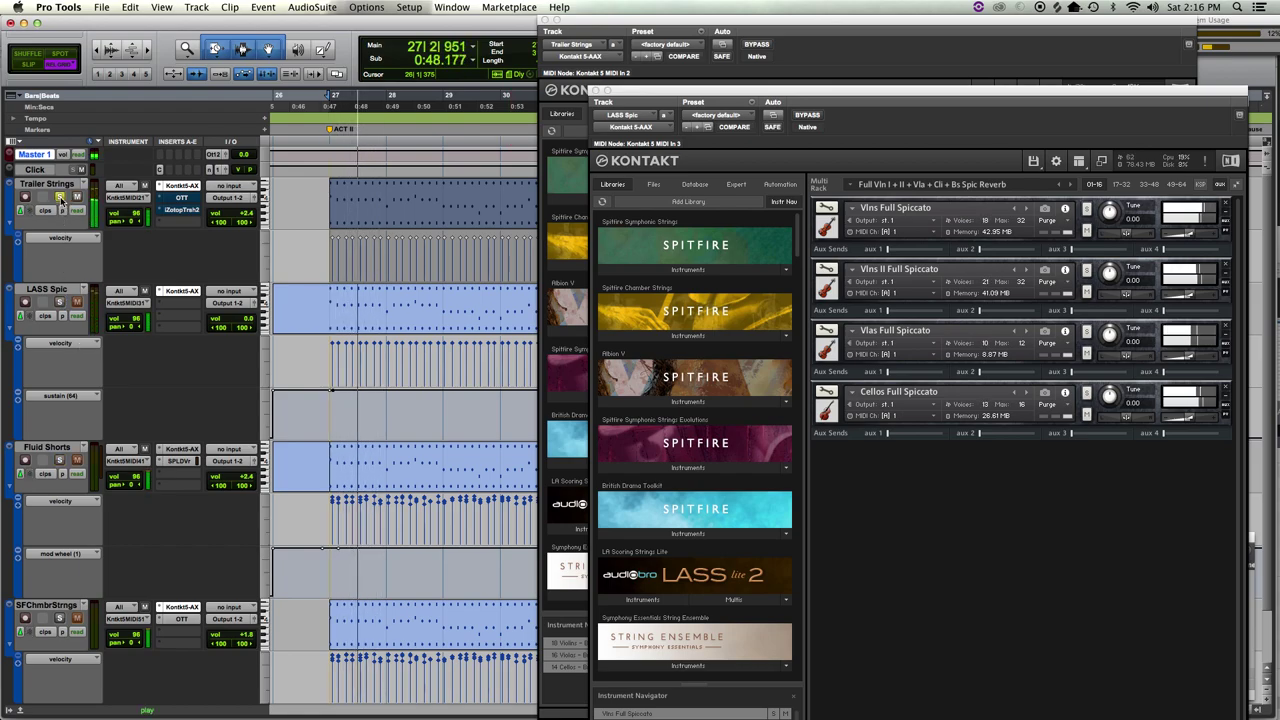
{"action": "key", "text": "space"}
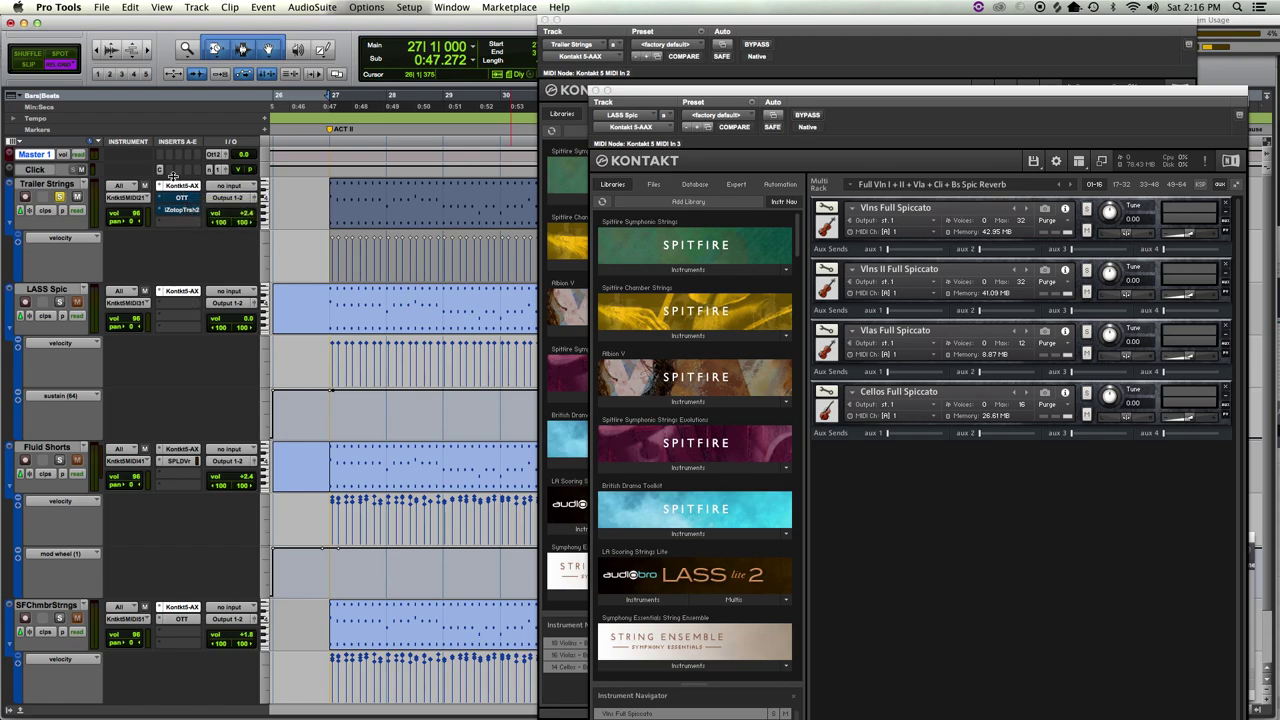
{"action": "key", "text": "space"}
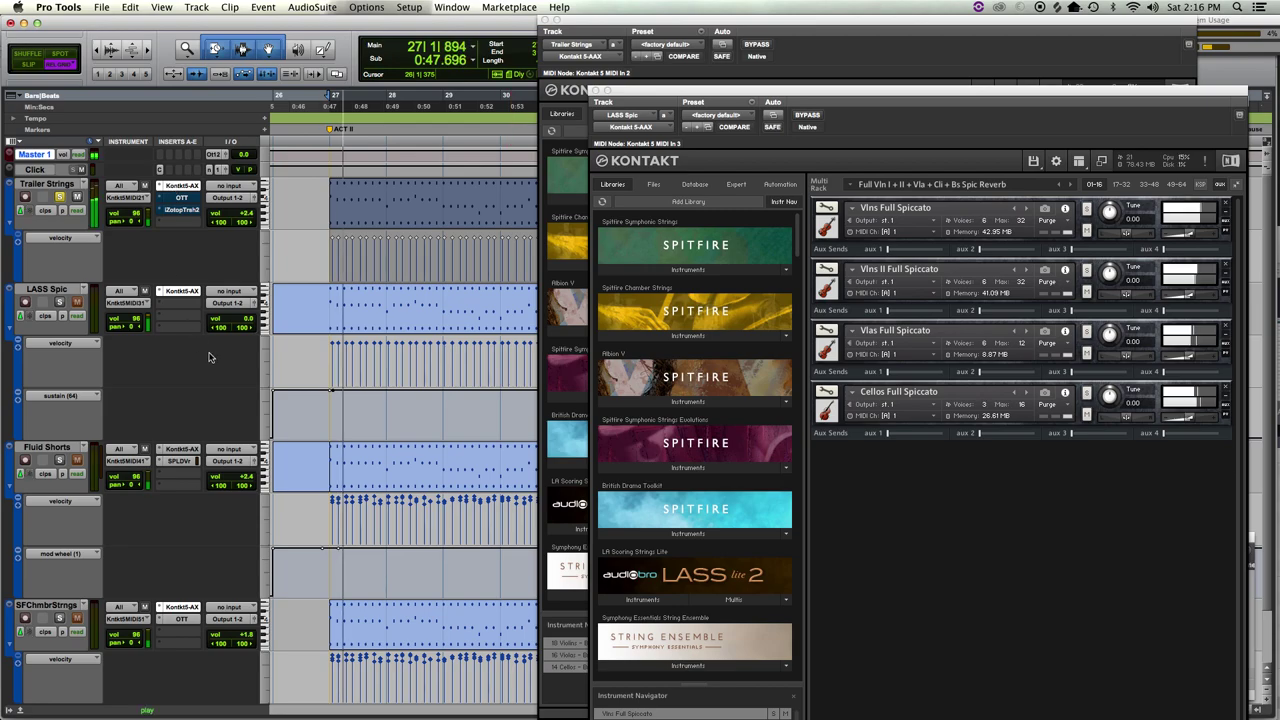
{"action": "key", "text": "space"}
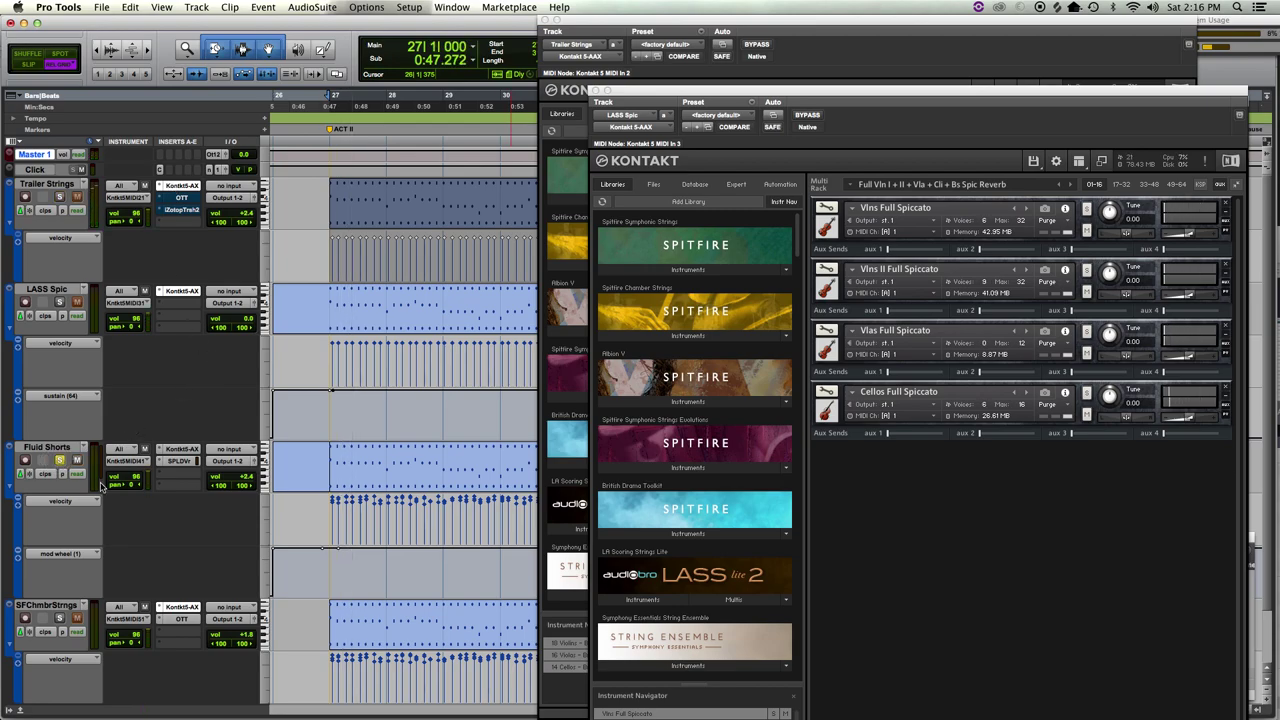
{"action": "key", "text": "space"}
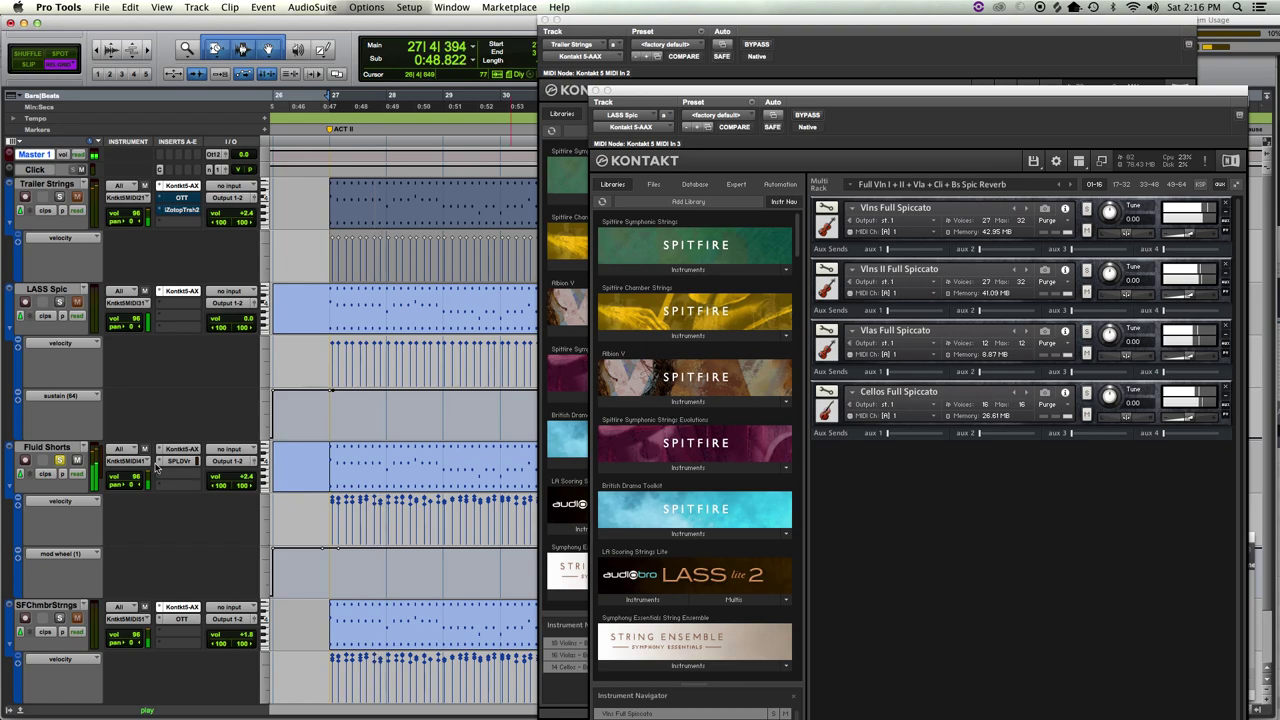
{"action": "key", "text": "space"}
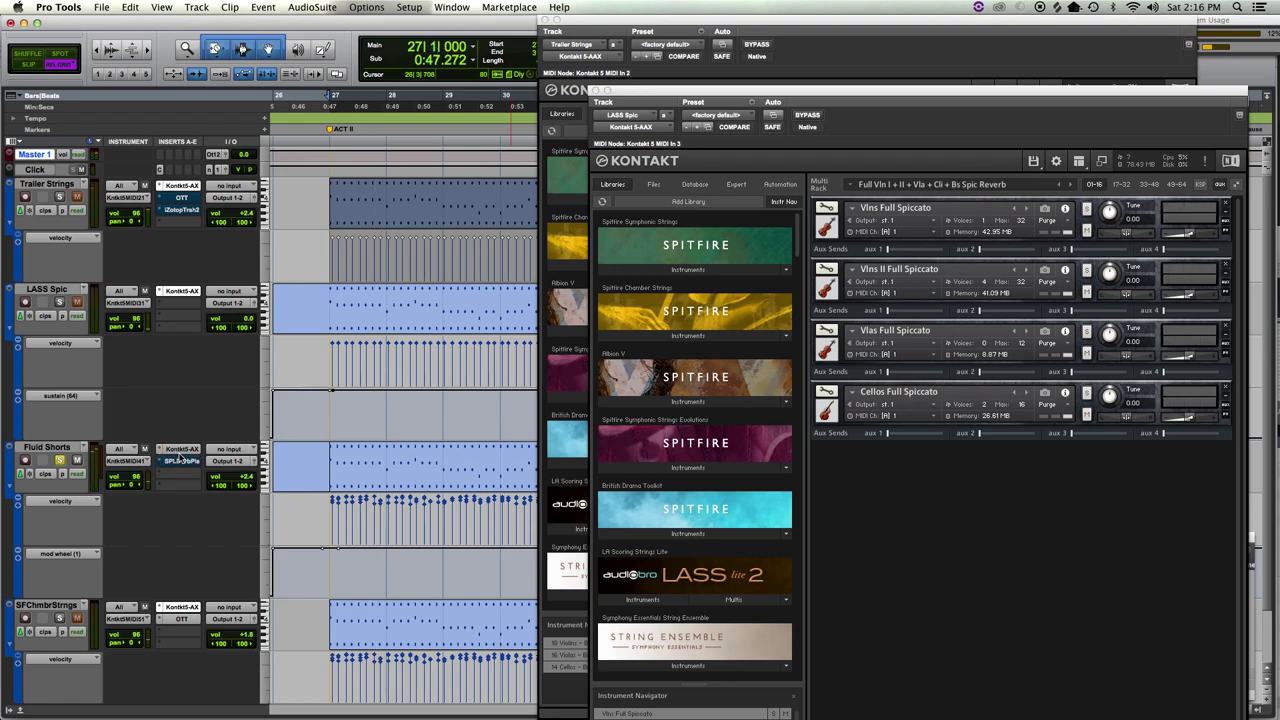
{"action": "key", "text": "space"}
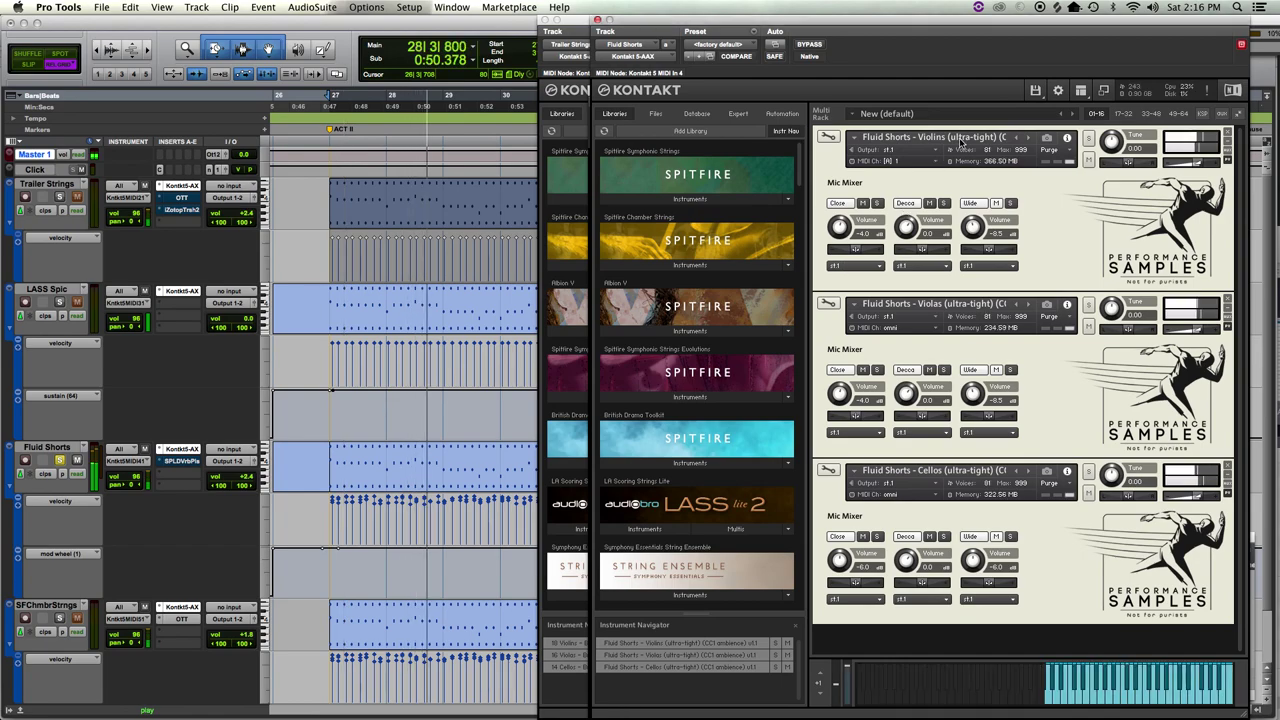
{"action": "key", "text": "space"}
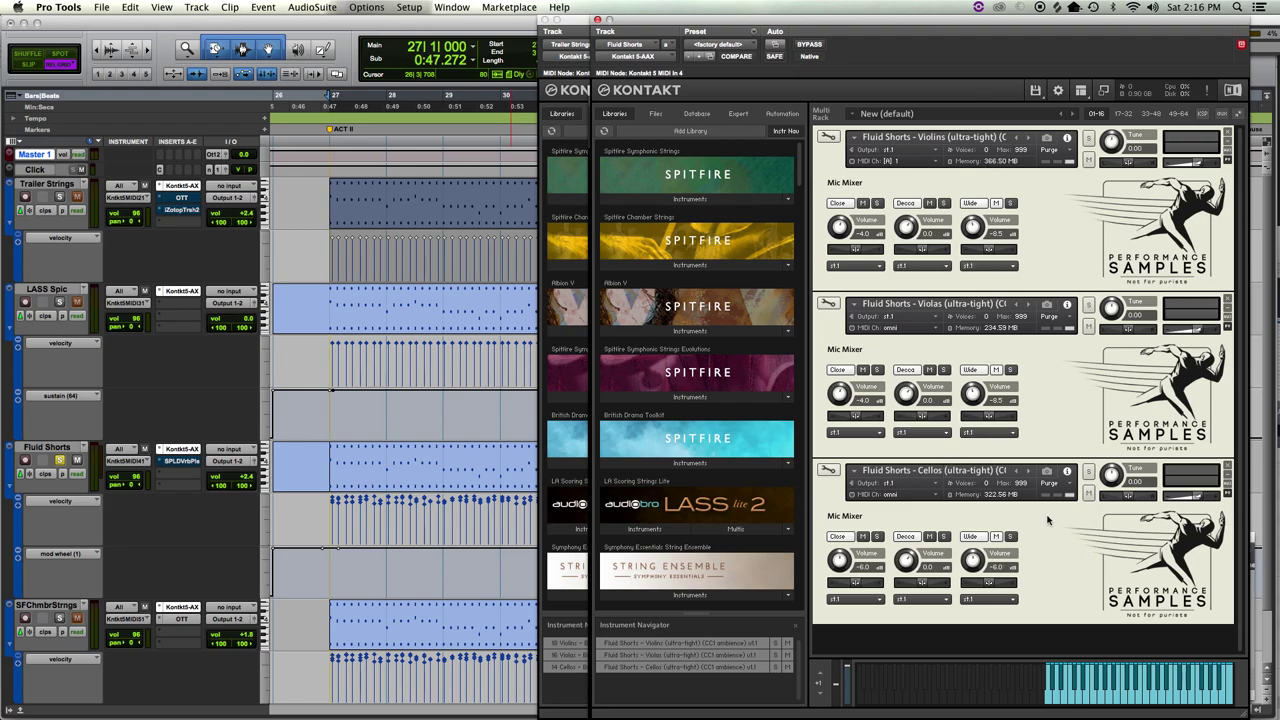
- Audition the Fluid Shorts pattern, then solo SFChmbrStrngs and play it
{"action": "key", "text": "space"}
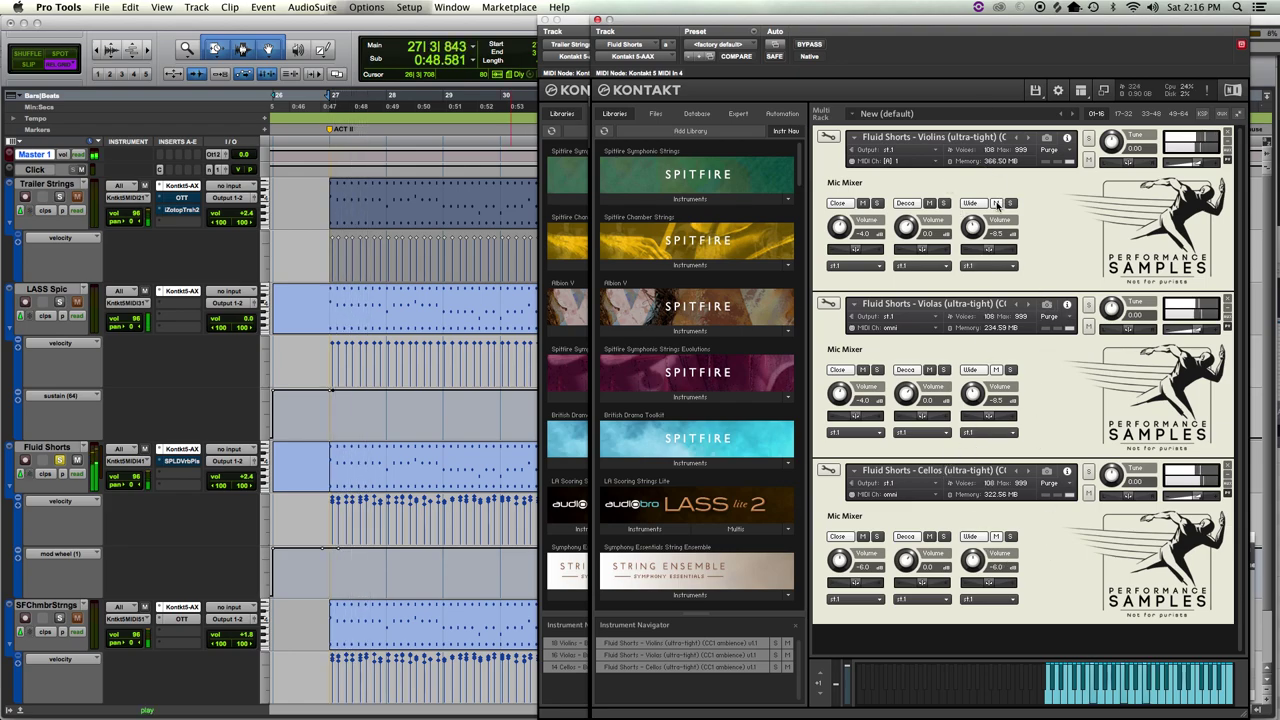
{"action": "key", "text": "space"}
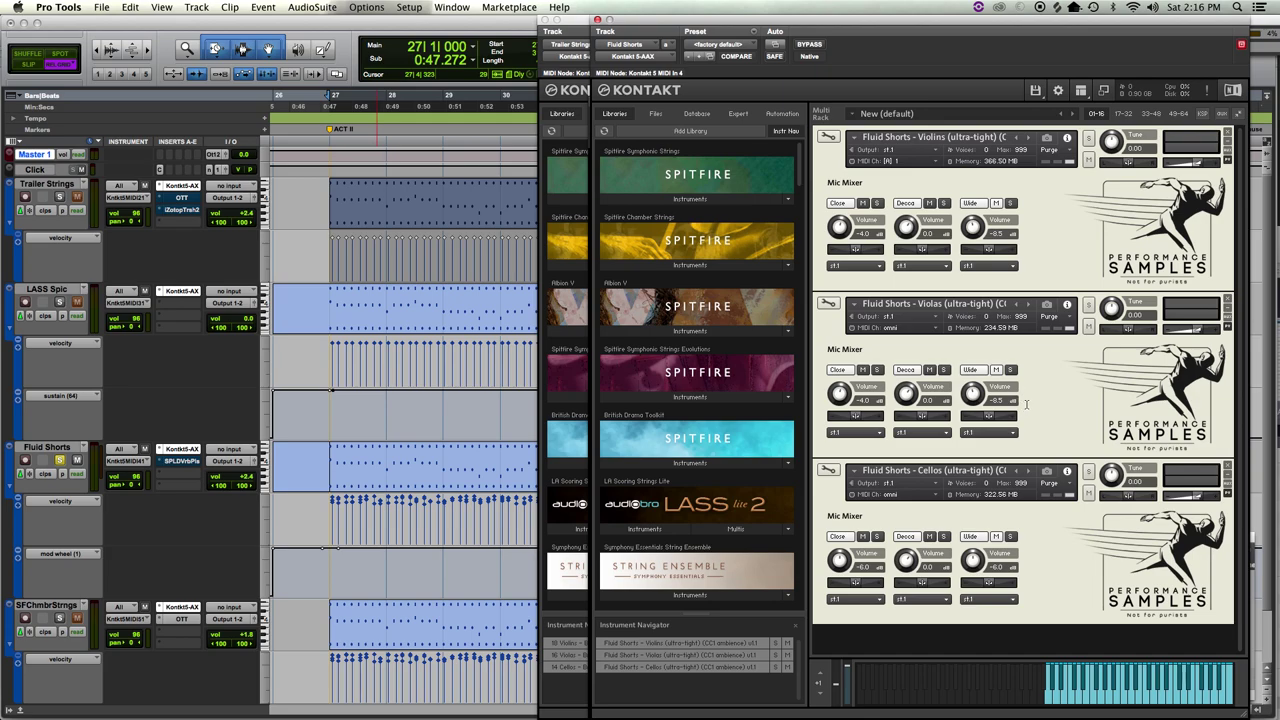
{"action": "key", "text": "space"}
{"action": "key", "text": "space"}
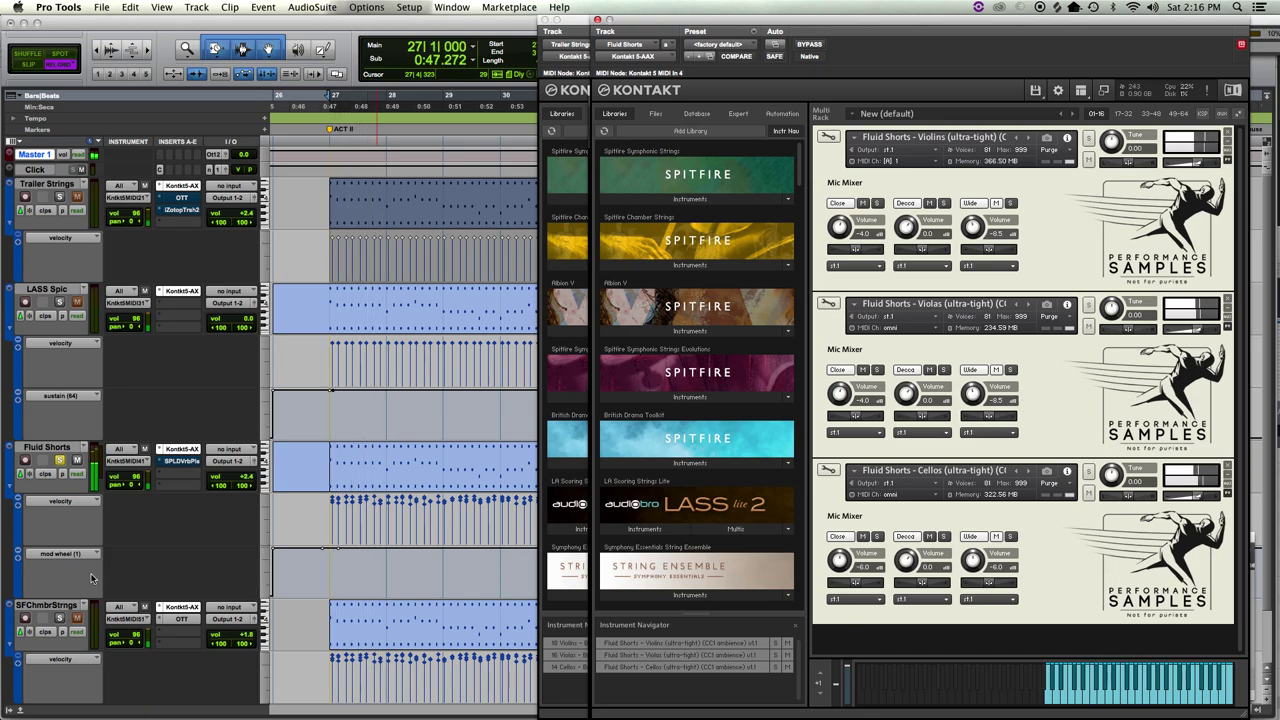
{"action": "left_click", "coordinate": [60, 618]}
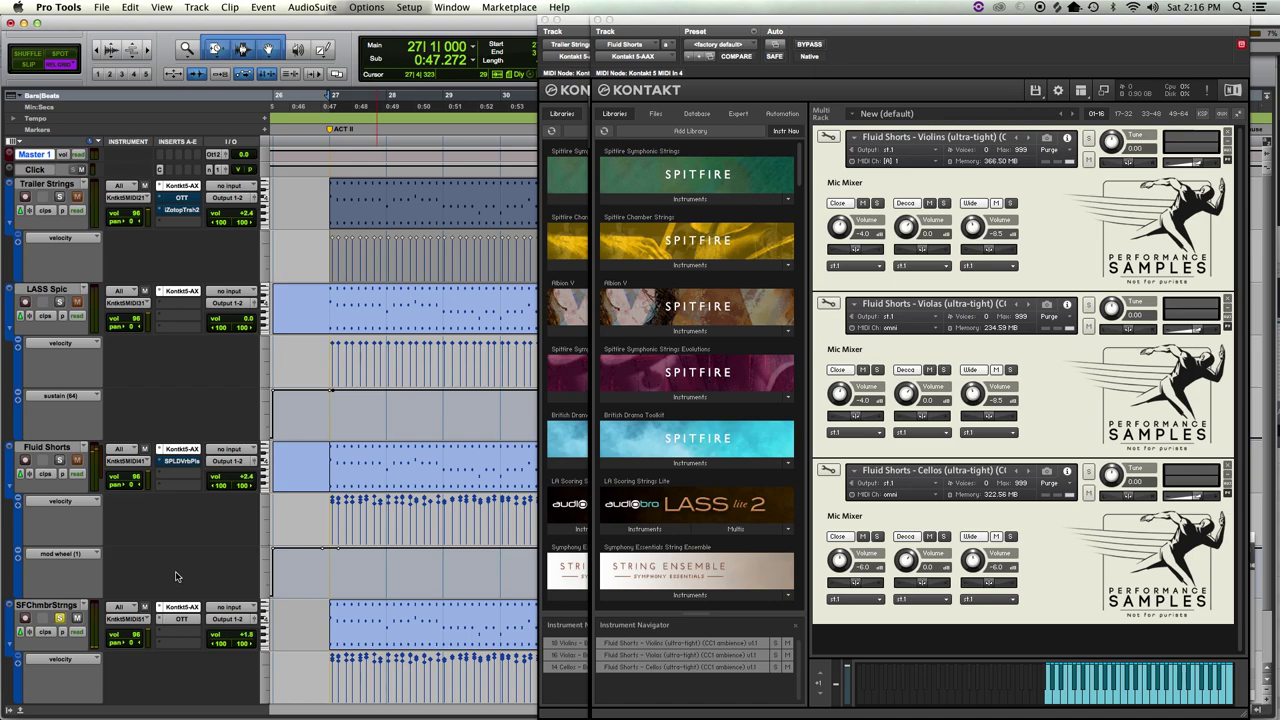
{"action": "key", "text": "space"}
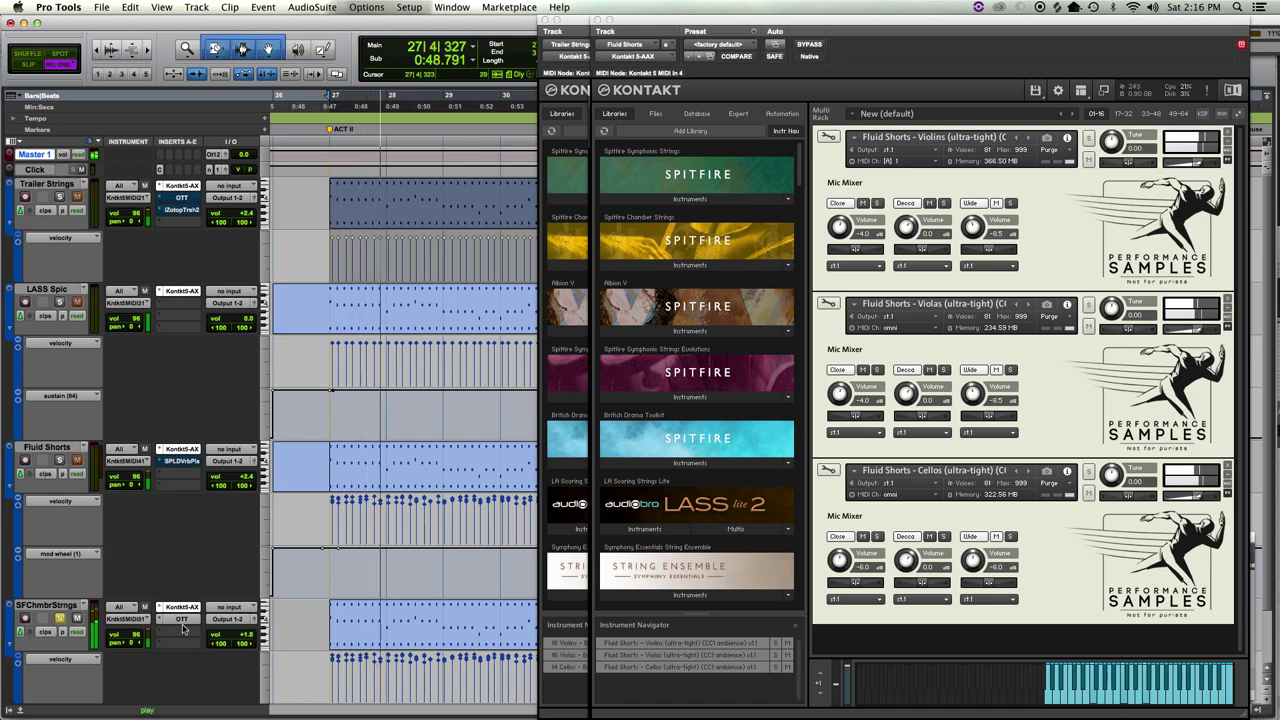
{"action": "left_click", "coordinate": [183, 621]}
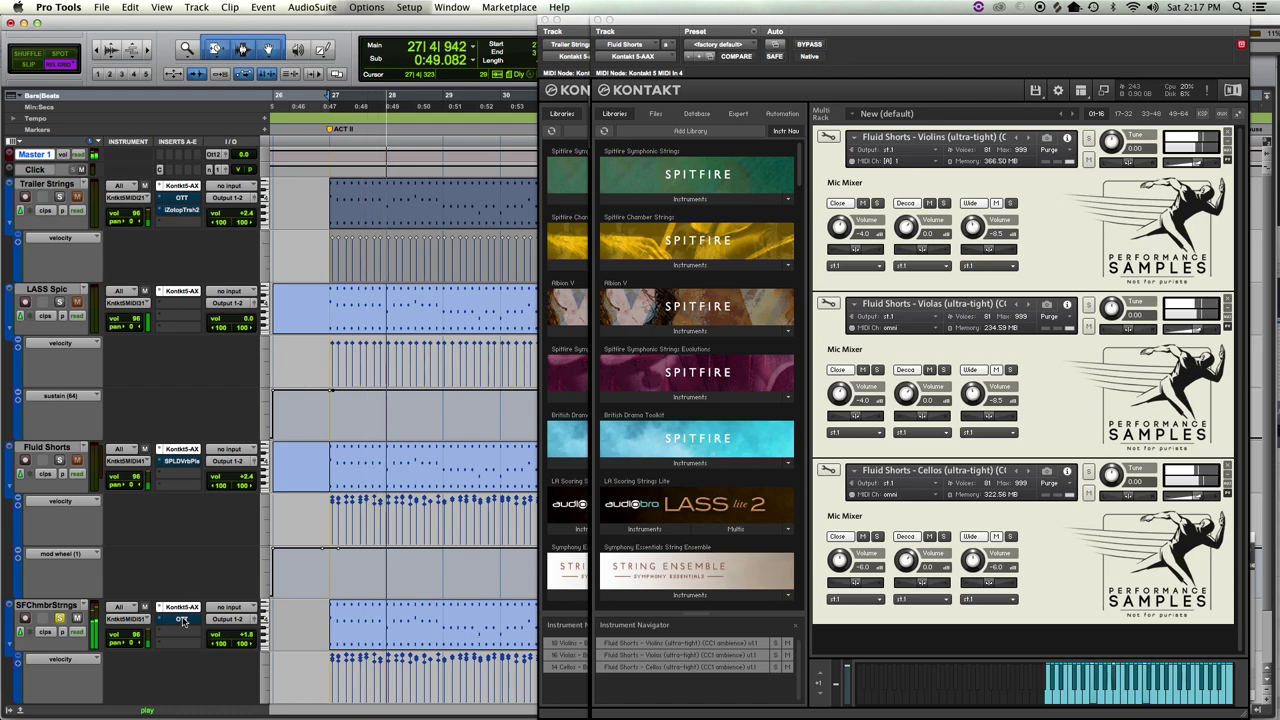
{"action": "key", "text": "space"}
- Raise the SFChmbrStrngs volume from +1.8 to +4.2 dB while playing
{"action": "left_click", "coordinate": [235, 642]}
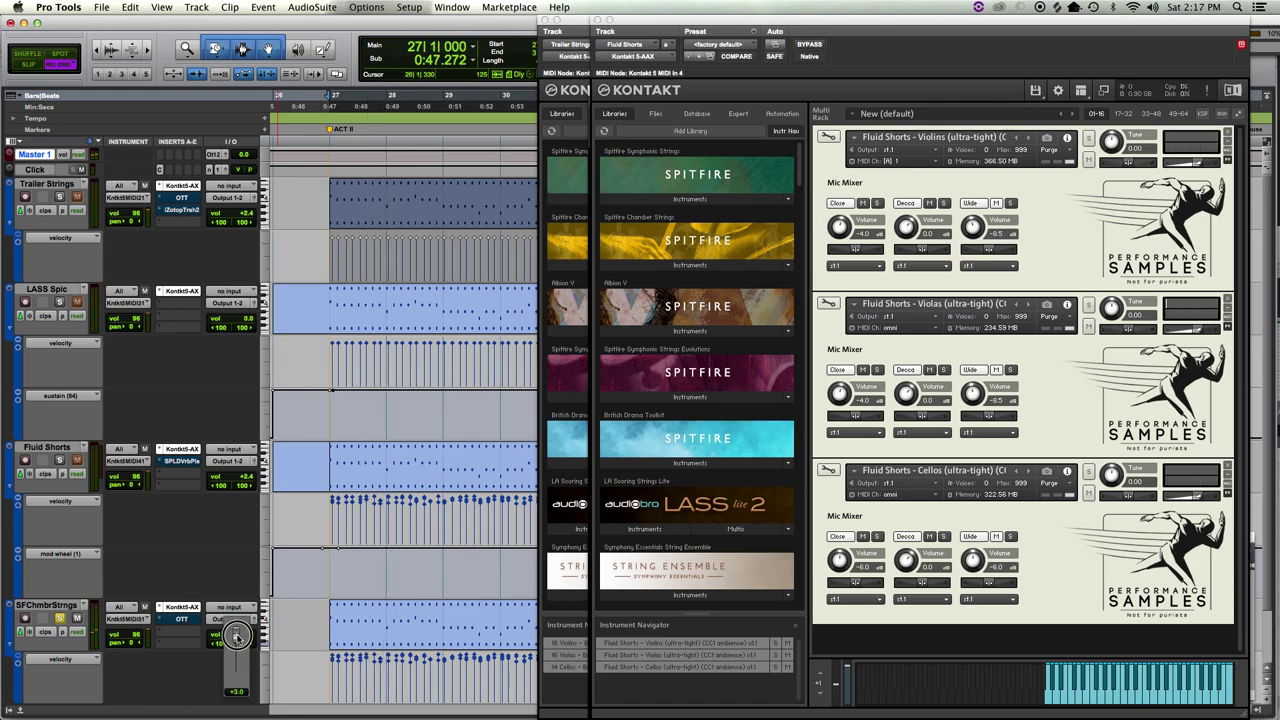
{"action": "left_click_drag", "start_coordinate": [236, 637], "coordinate": [238, 634]}
{"action": "key", "text": "space"}
{"action": "key", "text": "space"}
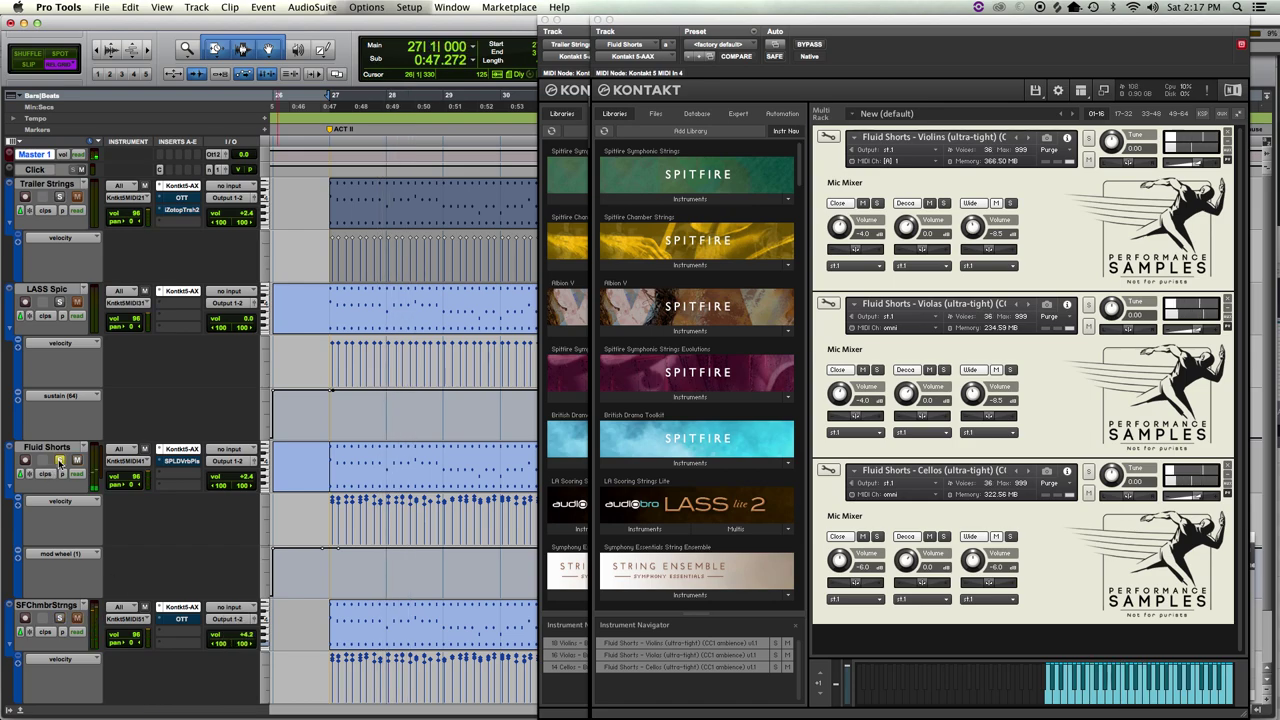
{"action": "key", "text": "space"}
{"action": "key", "text": "space"}
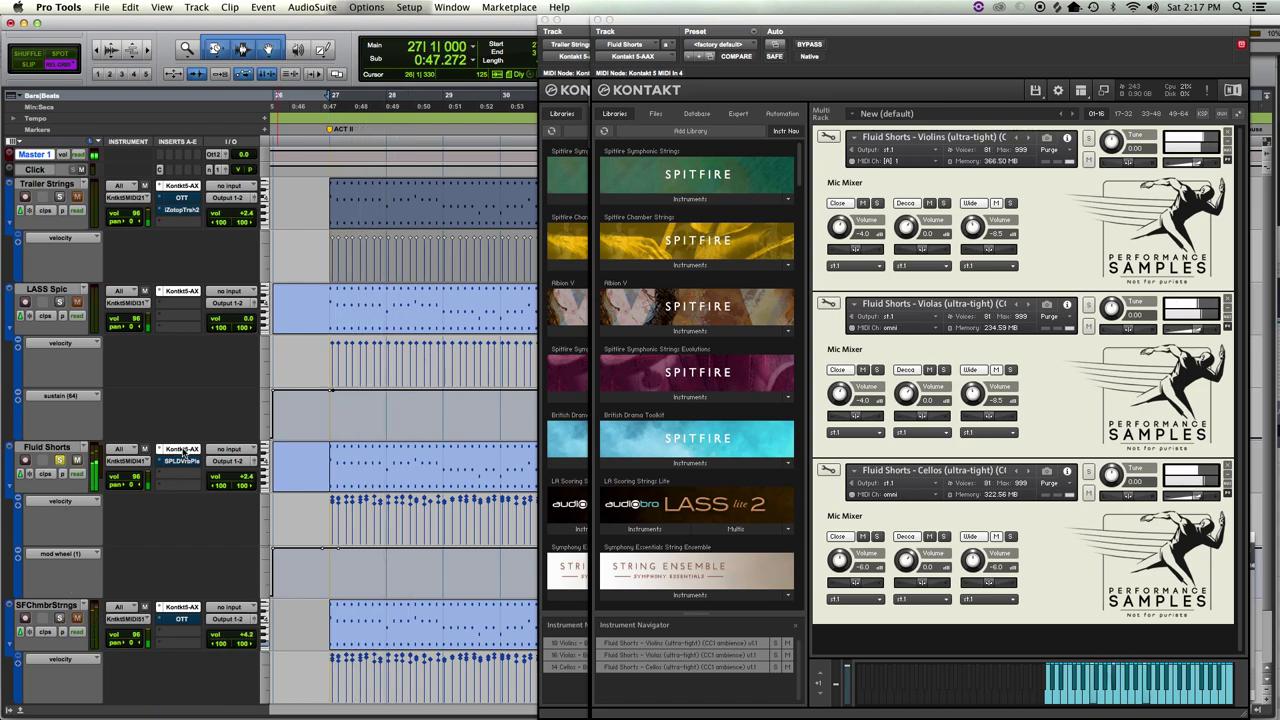
- Reopen Fluid Shorts Kontakt to compare levels, then open the SFChmbrStrngs Kontakt instrument
{"action": "left_click", "coordinate": [182, 452]}
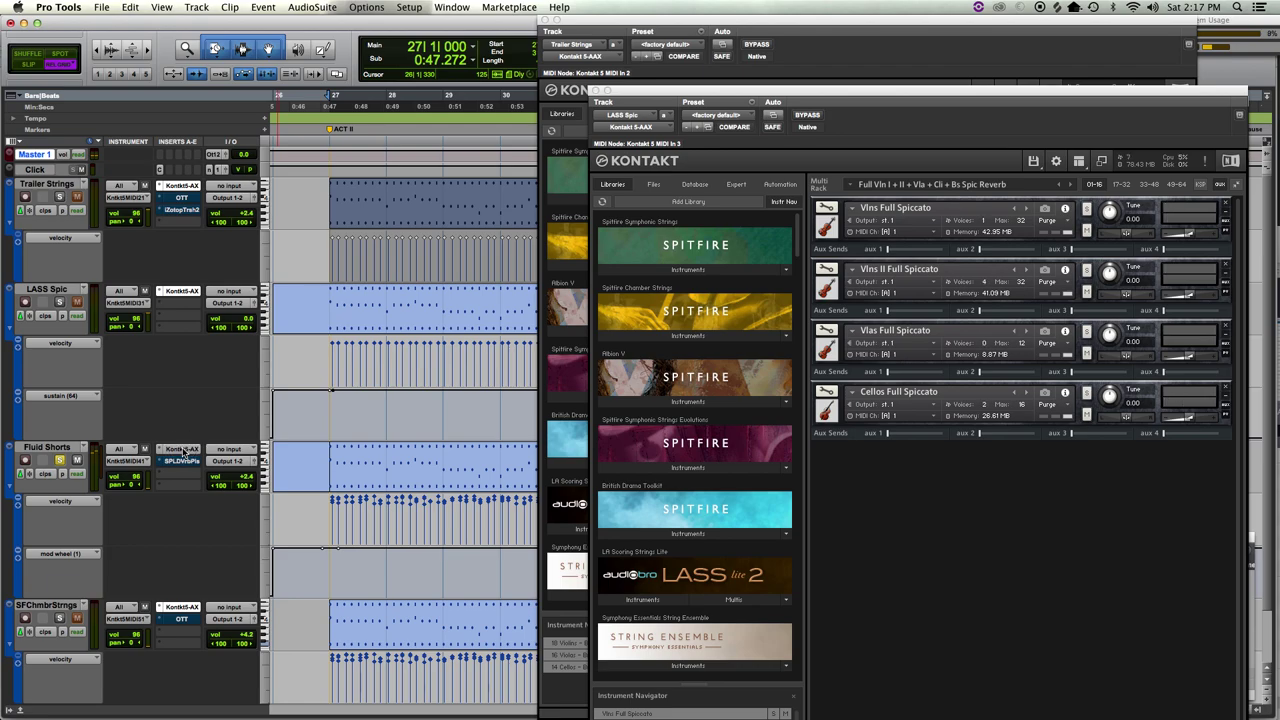
{"action": "left_click", "coordinate": [182, 452]}
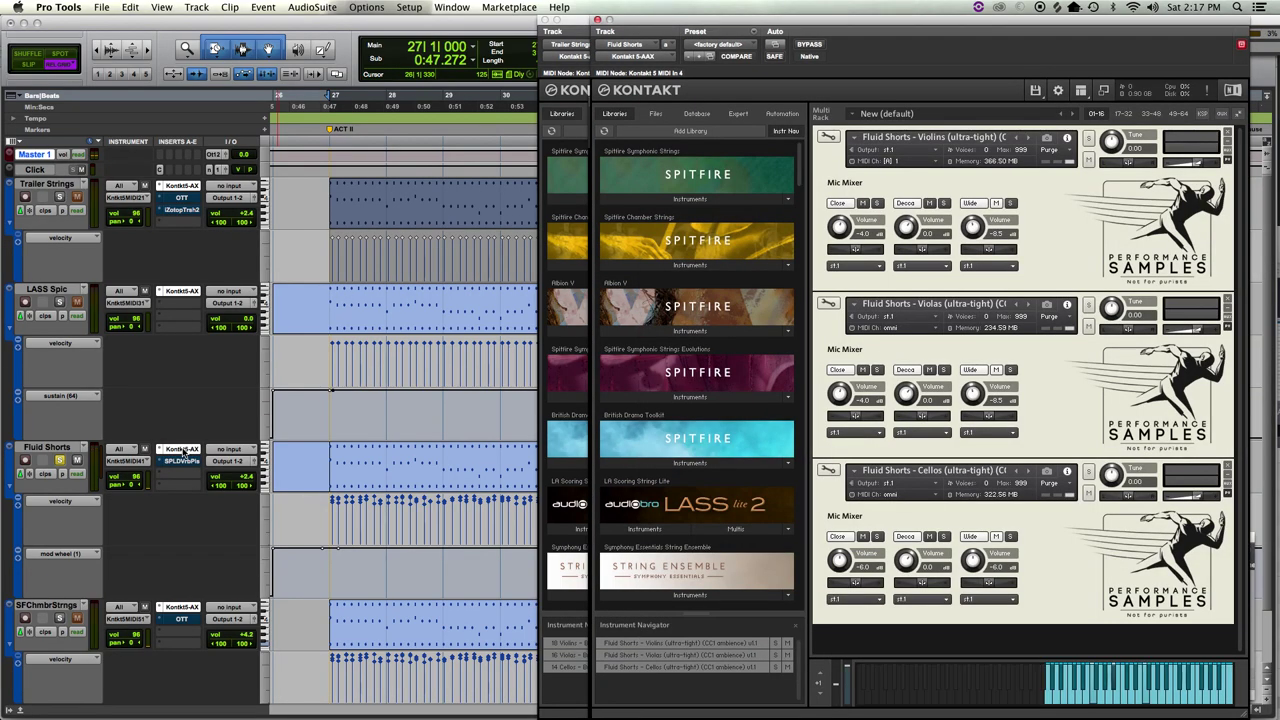
{"action": "key", "text": "space"}
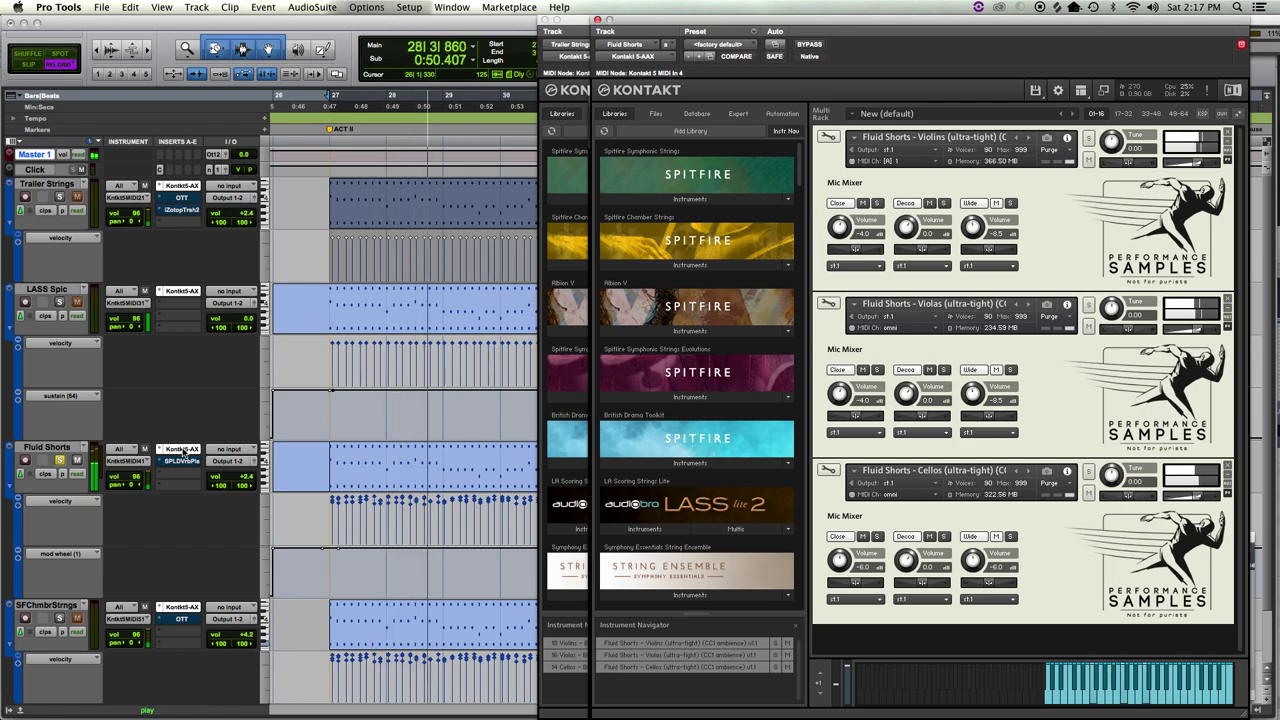
{"action": "left_click", "coordinate": [241, 479]}
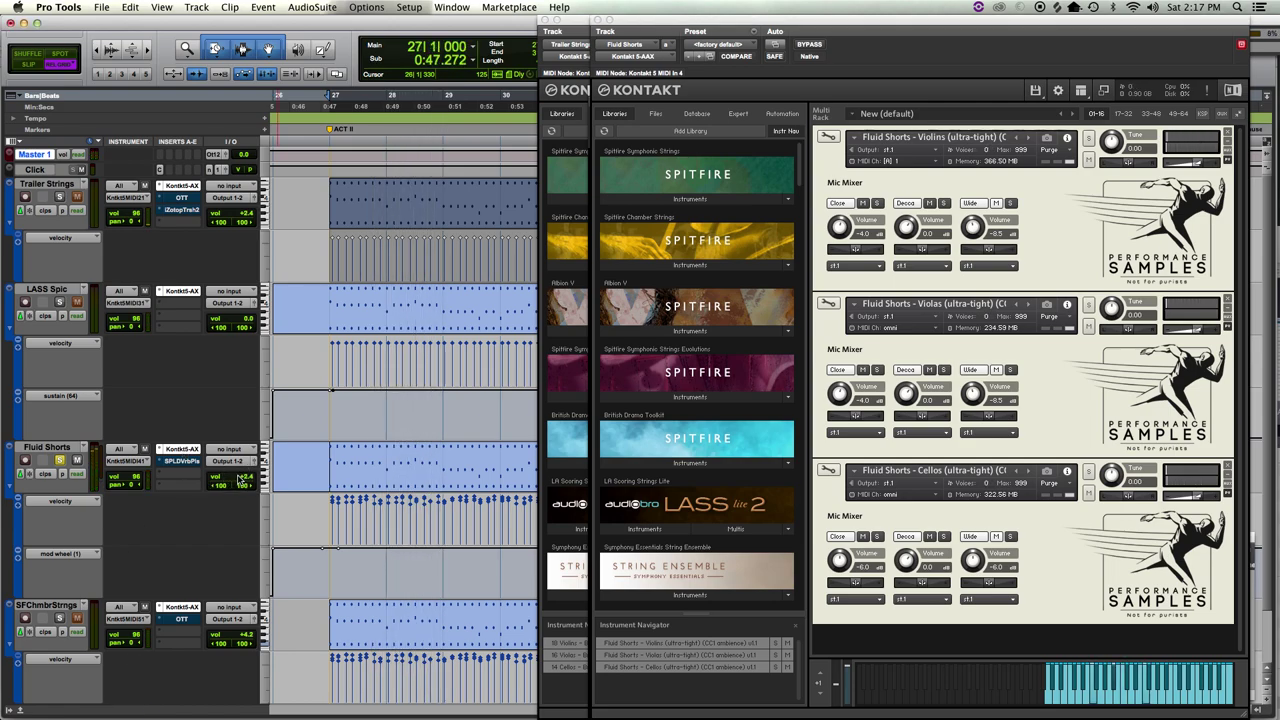
{"action": "key", "text": "space"}
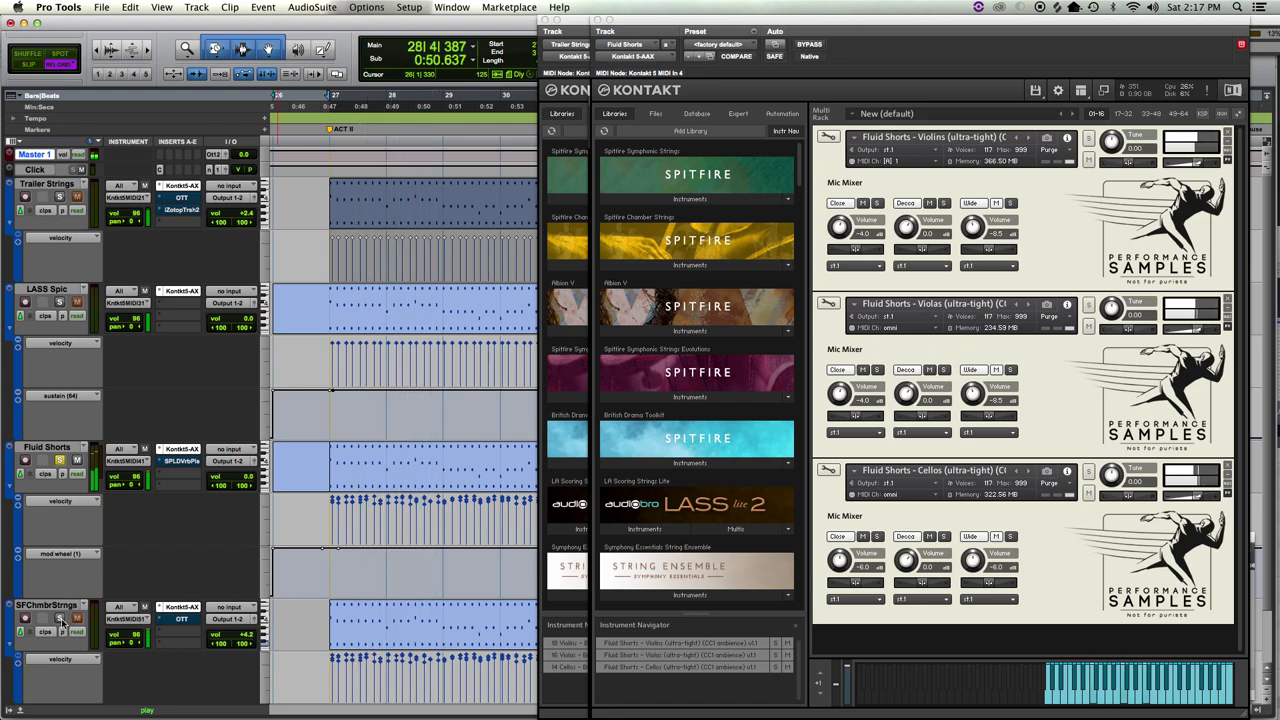
{"action": "key", "text": "space"}
{"action": "left_click", "coordinate": [60, 620]}
{"action": "key", "text": "space"}
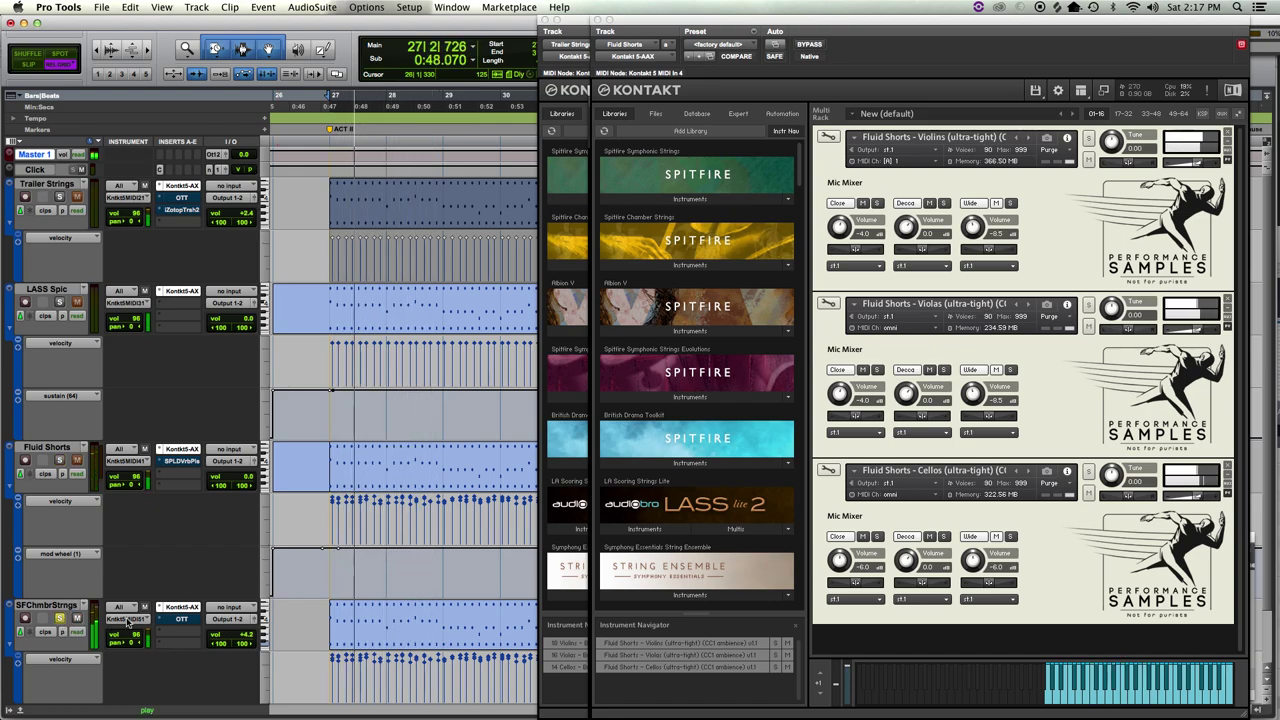
{"action": "left_click", "coordinate": [182, 608]}
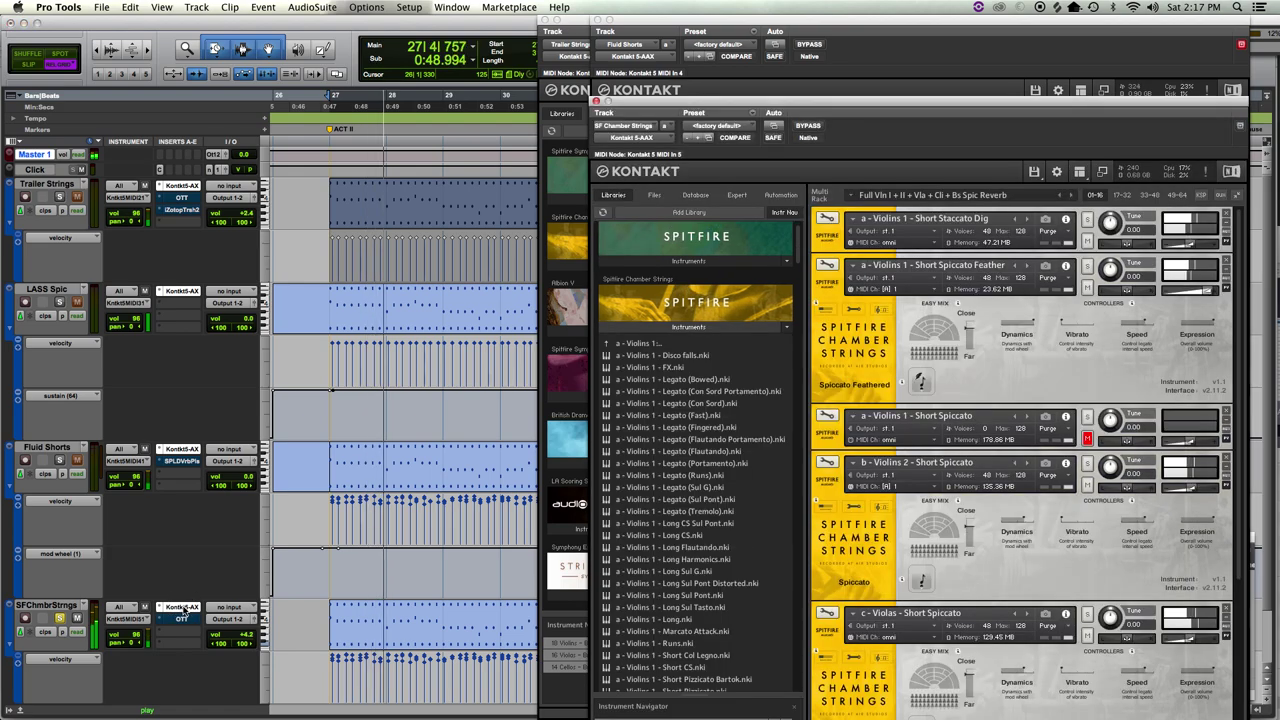
- Expand Short Staccato Dig and adjust close/far mic mixes for Violas, Violins 2, Spiccato Feathered and Staccato Dig
{"action": "left_click", "coordinate": [828, 228]}
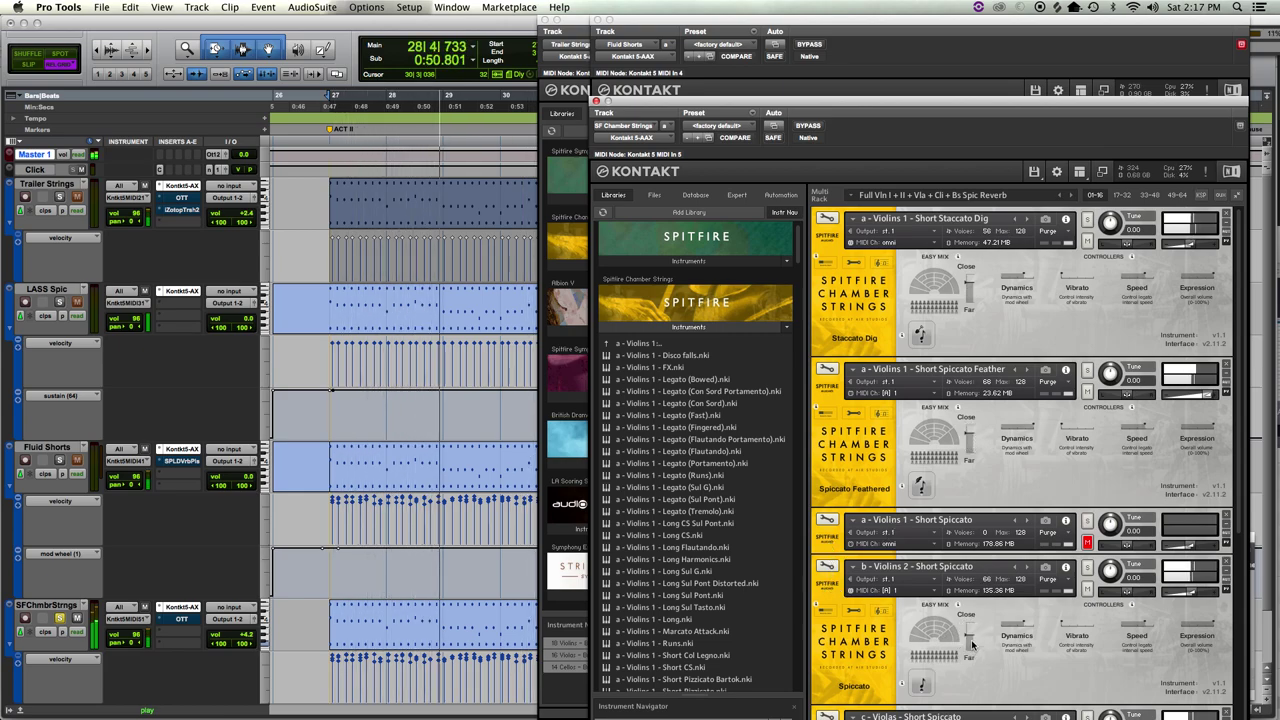
{"action": "scroll", "coordinate": [979, 637], "scroll_direction": "down", "scroll_amount": 2}
{"action": "scroll", "coordinate": [979, 637], "scroll_direction": "down", "scroll_amount": 5}
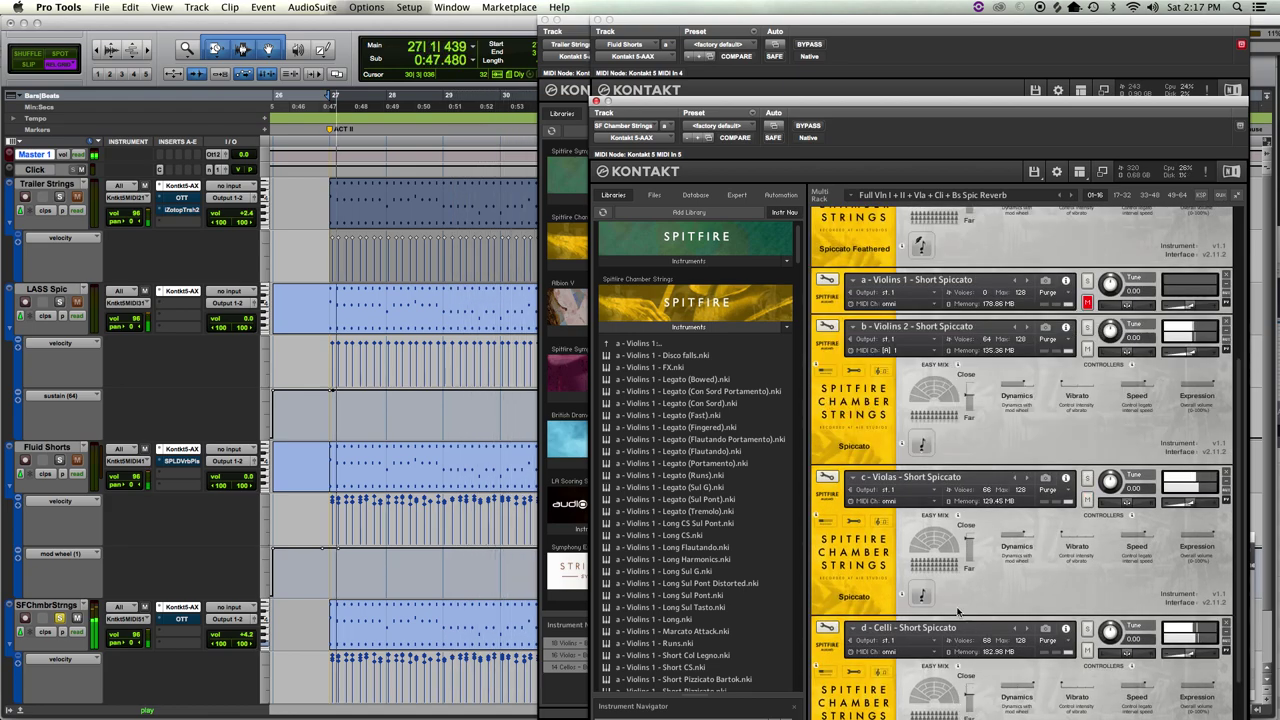
{"action": "left_click_drag", "start_coordinate": [969, 549], "coordinate": [969, 552]}
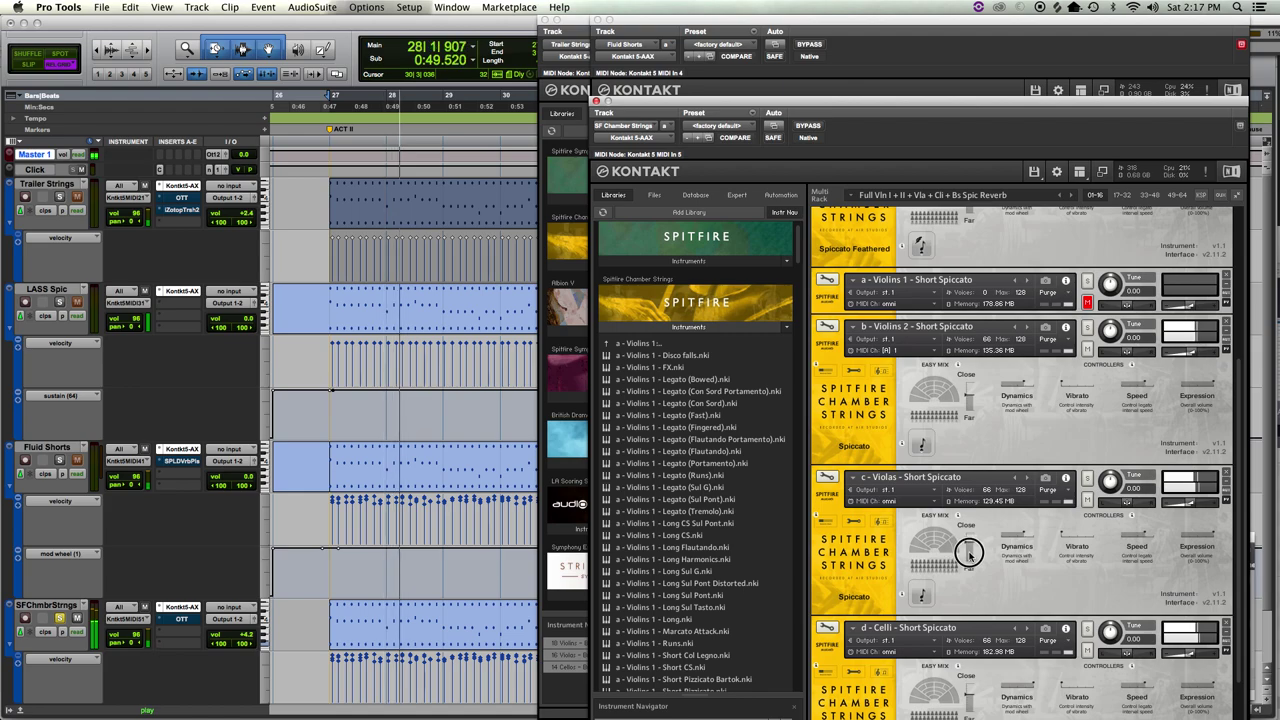
{"action": "left_click", "coordinate": [969, 396]}
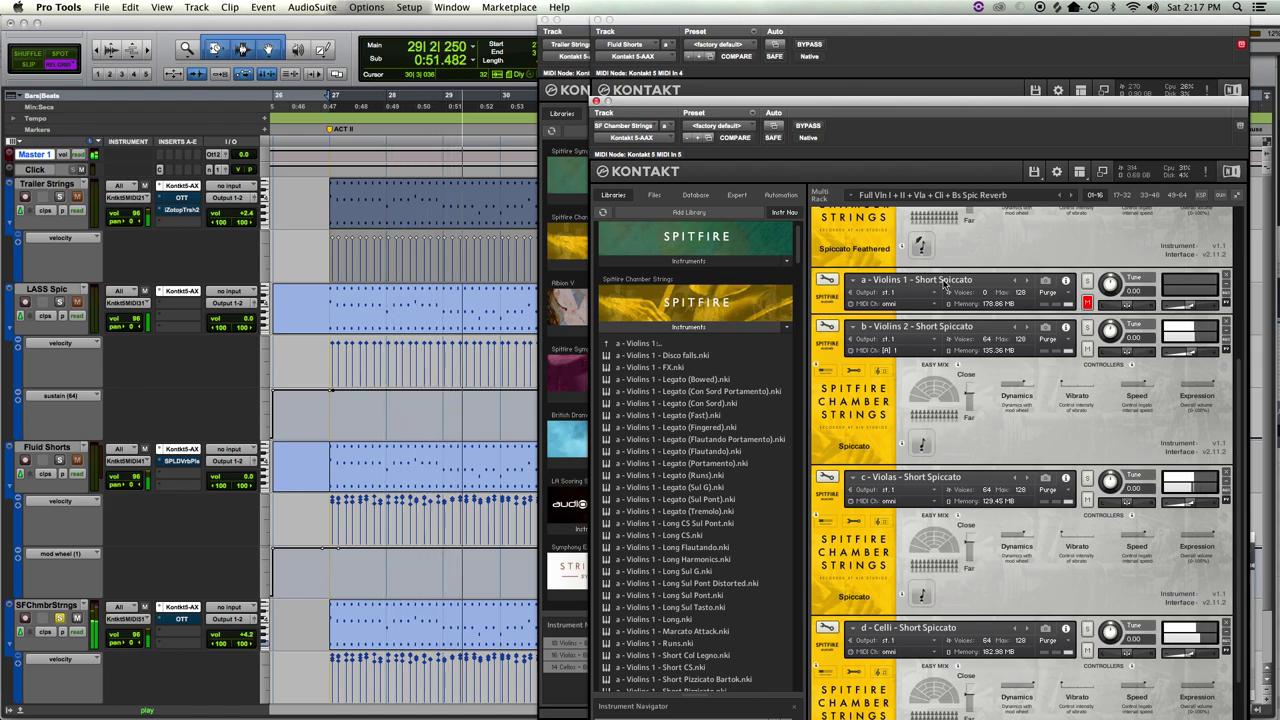
{"action": "scroll", "coordinate": [943, 290], "scroll_direction": "up", "scroll_amount": 3}
{"action": "left_click", "coordinate": [971, 306]}
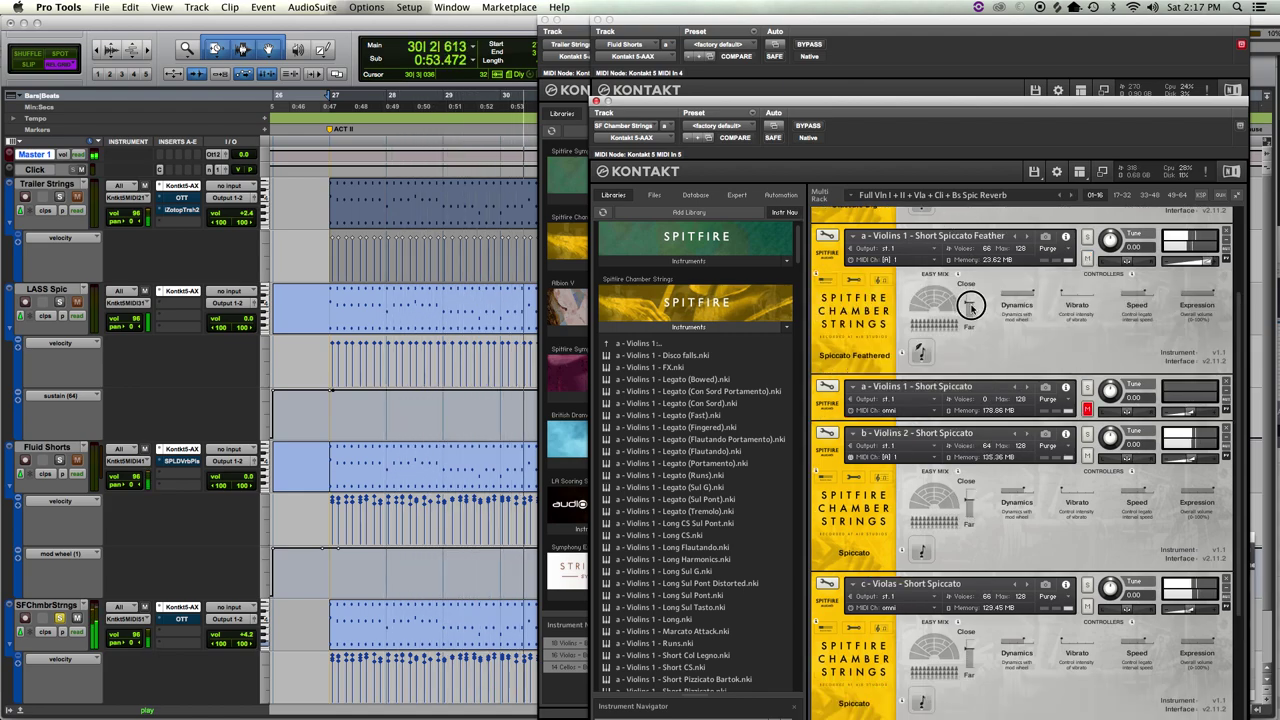
{"action": "scroll", "coordinate": [970, 300], "scroll_direction": "up", "scroll_amount": 4}
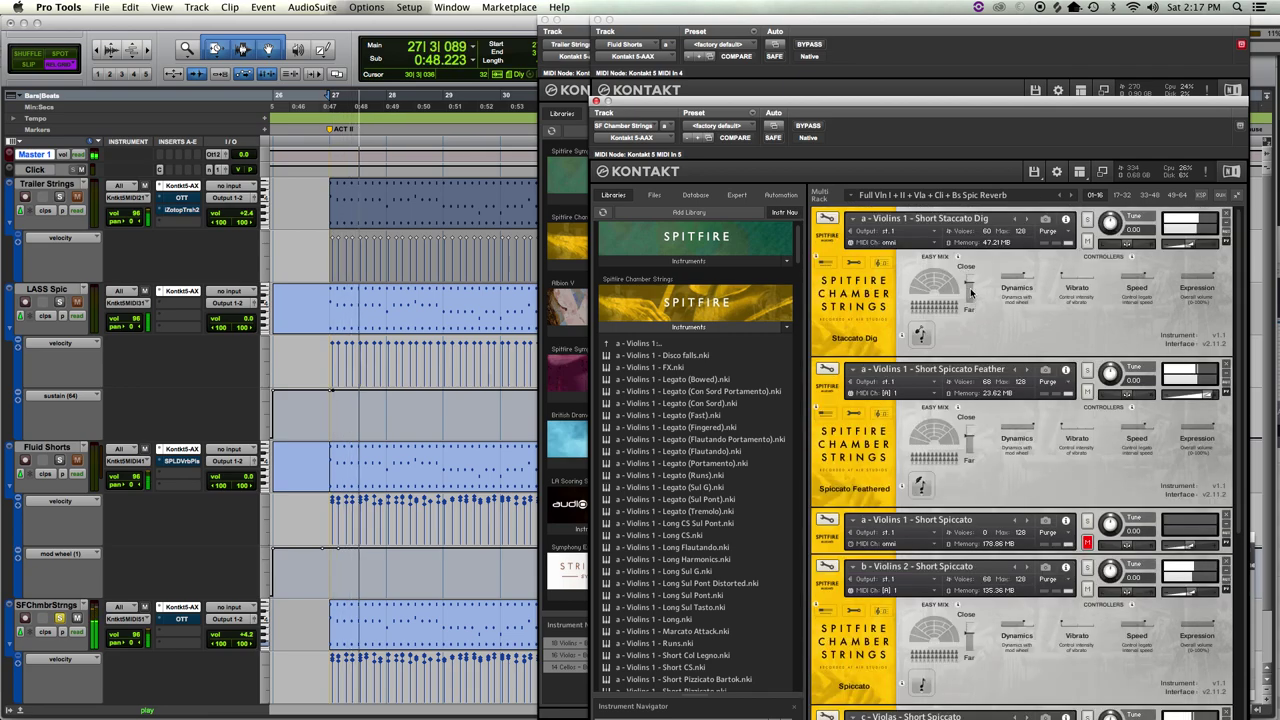
{"action": "left_click", "coordinate": [969, 292]}
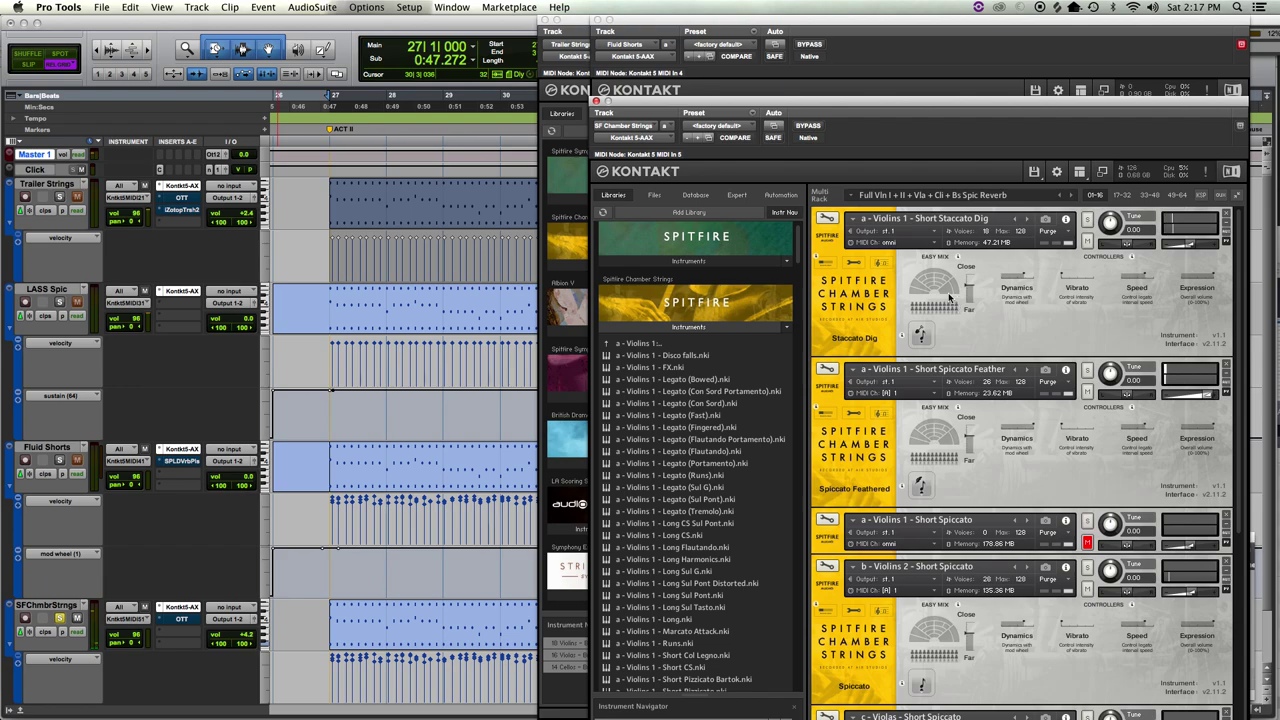
- Reset the SFChmbrStrngs level to 0.0 and switch solo between Fluid Shorts and SFChmbrStrngs while playing
{"action": "left_click", "coordinate": [59, 461]}
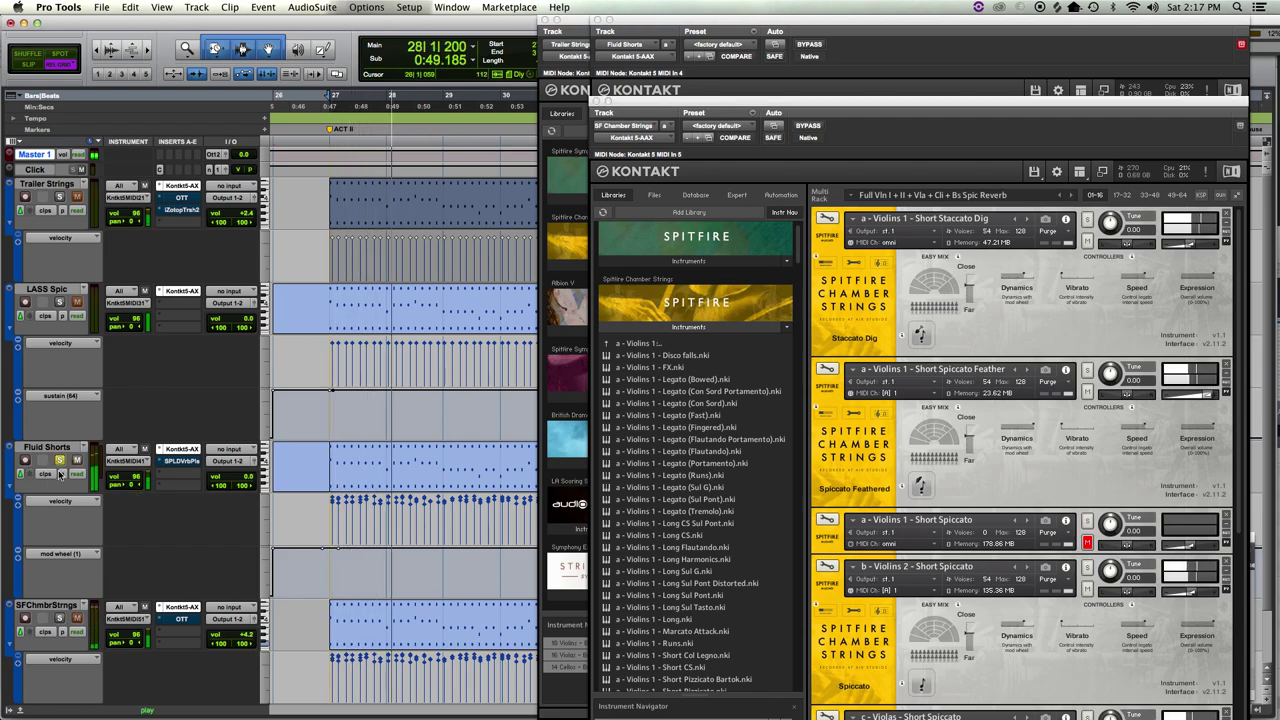
{"action": "left_click_drag", "start_coordinate": [236, 632], "coordinate": [238, 636]}
{"action": "left_click", "coordinate": [238, 636], "text": "alt"}
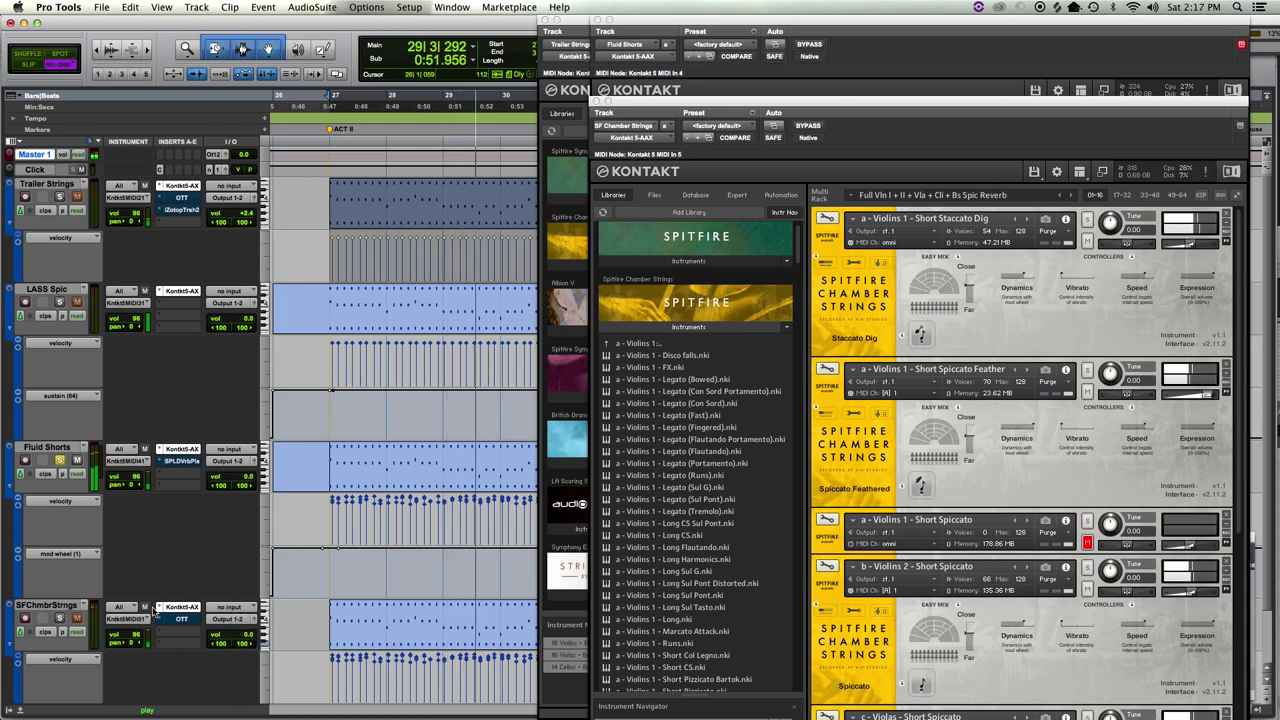
{"action": "left_click", "coordinate": [59, 618]}
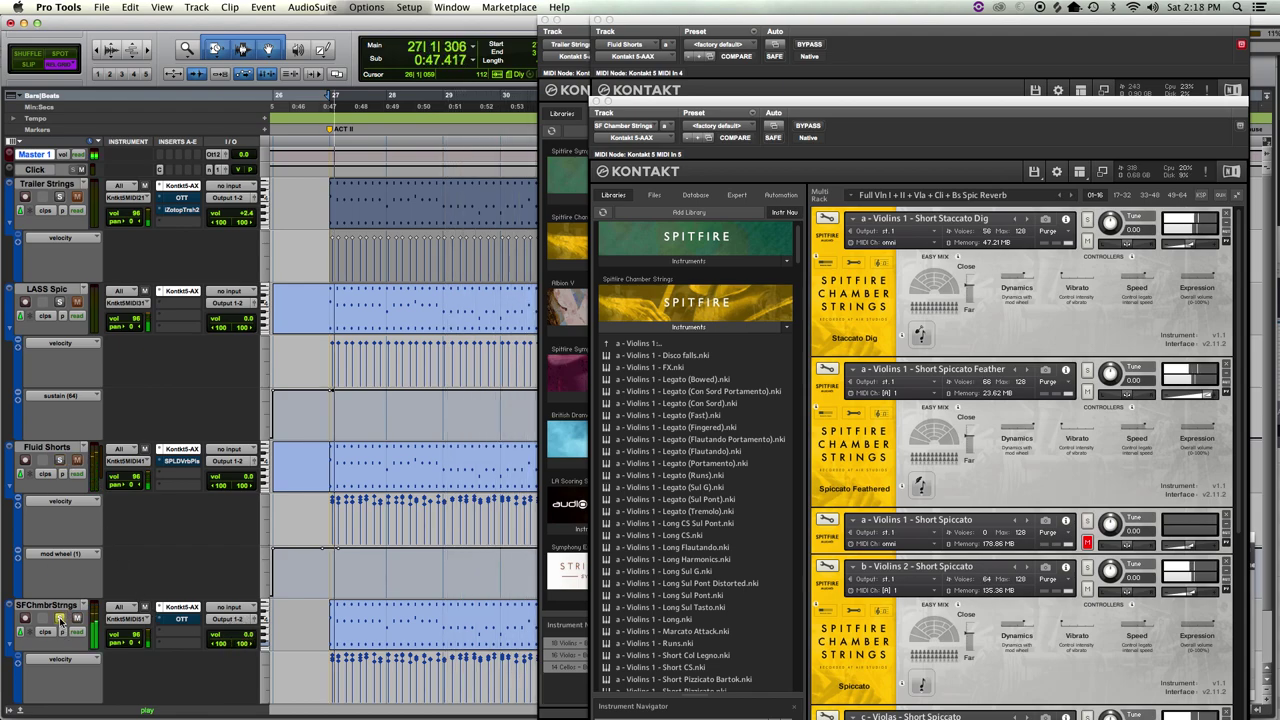
{"action": "left_click", "coordinate": [59, 460]}
{"action": "left_click", "coordinate": [59, 618]}
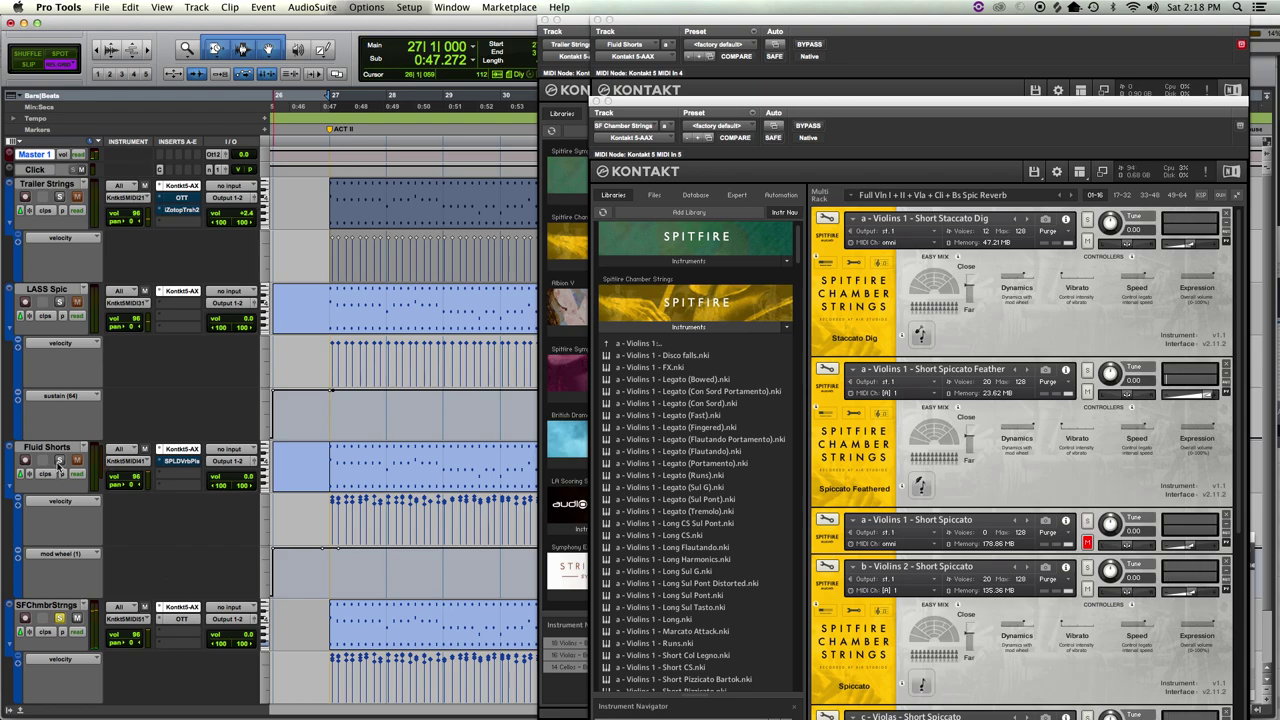
{"action": "key", "text": "space"}
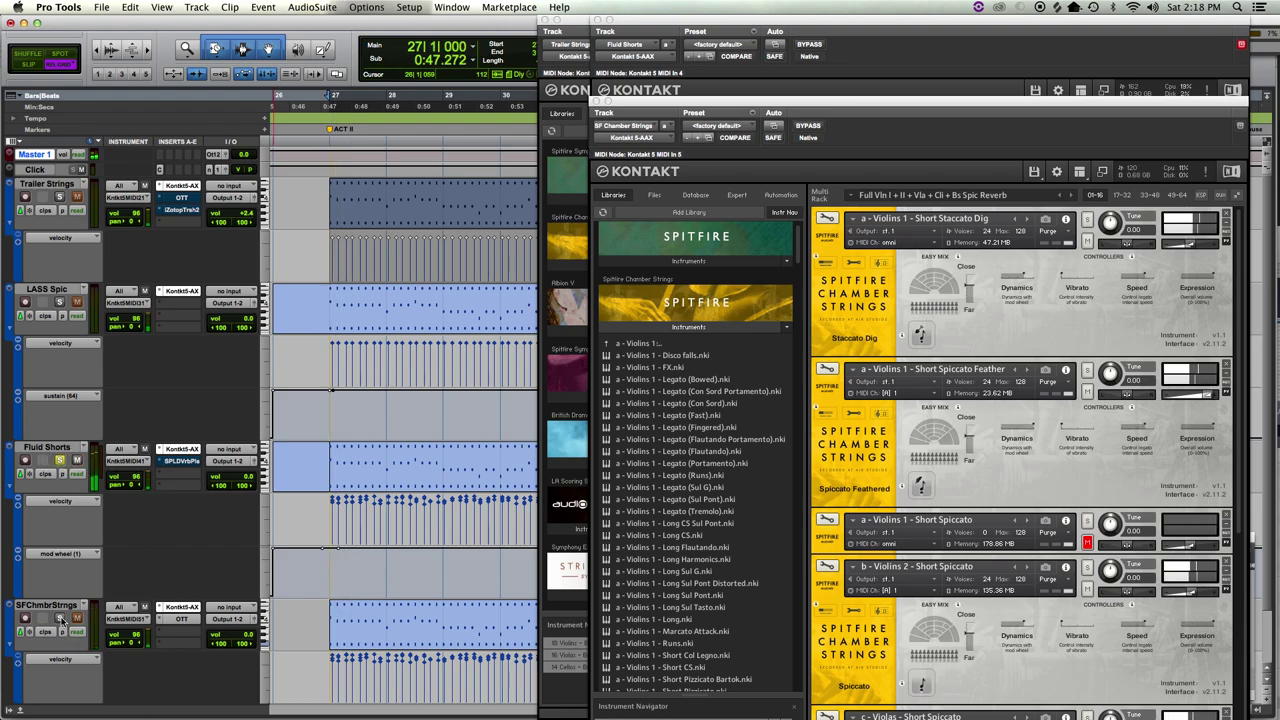
{"action": "left_click", "coordinate": [59, 618]}
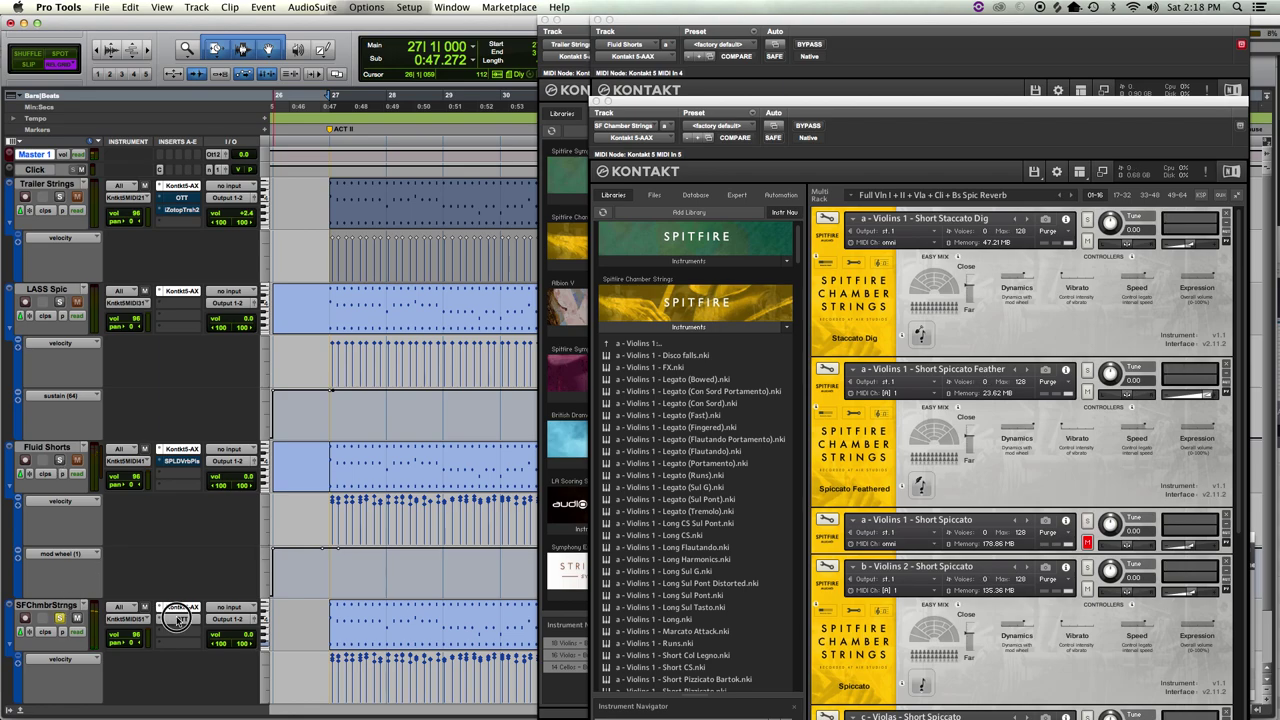
- Add OTT to SFChmbrStrngs and compare it against Fluid Shorts in playback
{"action": "left_click_drag", "start_coordinate": [182, 197], "coordinate": [177, 619]}
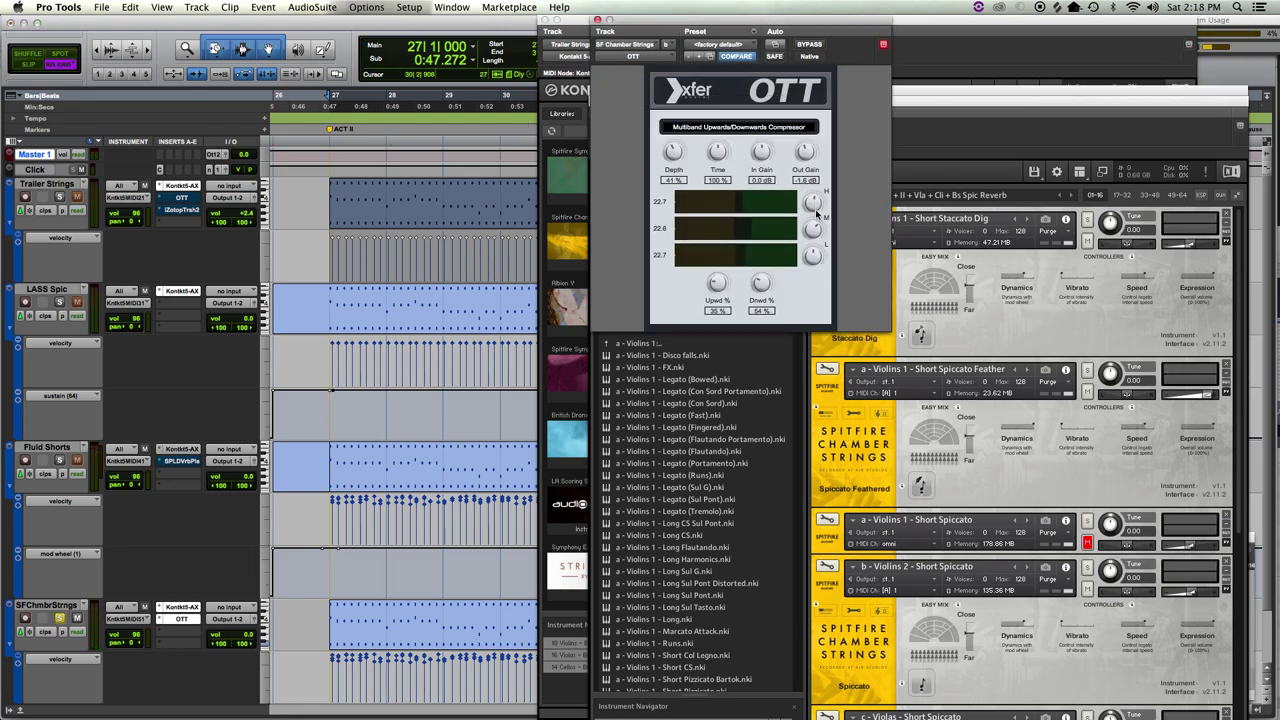
{"action": "key", "text": "space"}
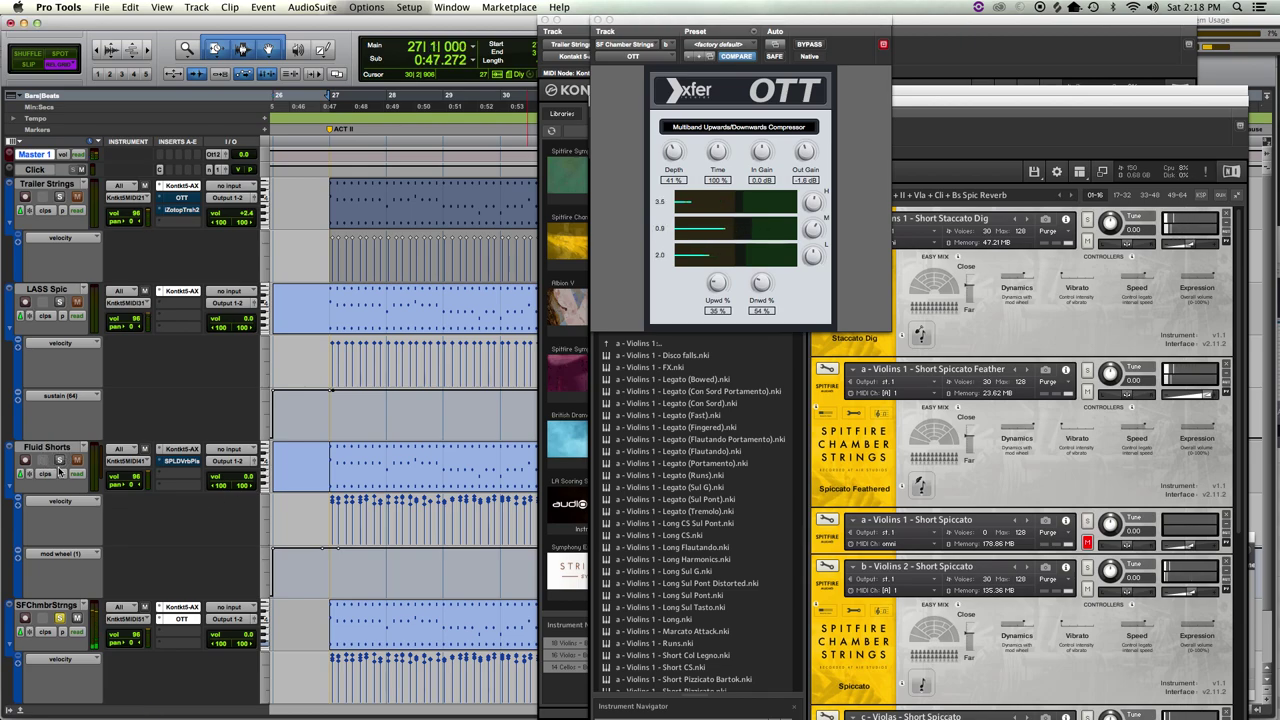
{"action": "left_click", "coordinate": [59, 460]}
{"action": "key", "text": "space"}
{"action": "key", "text": "space"}
{"action": "left_click", "coordinate": [59, 618]}
{"action": "key", "text": "space"}
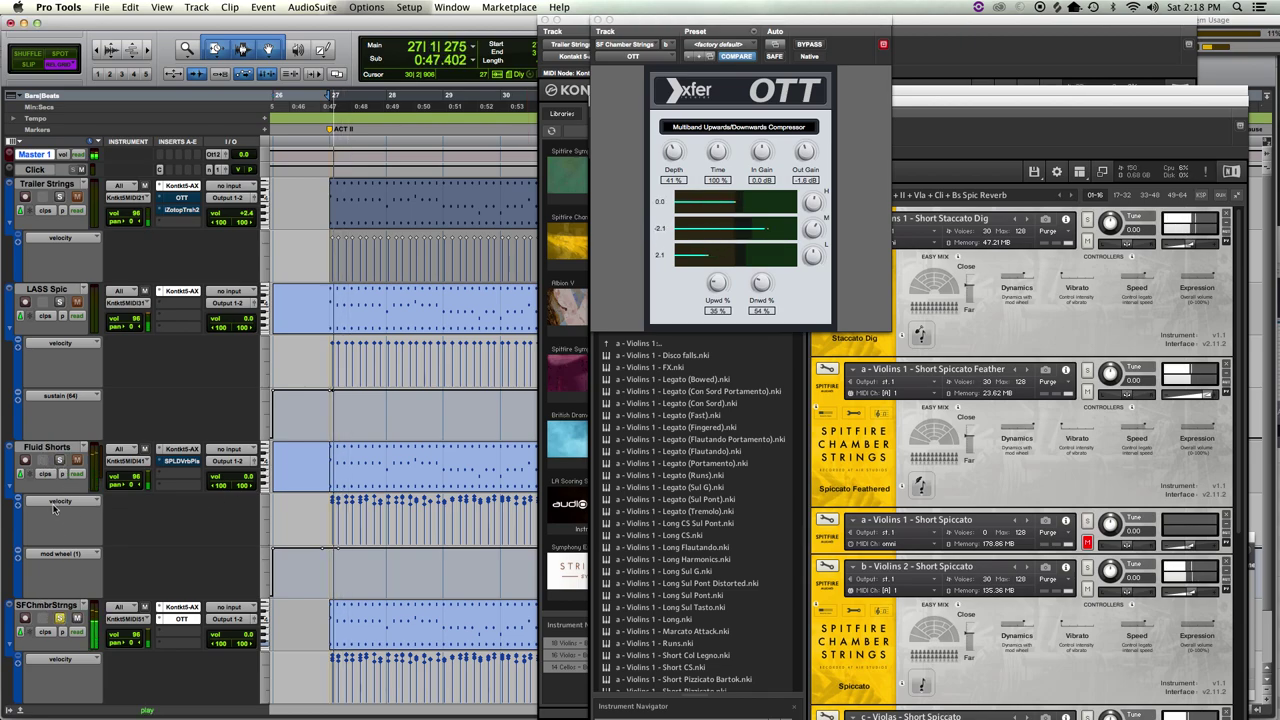
{"action": "left_click", "coordinate": [59, 460]}
{"action": "key", "text": "space"}
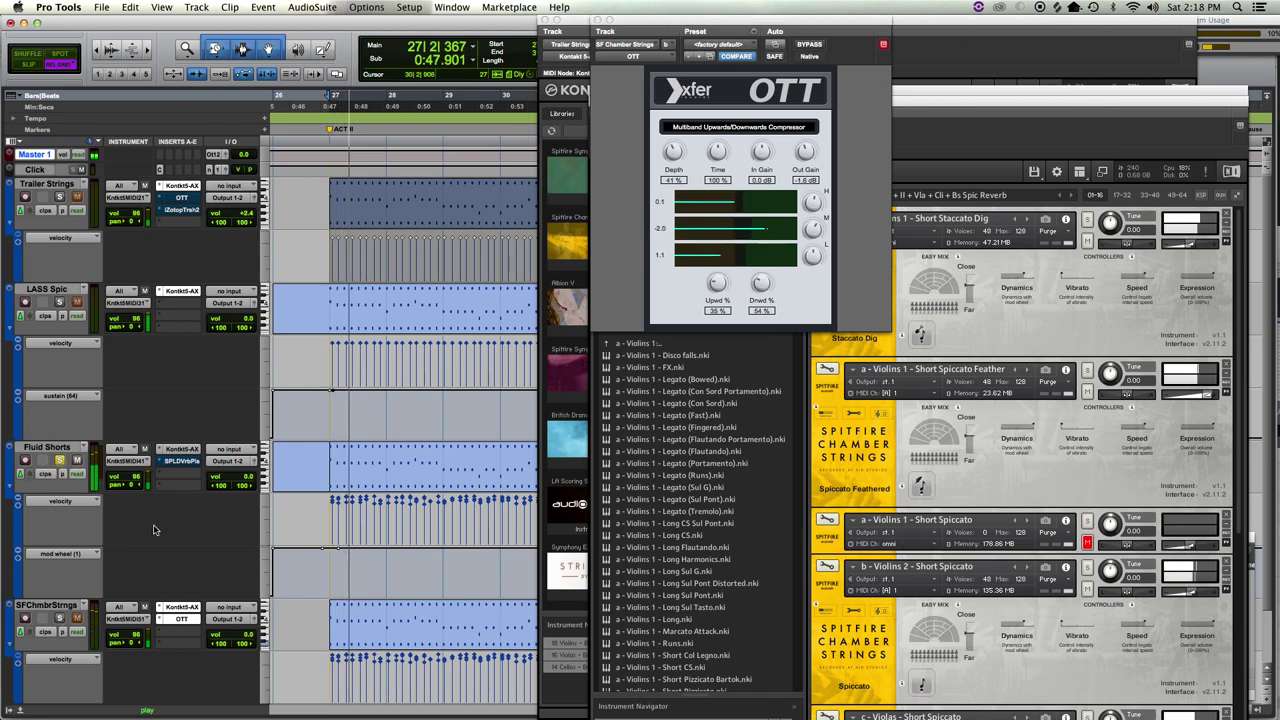
- Copy OTT onto the Fluid Shorts track and replay SFChmbrStrngs soloed
{"action": "key", "text": "space"}
{"action": "left_click_drag", "start_coordinate": [180, 461], "coordinate": [179, 474]}
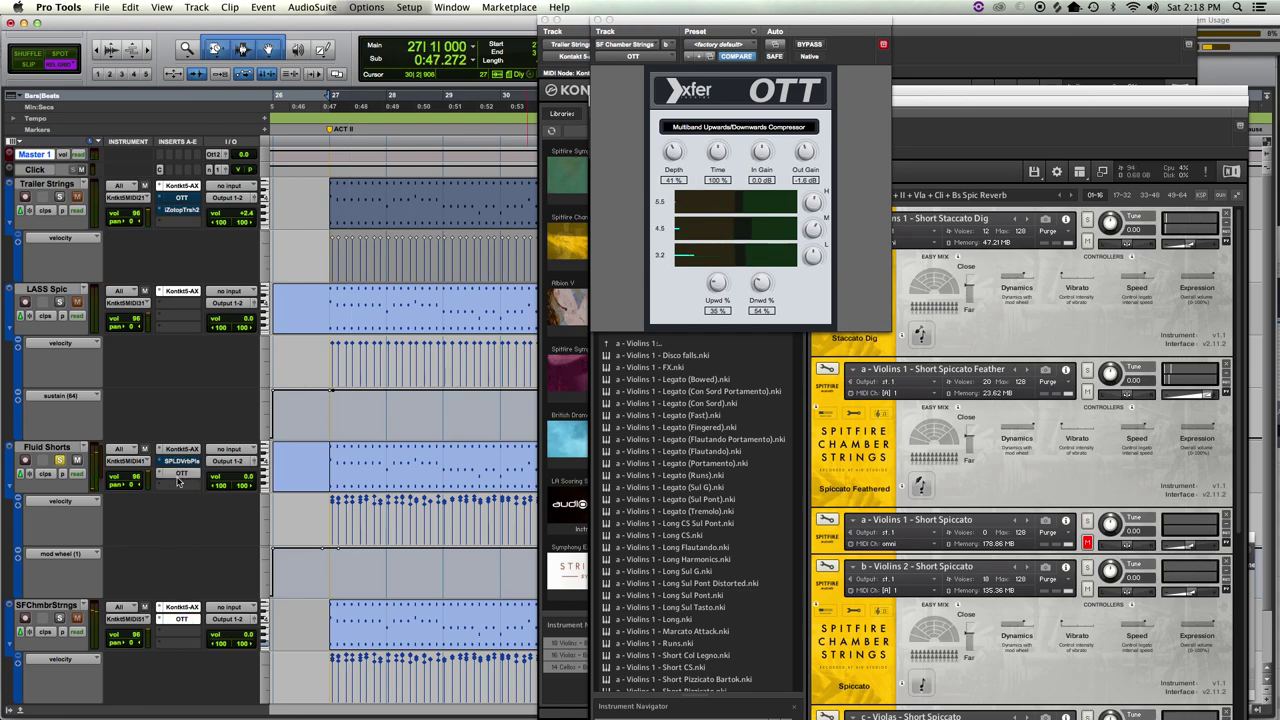
{"action": "key", "text": "space"}
{"action": "left_click", "coordinate": [59, 618]}
{"action": "key", "text": "space"}
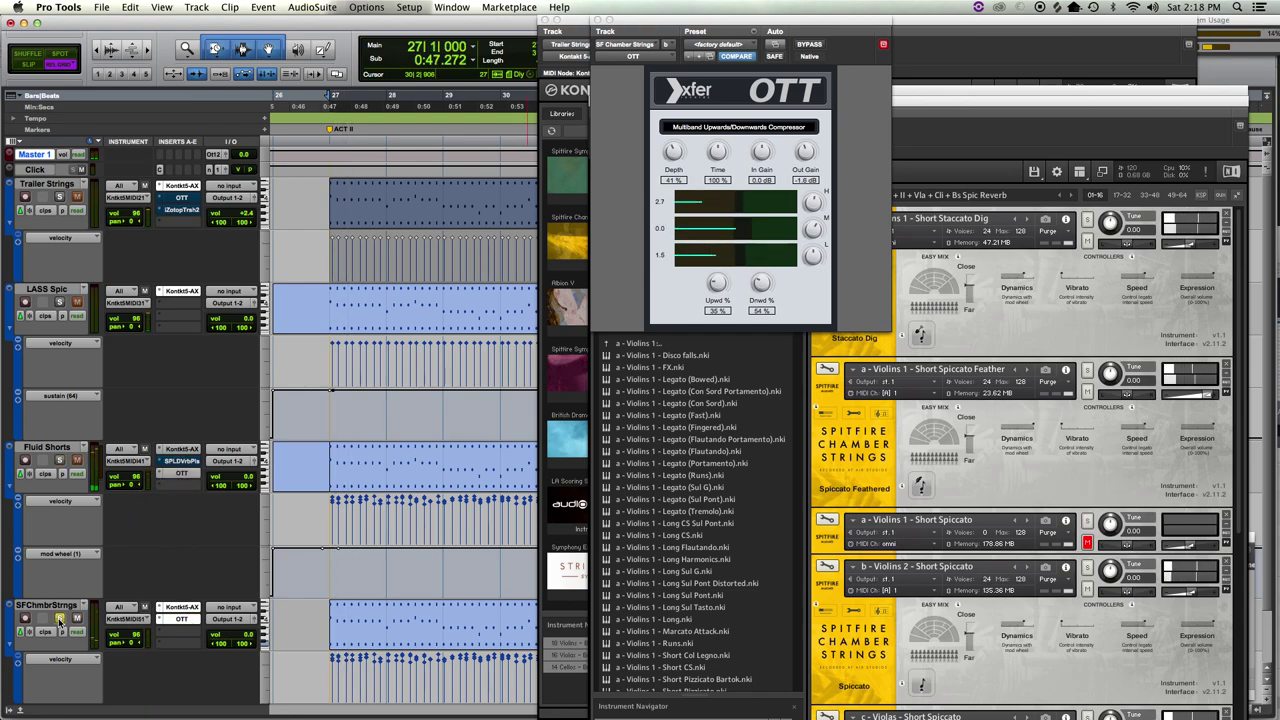
{"action": "key", "text": "space"}
{"action": "key", "text": "space"}
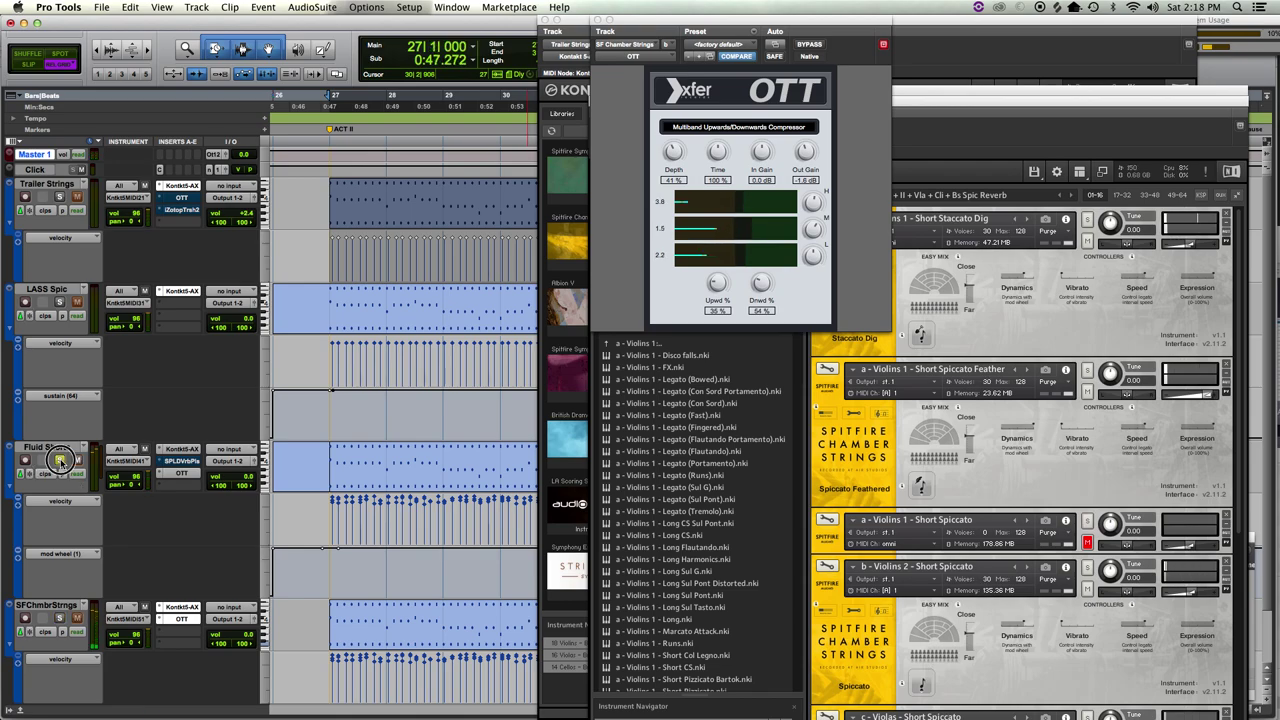
{"action": "key", "text": "space"}
{"action": "key", "text": "space"}
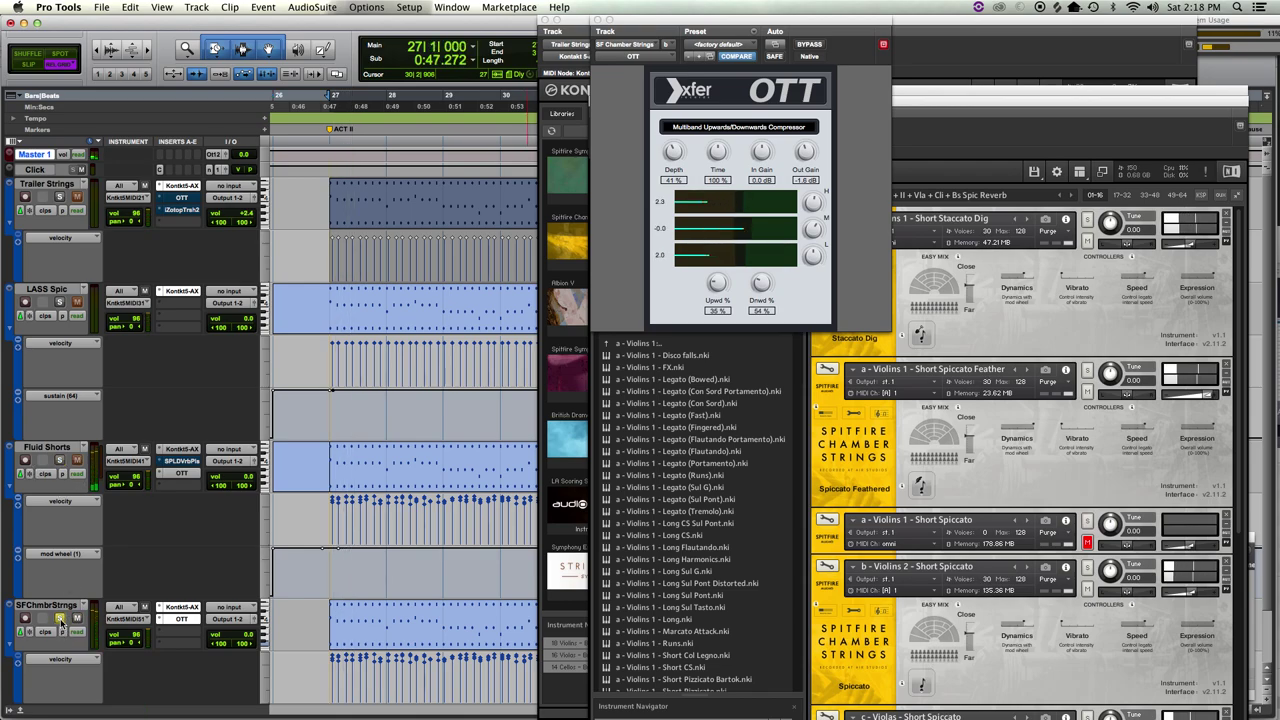
{"action": "key", "text": "space"}
{"action": "key", "text": "space"}
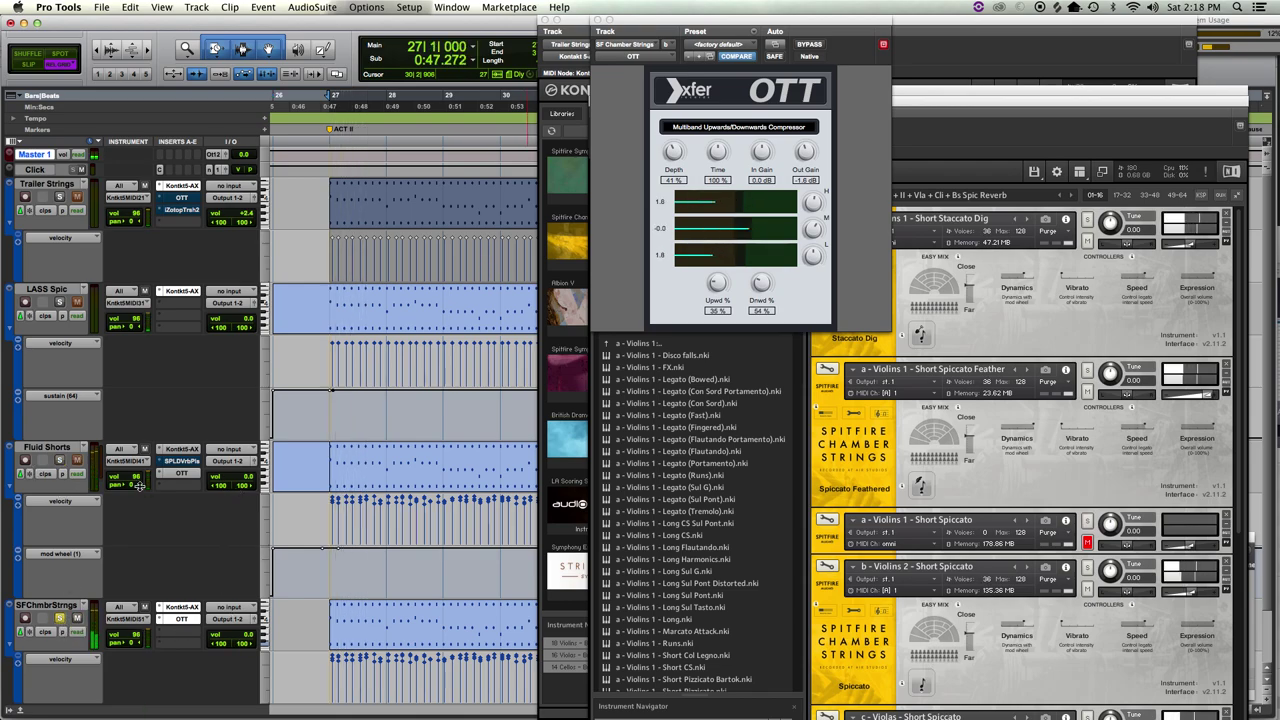
- Lower the SFChmbrStrngs OTT output gain to about -2.6 dB, comparing against Fluid Shorts
{"action": "left_click", "coordinate": [805, 152]}
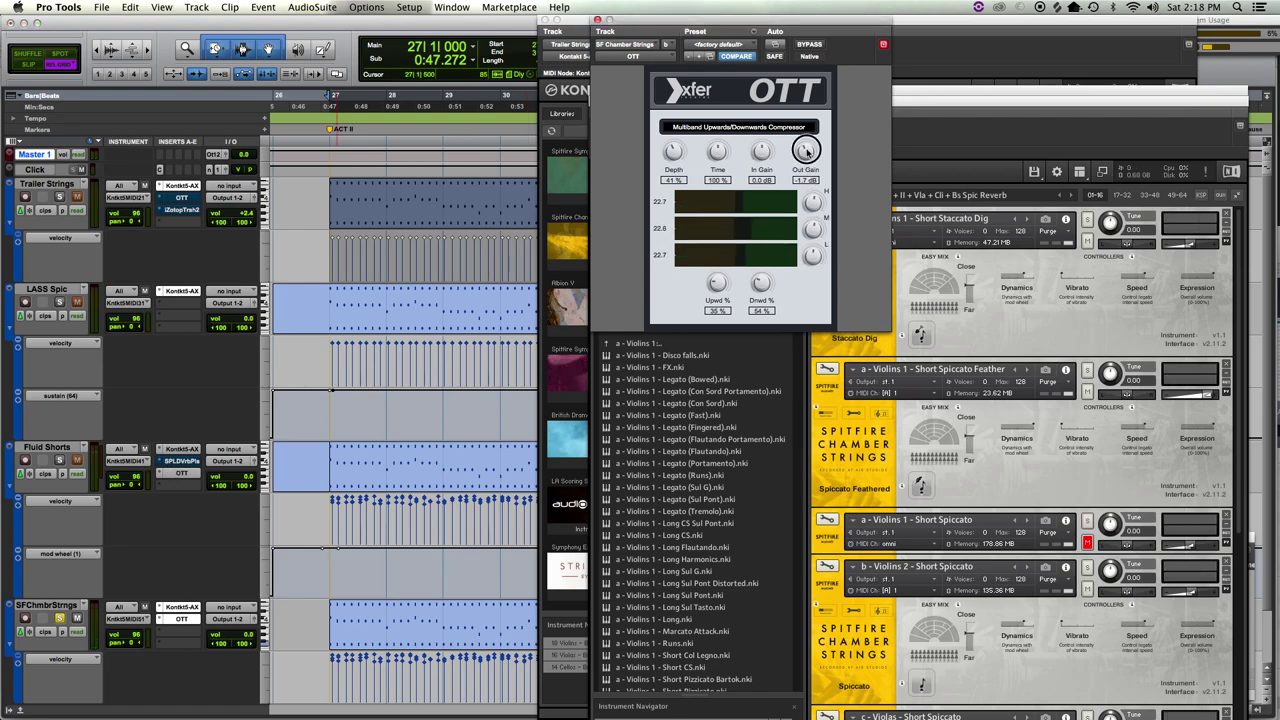
{"action": "key", "text": "space"}
{"action": "key", "text": "space"}
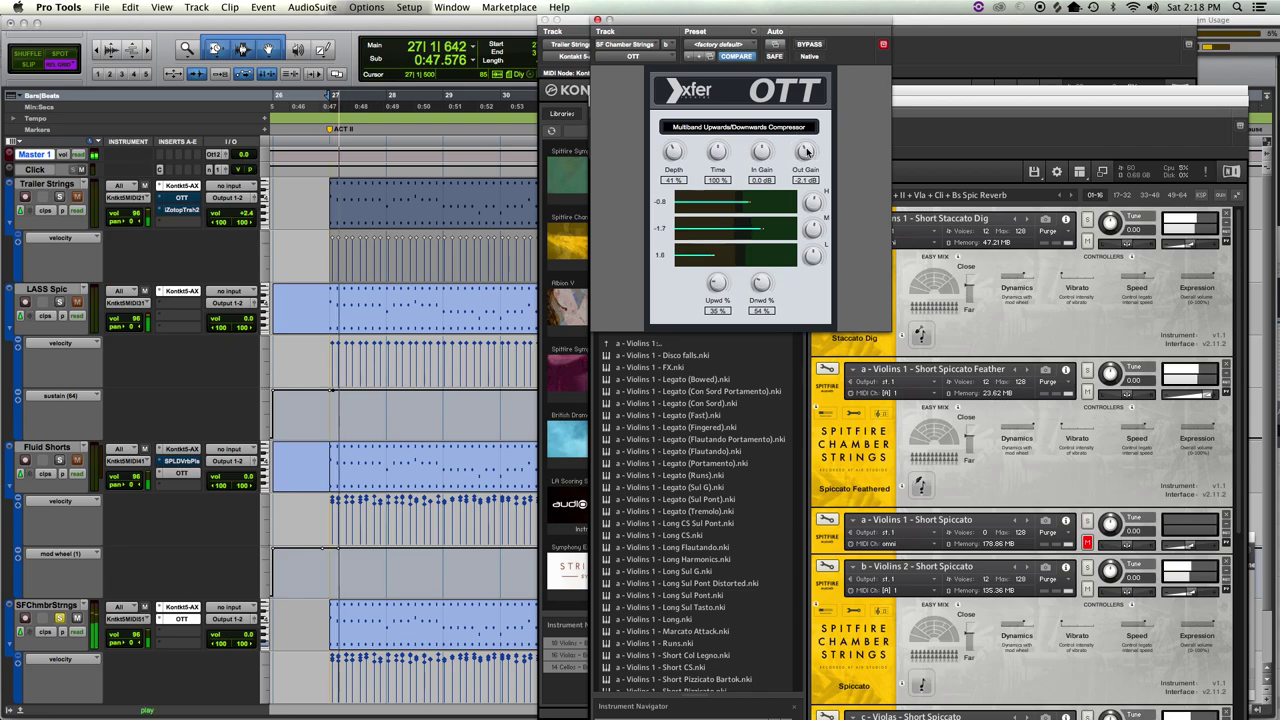
{"action": "left_click", "coordinate": [58, 461]}
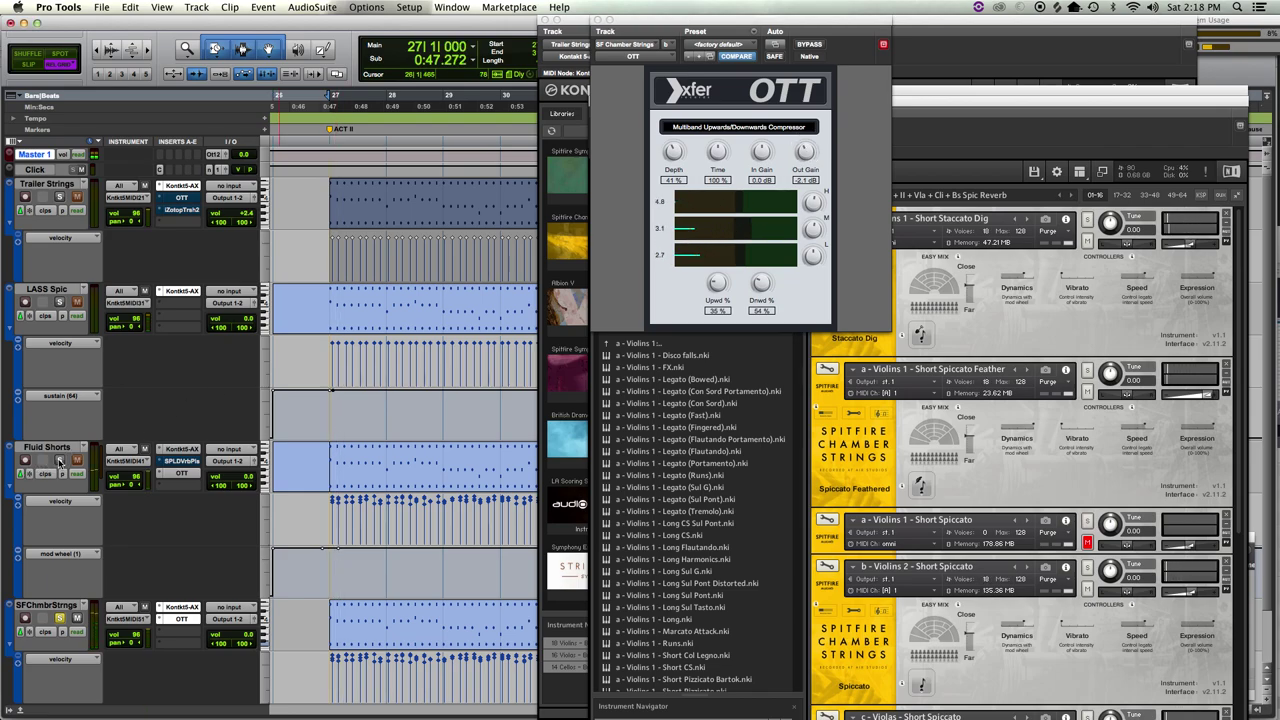
{"action": "key", "text": "space"}
{"action": "key", "text": "space"}
{"action": "left_click_drag", "start_coordinate": [796, 151], "coordinate": [803, 156]}
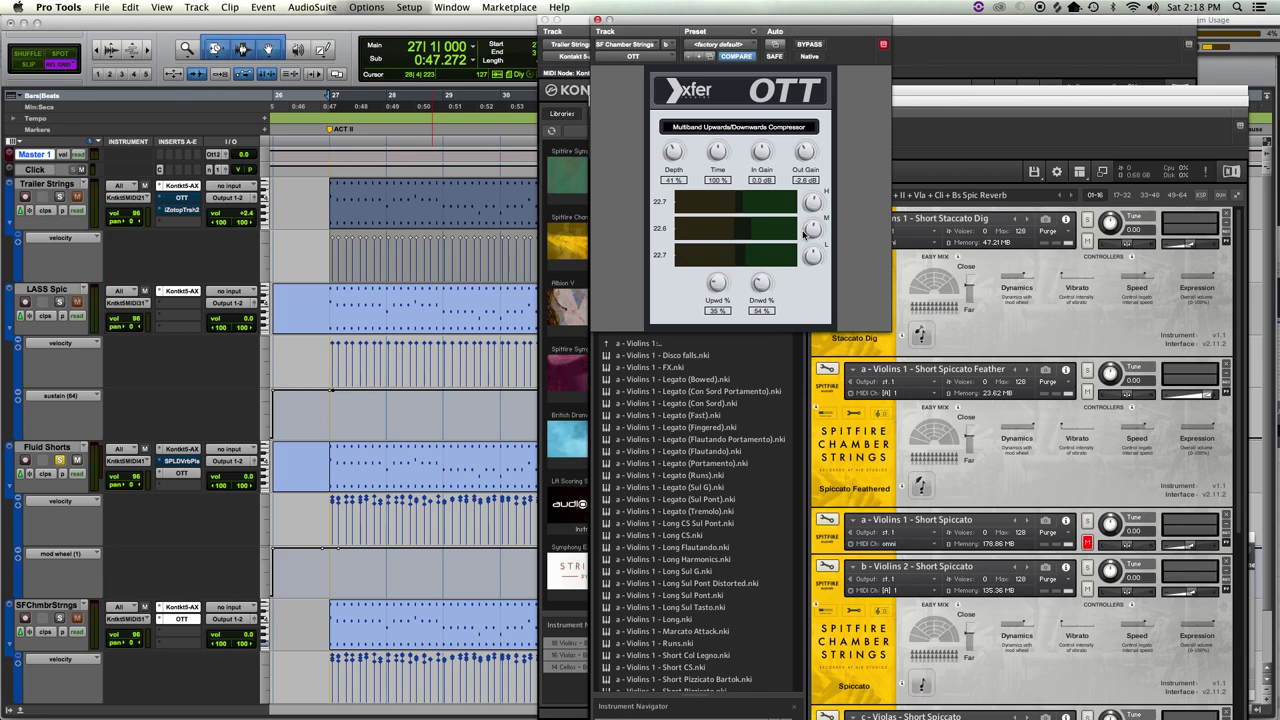
{"action": "key", "text": "space"}
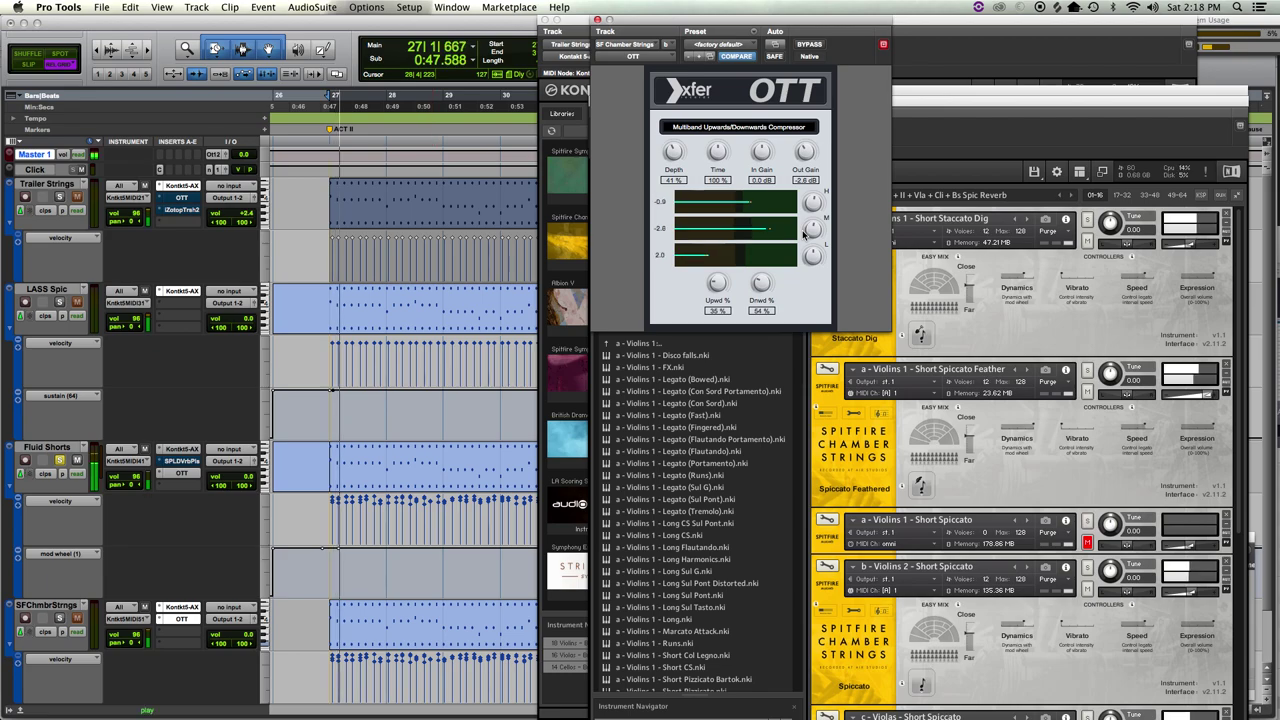
{"action": "left_click", "coordinate": [60, 617]}
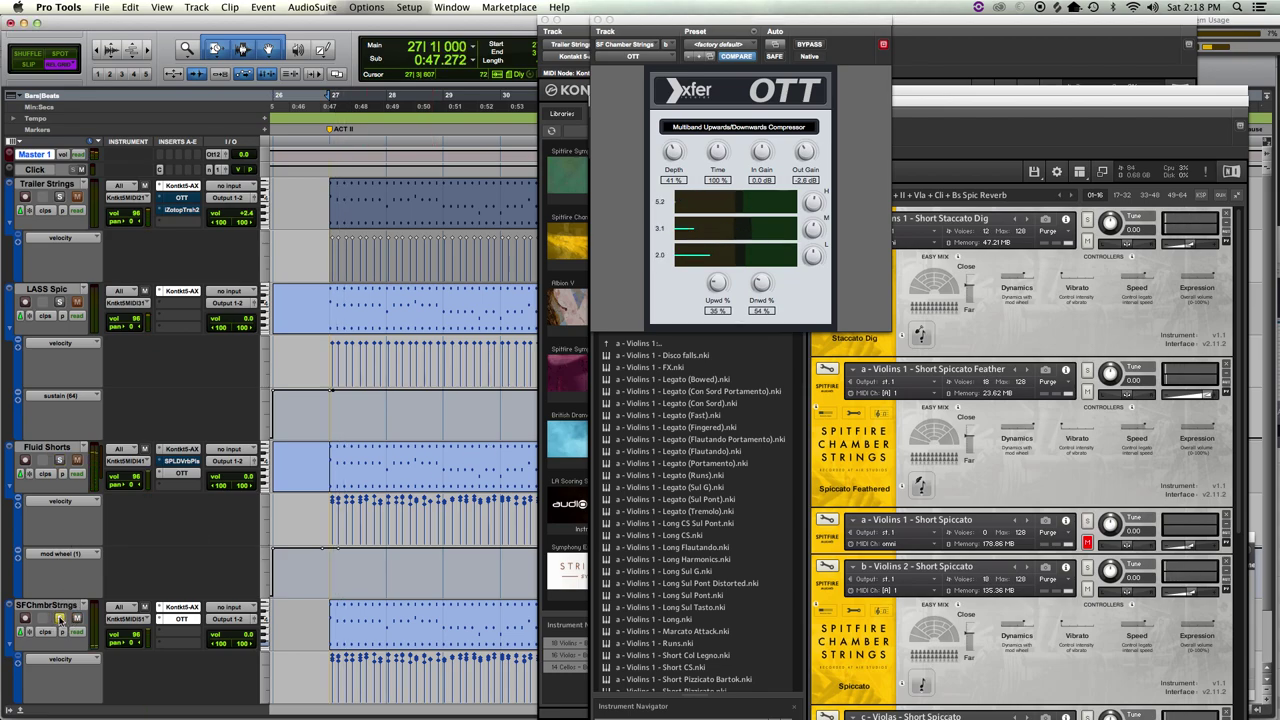
- Select Fluid Shorts, then SFChmbrStrngs, and replay the pattern several times to compare
{"action": "left_click", "coordinate": [63, 448]}
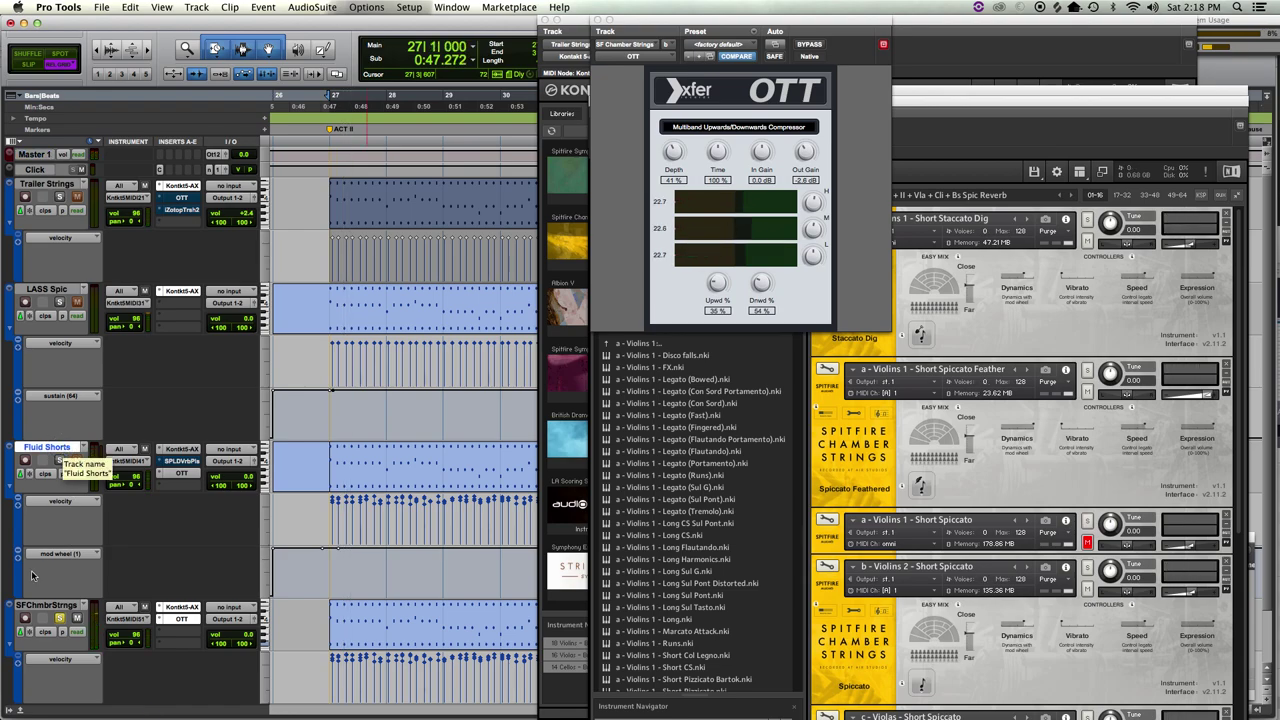
{"action": "left_click", "coordinate": [47, 605]}
{"action": "key", "text": "space"}
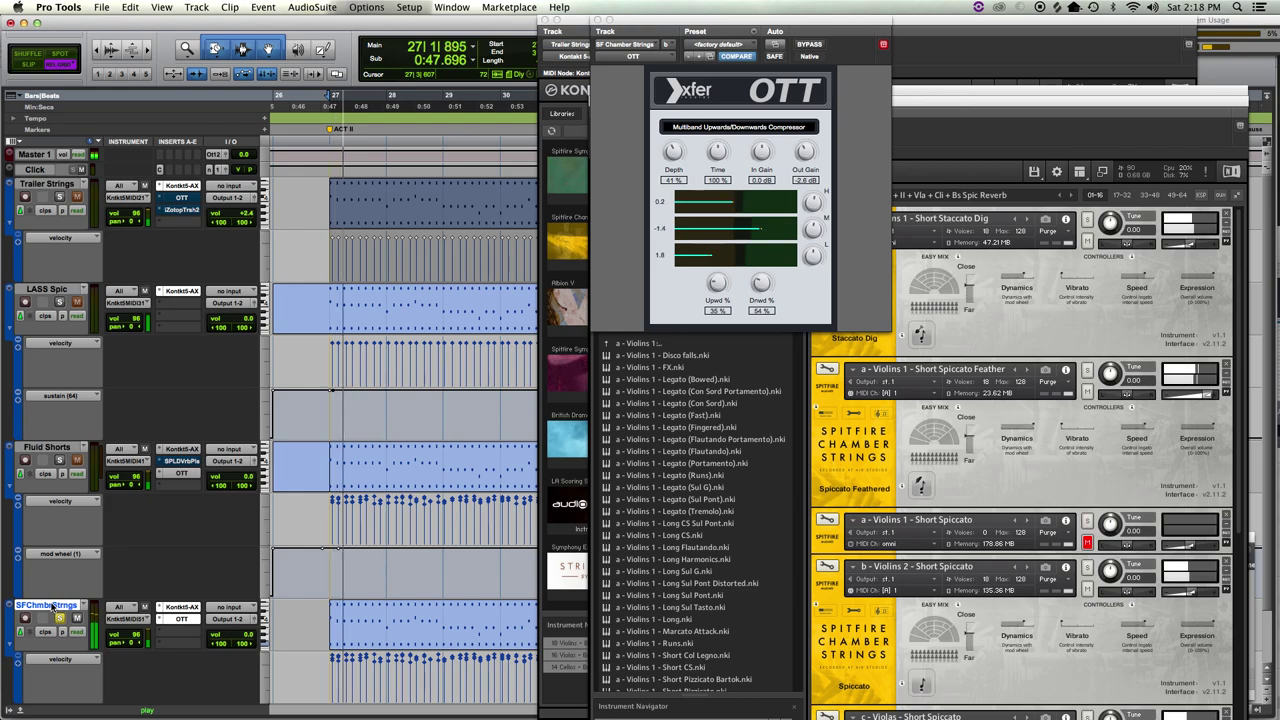
{"action": "key", "text": "space"}
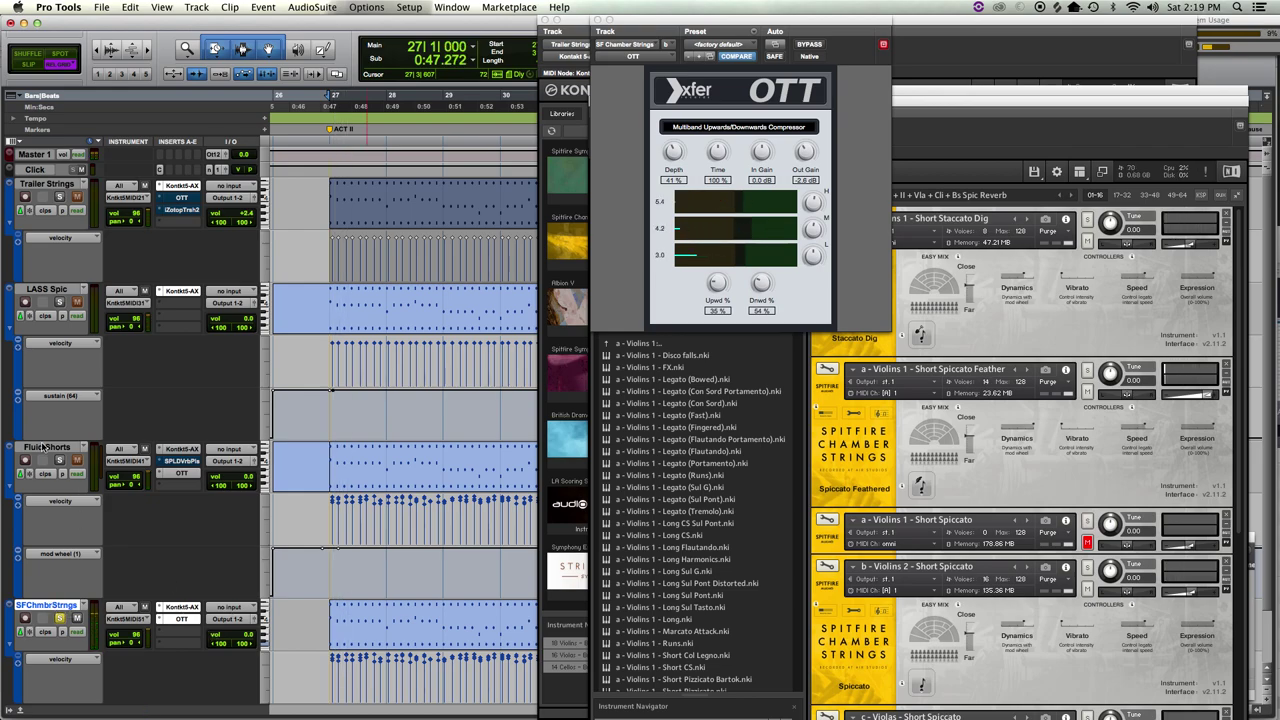
{"action": "key", "text": "space"}
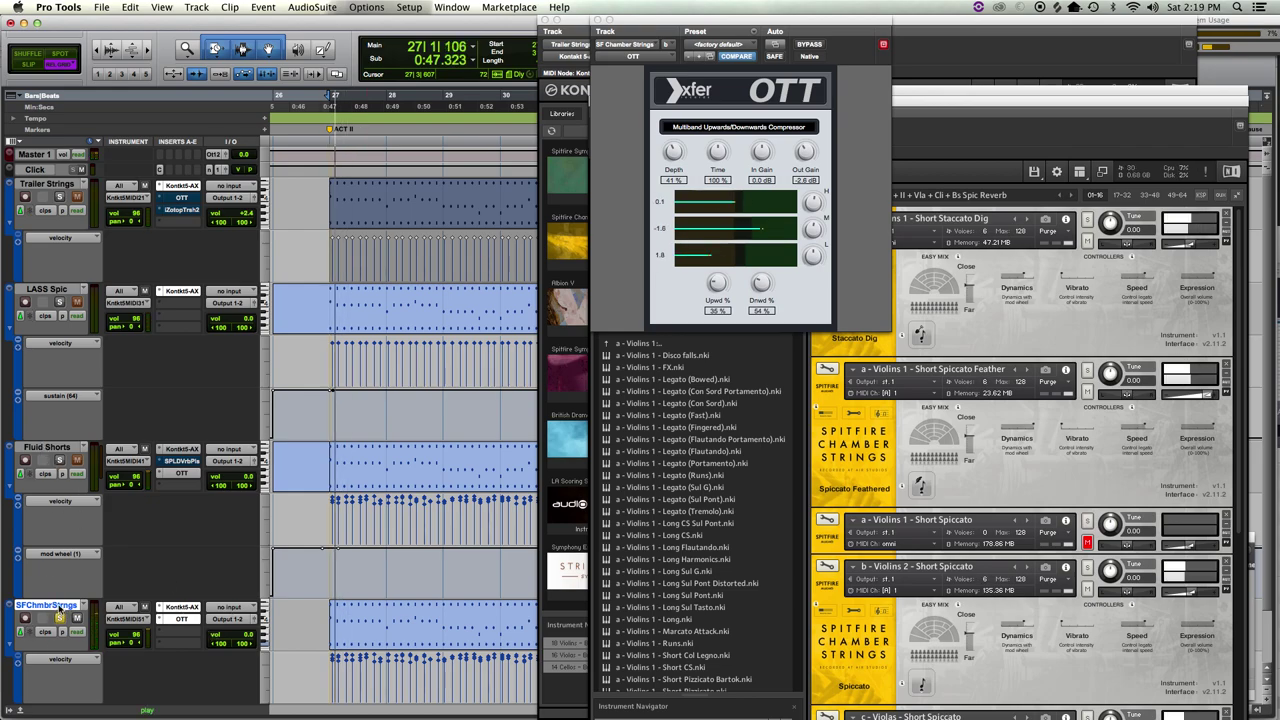
{"action": "key", "text": "space"}
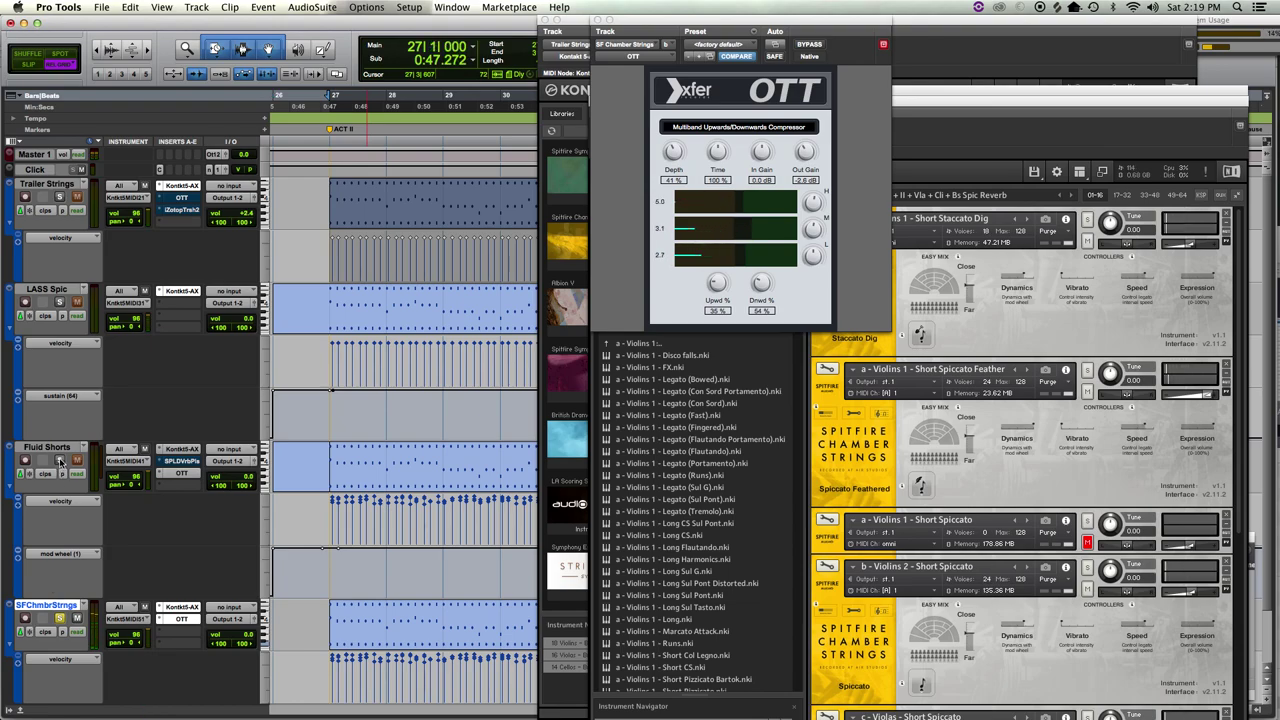
{"action": "key", "text": "space"}
{"action": "key", "text": "space"}
{"action": "key", "text": "space"}
{"action": "key", "text": "space"}
{"action": "key", "text": "space"}
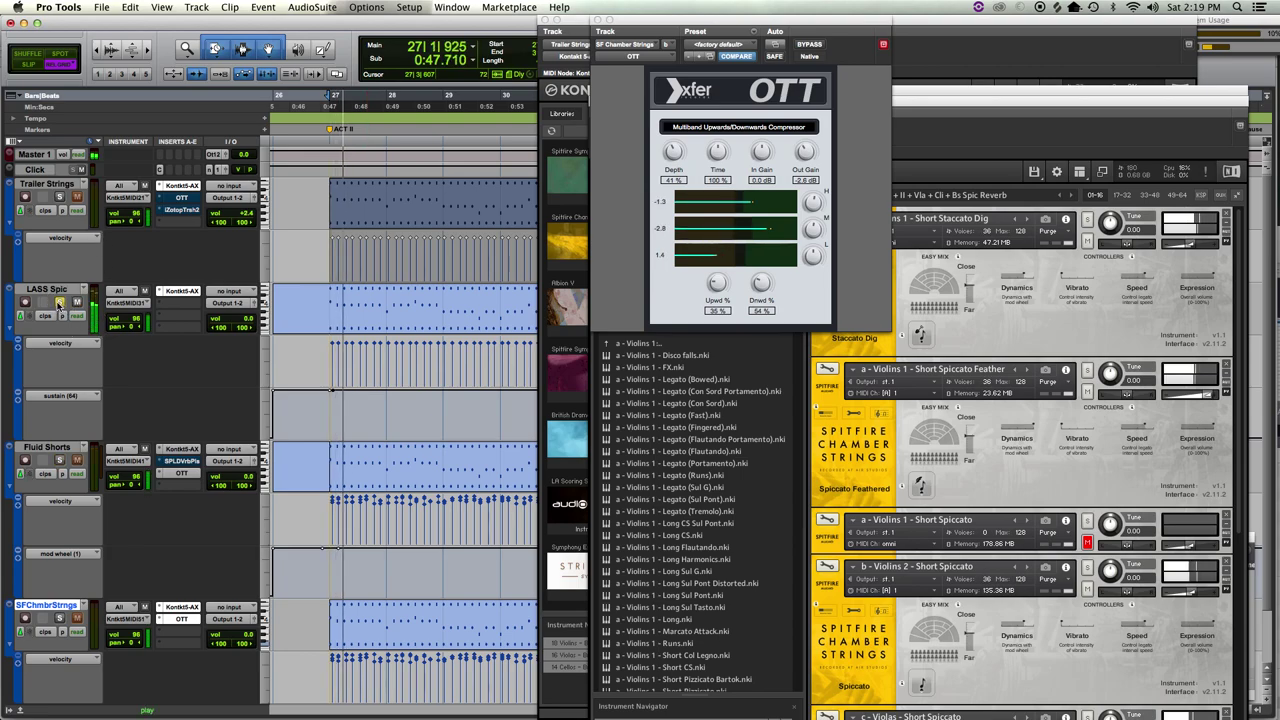
{"action": "key", "text": "space"}
{"action": "key", "text": "space"}
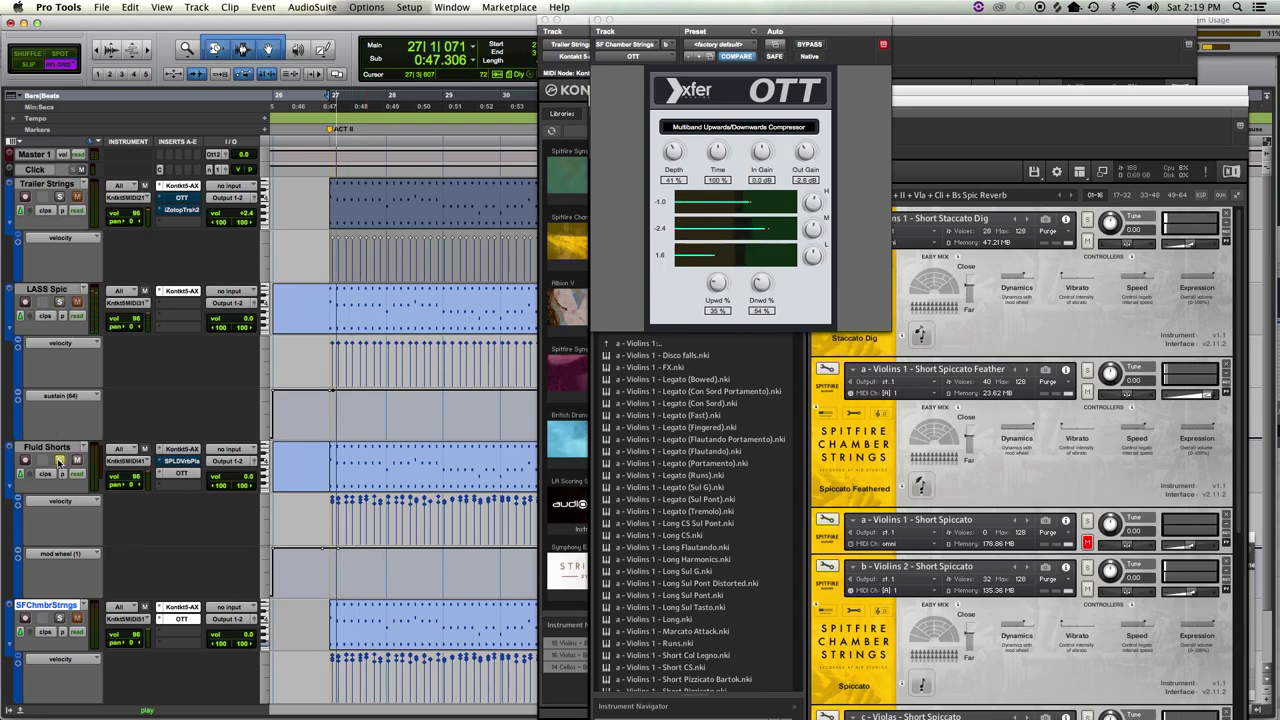
{"action": "key", "text": "space"}
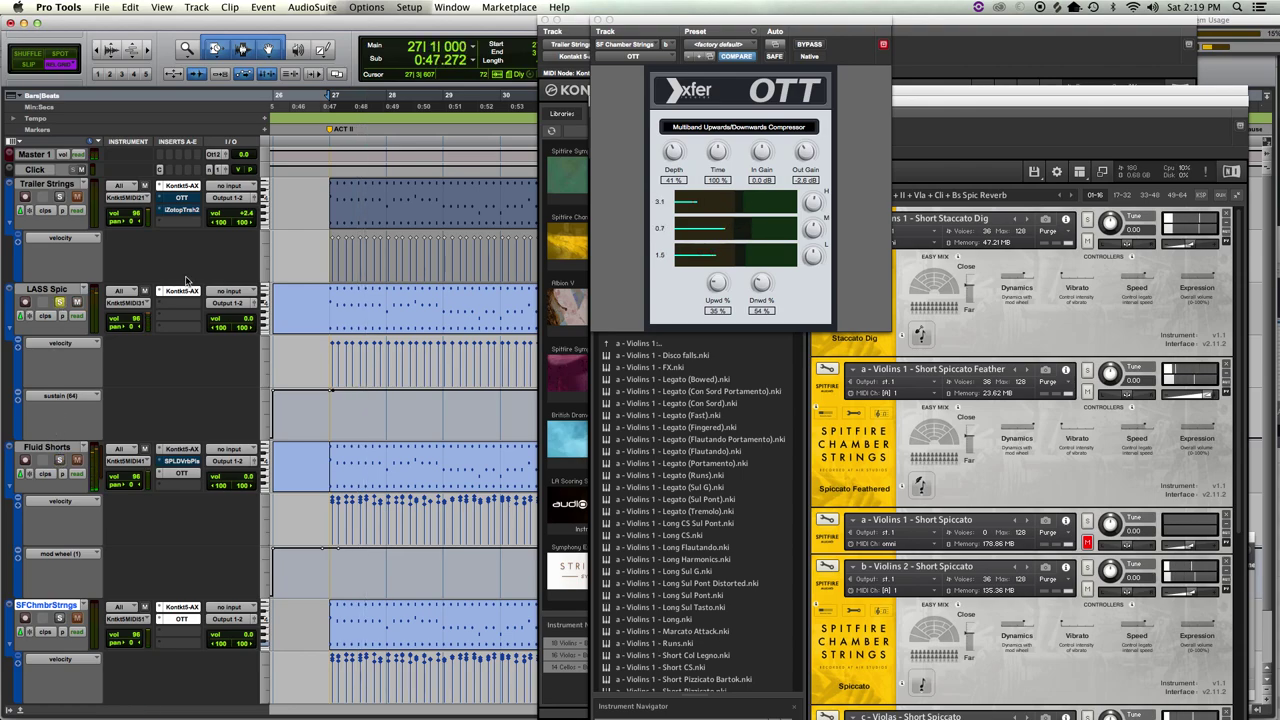
{"action": "key", "text": "space"}
{"action": "key", "text": "space"}
- Bring up the LASS Spic Kontakt instrument and play the pattern to audition it
{"action": "left_click", "coordinate": [182, 291]}
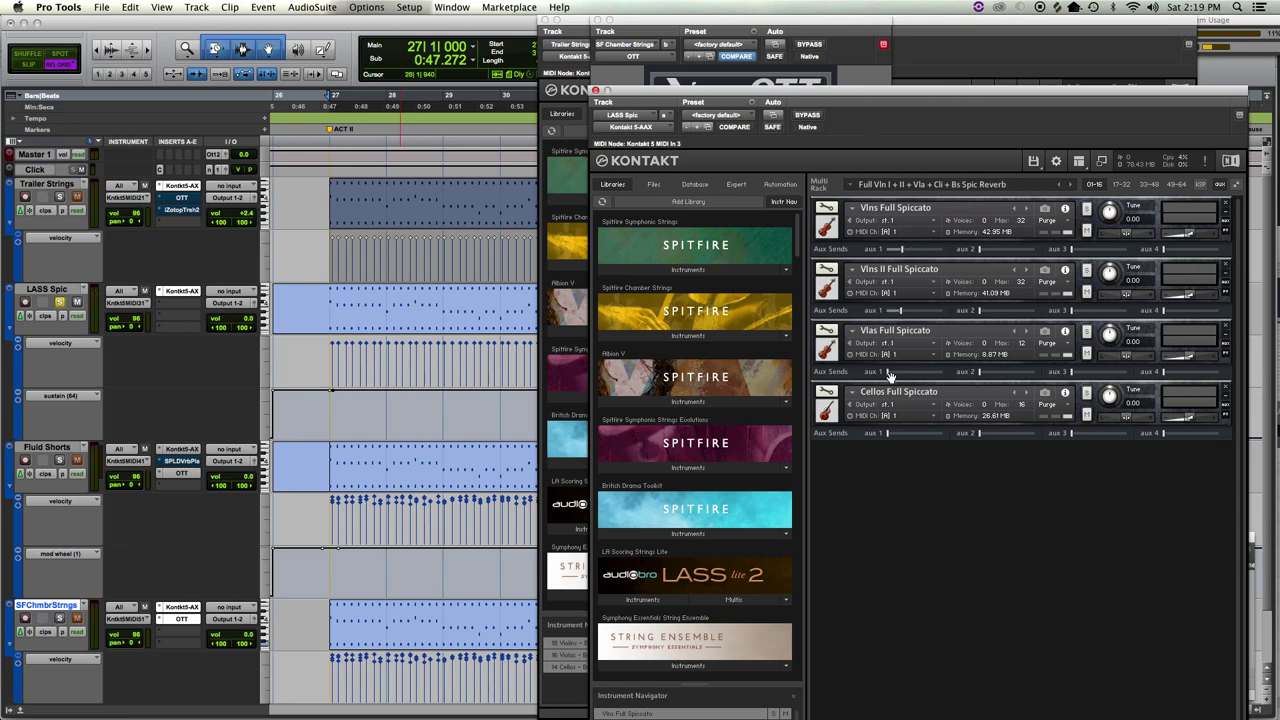
{"action": "key", "text": "space"}
{"action": "key", "text": "space"}
{"action": "key", "text": "Delete"}
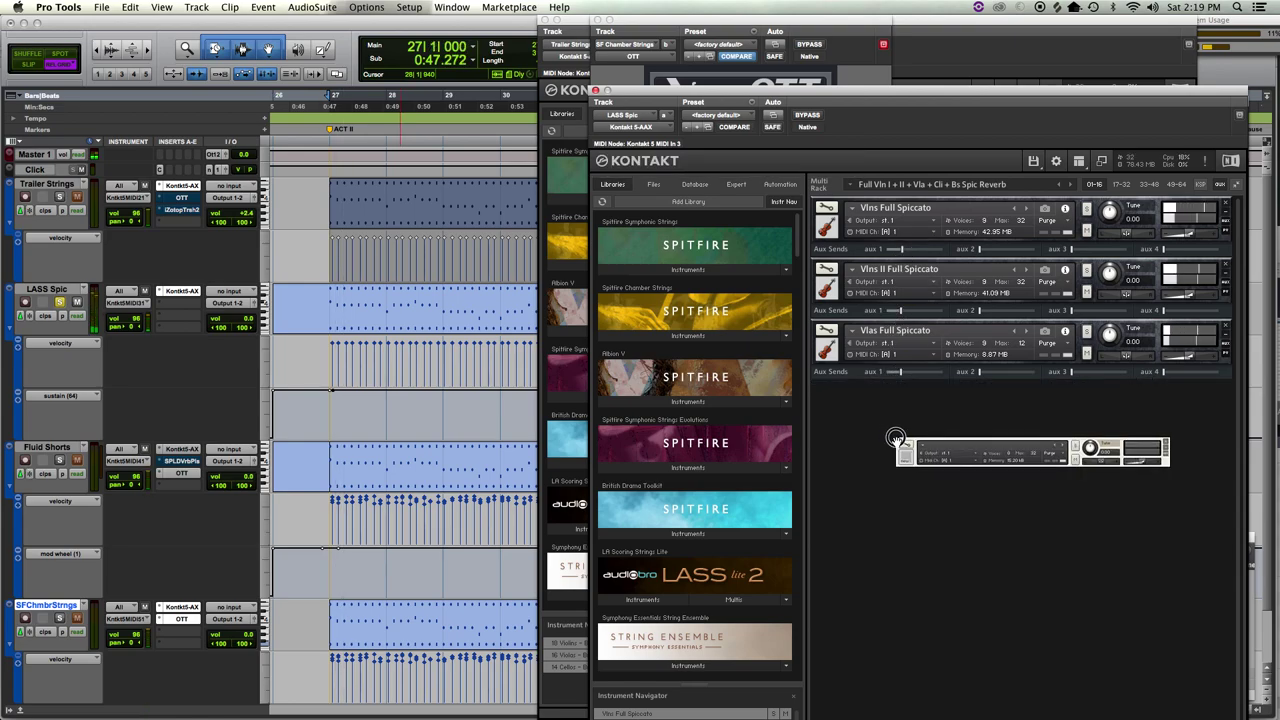
{"action": "key", "text": "super+z"}
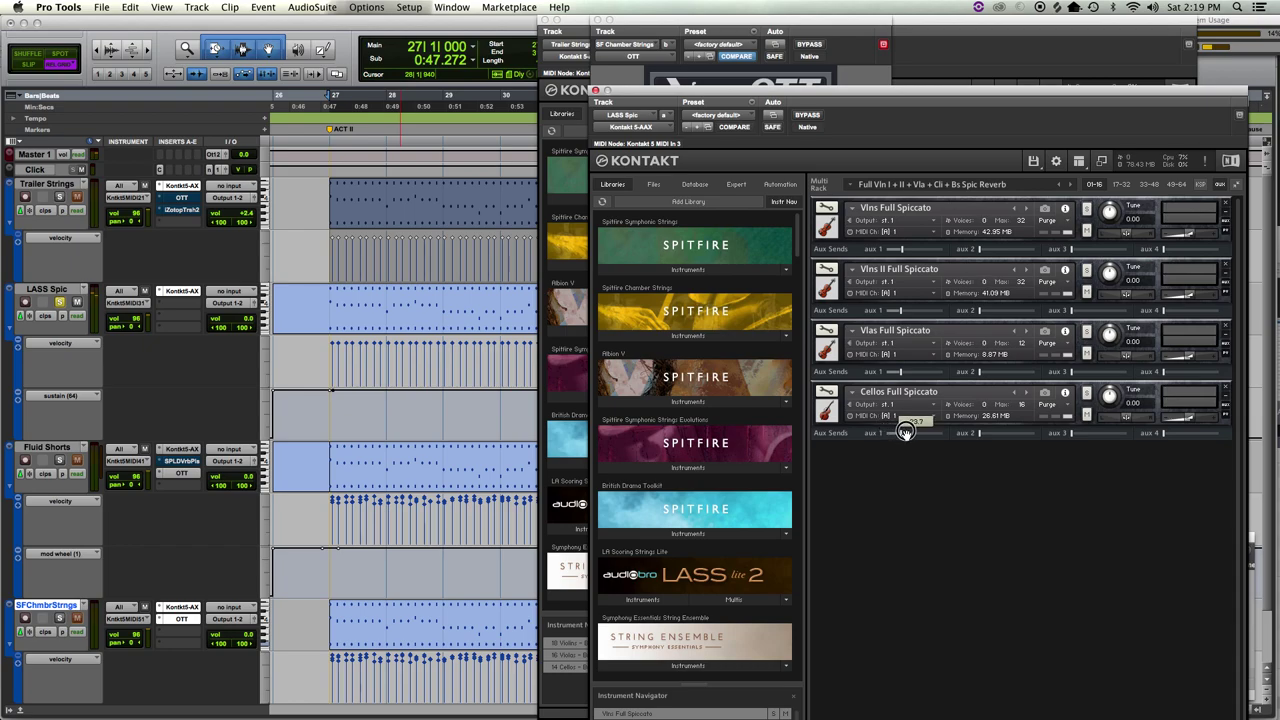
{"action": "key", "text": "space"}
- Adjust the aux 1 reverb sends on the LASS Spic cellos, violas and second violins
{"action": "key", "text": "space"}
{"action": "left_click_drag", "start_coordinate": [904, 434], "coordinate": [914, 433]}
{"action": "key", "text": "space"}
{"action": "left_click_drag", "start_coordinate": [904, 368], "coordinate": [918, 371]}
{"action": "key", "text": "space"}
{"action": "key", "text": "space"}
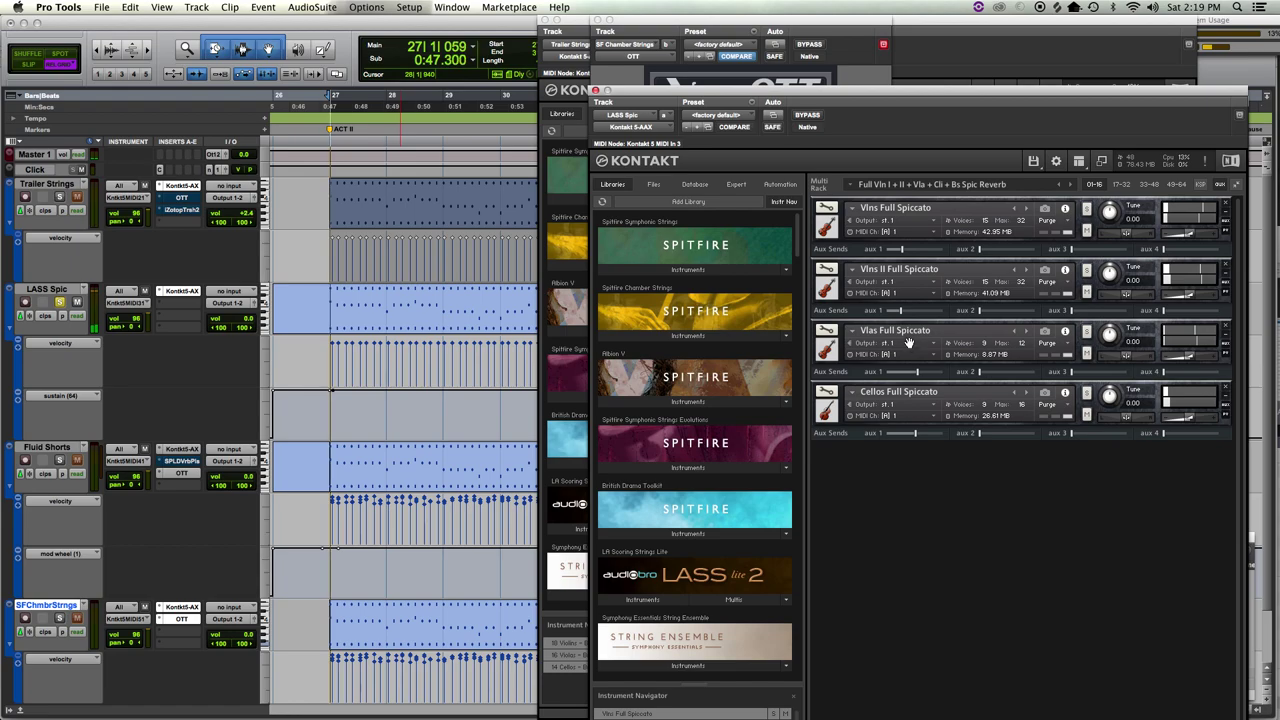
{"action": "left_click_drag", "start_coordinate": [895, 310], "coordinate": [910, 310]}
{"action": "key", "text": "space"}
{"action": "left_click", "coordinate": [910, 248]}
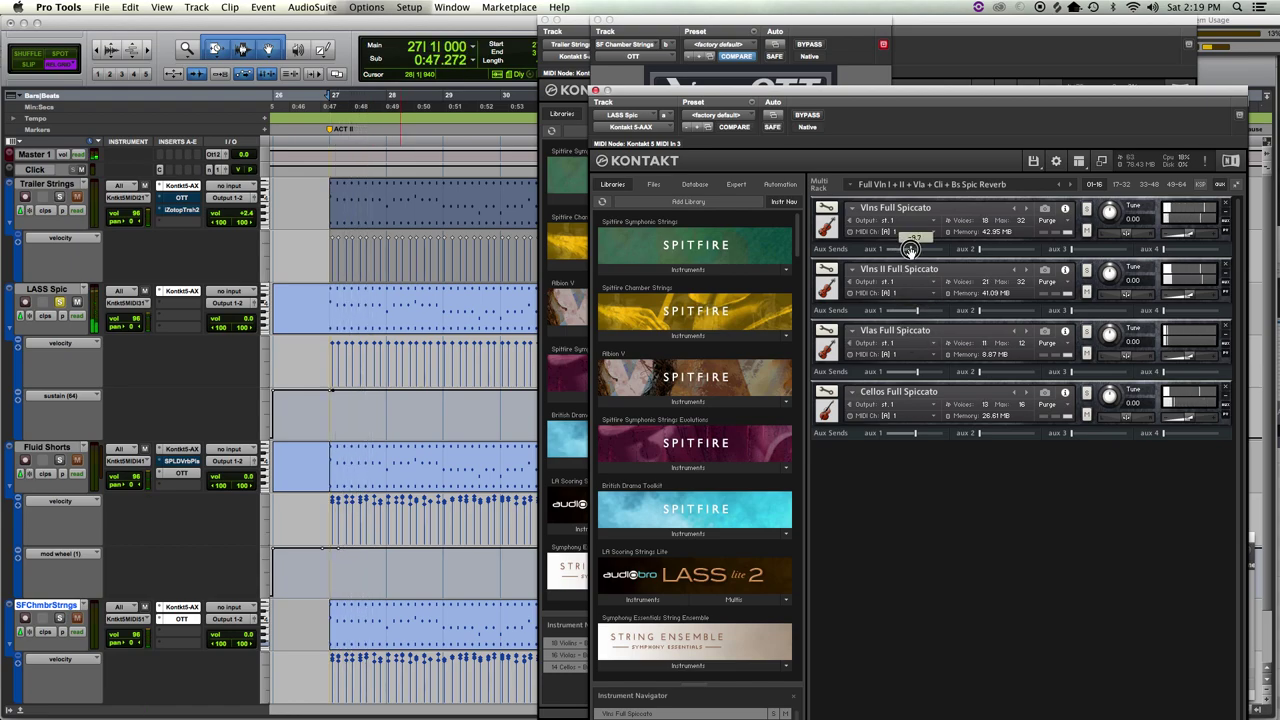
- Solo Fluid Shorts for comparison and retouch the second violins' reverb send
{"action": "key", "text": "space"}
{"action": "key", "text": "space"}
{"action": "left_click", "coordinate": [61, 459]}
{"action": "key", "text": "space"}
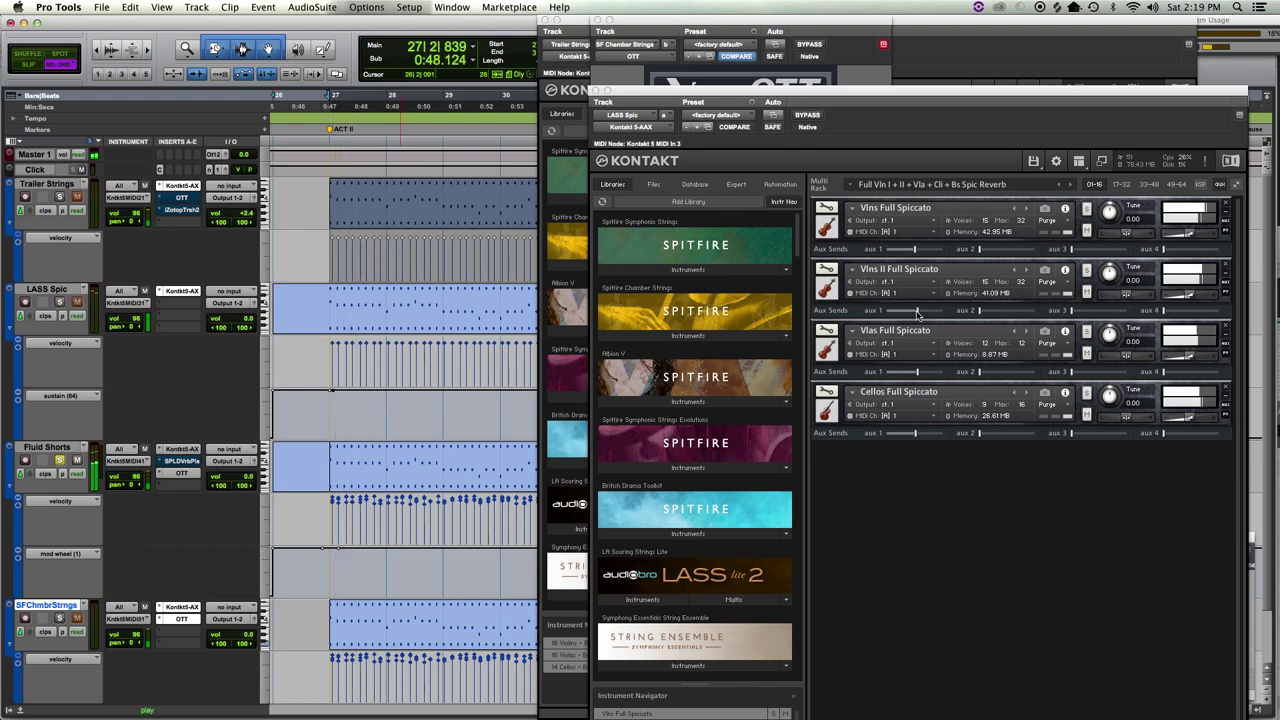
{"action": "key", "text": "space"}
{"action": "left_click", "coordinate": [913, 312]}
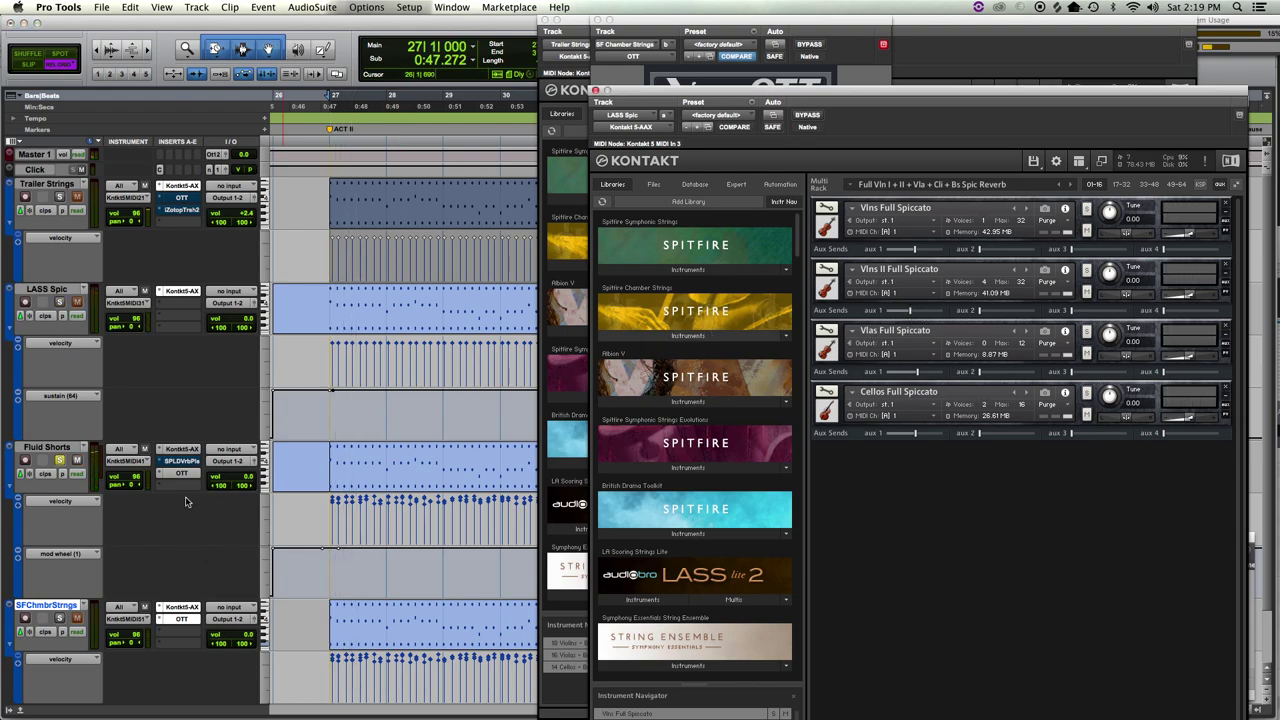
- Lower the first violins' reverb send to -15.3, then fine-tune the second violins and cellos sends
{"action": "left_click", "coordinate": [172, 298]}
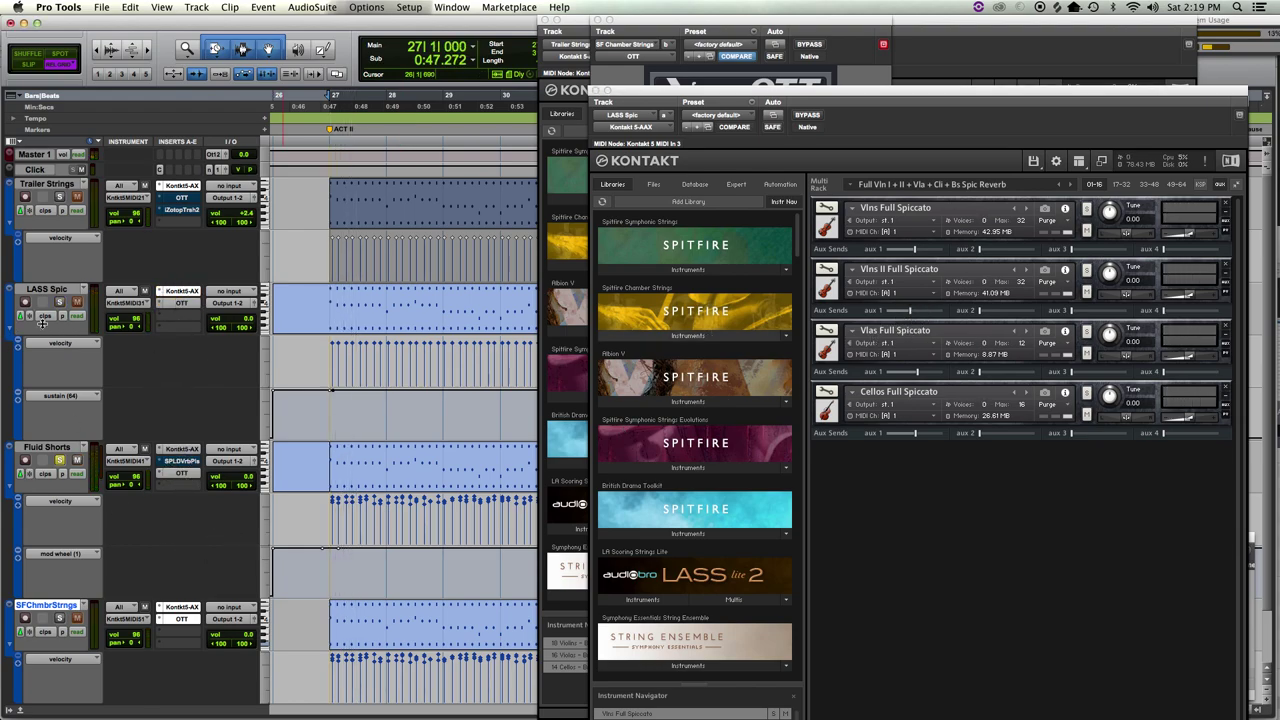
{"action": "key", "text": "space"}
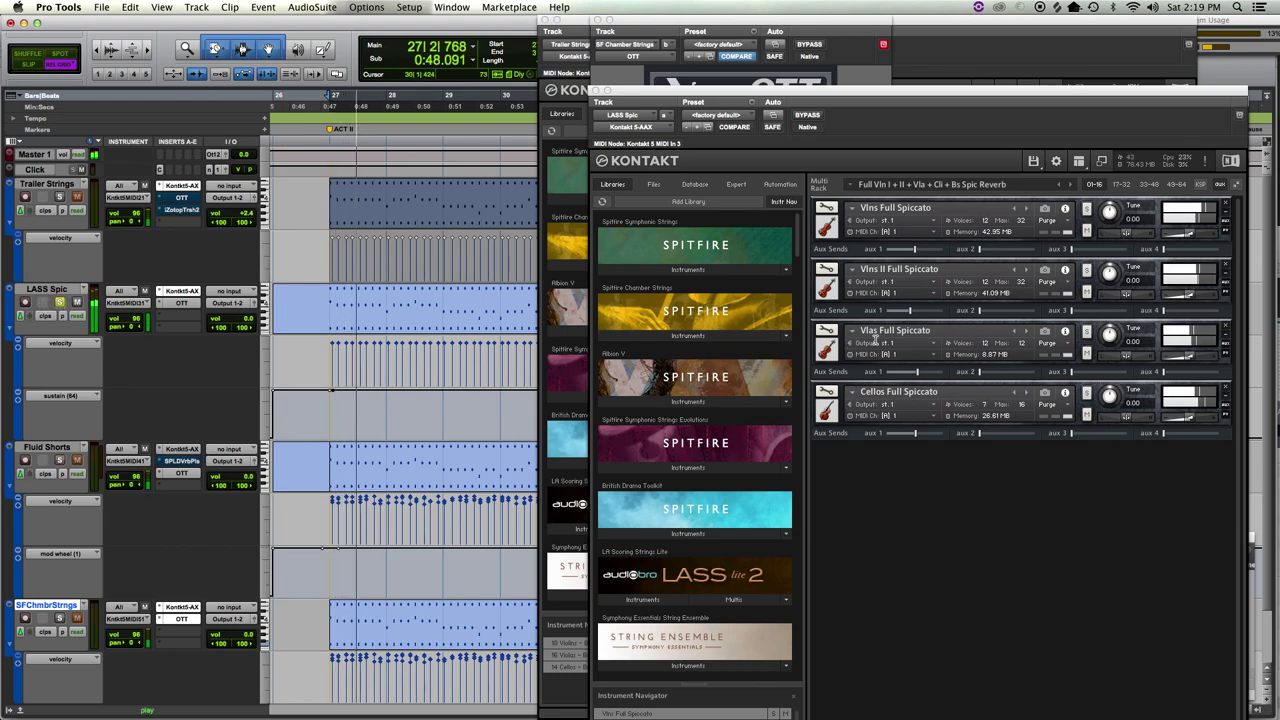
{"action": "key", "text": "space"}
{"action": "left_click", "coordinate": [912, 250]}
{"action": "left_click_drag", "start_coordinate": [912, 252], "coordinate": [905, 268]}
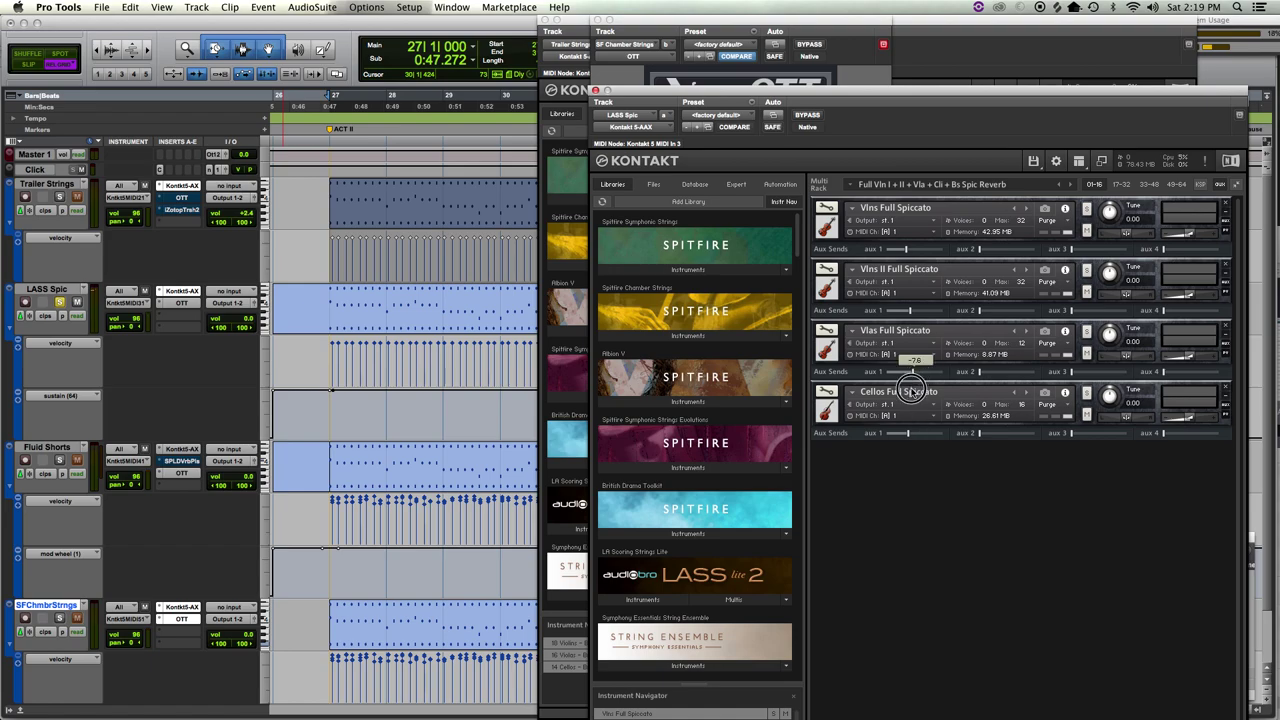
{"action": "key", "text": "space"}
{"action": "key", "text": "space"}
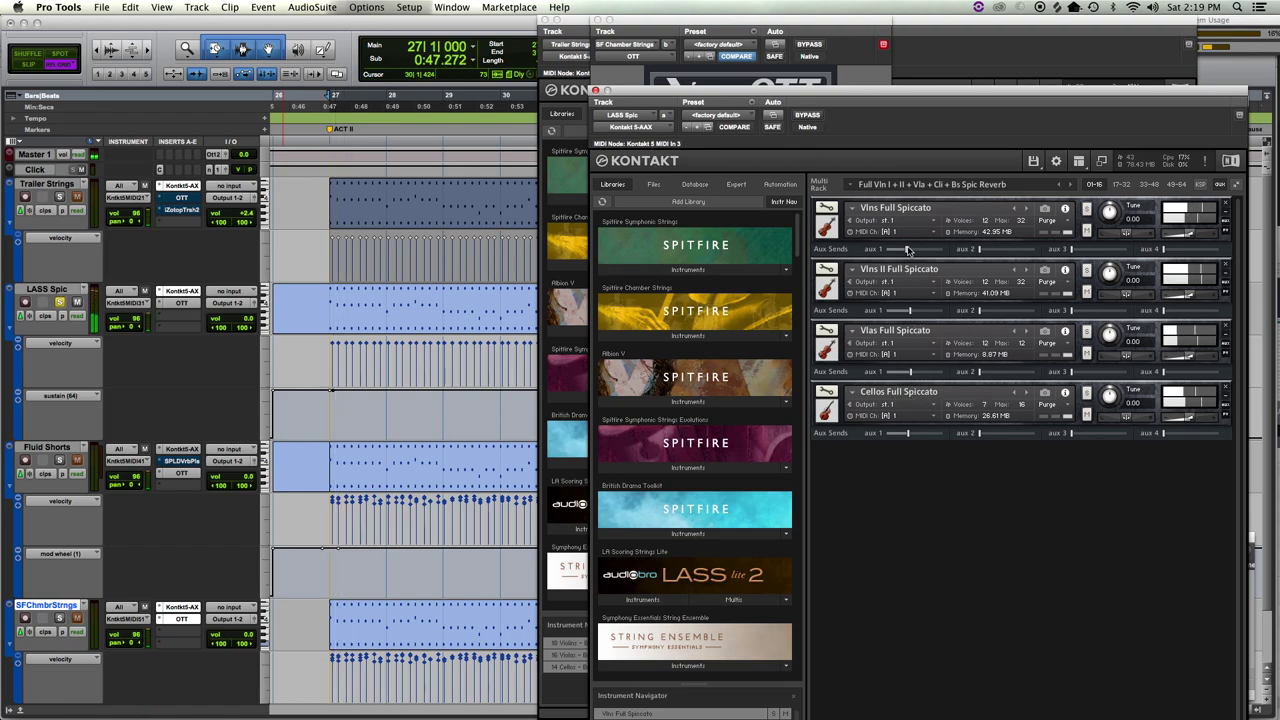
{"action": "left_click", "coordinate": [907, 250]}
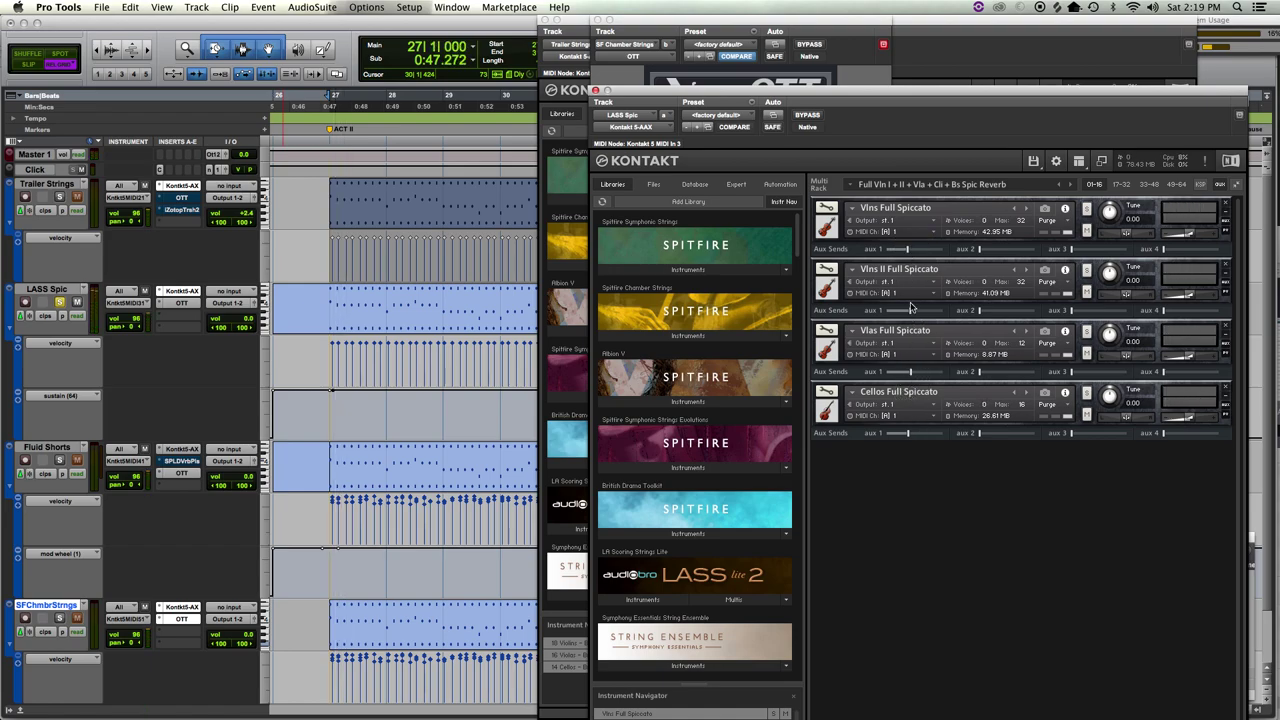
{"action": "left_click_drag", "start_coordinate": [910, 314], "coordinate": [911, 313]}
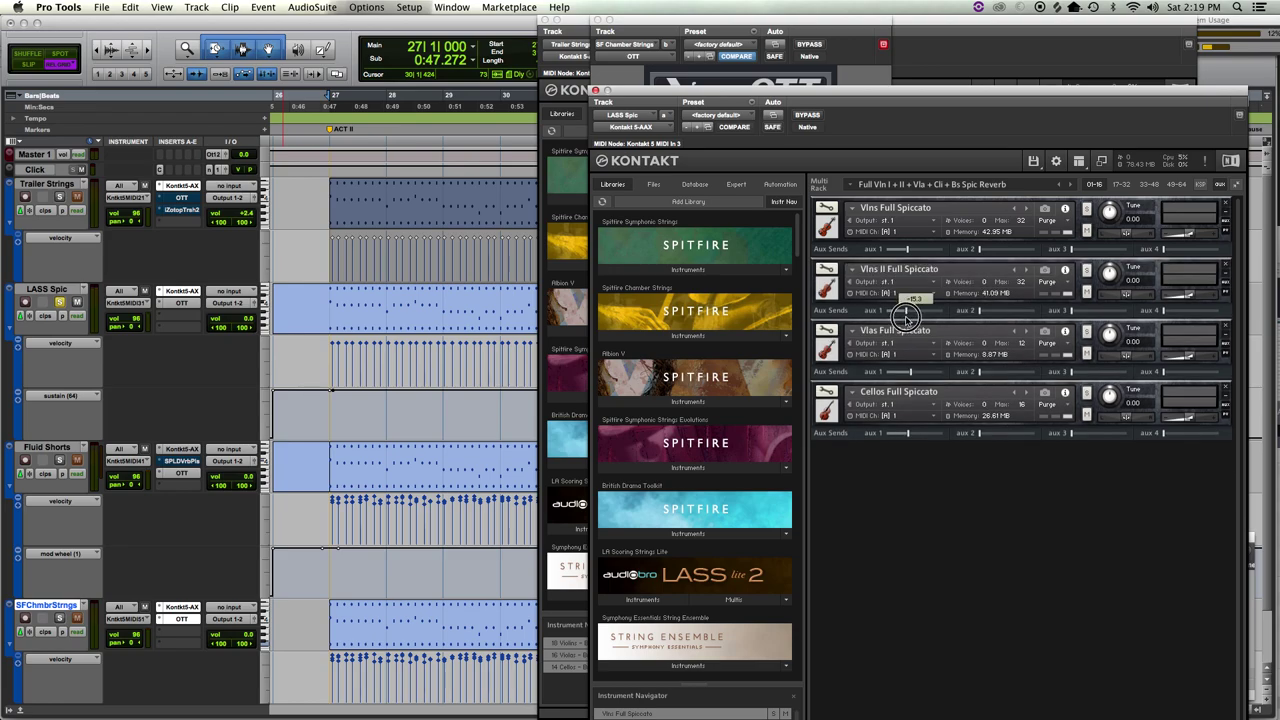
{"action": "key", "text": "space"}
{"action": "left_click", "coordinate": [905, 433]}
{"action": "key", "text": "space"}
{"action": "key", "text": "space"}
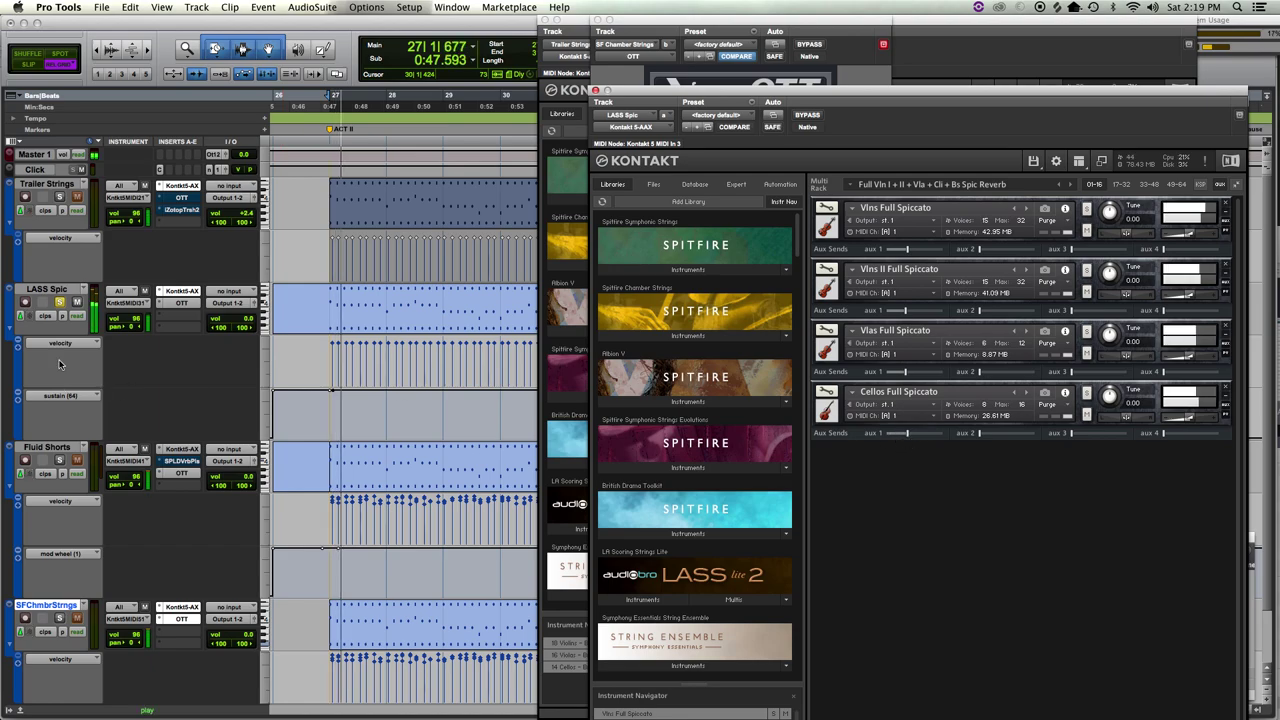
{"action": "key", "text": "space"}
{"action": "key", "text": "space"}
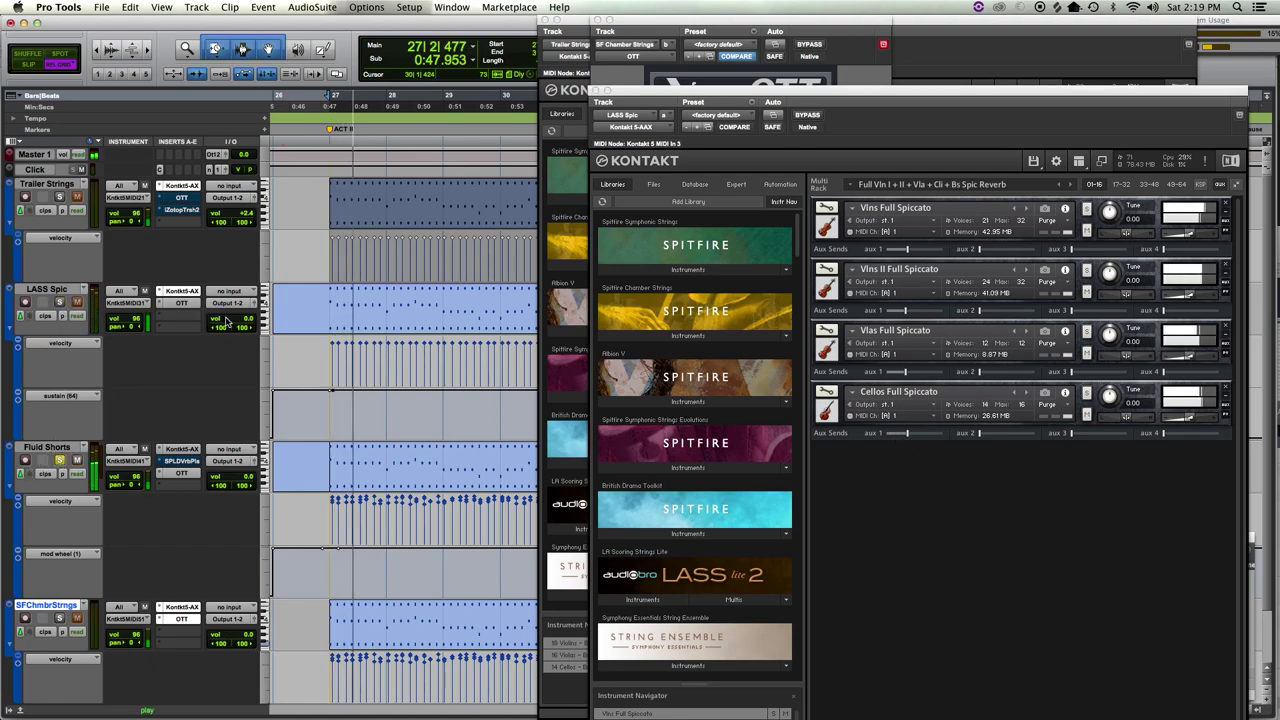
- Lower the LASS Spic track volume to -4.0 dB and solo it to audition
{"action": "key", "text": "space"}
{"action": "left_click_drag", "start_coordinate": [226, 321], "coordinate": [228, 333]}
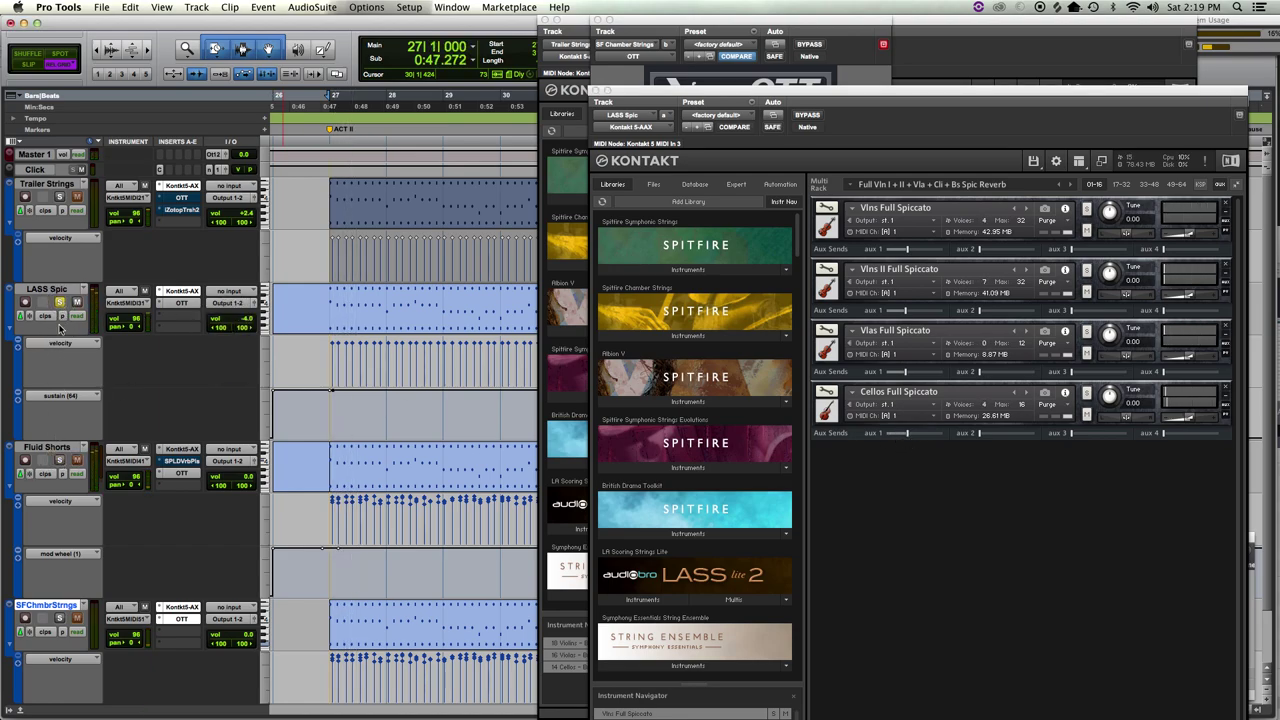
{"action": "key", "text": "space"}
{"action": "key", "text": "space"}
{"action": "key", "text": "space"}
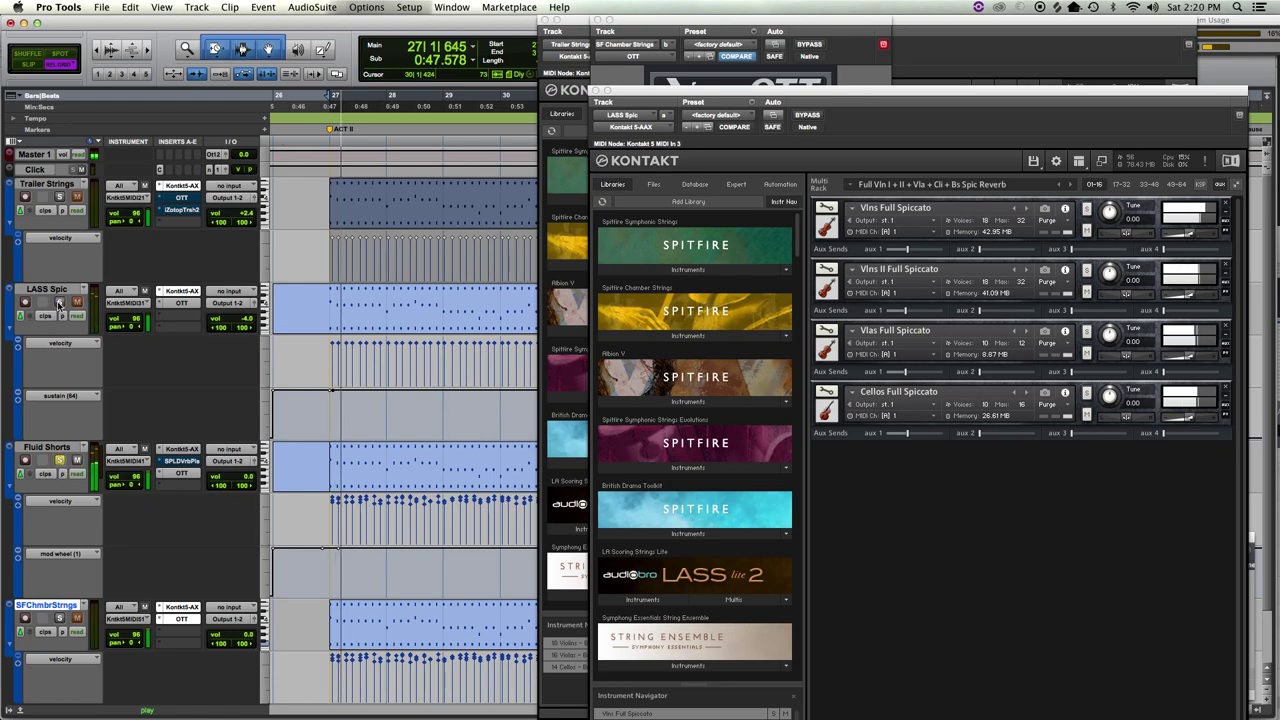
{"action": "left_click", "coordinate": [59, 302]}
{"action": "key", "text": "space"}
{"action": "key", "text": "space"}
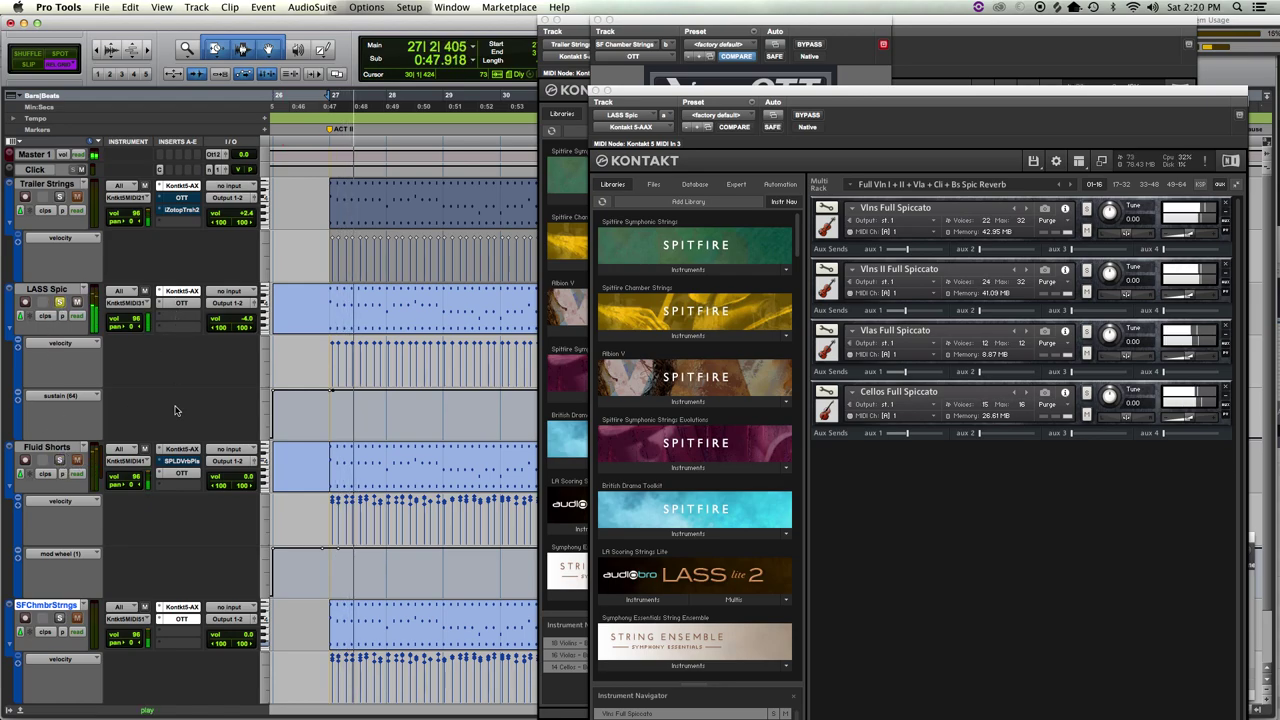
{"action": "key", "text": "space"}
{"action": "key", "text": "space"}
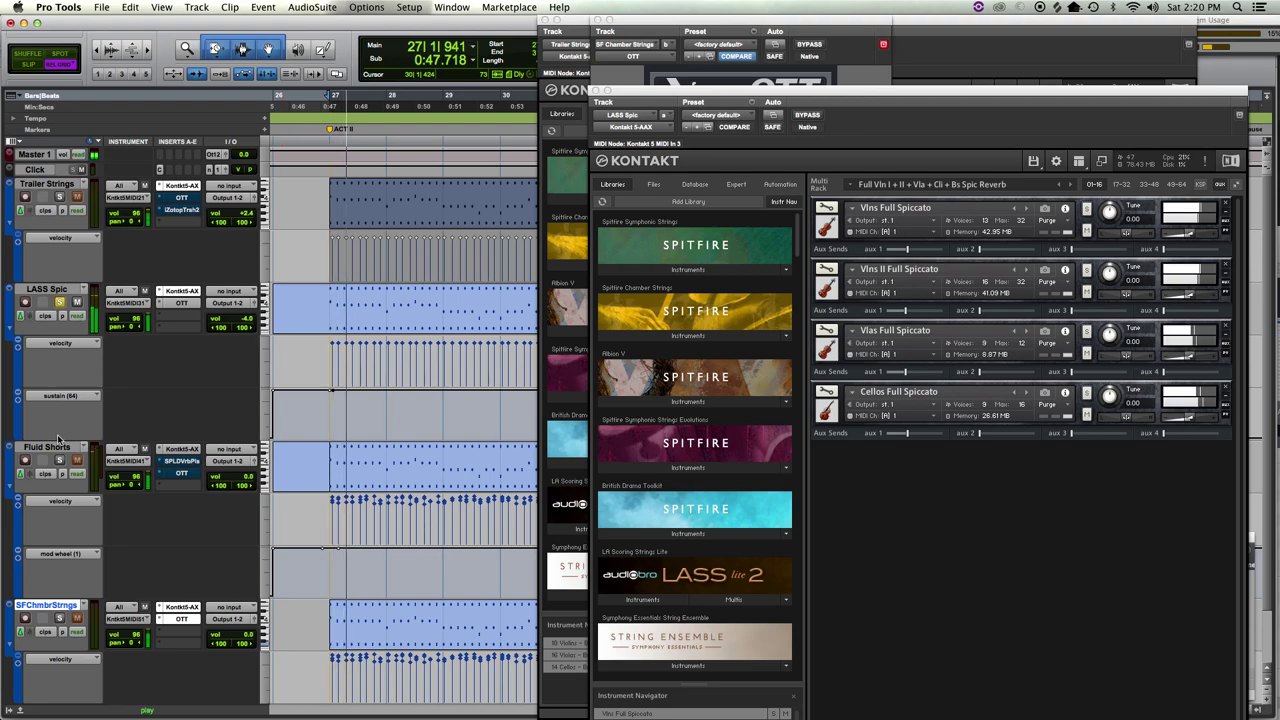
- Compare against soloed Fluid Shorts, then bring up the LASS Spic OTT compressor
{"action": "key", "text": "space"}
{"action": "left_click", "coordinate": [59, 460]}
{"action": "key", "text": "space"}
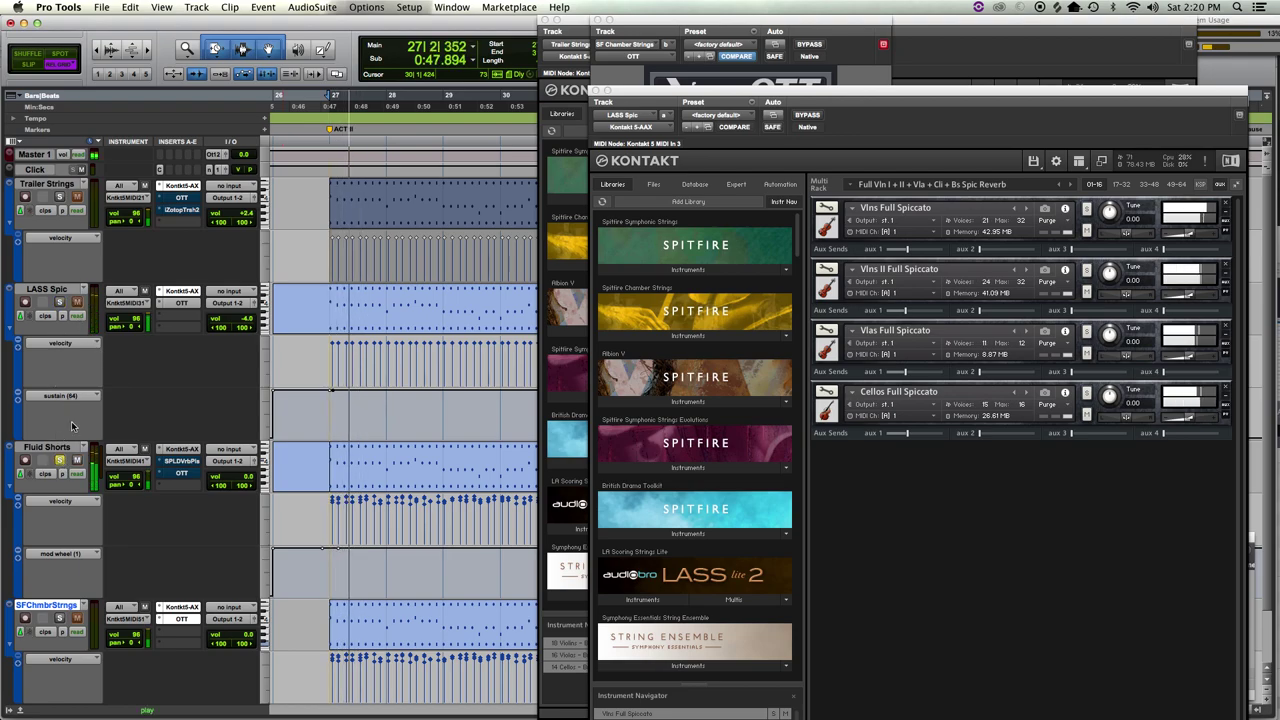
{"action": "key", "text": "space"}
{"action": "key", "text": "space"}
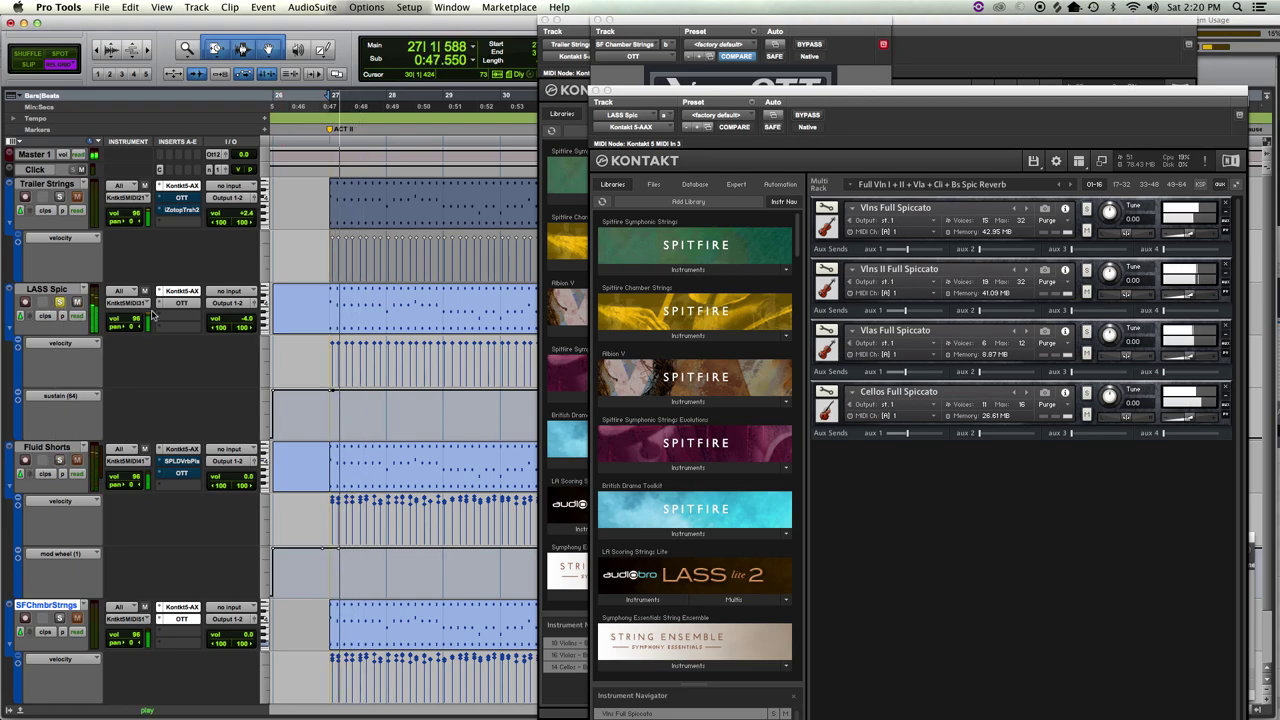
{"action": "key", "text": "space"}
{"action": "left_click", "coordinate": [240, 320]}
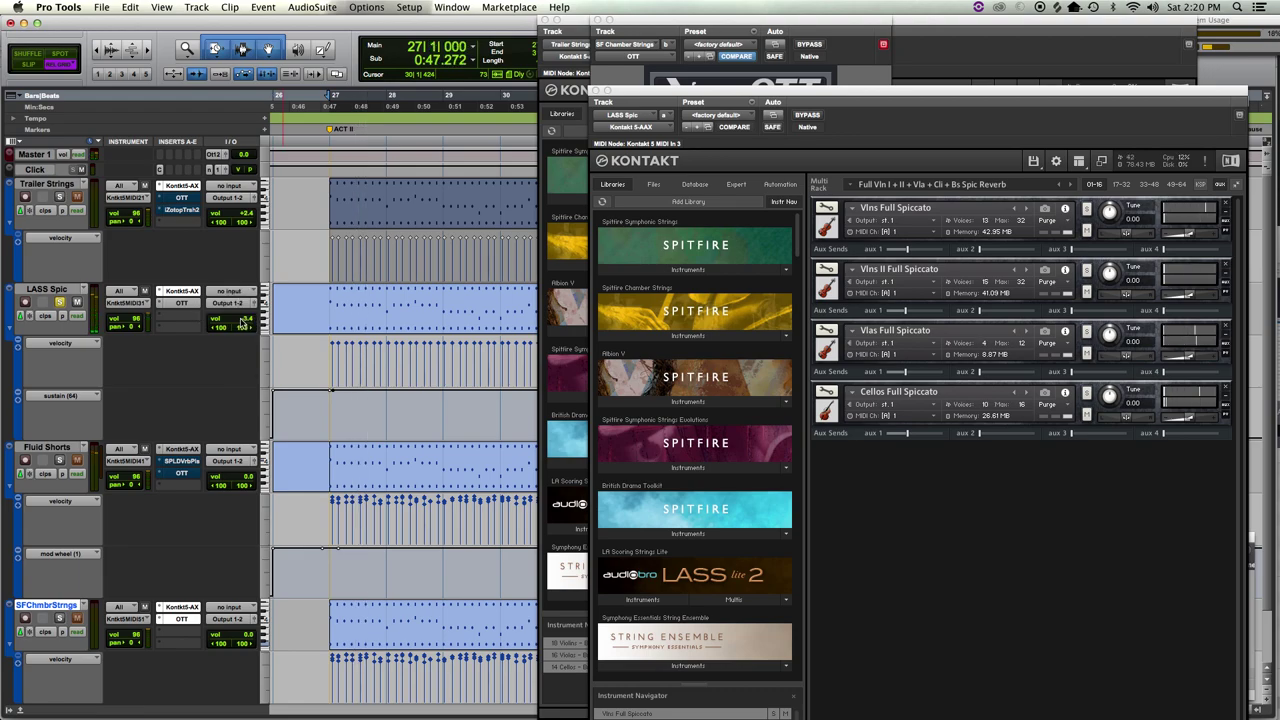
{"action": "left_click", "coordinate": [181, 302]}
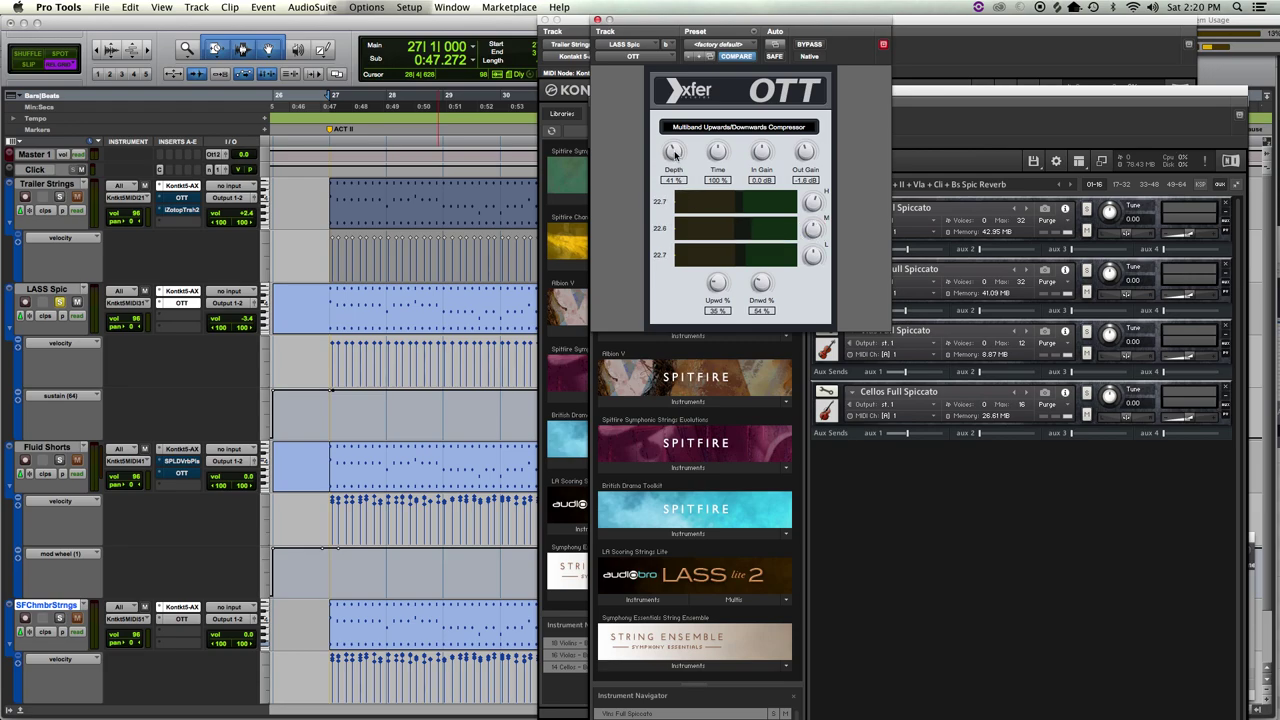
{"action": "key", "text": "space"}
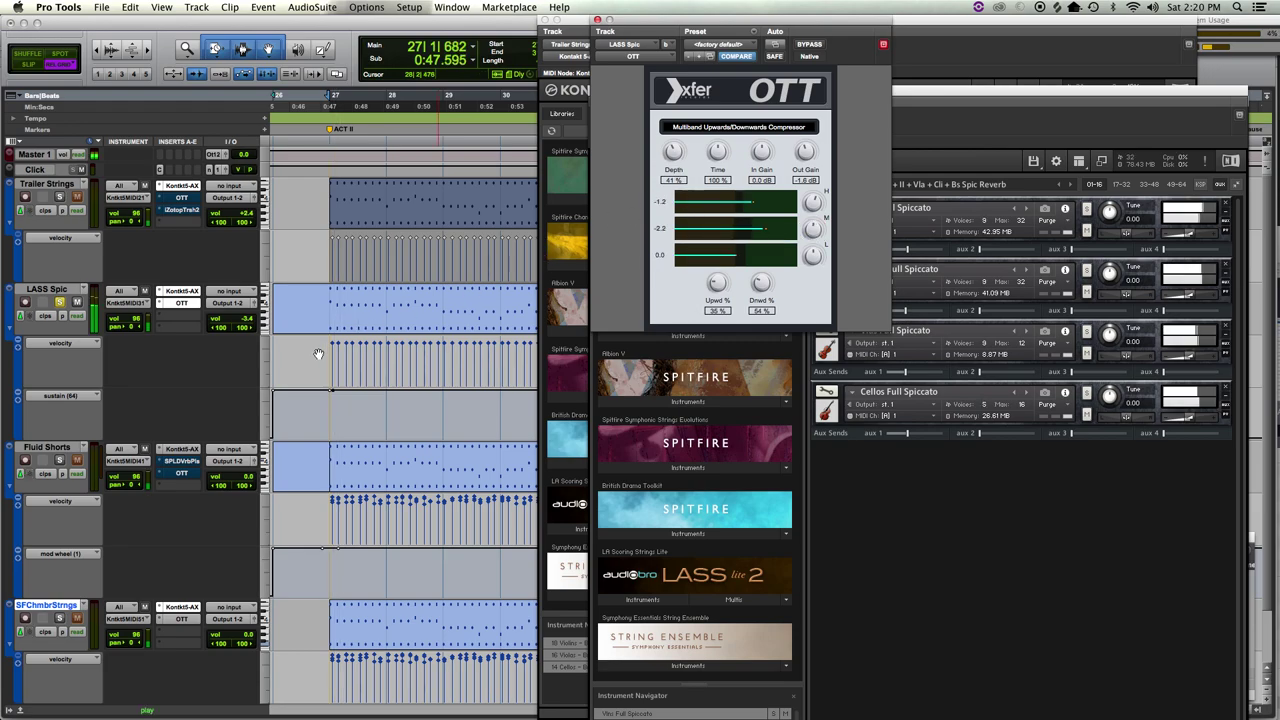
{"action": "key", "text": "space"}
{"action": "key", "text": "space"}
{"action": "key", "text": "space"}
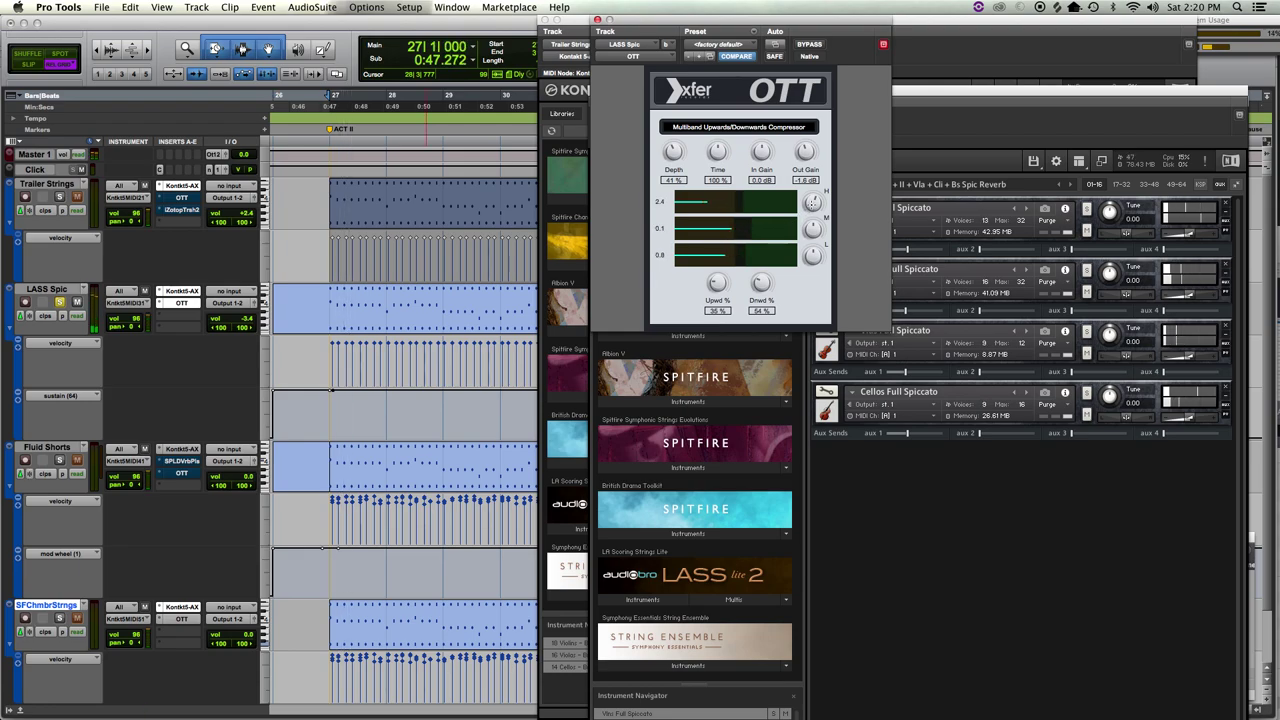
{"action": "key", "text": "space"}
{"action": "key", "text": "space"}
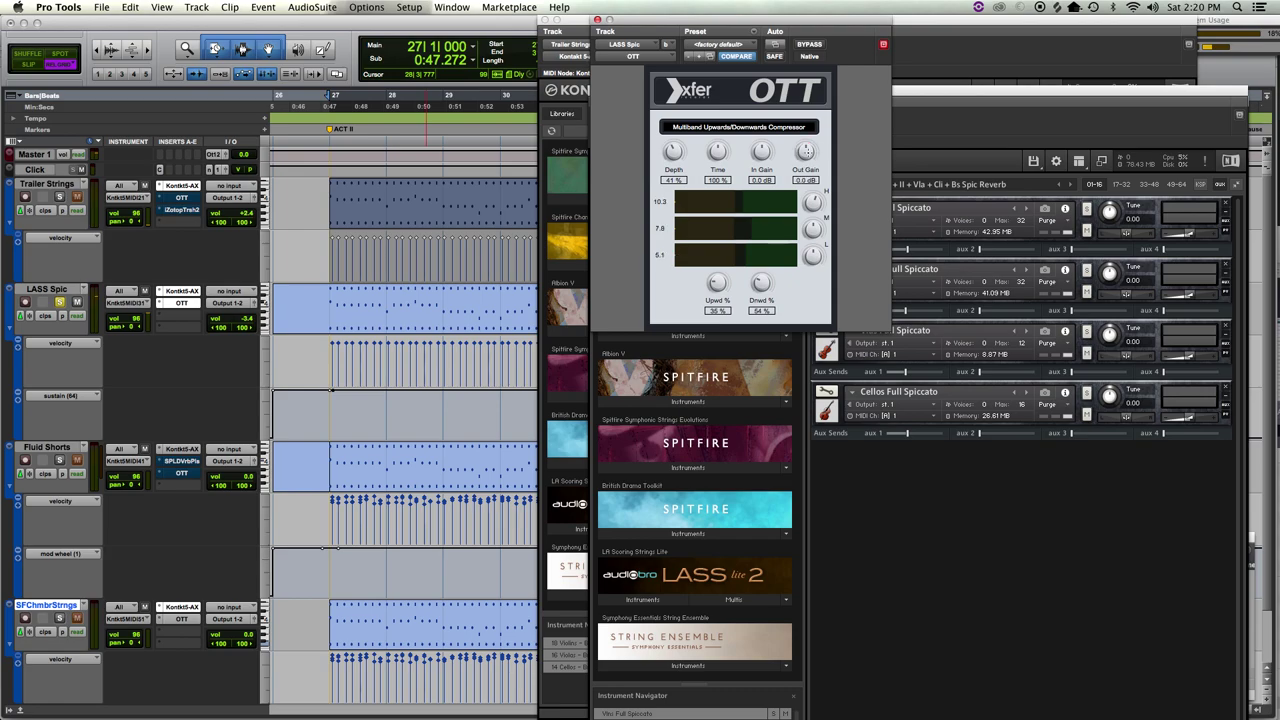
{"action": "key", "text": "space"}
{"action": "key", "text": "space"}
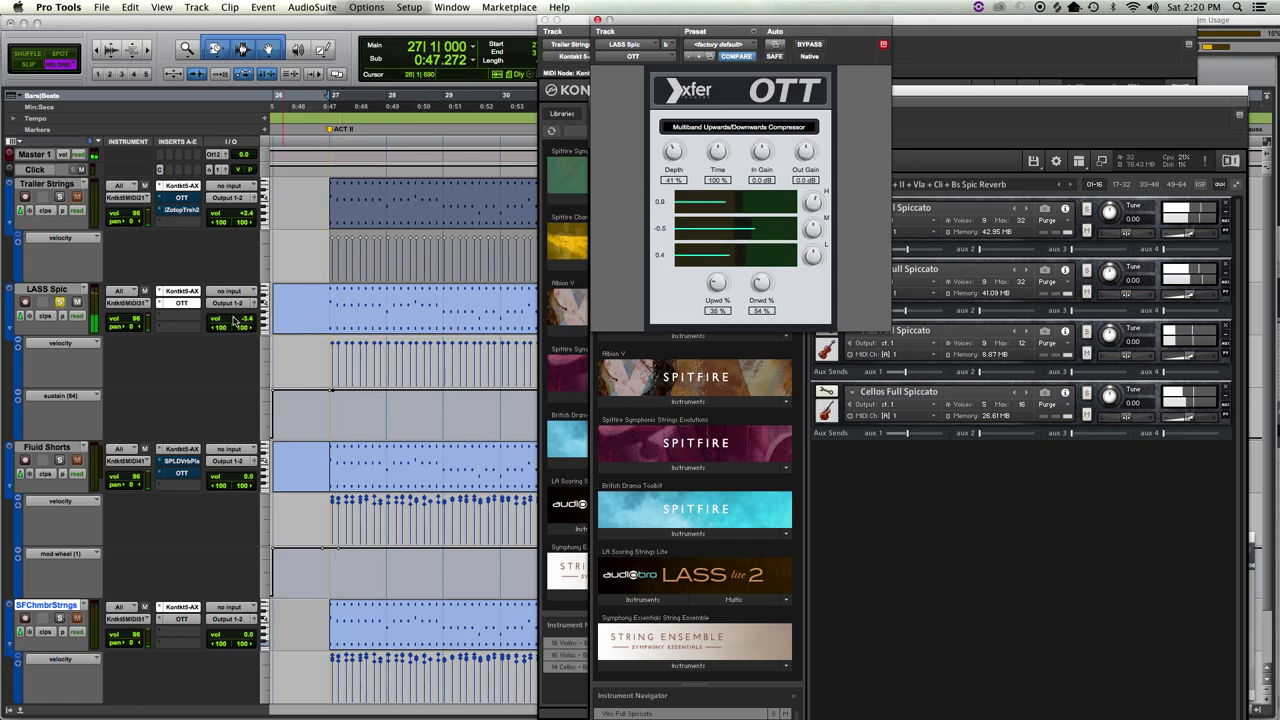
{"action": "key", "text": "space"}
{"action": "key", "text": "space"}
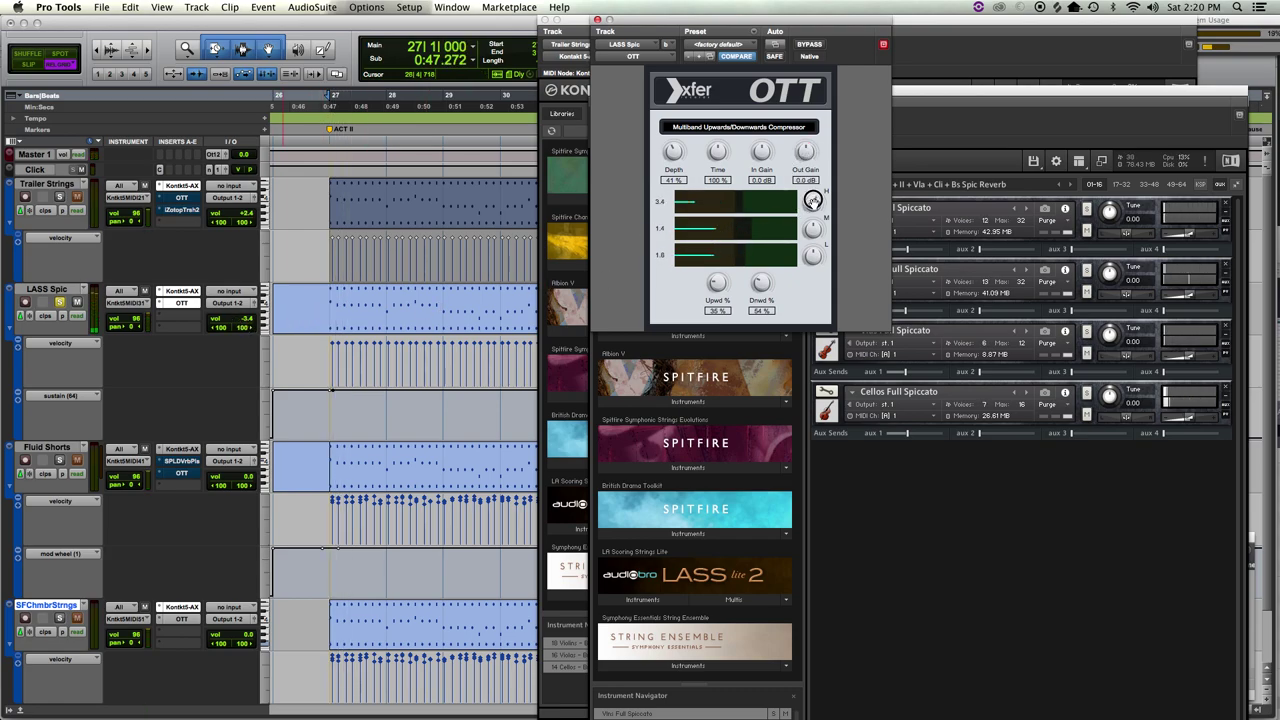
{"action": "key", "text": "space"}
{"action": "key", "text": "space"}
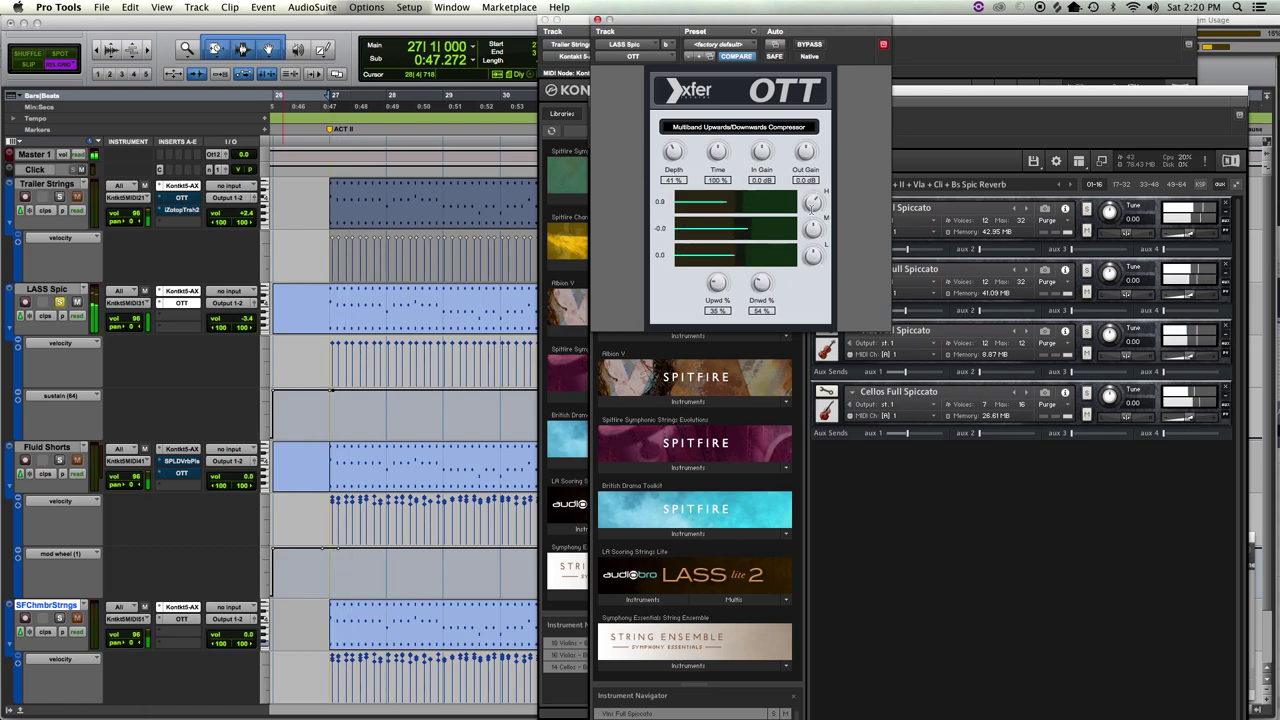
{"action": "key", "text": "space"}
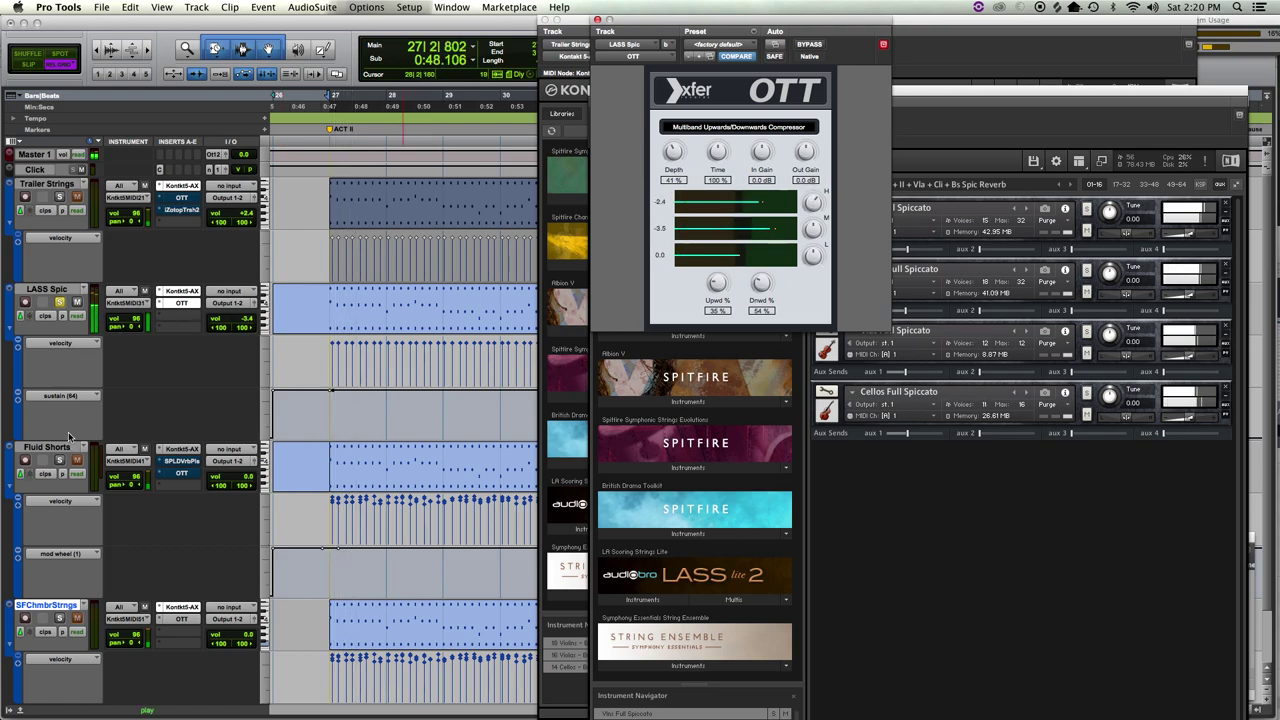
{"action": "key", "text": "space"}
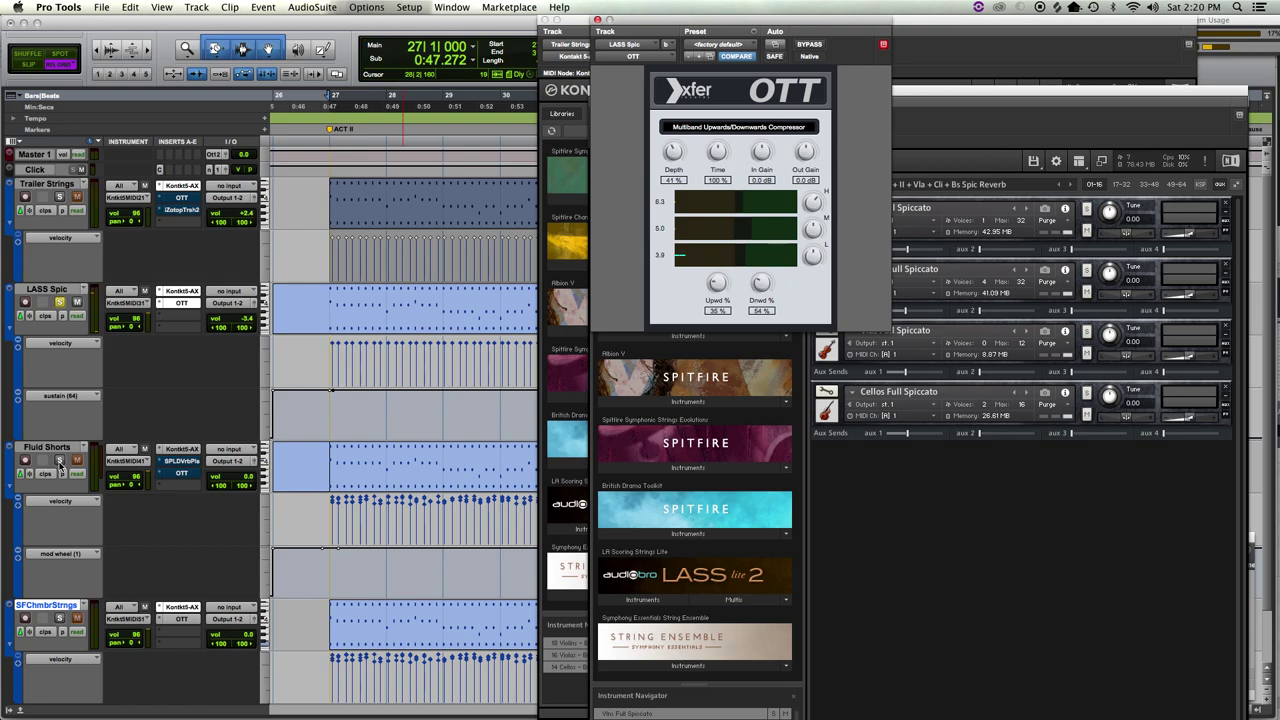
{"action": "left_click", "coordinate": [60, 460]}
{"action": "key", "text": "space"}
{"action": "key", "text": "space"}
{"action": "left_click", "coordinate": [59, 302]}
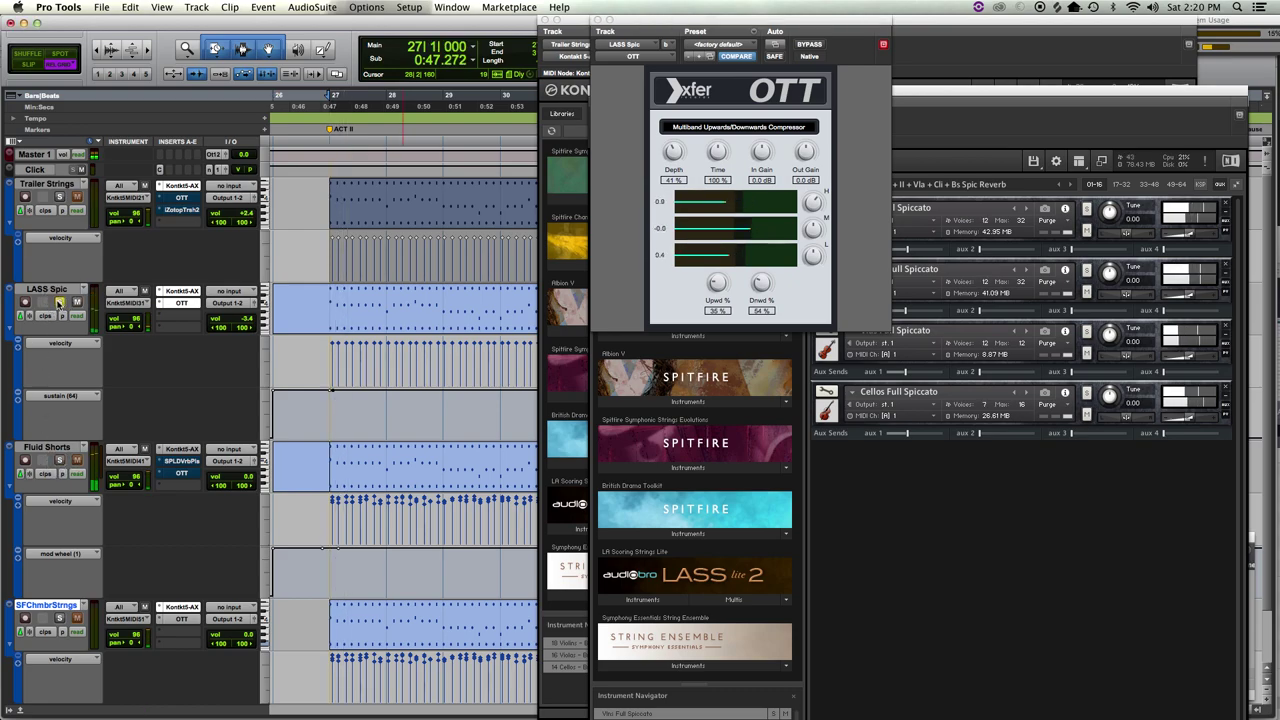
{"action": "key", "text": "space"}
{"action": "key", "text": "space"}
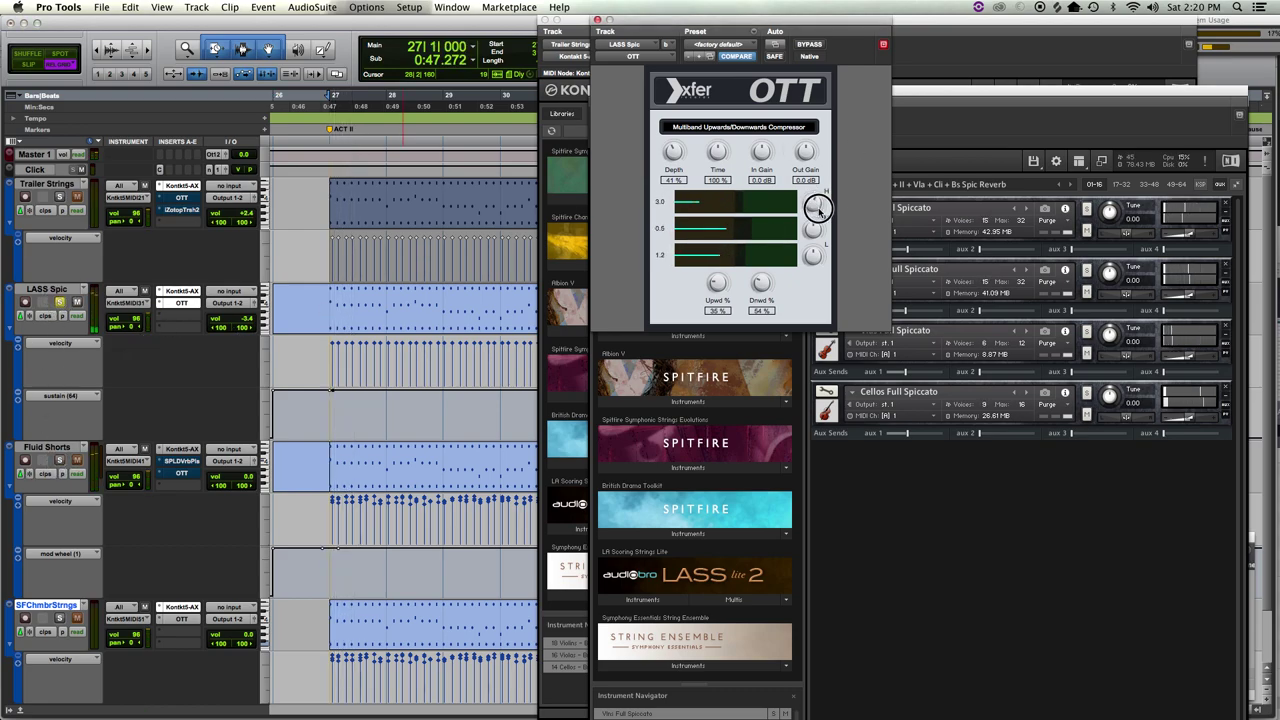
{"action": "key", "text": "space"}
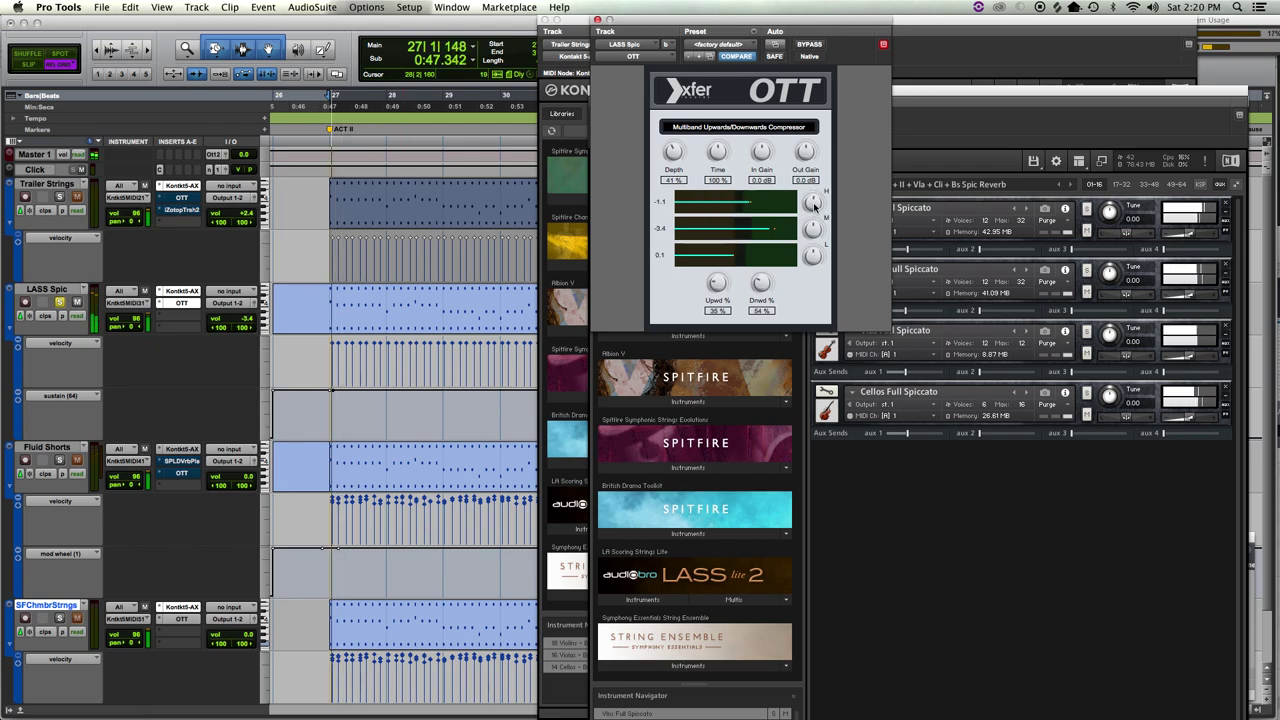
{"action": "key", "text": "space"}
{"action": "key", "text": "space"}
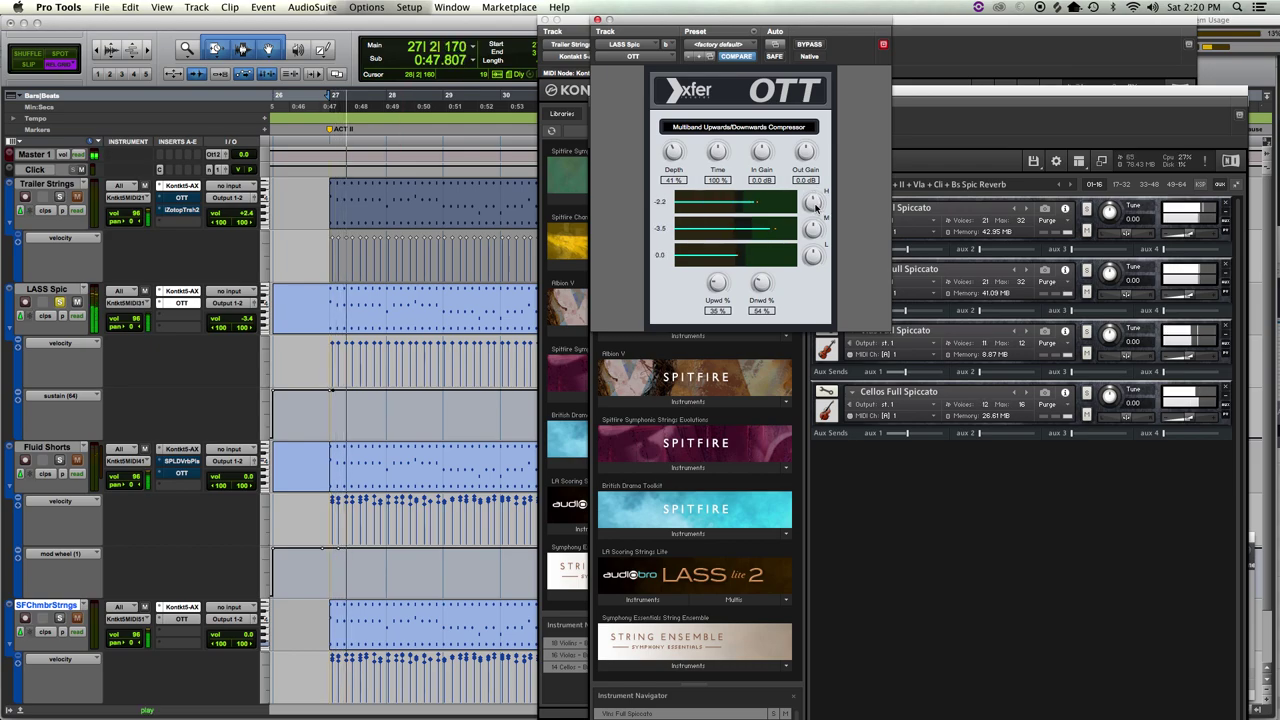
{"action": "key", "text": "space"}
{"action": "left_click", "coordinate": [815, 203]}
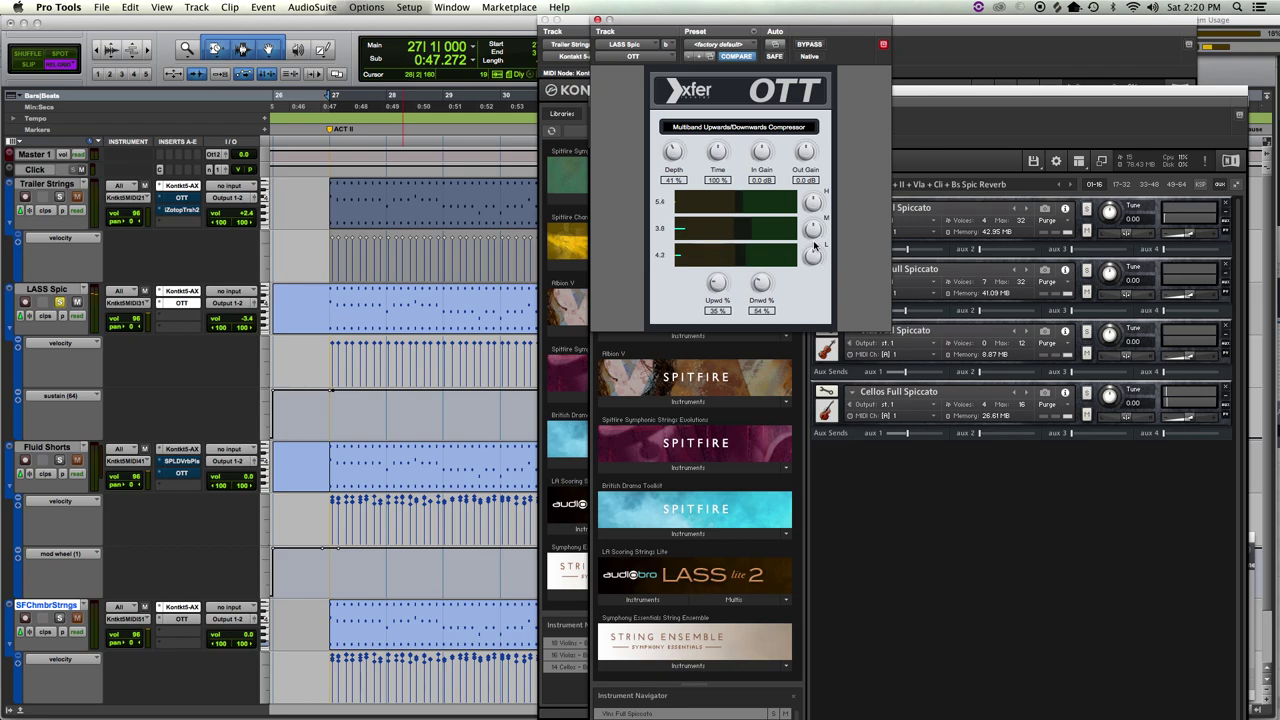
{"action": "key", "text": "space"}
{"action": "key", "text": "space"}
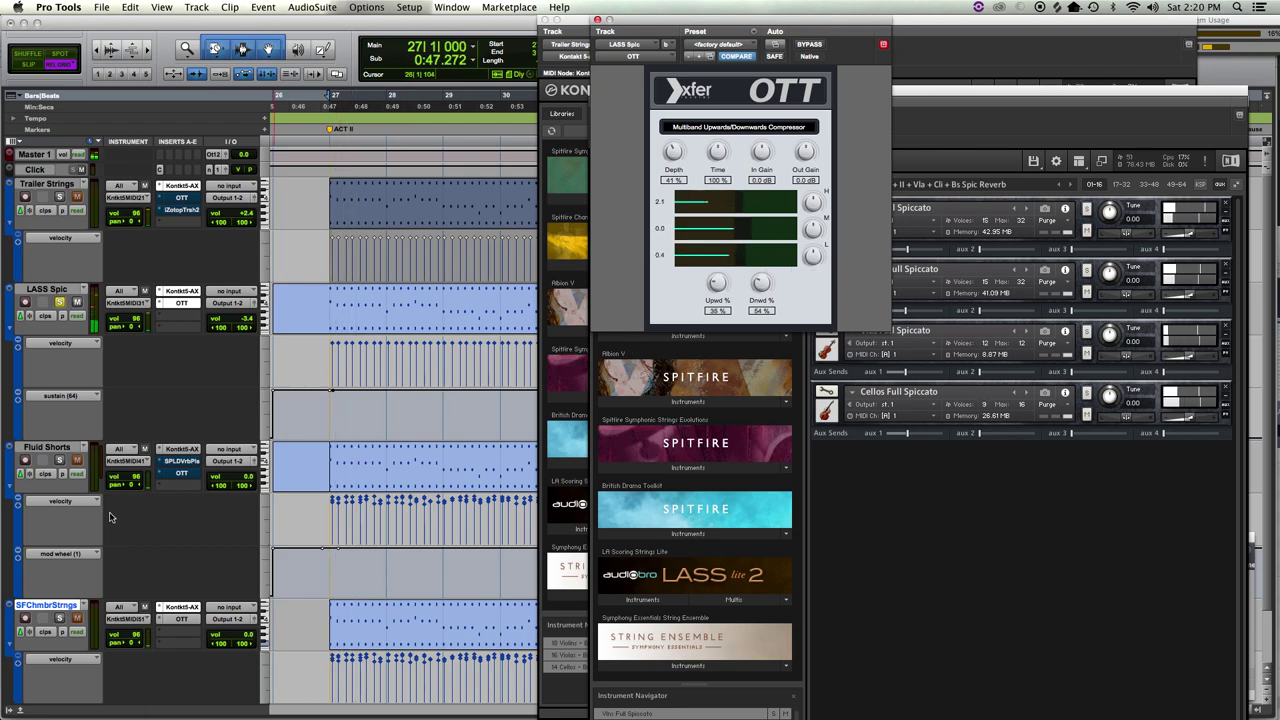
{"action": "left_click", "coordinate": [59, 460]}
{"action": "key", "text": "space"}
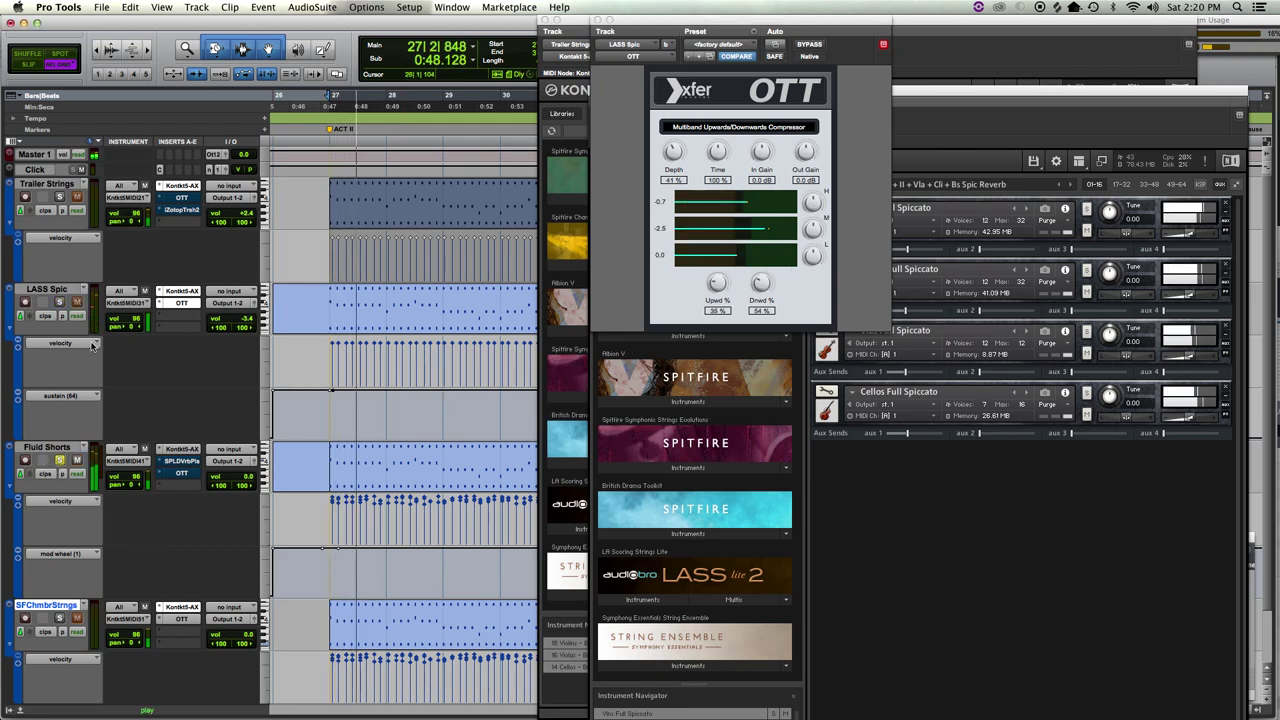
{"action": "key", "text": "space"}
{"action": "key", "text": "space"}
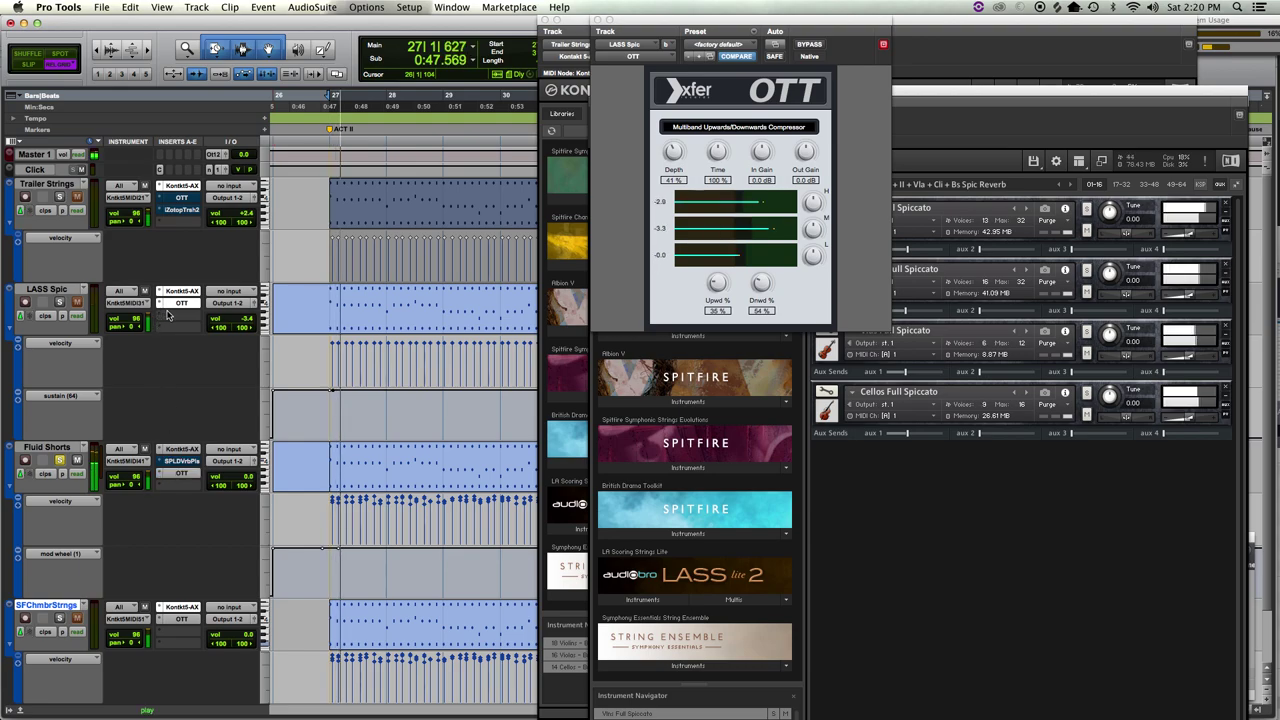
{"action": "key", "text": "space"}
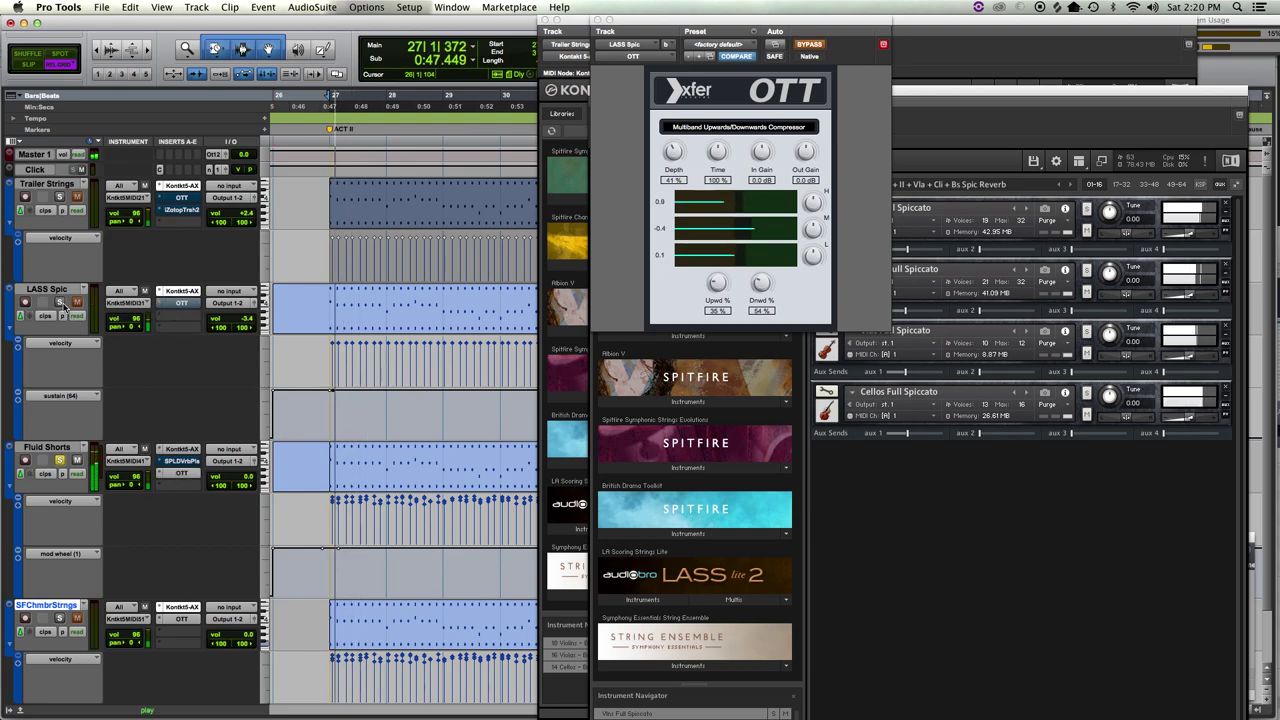
{"action": "left_click", "coordinate": [59, 302]}
{"action": "key", "text": "space"}
{"action": "key", "text": "space"}
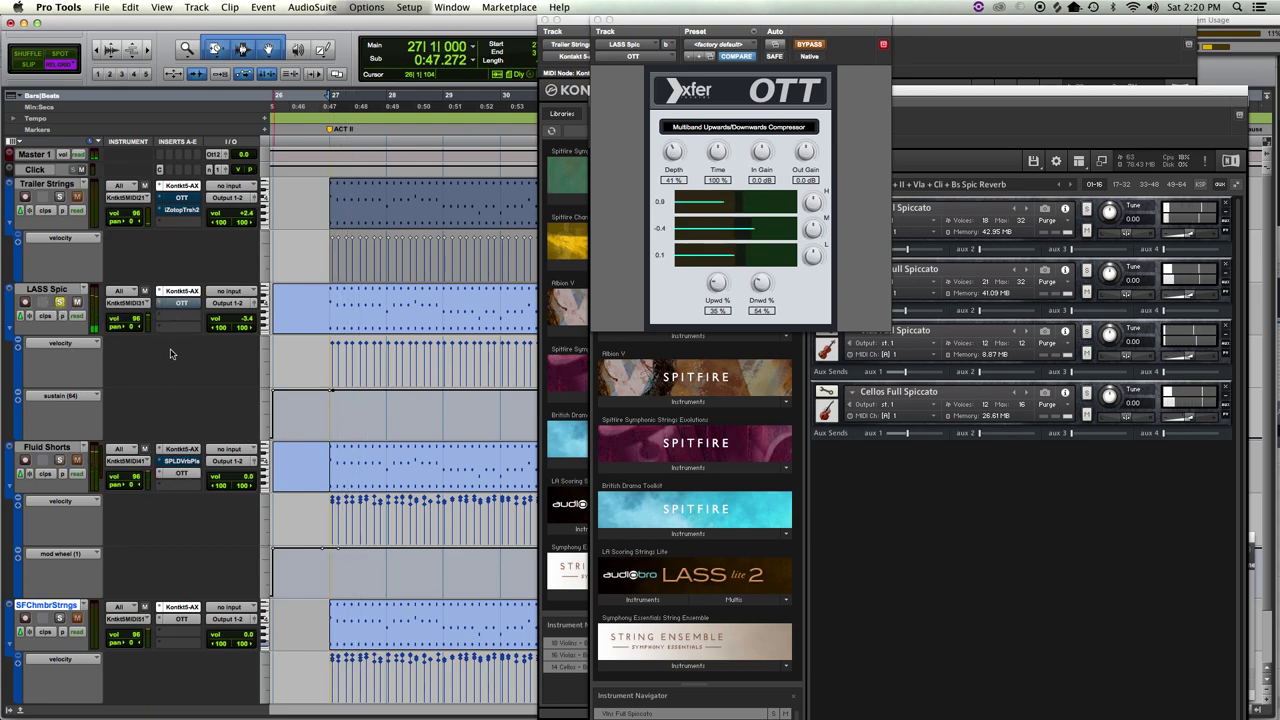
{"action": "left_click", "coordinate": [179, 308]}
{"action": "left_click", "coordinate": [182, 306]}
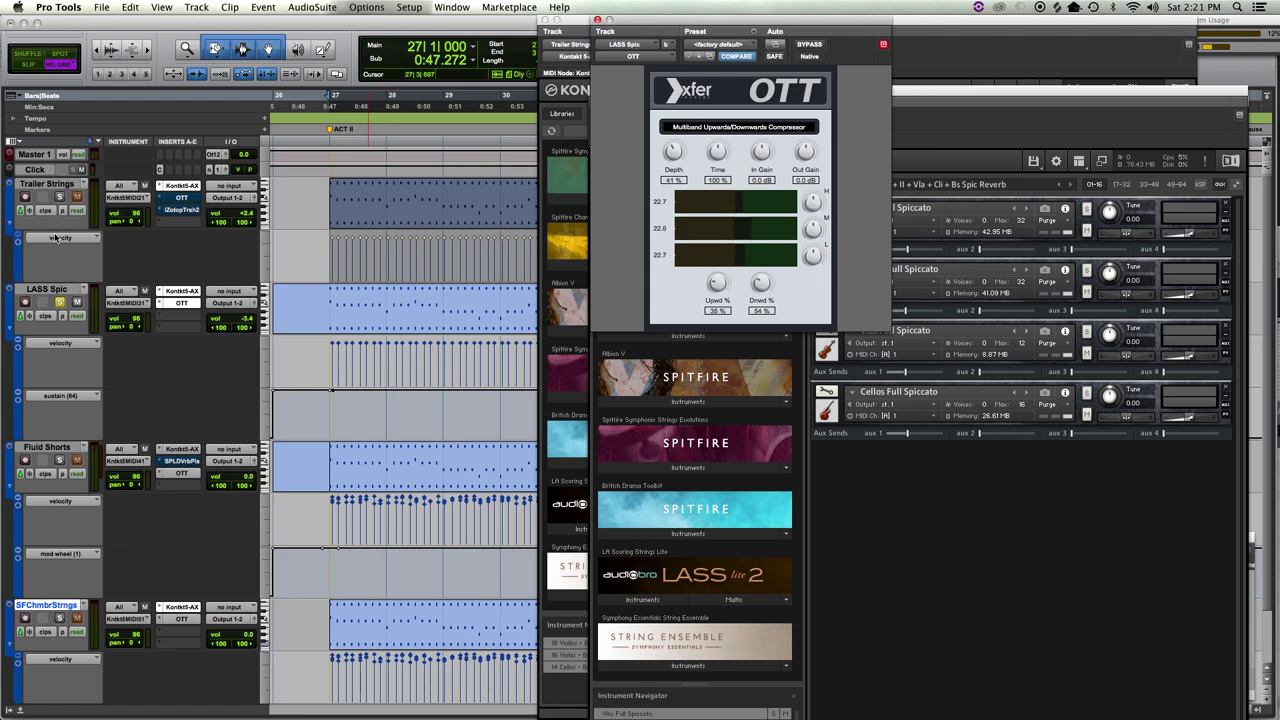
- Solo Trailer Strings, audition it, and show its Kontakt 18 Violins and 16 Violas Breakout patches
{"action": "left_click", "coordinate": [60, 197]}
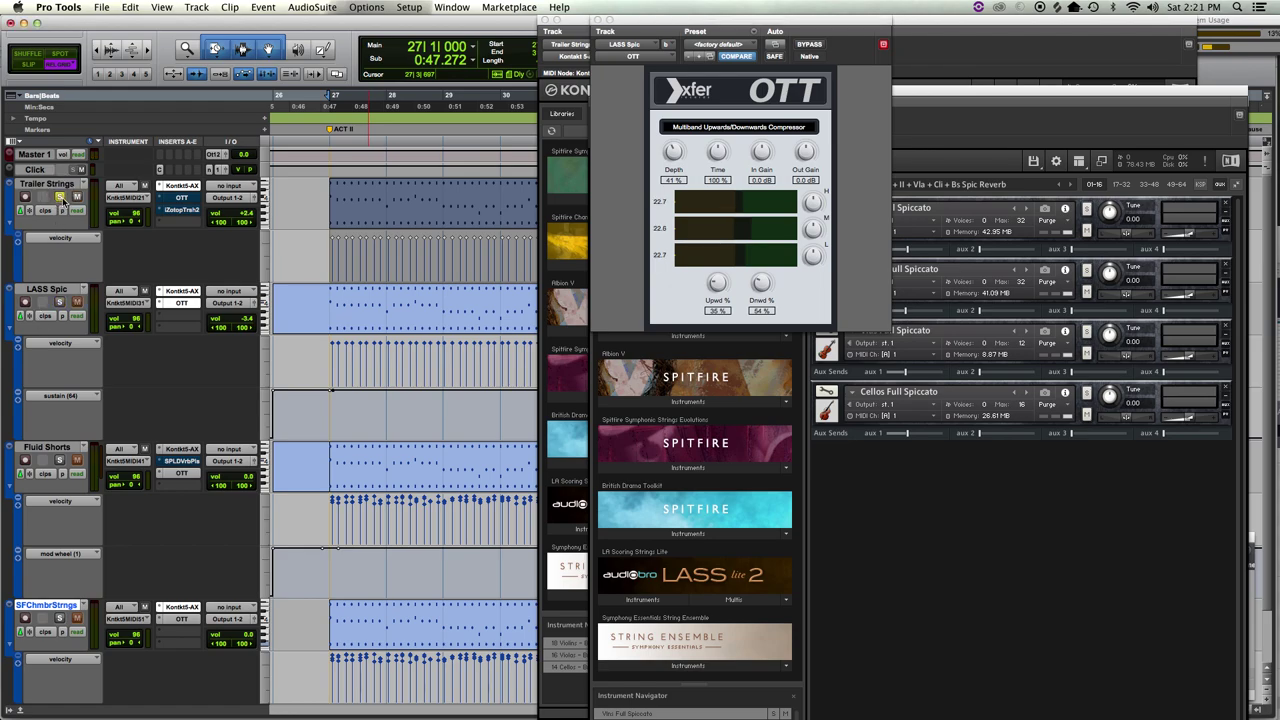
{"action": "key", "text": "space"}
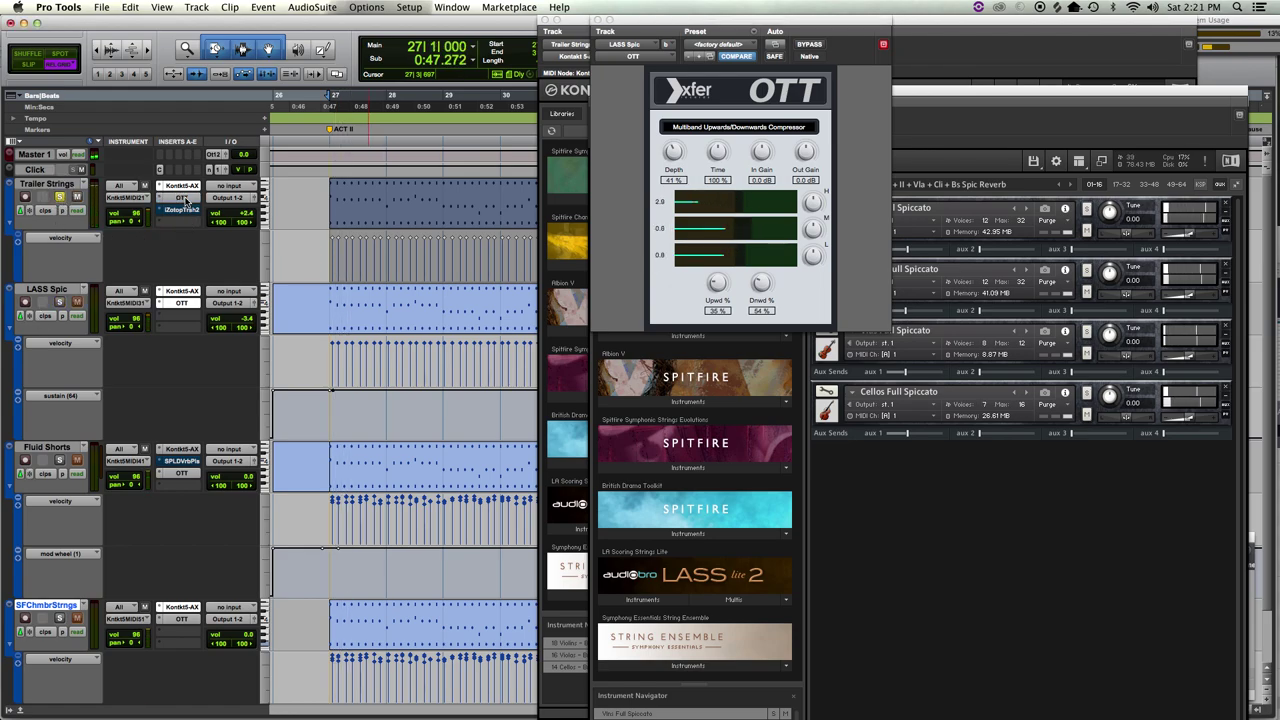
{"action": "key", "text": "space"}
{"action": "key", "text": "space"}
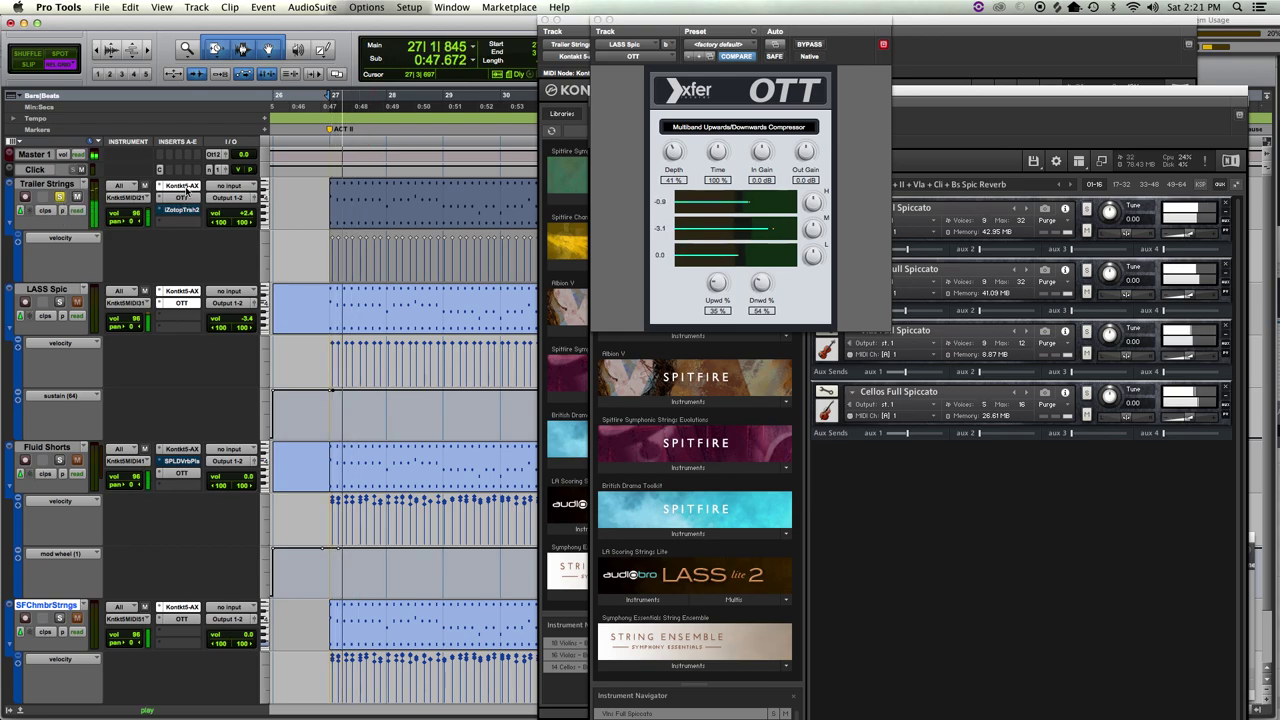
{"action": "key", "text": "space"}
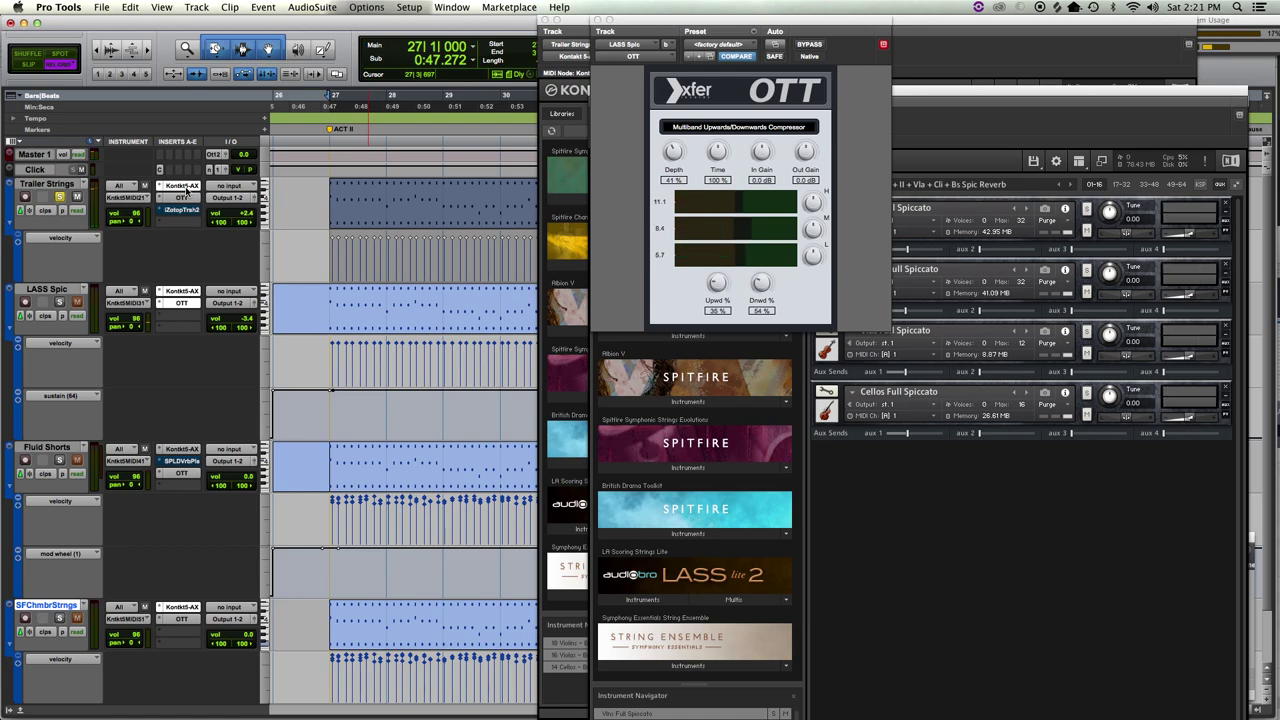
{"action": "left_click", "coordinate": [188, 187]}
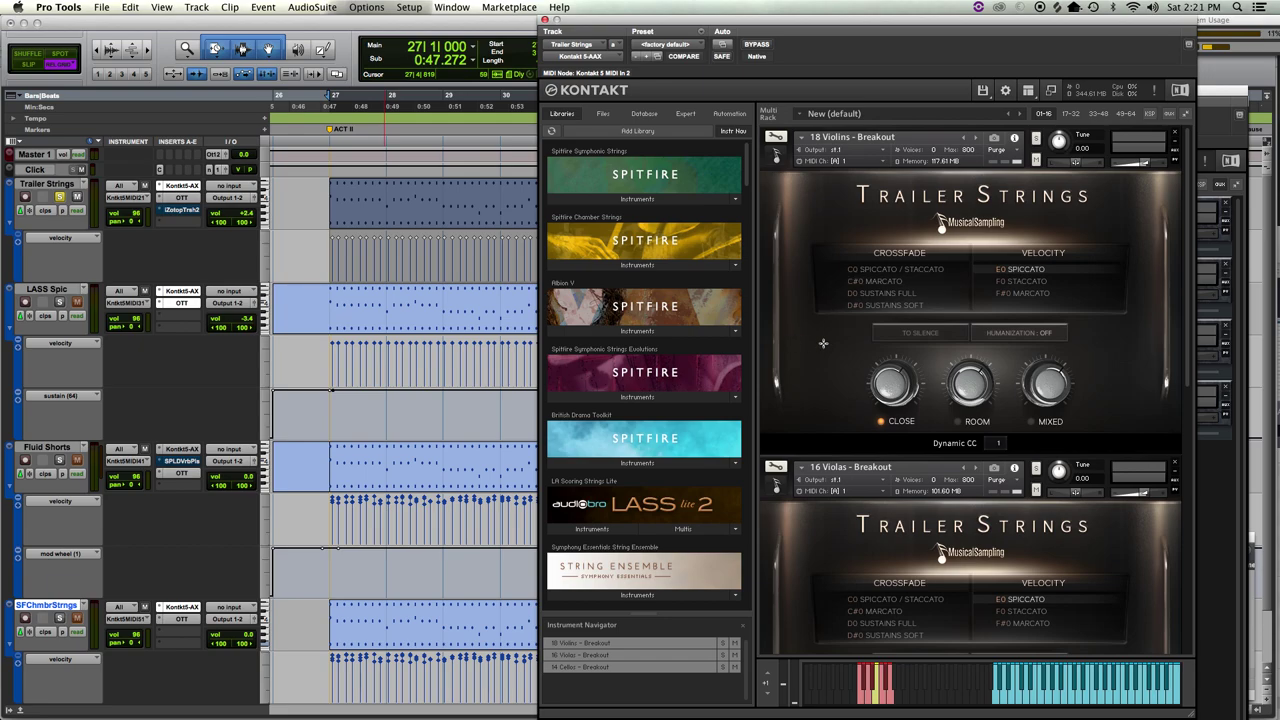
- Audition the pattern and bring up the Trailer Strings OTT compressor
{"action": "key", "text": "space"}
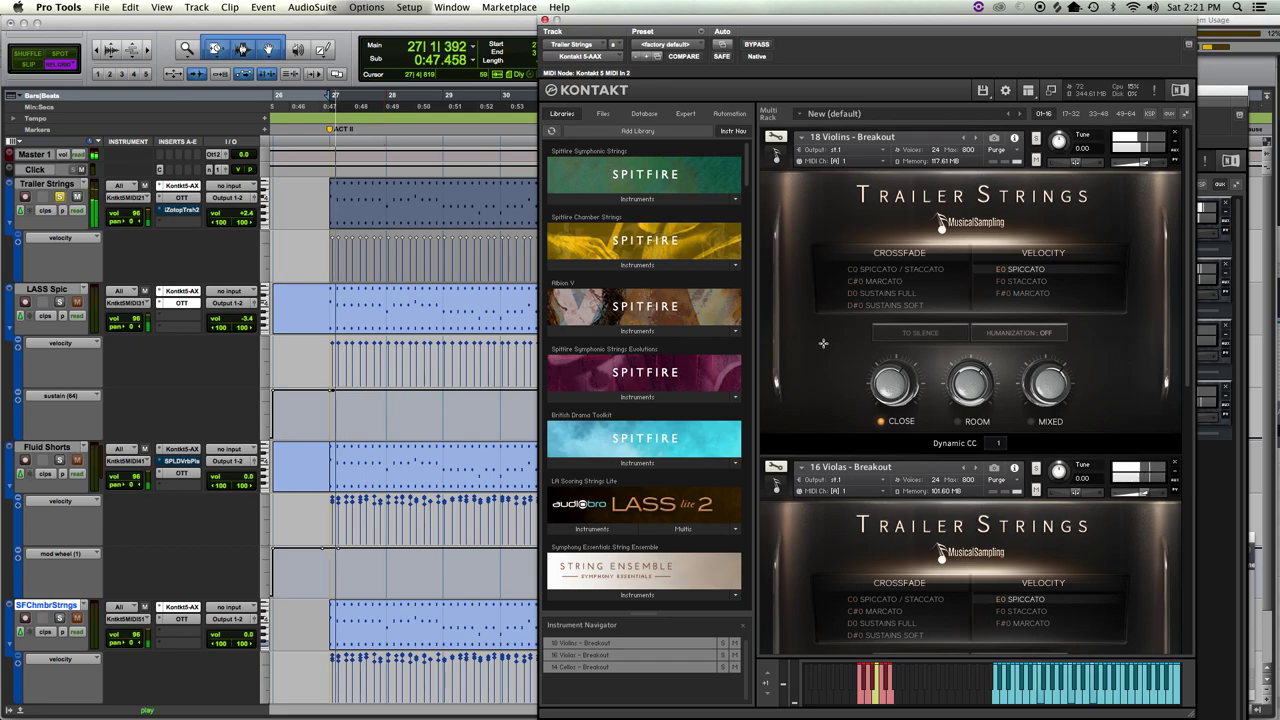
{"action": "key", "text": "space"}
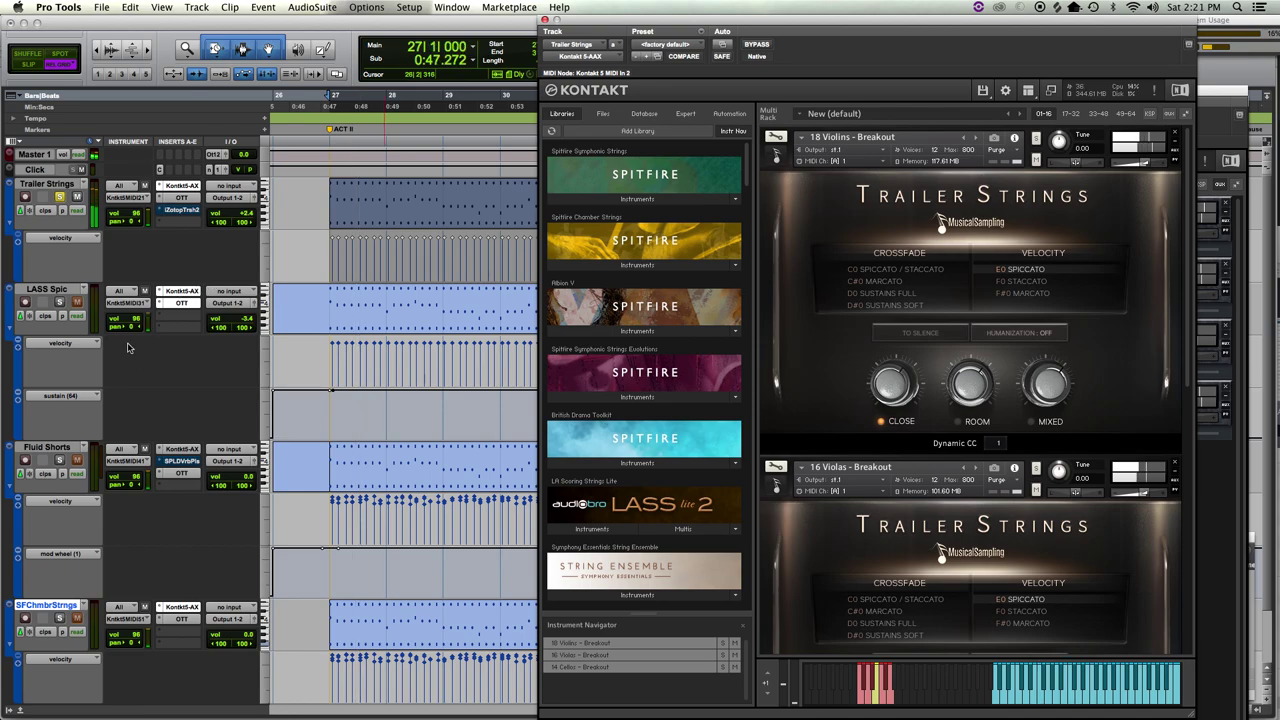
{"action": "left_click", "coordinate": [184, 200]}
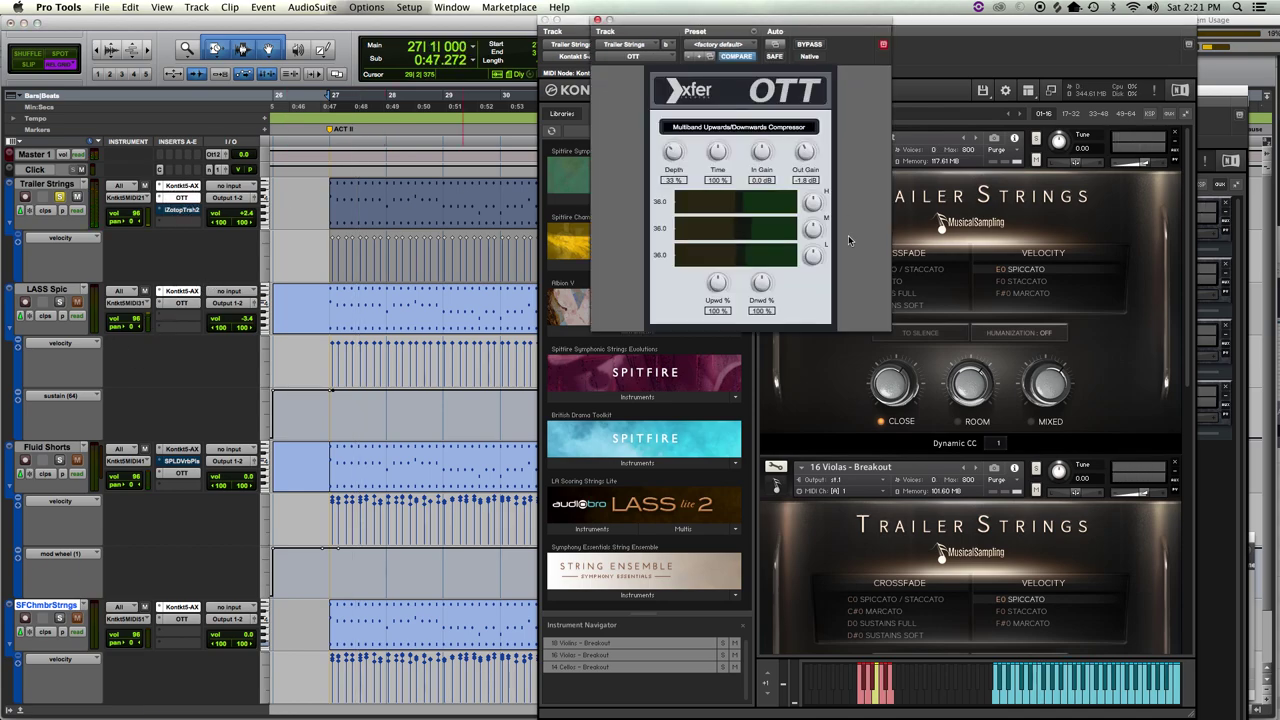
{"action": "key", "text": "space"}
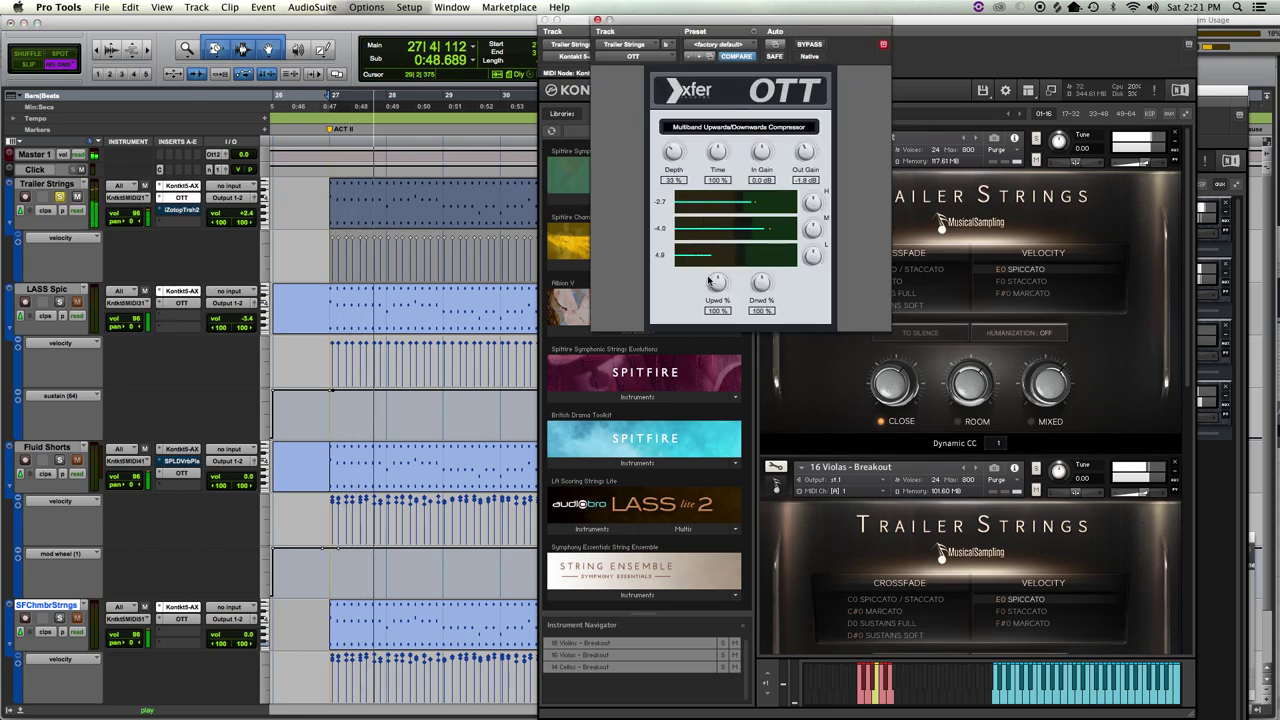
{"action": "key", "text": "space"}
- Reduce OTT's downward compression and lower its output gain to about -4.6 dB
{"action": "left_click_drag", "start_coordinate": [760, 289], "coordinate": [760, 314]}
{"action": "key", "text": "space"}
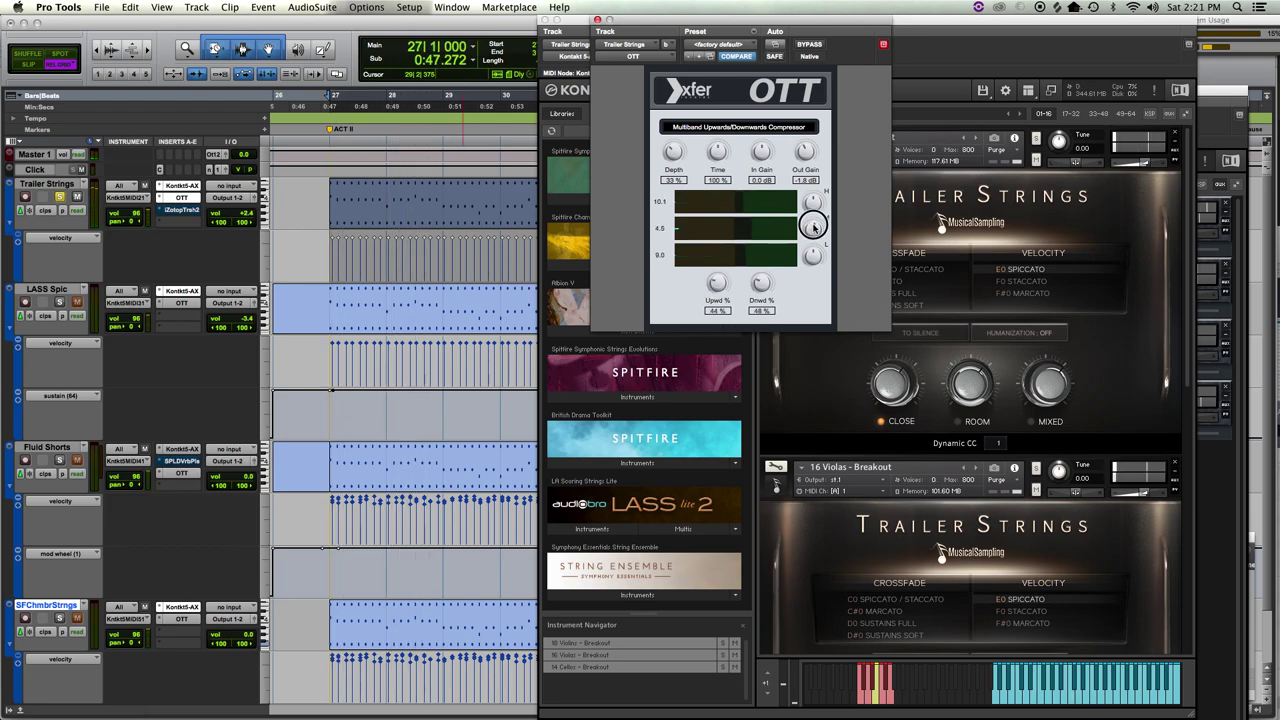
{"action": "key", "text": "space"}
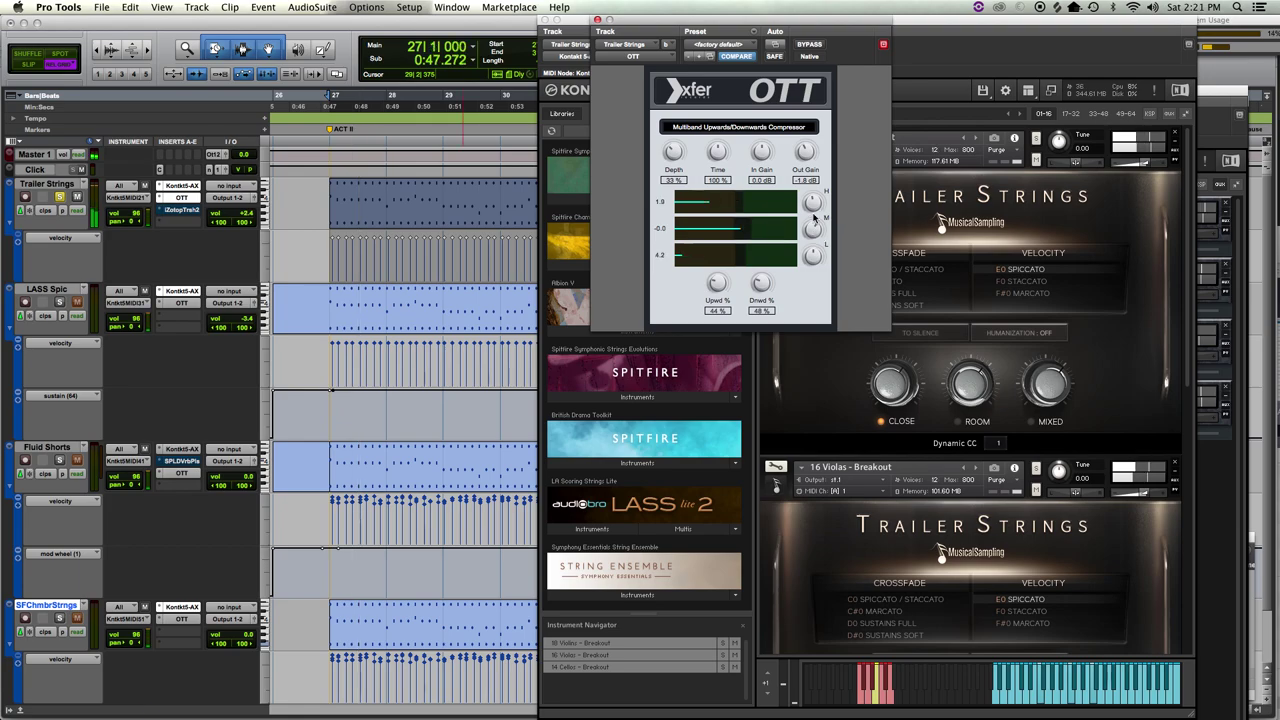
{"action": "key", "text": "space"}
{"action": "key", "text": "space"}
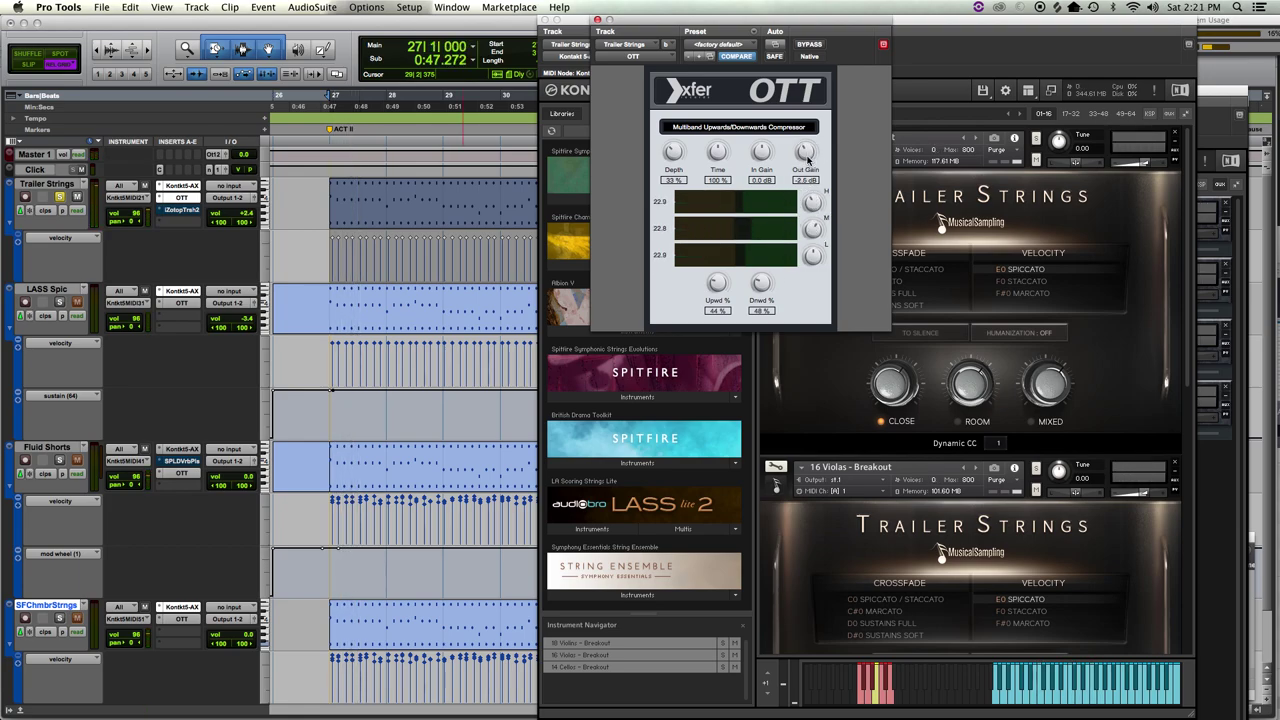
{"action": "scroll", "coordinate": [806, 156], "scroll_direction": "down", "scroll_amount": 3}
{"action": "key", "text": "space"}
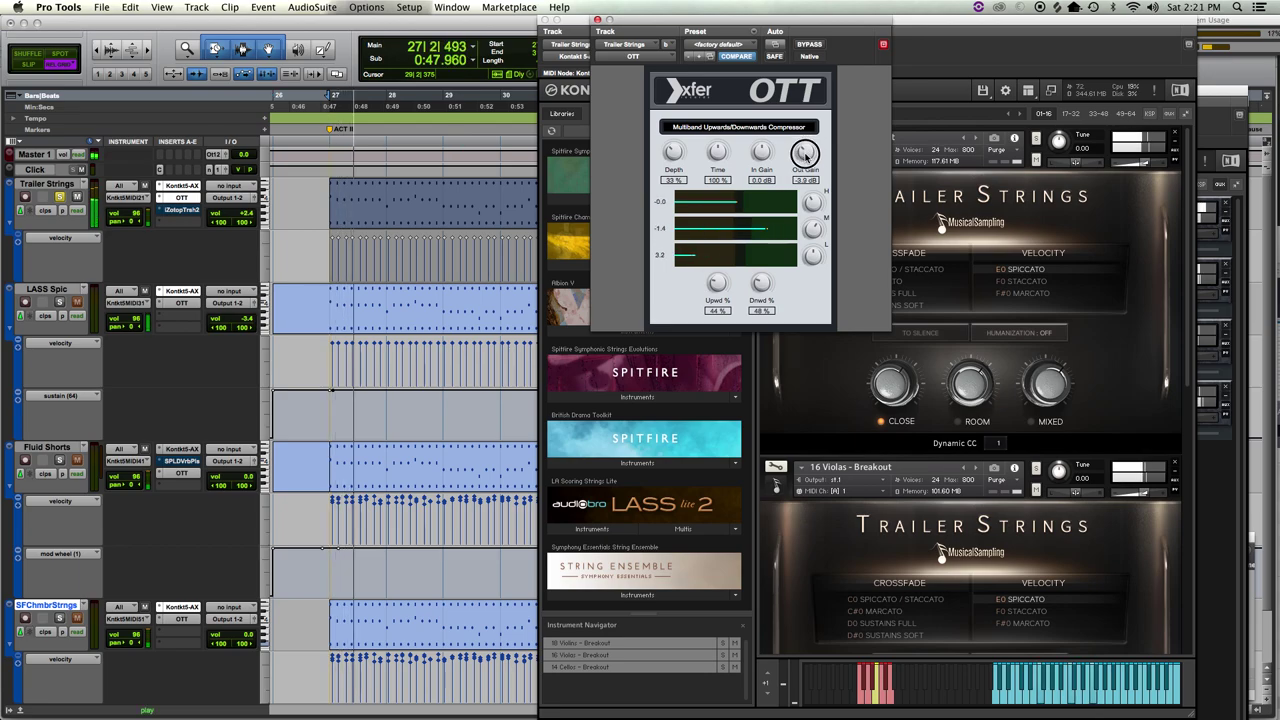
{"action": "scroll", "coordinate": [806, 156], "scroll_direction": "down", "scroll_amount": 2}
{"action": "key", "text": "space"}
{"action": "key", "text": "space"}
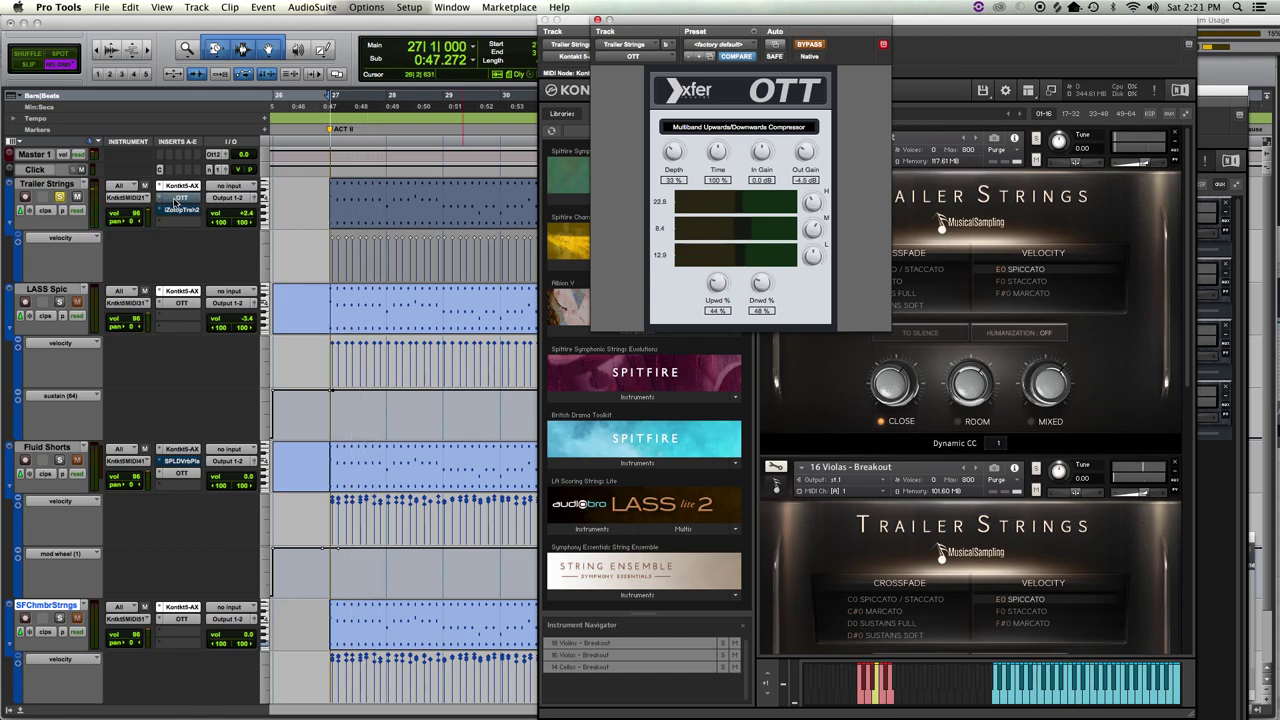
- Solo LASS Spic, then Trailer Strings, then Fluid Shorts while the pattern plays
{"action": "left_click", "coordinate": [59, 302]}
{"action": "key", "text": "space"}
{"action": "key", "text": "space"}
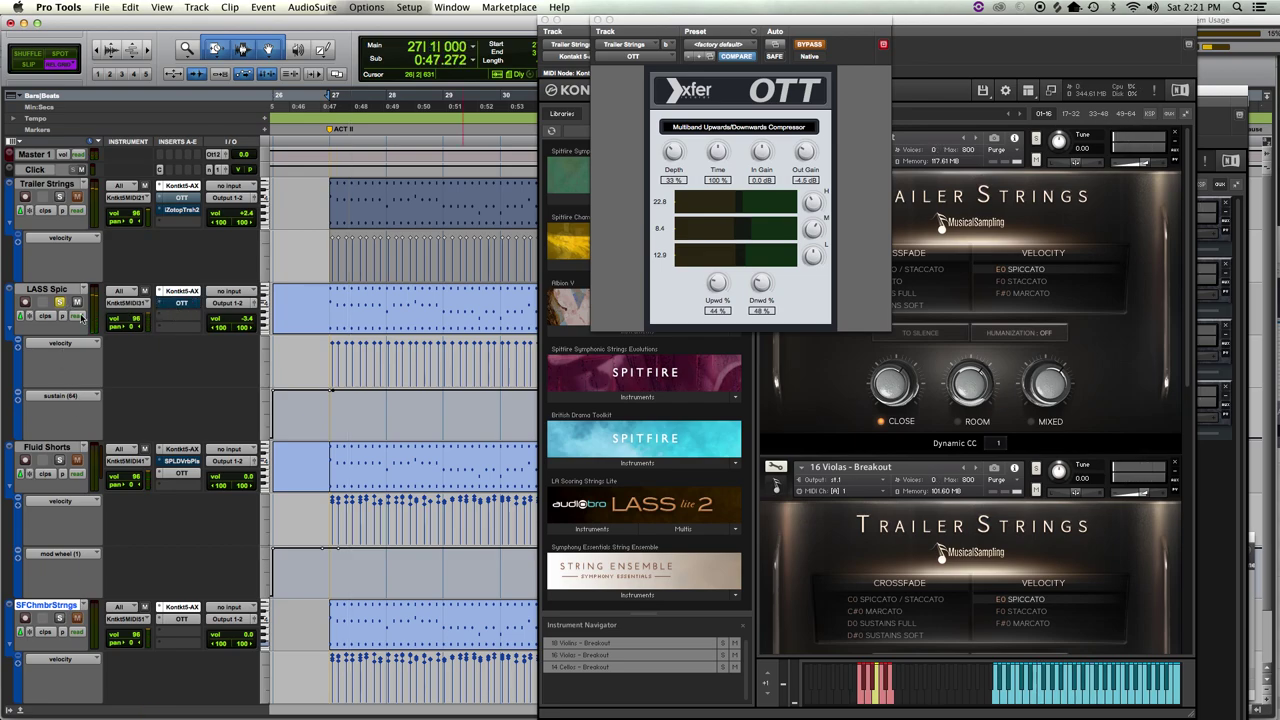
{"action": "key", "text": "space"}
{"action": "left_click", "coordinate": [59, 197]}
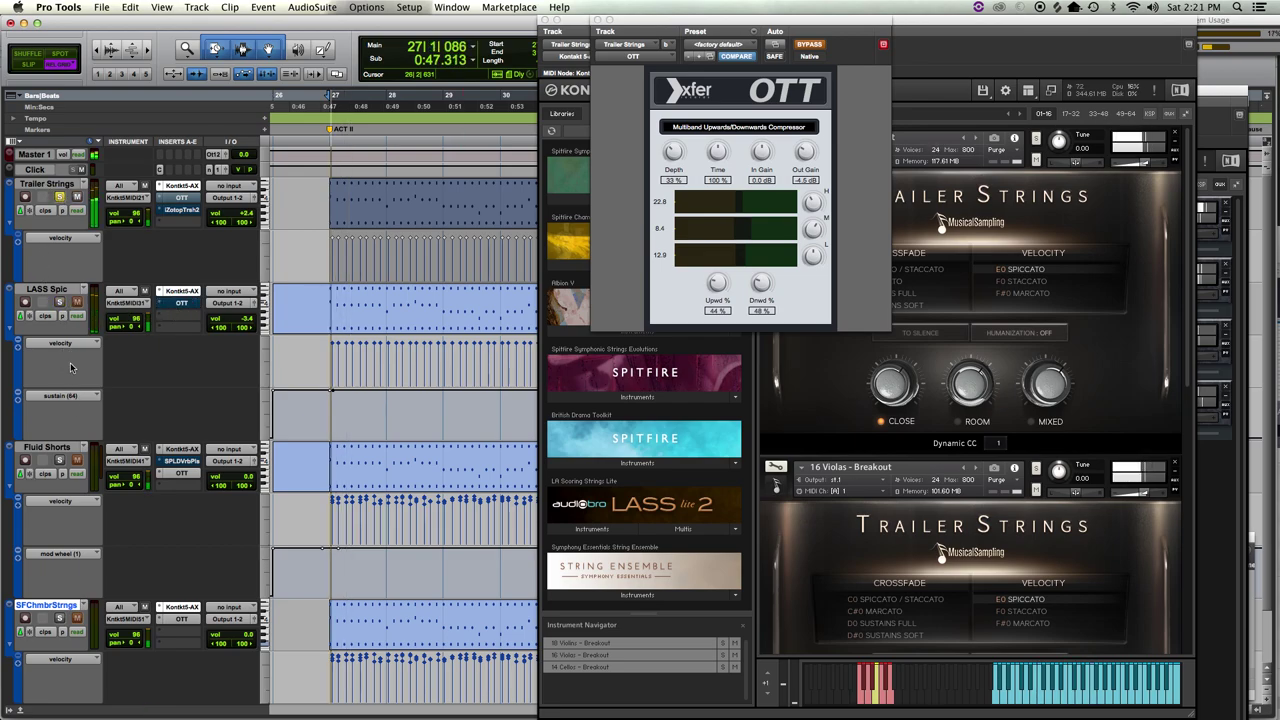
{"action": "left_click", "coordinate": [59, 459]}
{"action": "key", "text": "space"}
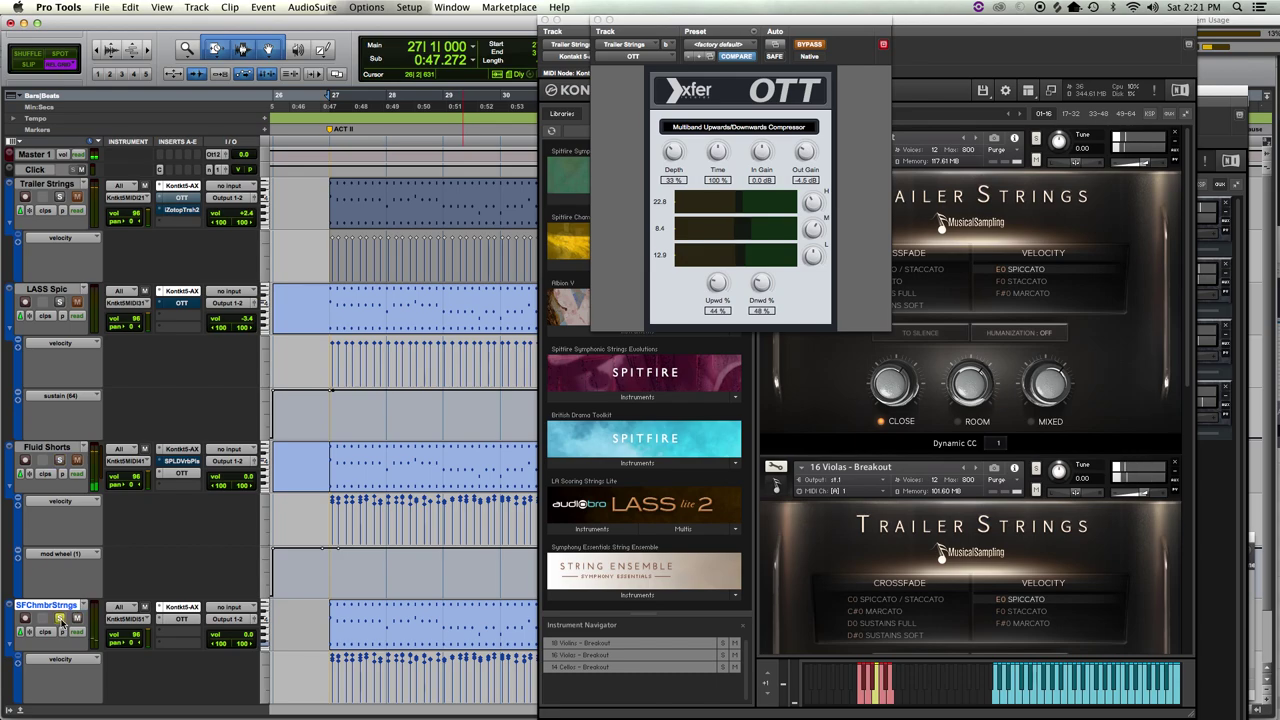
{"action": "key", "text": "space"}
{"action": "key", "text": "space"}
{"action": "left_click", "coordinate": [59, 459]}
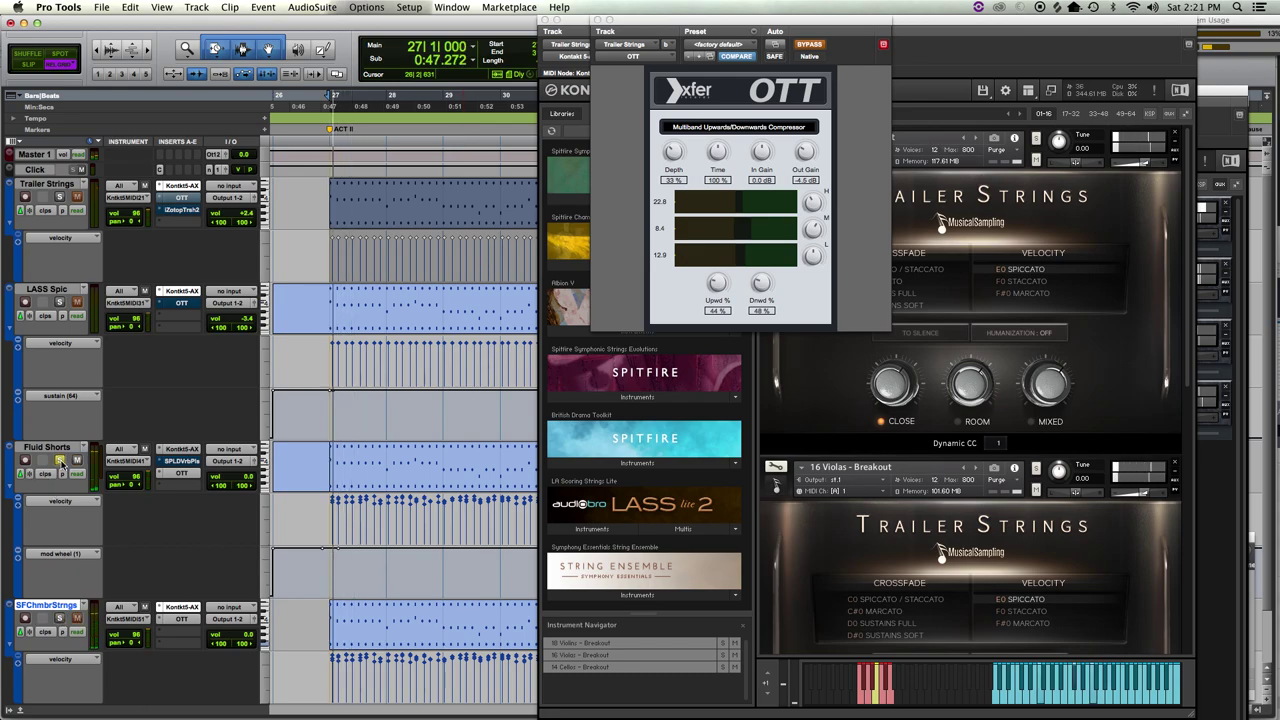
{"action": "key", "text": "space"}
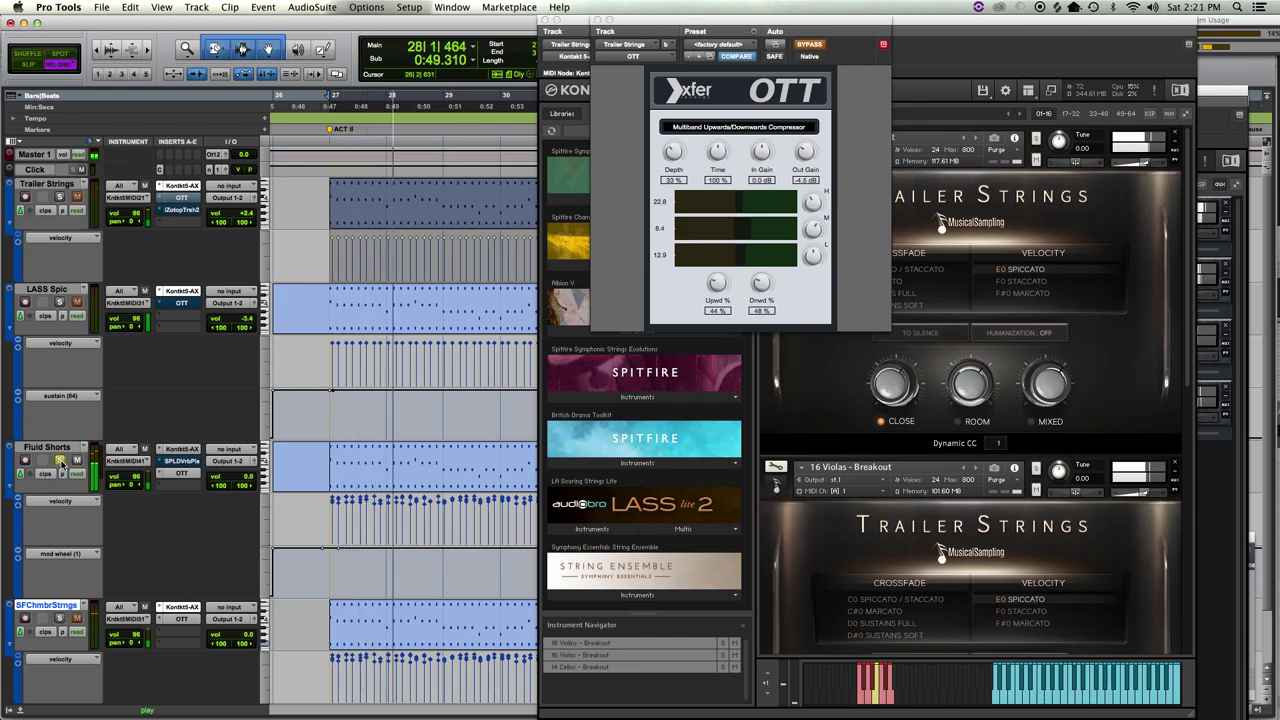
{"action": "key", "text": "space"}
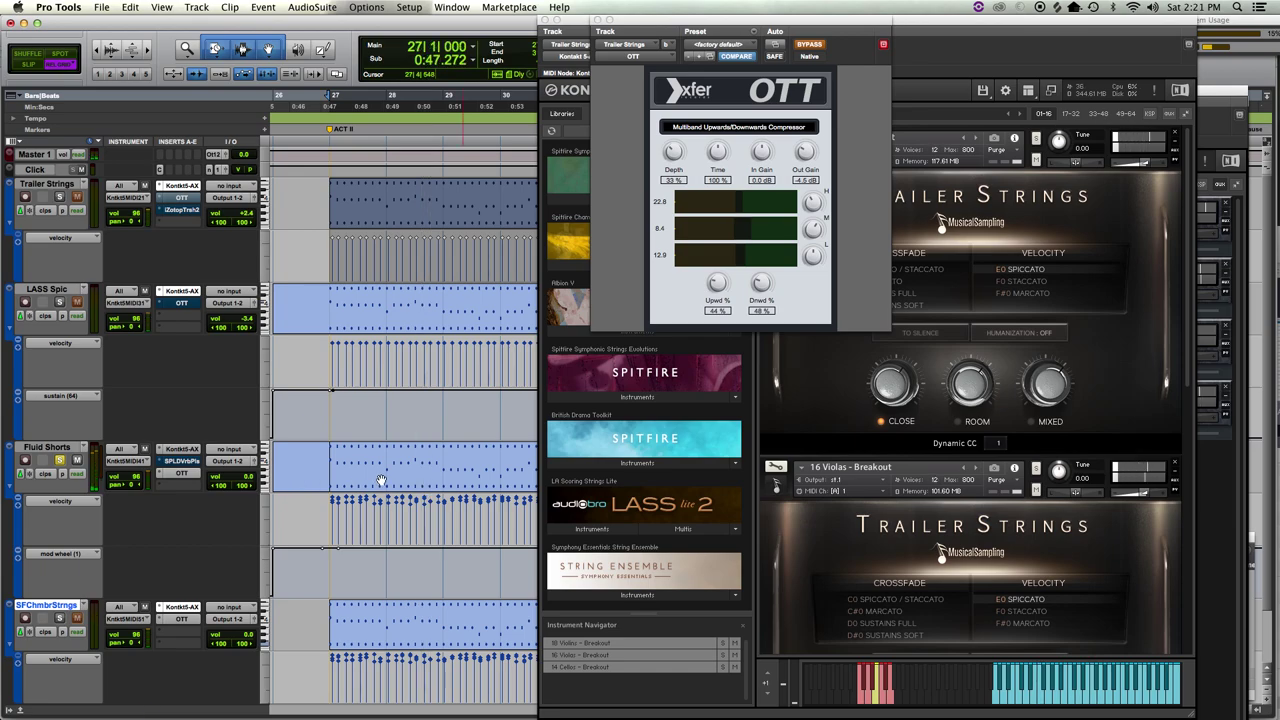
- Lower the note velocities in the Fluid Shorts MIDI clip and replay to check
{"action": "left_click", "coordinate": [381, 481]}
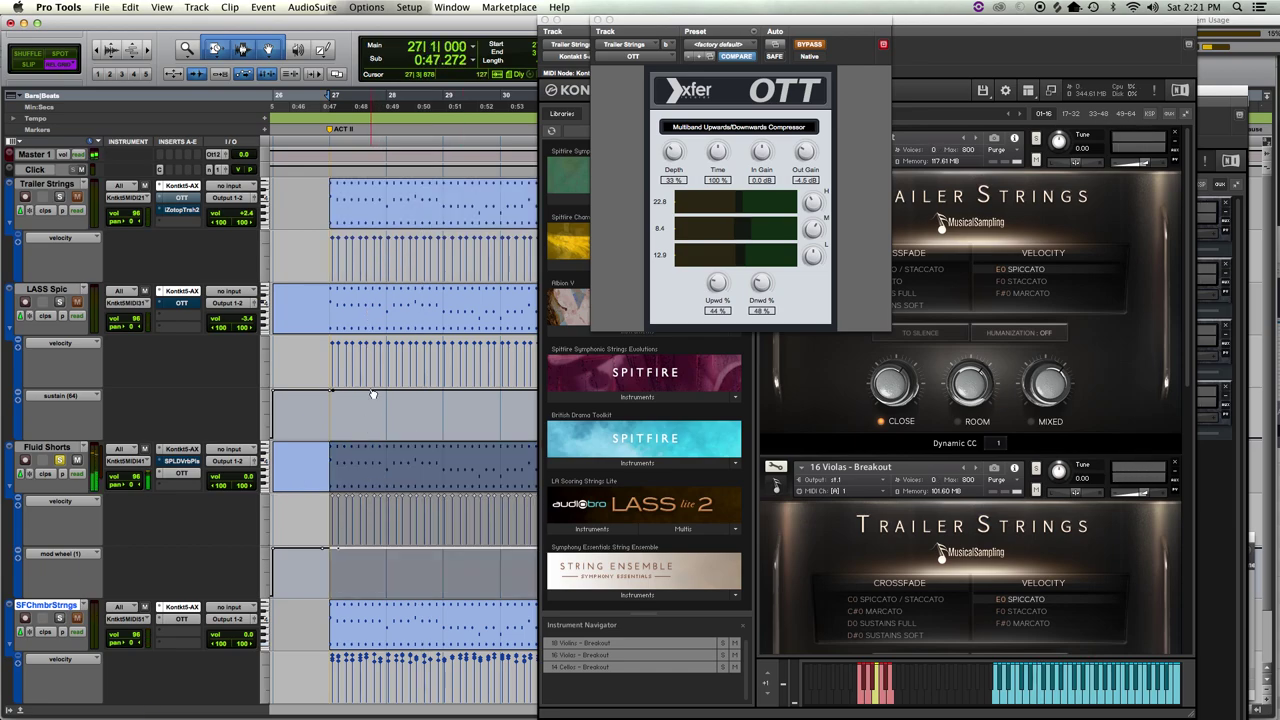
{"action": "key", "text": "space"}
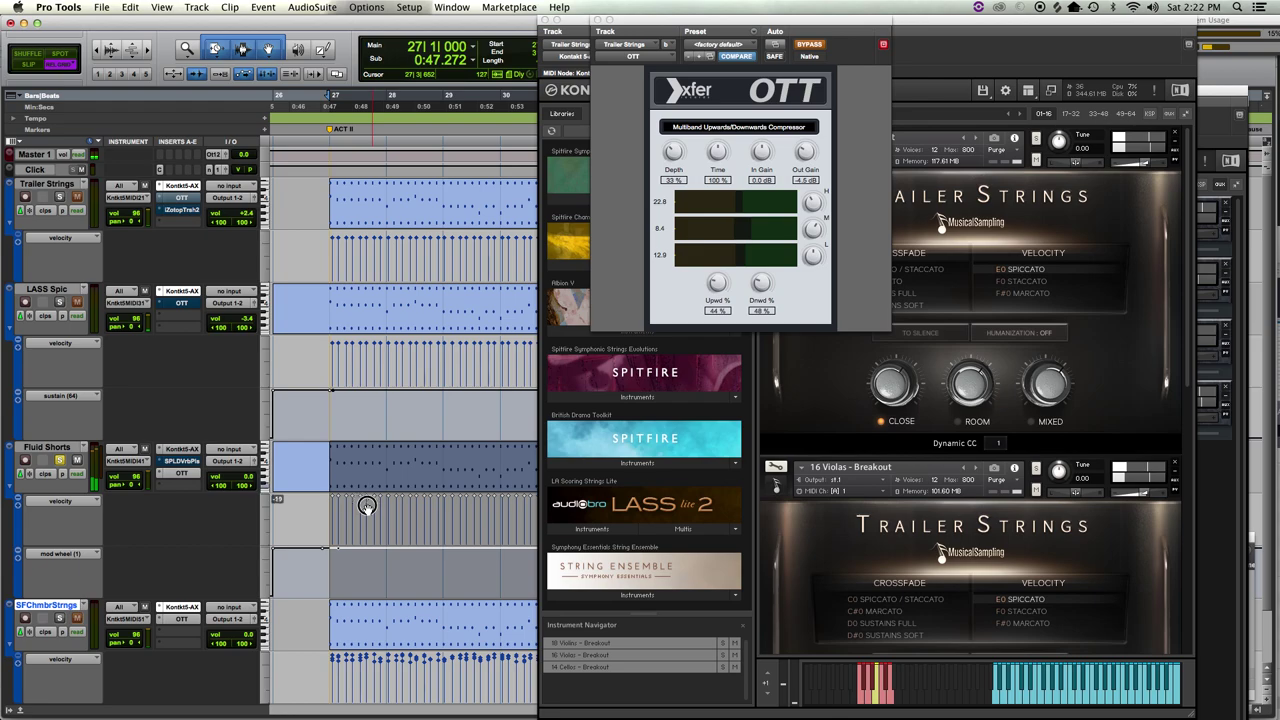
{"action": "left_click_drag", "start_coordinate": [367, 505], "coordinate": [368, 507]}
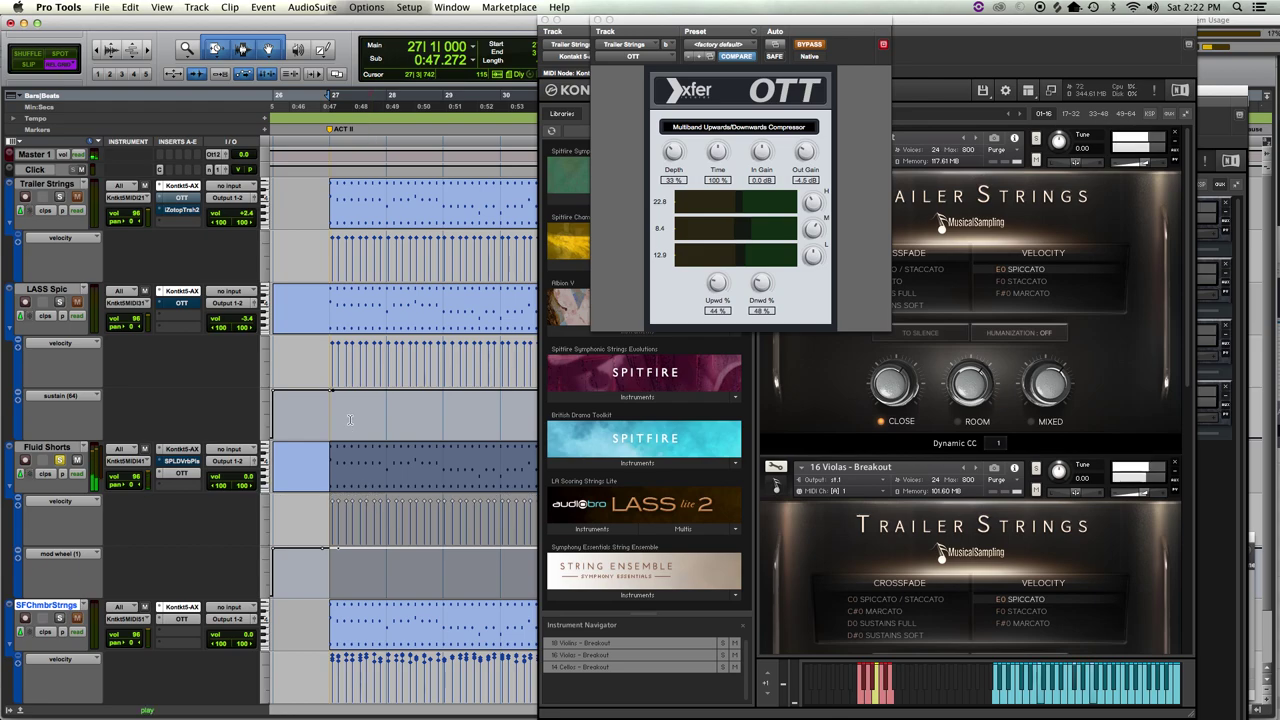
{"action": "key", "text": "space"}
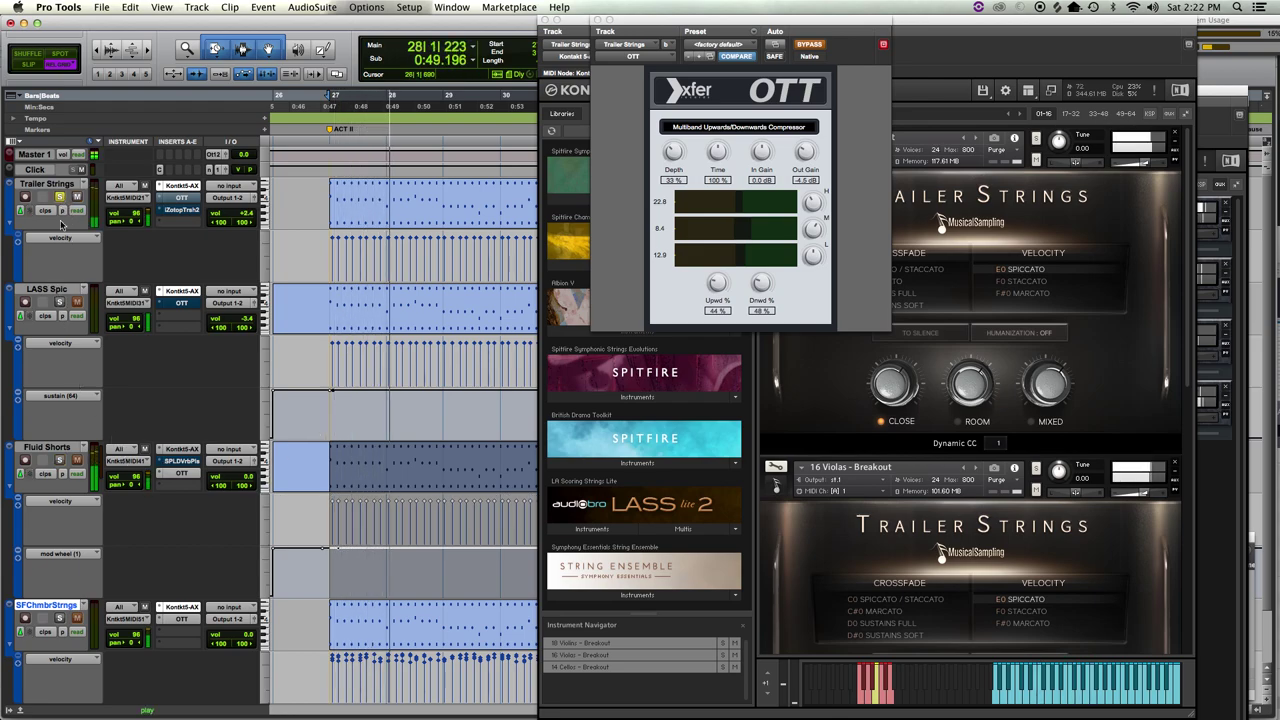
- Cycle solos through SFChmbrStrngs, Fluid Shorts, Trailer Strings and LASS Spic to compare
{"action": "left_click", "coordinate": [59, 618]}
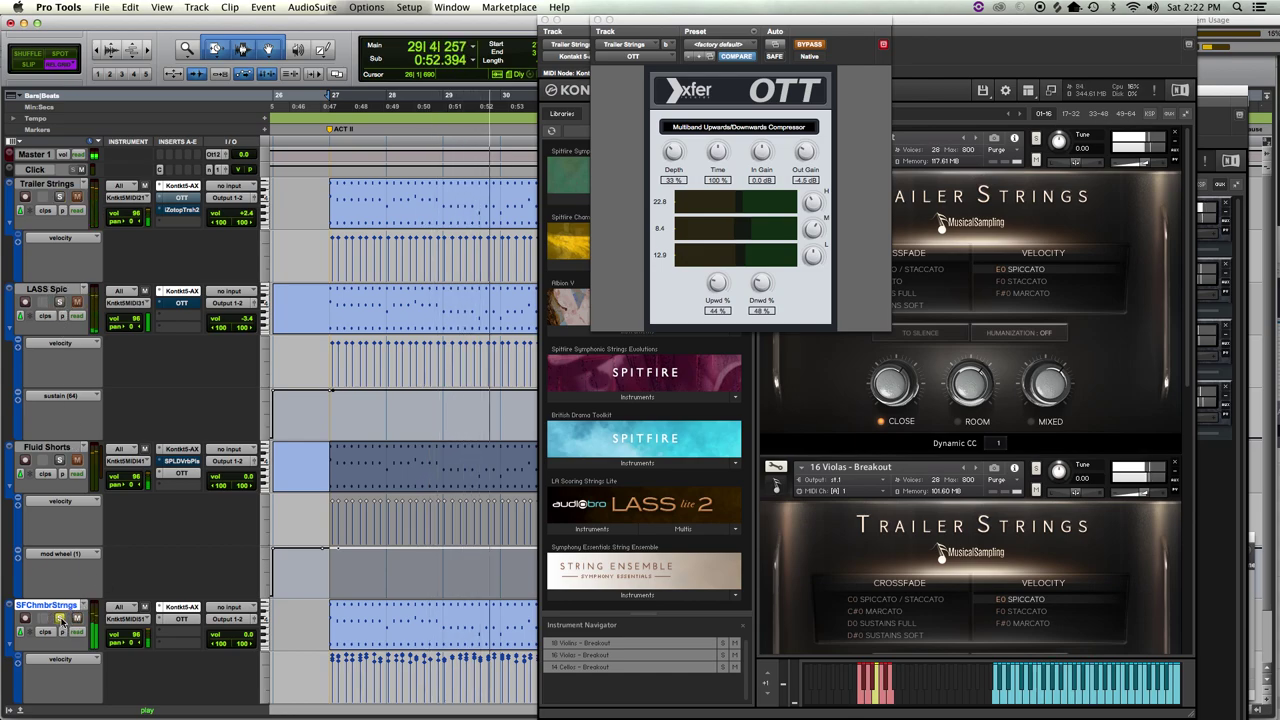
{"action": "left_click", "coordinate": [366, 626]}
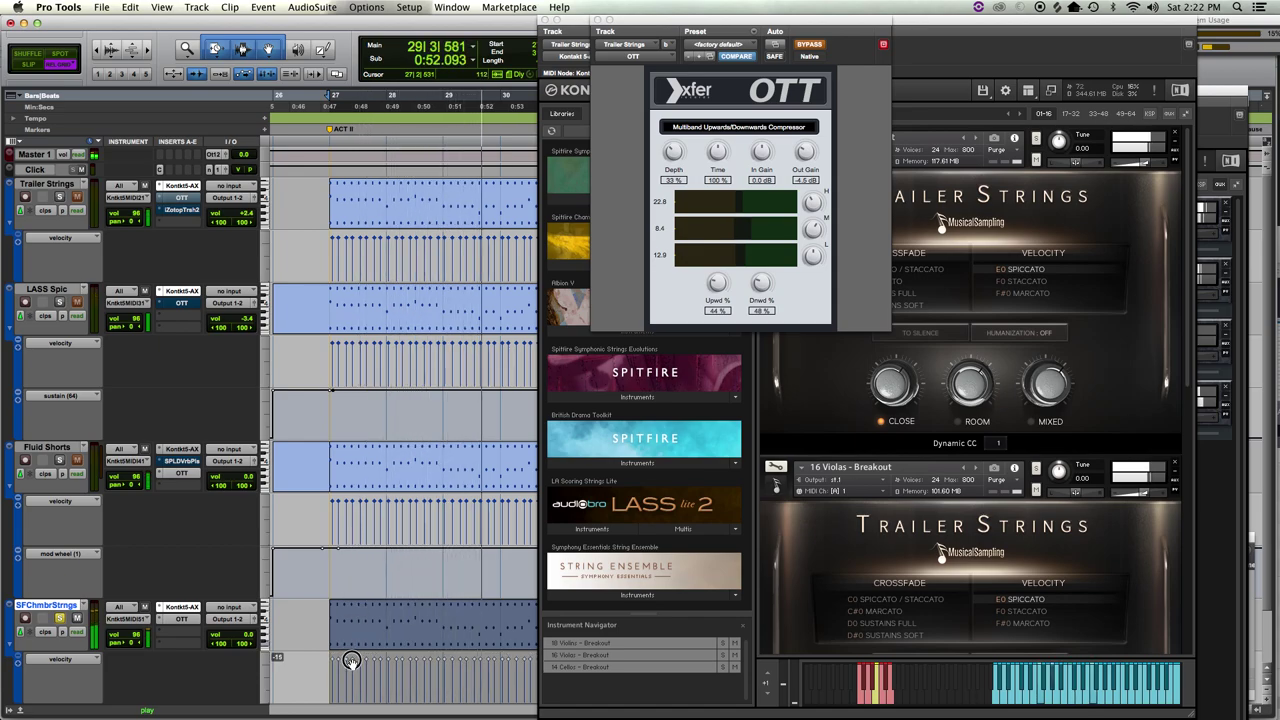
{"action": "left_click", "coordinate": [59, 459]}
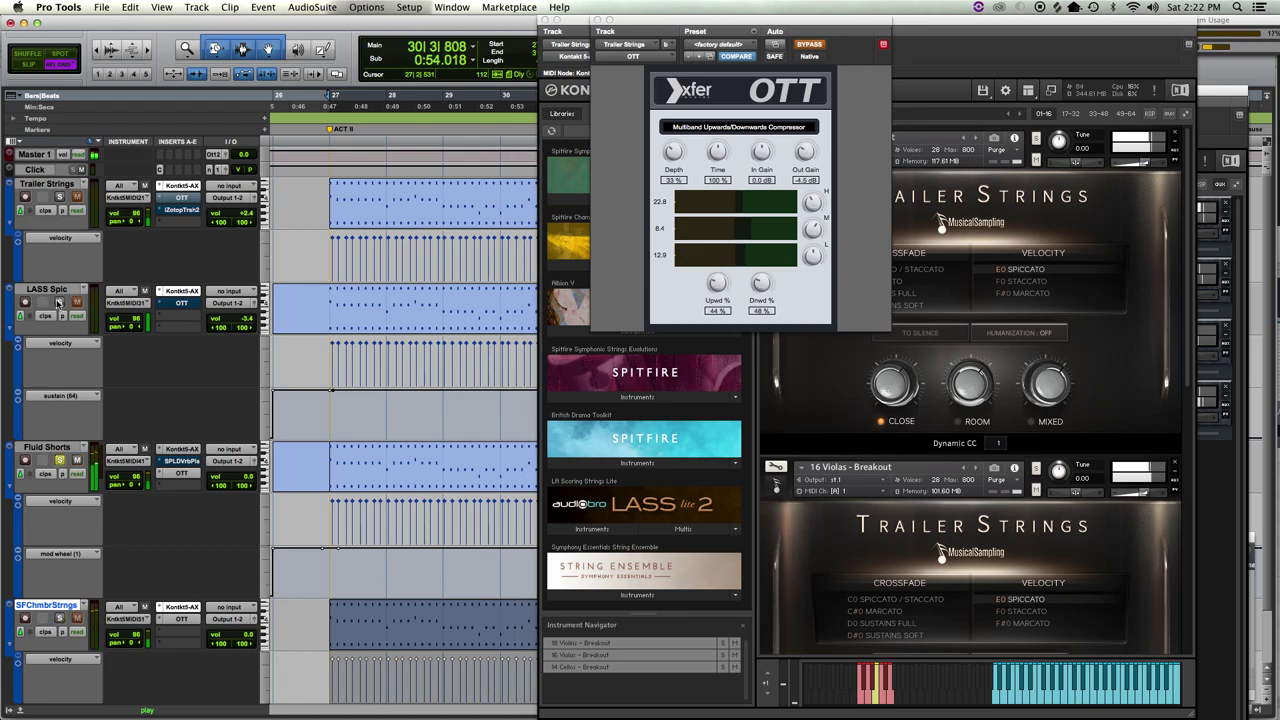
{"action": "left_click", "coordinate": [59, 197]}
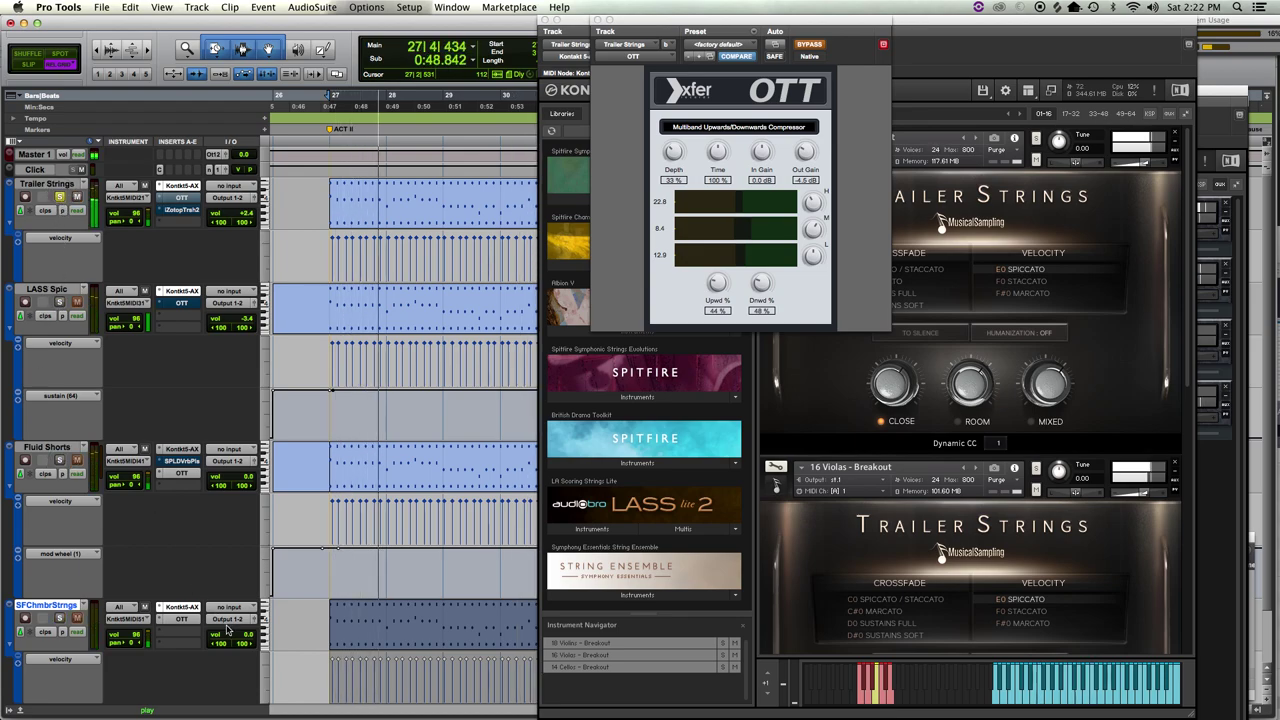
{"action": "left_click", "coordinate": [58, 618]}
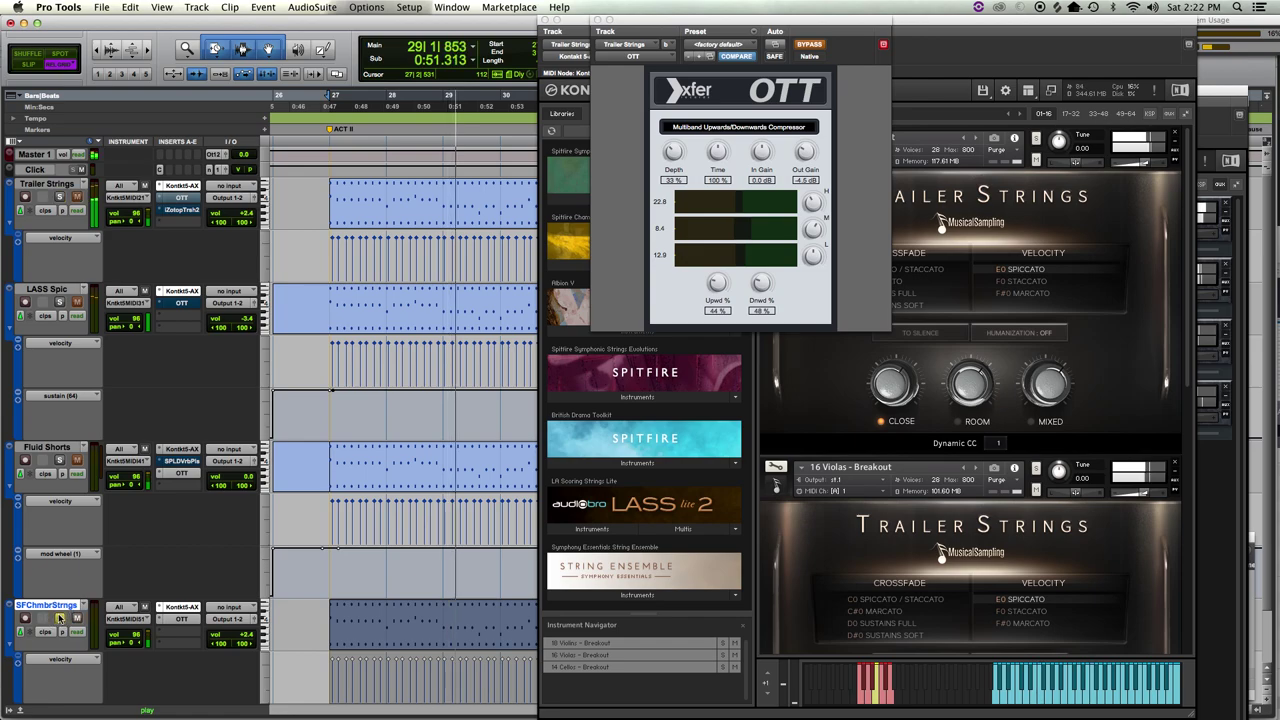
{"action": "left_click", "coordinate": [60, 460]}
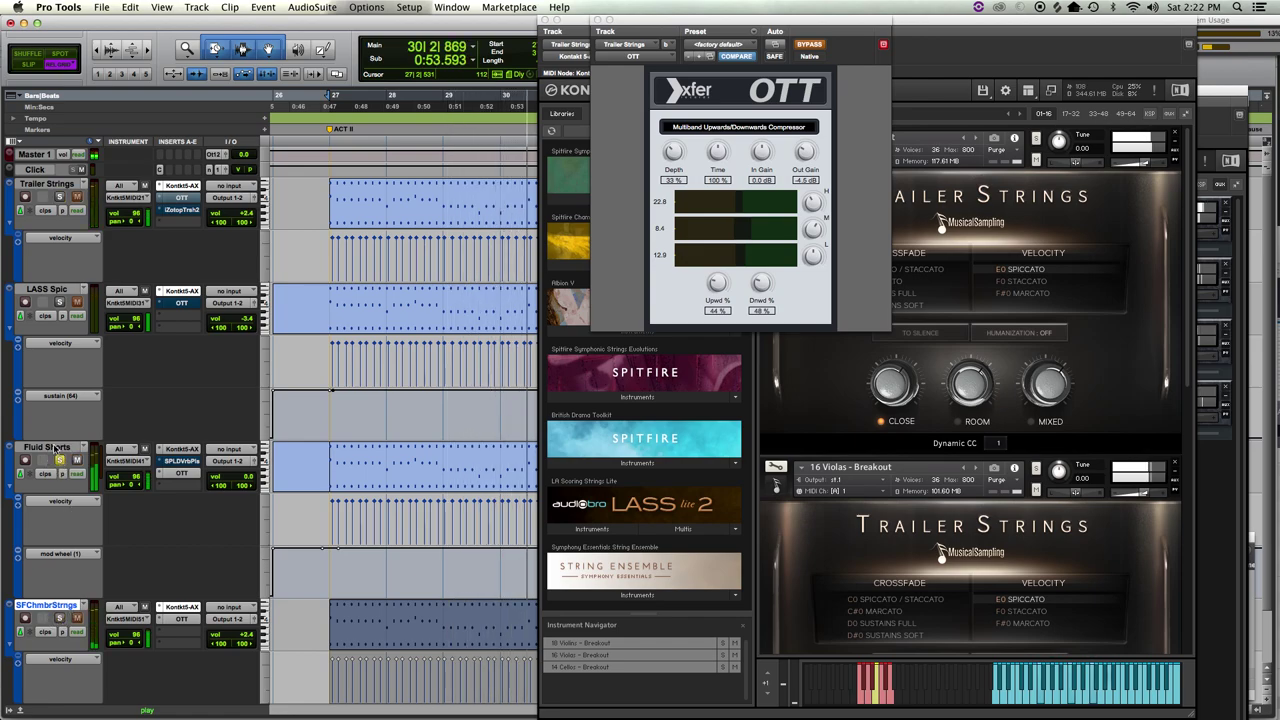
{"action": "left_click", "coordinate": [60, 302]}
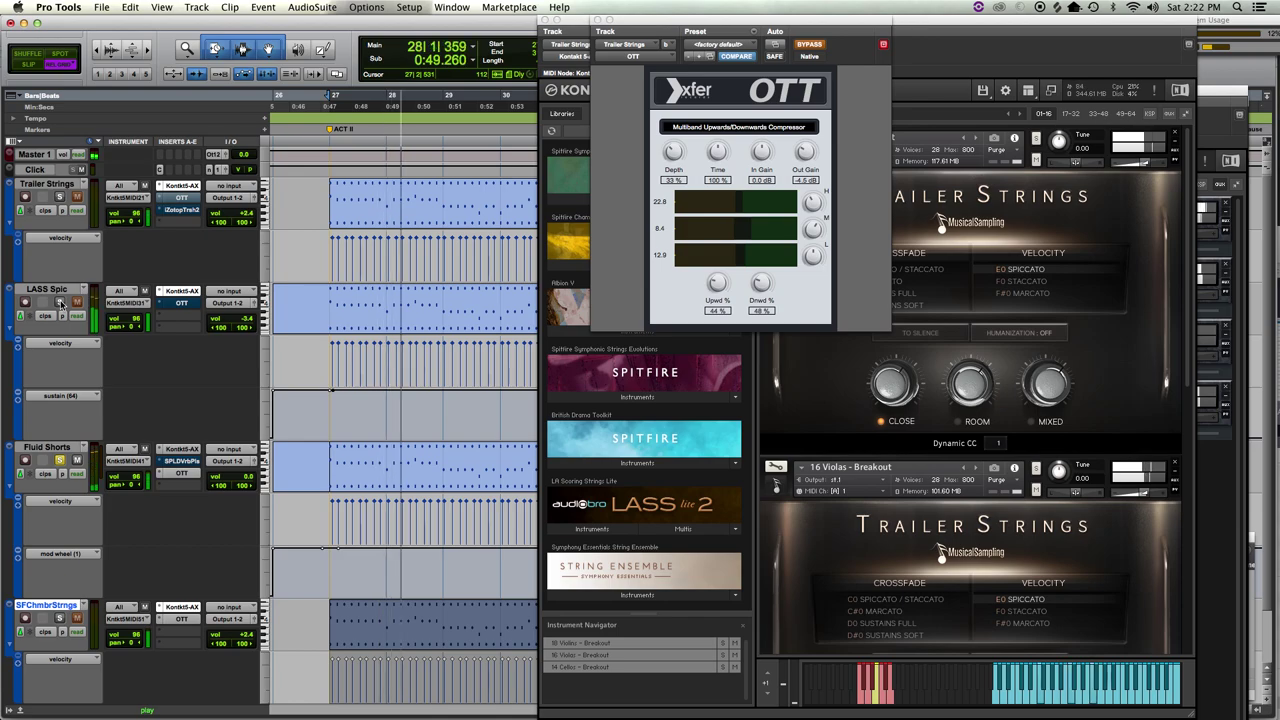
{"action": "left_click", "coordinate": [59, 197]}
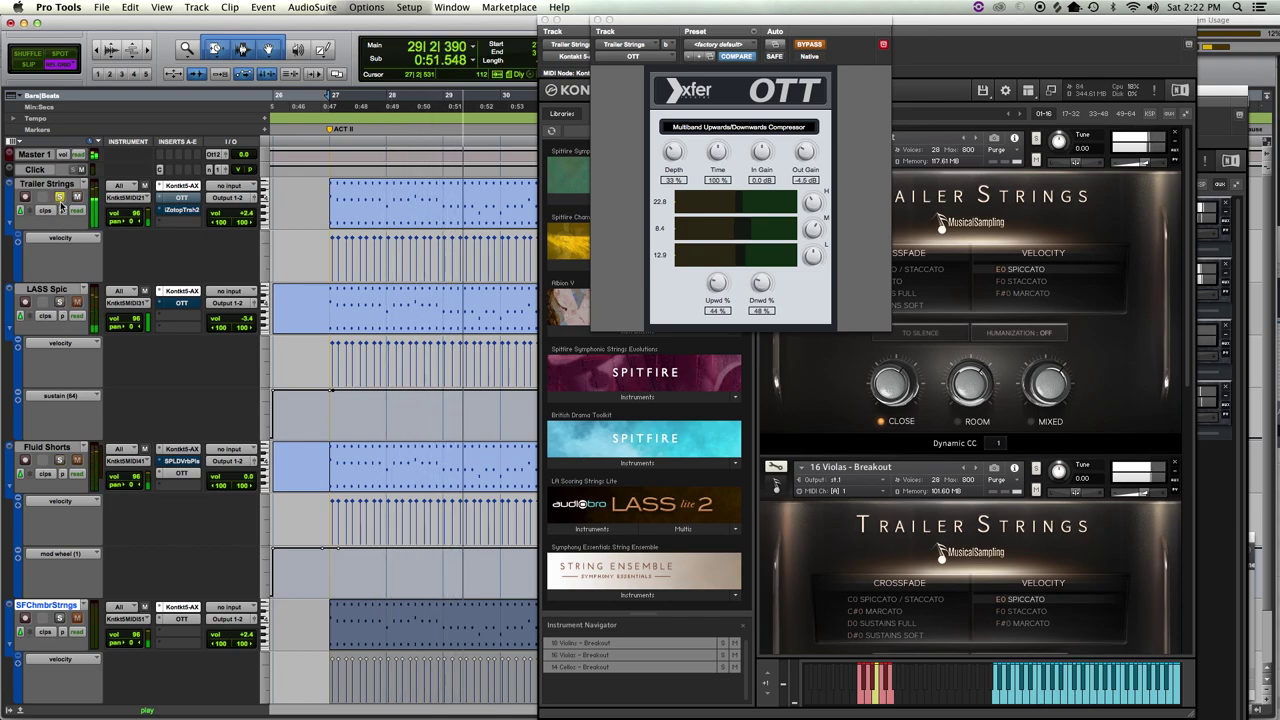
{"action": "left_click", "coordinate": [60, 302]}
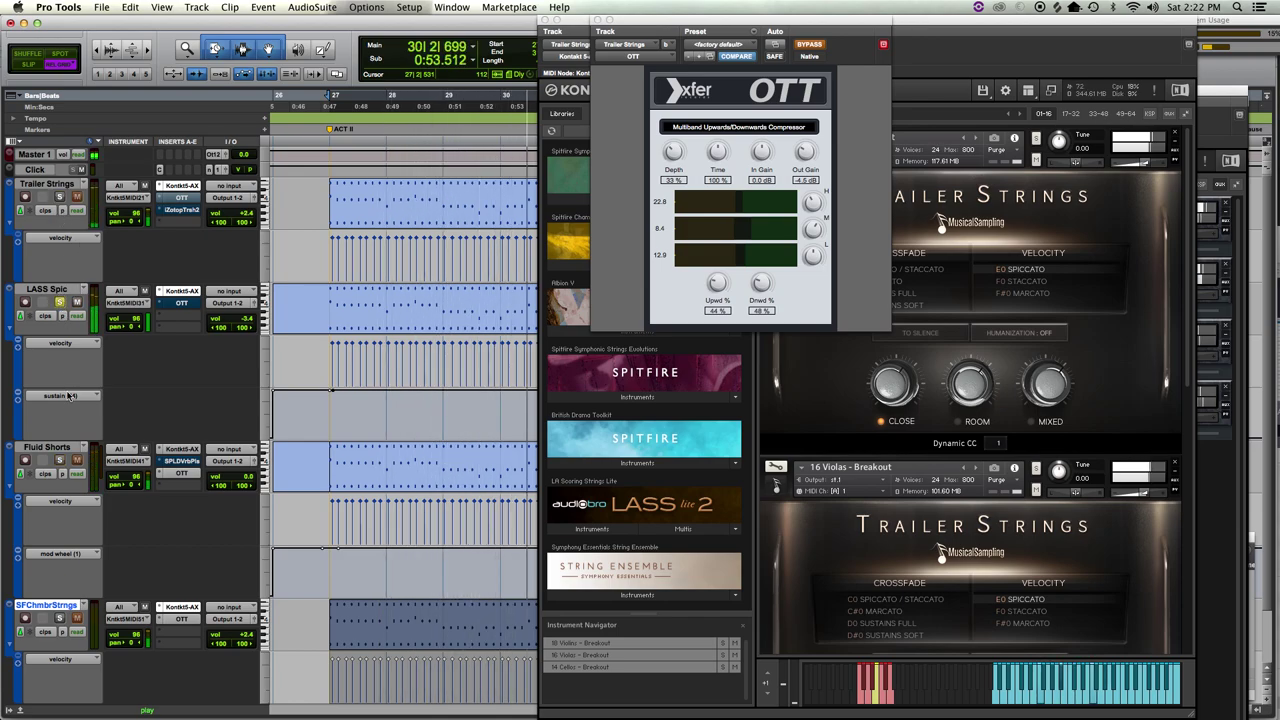
{"action": "left_click", "coordinate": [60, 461]}
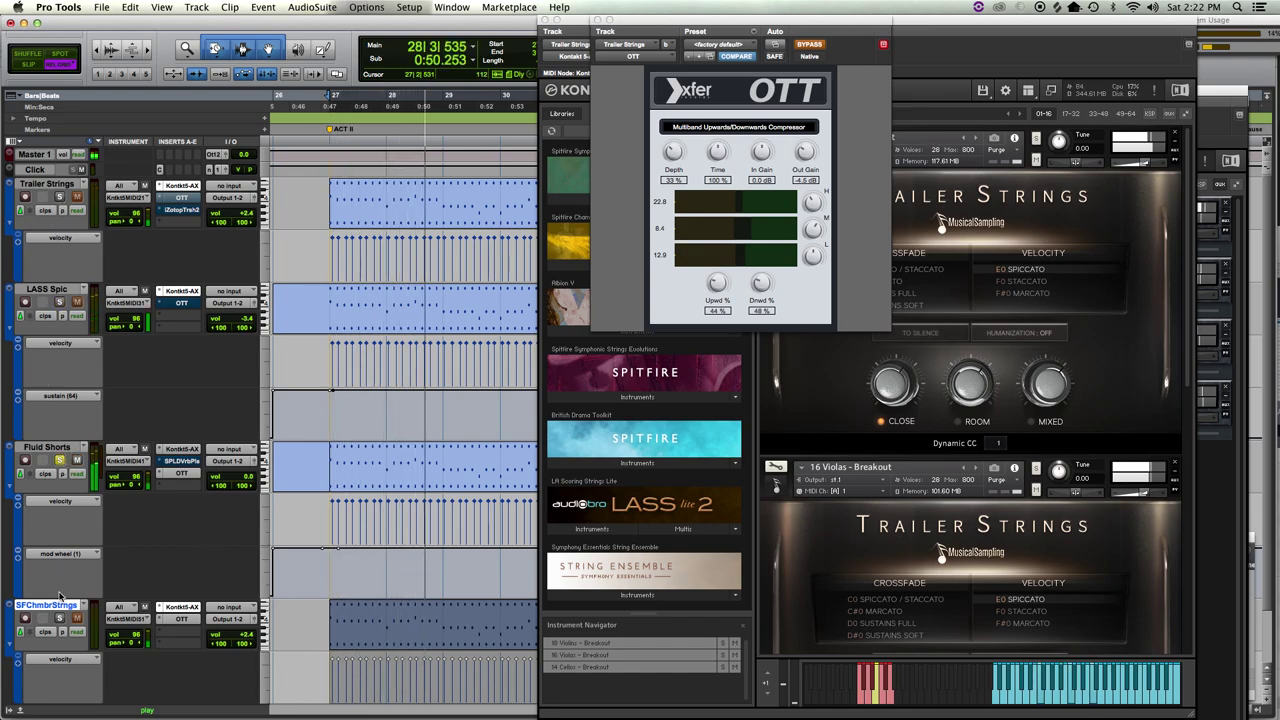
- Unsolo Fluid Shorts and toggle OTT on Fluid Shorts and SFChmbrStrngs for comparison
{"action": "left_click", "coordinate": [59, 460]}
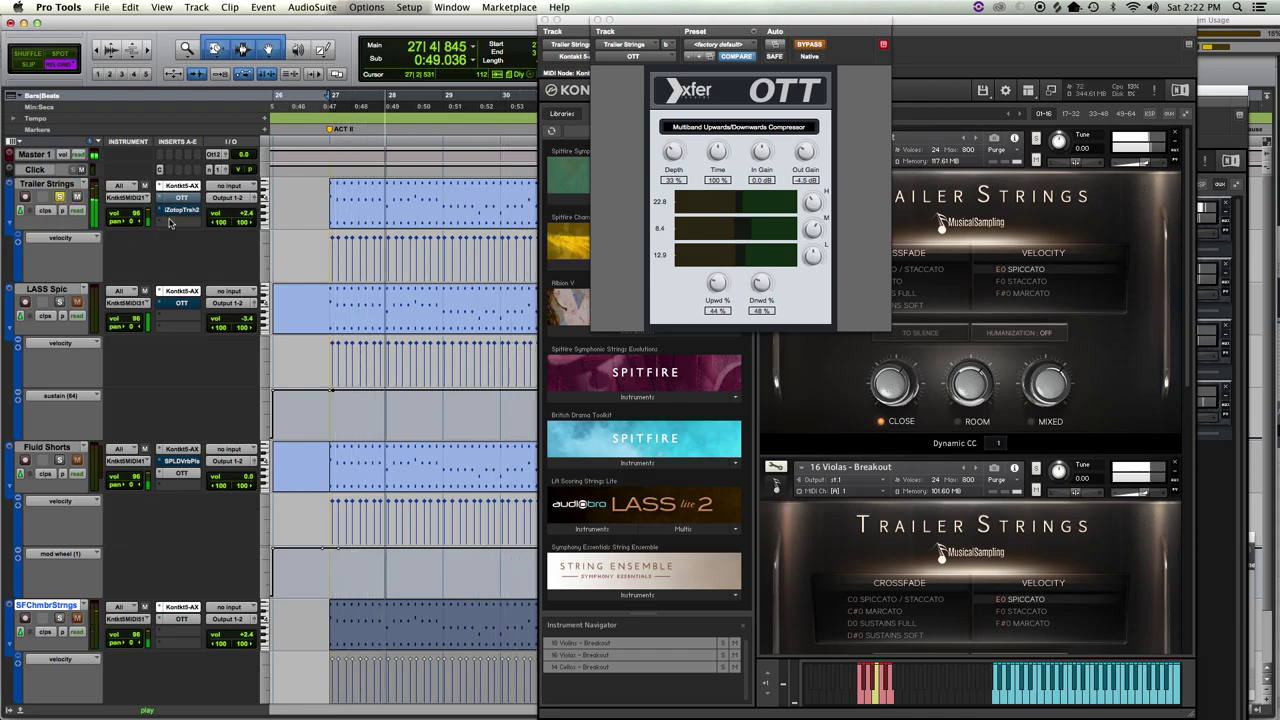
{"action": "left_click", "coordinate": [181, 473], "text": "super"}
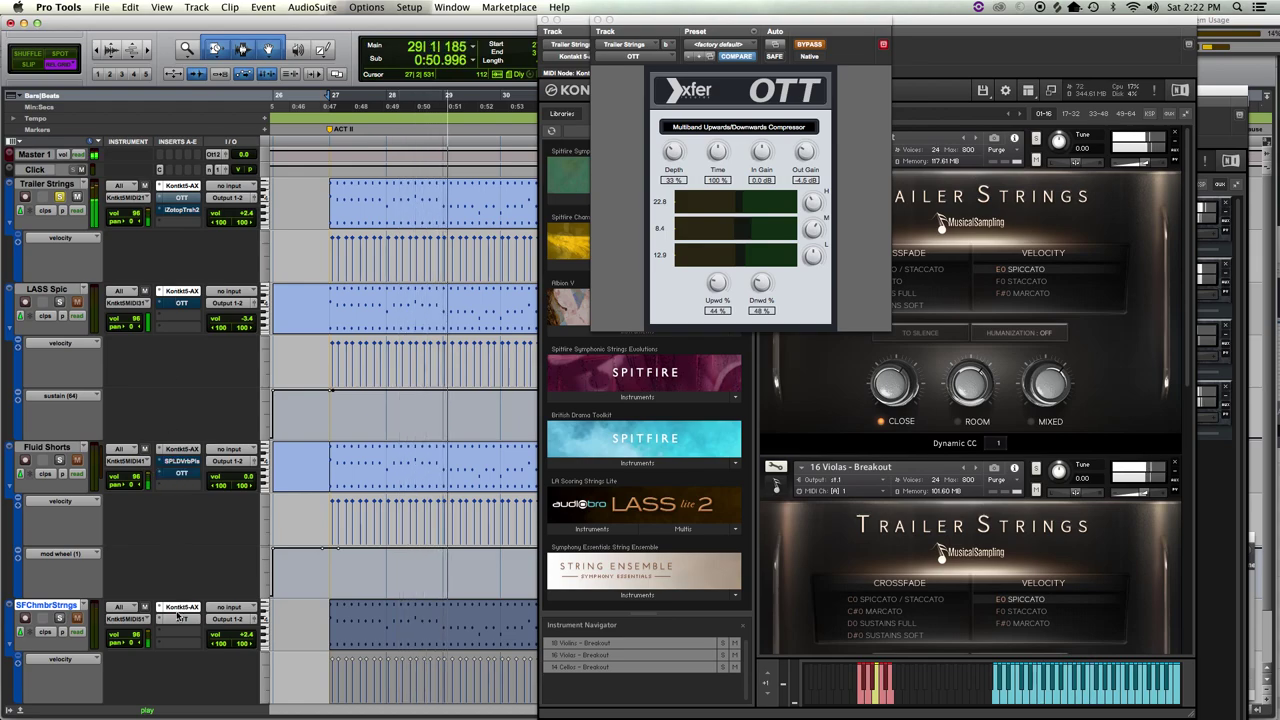
{"action": "left_click", "coordinate": [181, 618], "text": "super"}
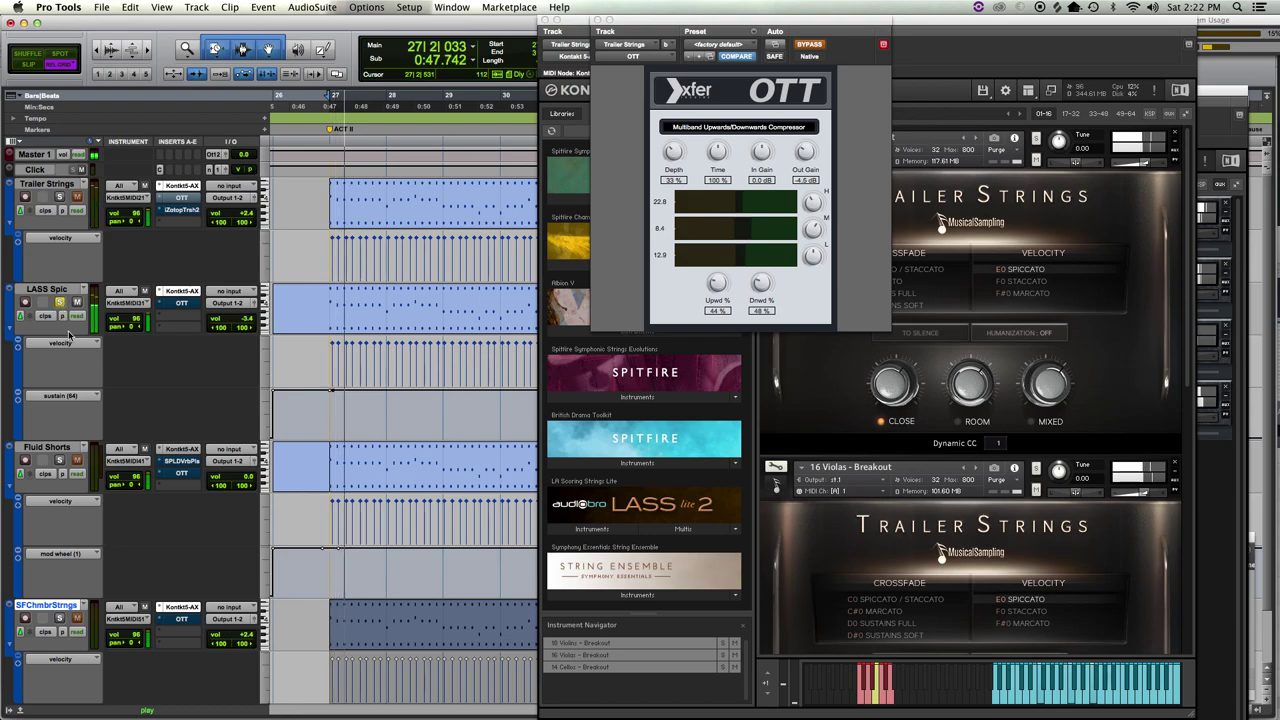
- Solo each library in turn: Trailer Strings to +0.6, LASS Spic -2.8, Fluid Shorts +4.8 dB
{"action": "left_click_drag", "start_coordinate": [229, 326], "coordinate": [228, 319]}
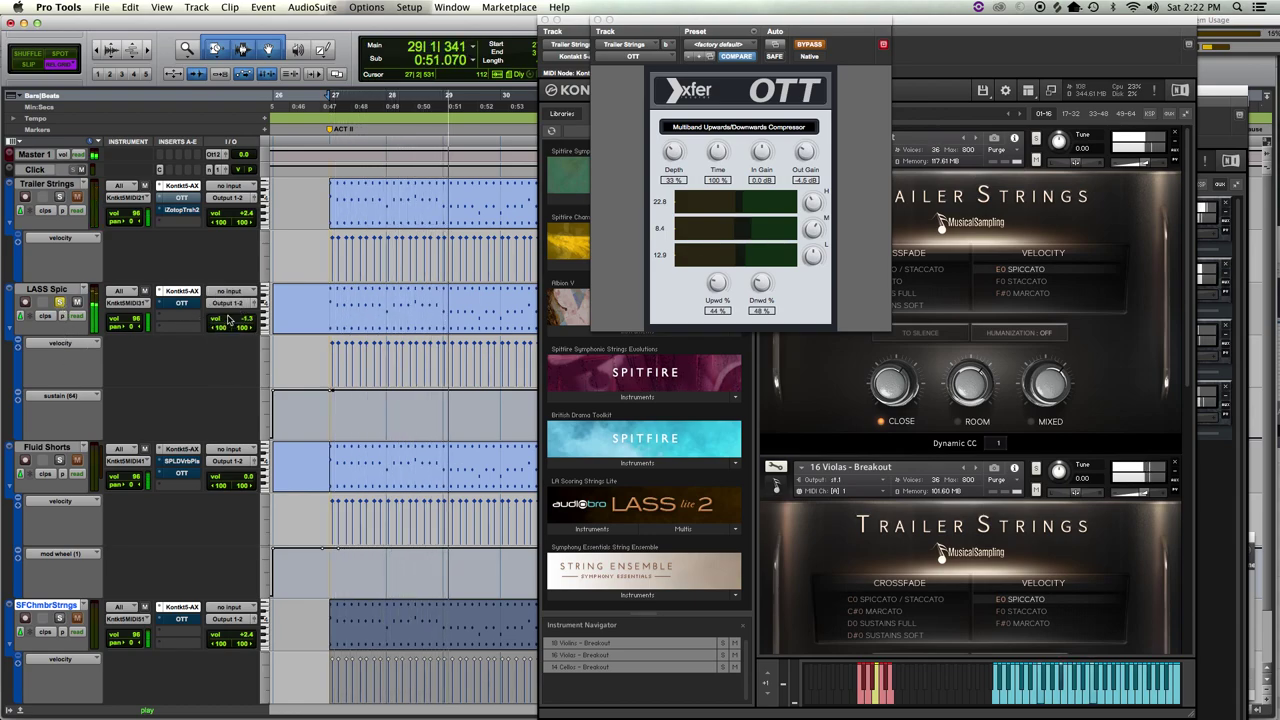
{"action": "left_click", "coordinate": [59, 198]}
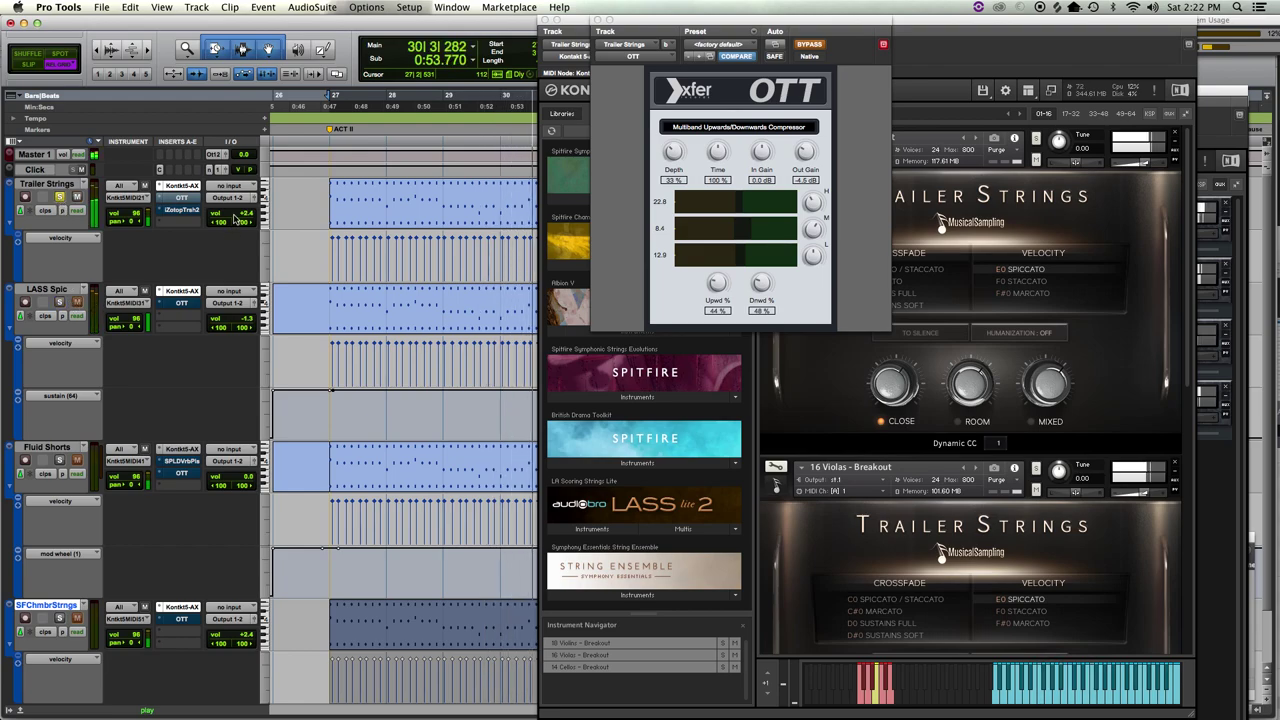
{"action": "left_click_drag", "start_coordinate": [233, 217], "coordinate": [233, 219]}
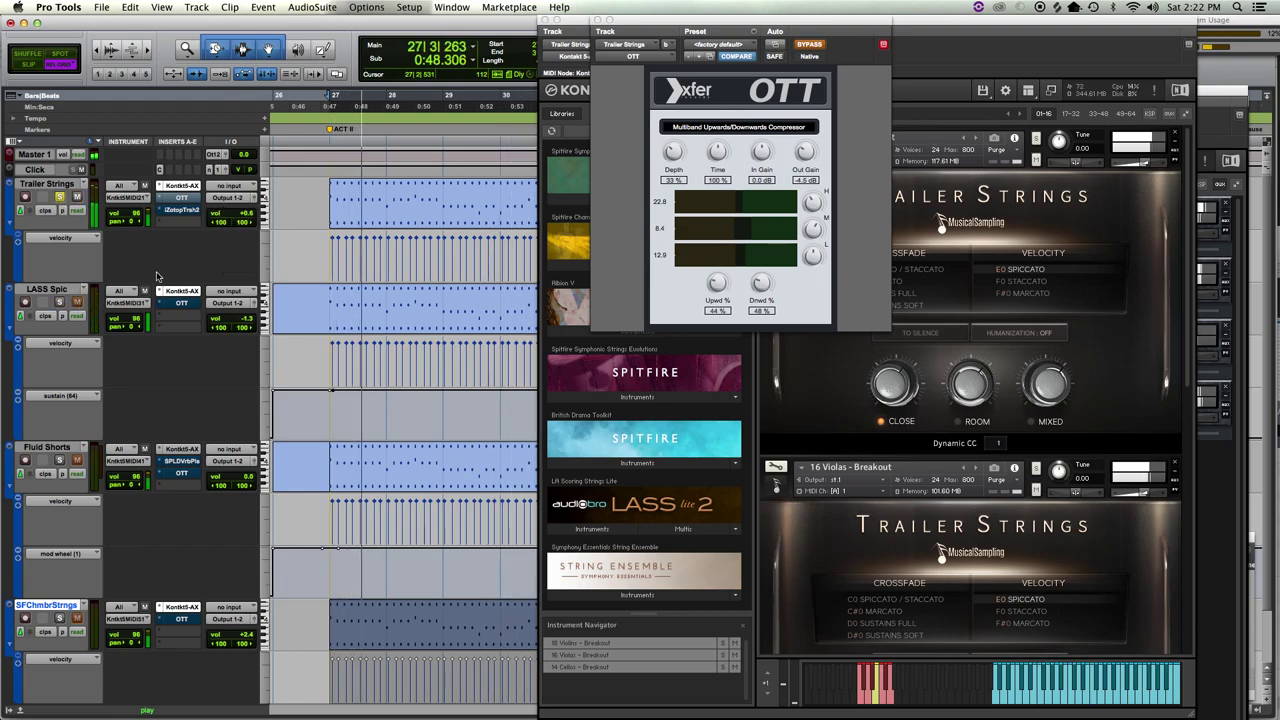
{"action": "left_click", "coordinate": [61, 302]}
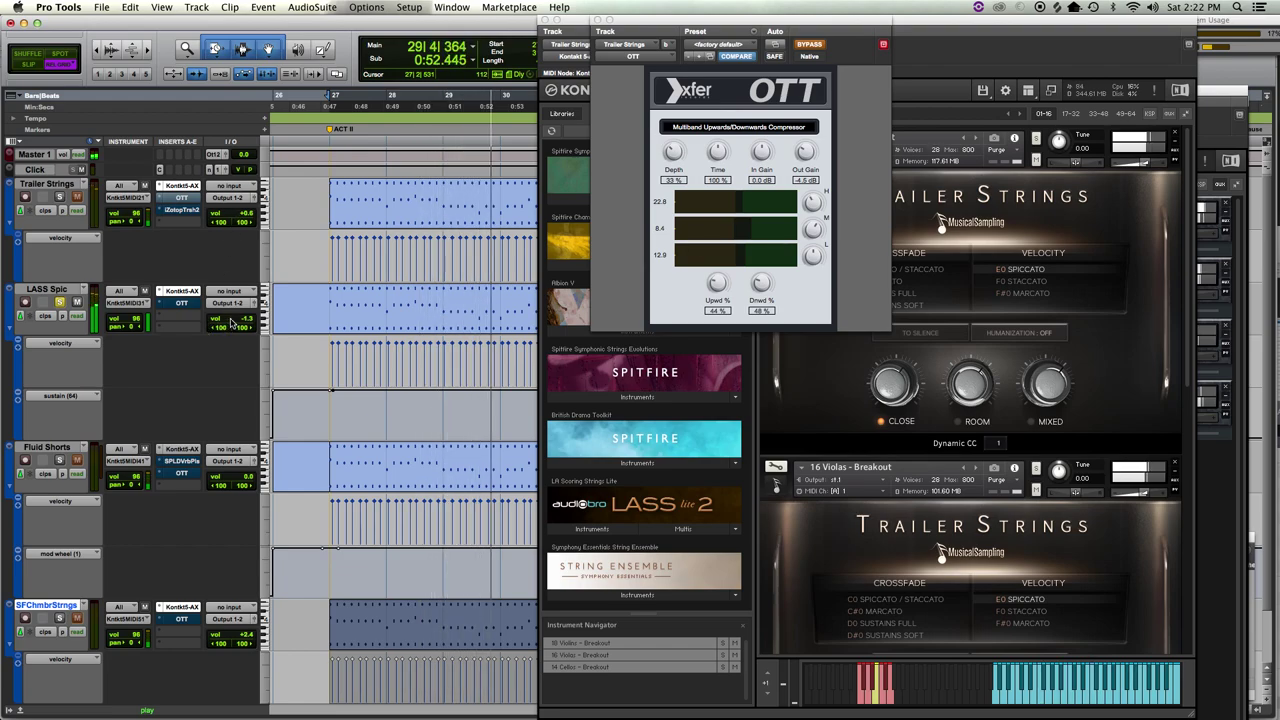
{"action": "left_click_drag", "start_coordinate": [230, 313], "coordinate": [230, 322]}
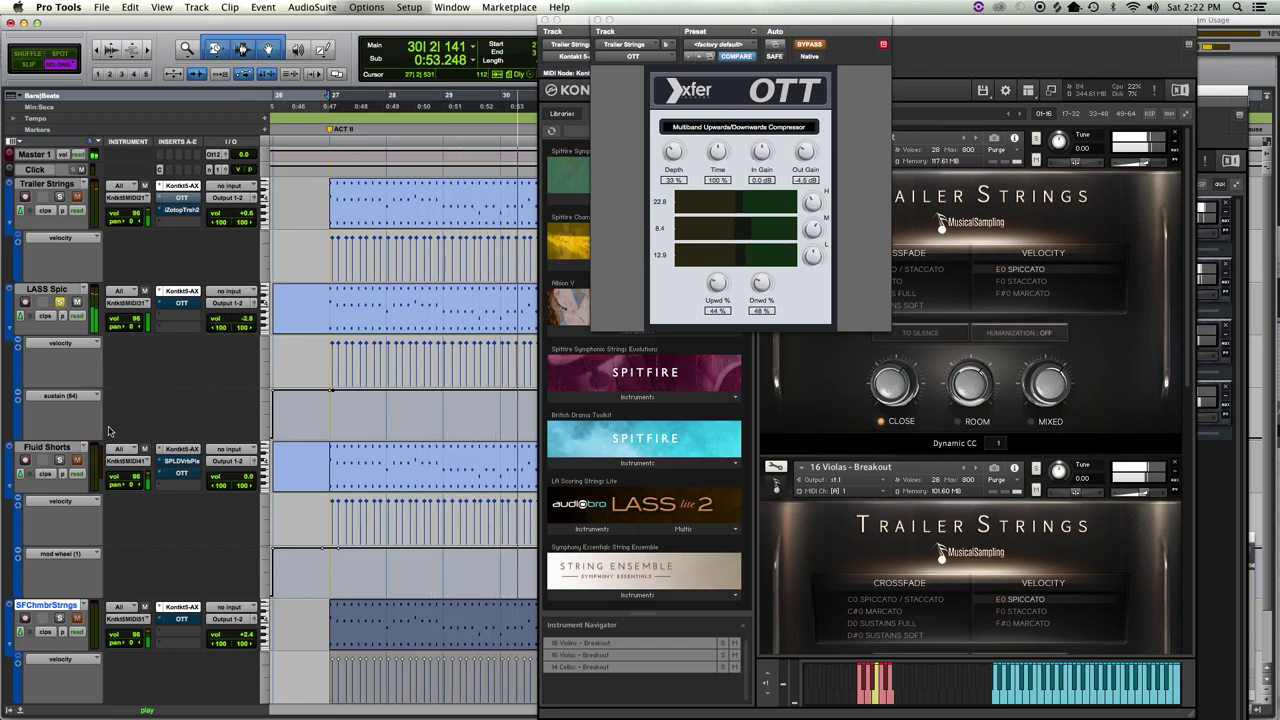
{"action": "left_click", "coordinate": [60, 461]}
{"action": "left_click_drag", "start_coordinate": [223, 478], "coordinate": [223, 477]}
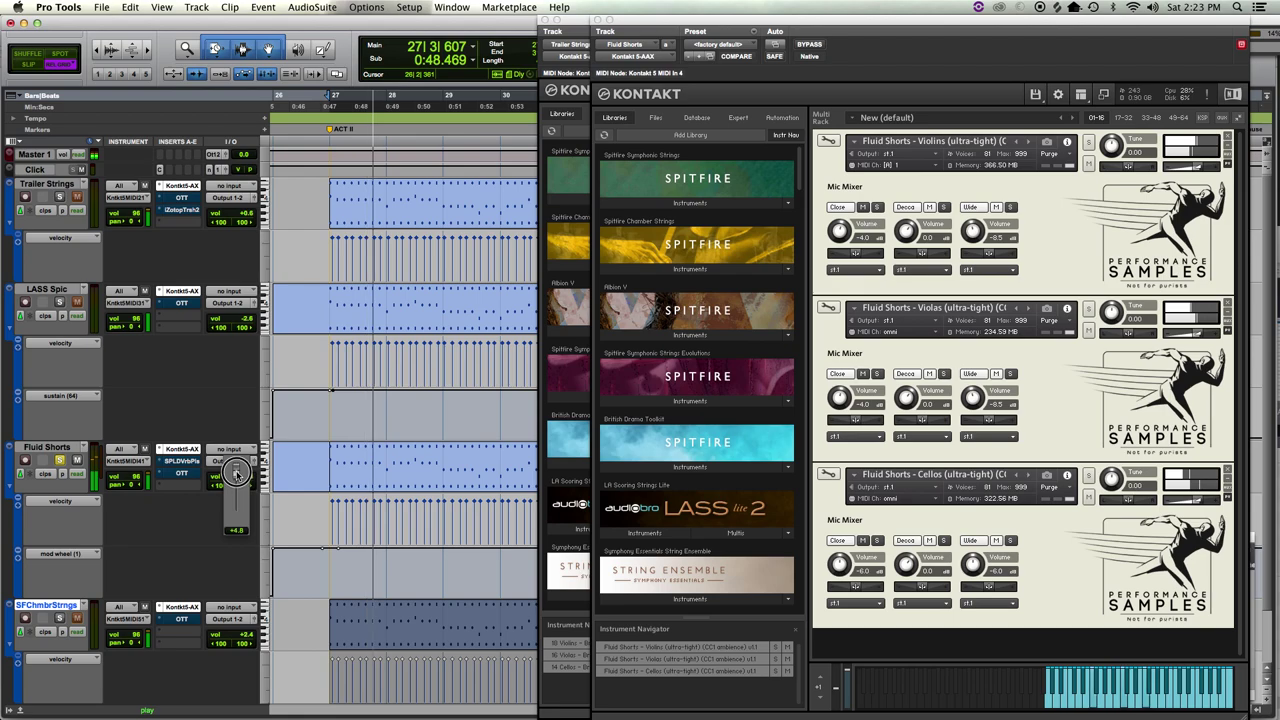
- Set Fluid Shorts to +8.4 with Kontakt violas -7.7, violins -11.1, then solo SFChmbrStrngs' rack
{"action": "left_click", "coordinate": [237, 476]}
{"action": "left_click_drag", "start_coordinate": [237, 472], "coordinate": [237, 468]}
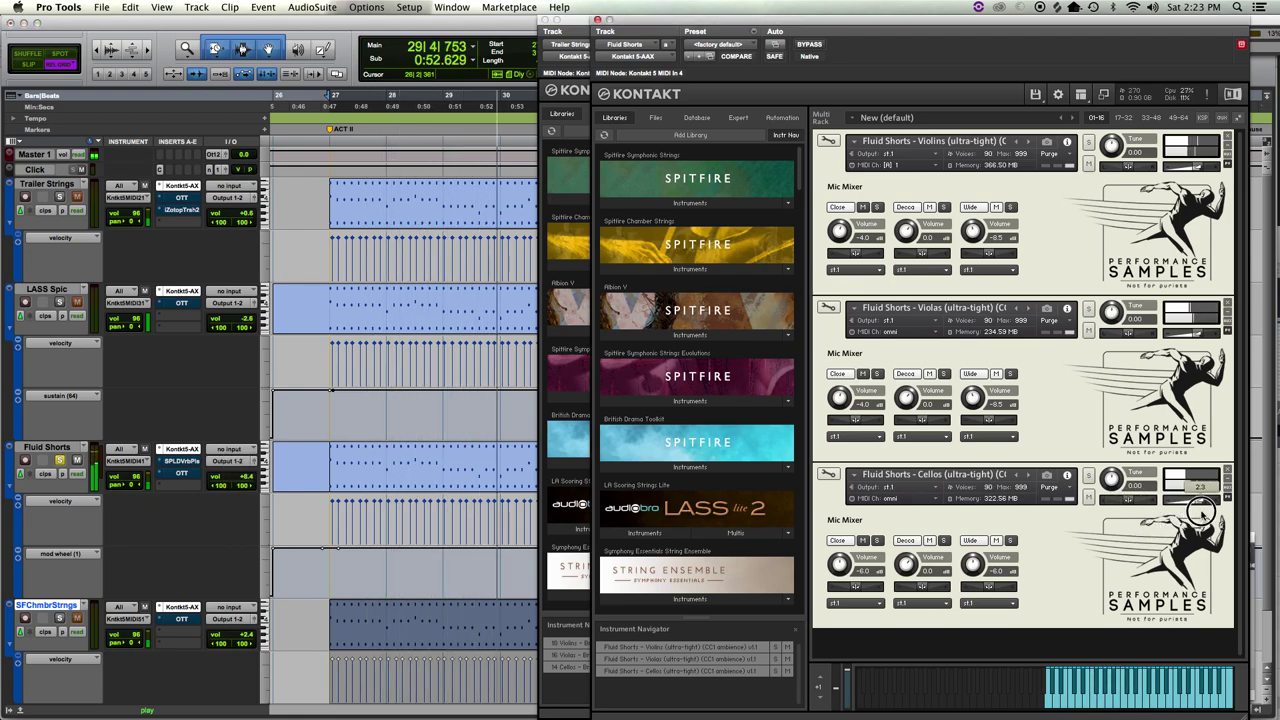
{"action": "left_click_drag", "start_coordinate": [1190, 487], "coordinate": [1186, 487]}
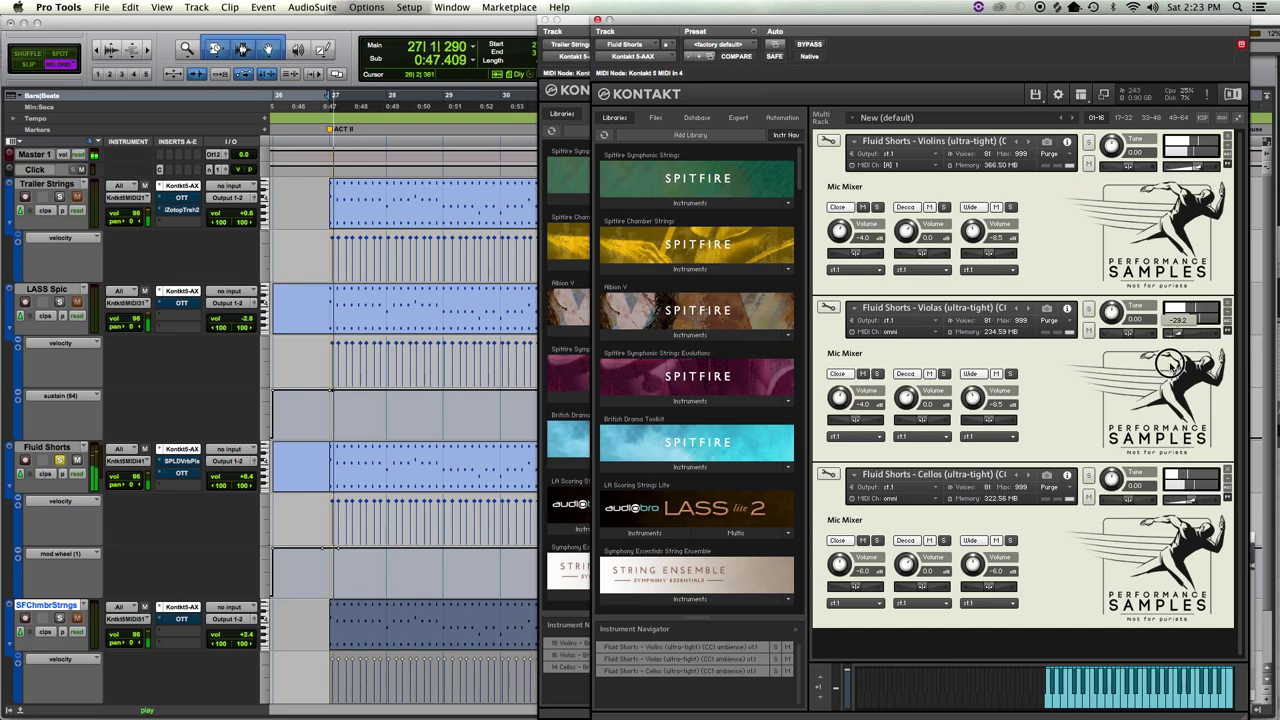
{"action": "left_click_drag", "start_coordinate": [1170, 364], "coordinate": [1185, 348]}
{"action": "left_click_drag", "start_coordinate": [1190, 152], "coordinate": [1198, 186]}
{"action": "left_click", "coordinate": [59, 618]}
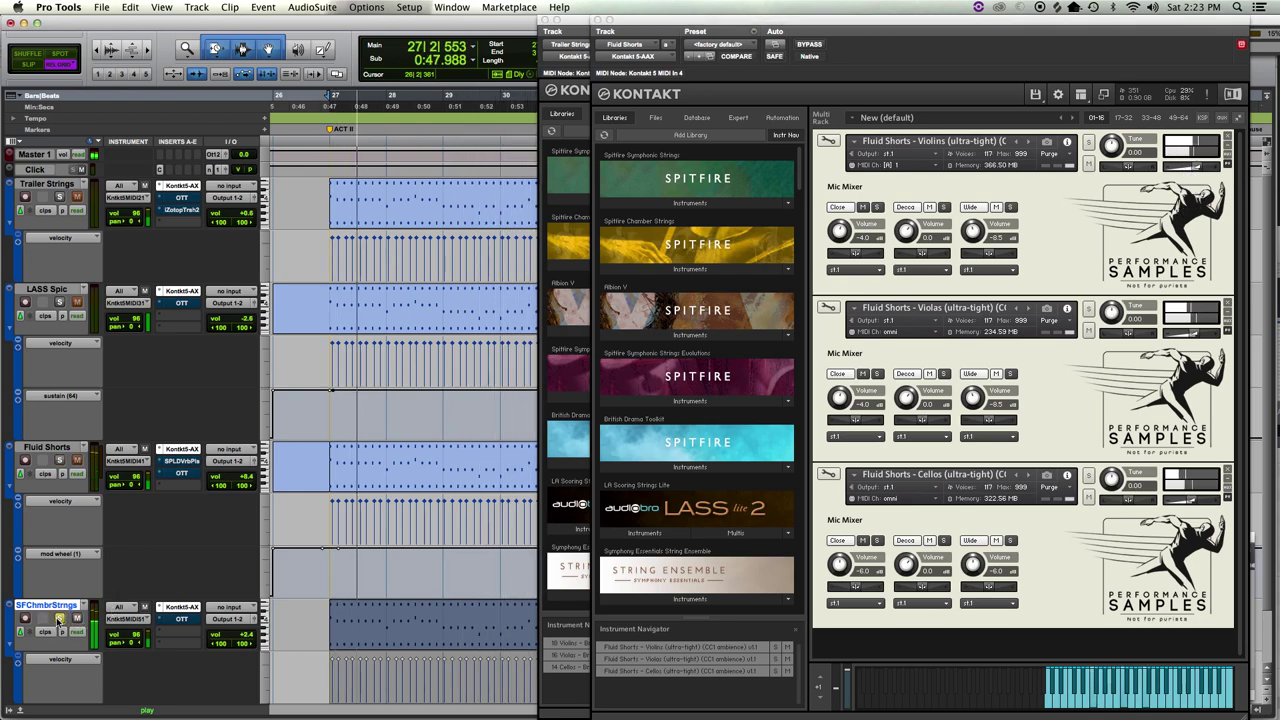
{"action": "left_click", "coordinate": [181, 607]}
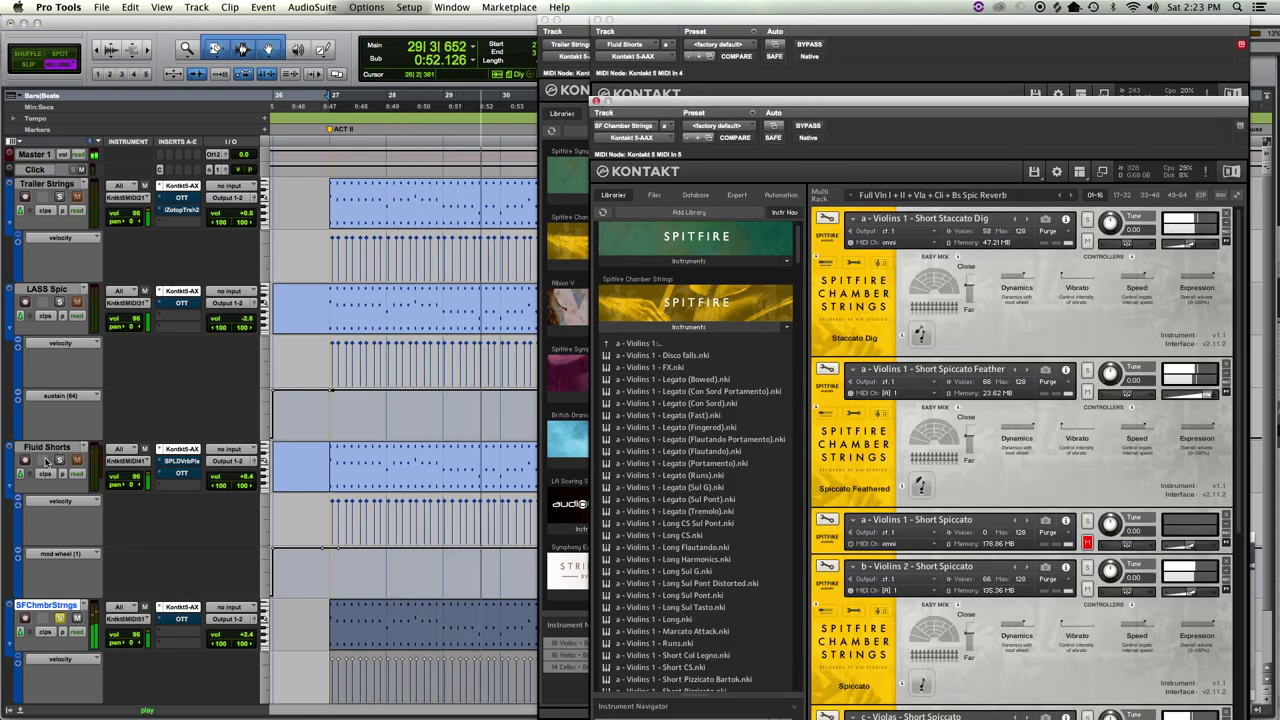
- Solo LASS Spic, SFChmbrStrngs, Trailer Strings and finally Fluid Shorts during playback
{"action": "left_click", "coordinate": [59, 301]}
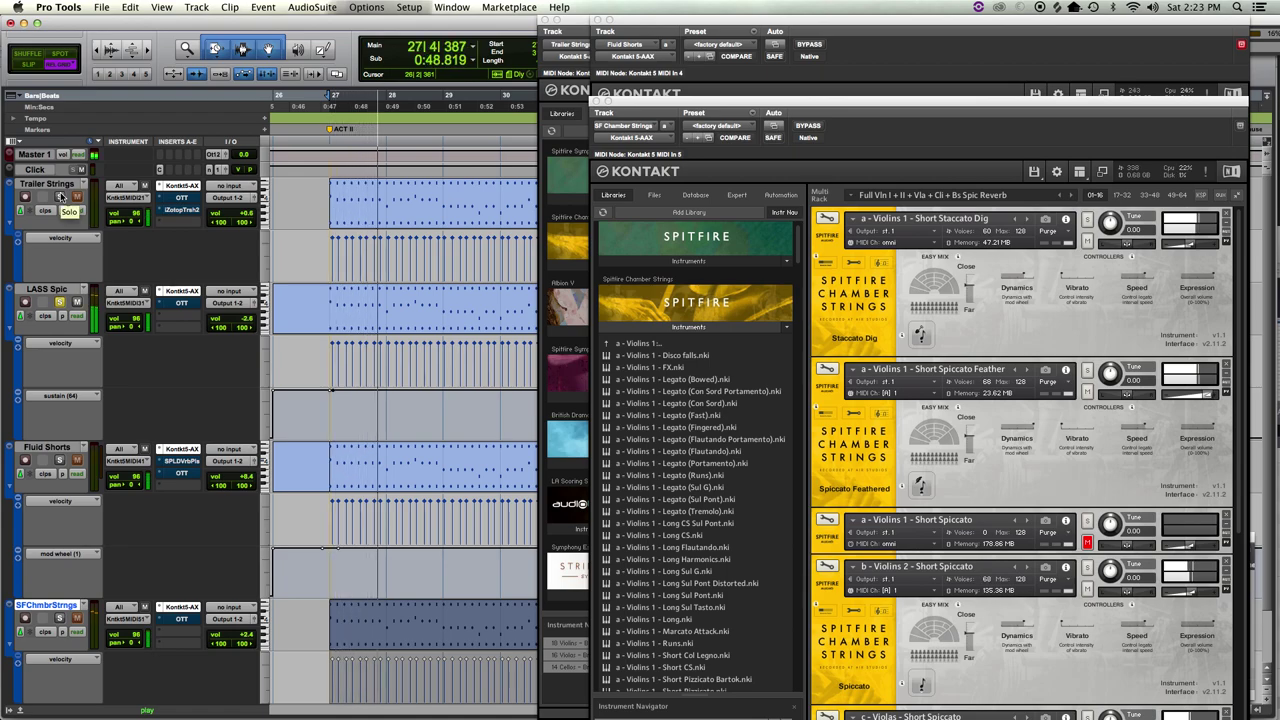
{"action": "left_click", "coordinate": [59, 619]}
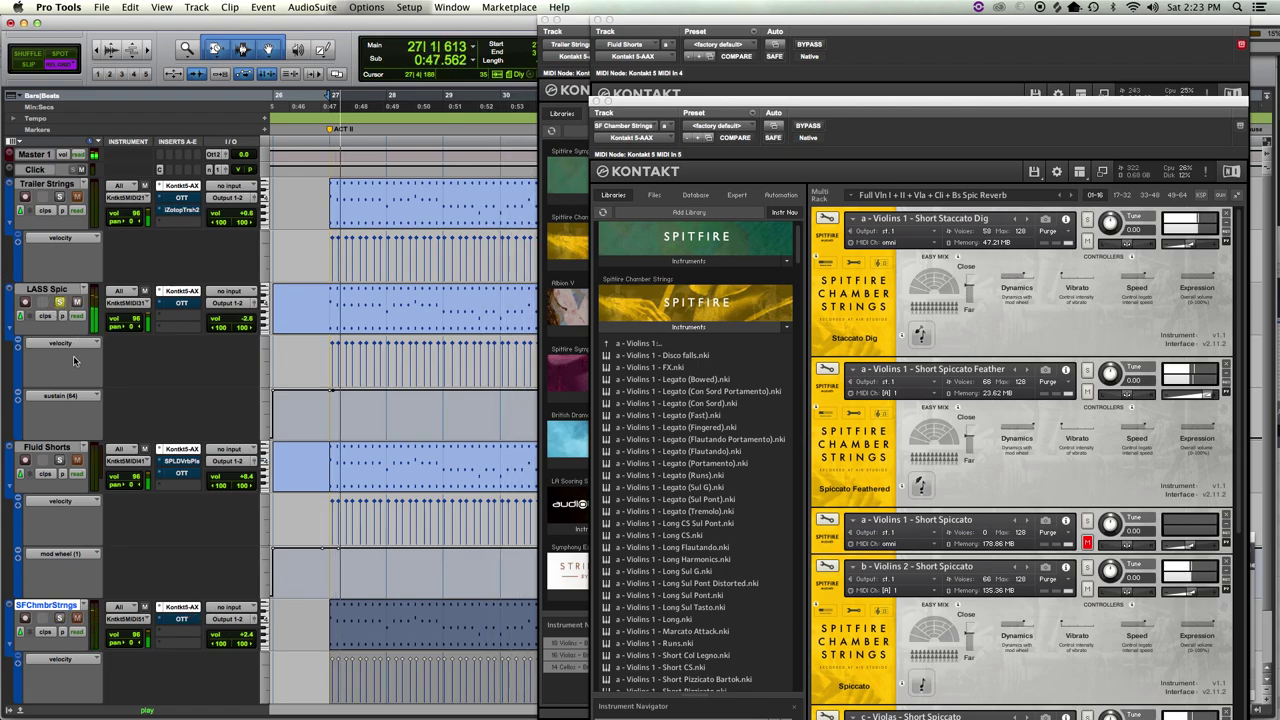
{"action": "left_click", "coordinate": [59, 196]}
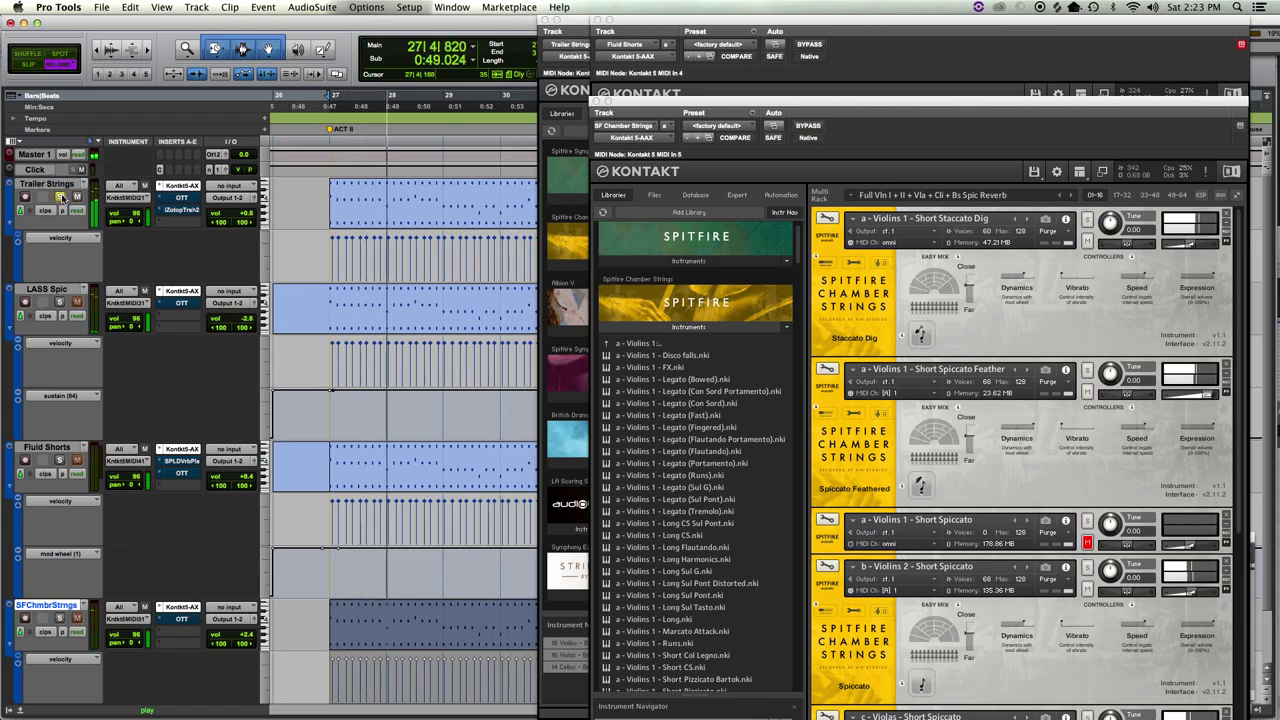
{"action": "left_click", "coordinate": [61, 462]}
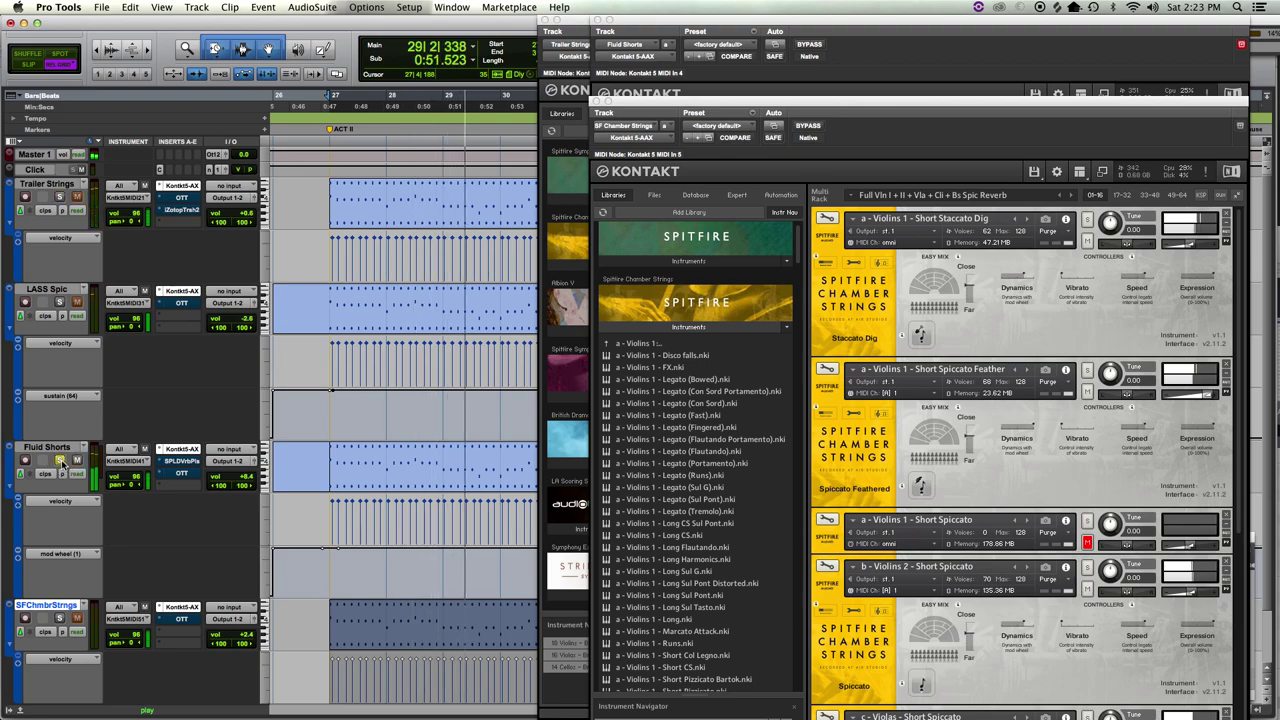